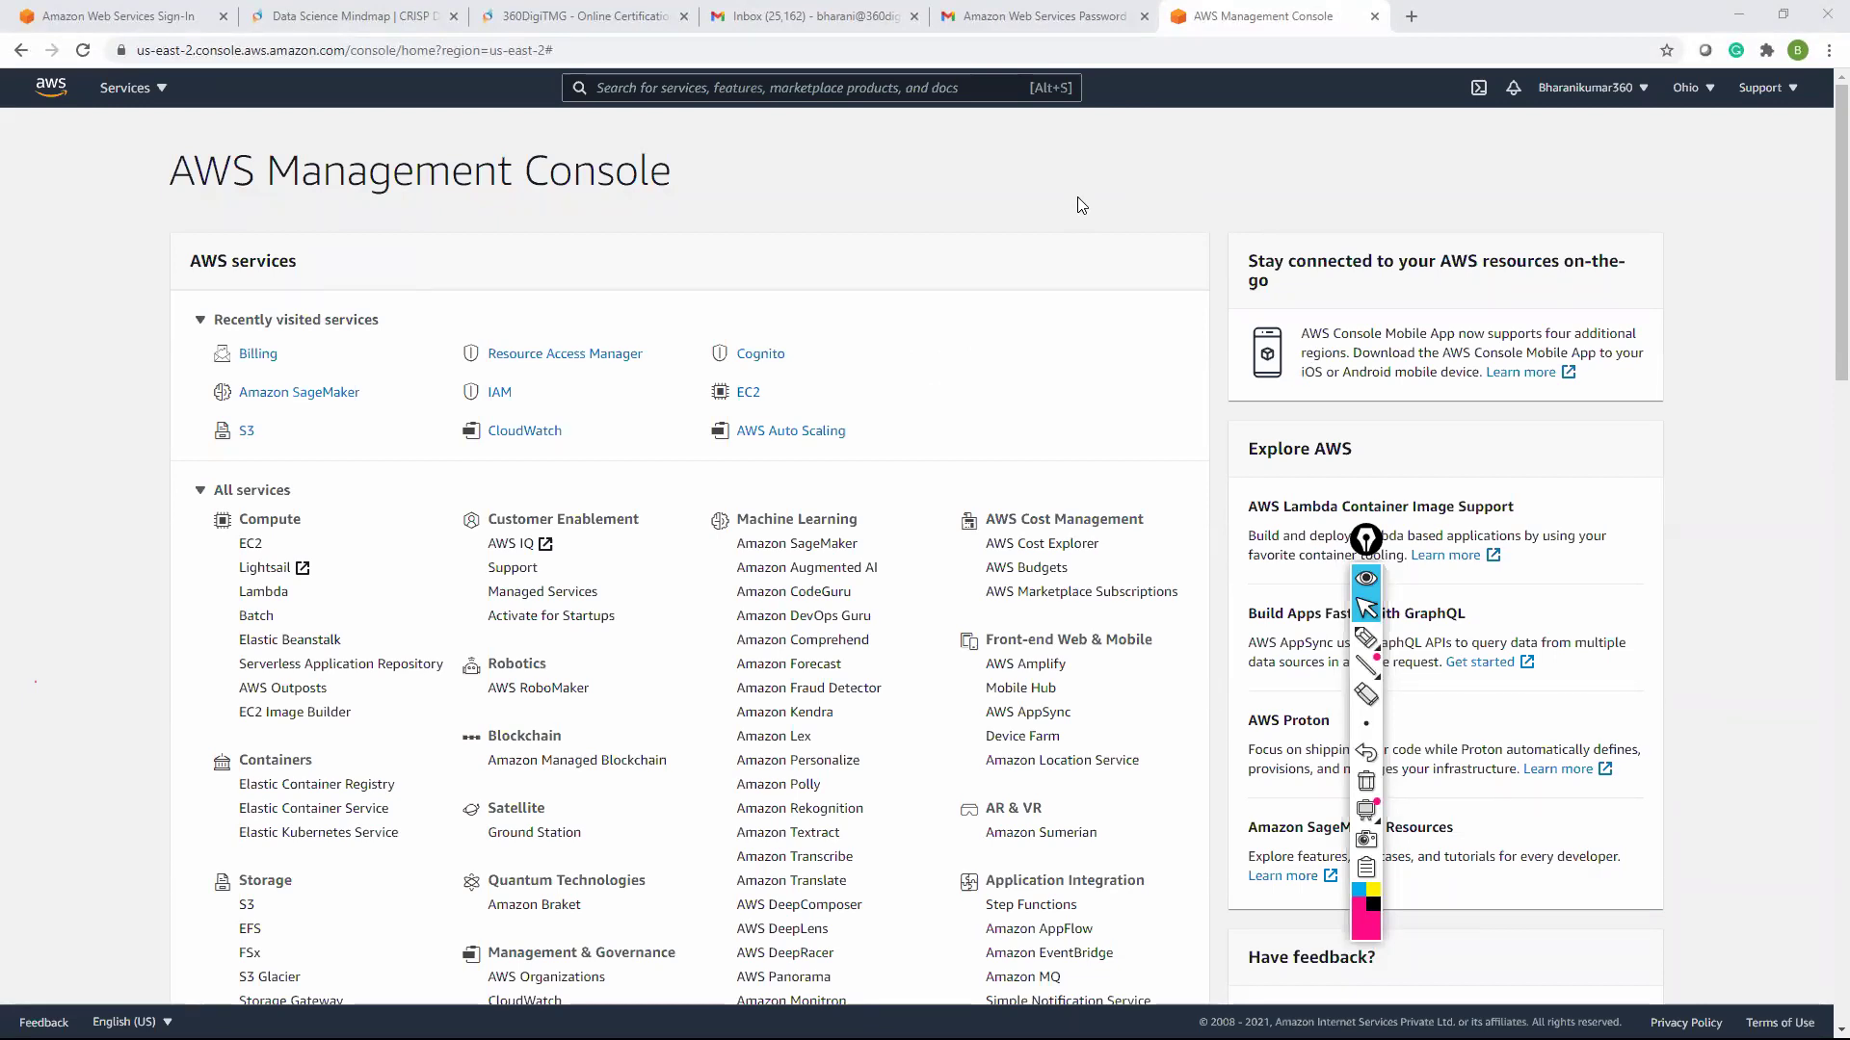
Draw a pink horizontal timeline with vertical marks at both ends across the AWS services heading using the pen
click(1366, 637)
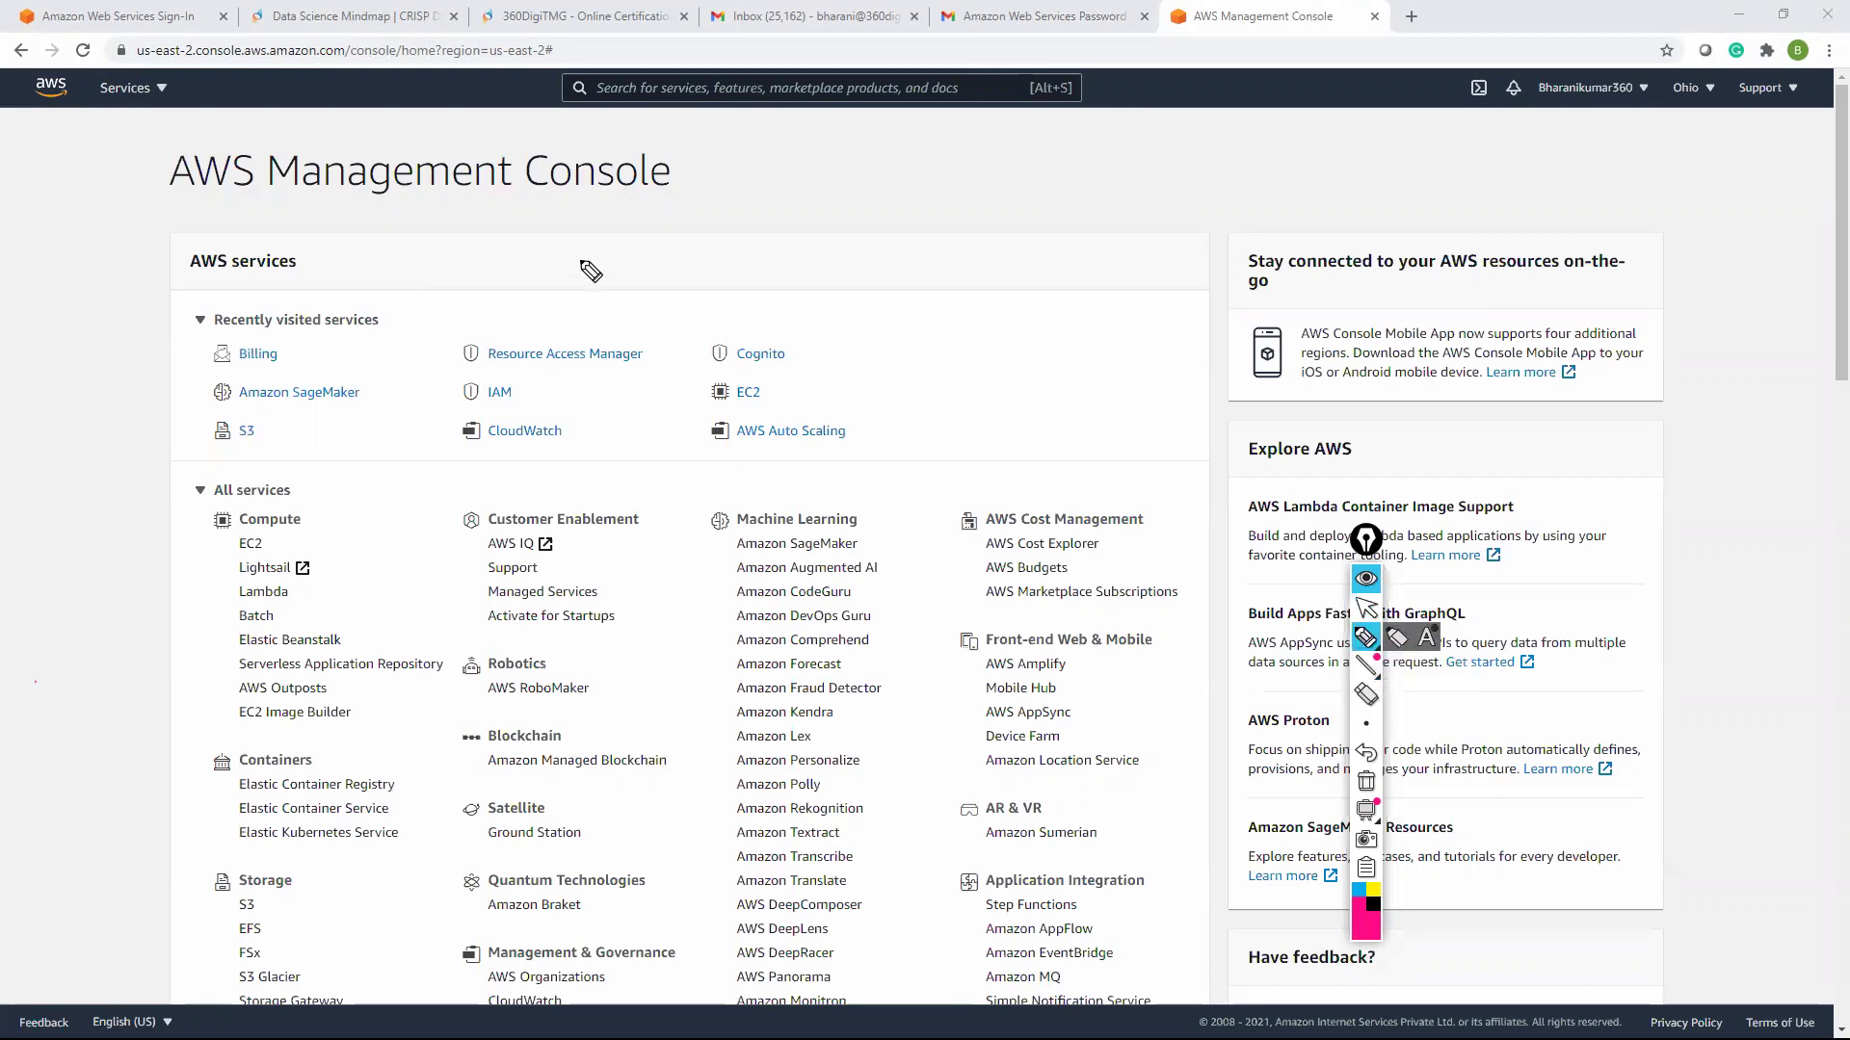
mouse_move(442, 208)
mouse_down()
mouse_move(435, 241)
mouse_move(1127, 223)
mouse_move(1159, 286)
mouse_up()
drag(430, 278, 430, 246)
Label the start of the drawn timeline "7 IST" by hand, erasing the first attempt at the time
drag(385, 308, 386, 342)
click(398, 323)
click(399, 332)
click(1366, 693)
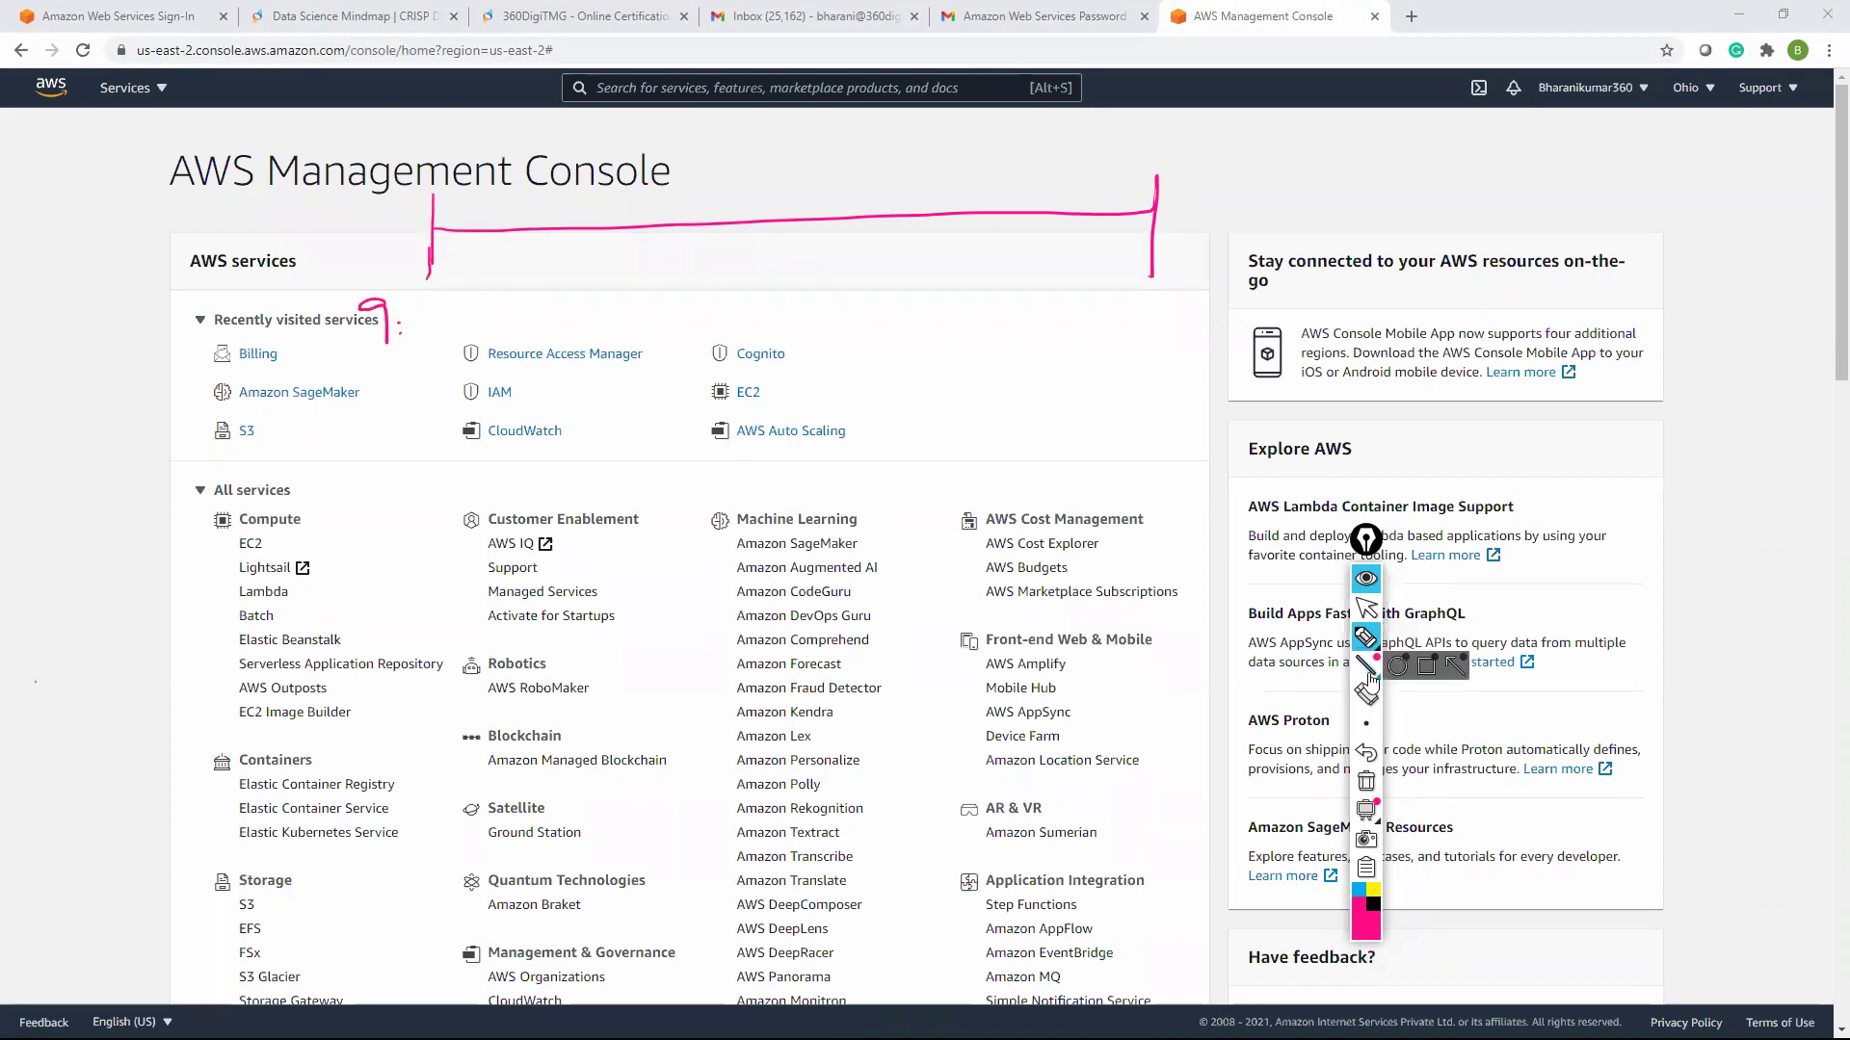
mouse_move(422, 356)
mouse_down()
mouse_move(399, 323)
mouse_move(526, 332)
mouse_move(546, 287)
mouse_up()
click(1366, 637)
Label the end of the drawn timeline "7:15 IST" by hand and underline both time labels
mouse_move(1064, 298)
mouse_down()
mouse_move(1081, 329)
mouse_move(1114, 326)
mouse_up()
click(1101, 306)
click(1101, 323)
mouse_move(1129, 297)
mouse_down()
mouse_move(1151, 309)
mouse_move(1126, 326)
mouse_move(1216, 313)
mouse_up()
drag(1227, 285, 1264, 279)
mouse_move(1093, 335)
mouse_down()
mouse_move(1125, 354)
mouse_move(1237, 329)
mouse_up()
drag(376, 352, 538, 357)
click(576, 339)
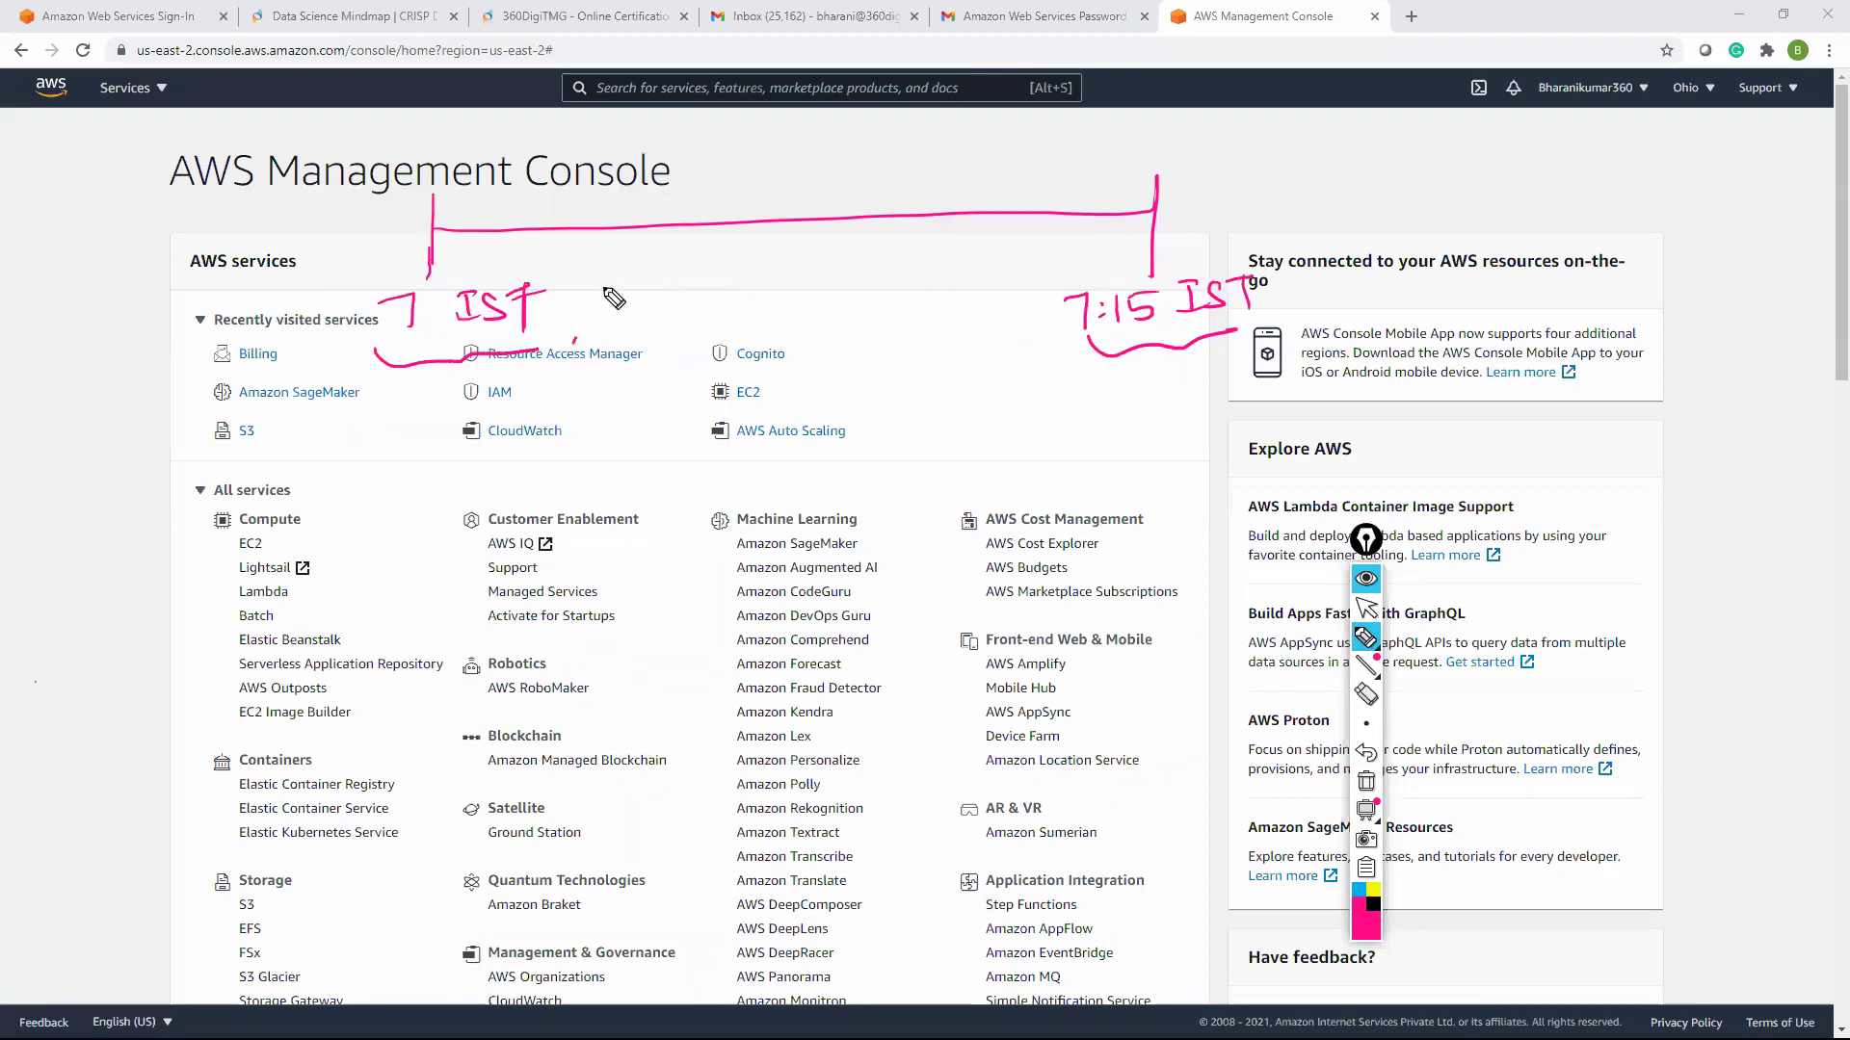
Move the annotation toolbar into the blank margin beside the page and clear all the pen drawings
click(1366, 608)
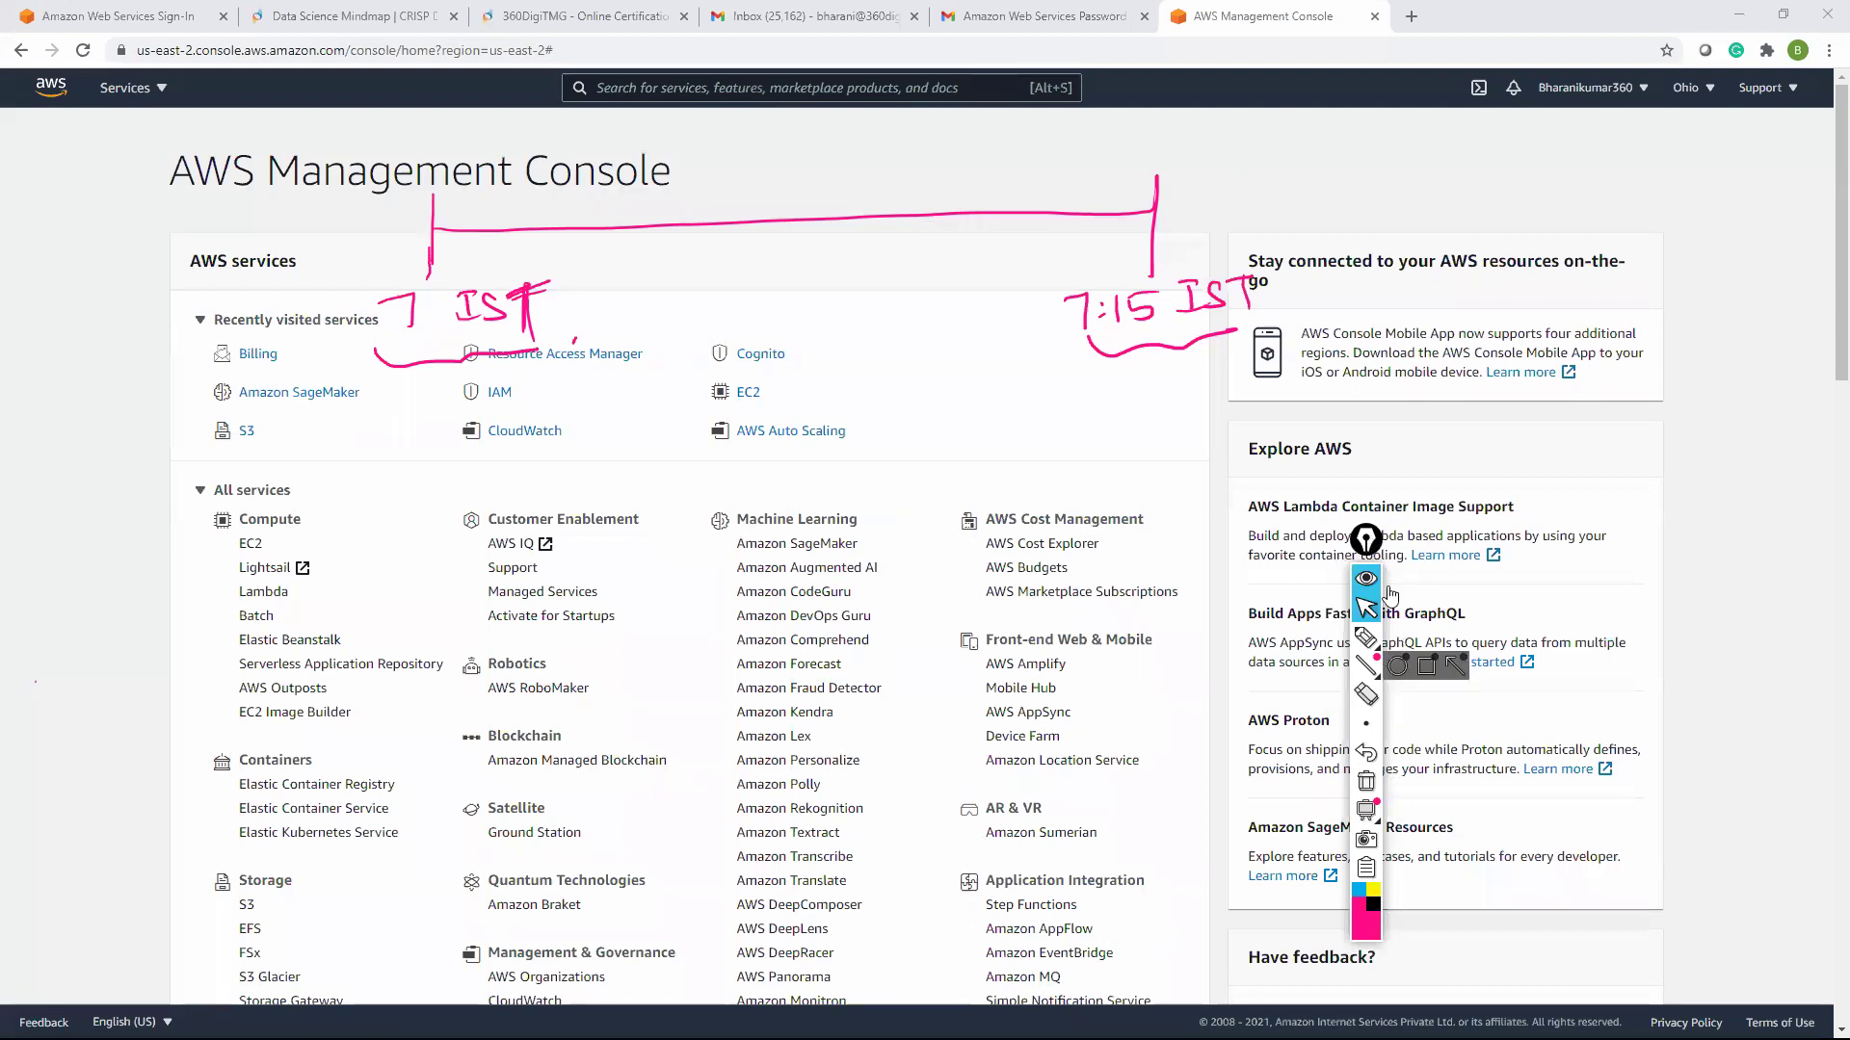
drag(1366, 540, 1774, 374)
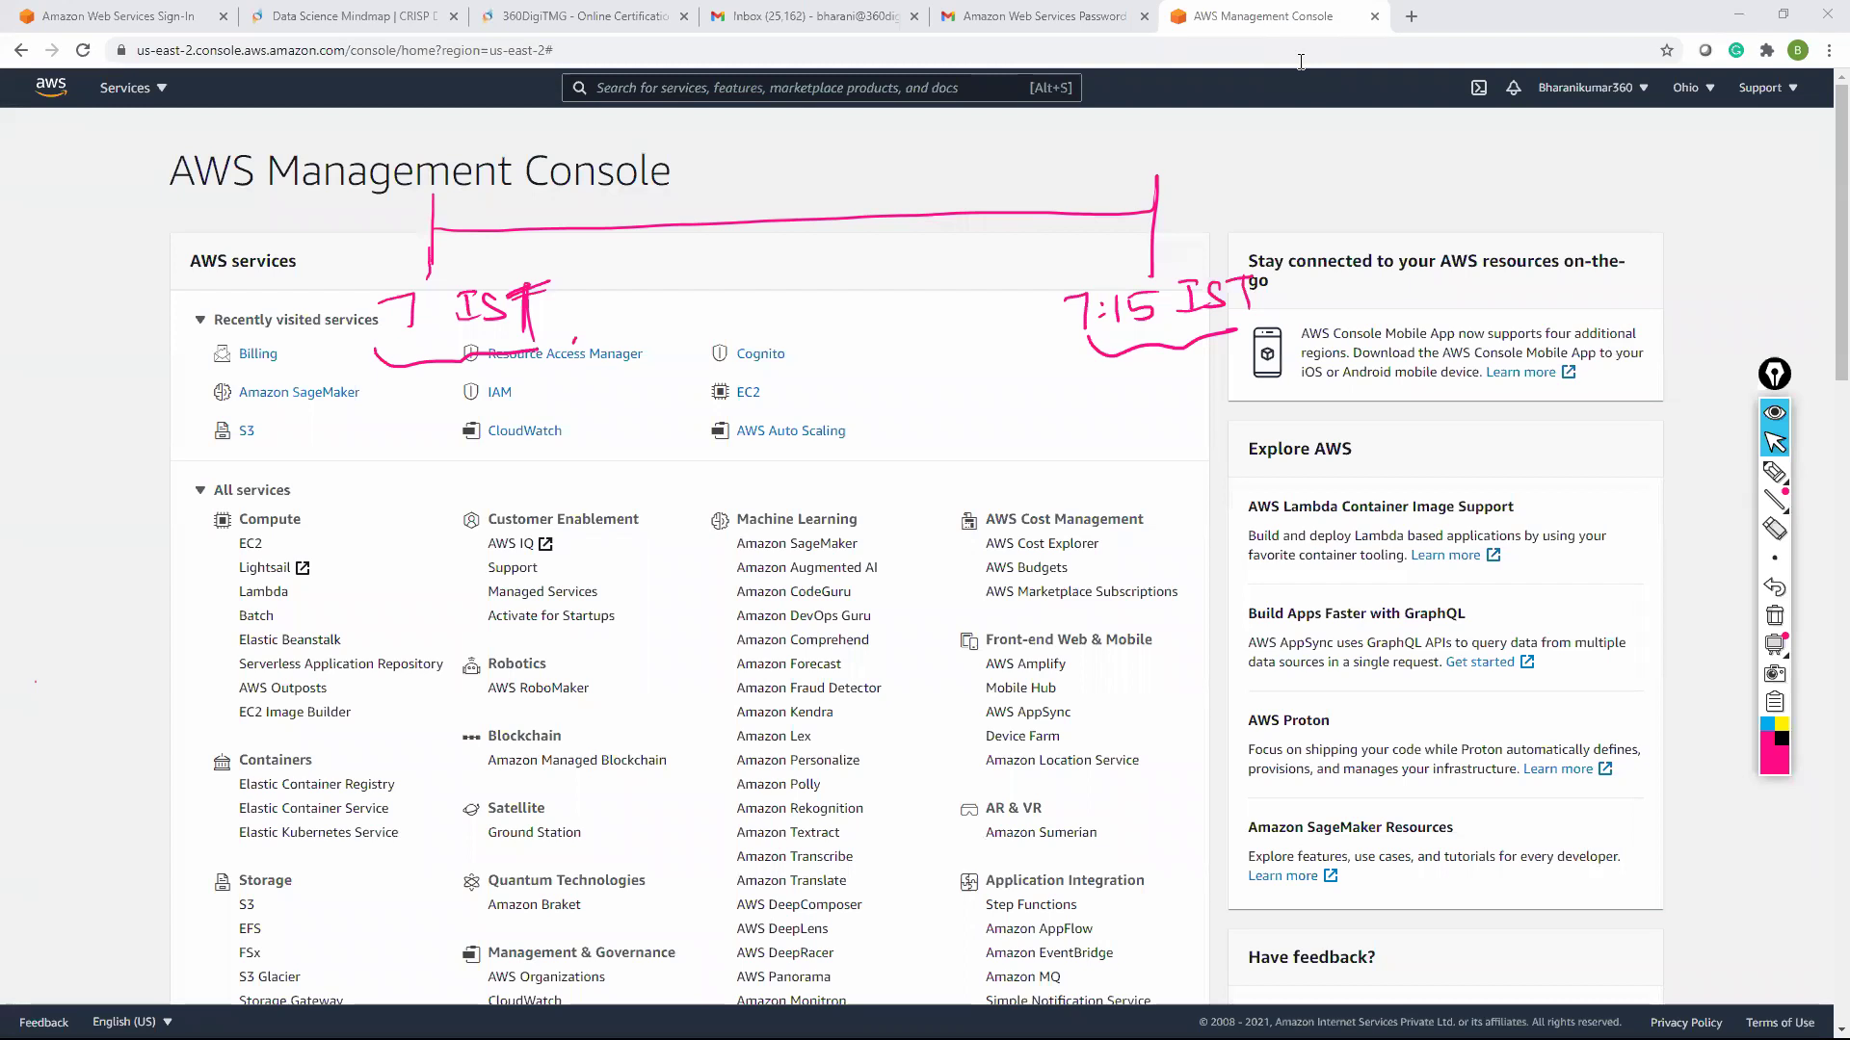
key(ctrl+shift+h)
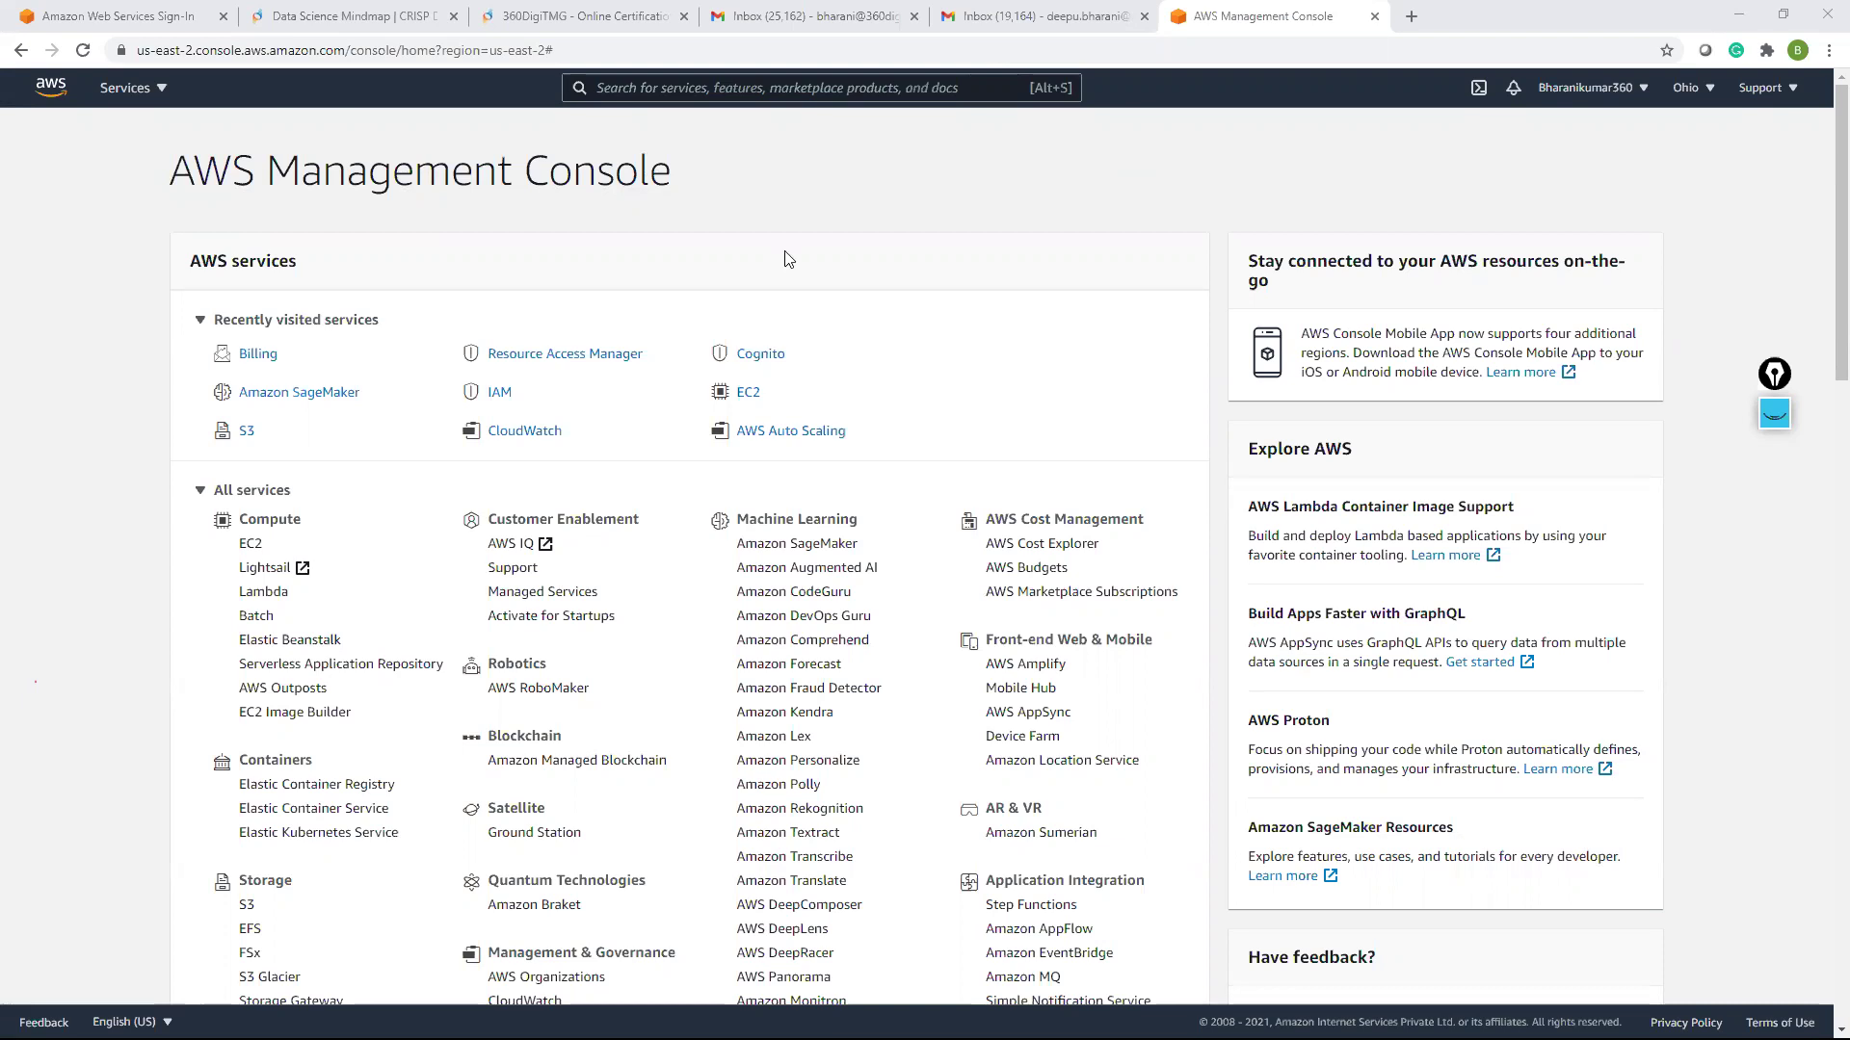
click(1774, 416)
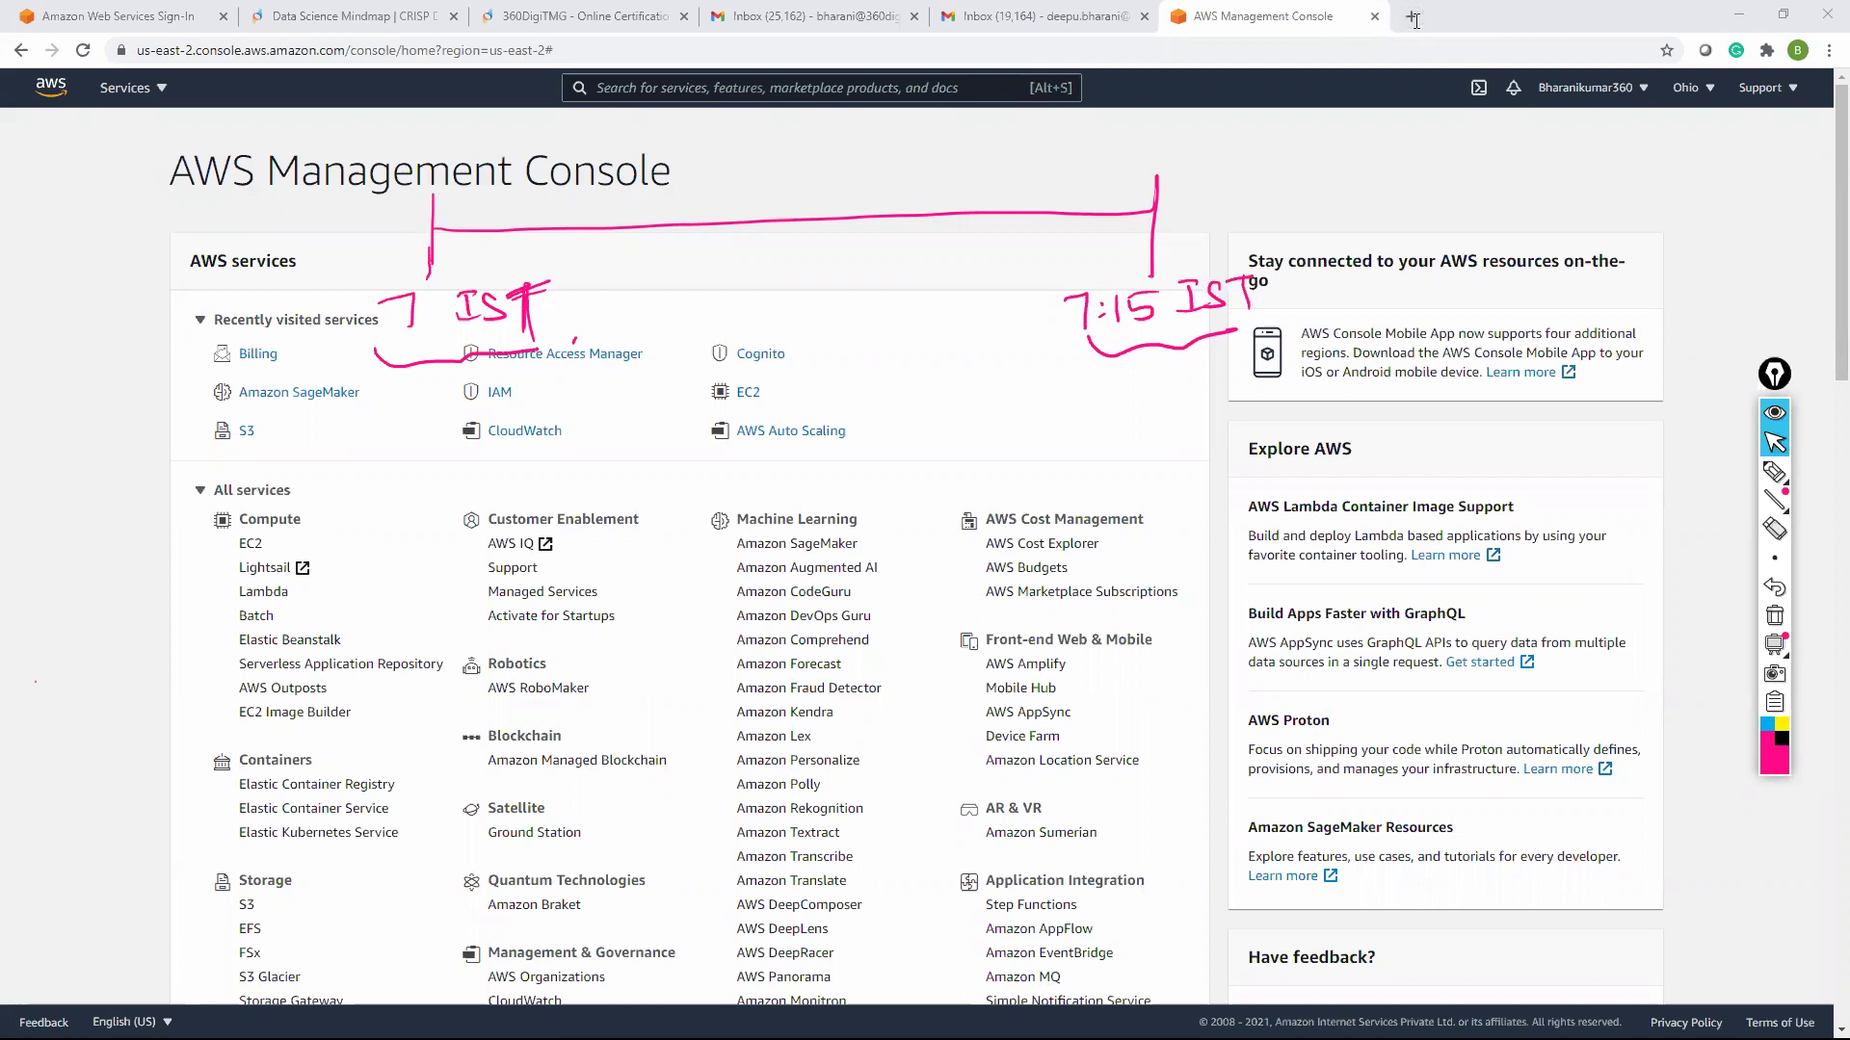
click(1775, 617)
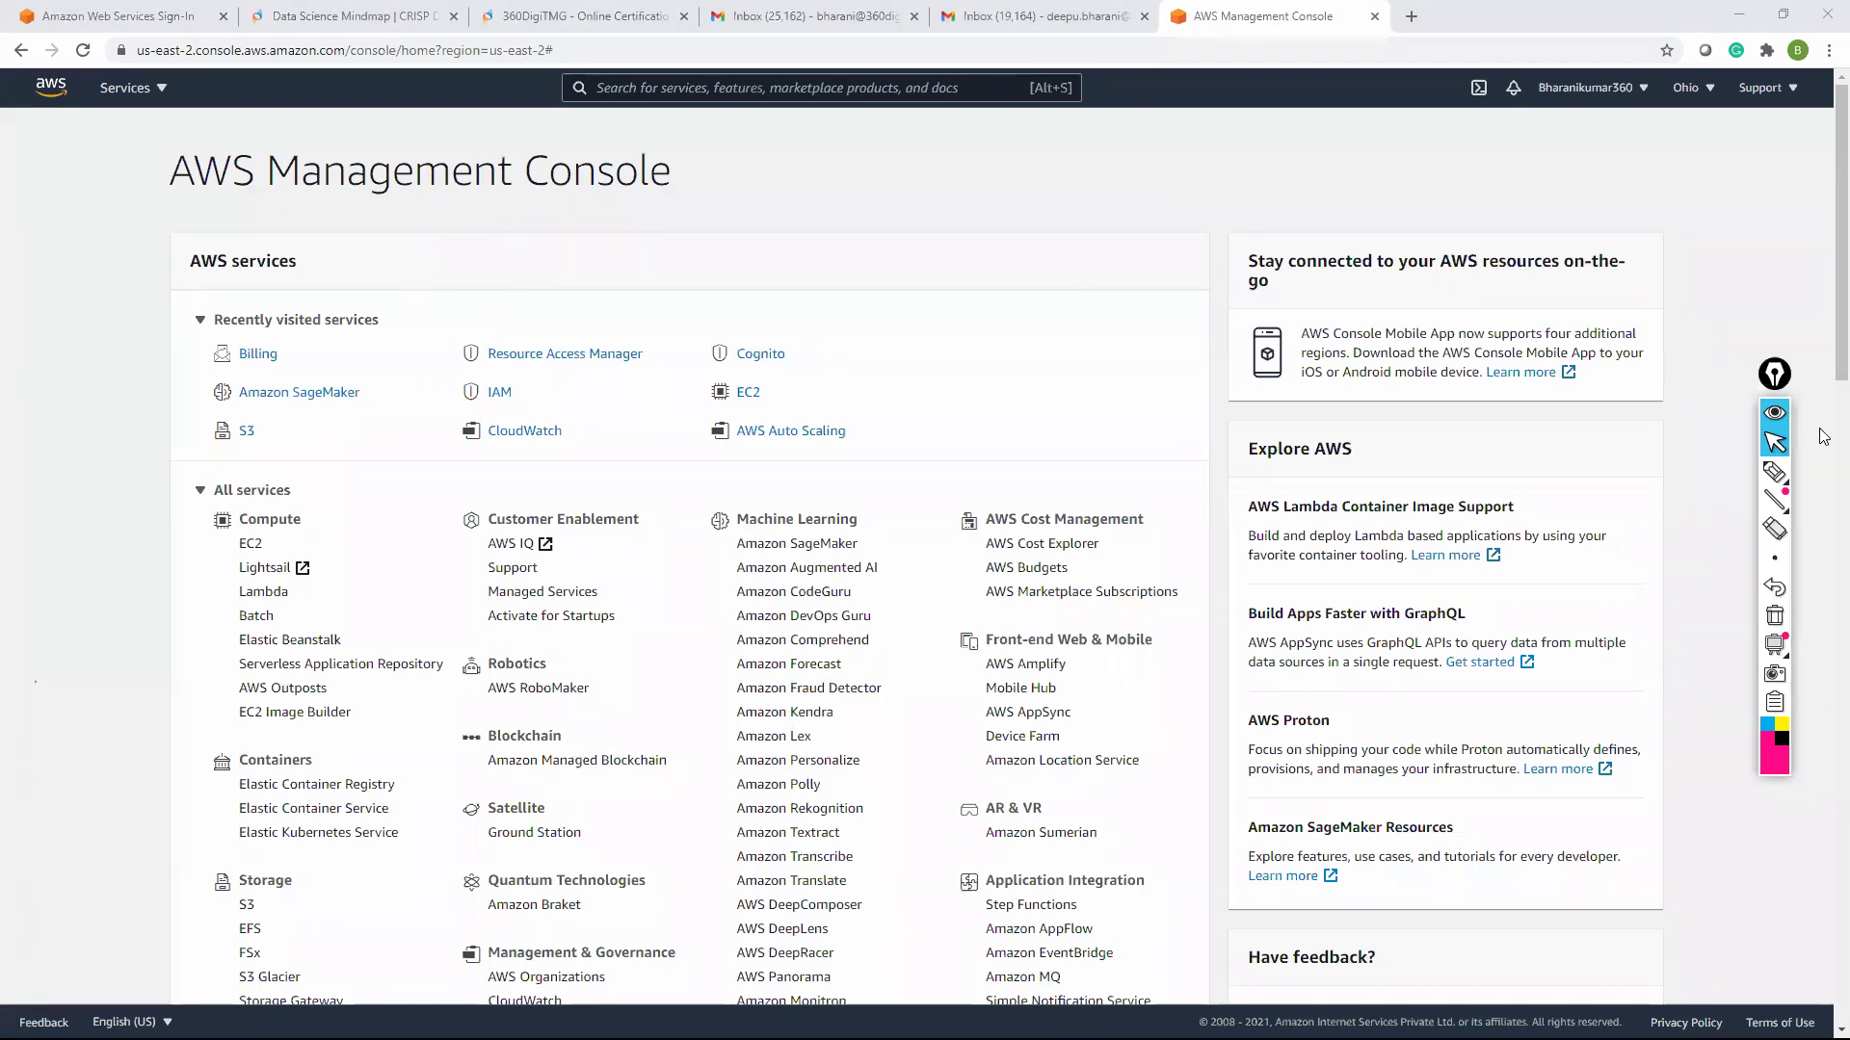
Search the web for "sagemaker free tier" in a new browser tab and open the Amazon SageMaker Pricing page
scroll(1823, 437, down, 9)
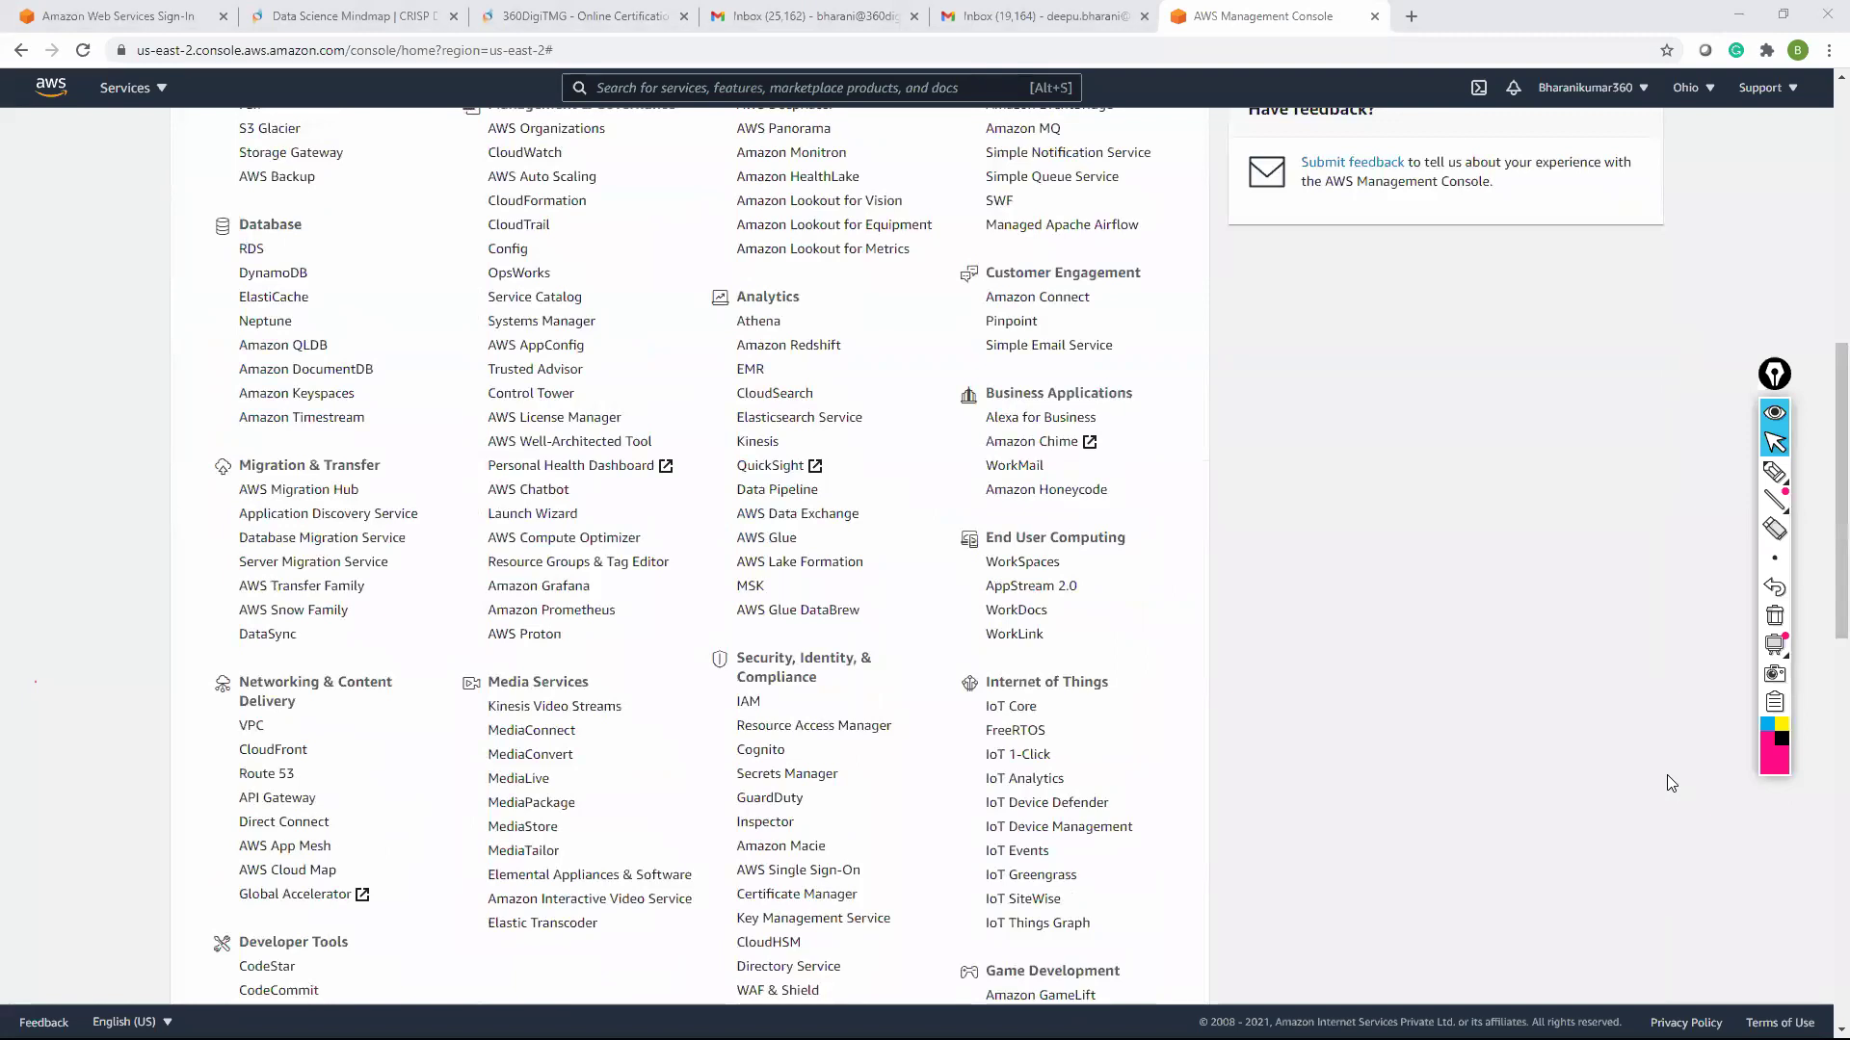
click(1405, 16)
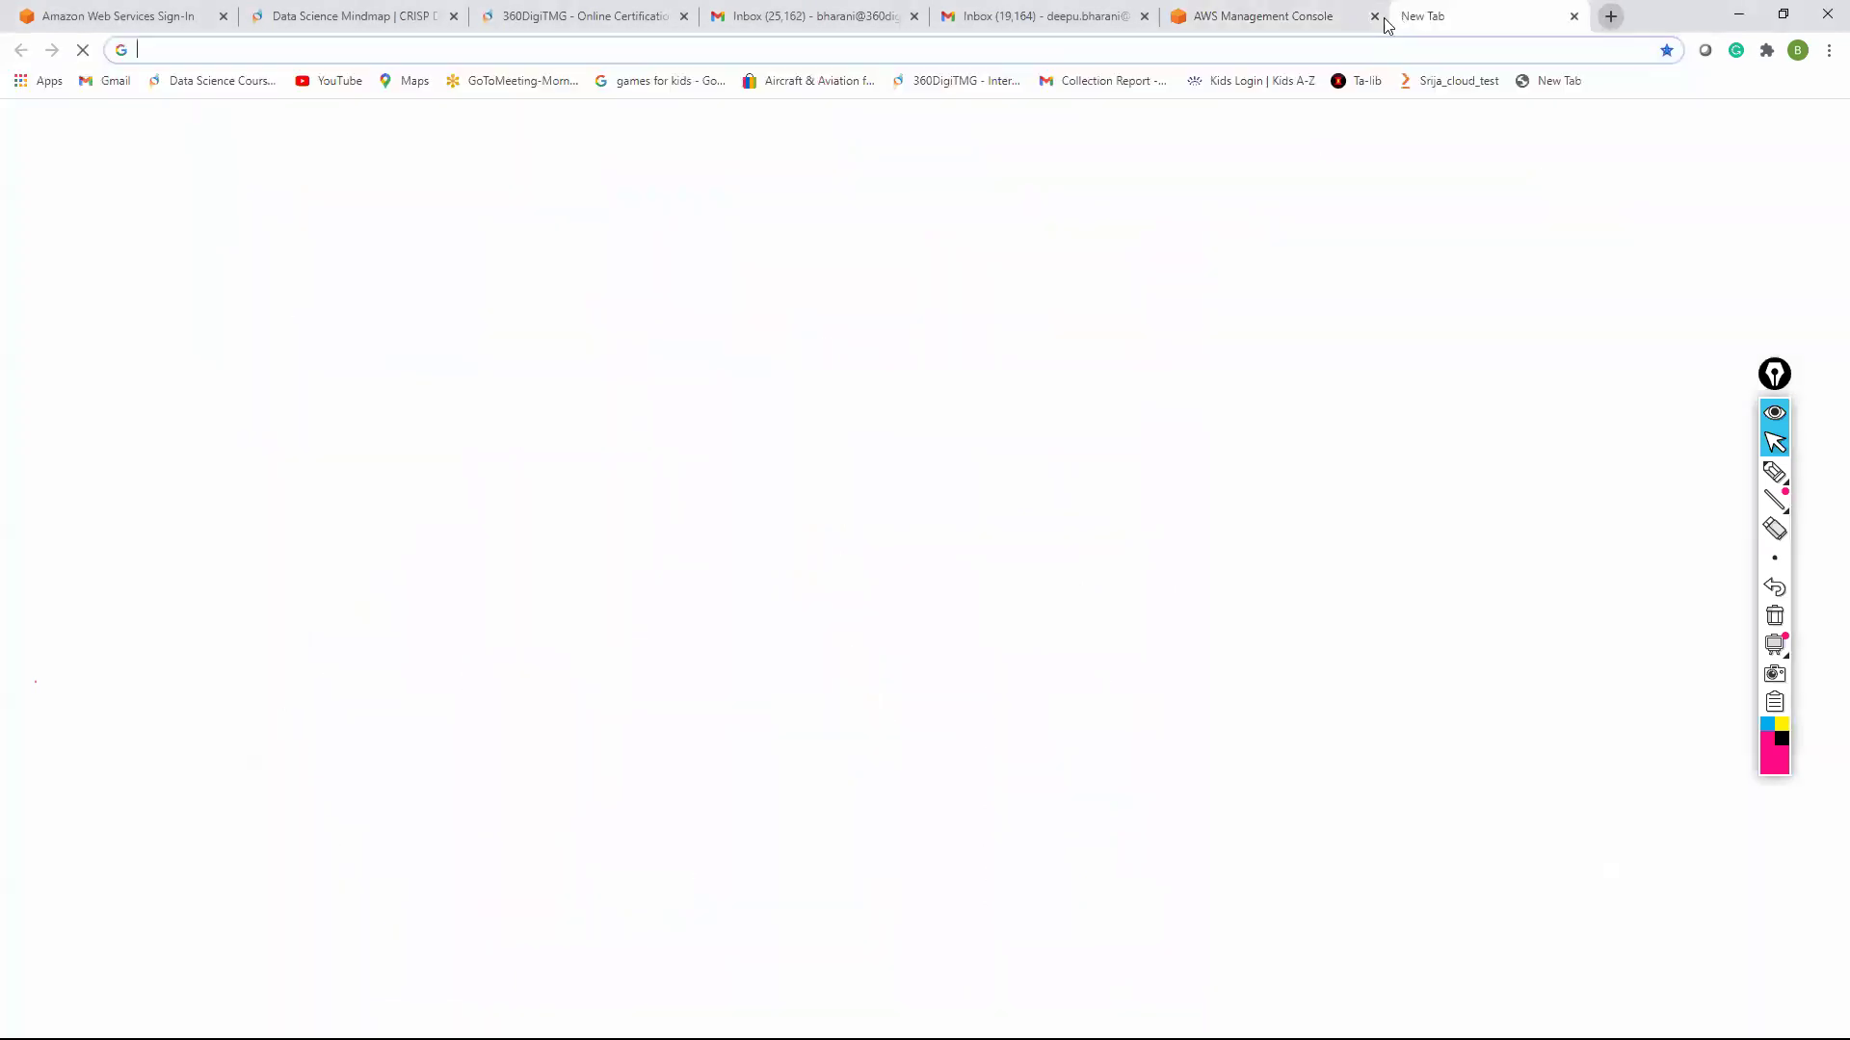
text(sagemaker free tie)
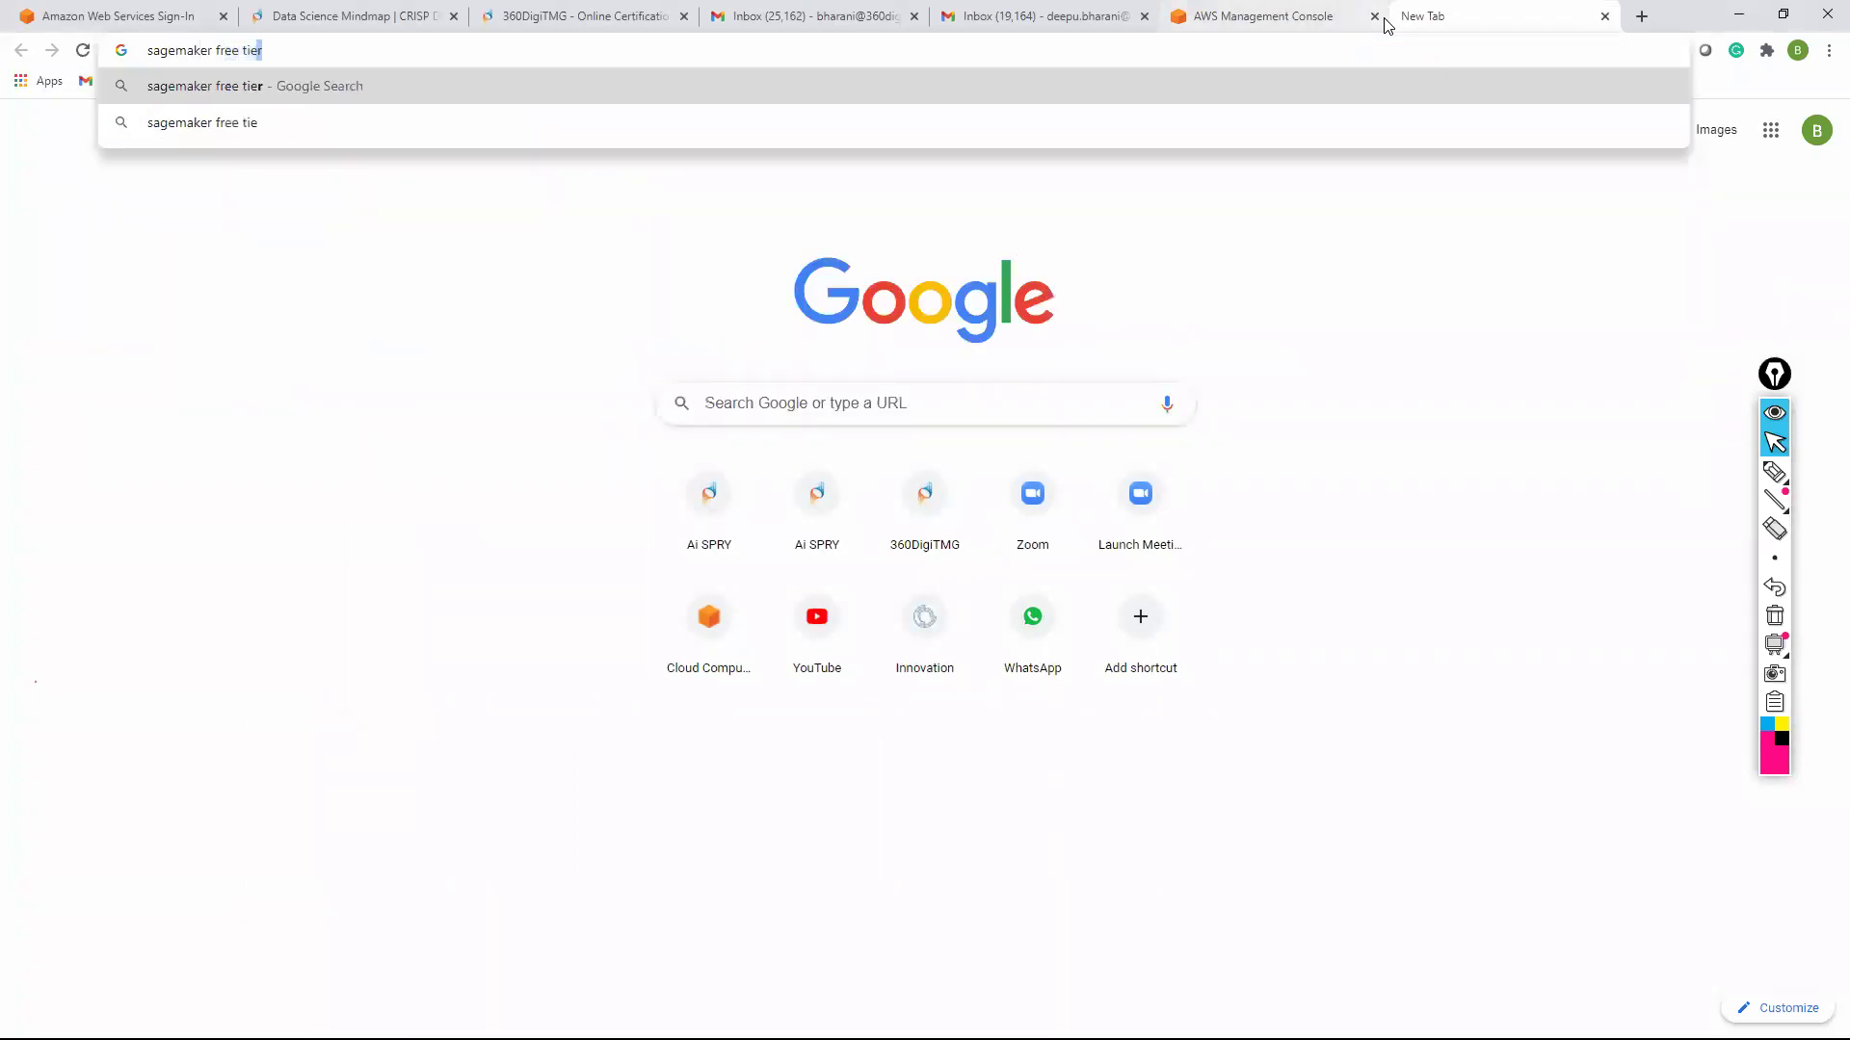
key(Return)
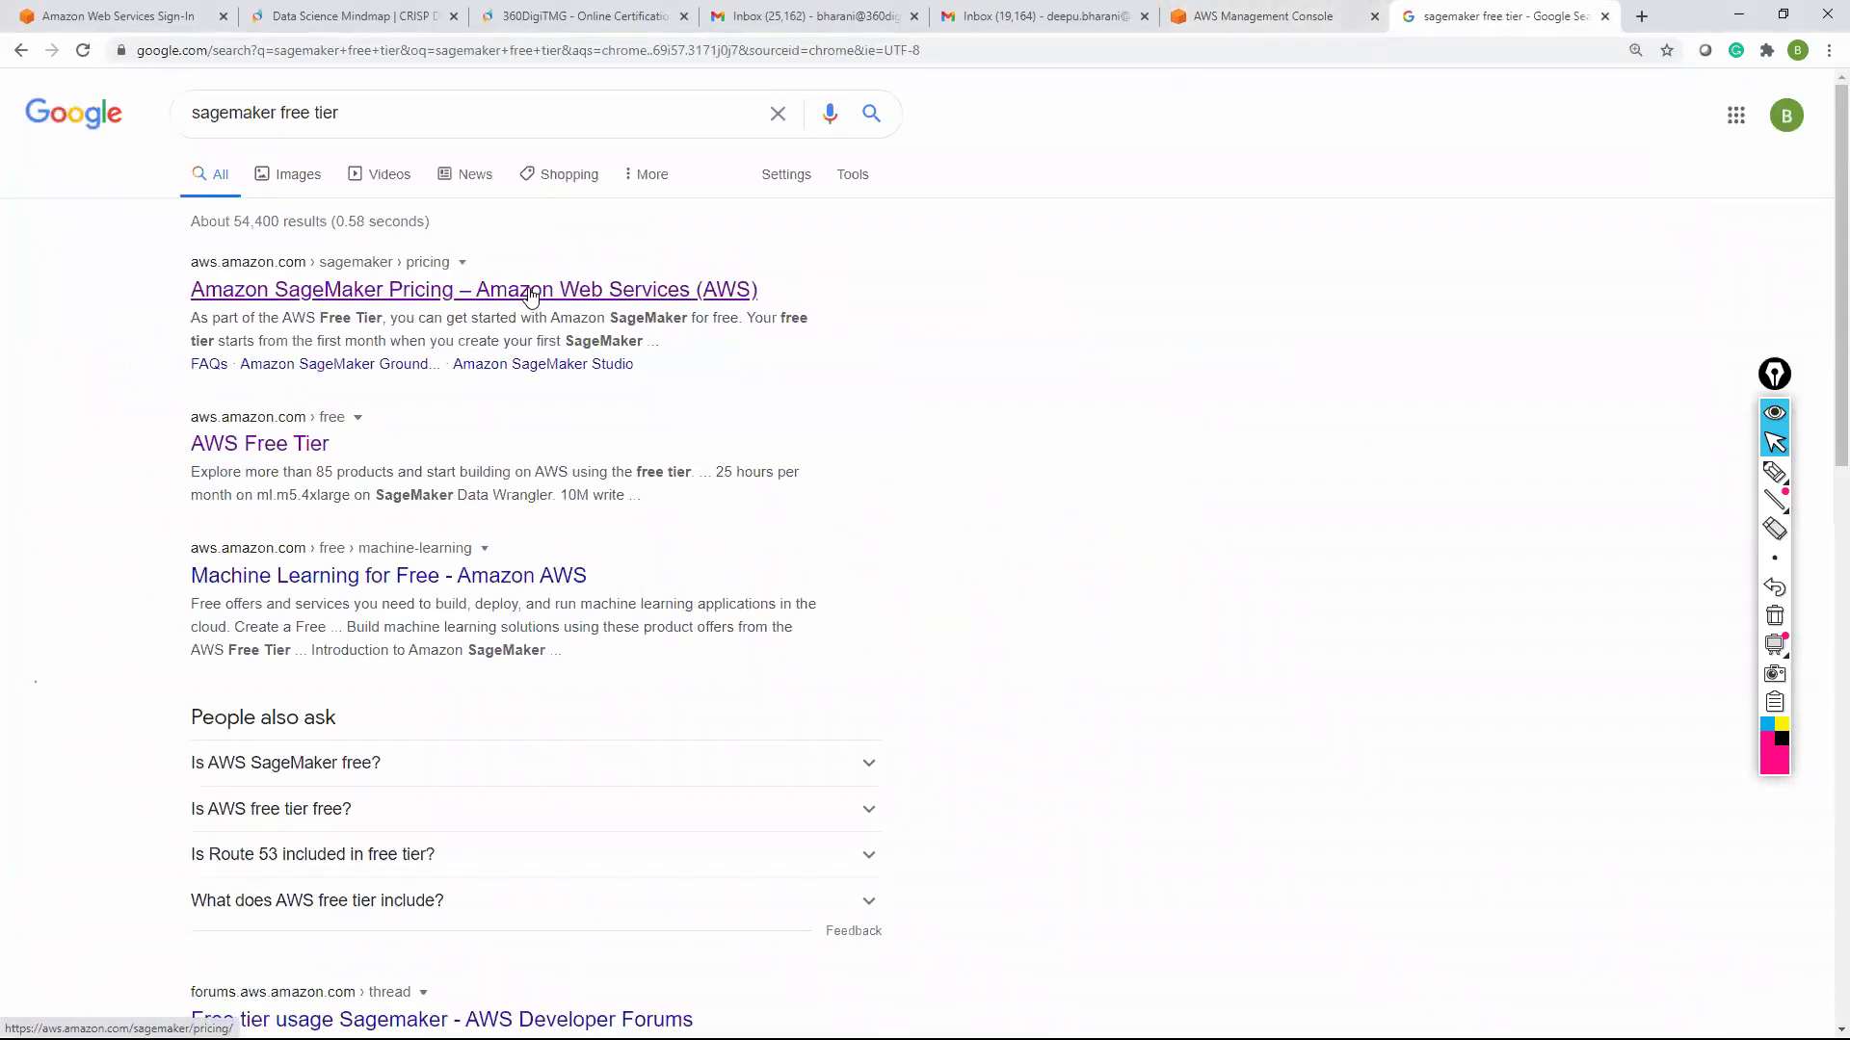
click(531, 291)
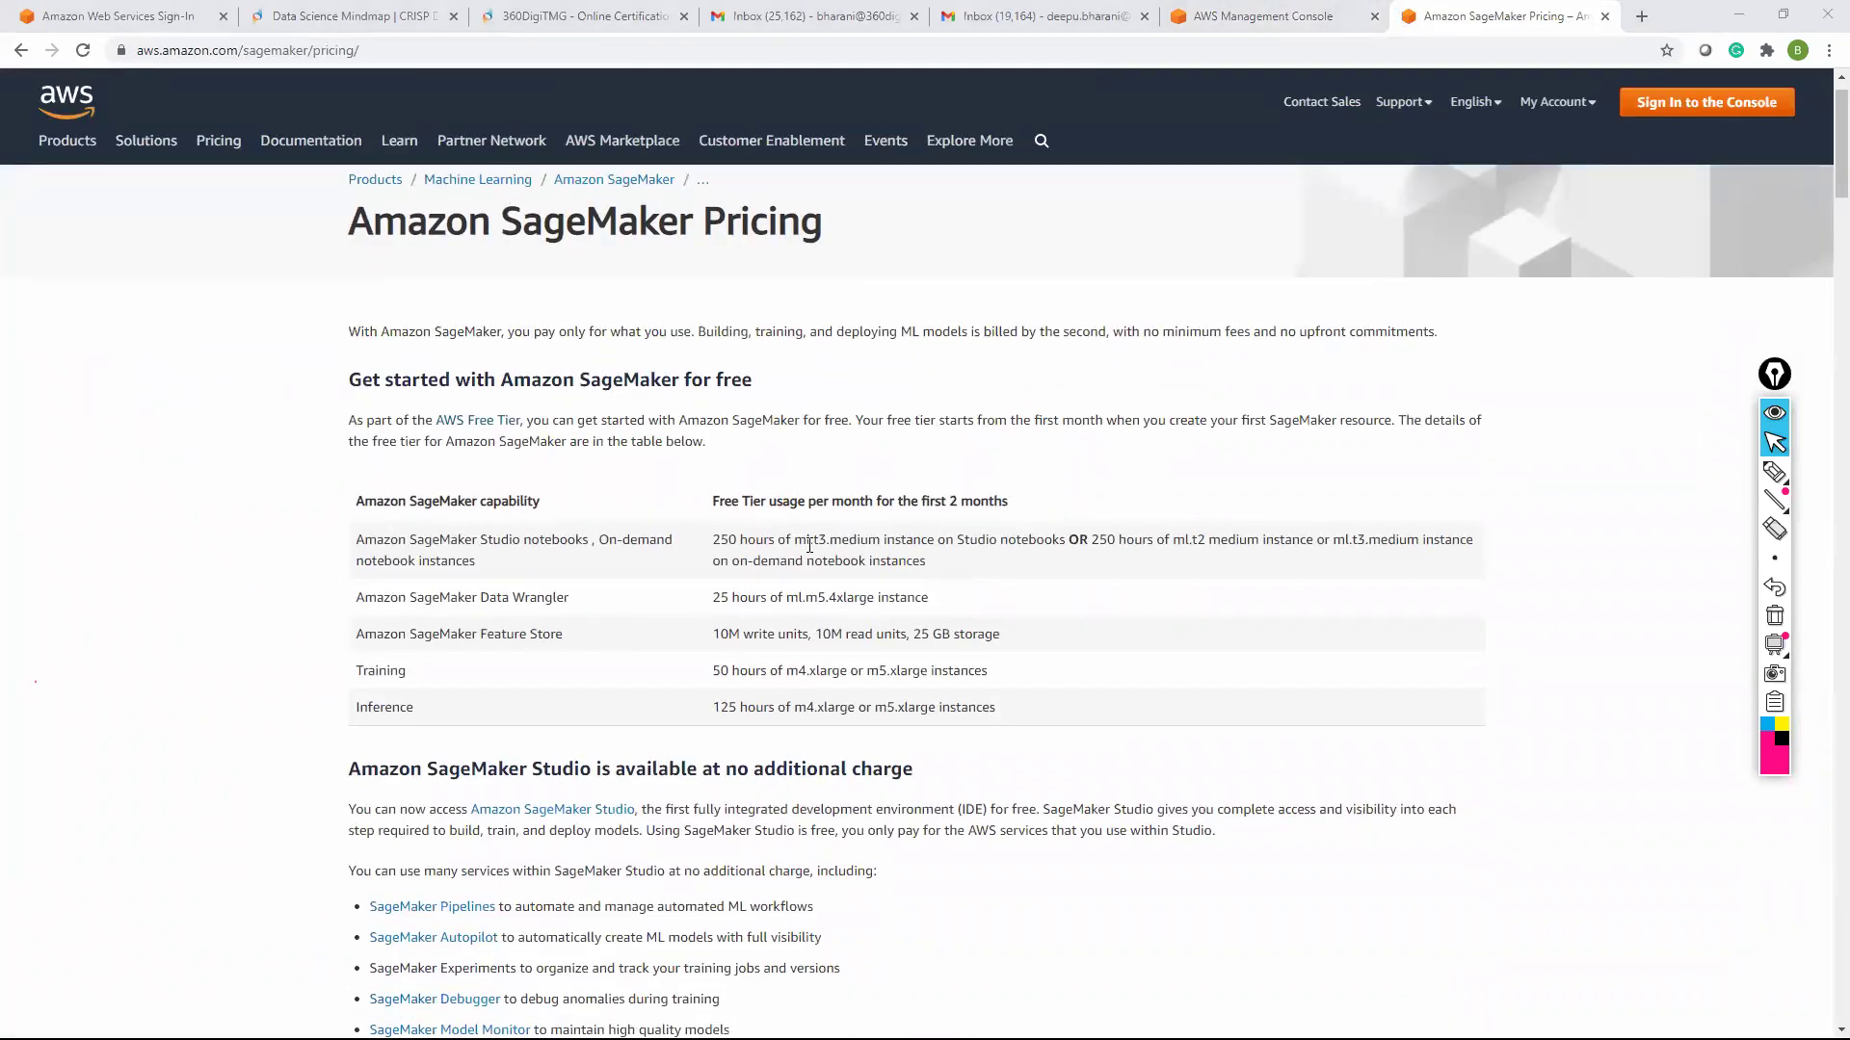
Examine the free tier allowance for Studio notebooks and the list of SageMaker Studio services offered at no additional charge
drag(791, 541, 881, 542)
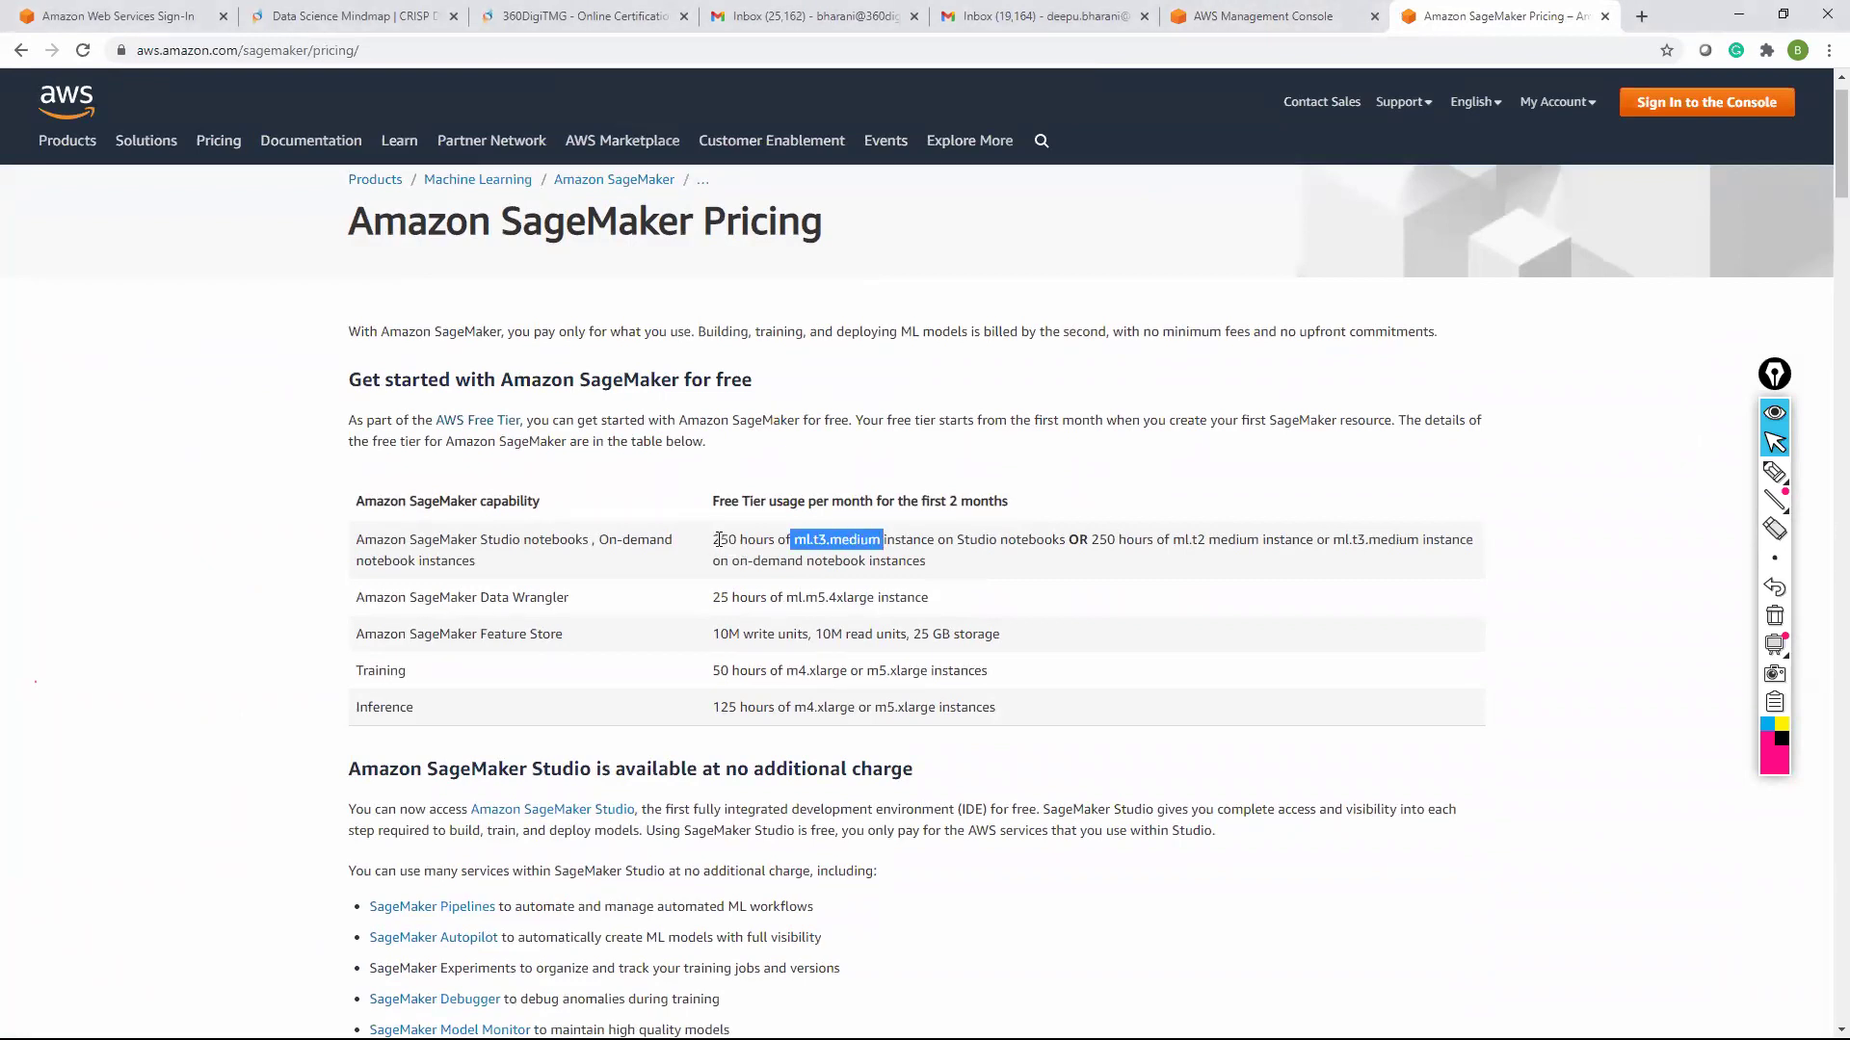
drag(712, 542, 1072, 540)
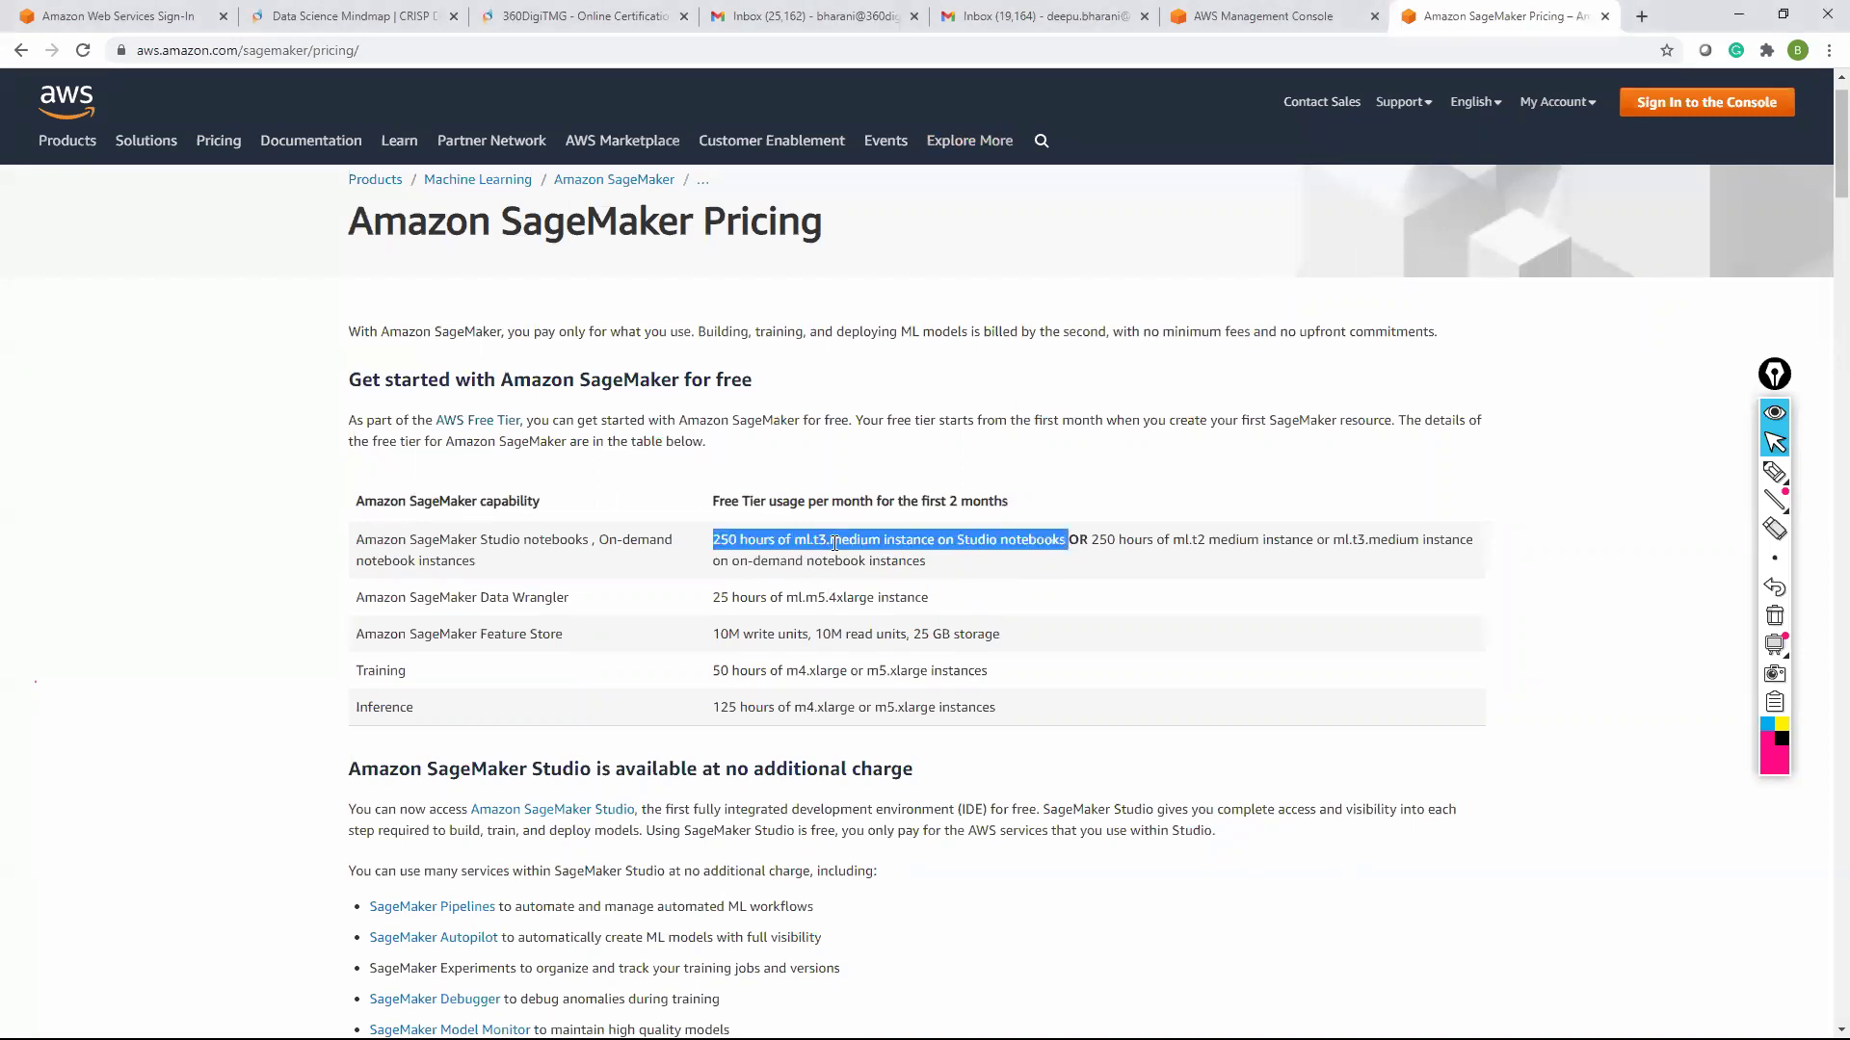
scroll(1028, 622, down, 1)
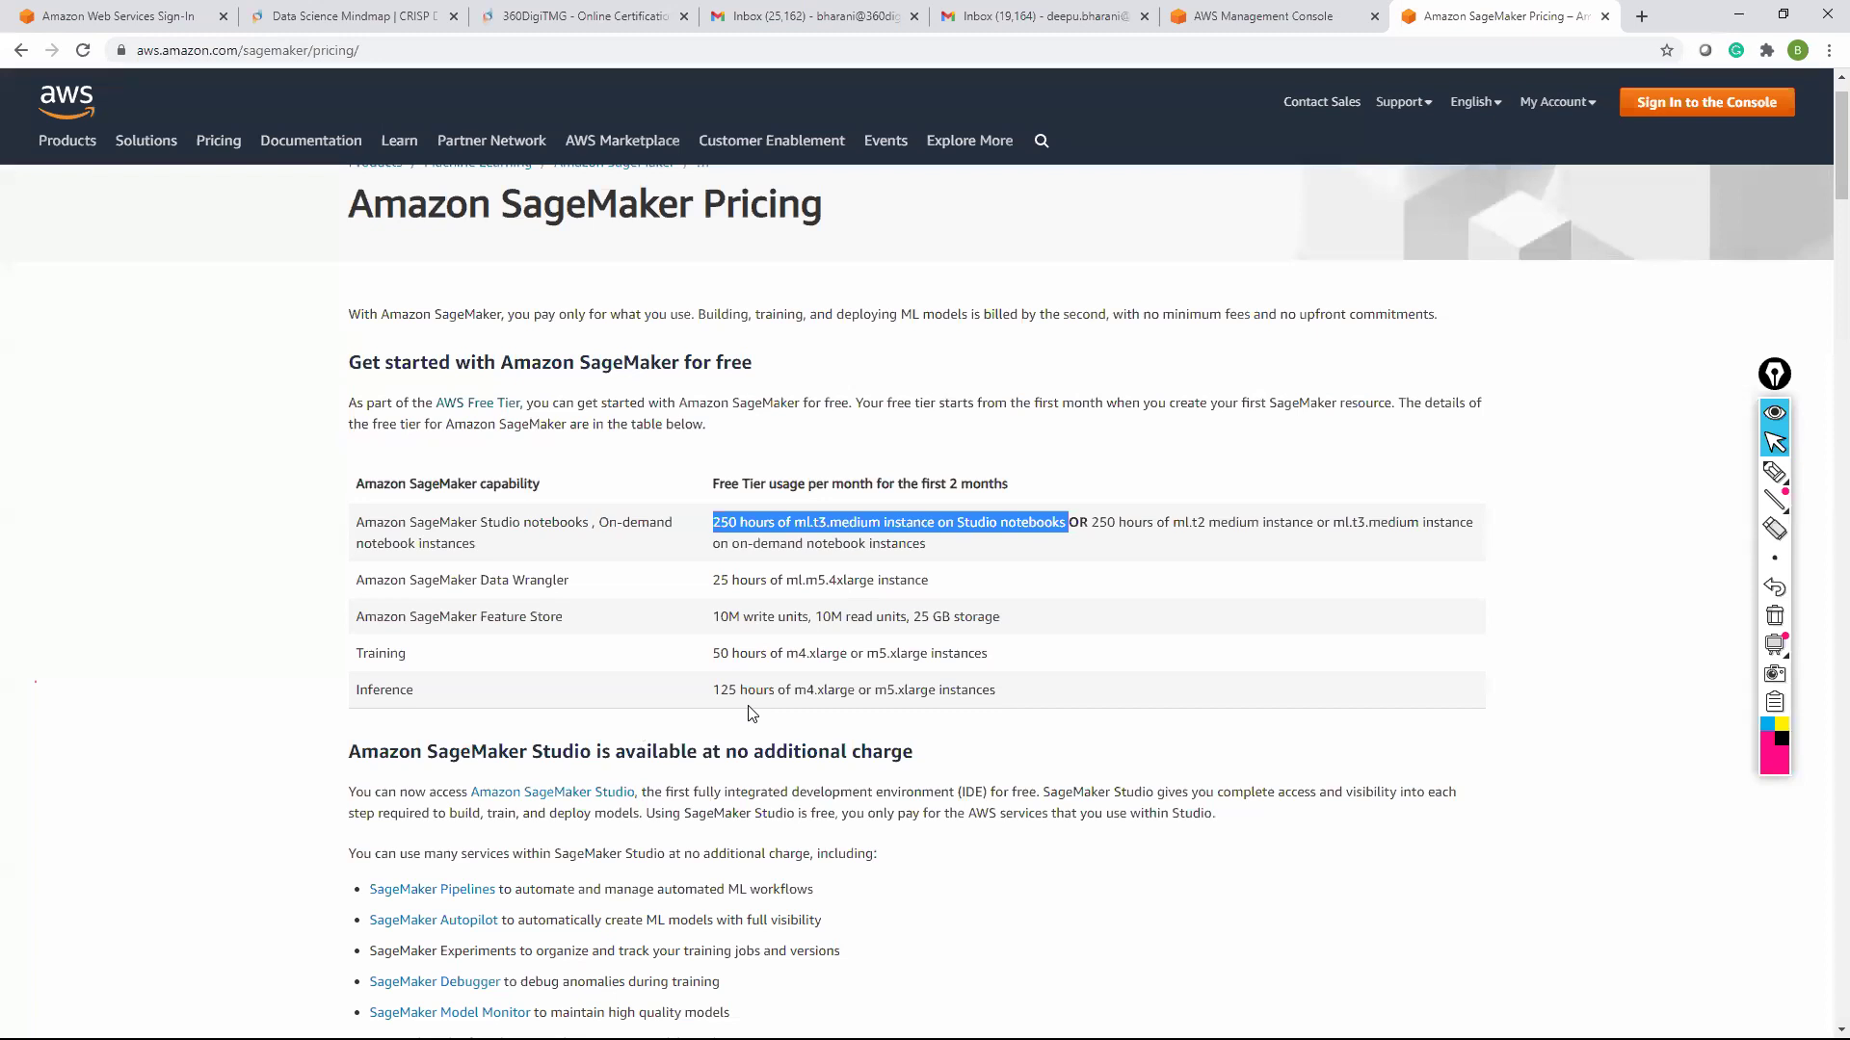
scroll(867, 735, down, 2)
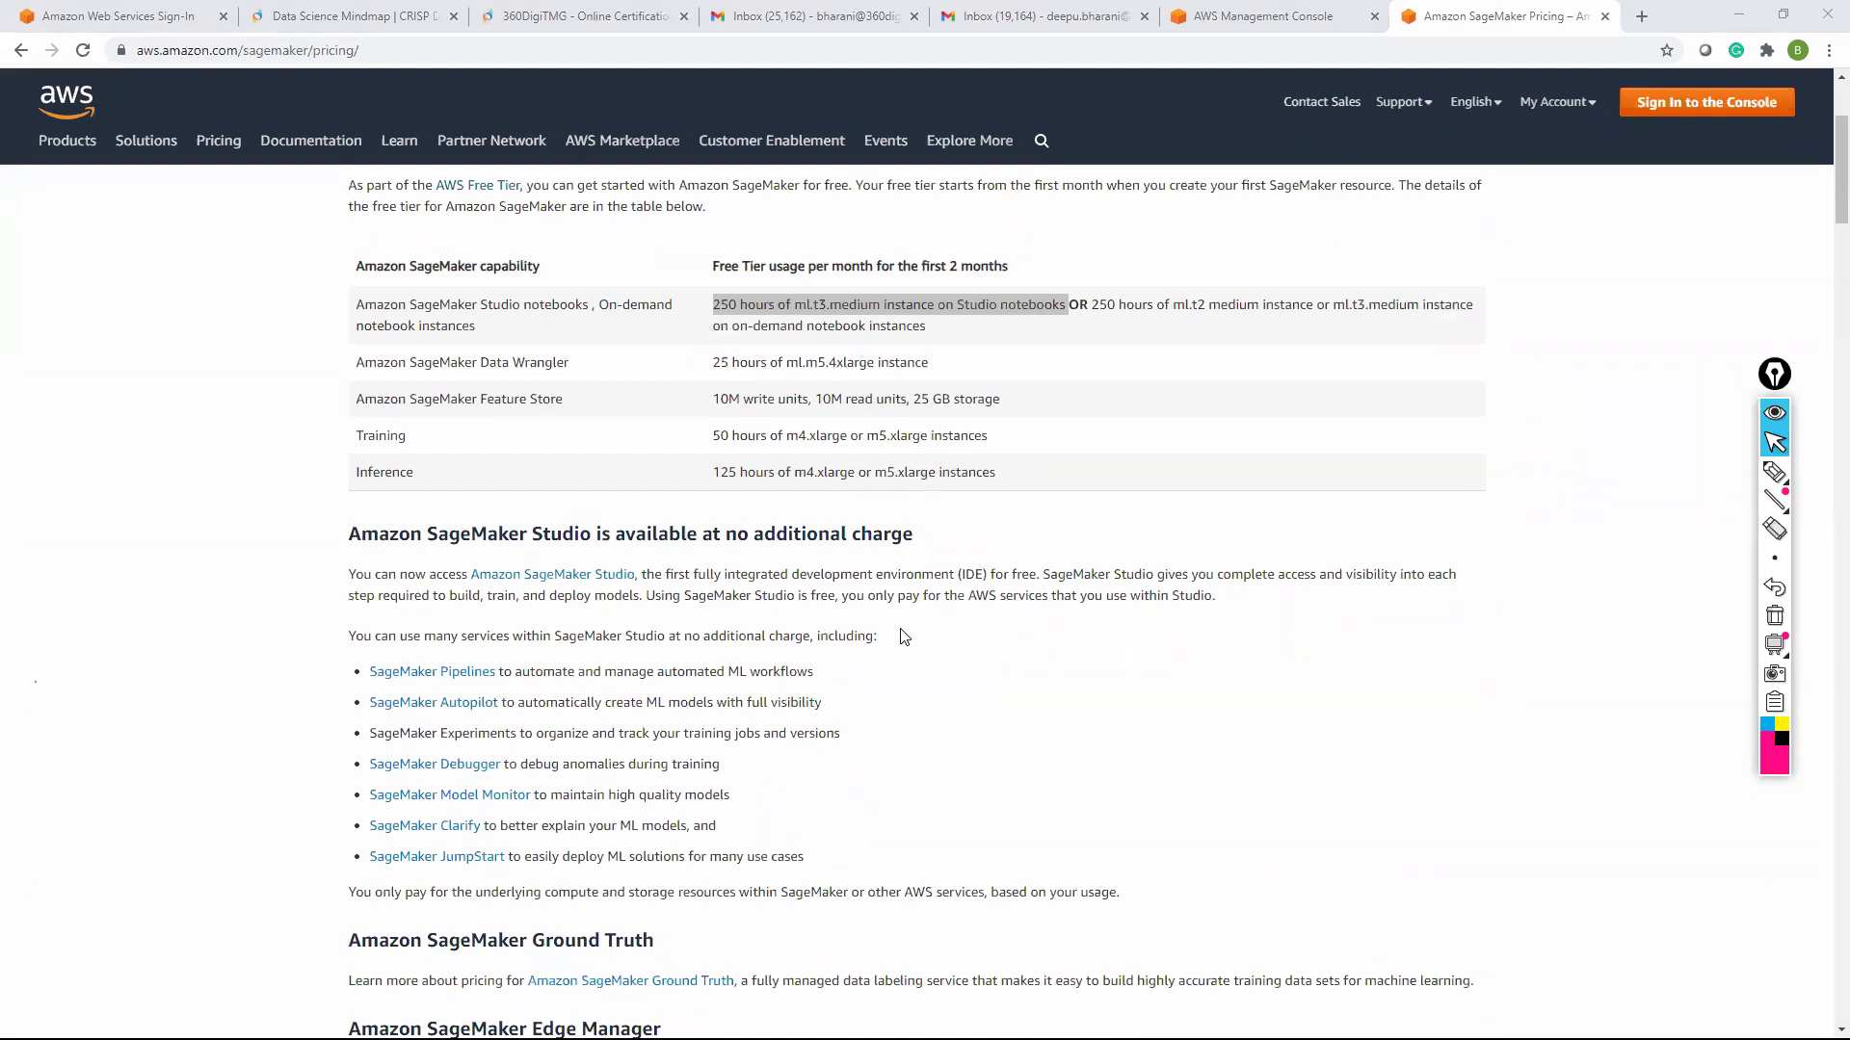
scroll(903, 636, down, 2)
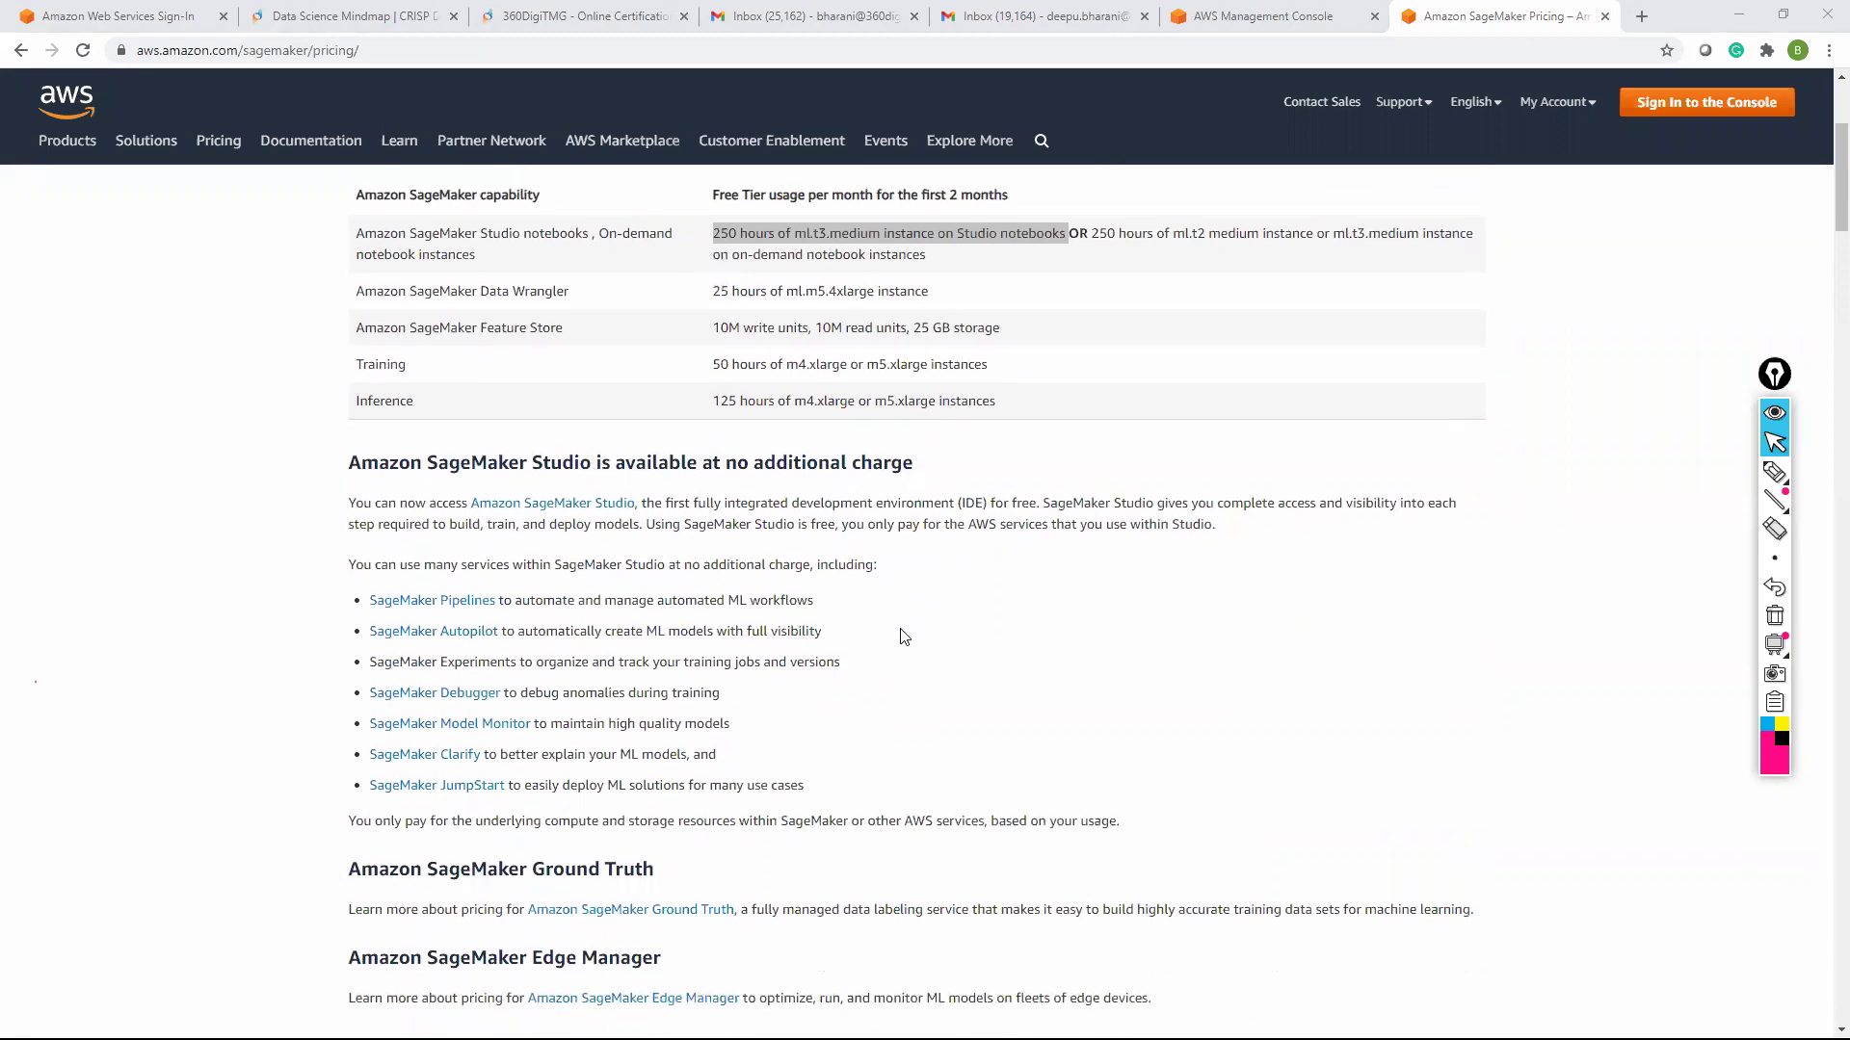
drag(659, 478, 891, 476)
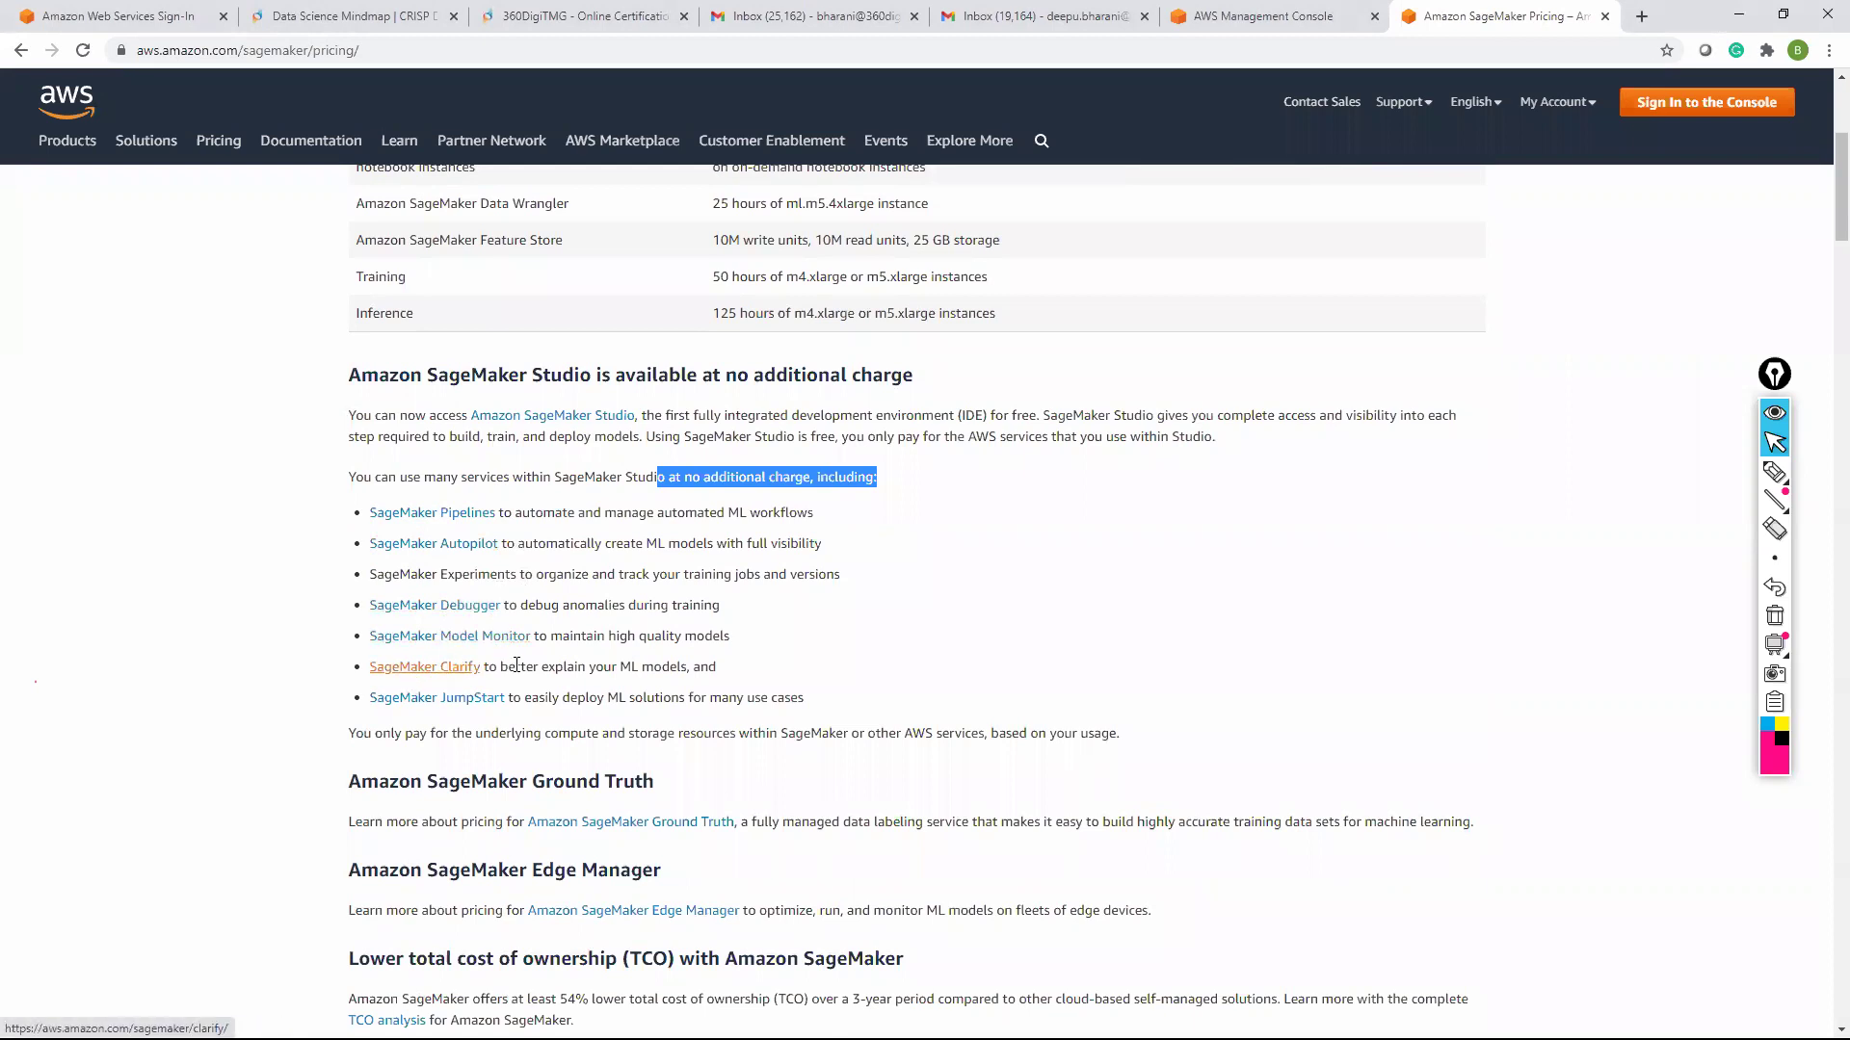
scroll(1005, 647, down, 2)
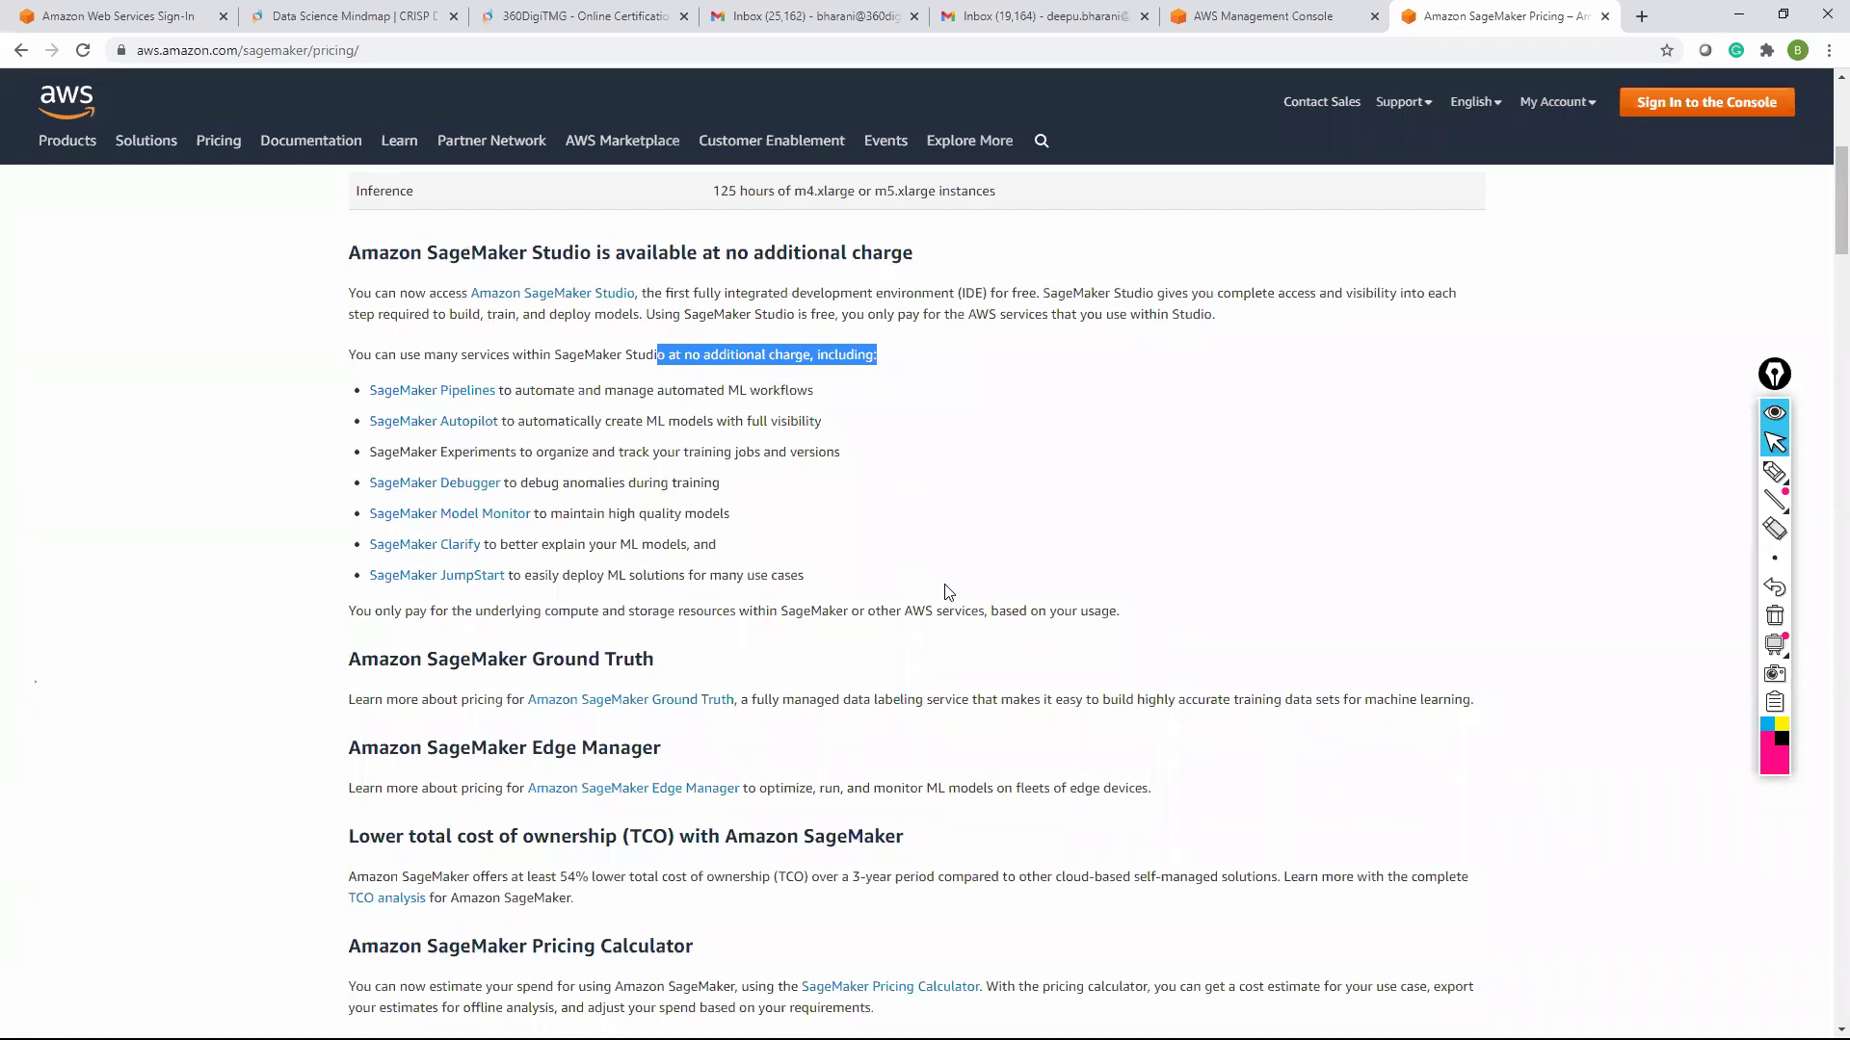
click(947, 549)
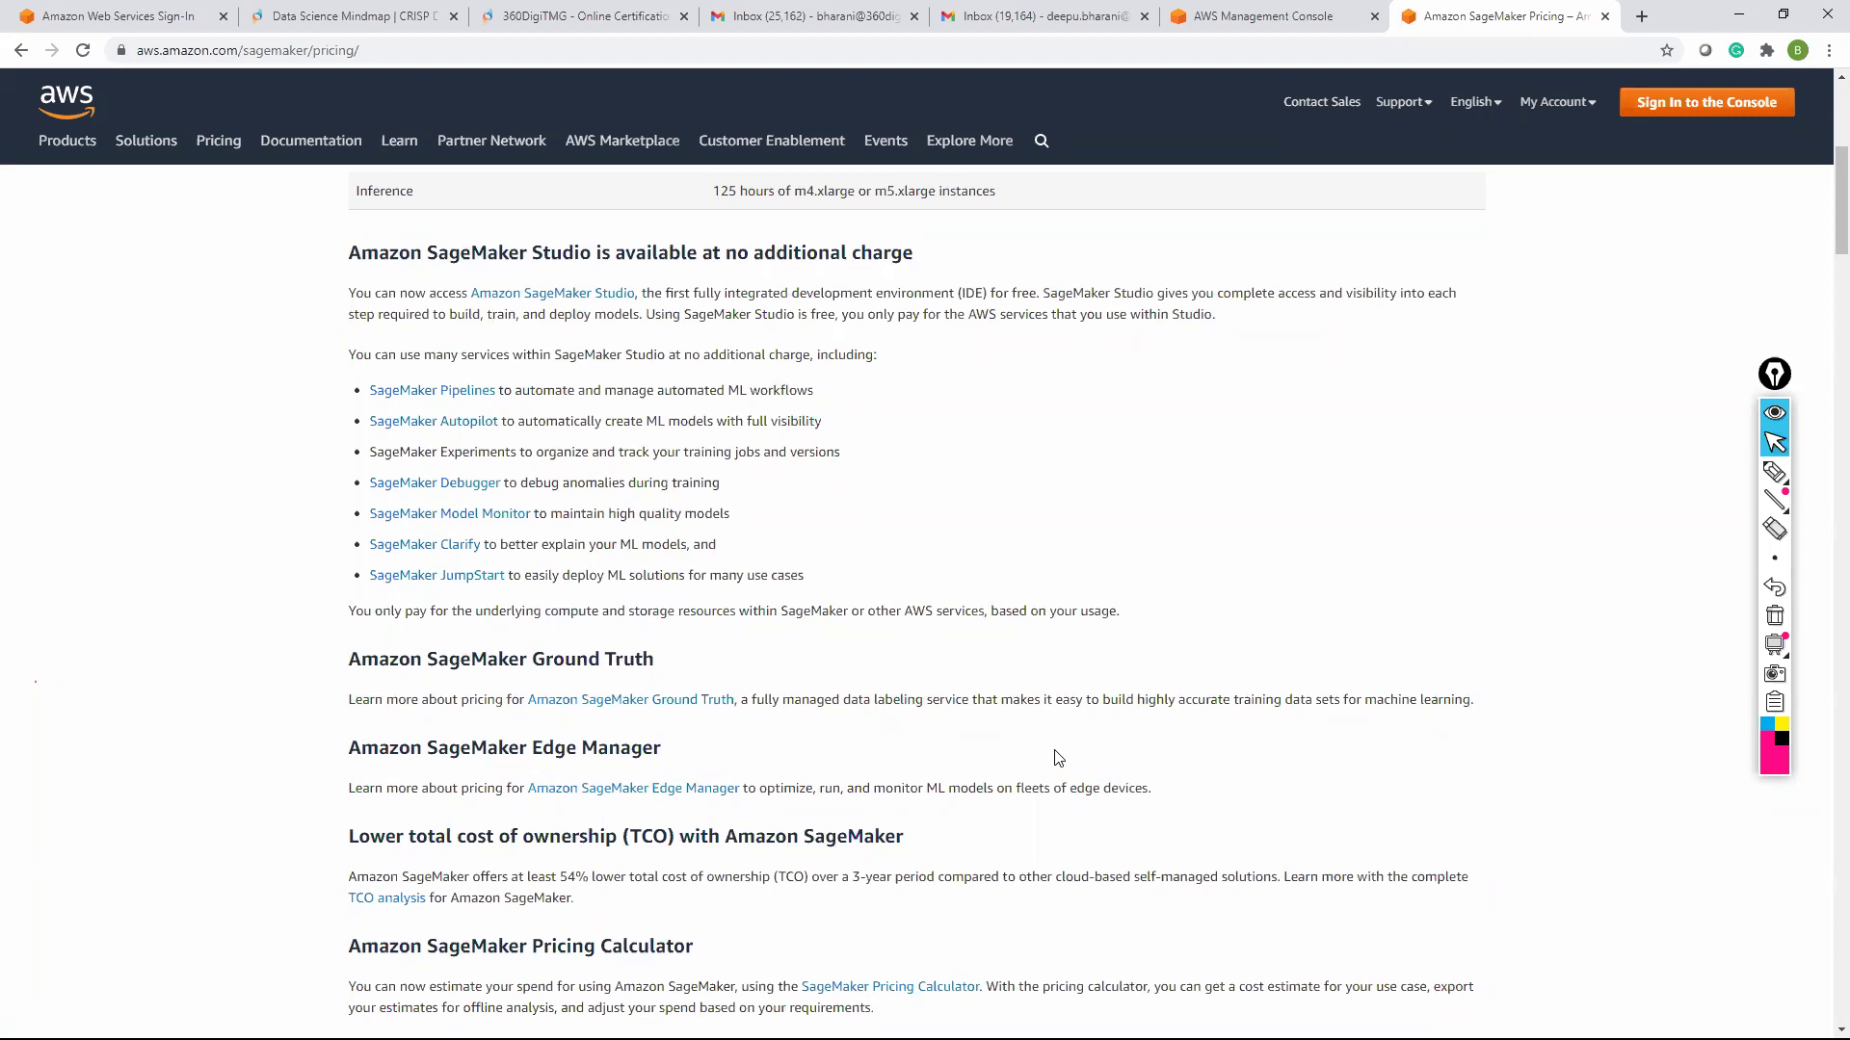
Show the Studio Notebooks hourly instance prices for the Asia Pacific (Mumbai) region
scroll(1057, 758, down, 2)
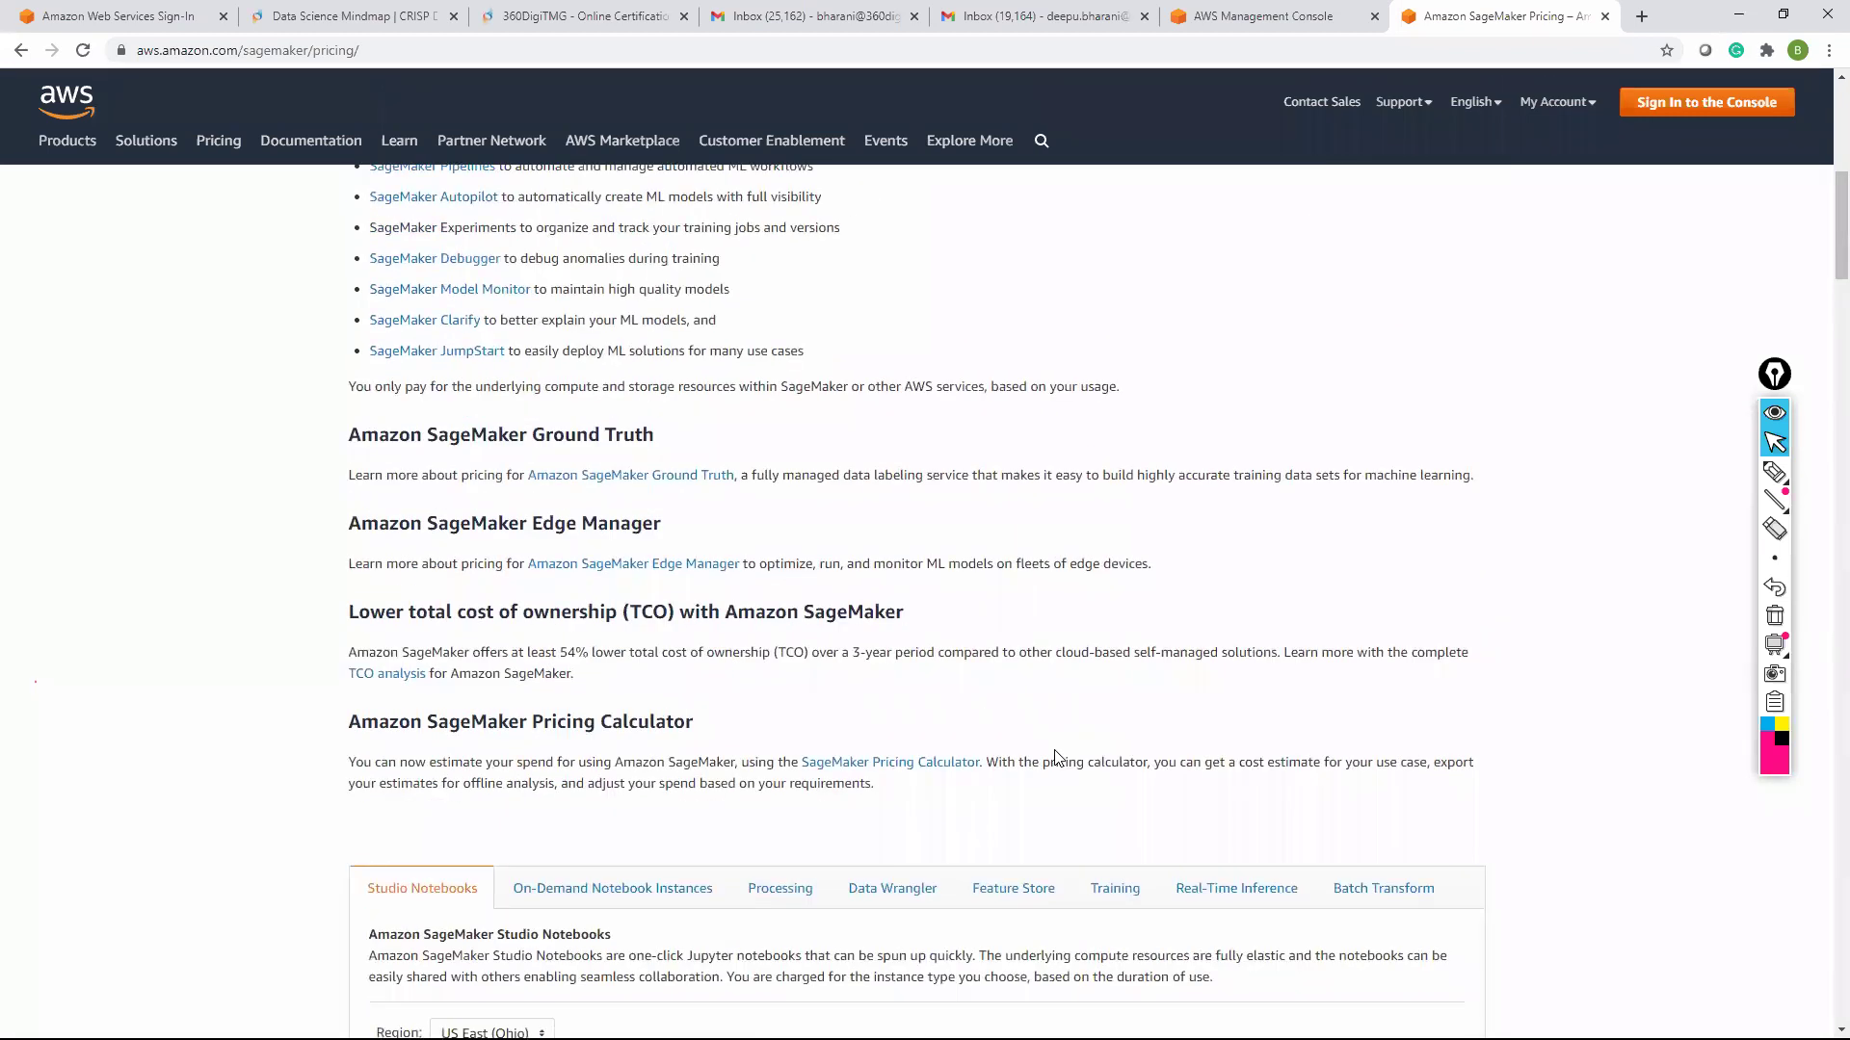
scroll(1058, 758, down, 4)
scroll(1057, 758, down, 2)
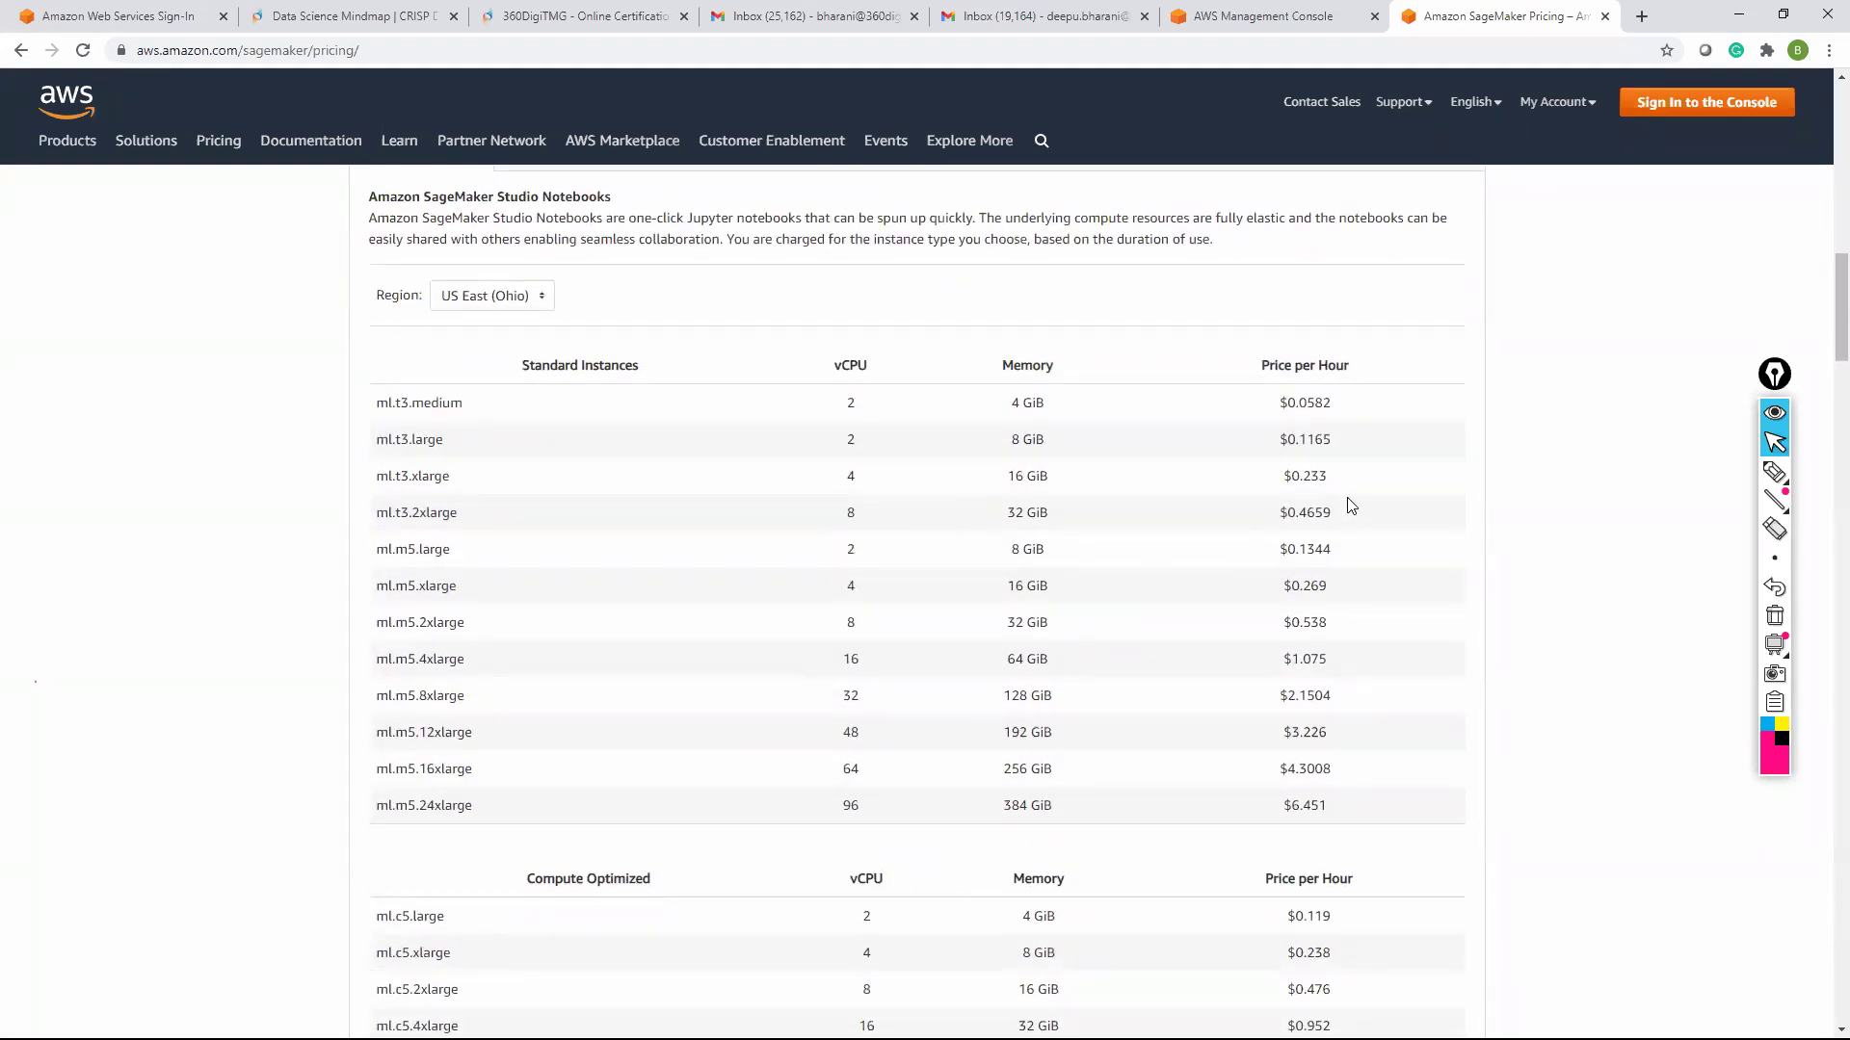
scroll(1352, 505, up, 1)
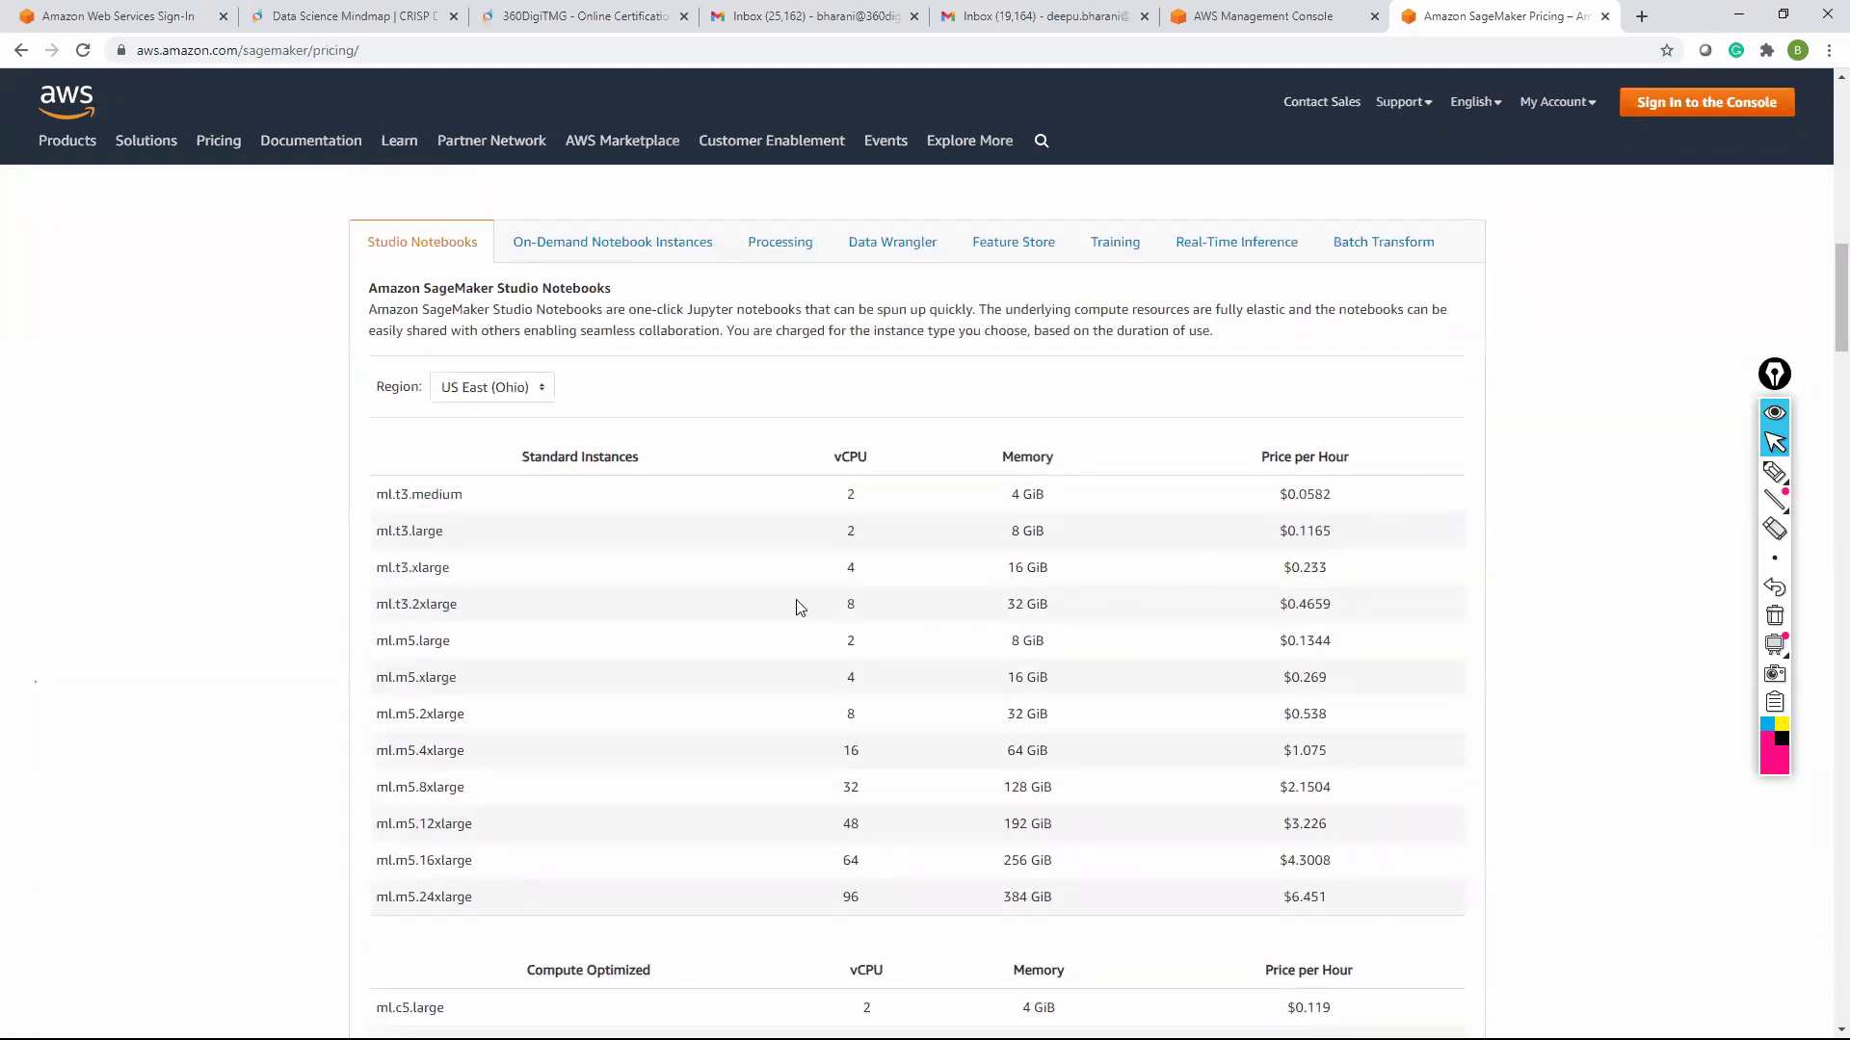
click(541, 390)
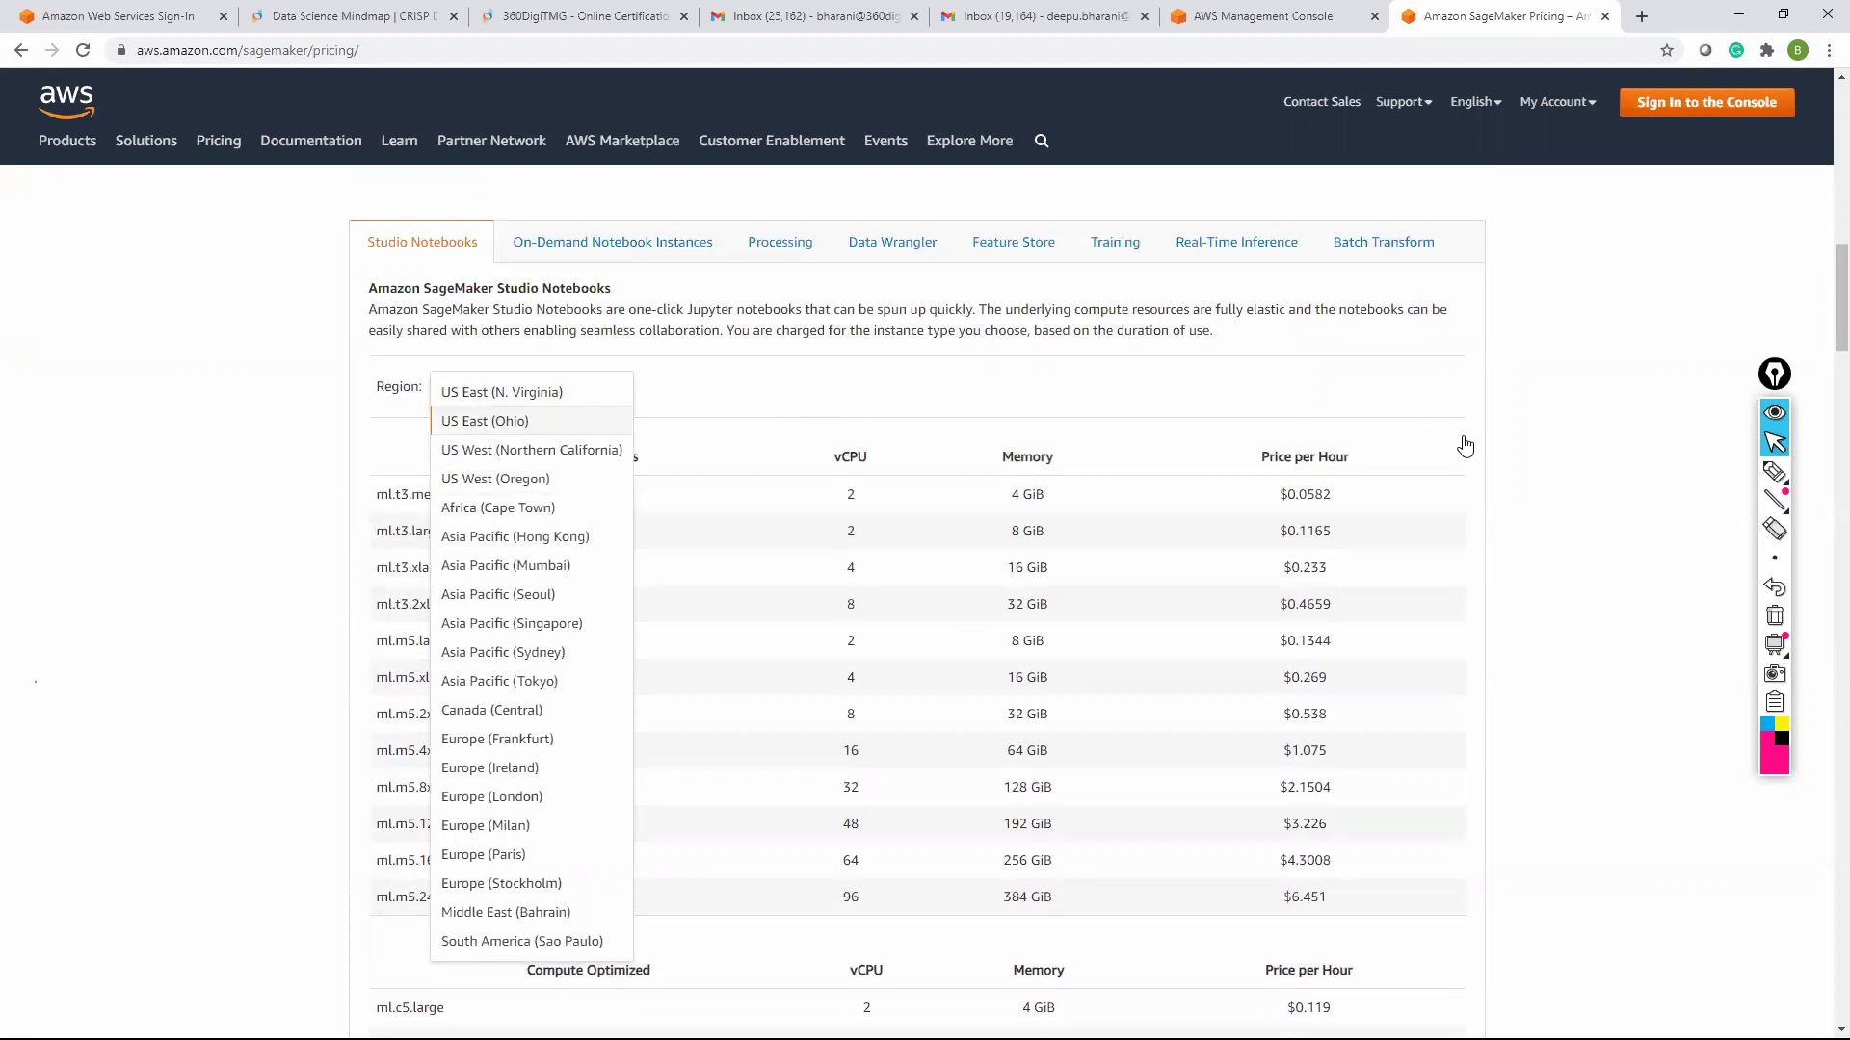
click(550, 568)
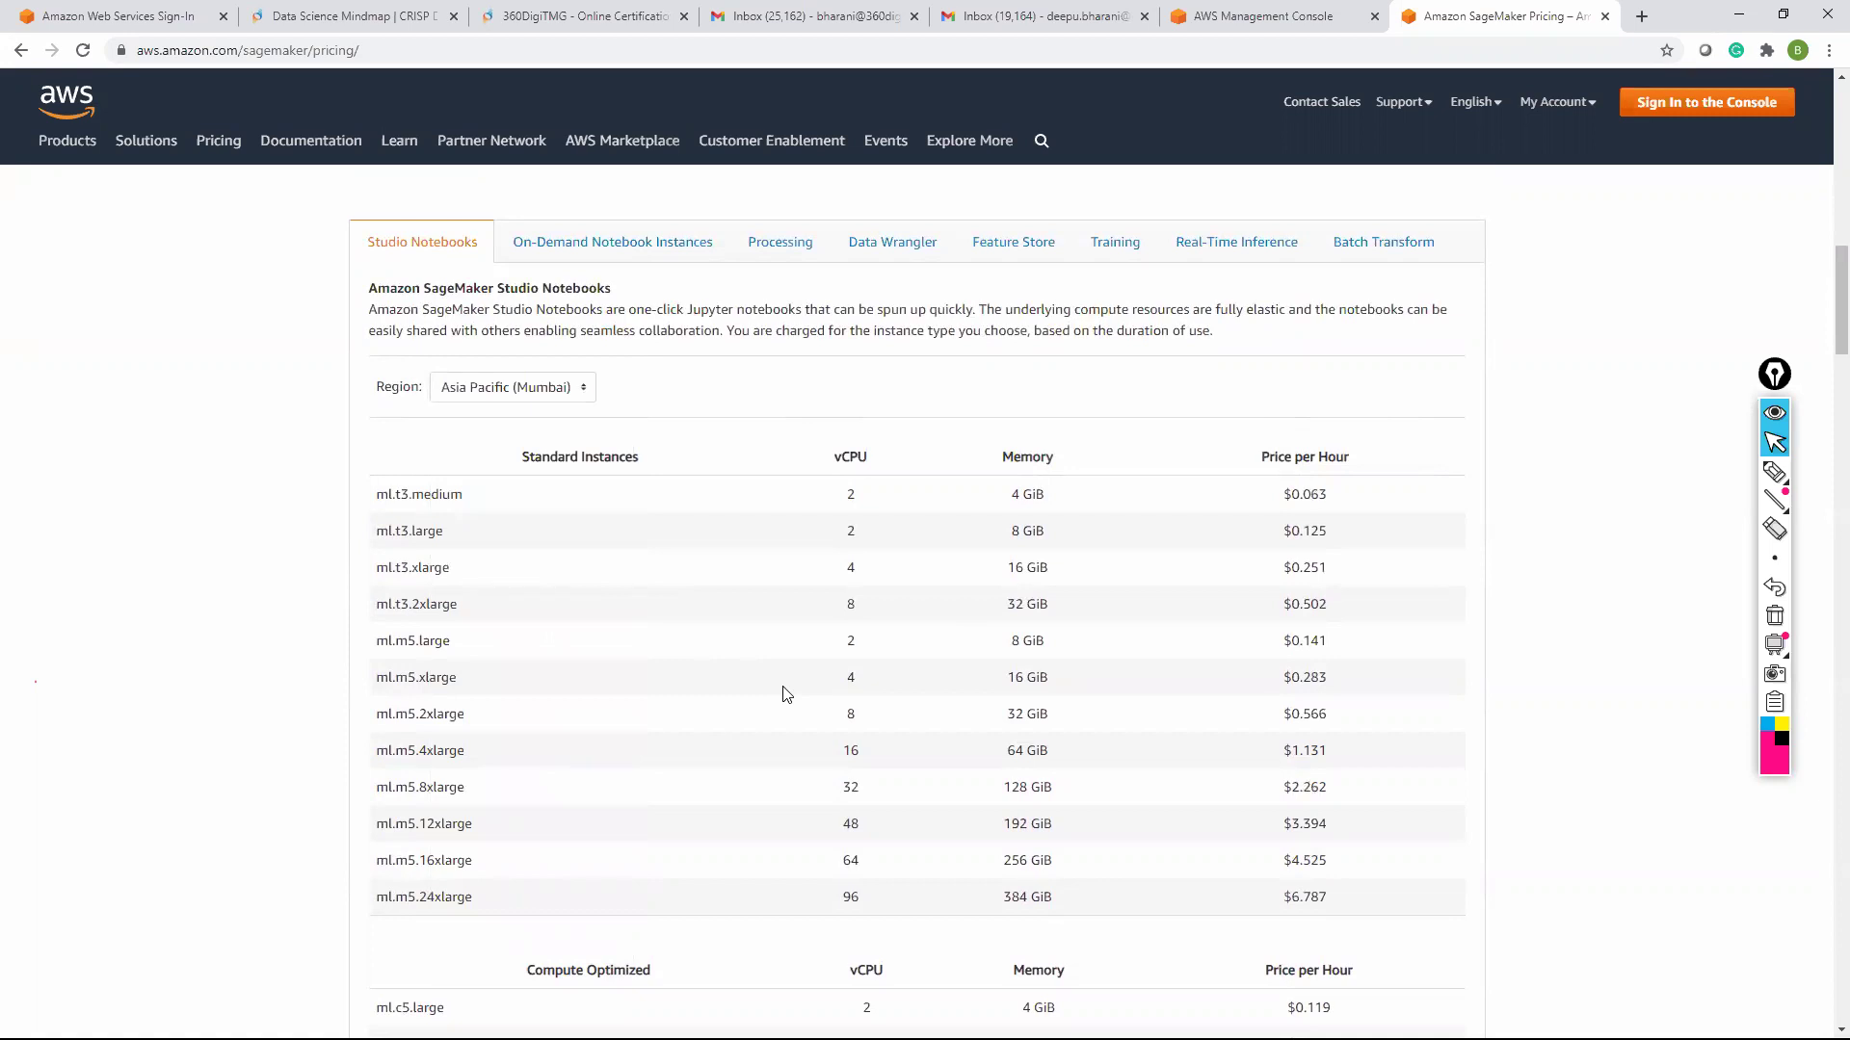
Review the remaining instance prices and pricing examples, and close the pricing page to return to the AWS console's service list
scroll(785, 693, down, 11)
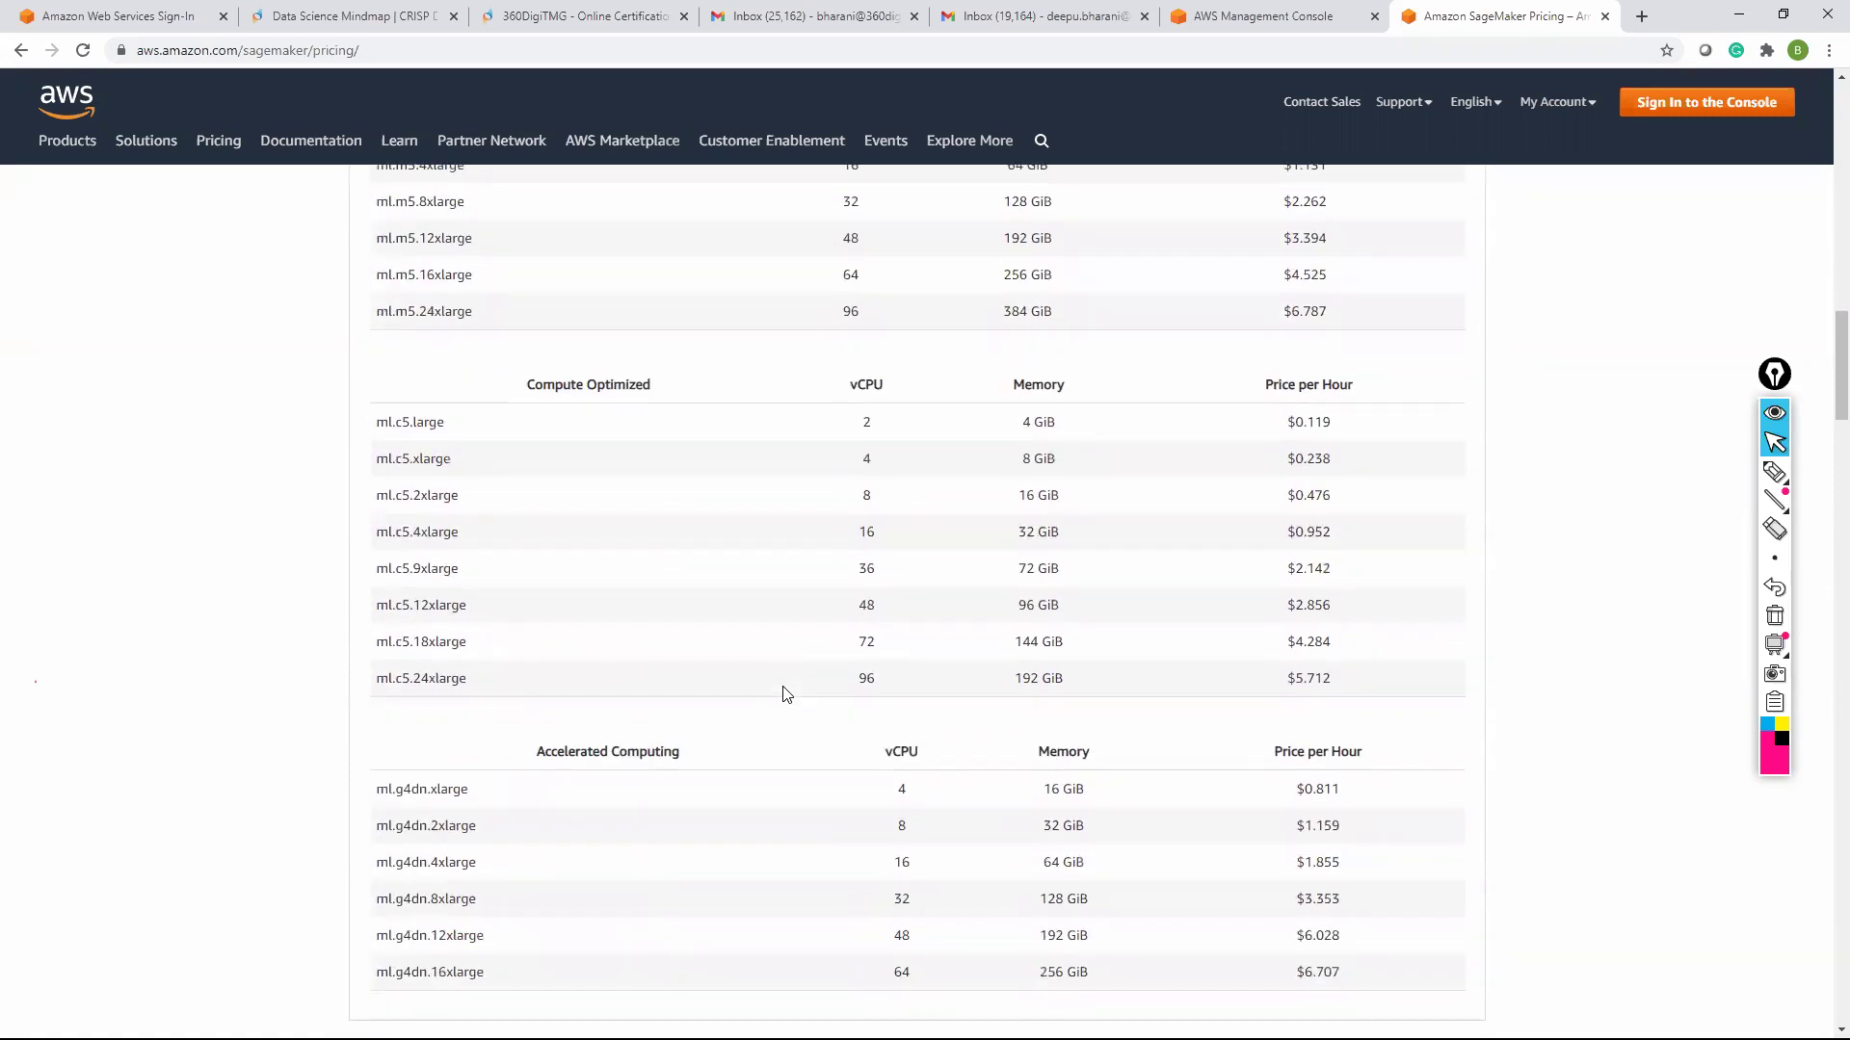
scroll(785, 686, down, 7)
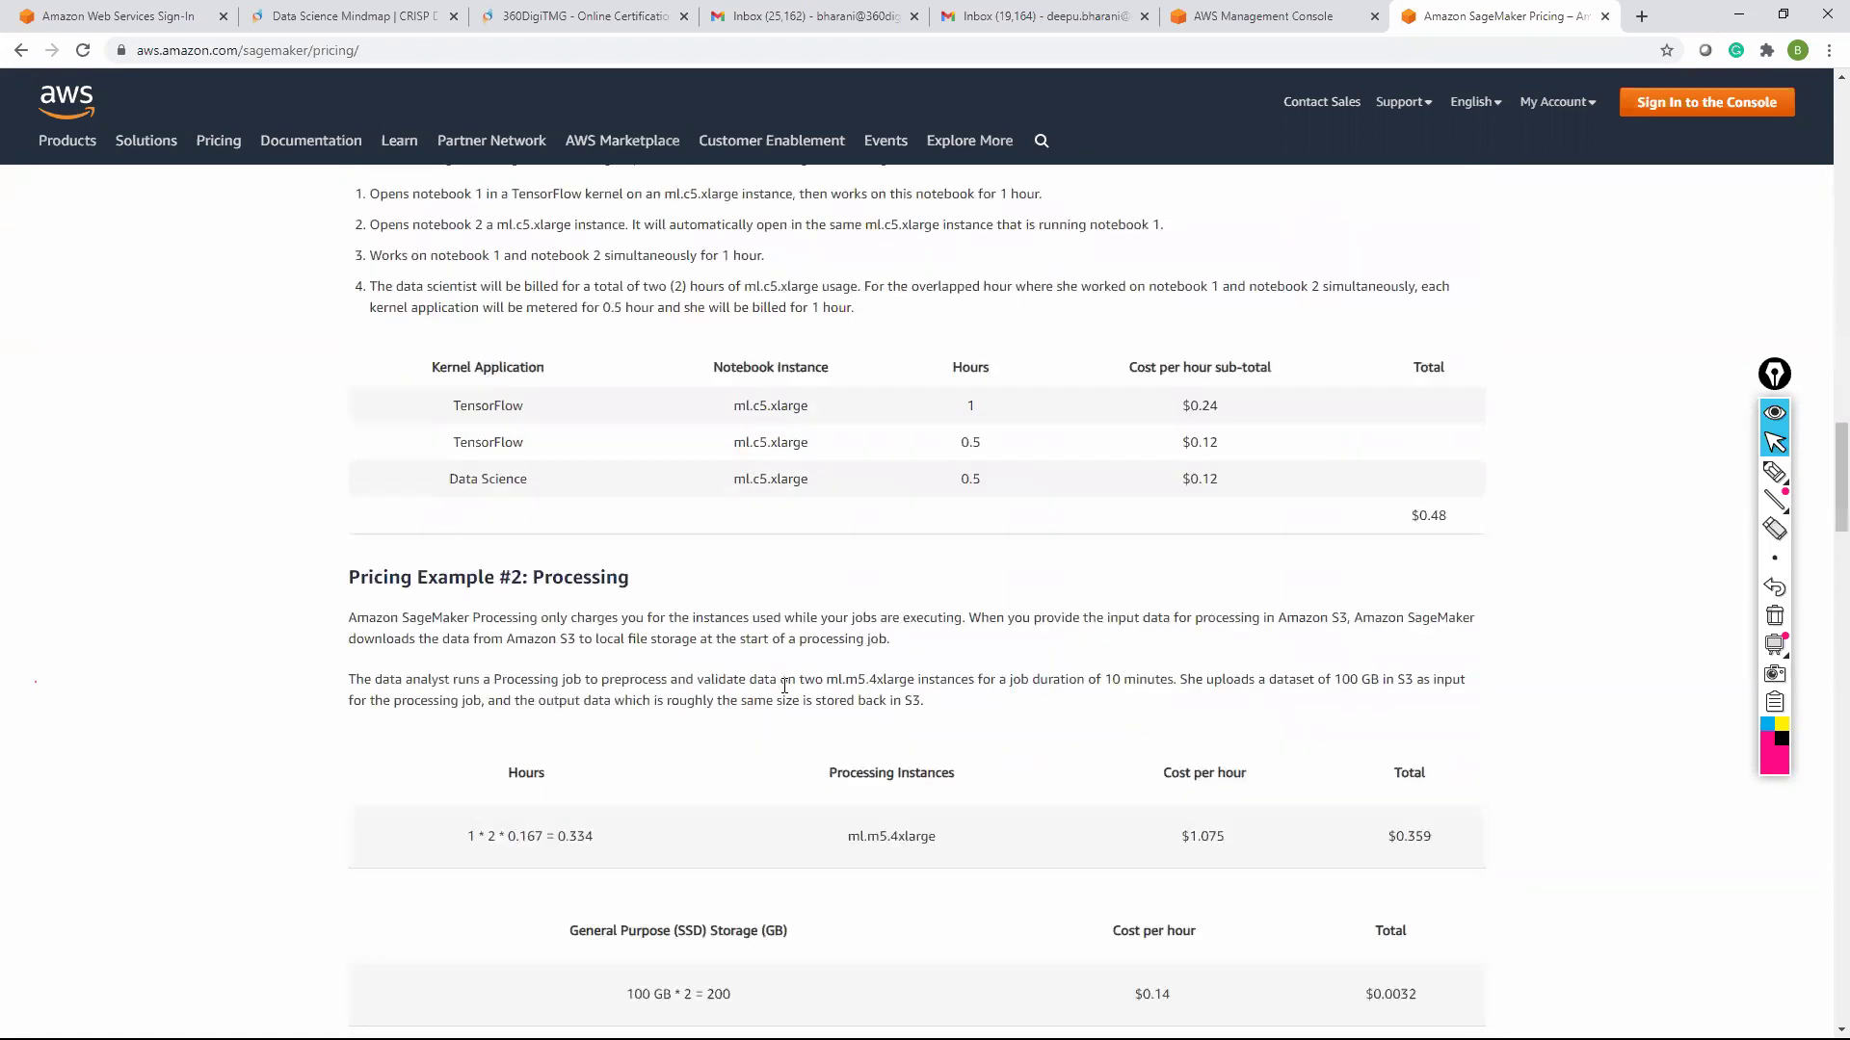
scroll(785, 694, down, 2)
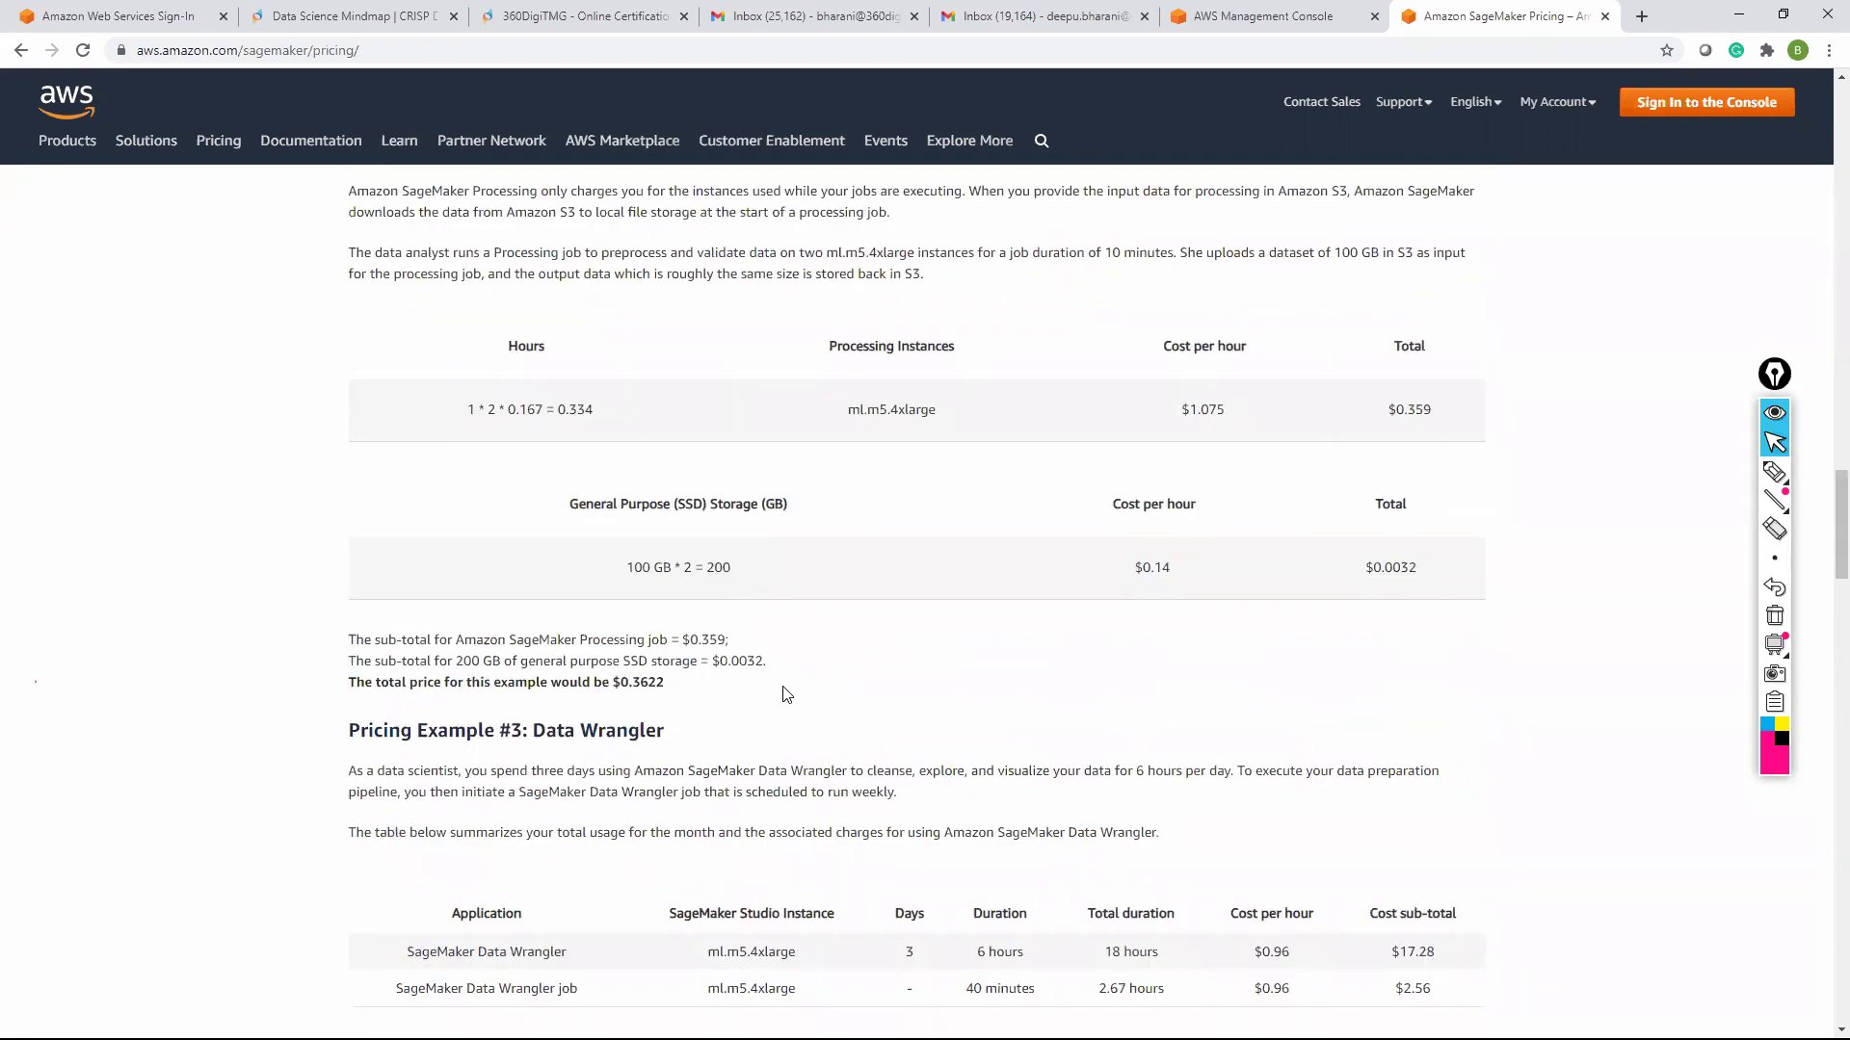
scroll(786, 693, down, 15)
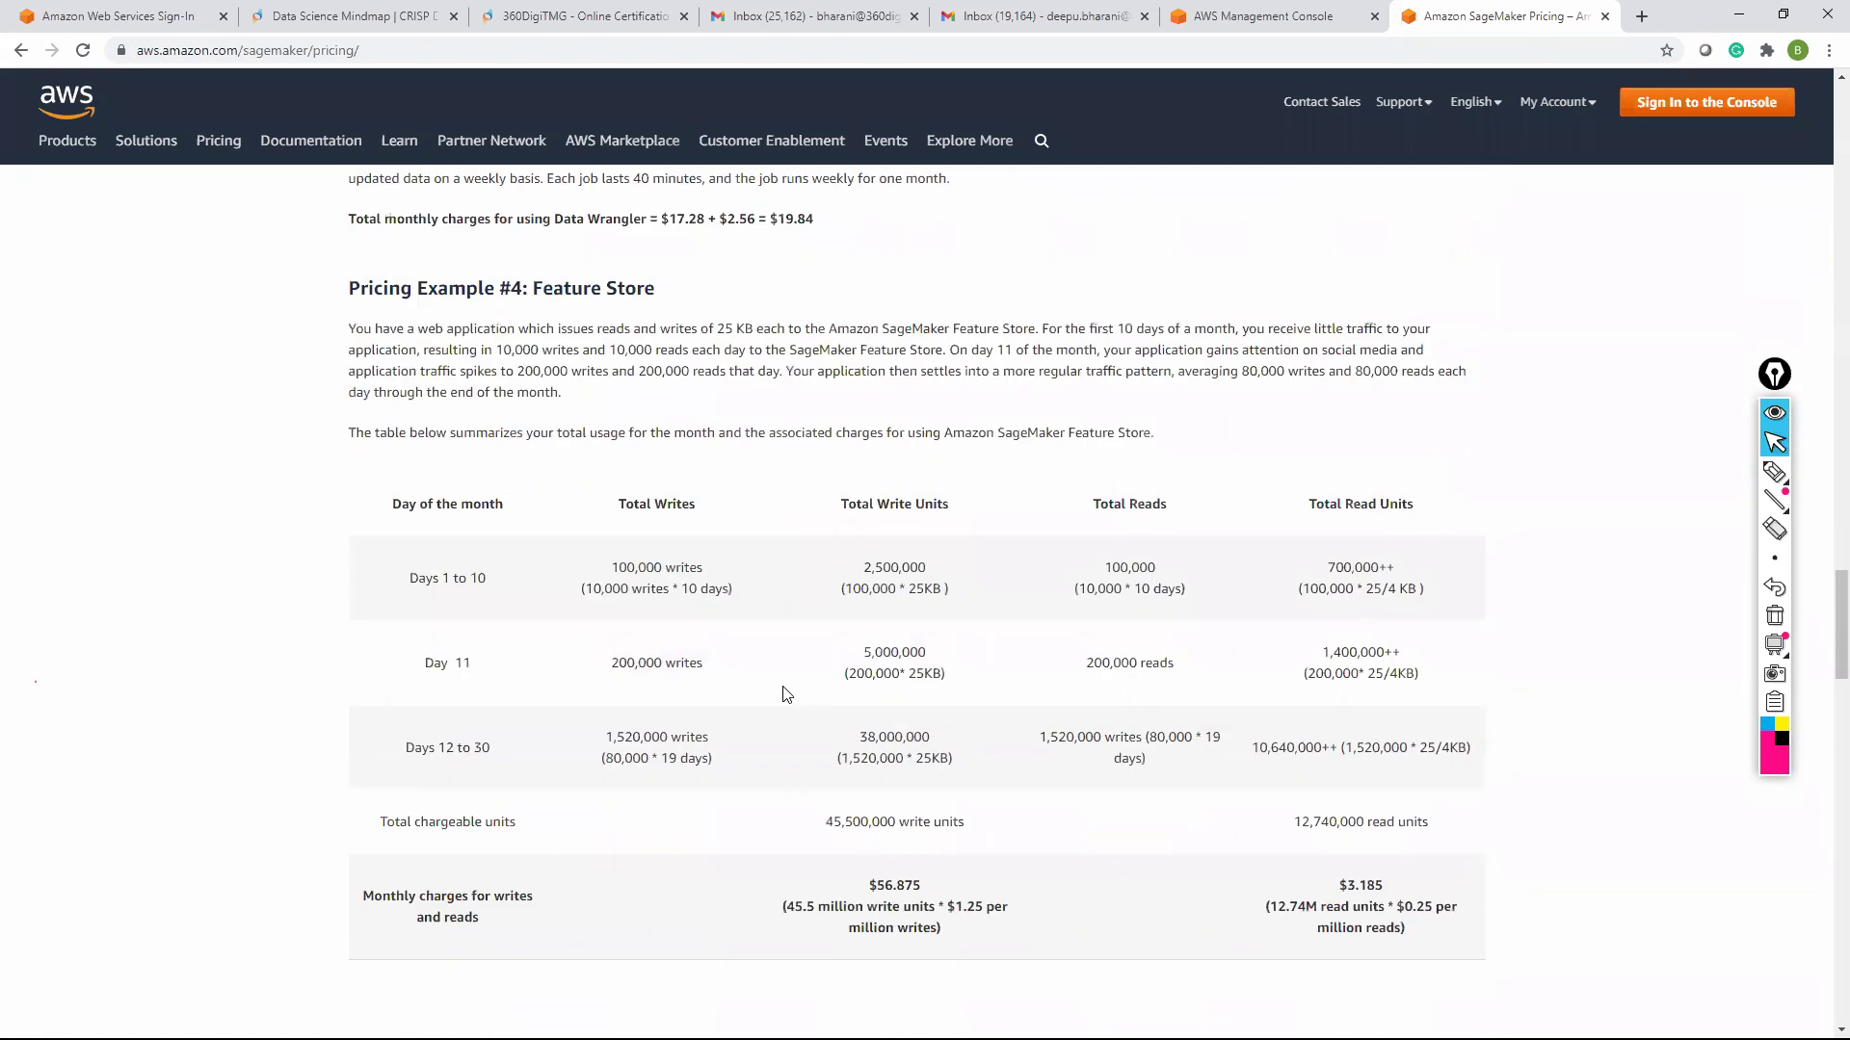
scroll(786, 694, down, 13)
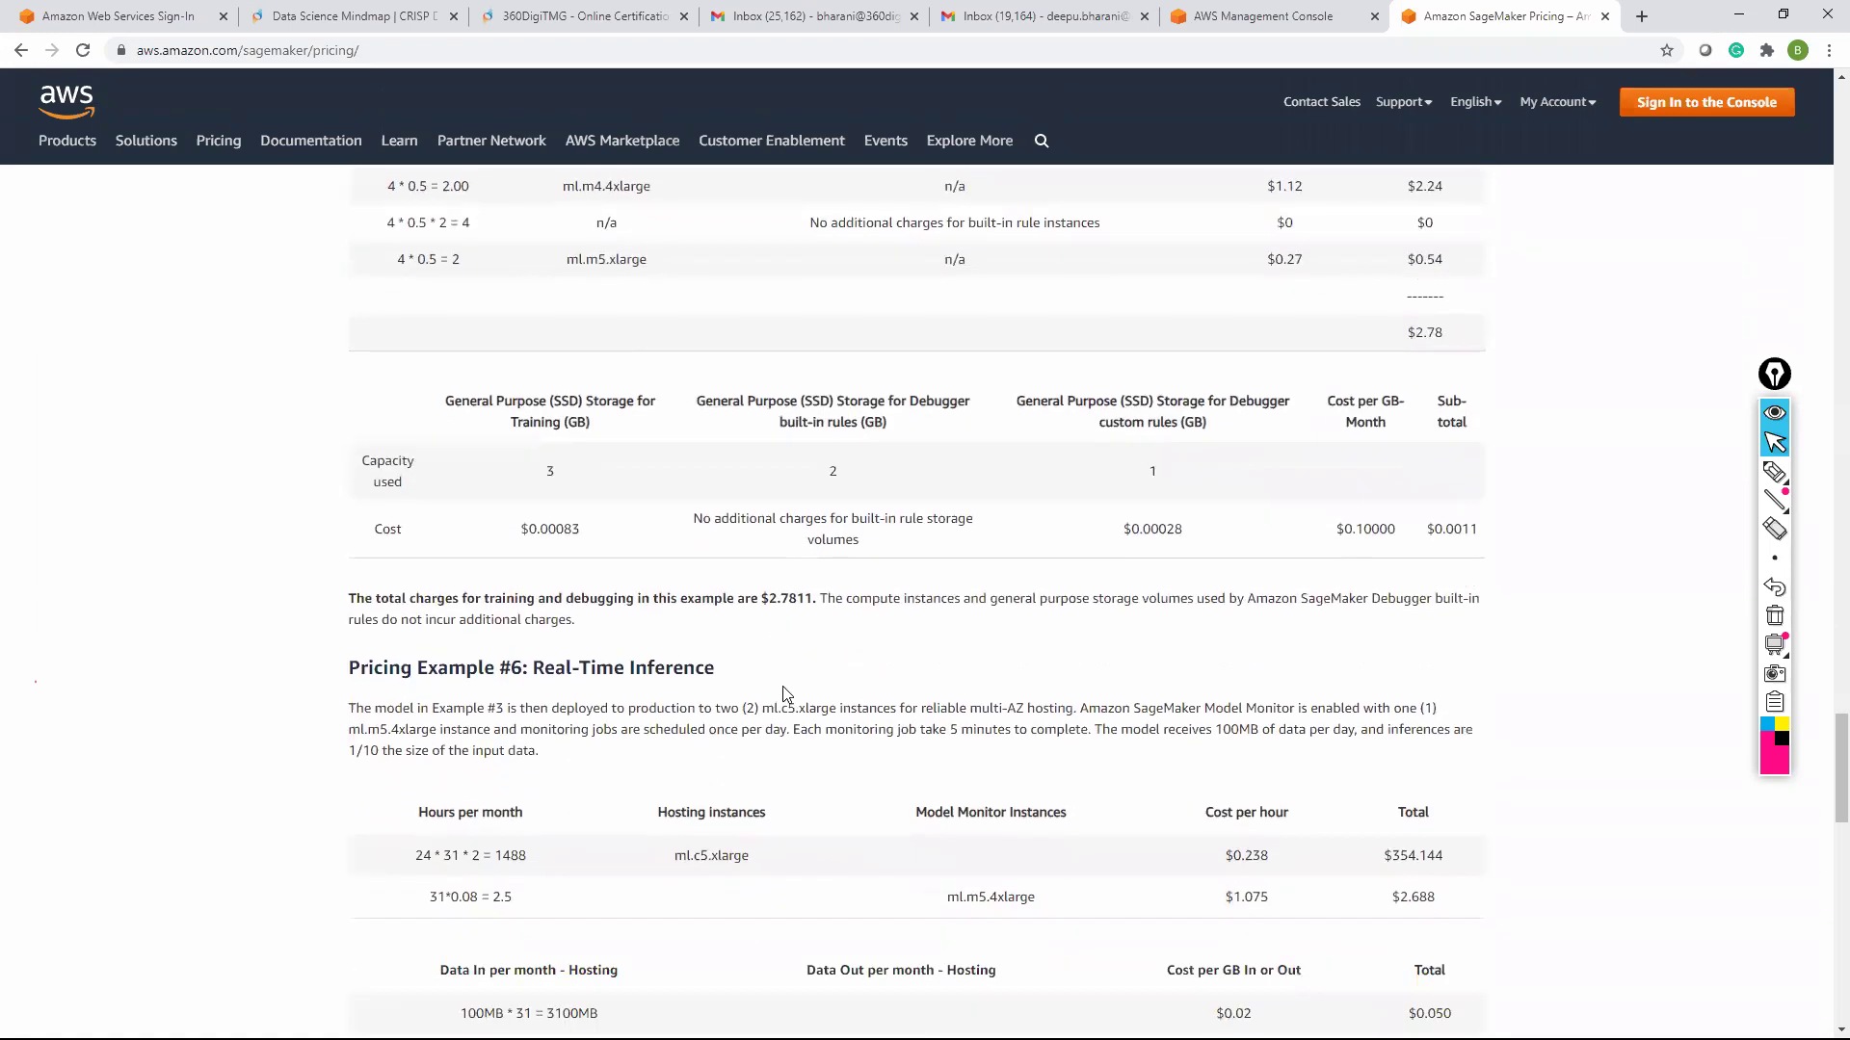
scroll(785, 693, down, 15)
scroll(785, 694, up, 20)
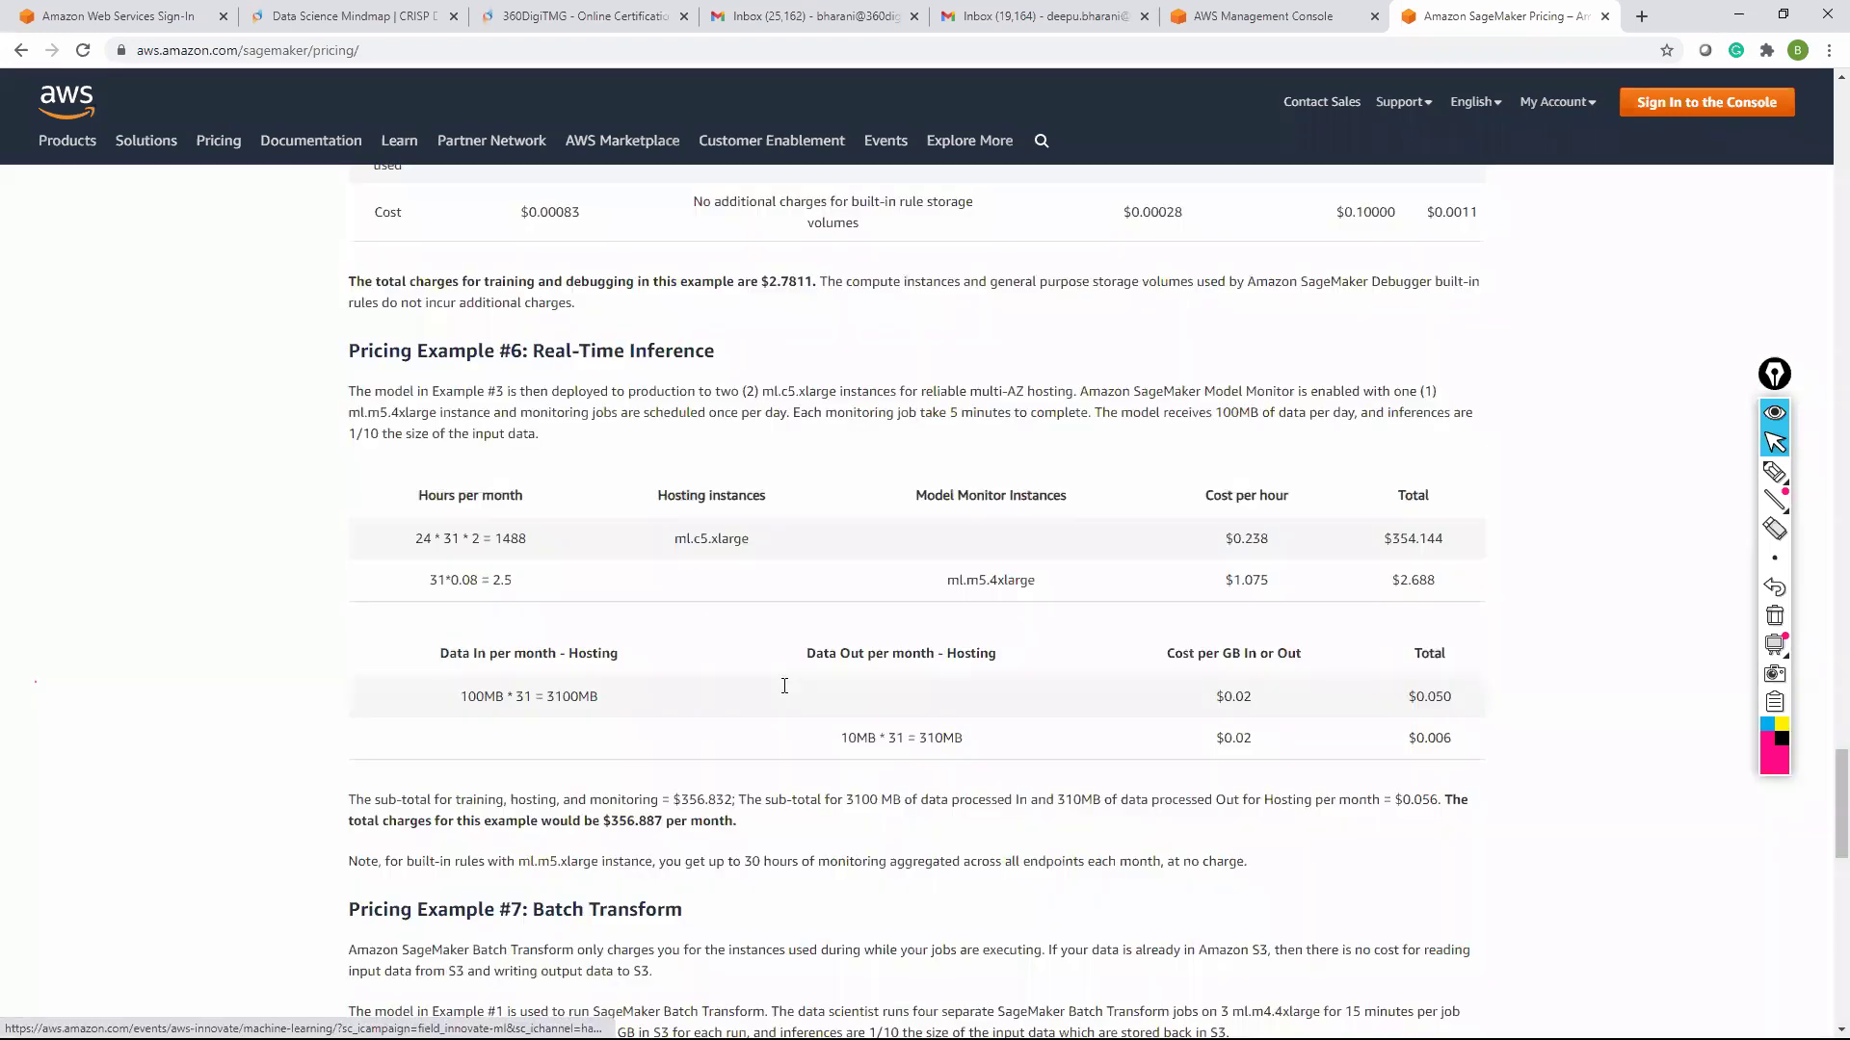
scroll(1106, 172, up, 20)
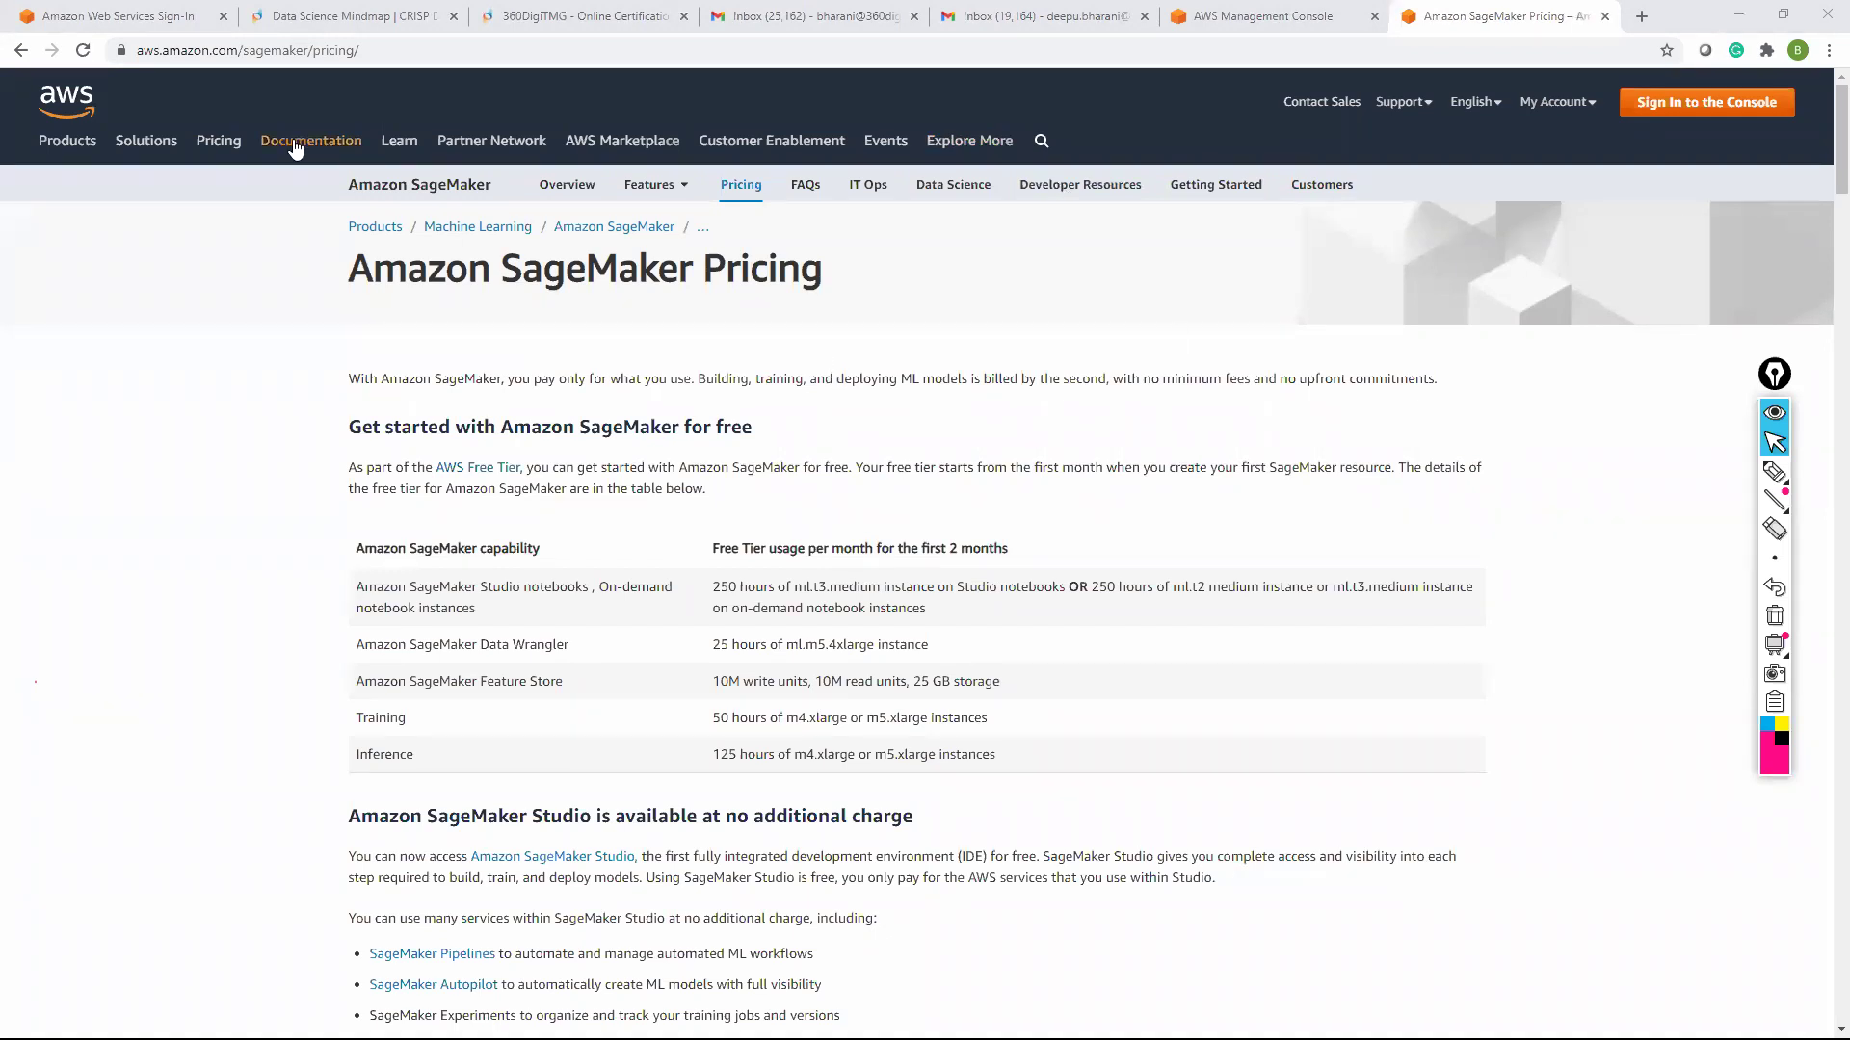
click(1605, 17)
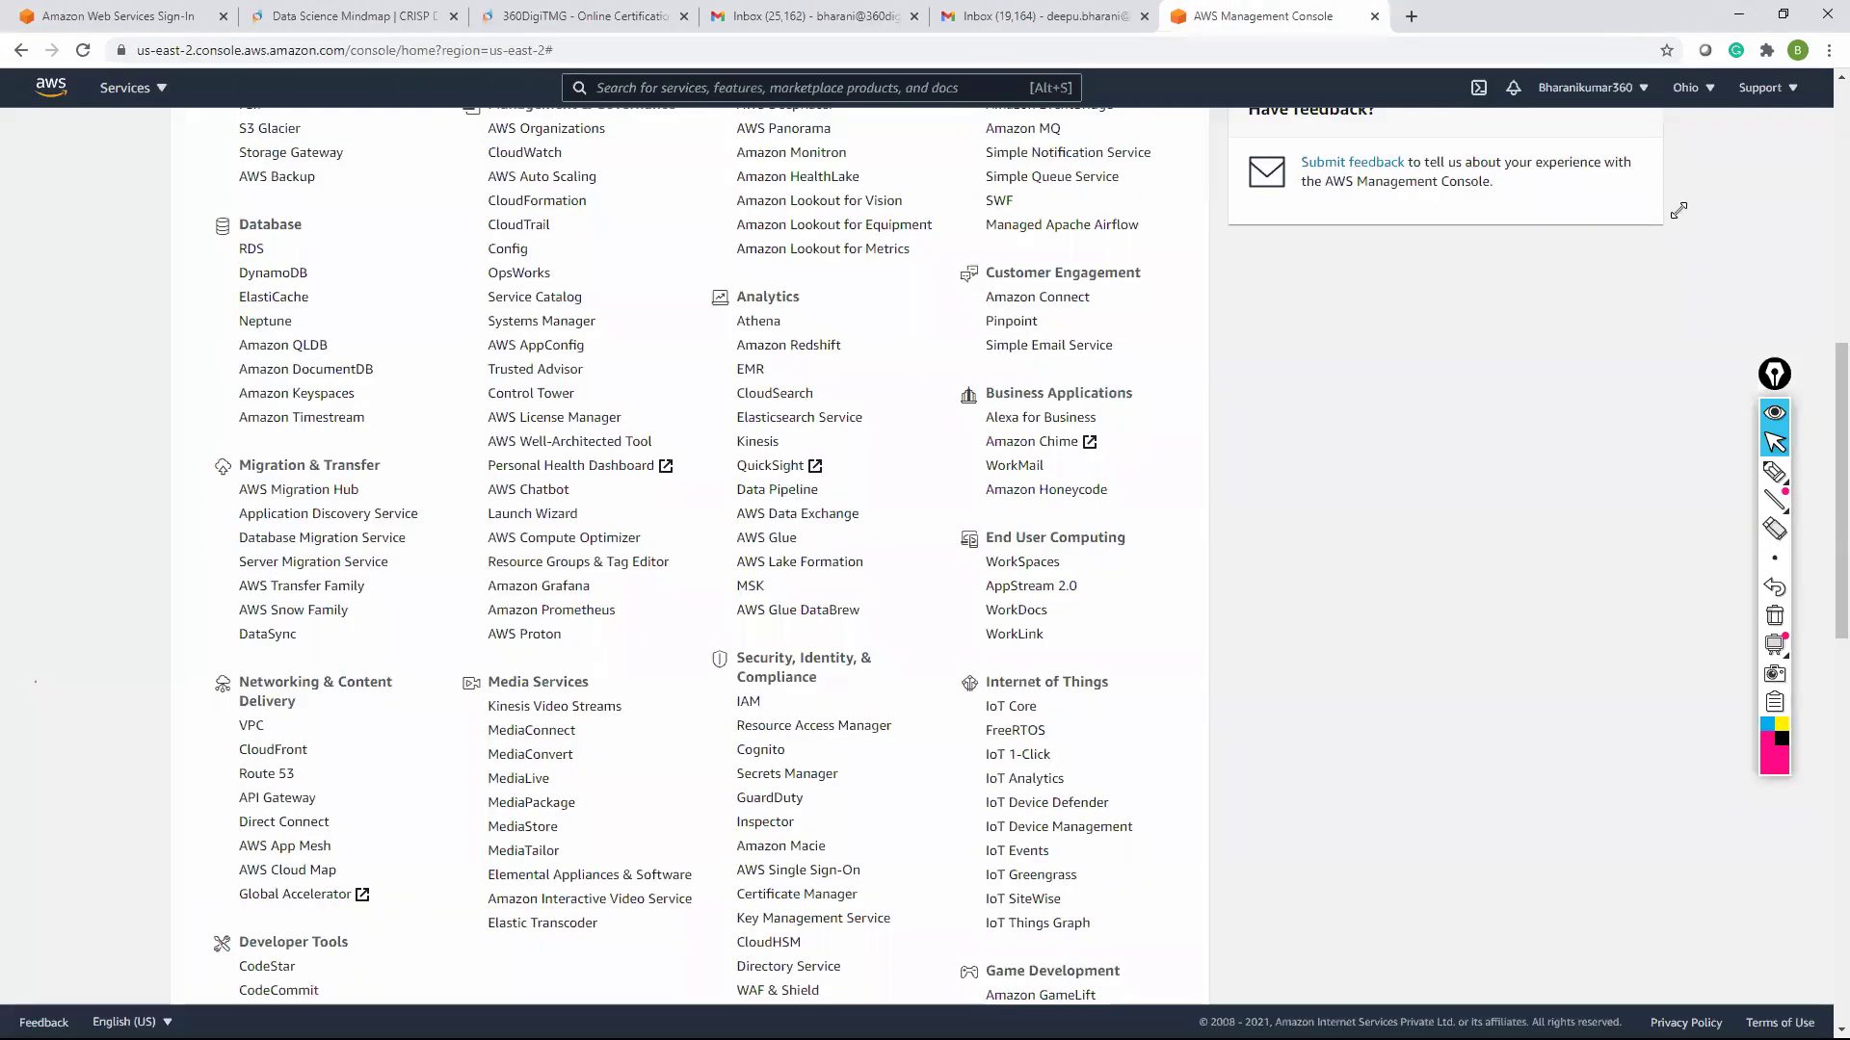
scroll(873, 458, up, 6)
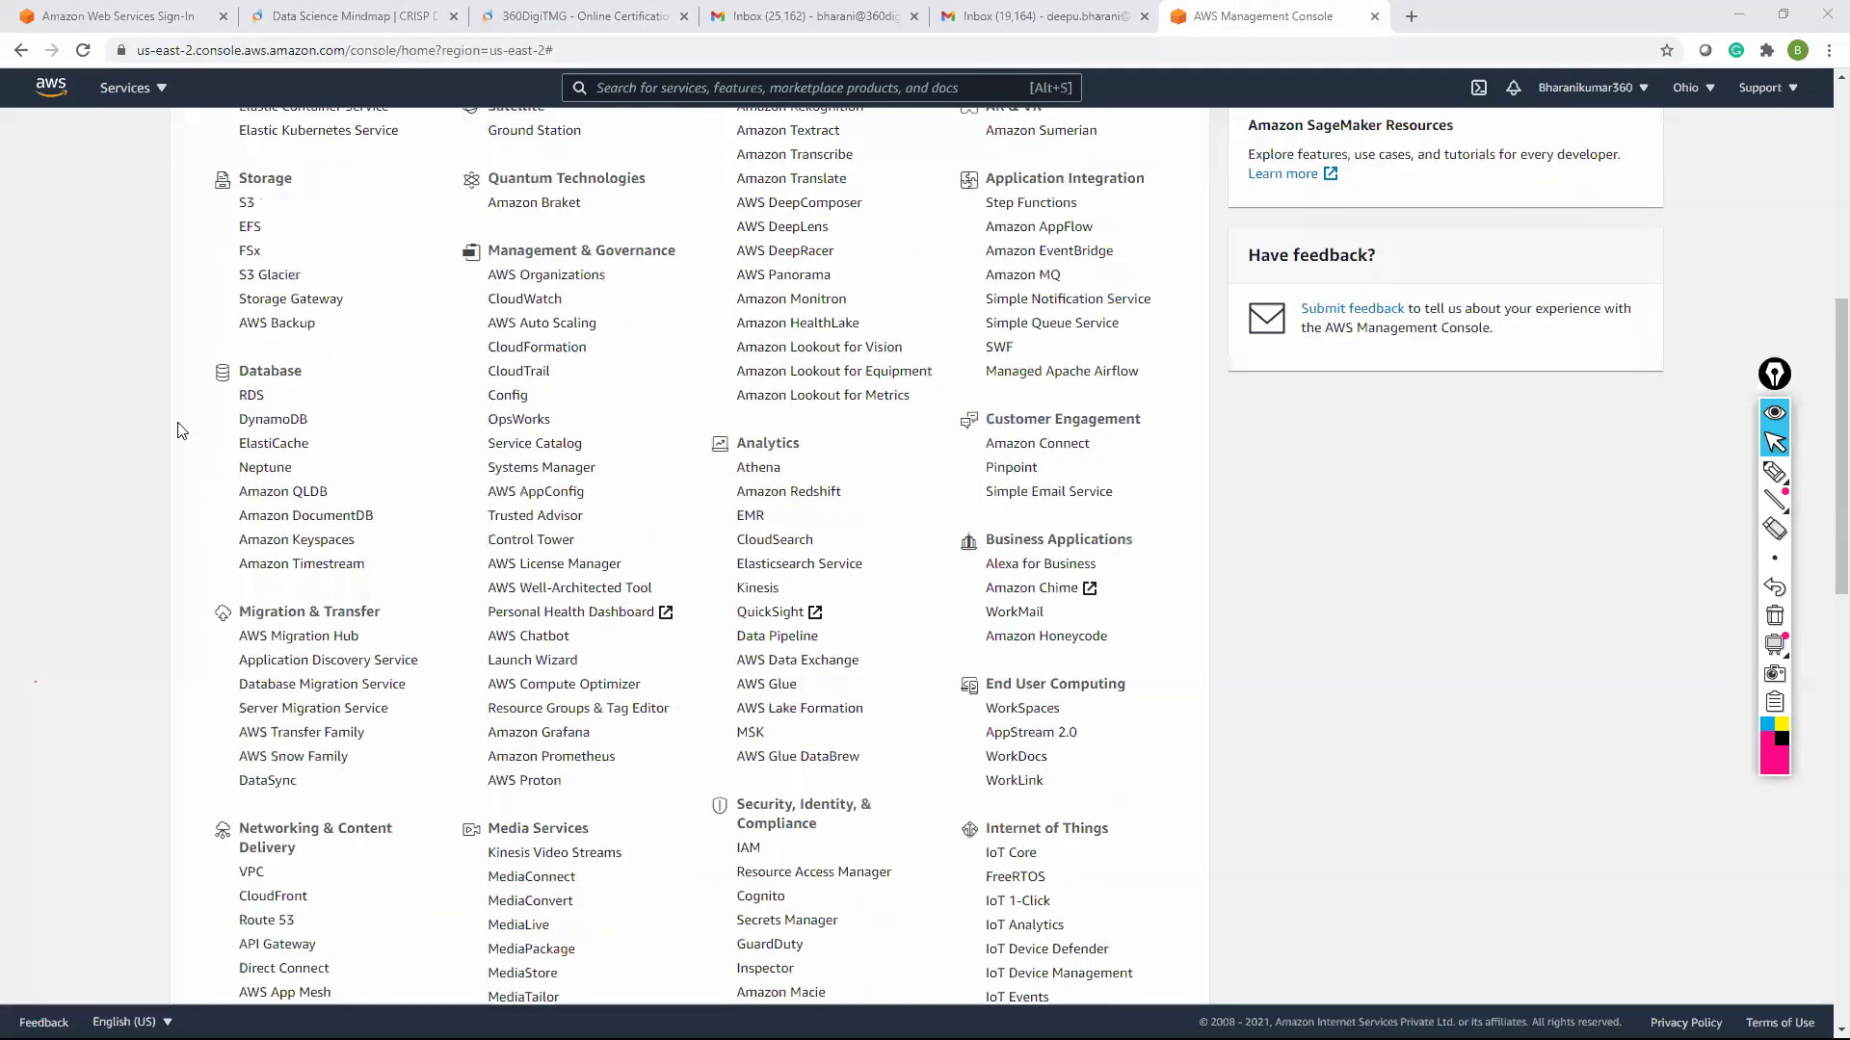
Mark the S3 service under Storage in the console's service list with the annotation pen
scroll(234, 453, up, 3)
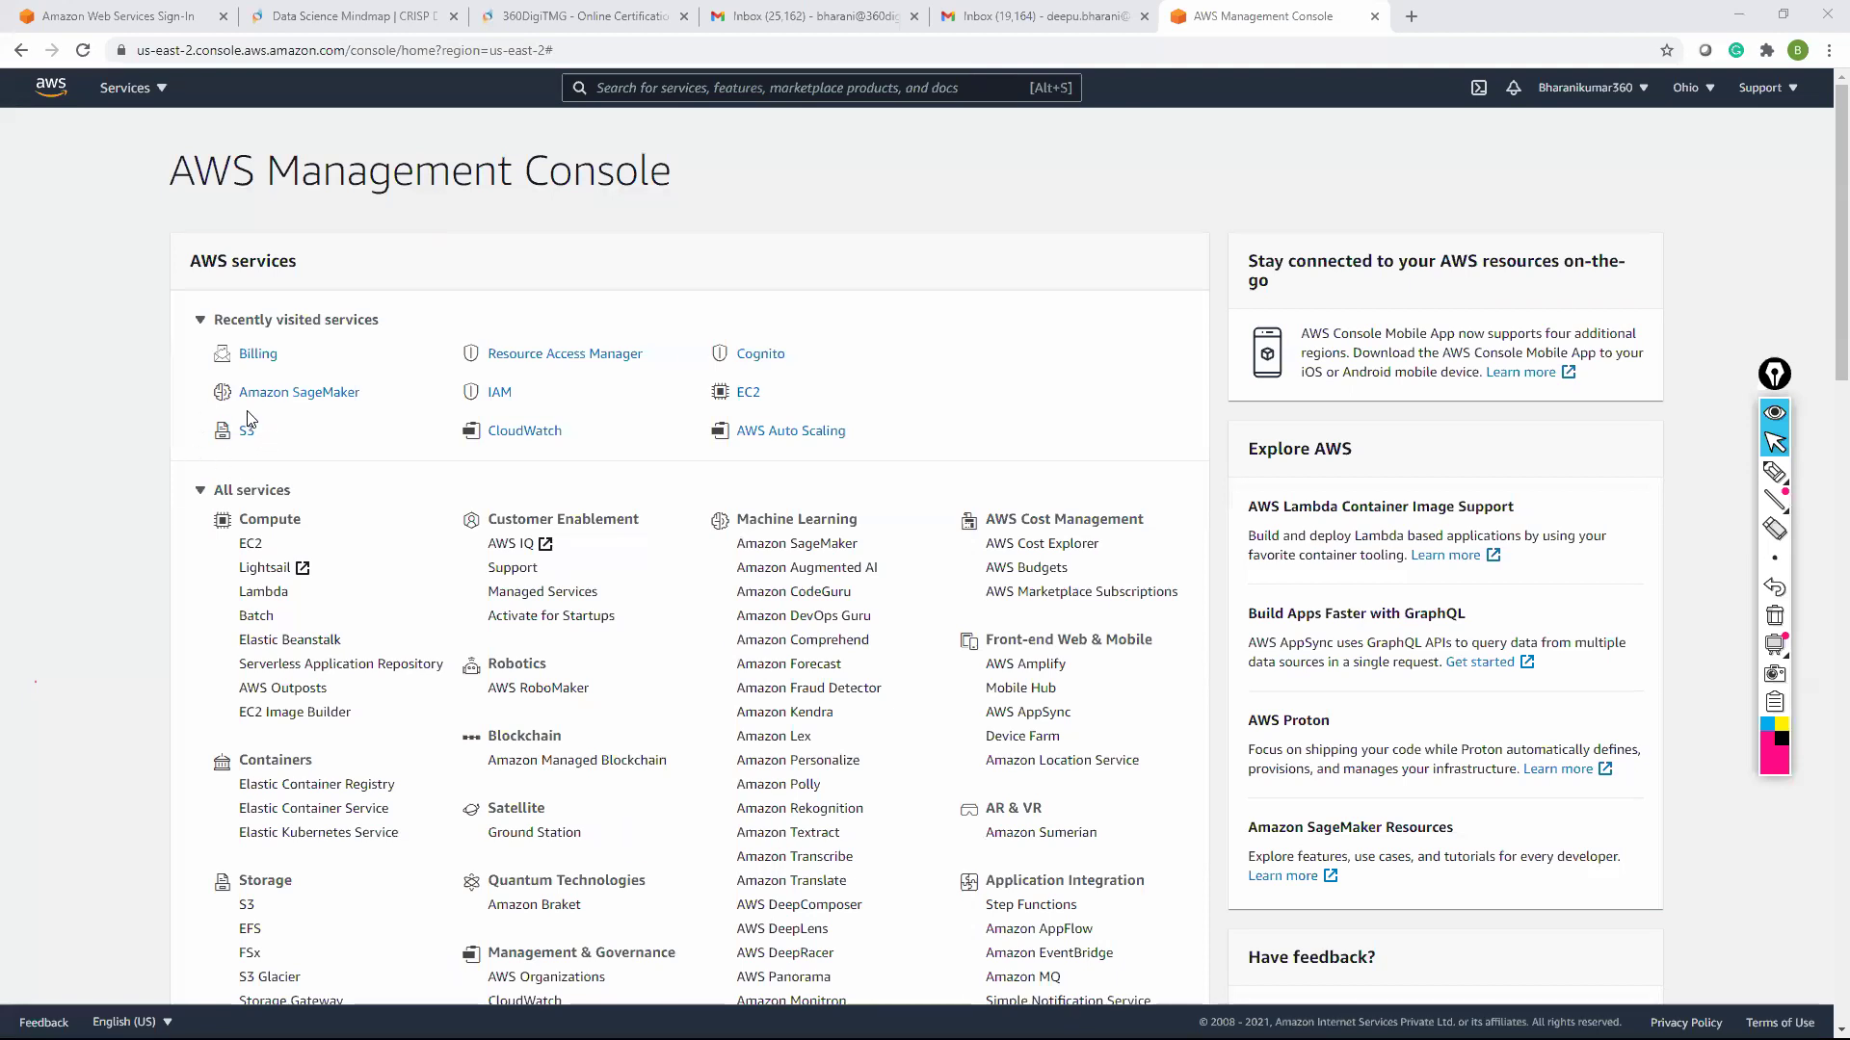
scroll(274, 459, down, 3)
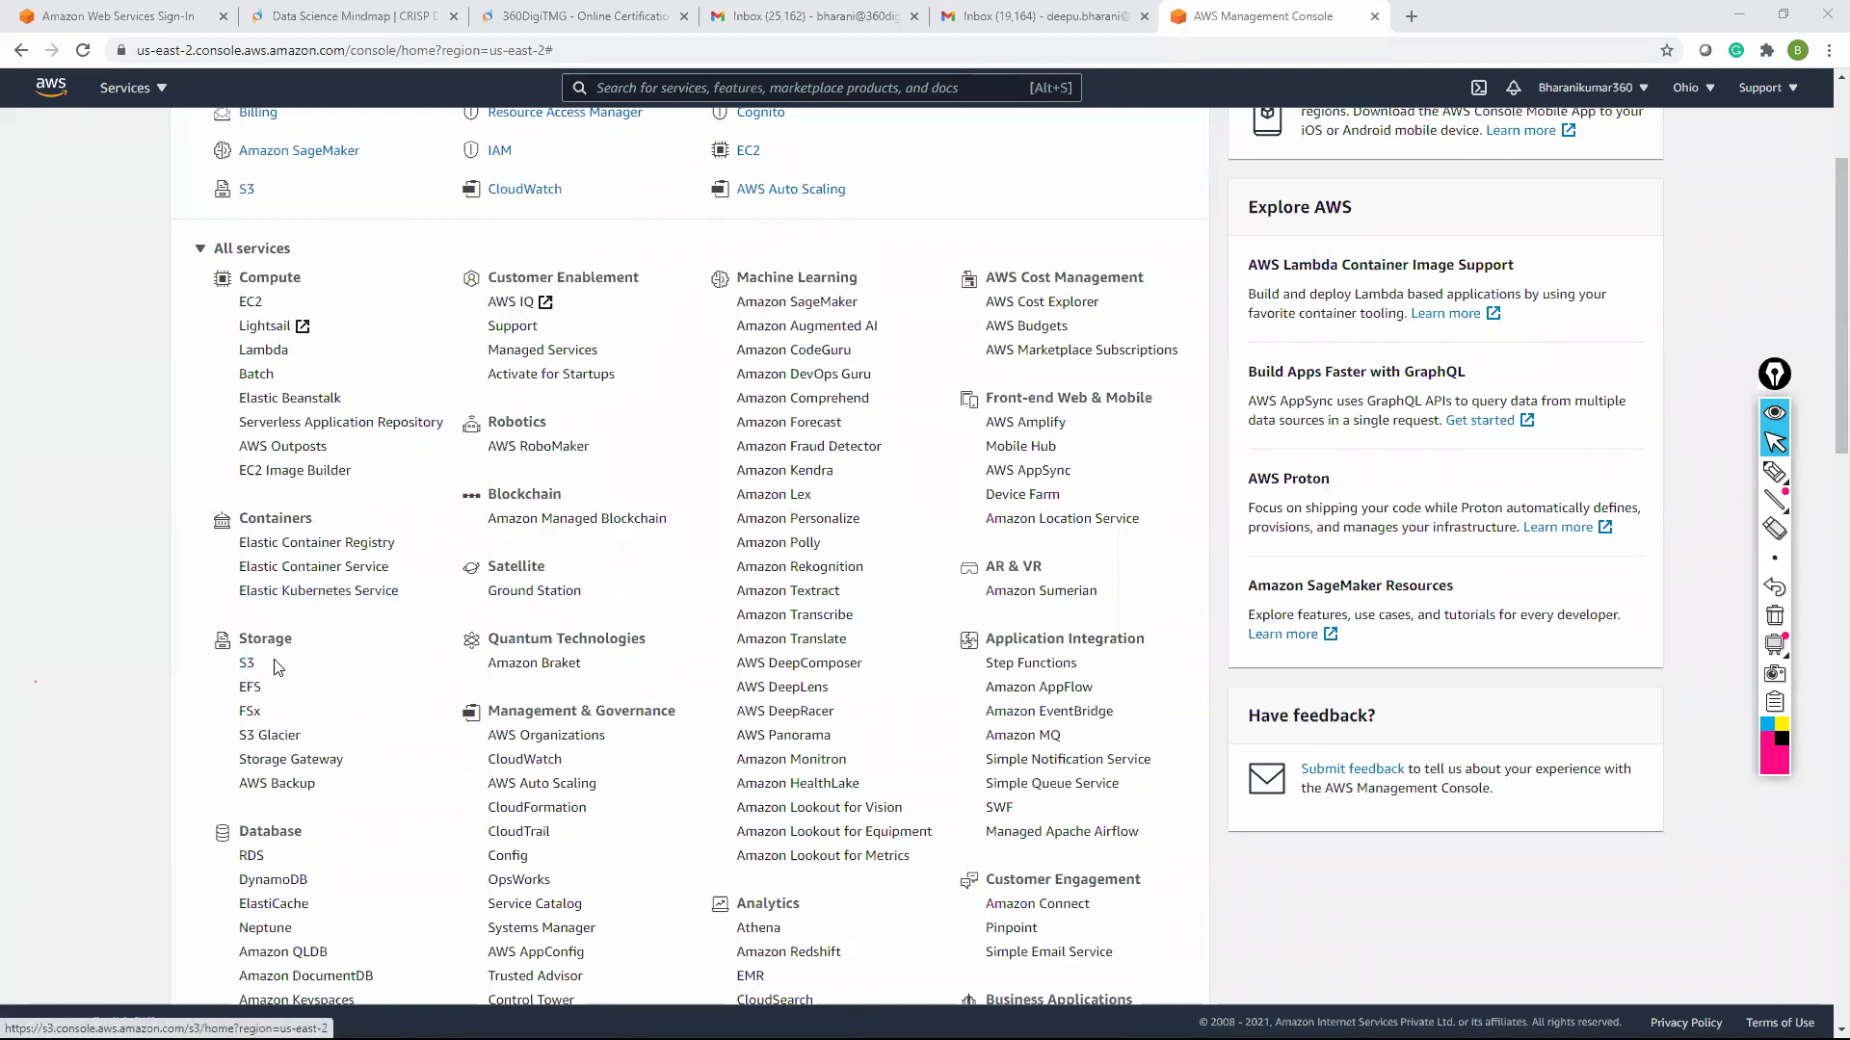
key(ctrl+shift+2)
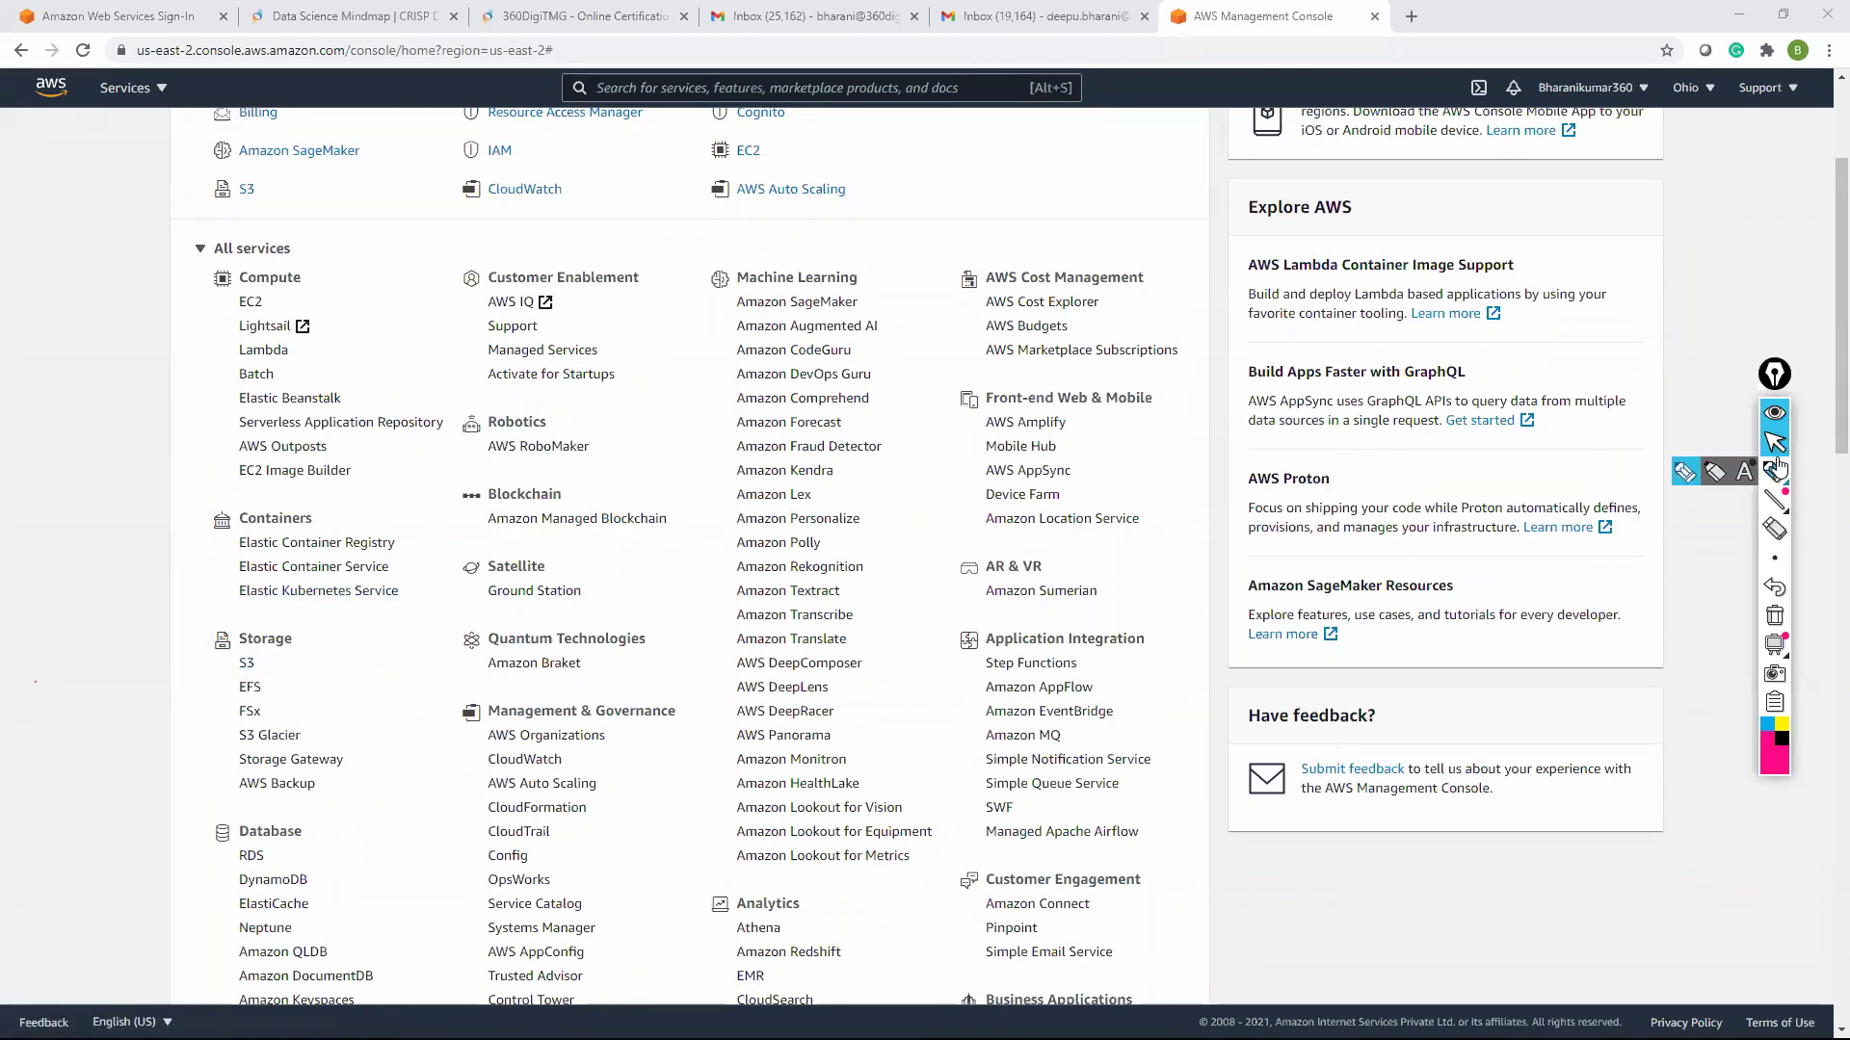
mouse_move(274, 644)
mouse_down()
mouse_move(230, 674)
mouse_move(275, 663)
mouse_up()
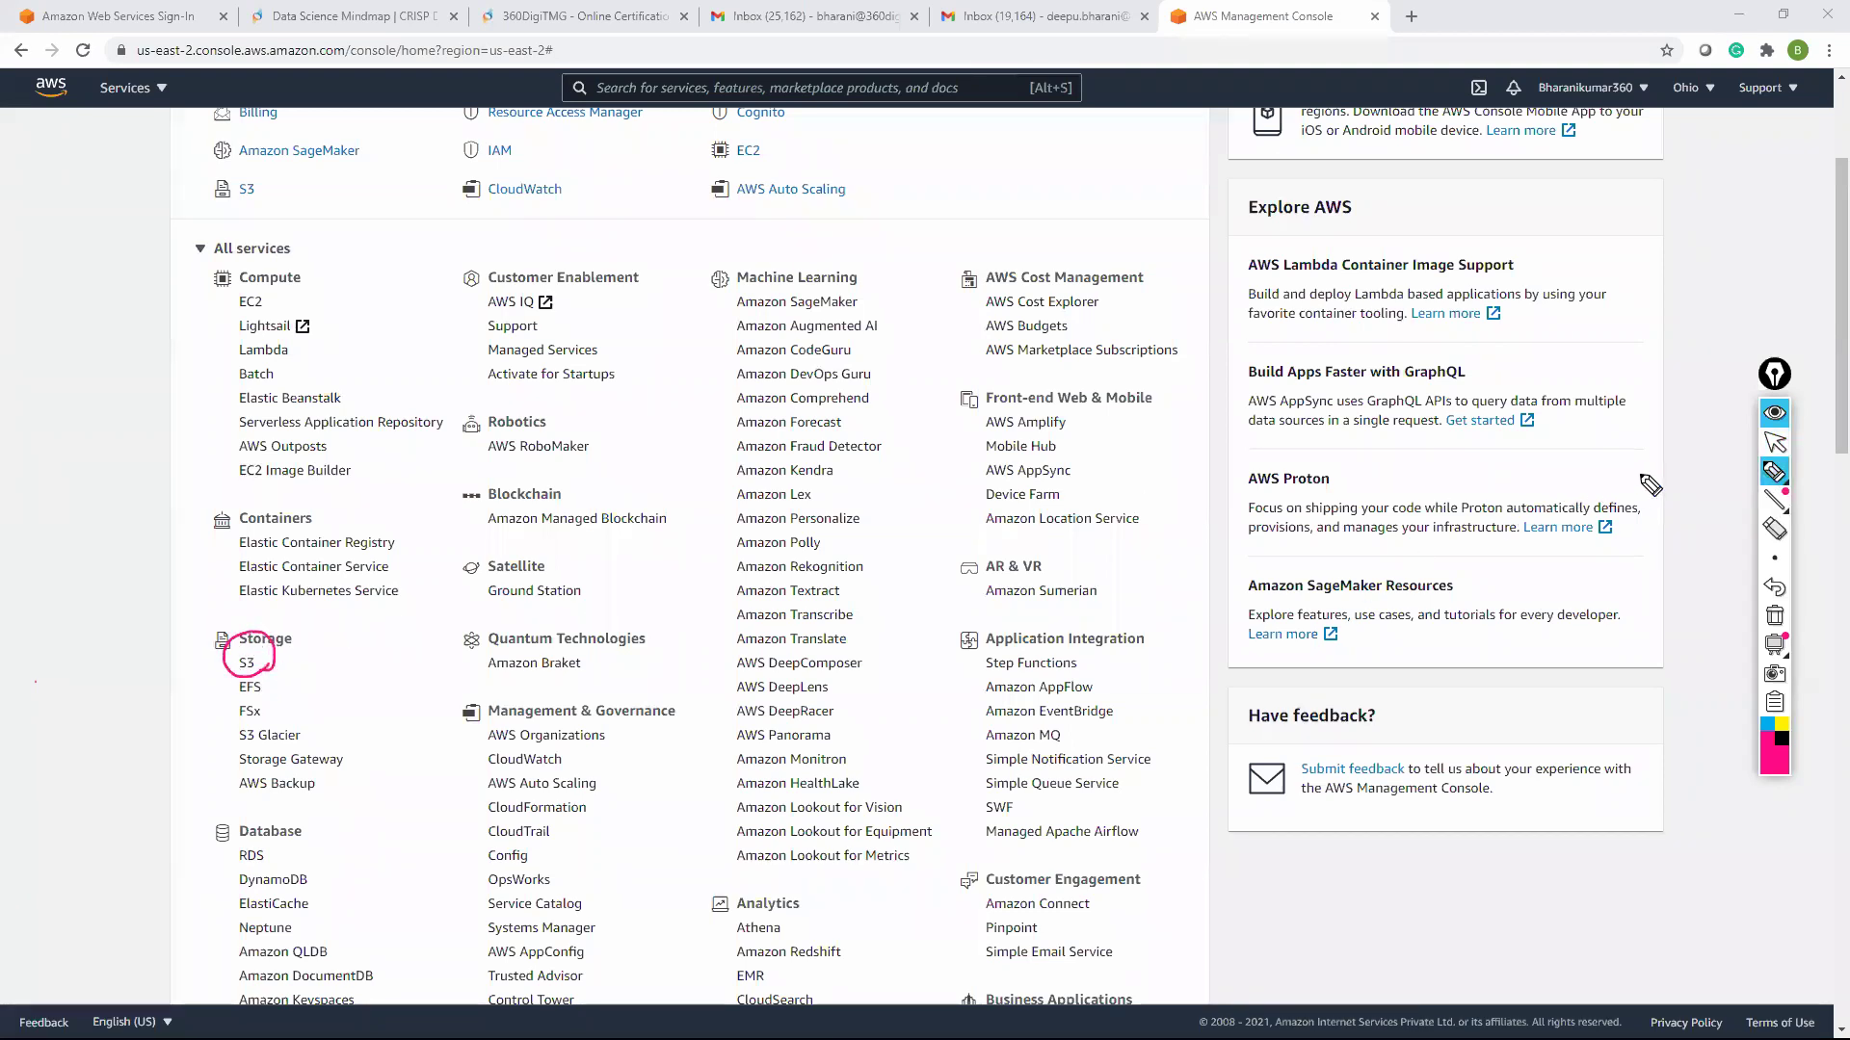
click(1772, 612)
click(1775, 472)
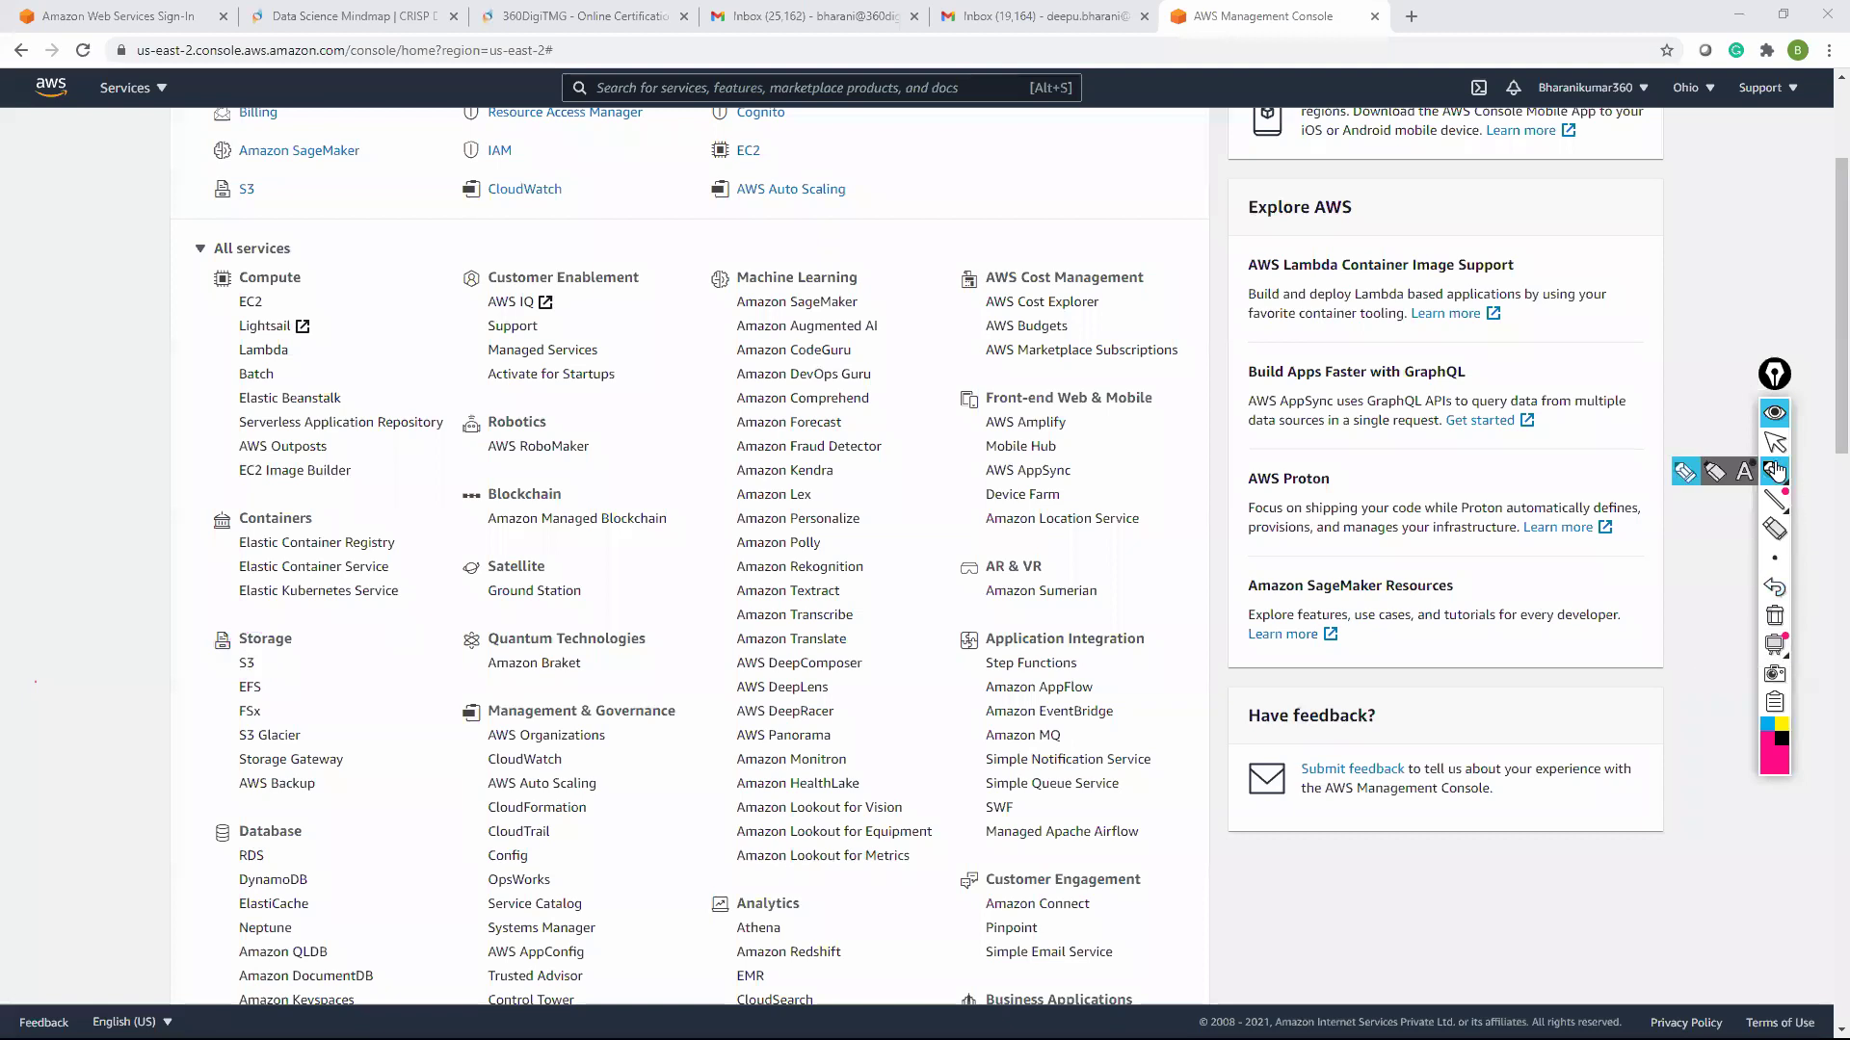
click(292, 680)
drag(319, 663, 279, 671)
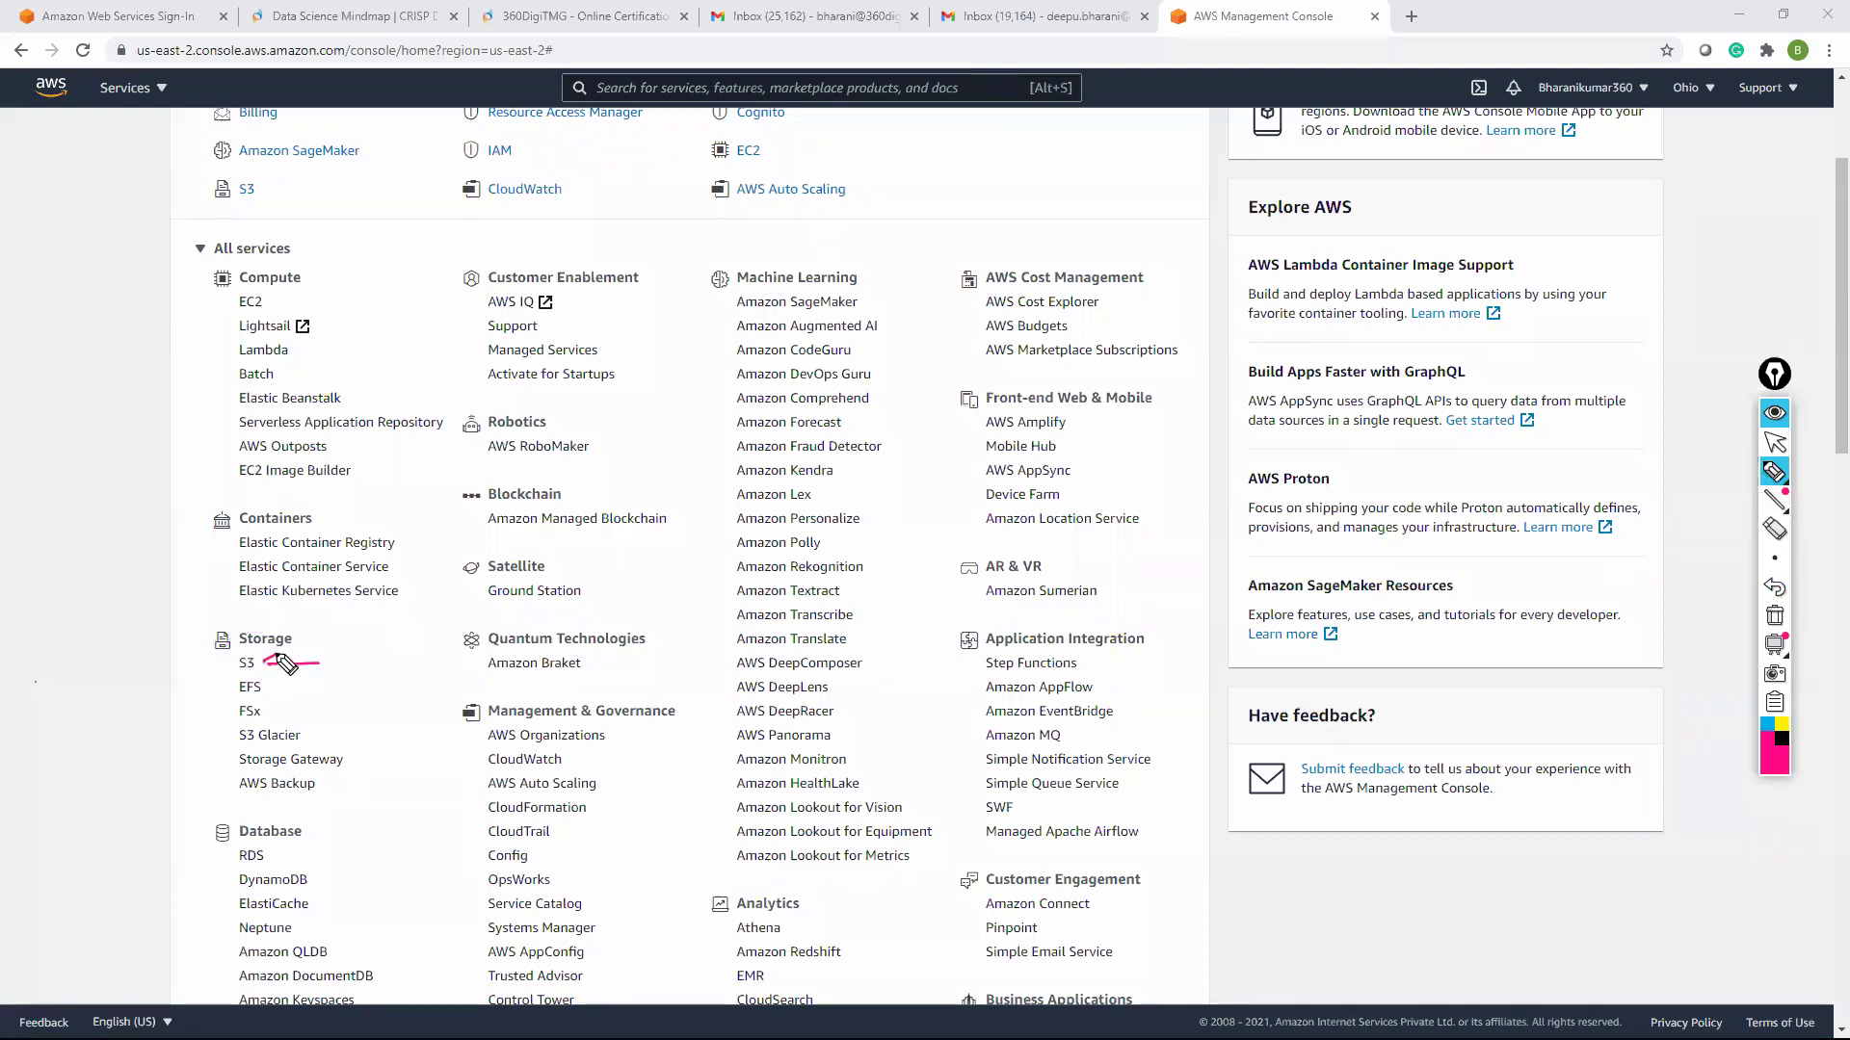
Clear the pen markings and open the S3 service listed under Storage
mouse_move(1771, 515)
click(1774, 615)
click(1774, 442)
click(248, 664)
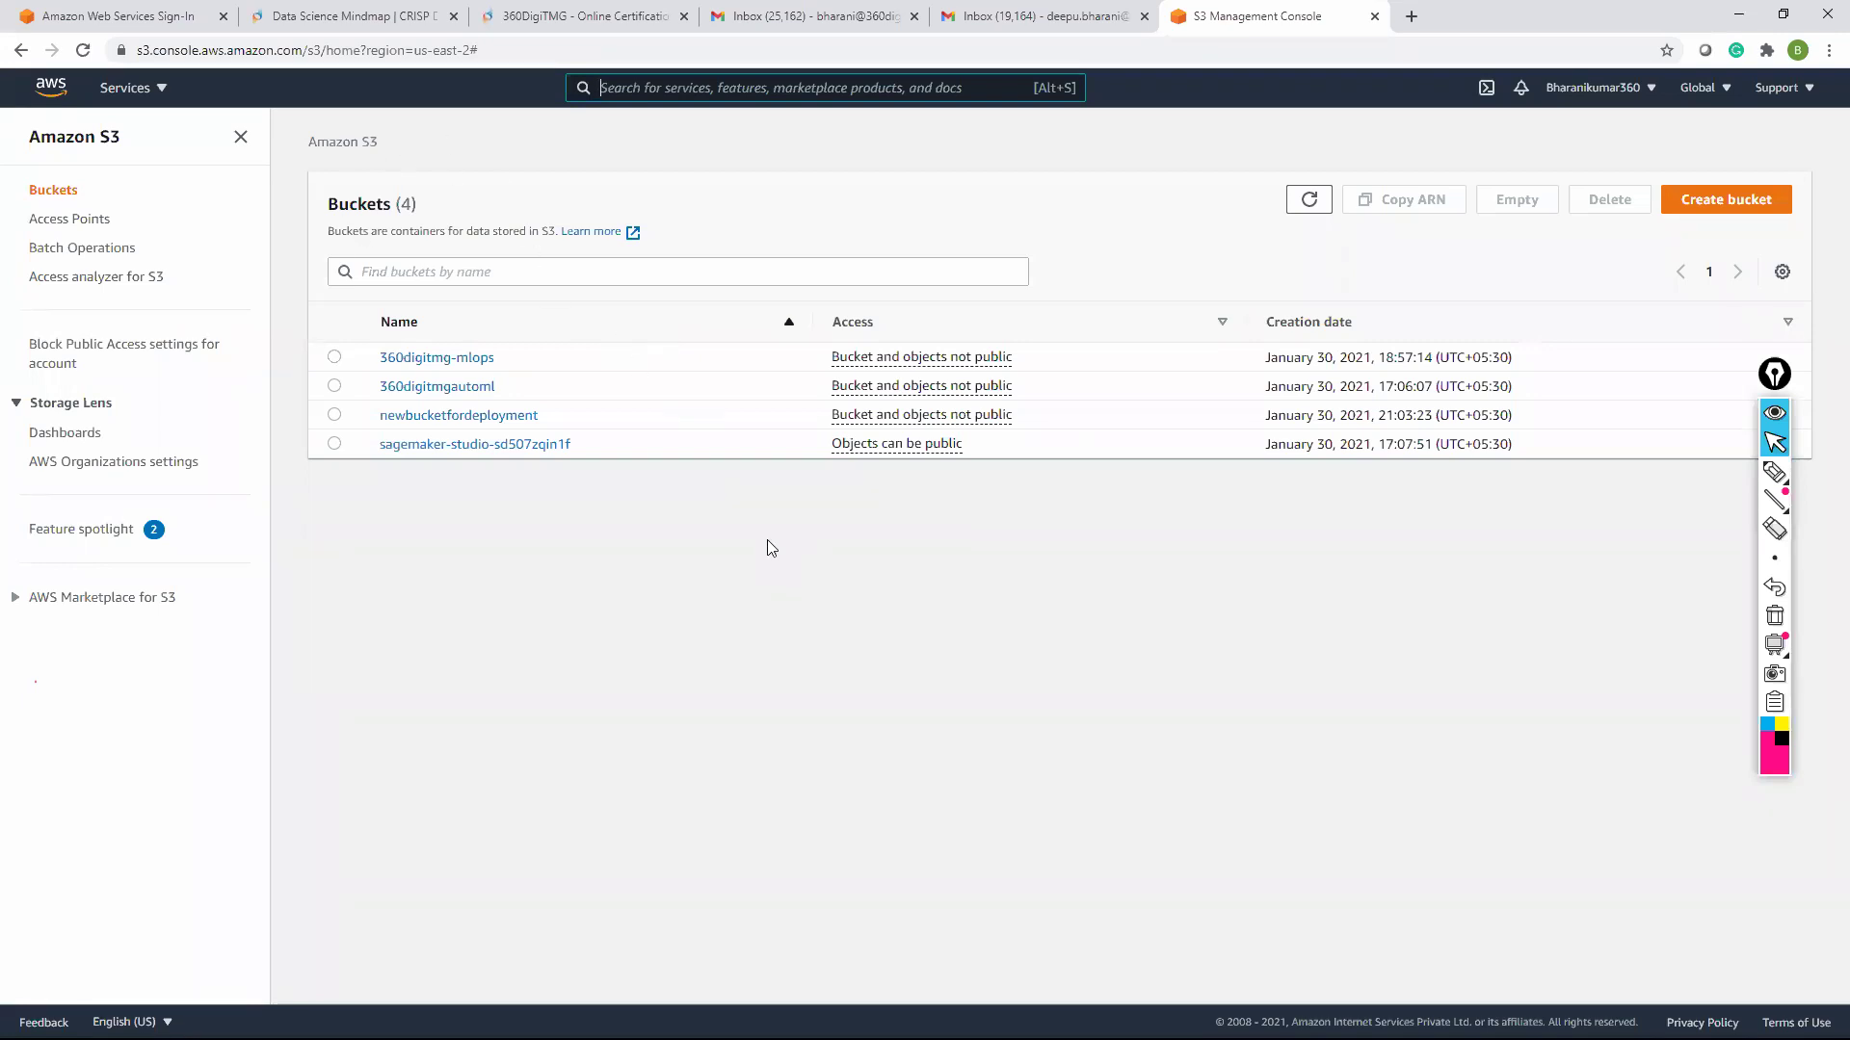
Empty the sagemaker-studio-sd507zqin1f bucket, confirming with "permanently delete", and return to the bucket list
click(334, 443)
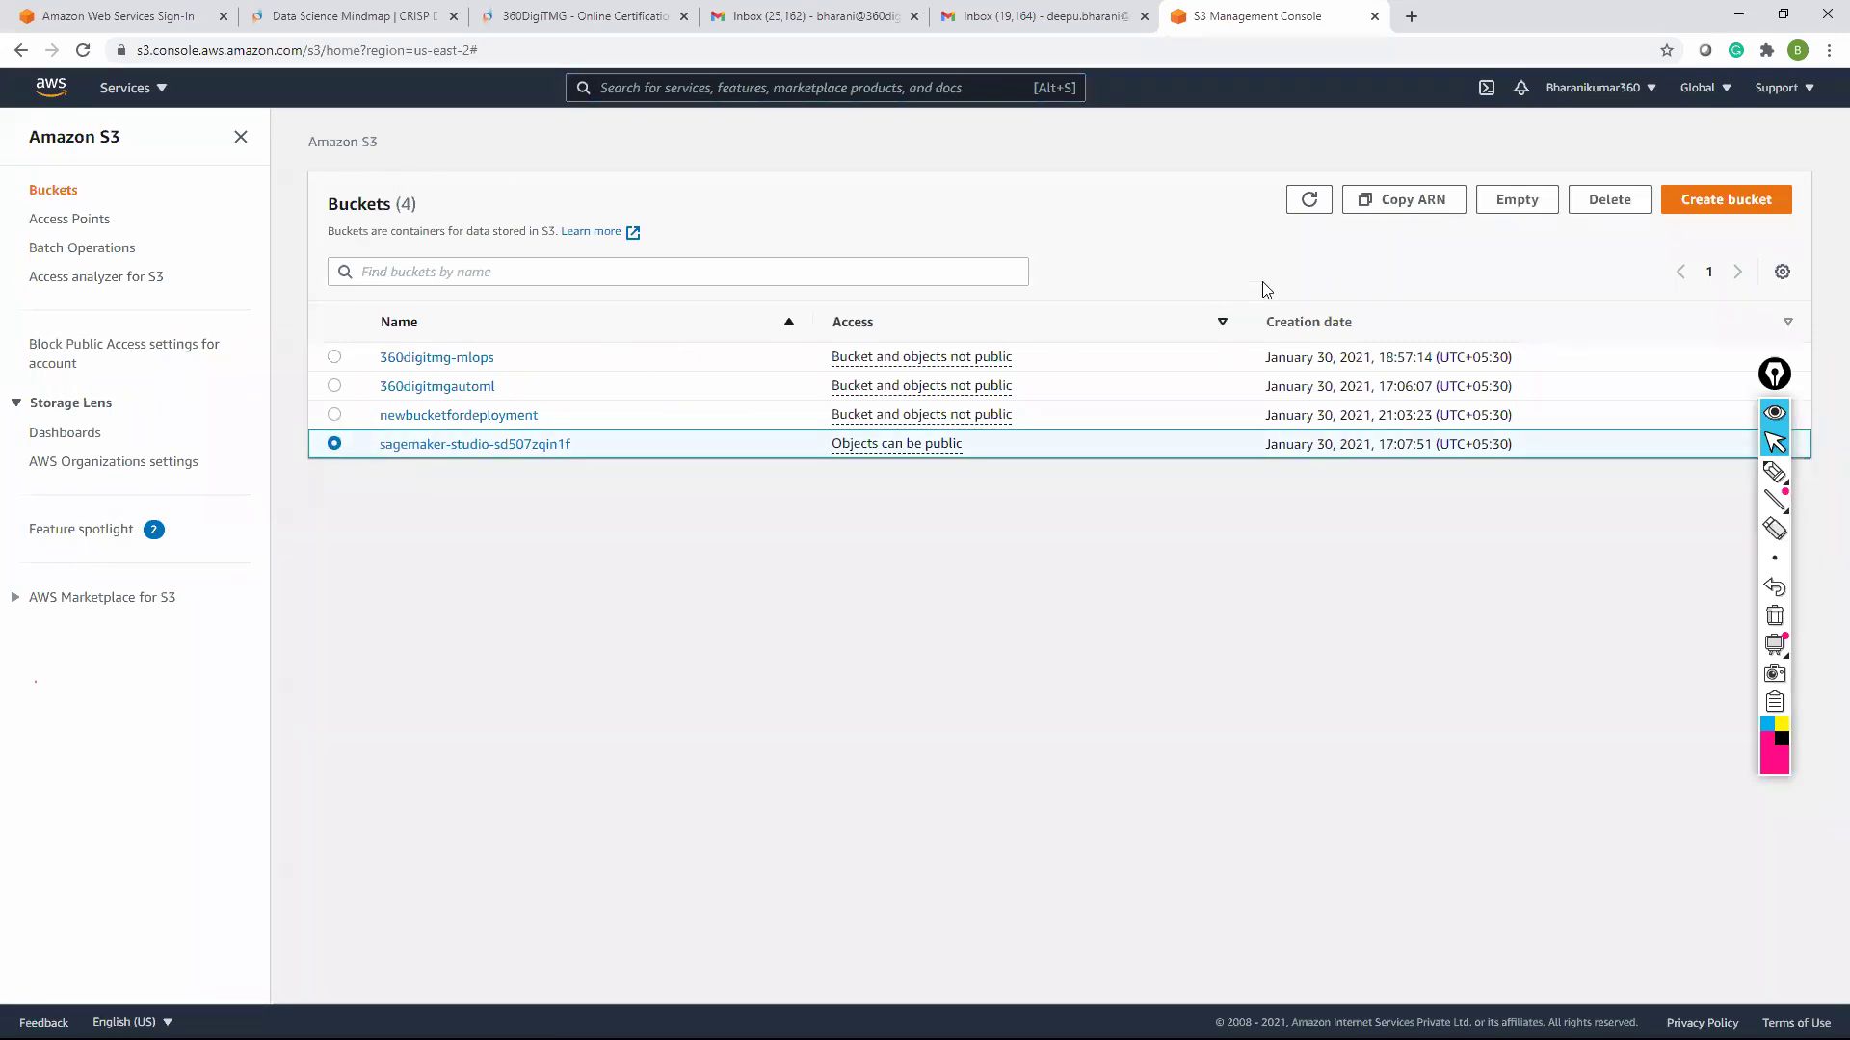
click(1538, 204)
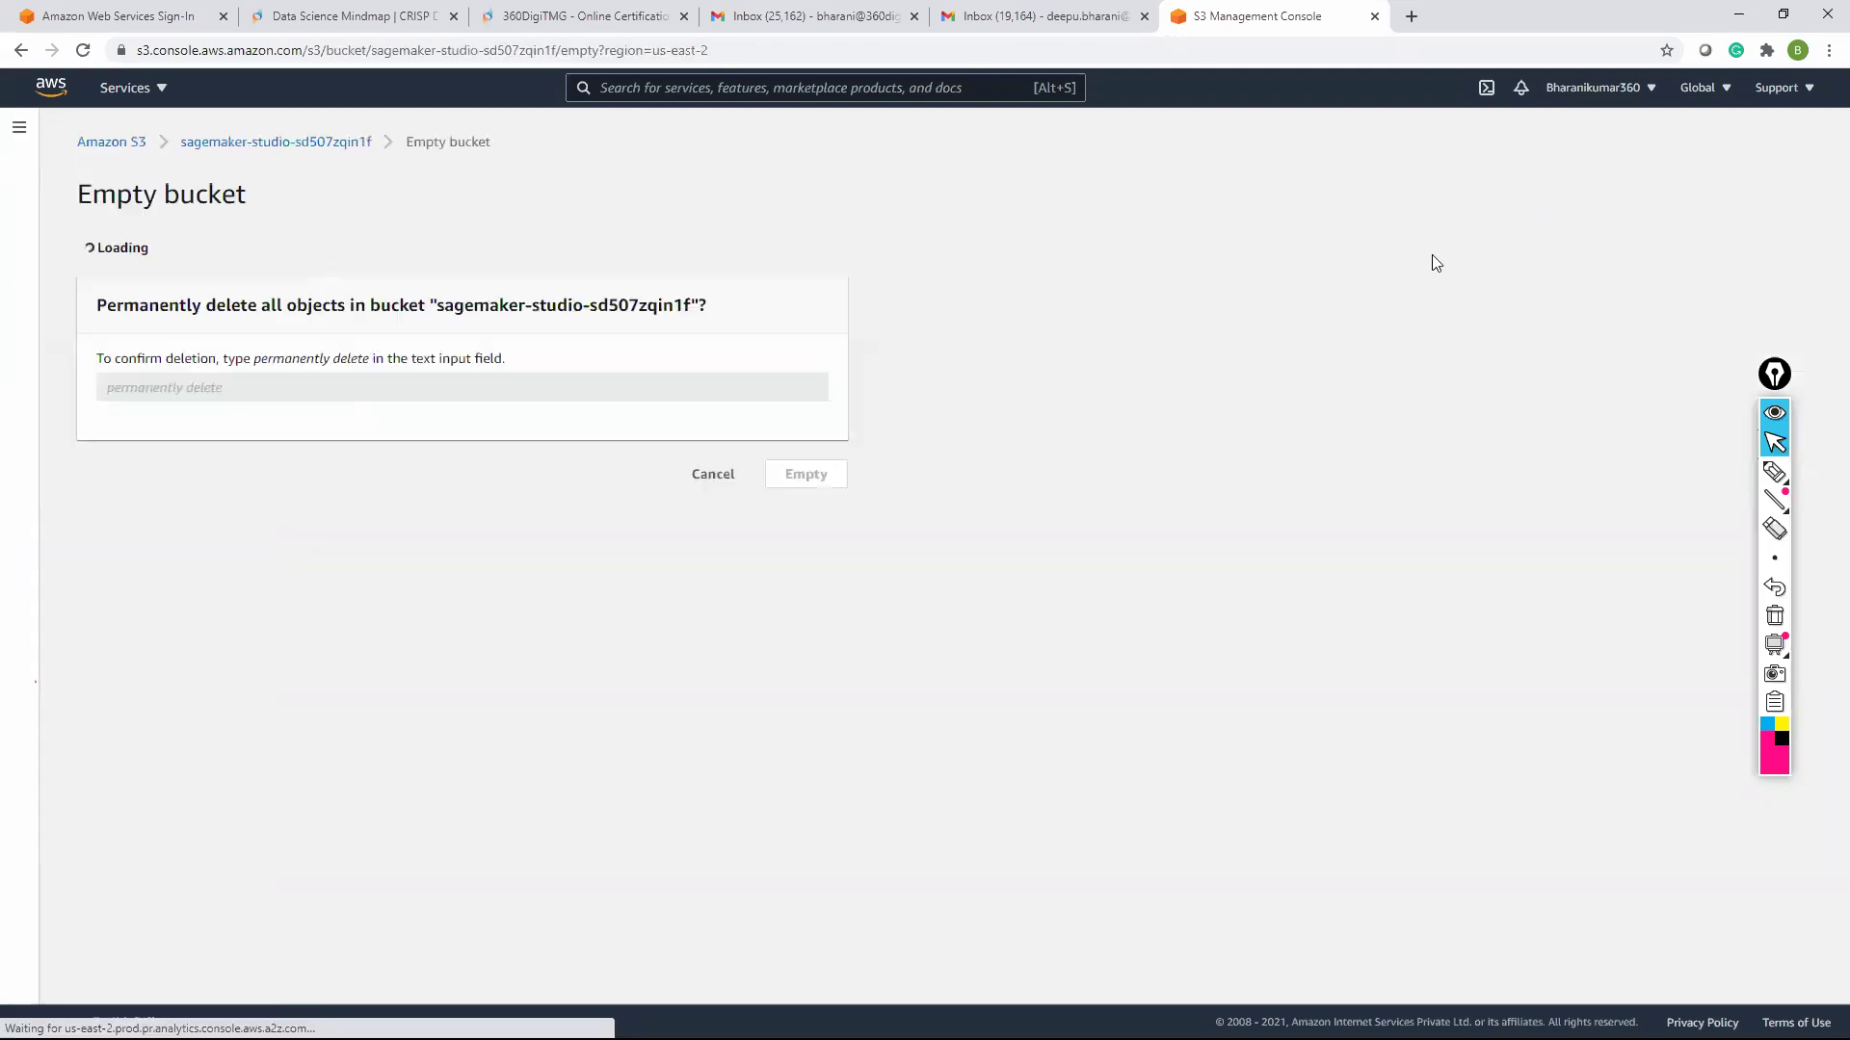
click(479, 449)
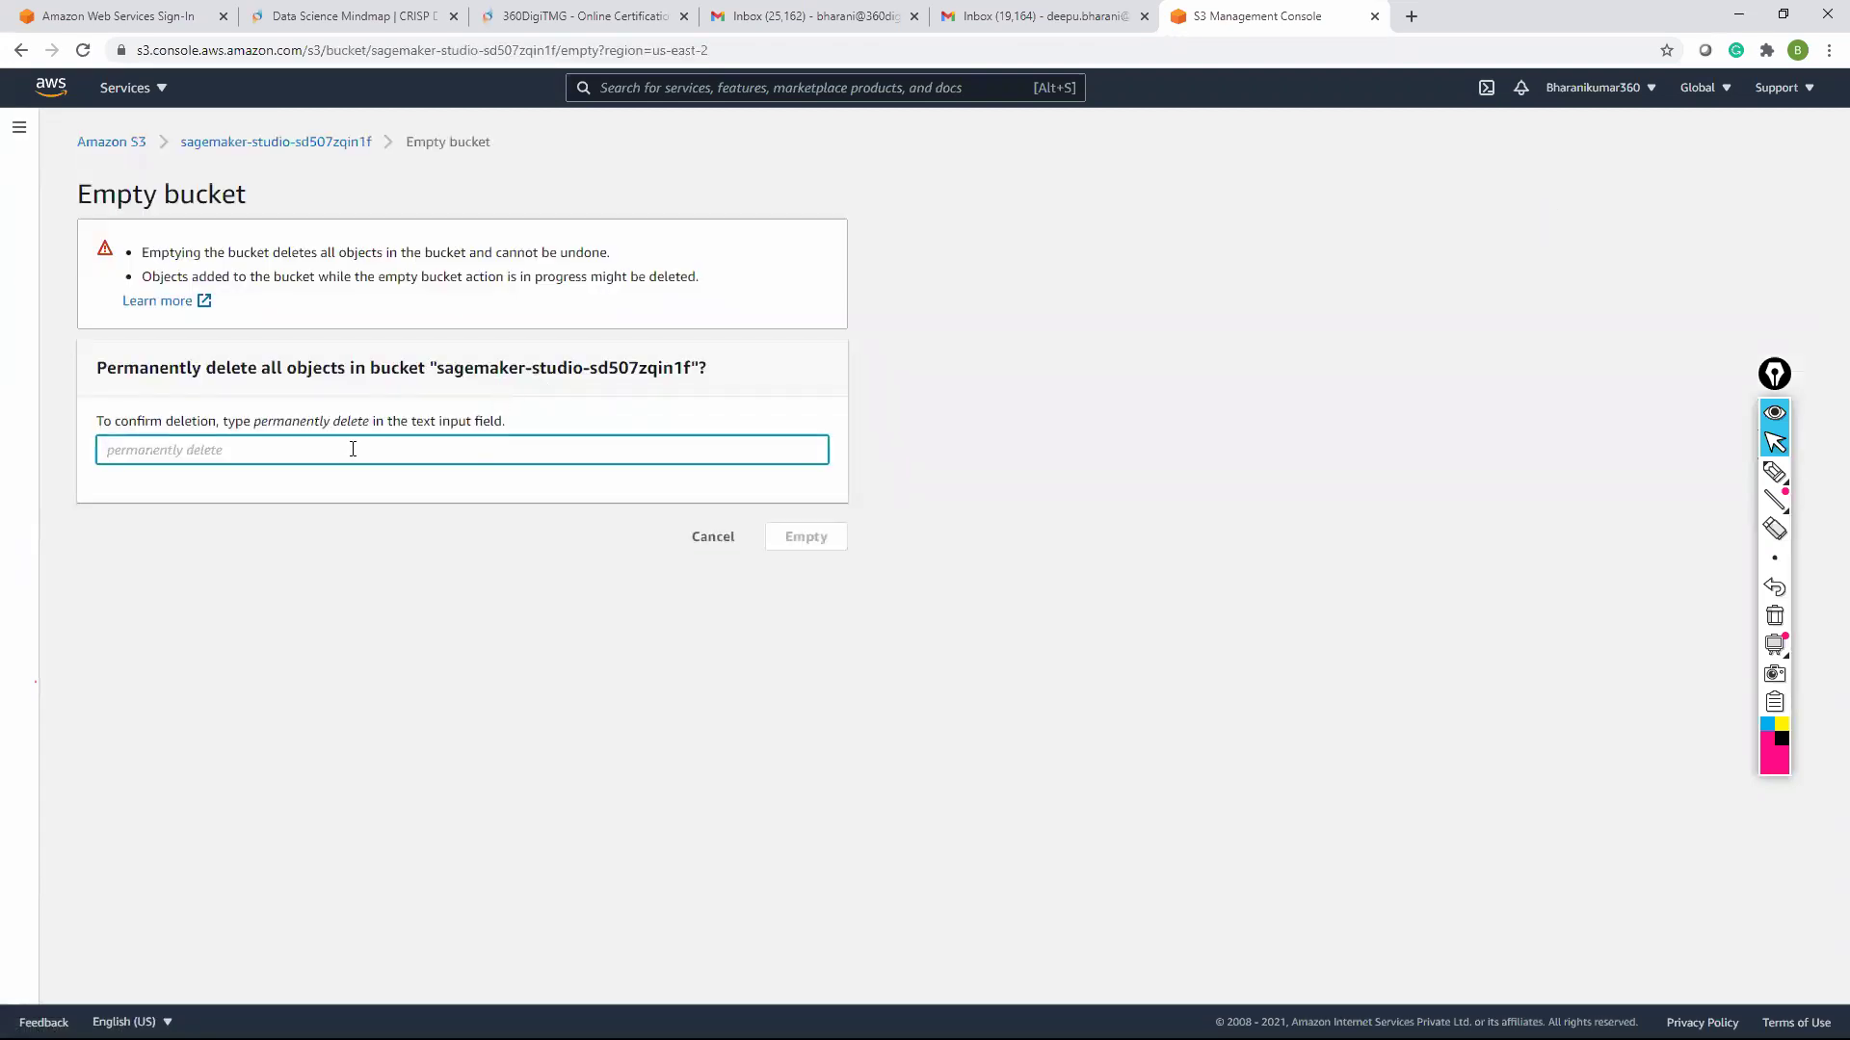
drag(257, 430, 371, 431)
key(ctrl+c)
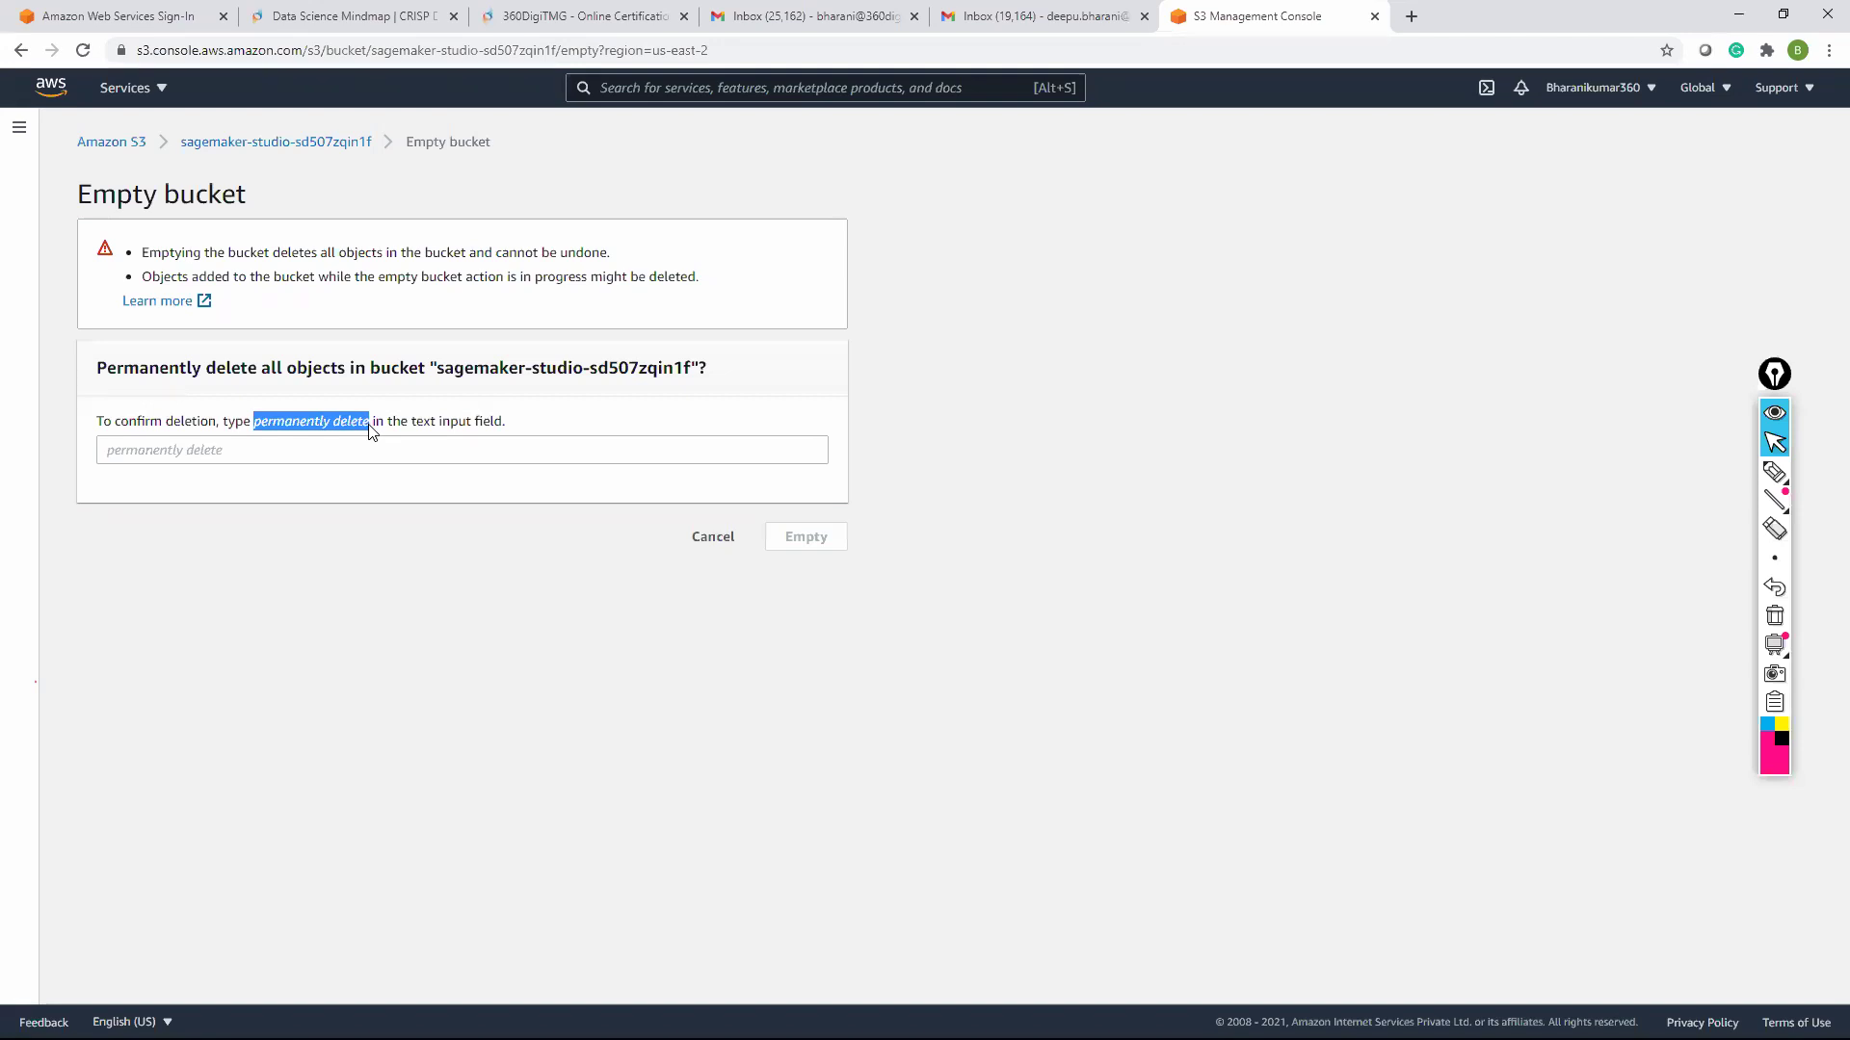
click(277, 451)
key(ctrl+v)
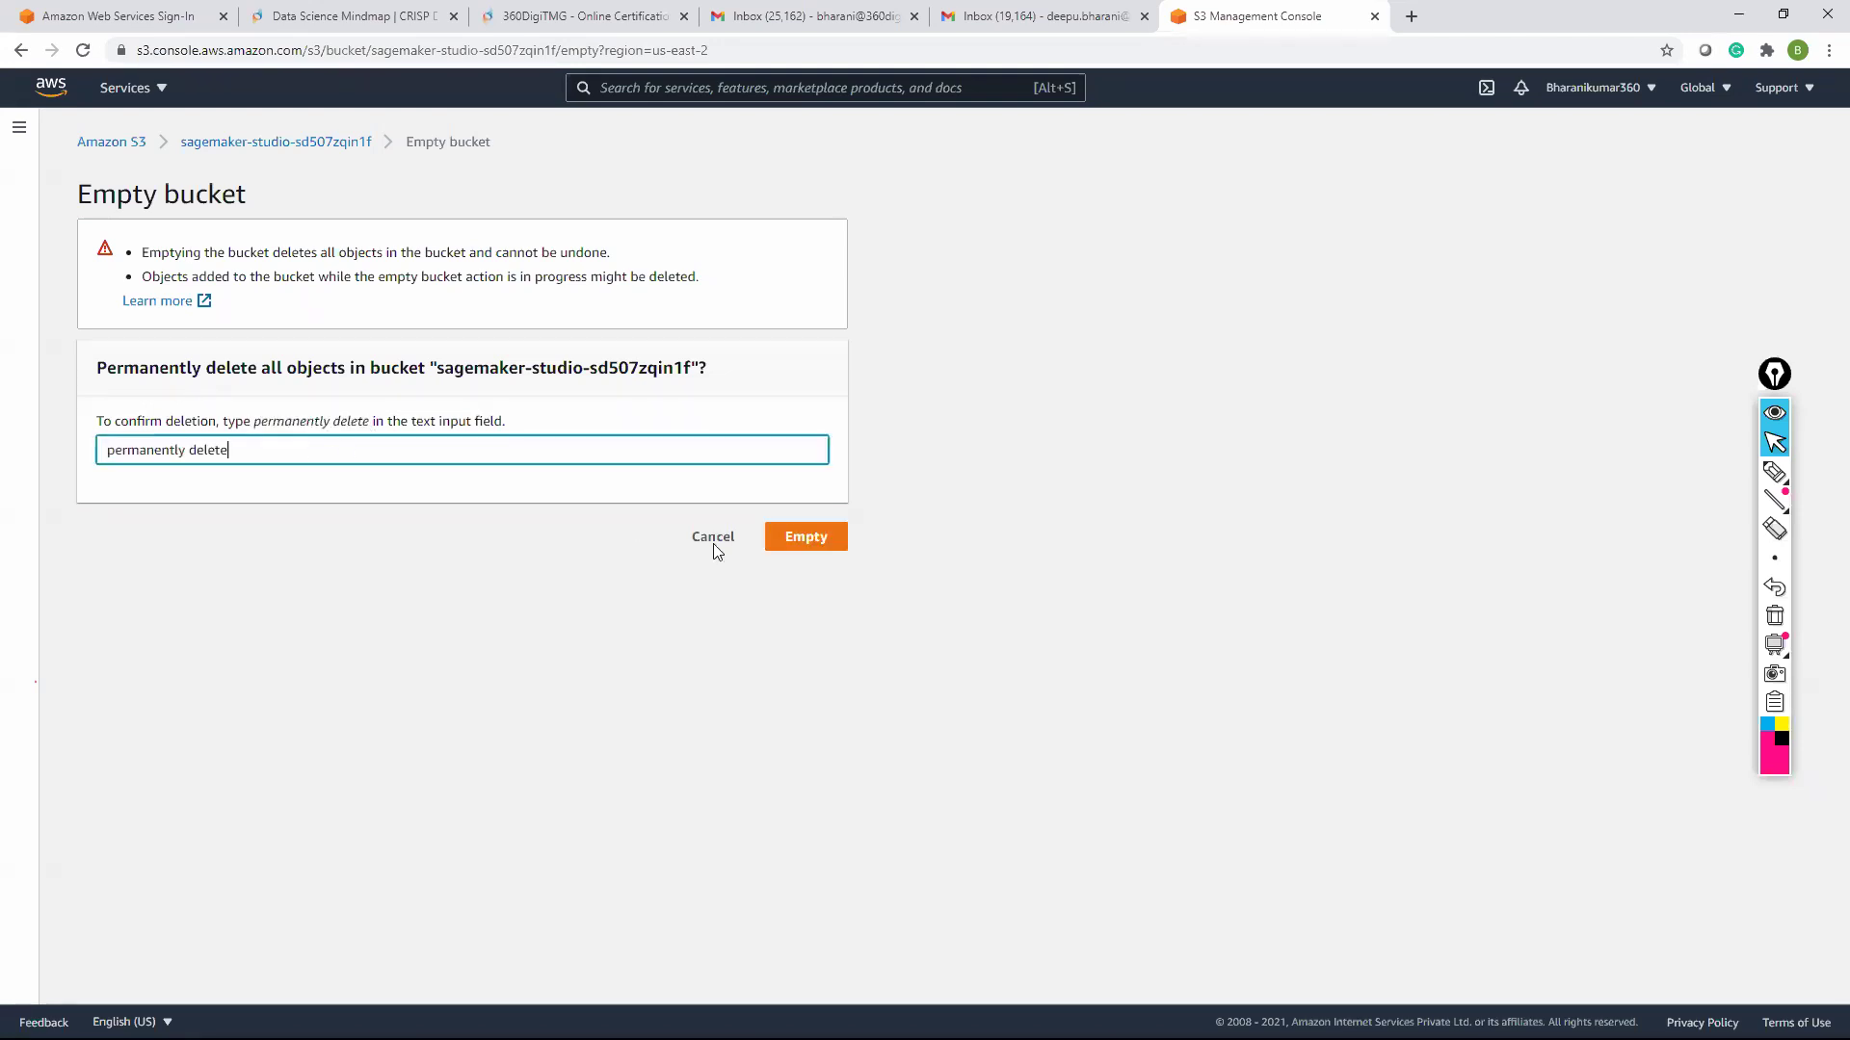
click(799, 538)
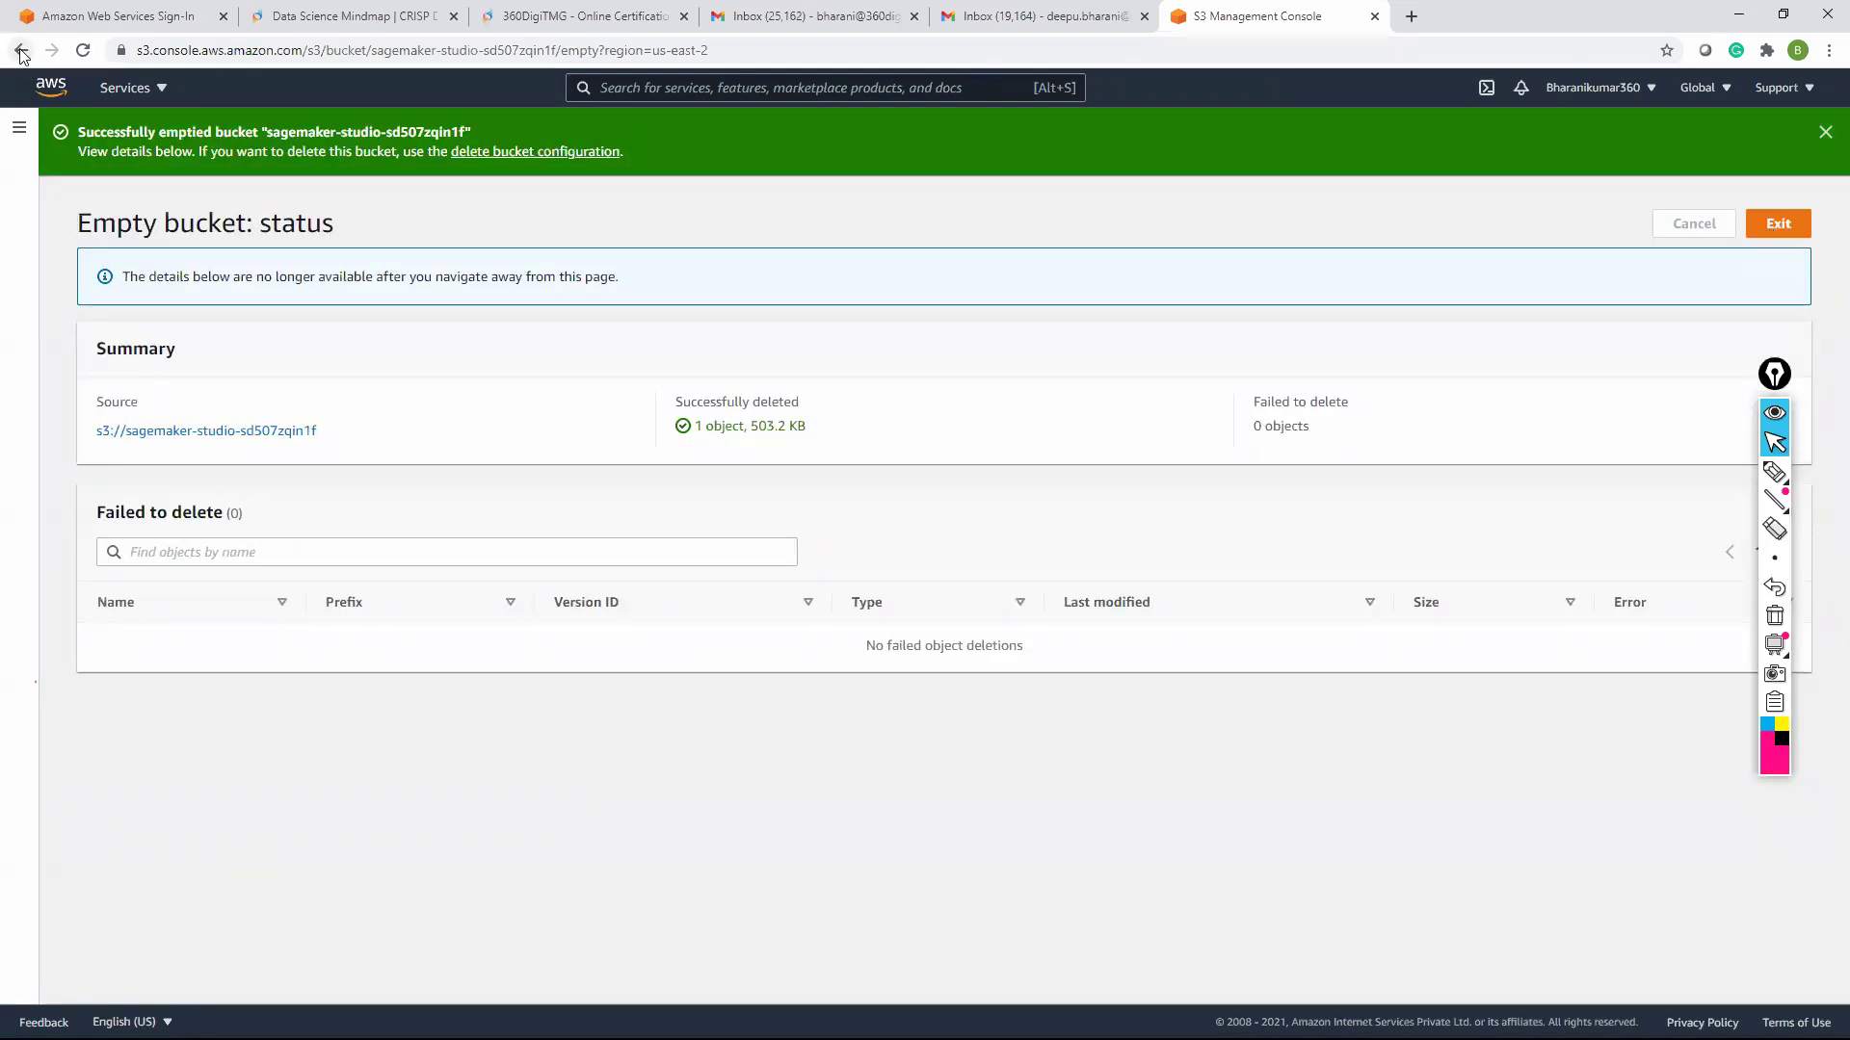
click(1794, 225)
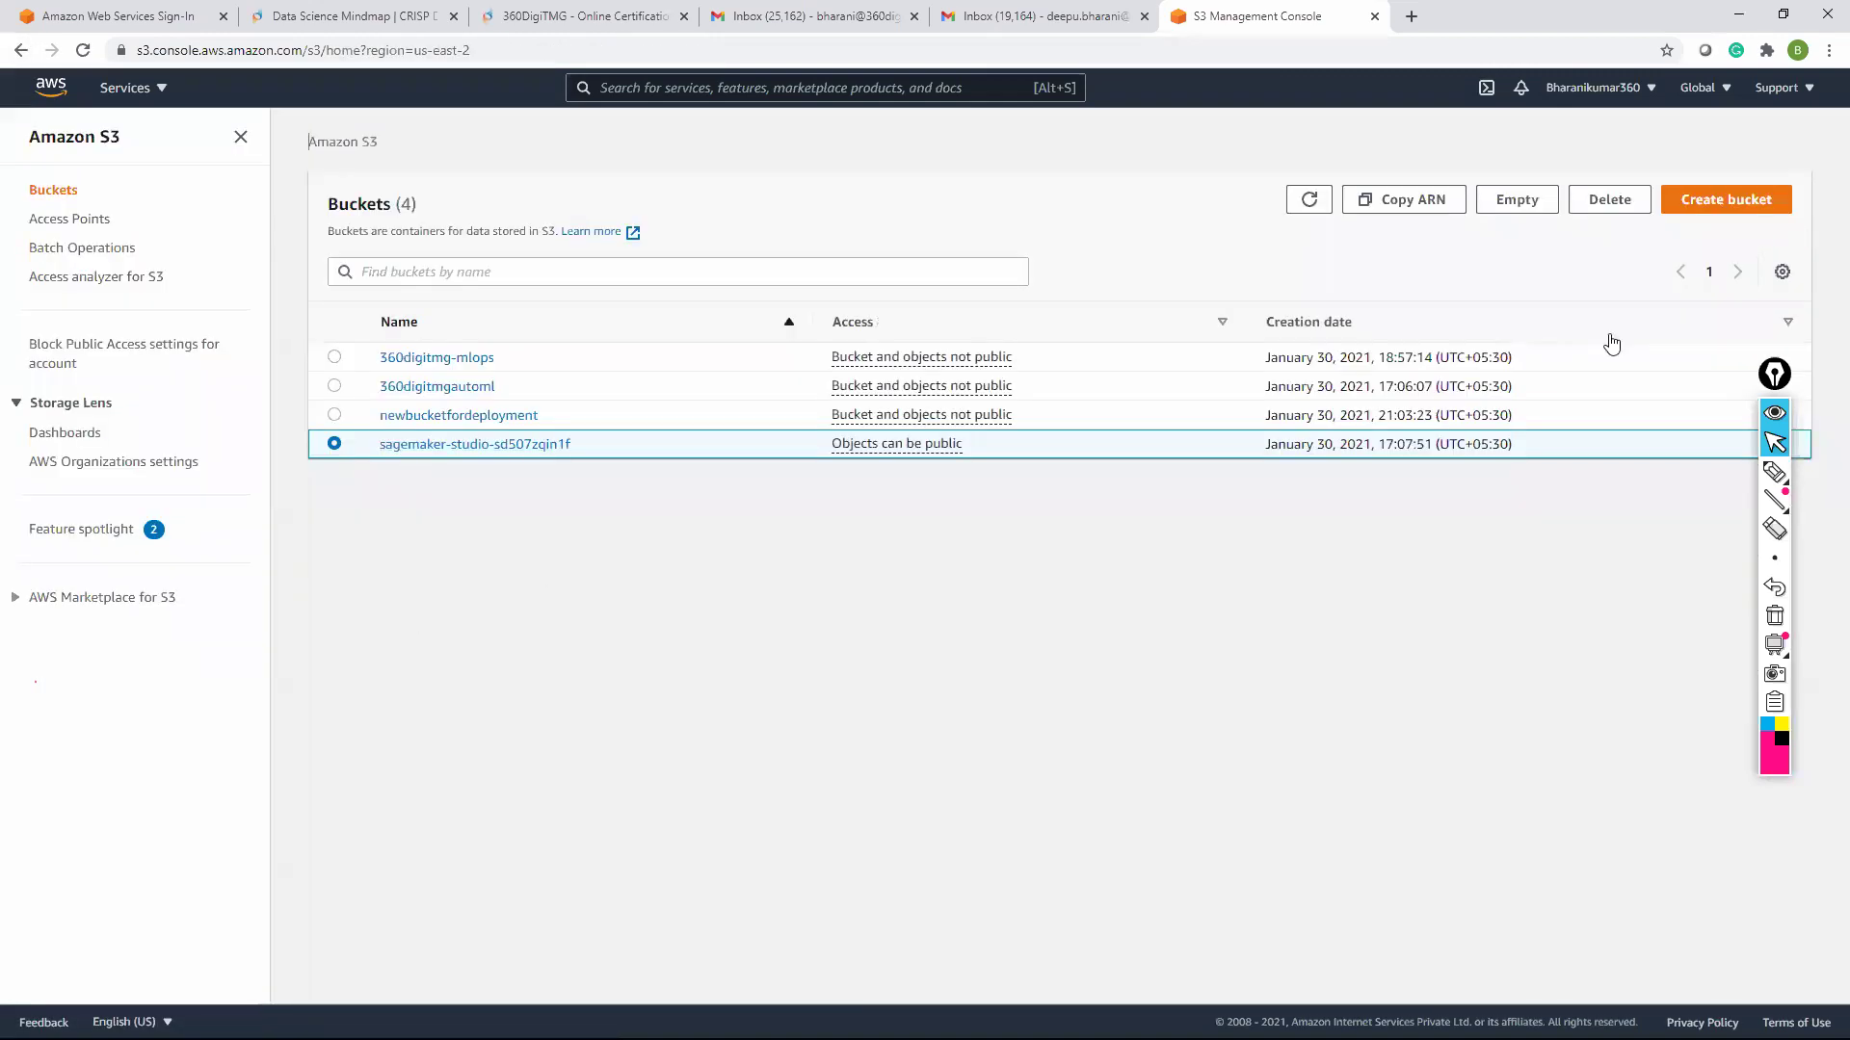
Delete the sagemaker-studio-sd507zqin1f bucket, confirming with its name
click(1606, 201)
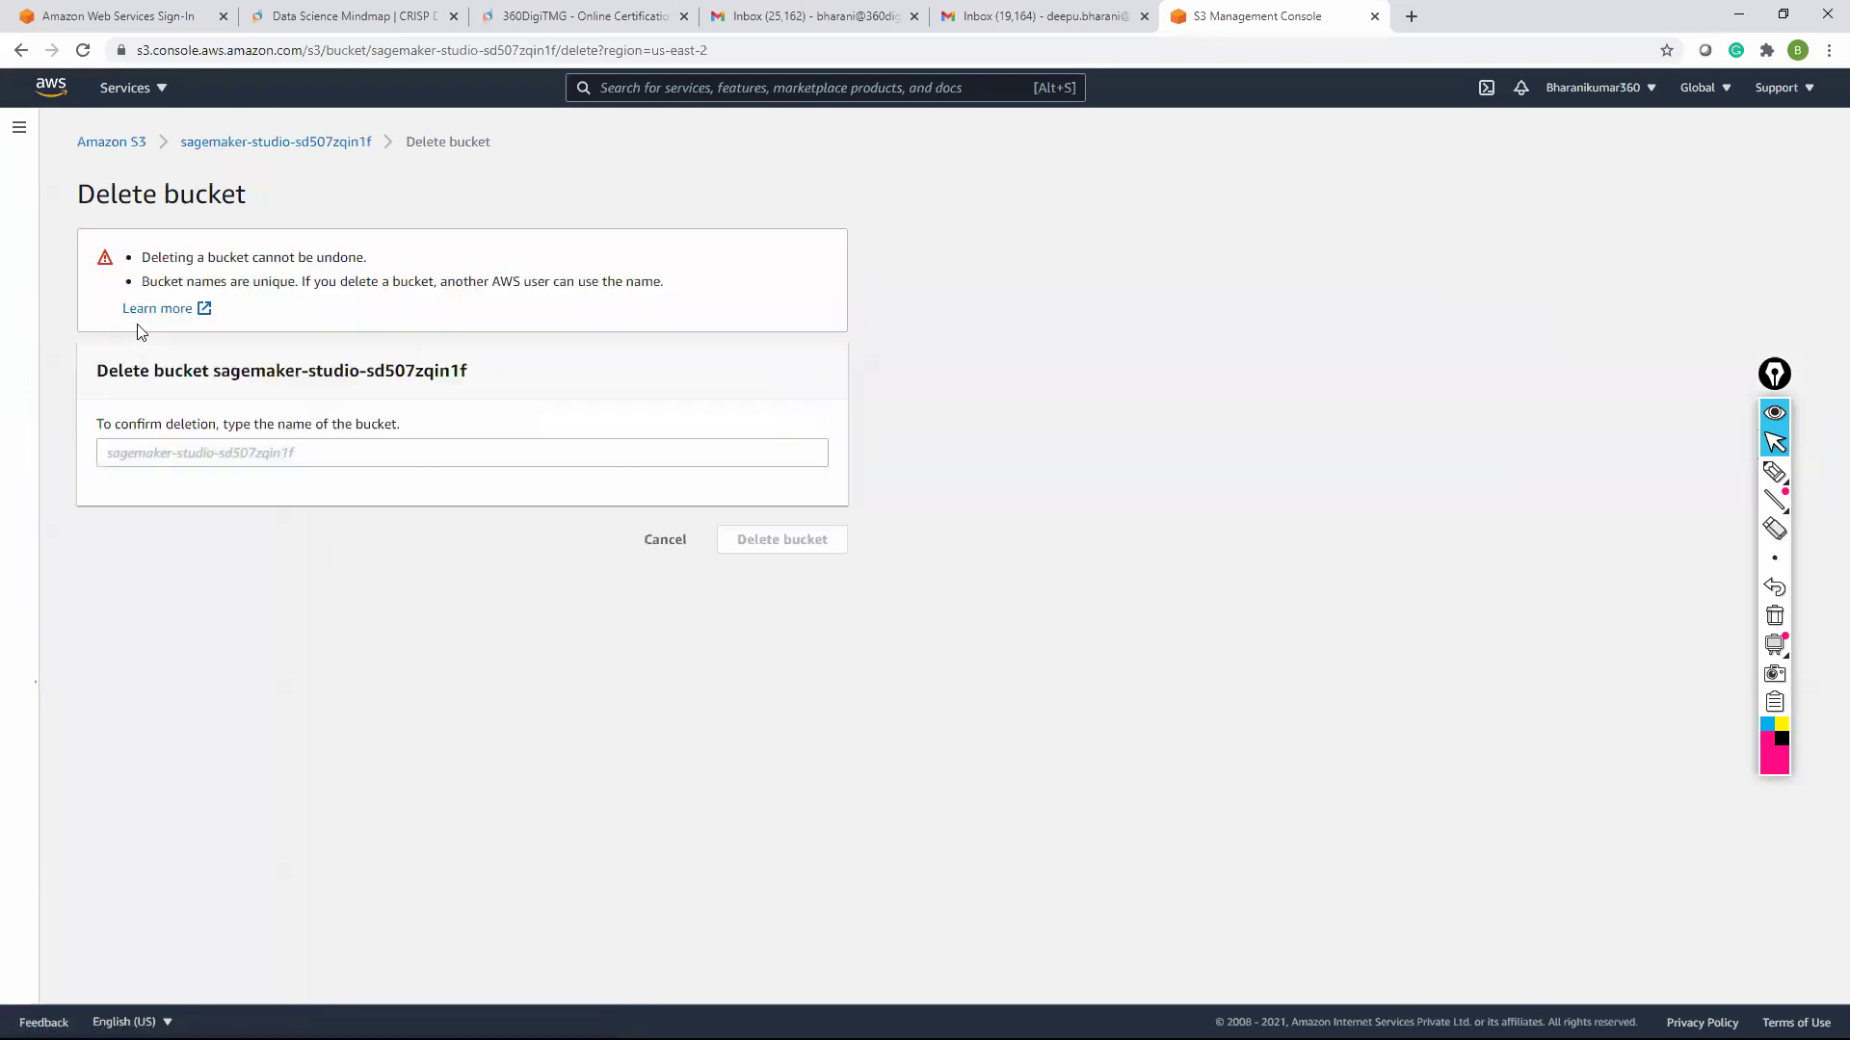
click(191, 450)
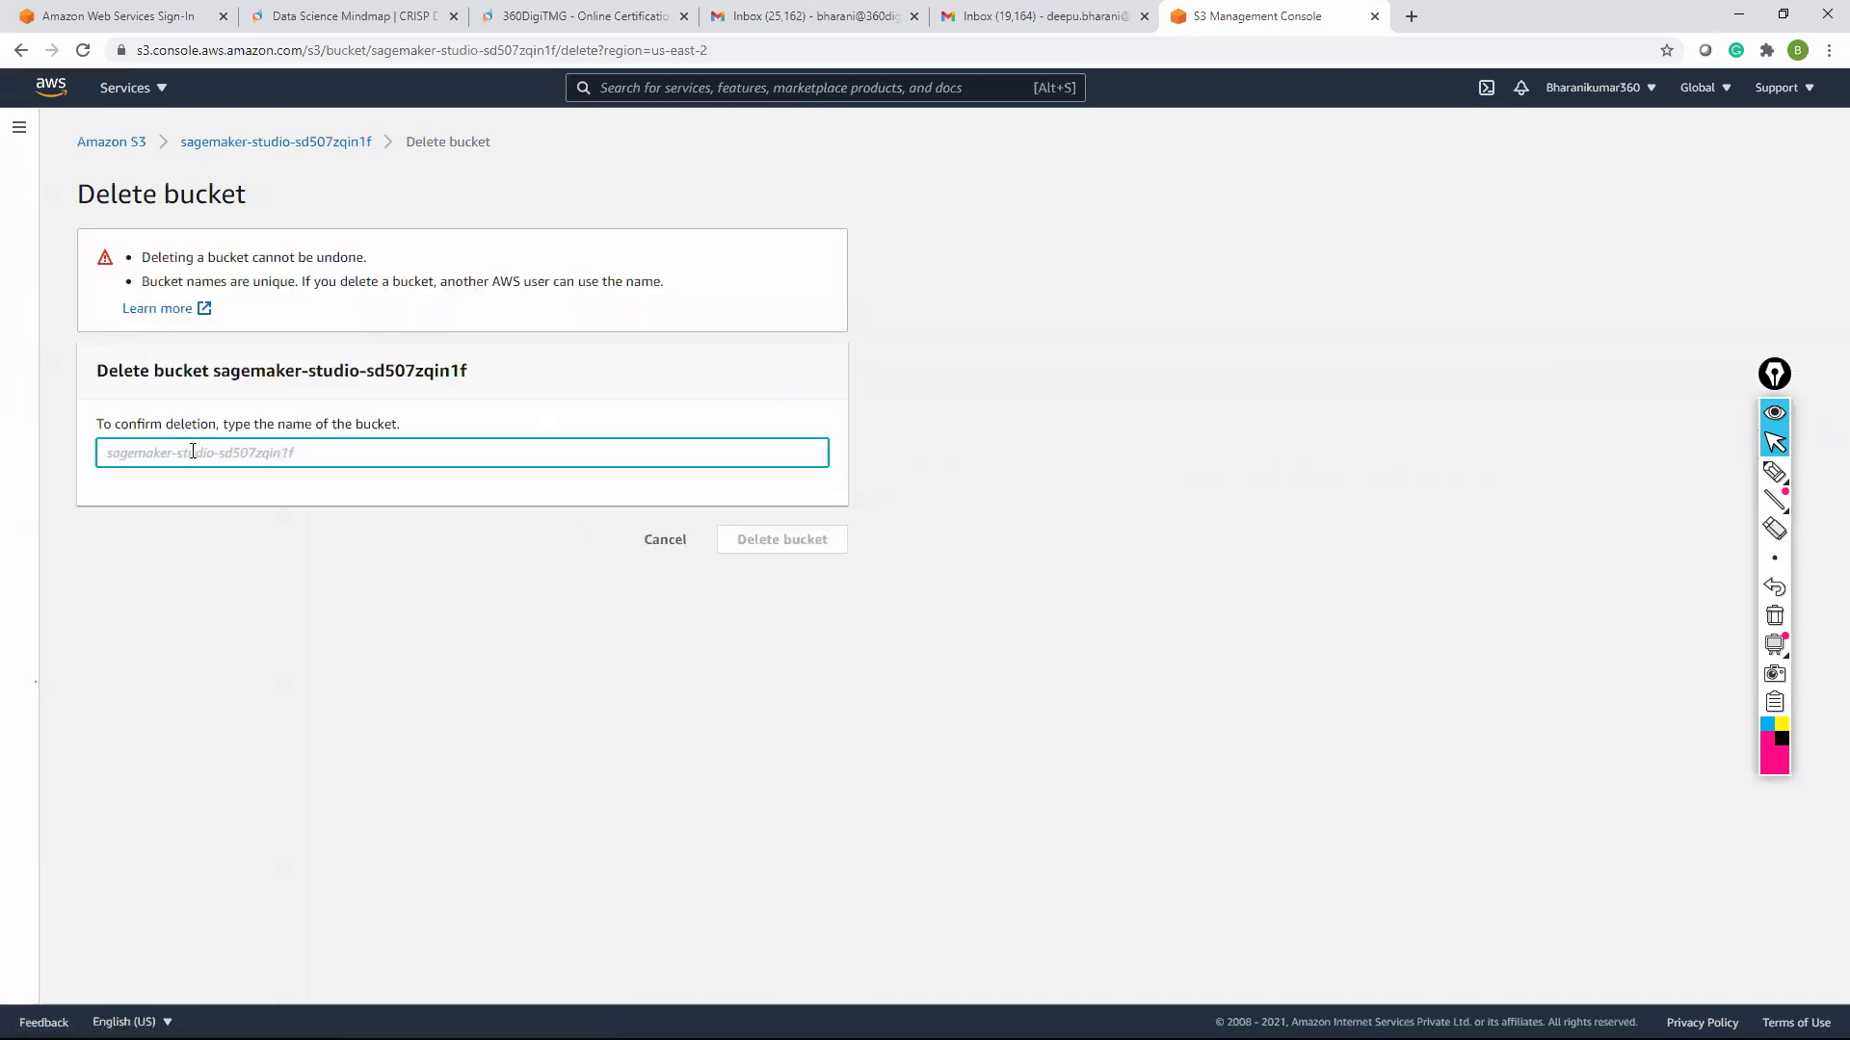
drag(214, 370, 484, 367)
key(ctrl+c)
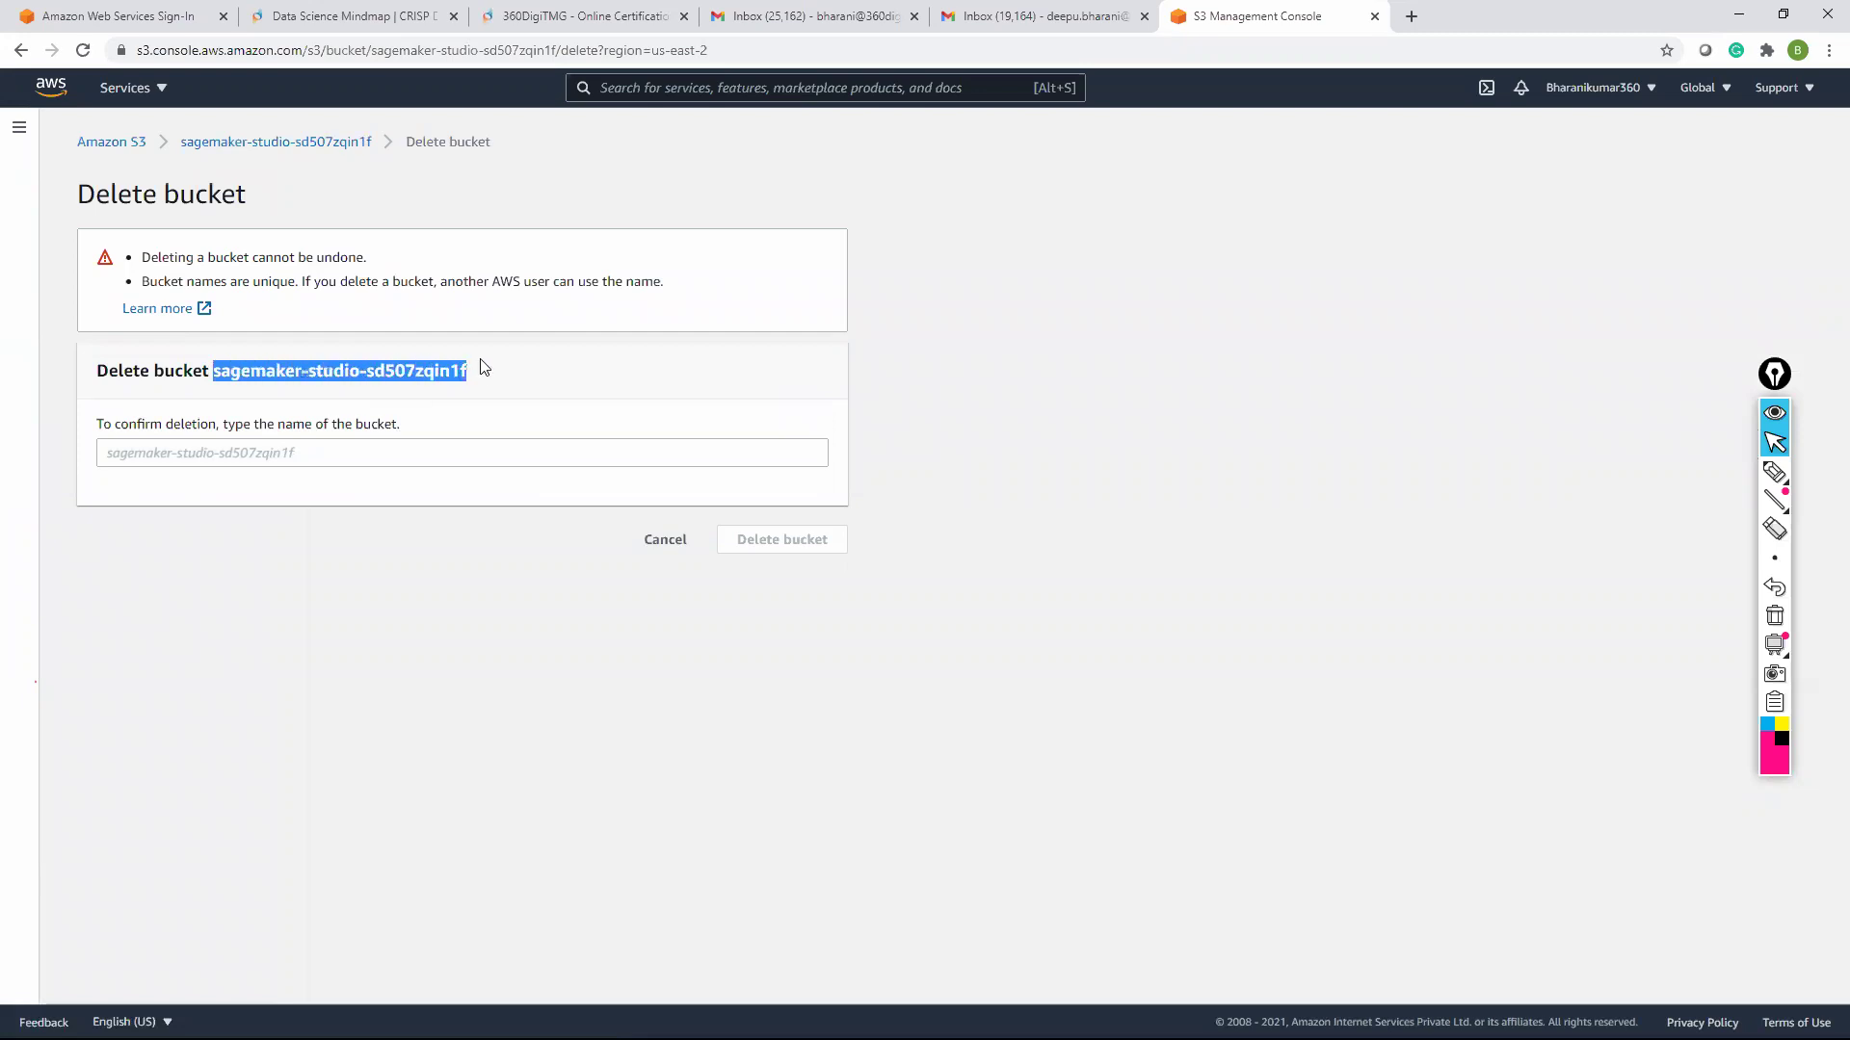
click(283, 452)
key(ctrl+v)
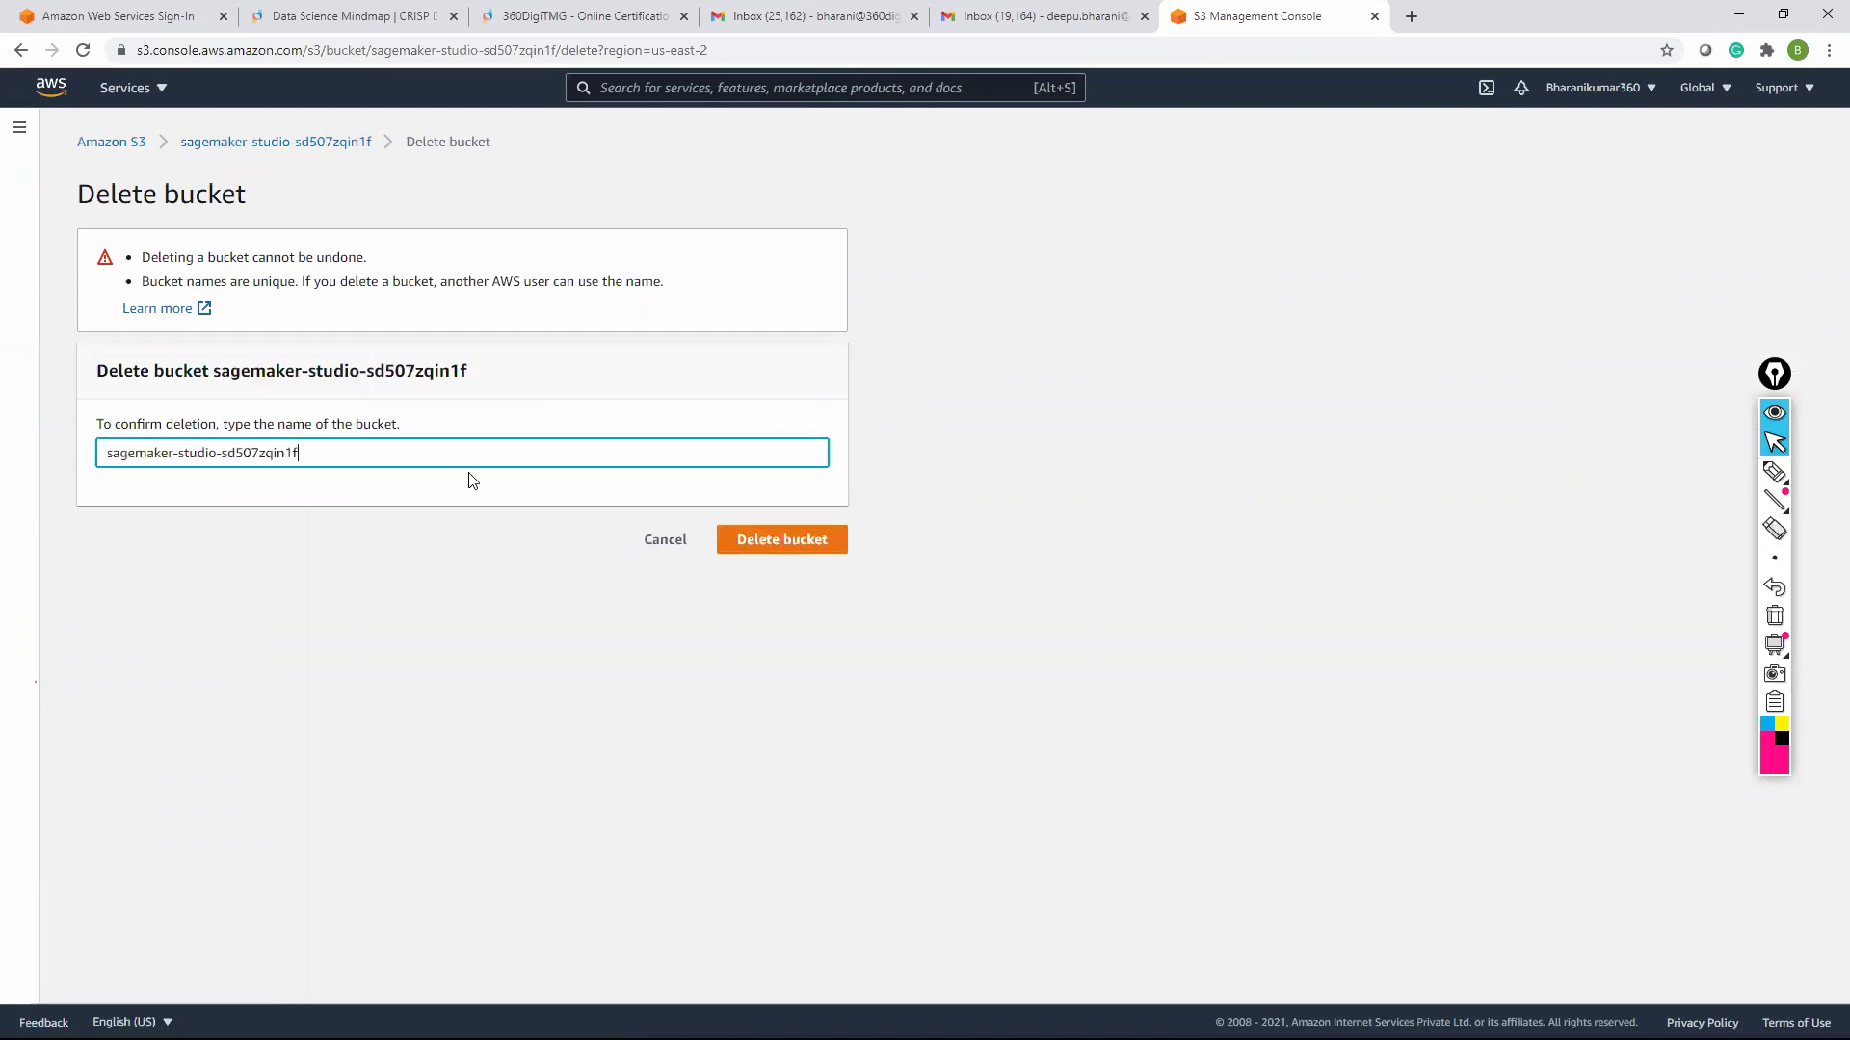
click(771, 542)
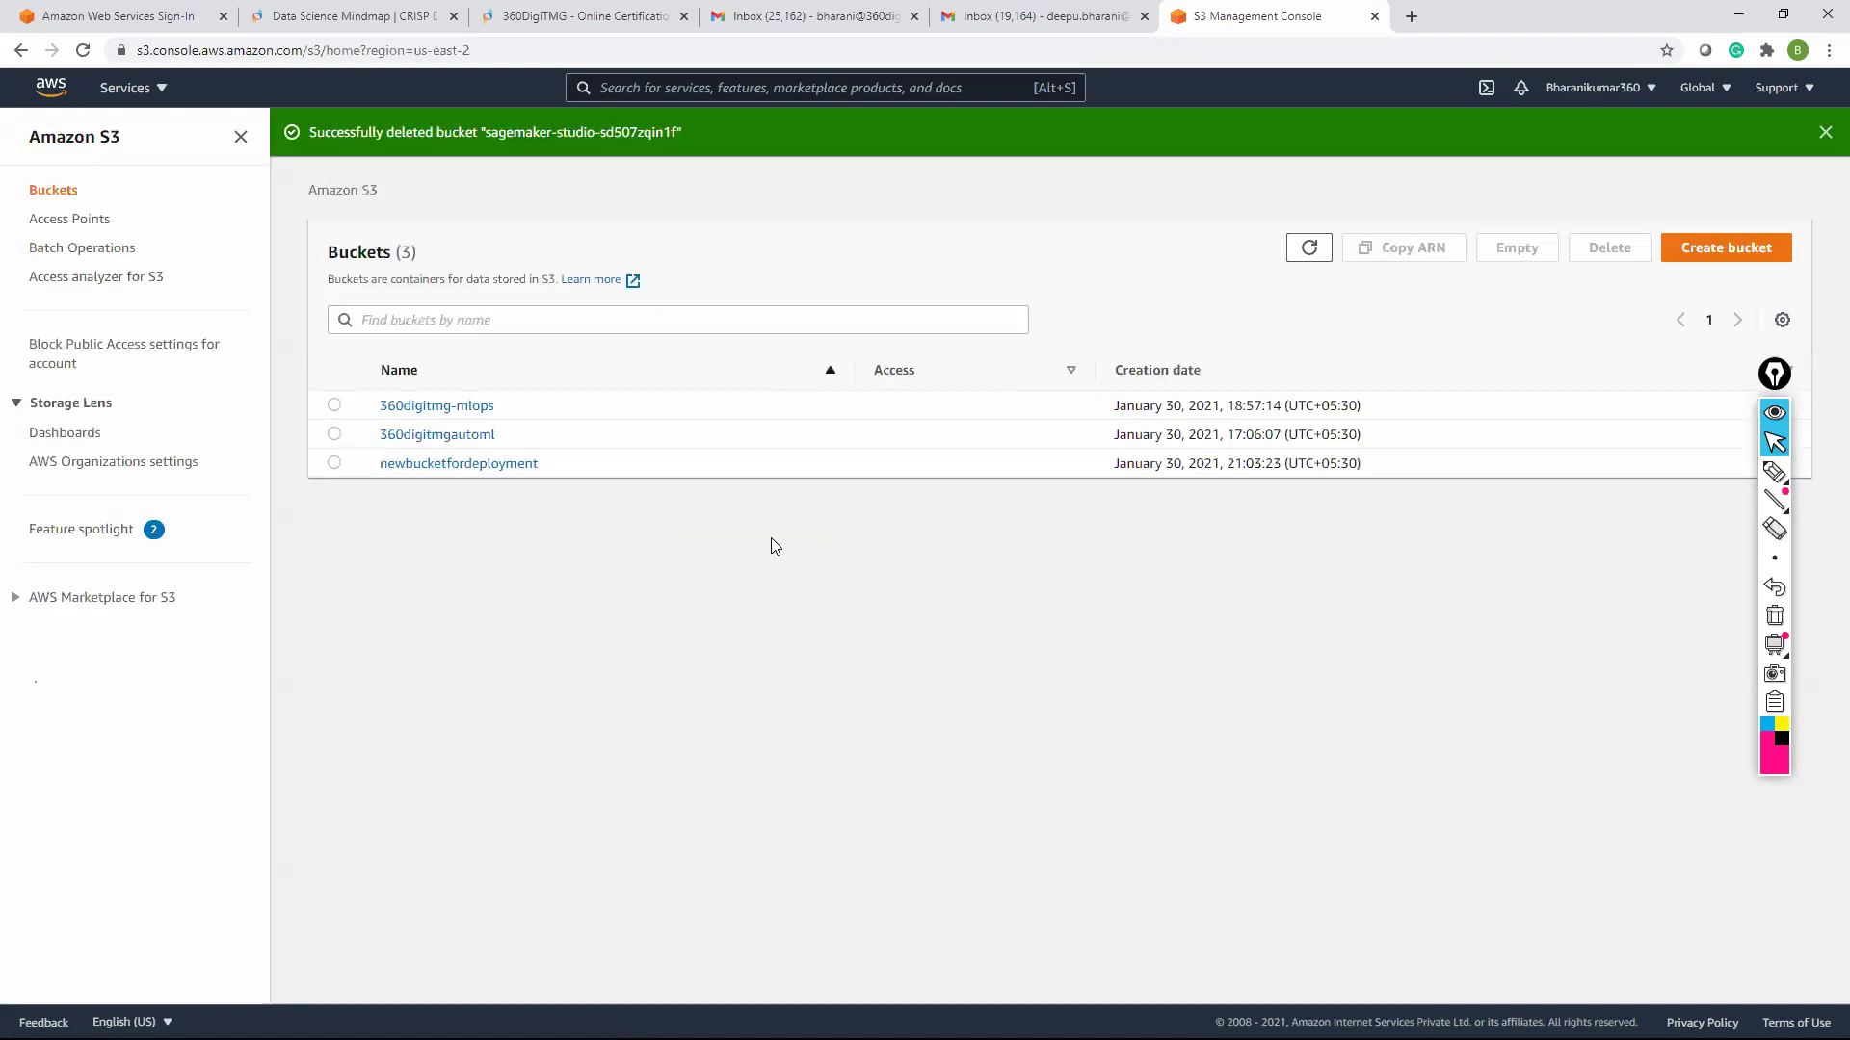
Empty the newbucketfordeployment bucket, confirming with "permanently delete", and return to the bucket list
click(334, 463)
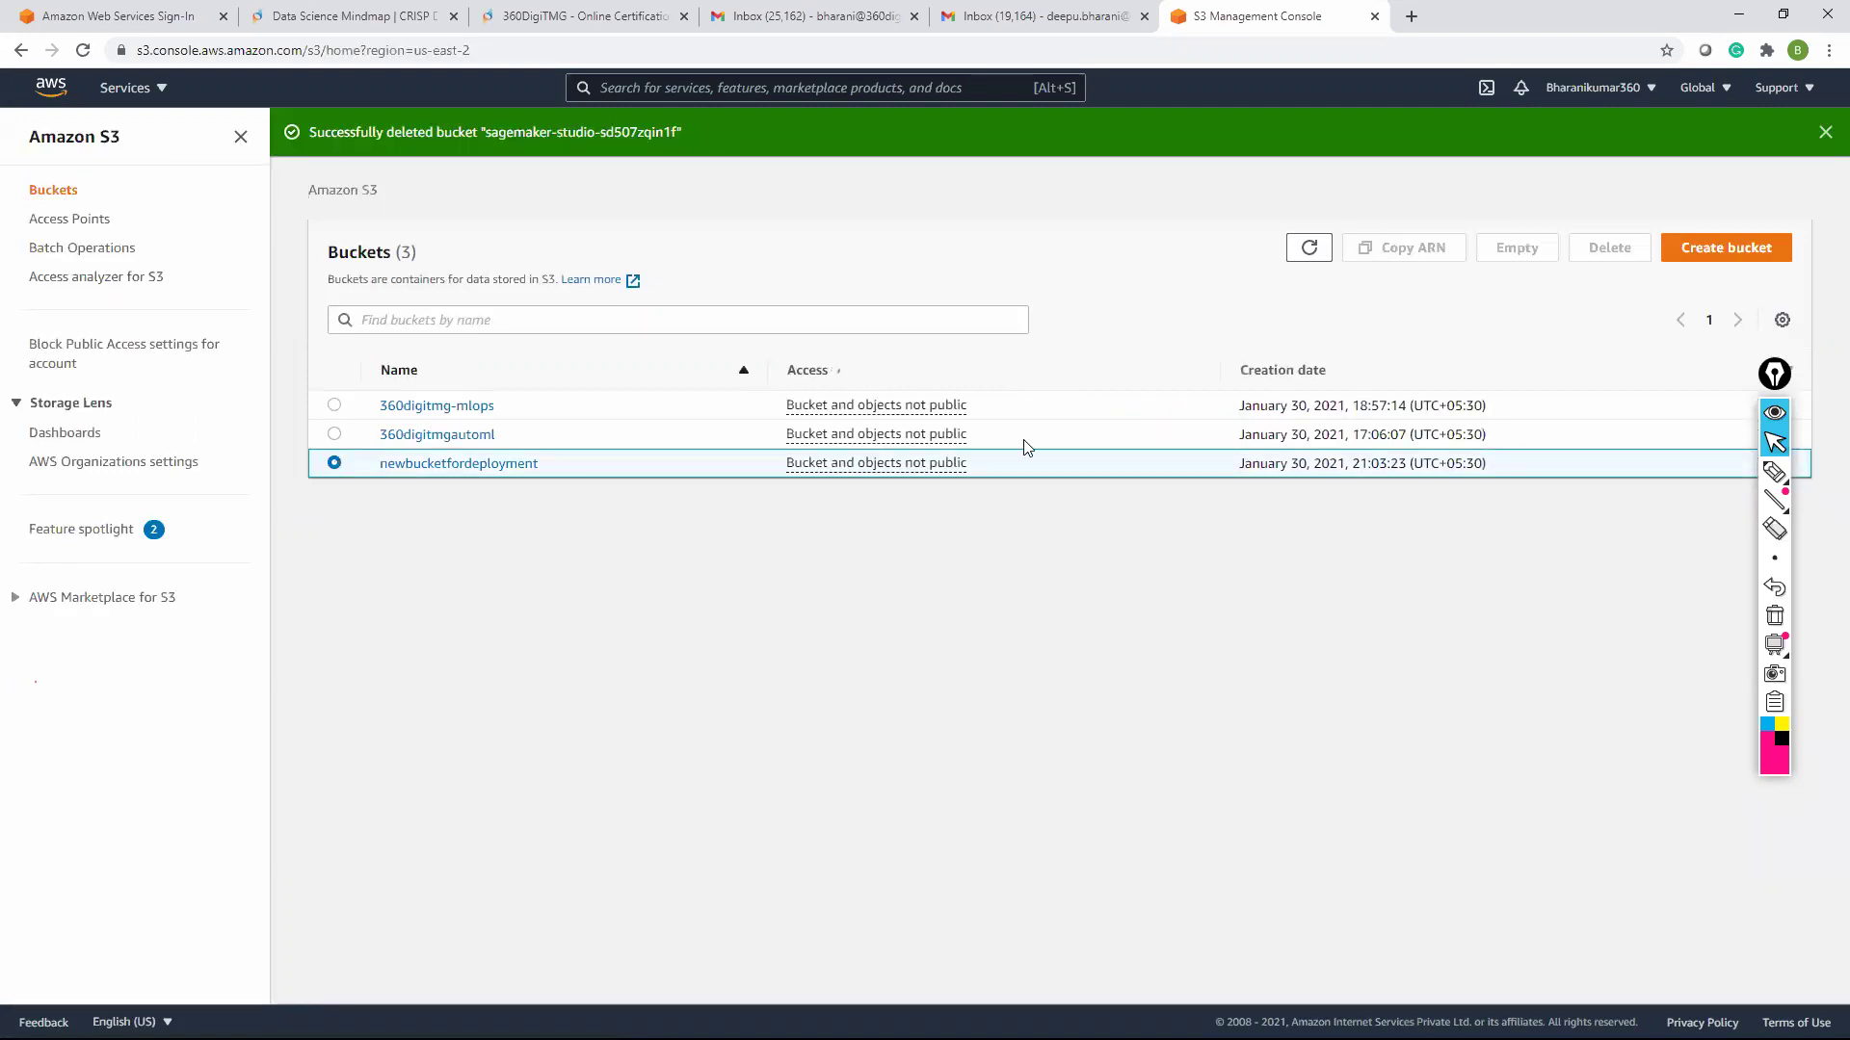
click(1528, 256)
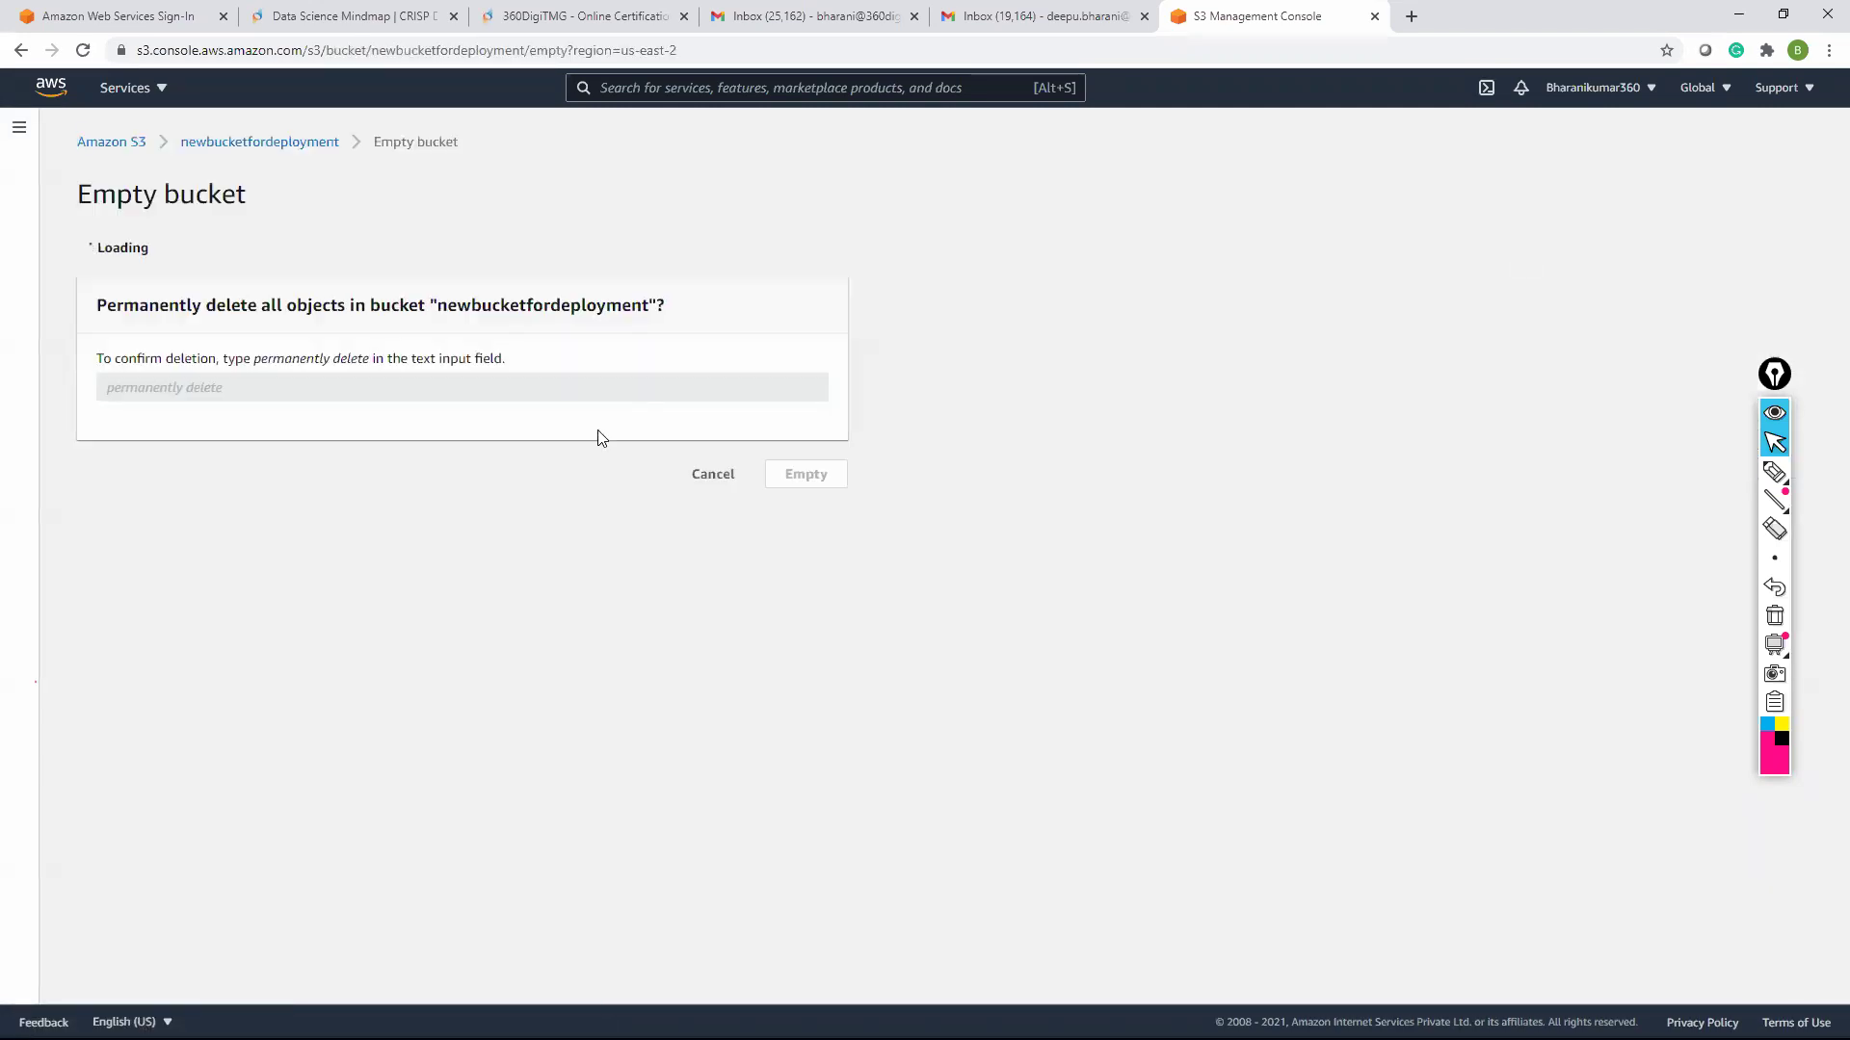
drag(254, 423, 371, 429)
key(ctrl+c)
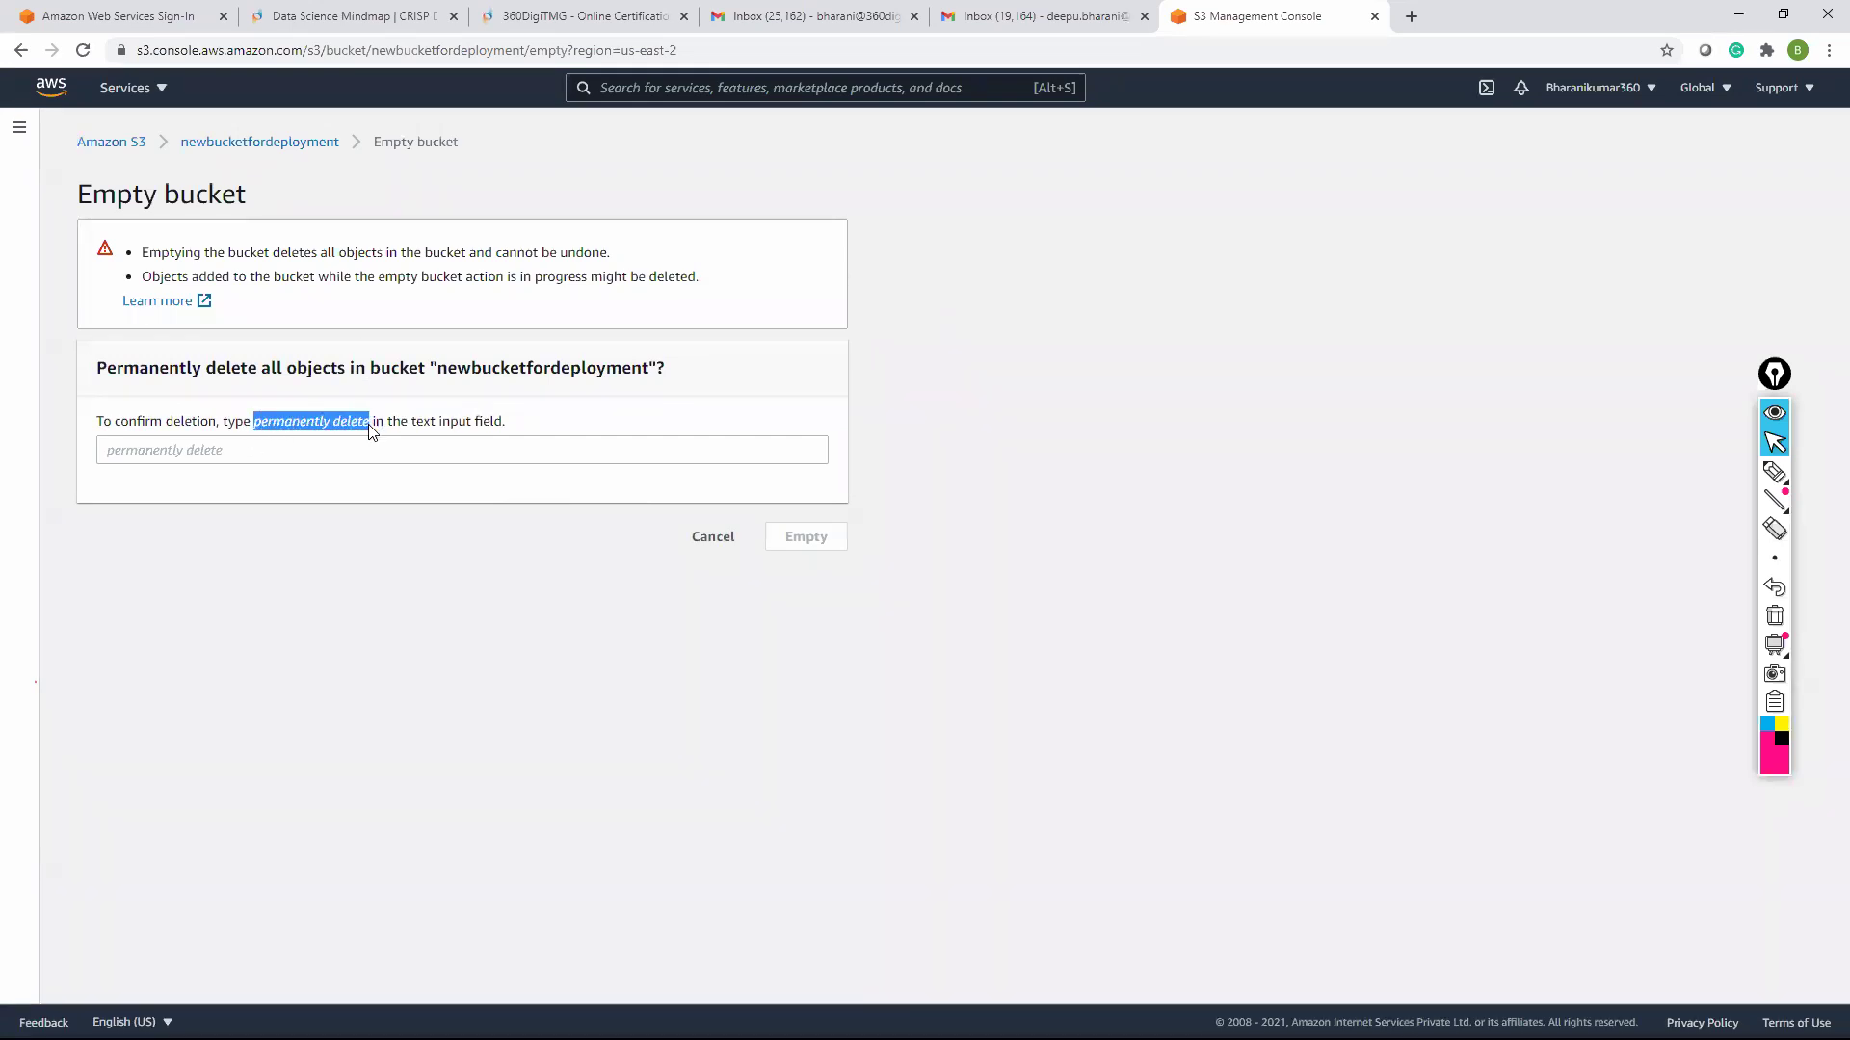
click(271, 446)
key(ctrl+v)
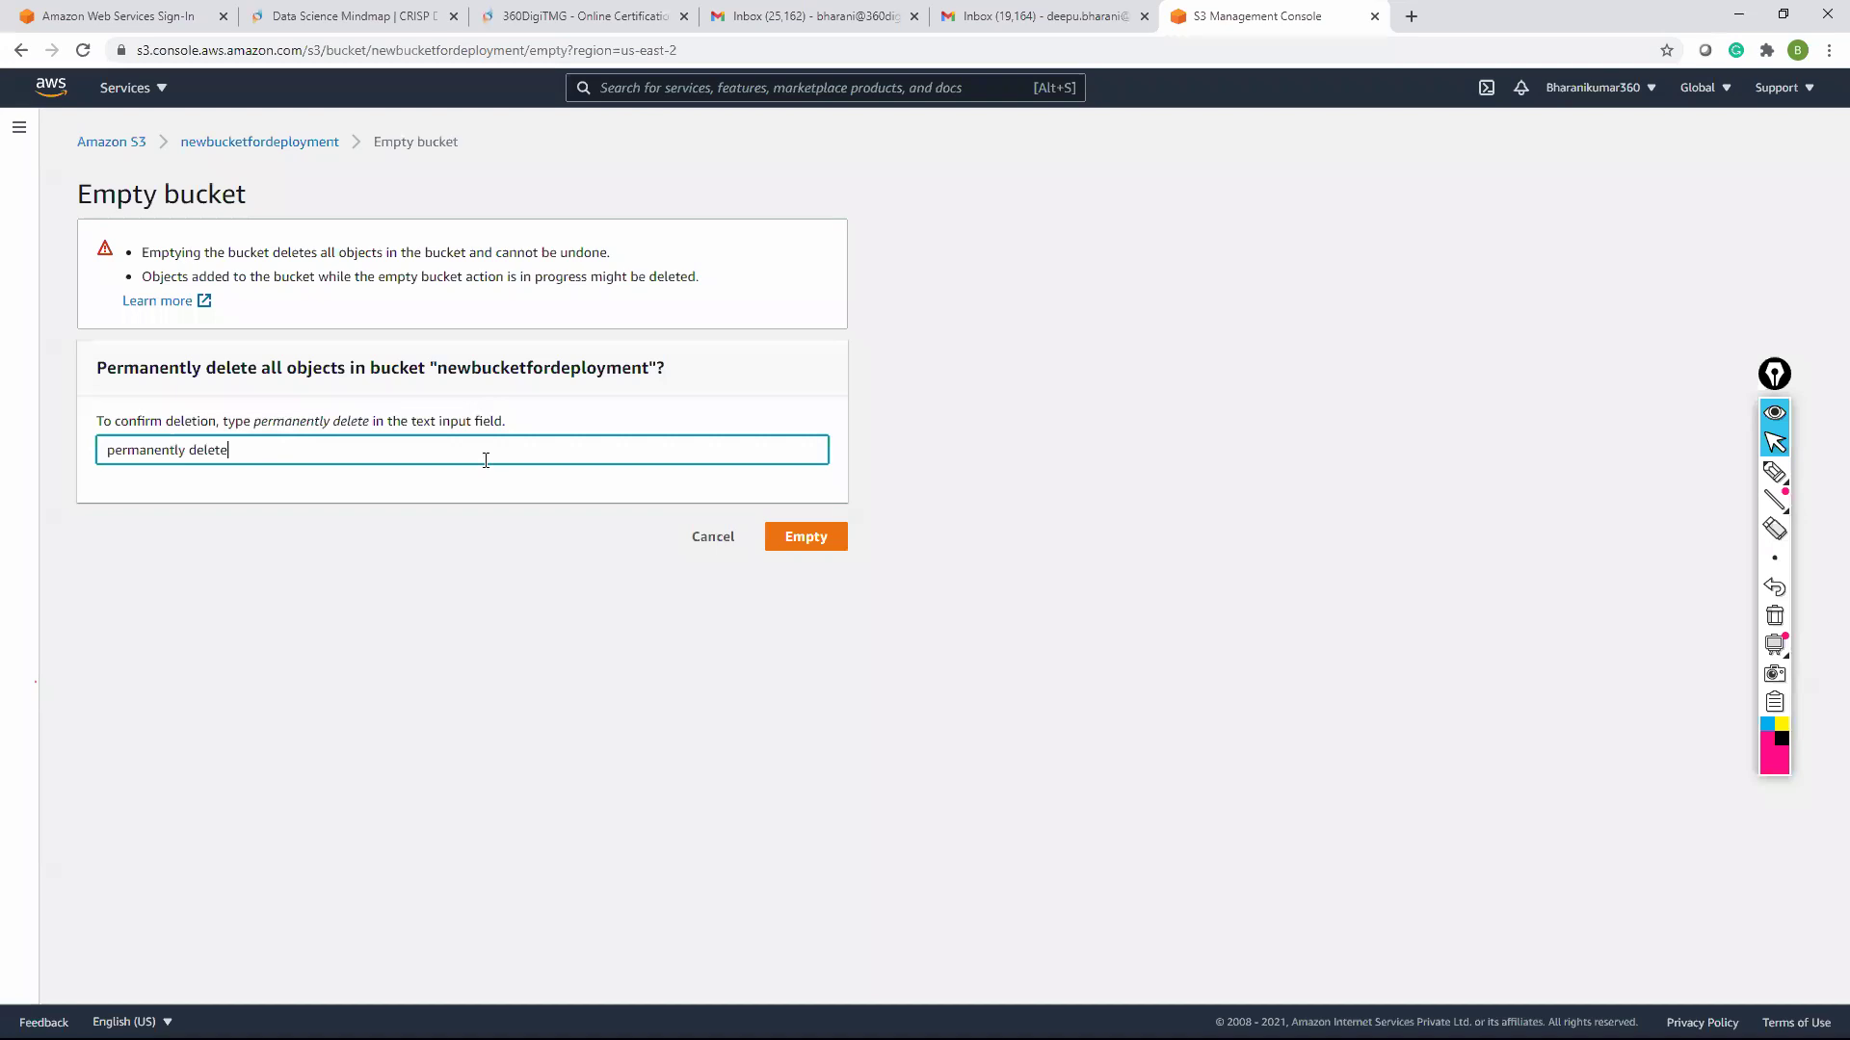
click(826, 535)
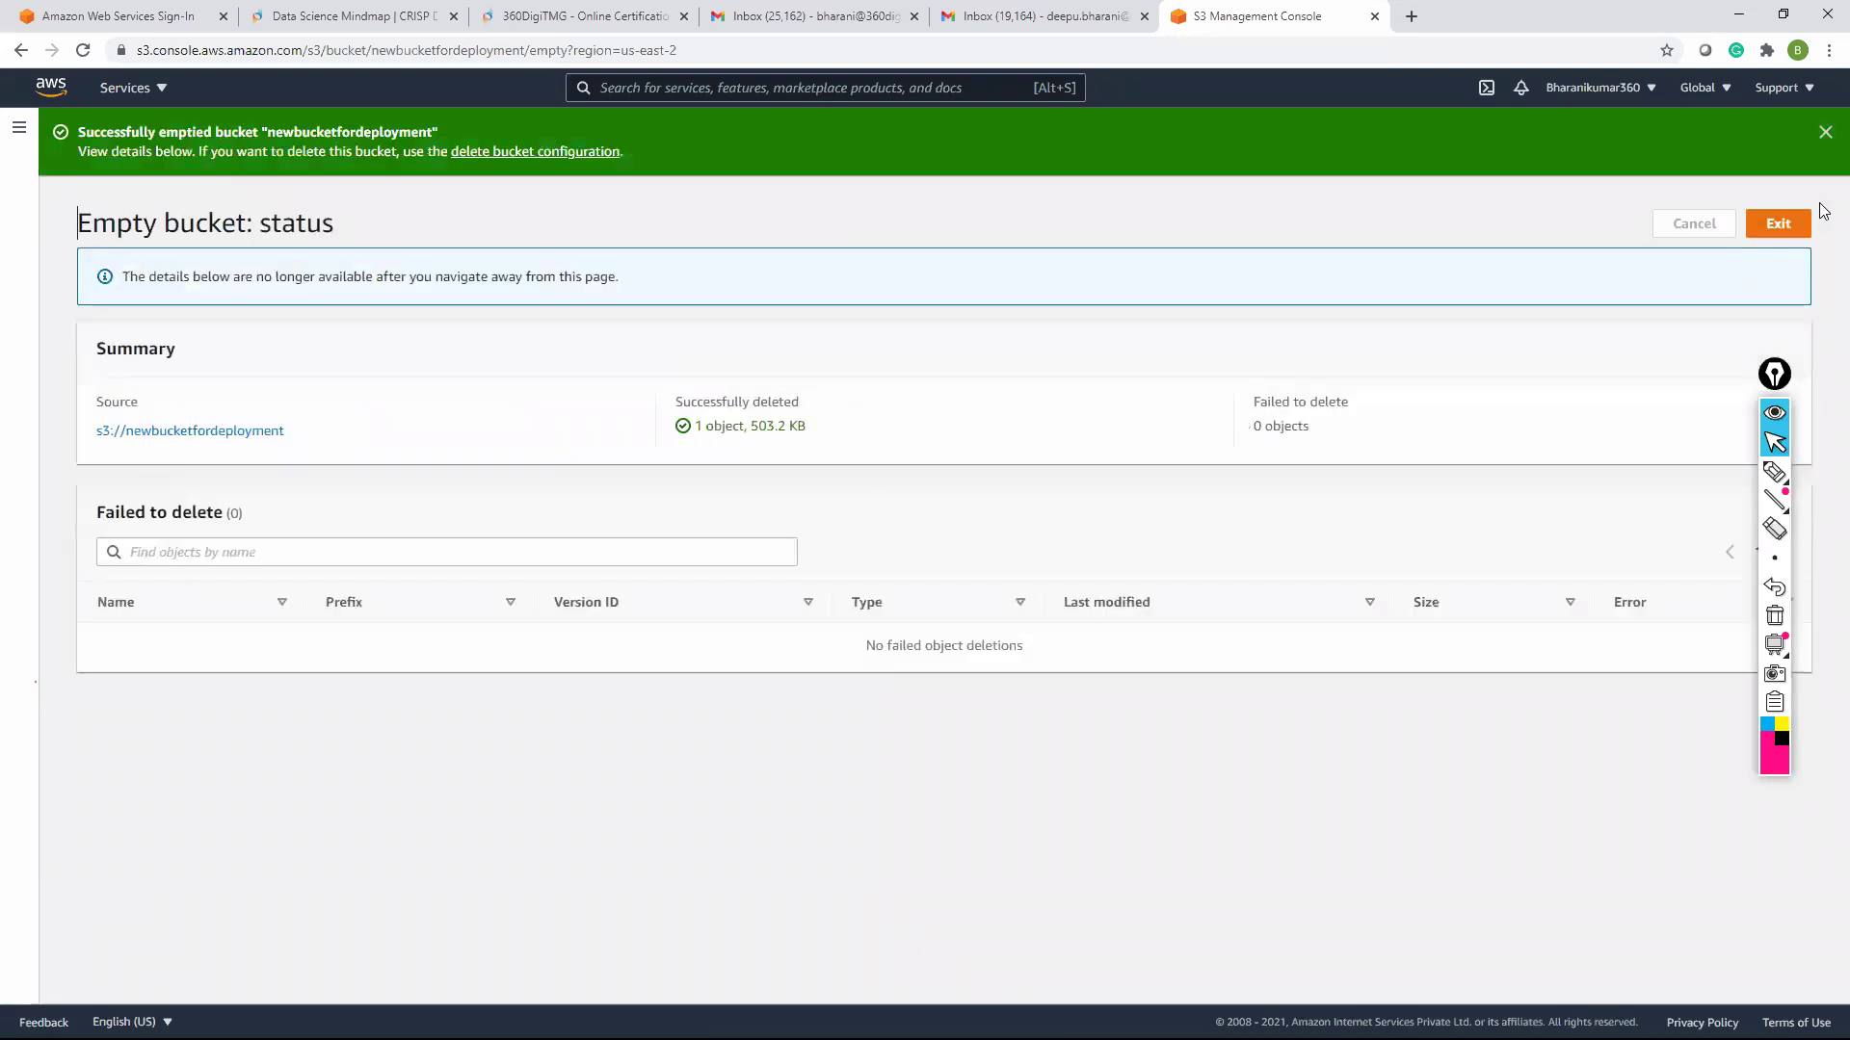
click(1779, 224)
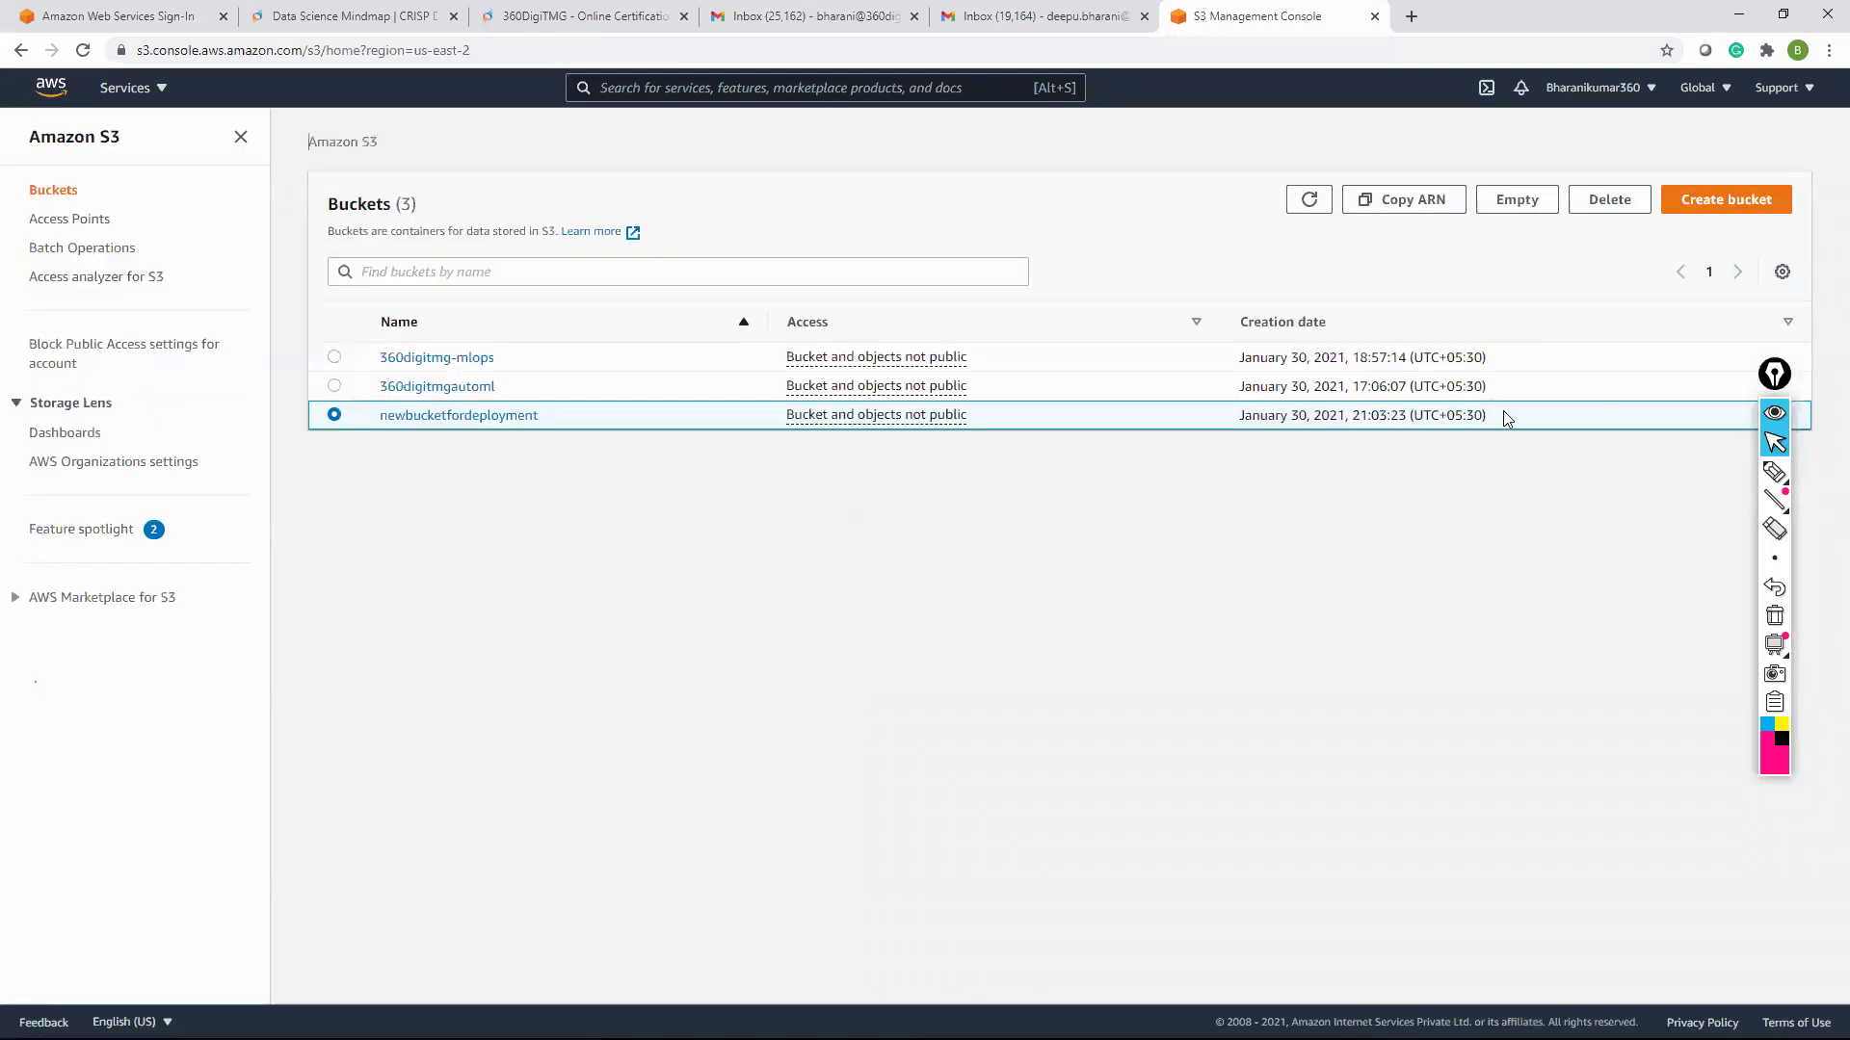
Delete the newbucketfordeployment bucket, confirming with its name
click(1609, 199)
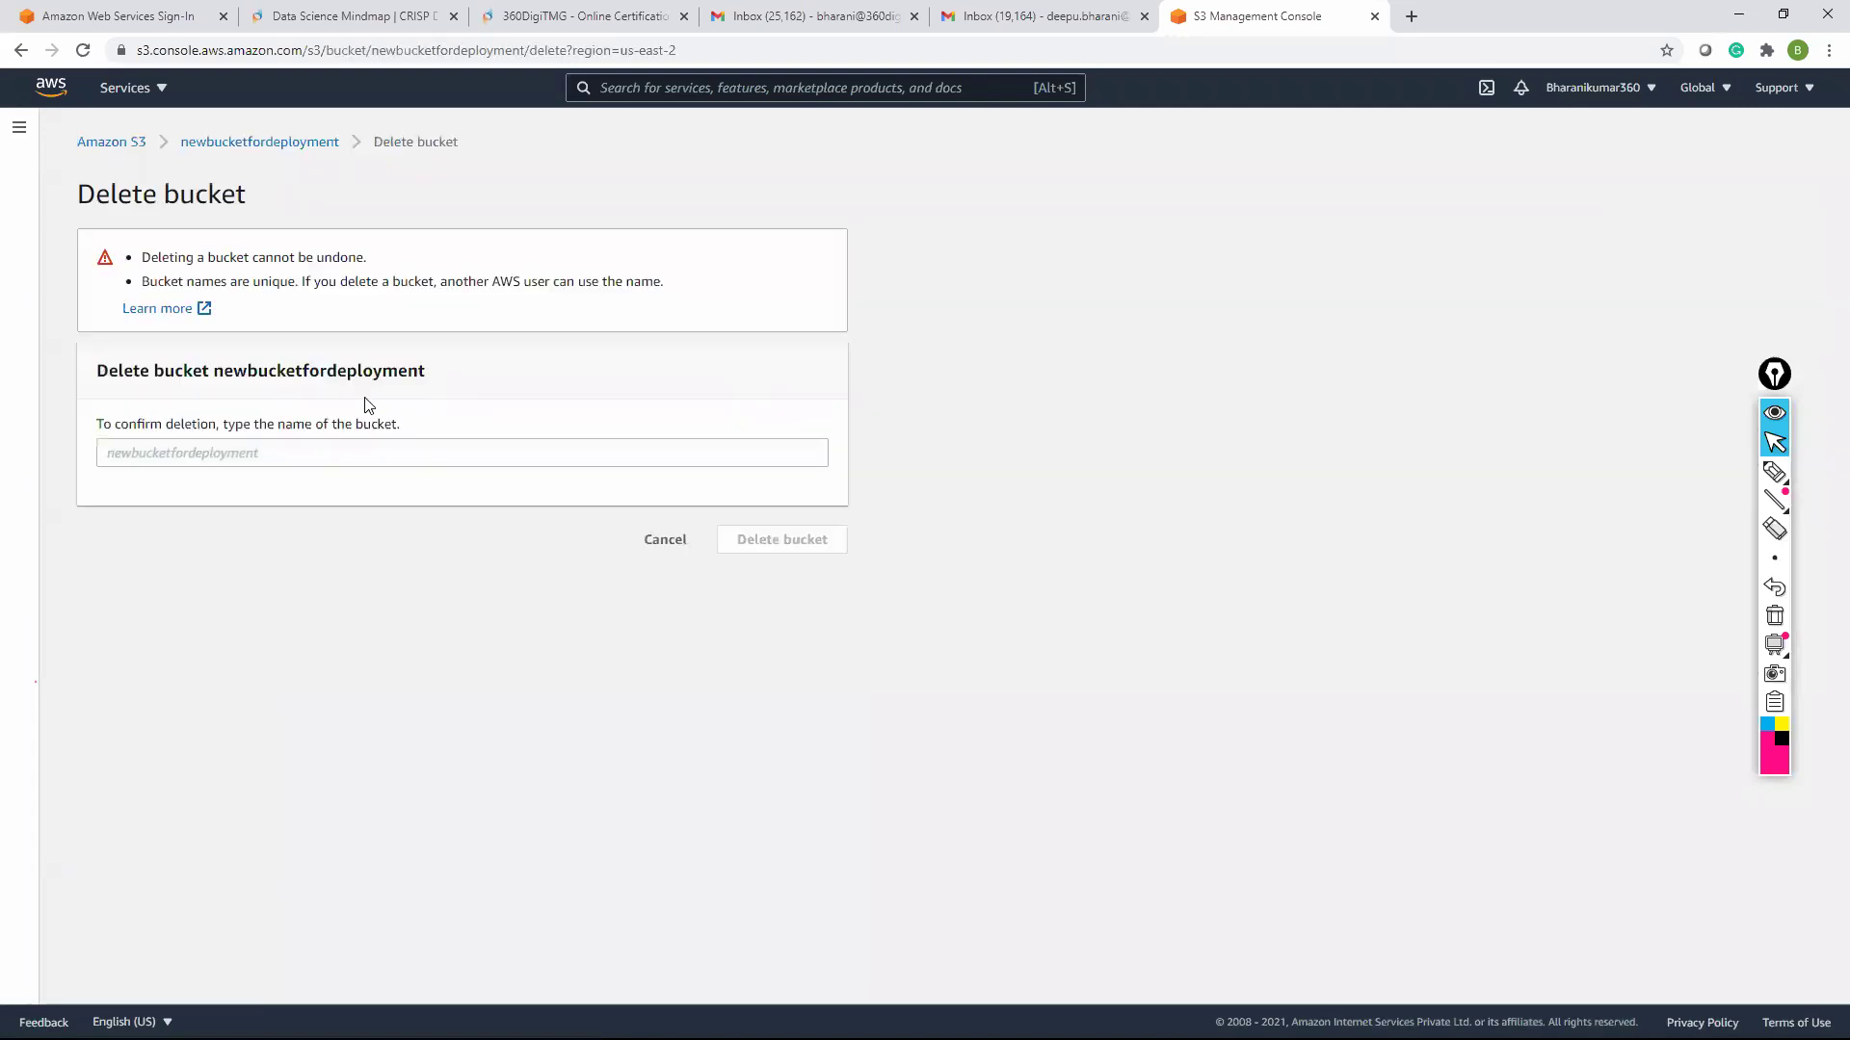
drag(214, 371, 441, 367)
key(ctrl+c)
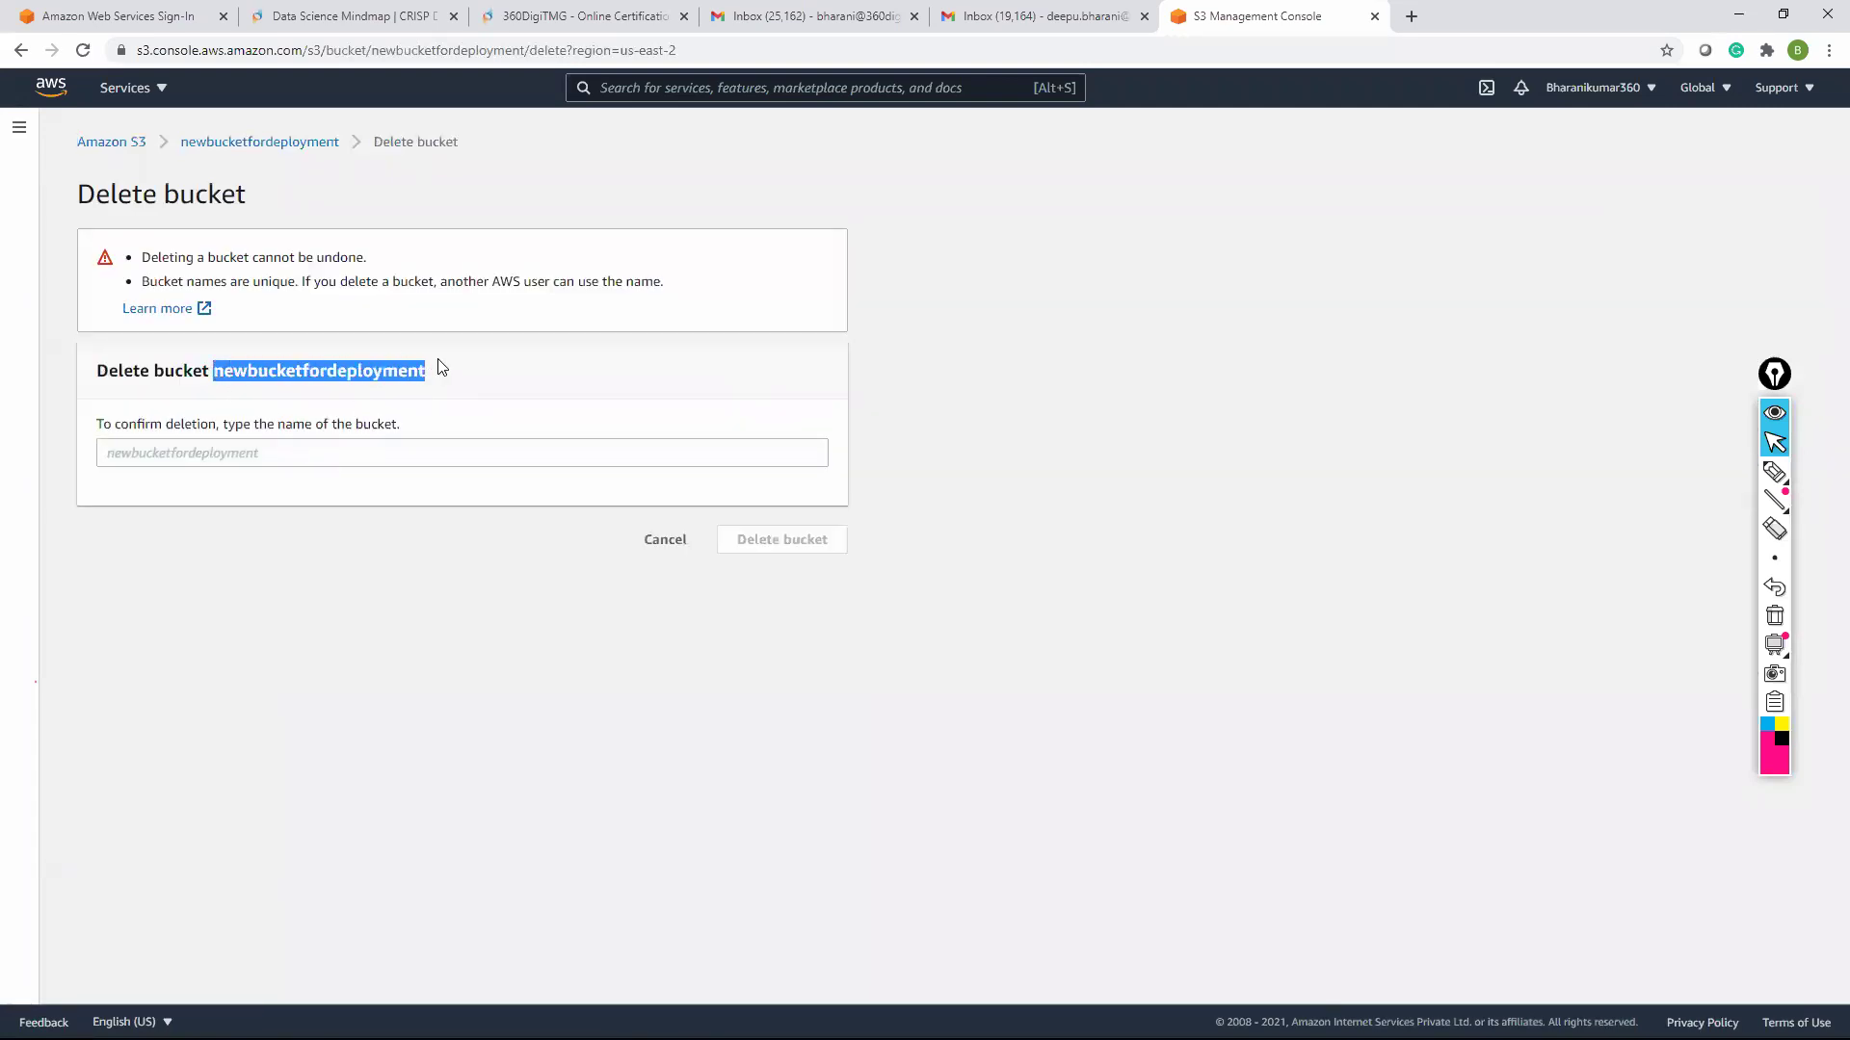
click(249, 456)
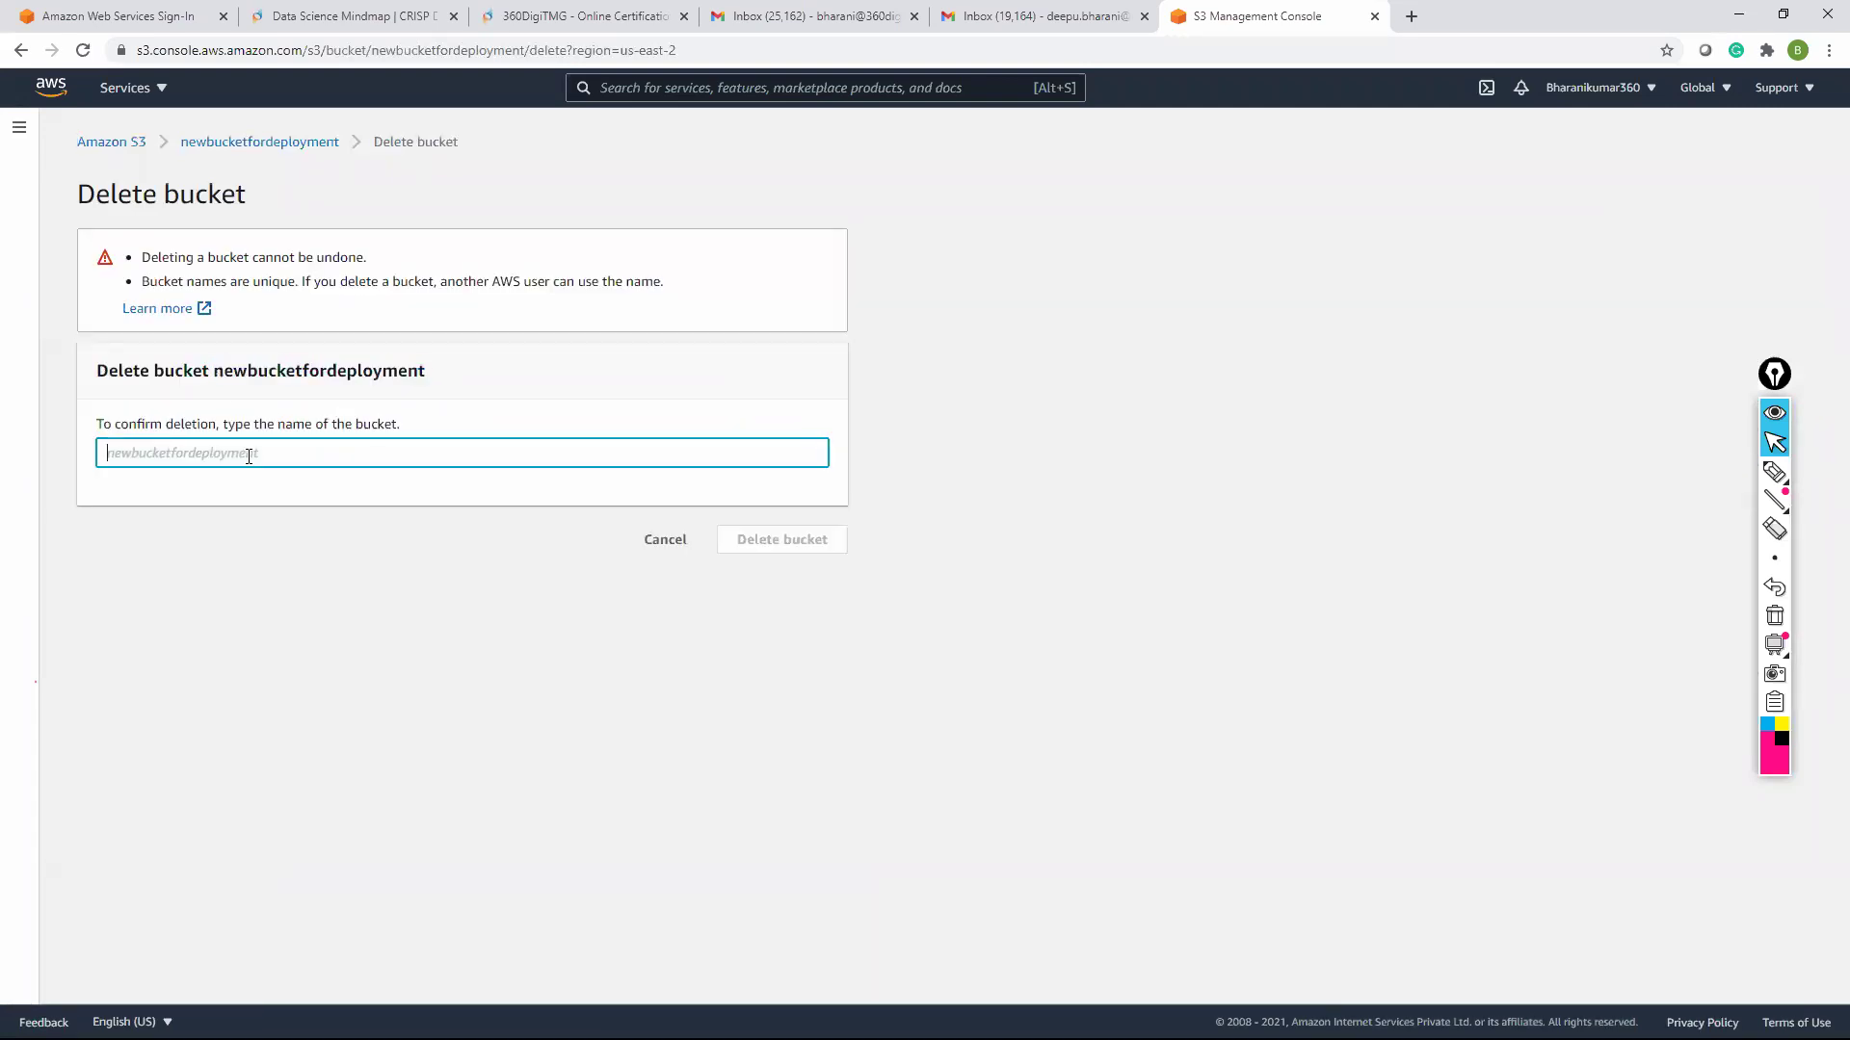
key(ctrl+v)
click(806, 540)
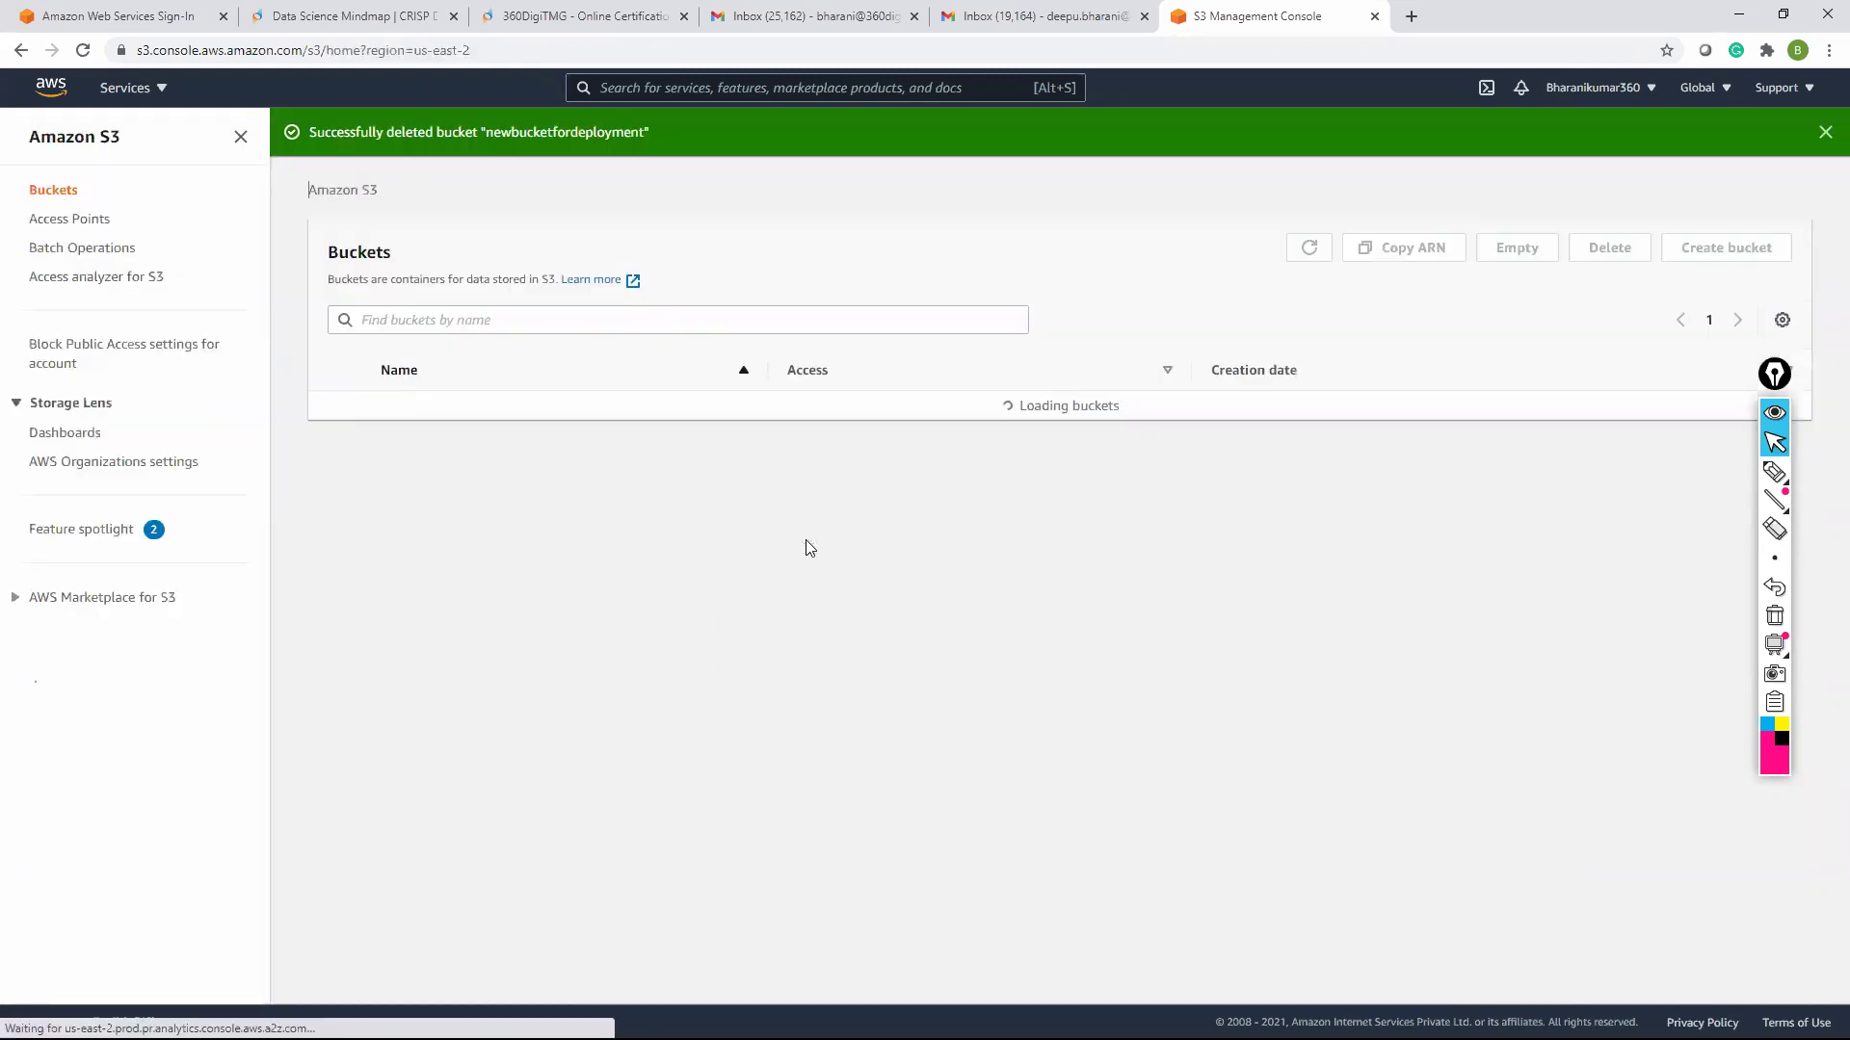
Try to empty the 360digitmgautoml bucket with the confirmation "permanently delete", and exit to the bucket list while the action is in progress
click(334, 434)
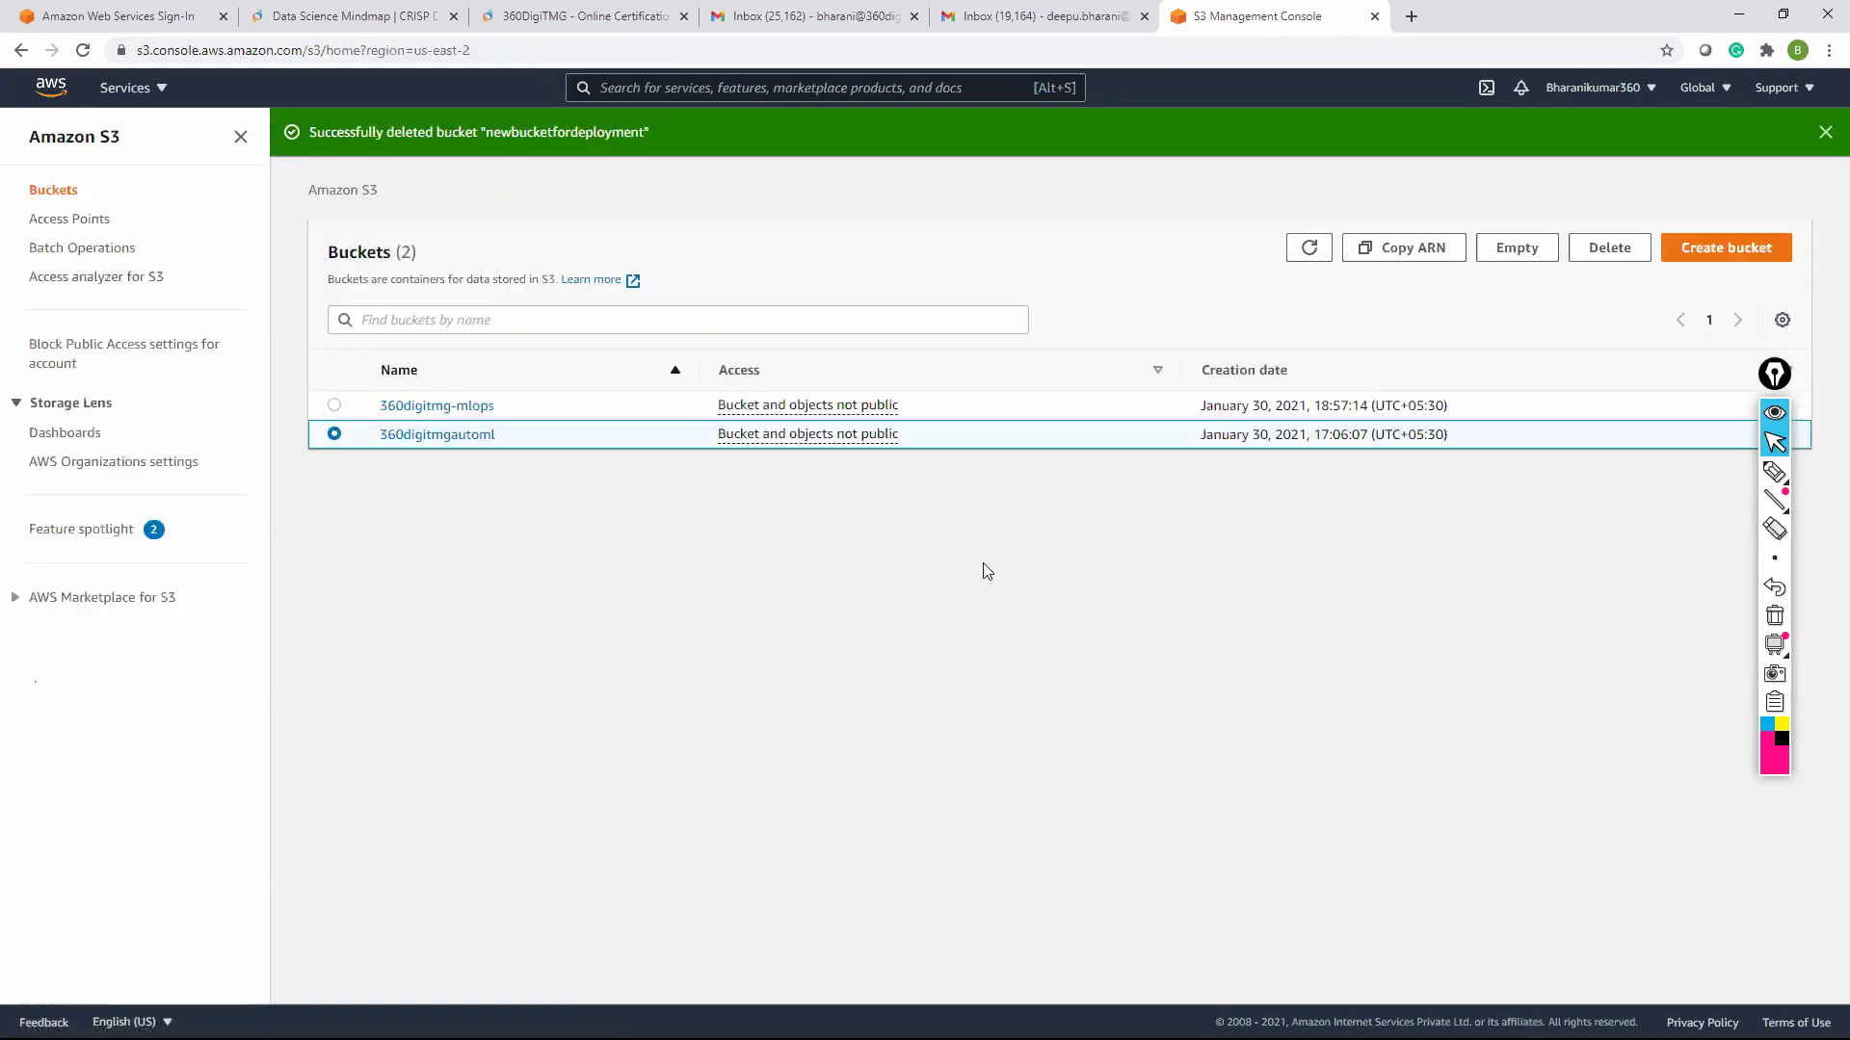
click(1517, 248)
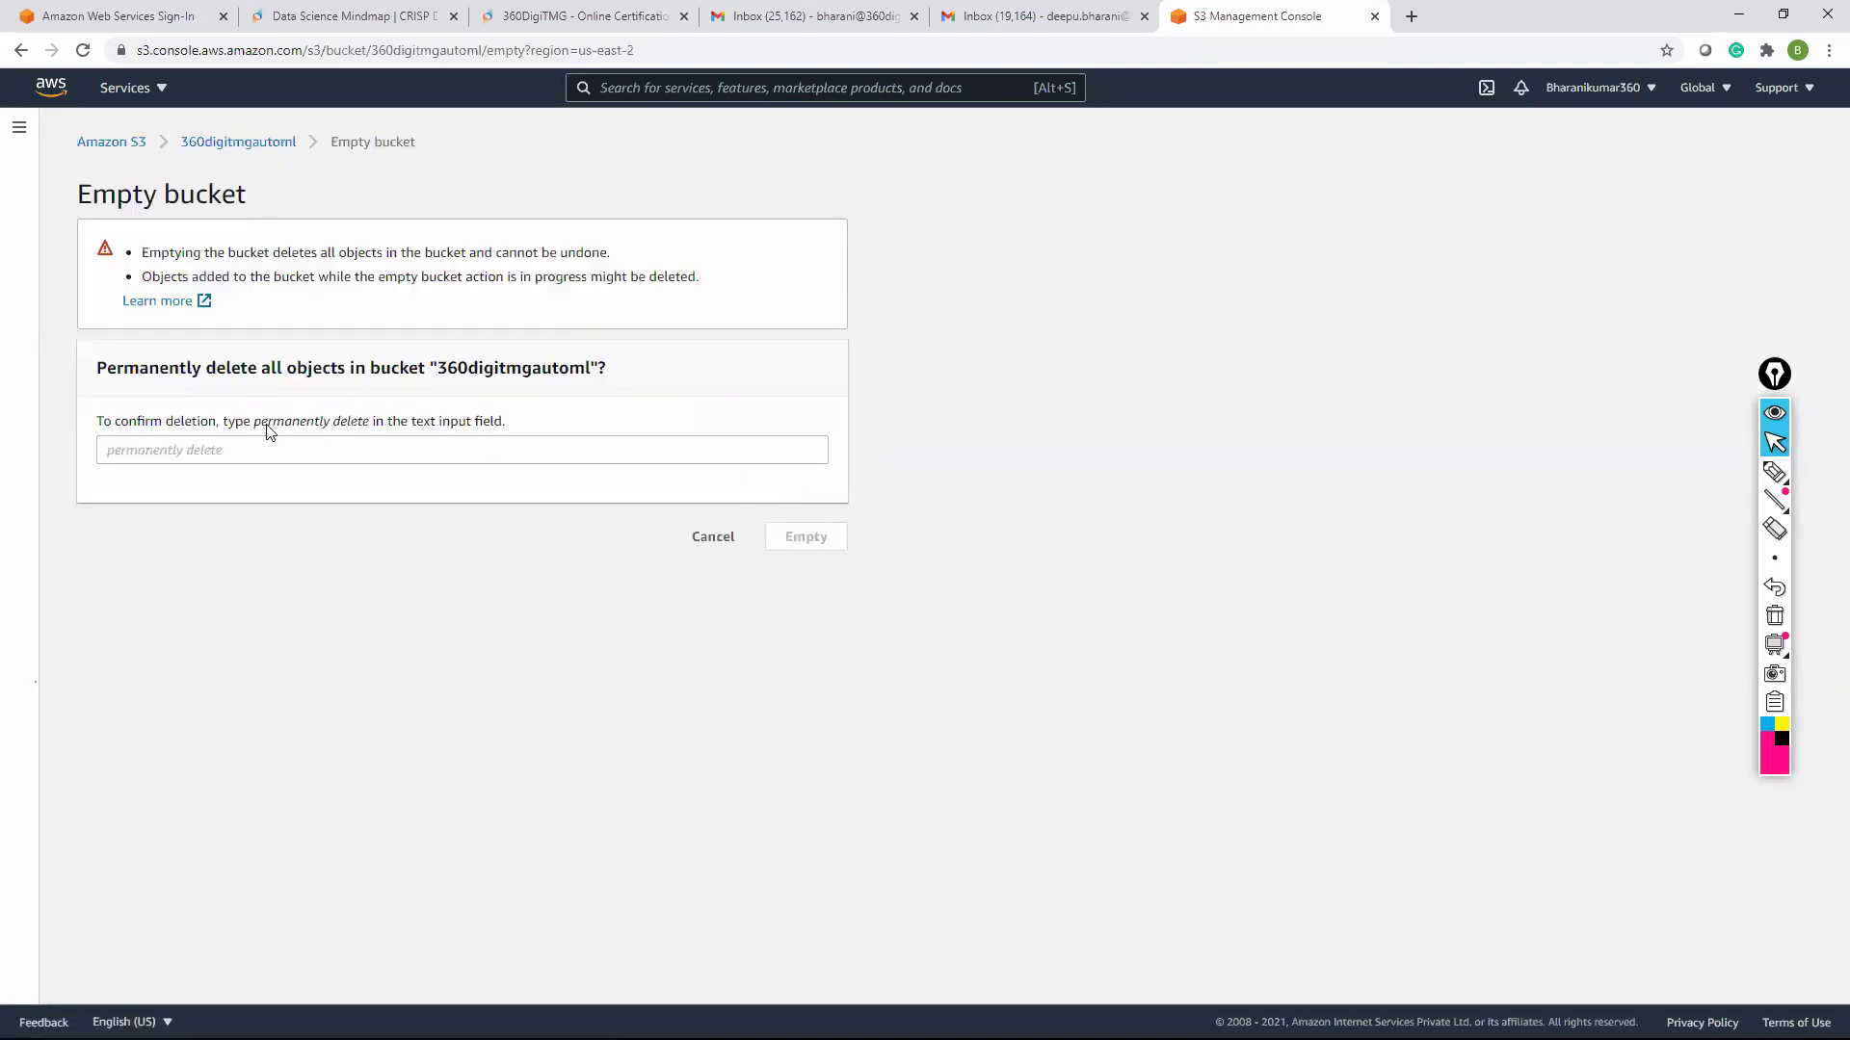
drag(254, 422, 374, 433)
key(ctrl+c)
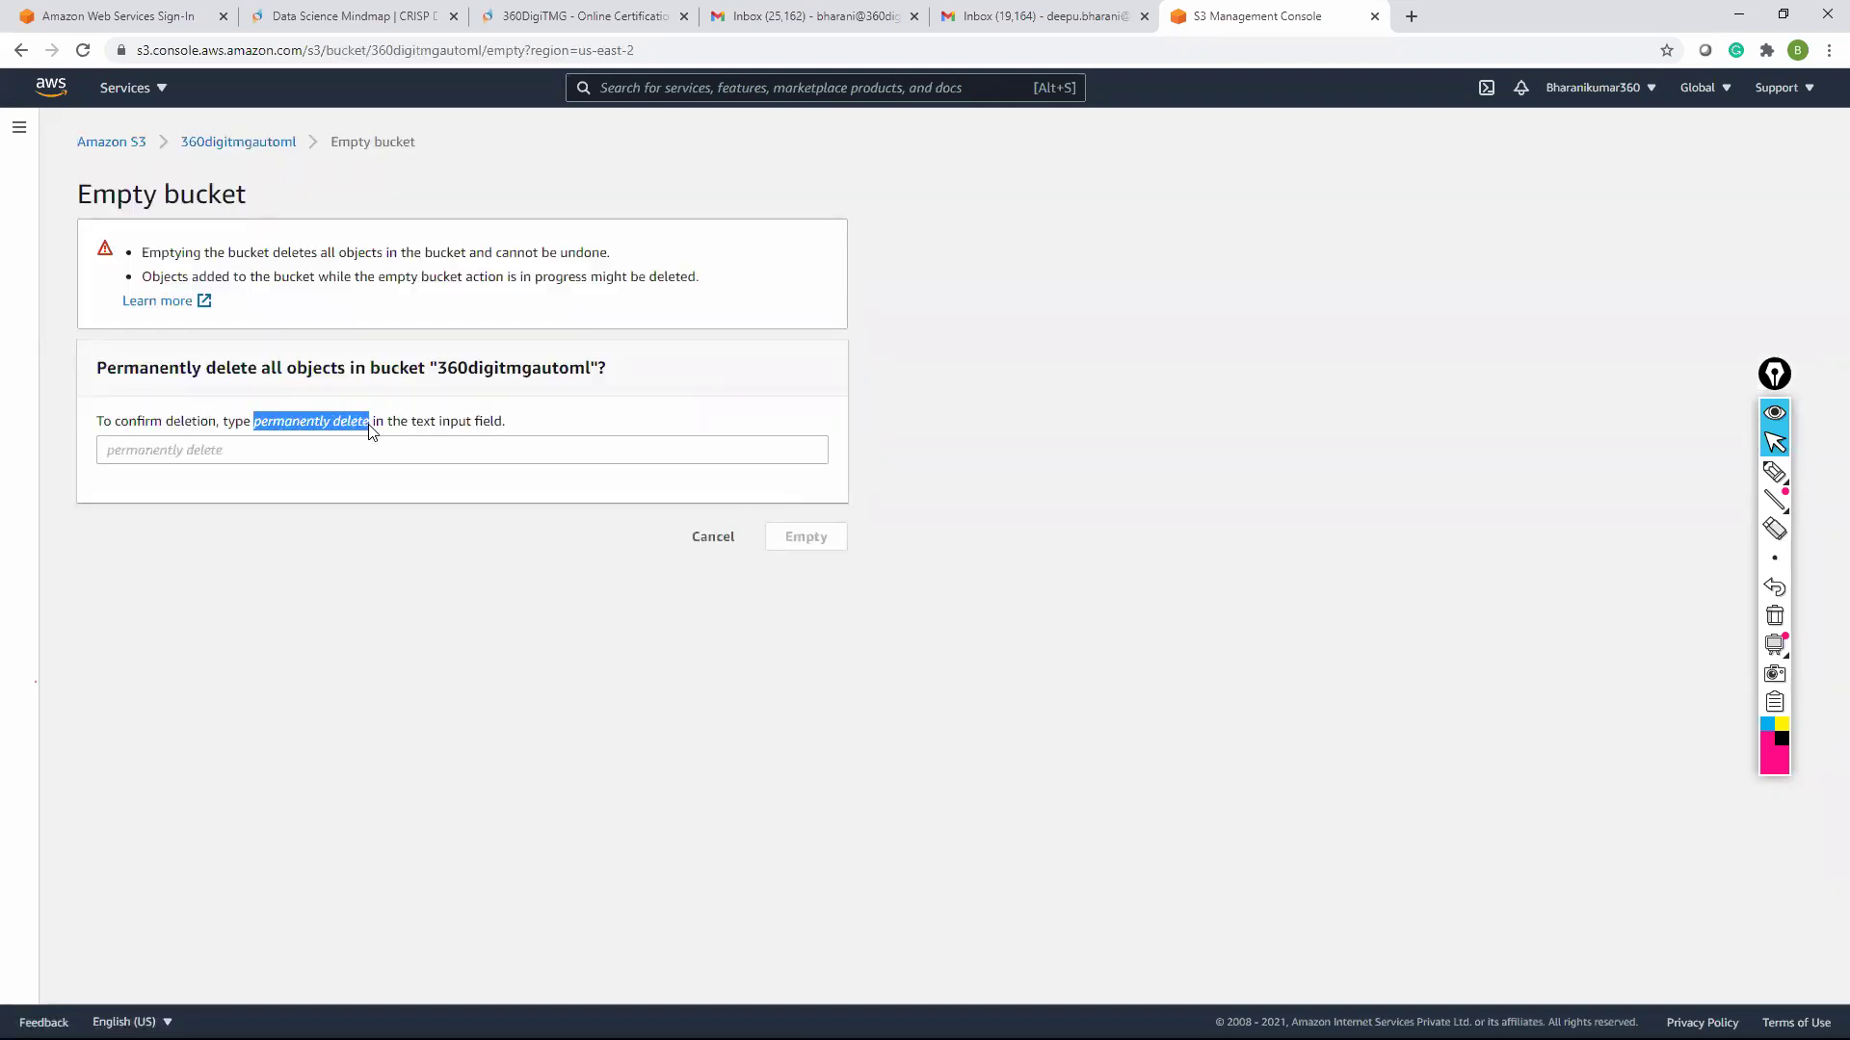
click(275, 447)
key(ctrl+v)
click(800, 537)
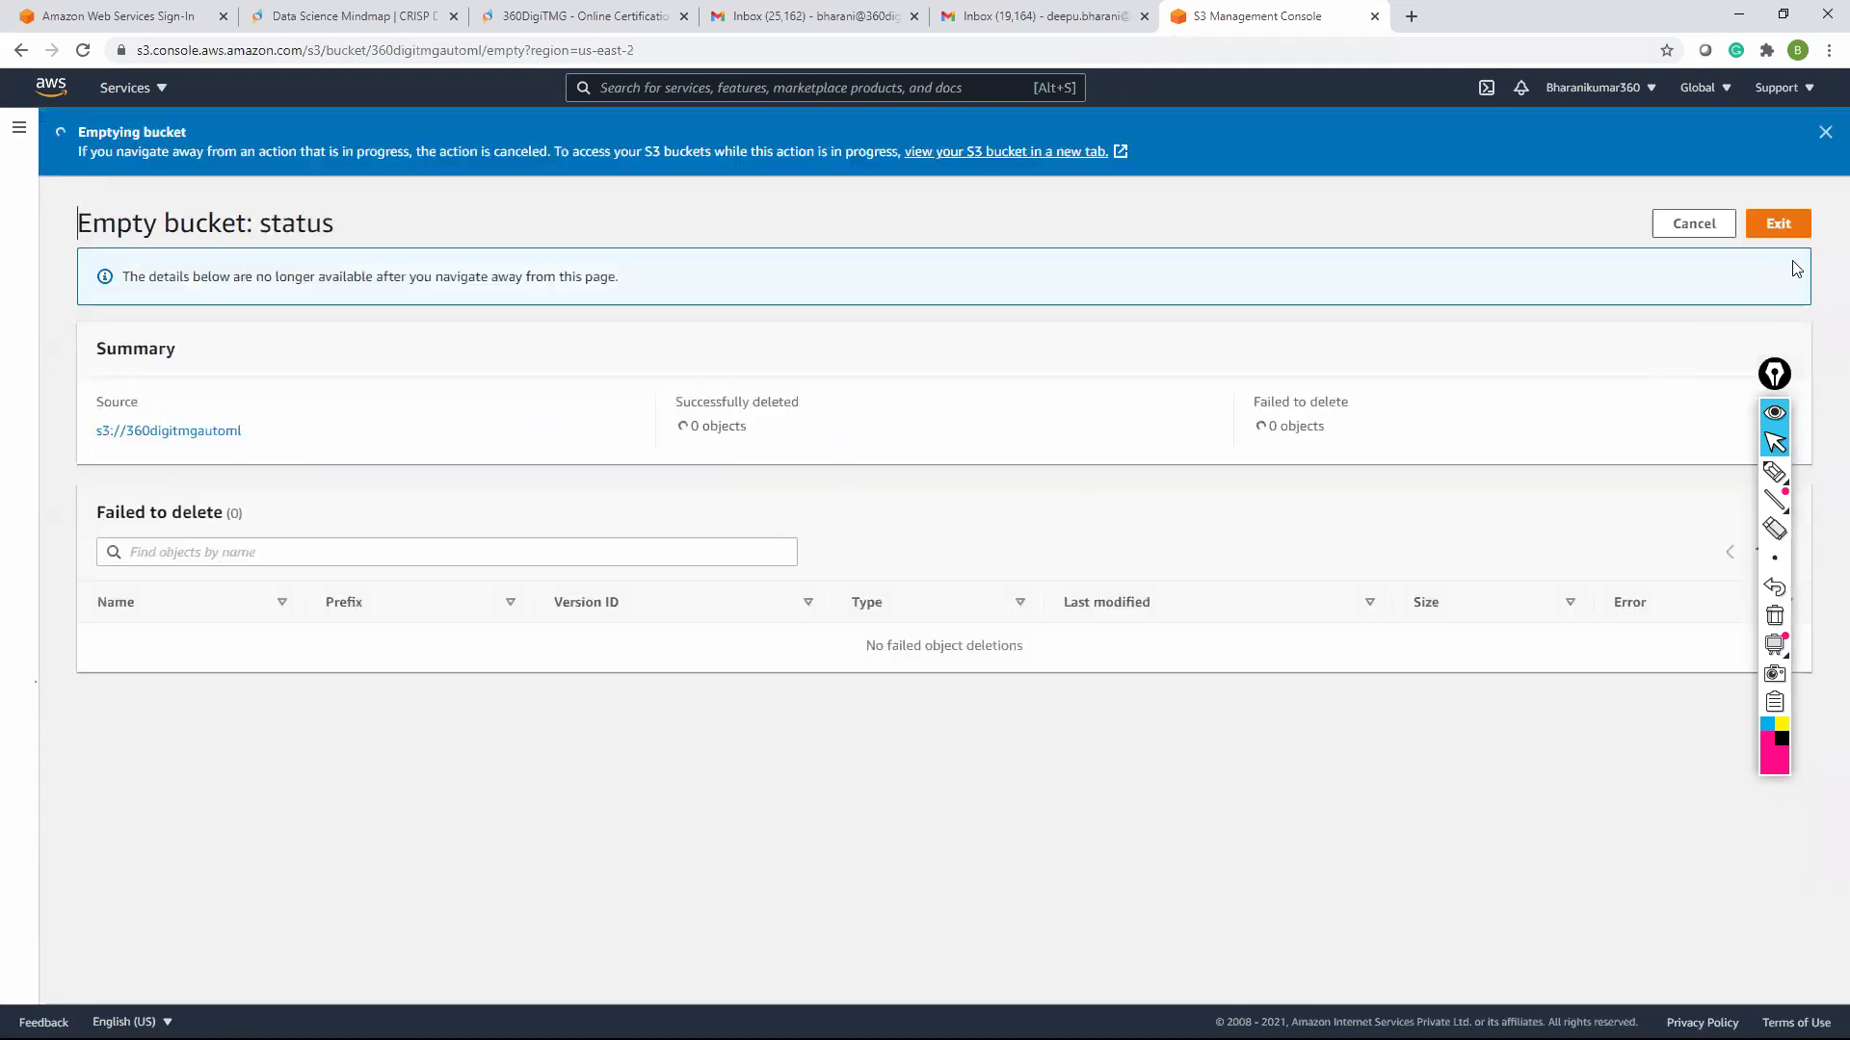
click(1791, 226)
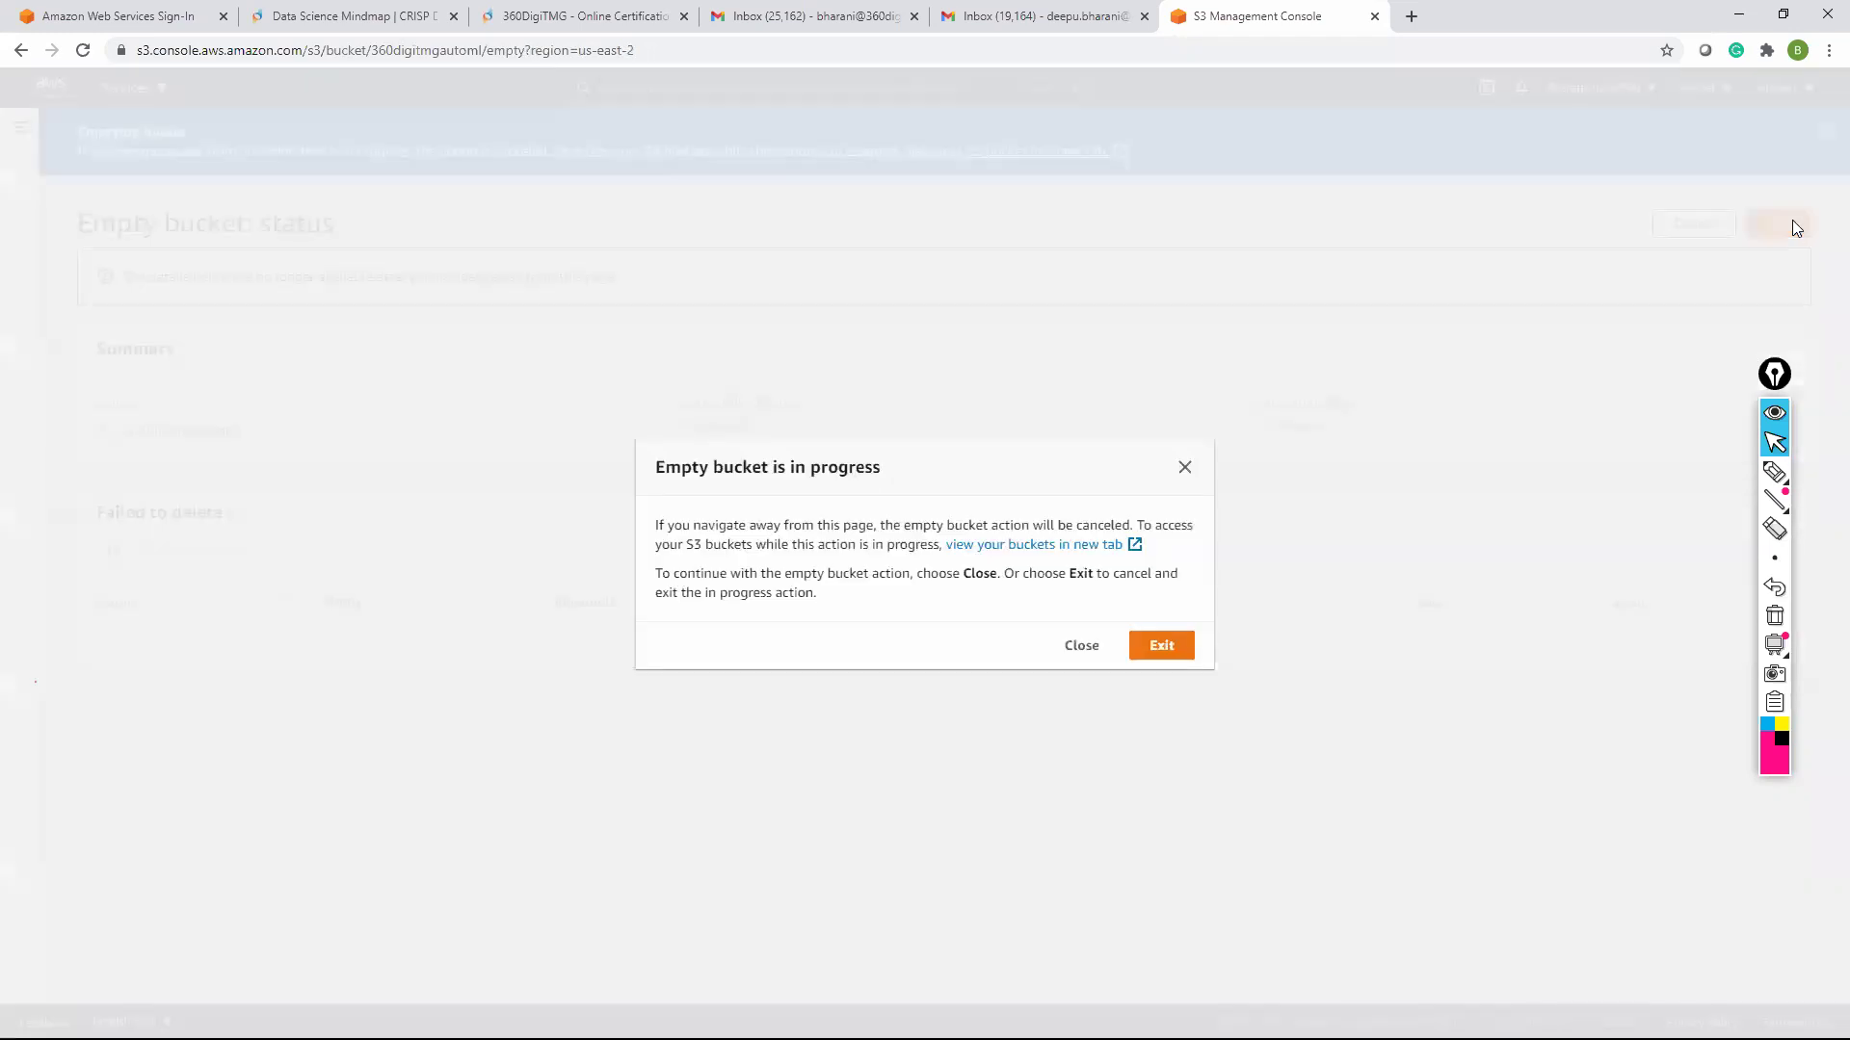
click(1171, 647)
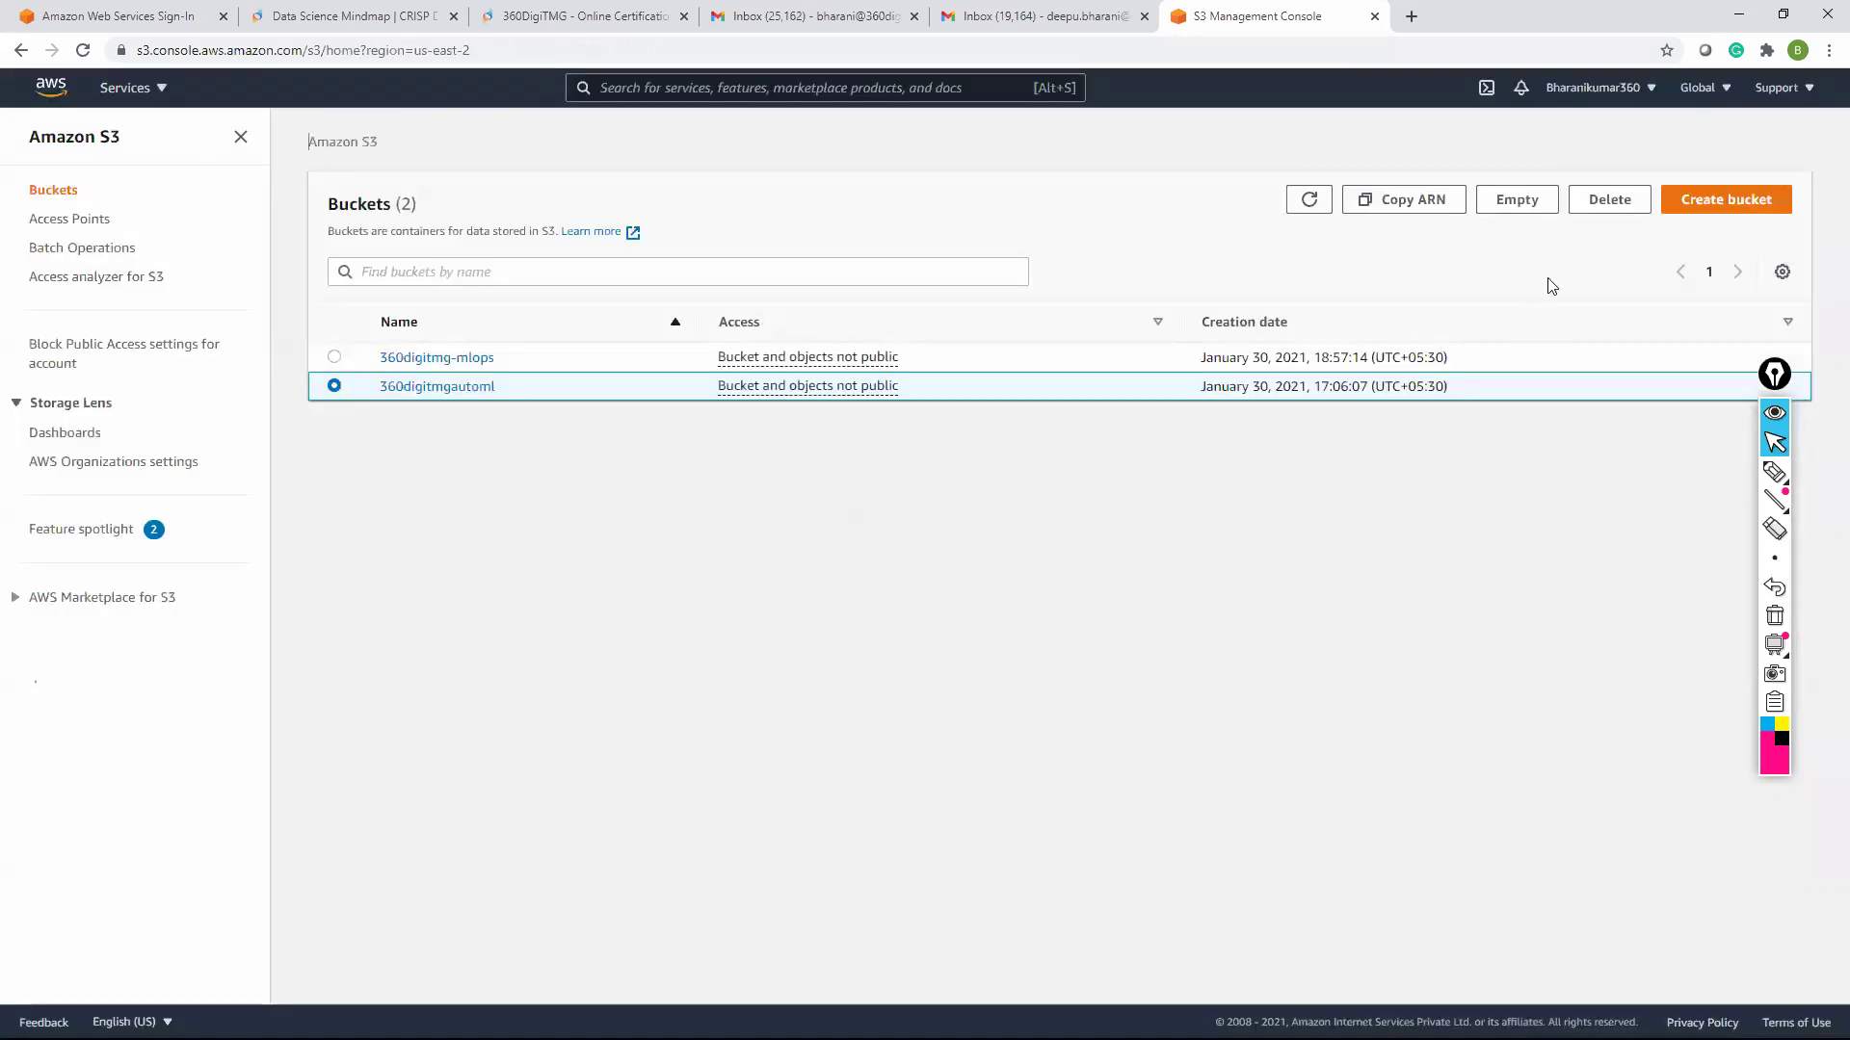
Empty the 360digitmgautoml bucket, confirming with "permanently delete", and return to the bucket list
click(1538, 205)
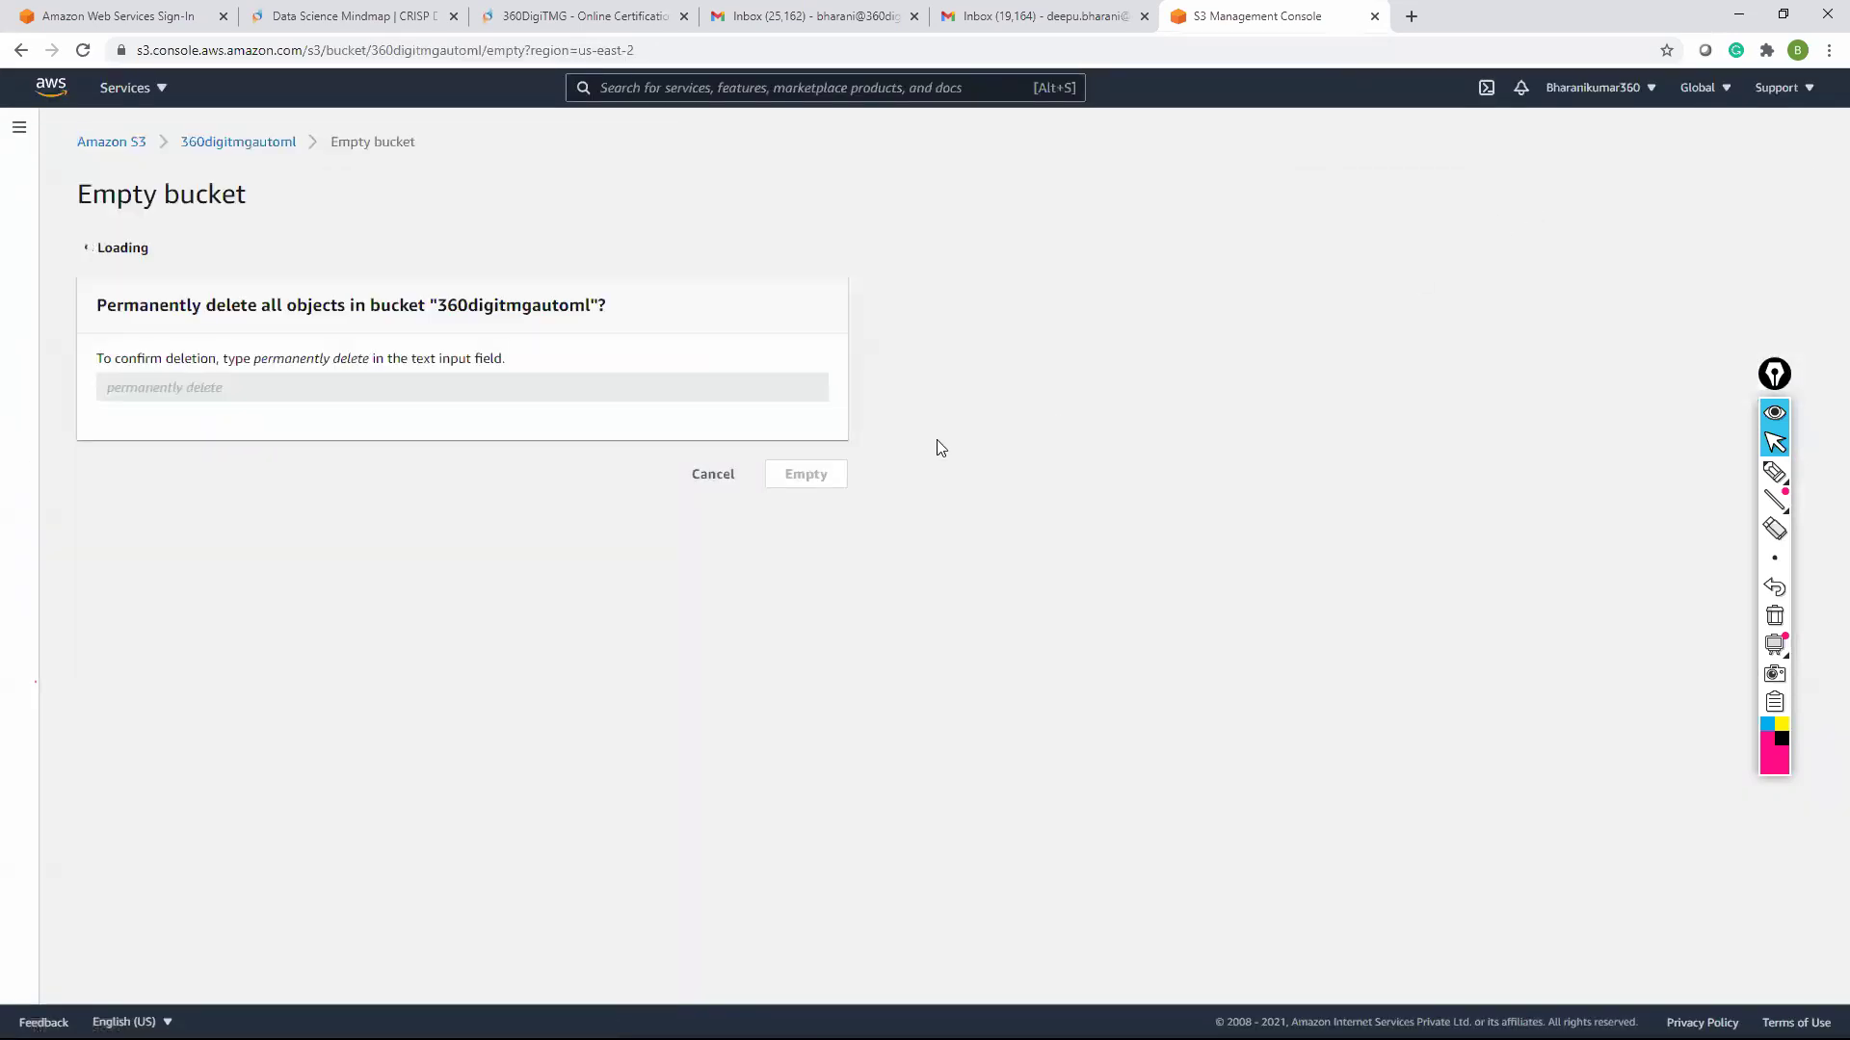
click(321, 456)
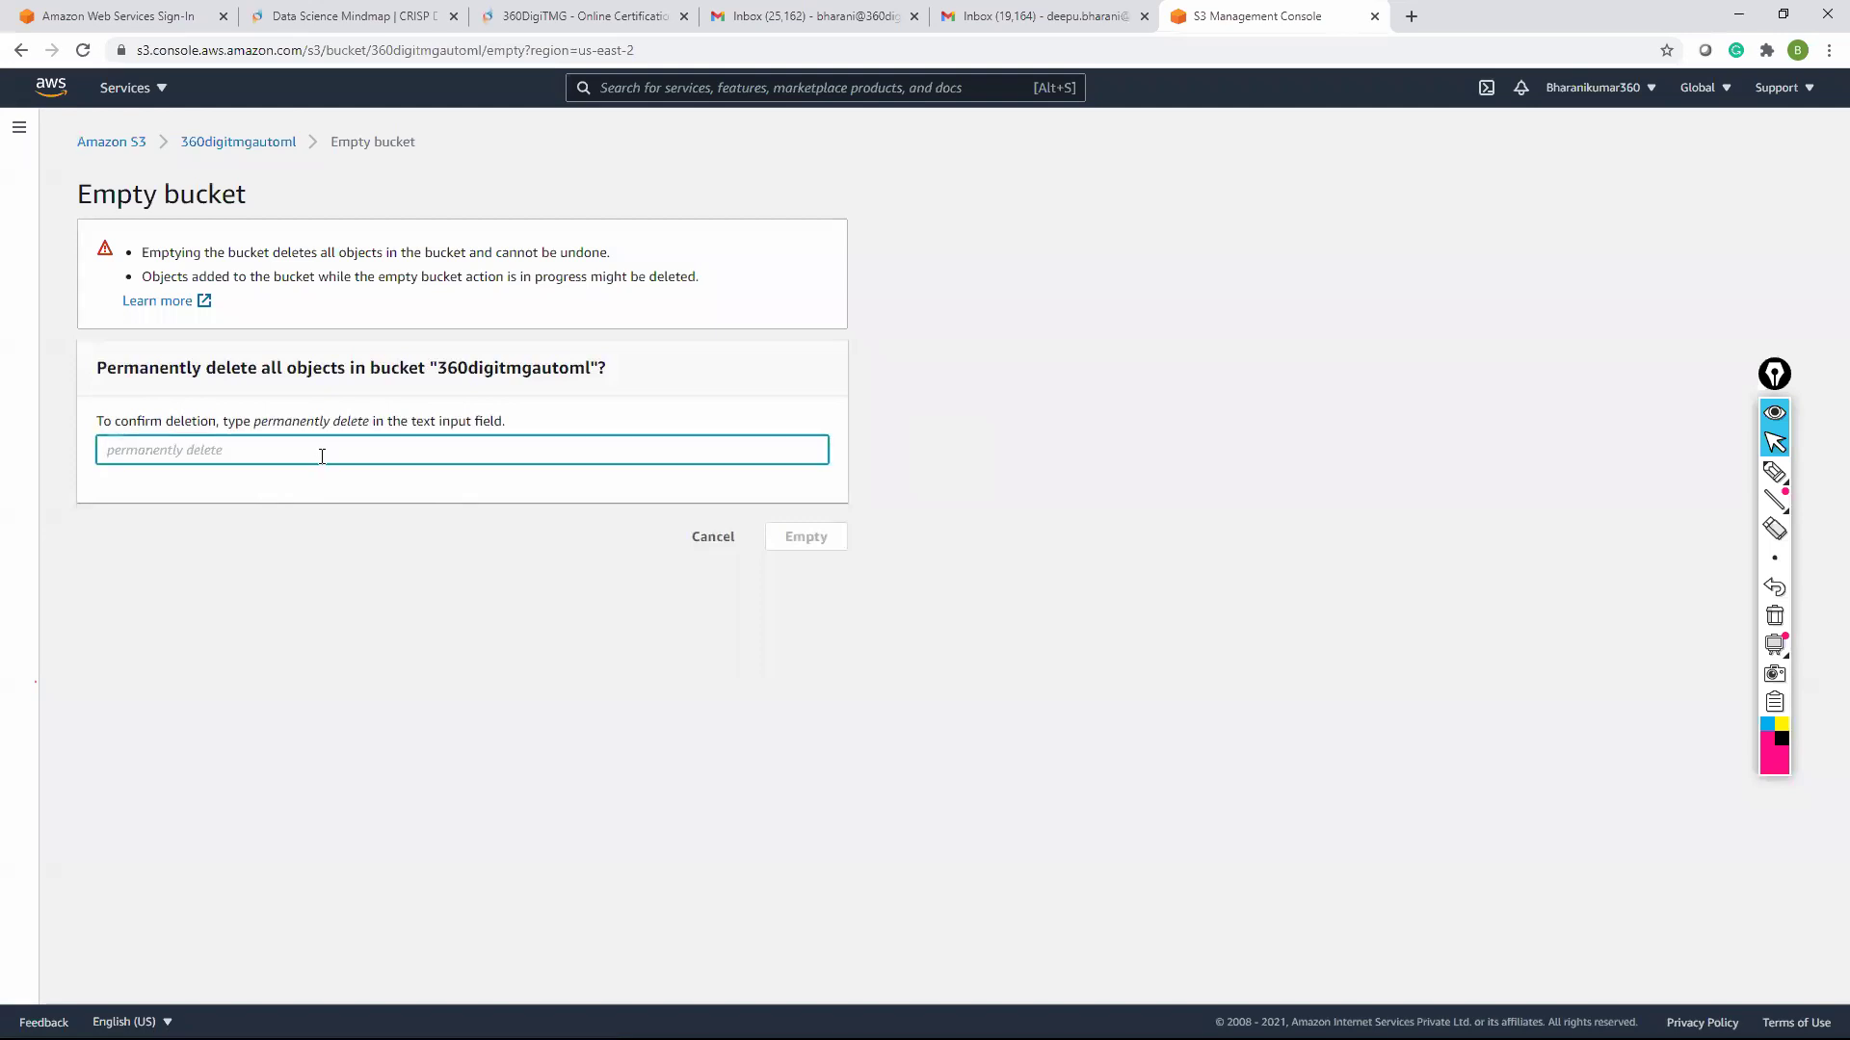
drag(261, 423, 378, 427)
key(ctrl+c)
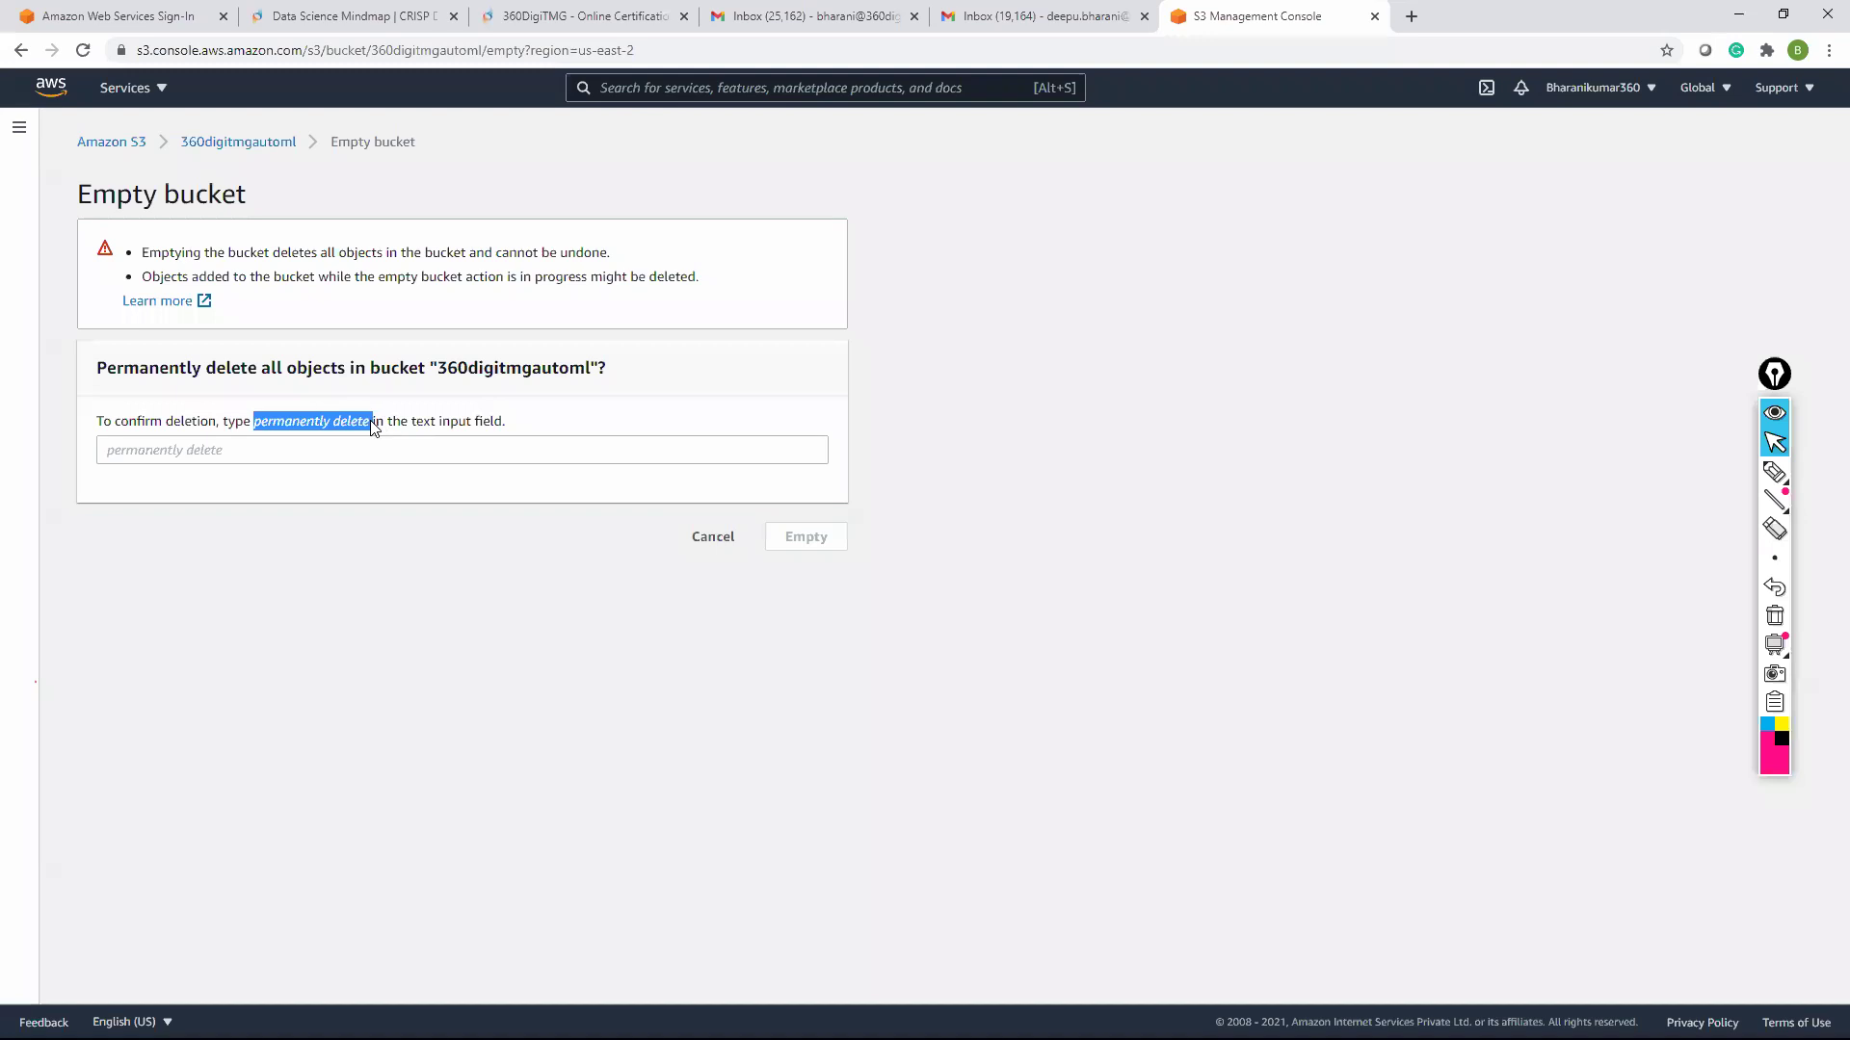
click(355, 447)
key(ctrl+v)
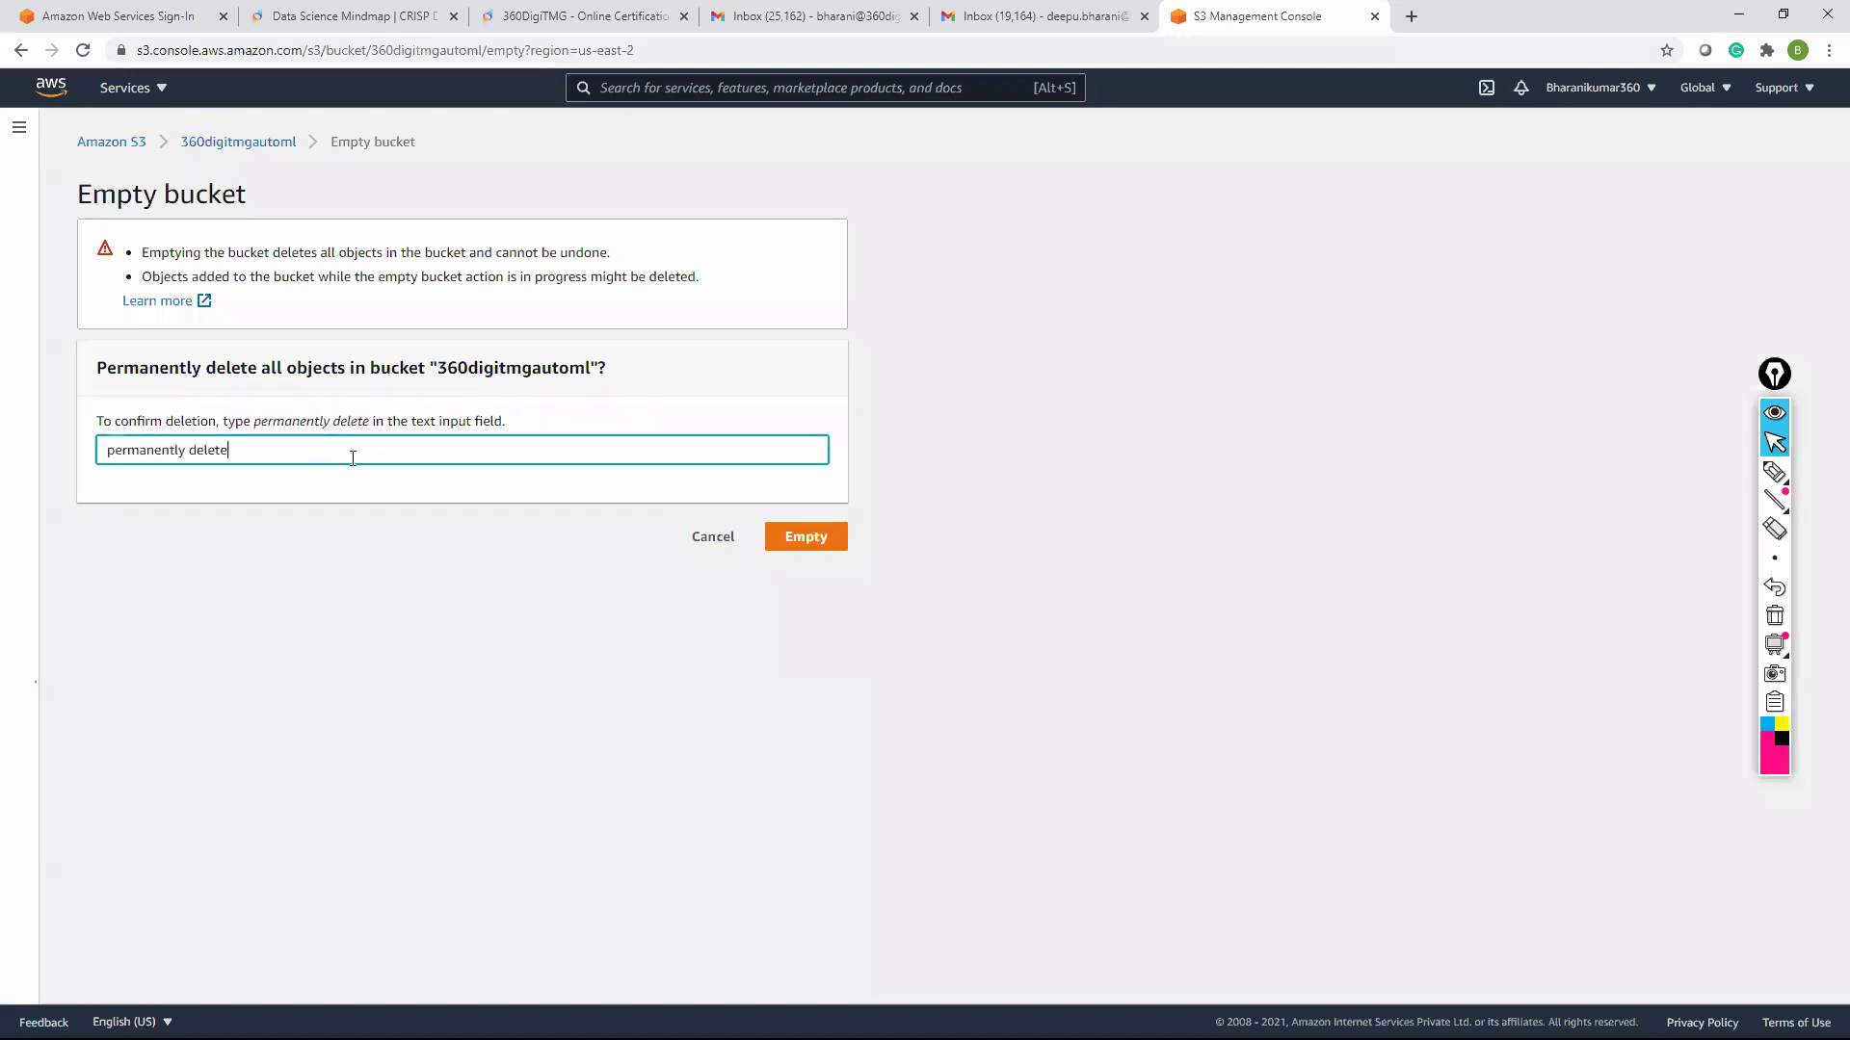
click(787, 538)
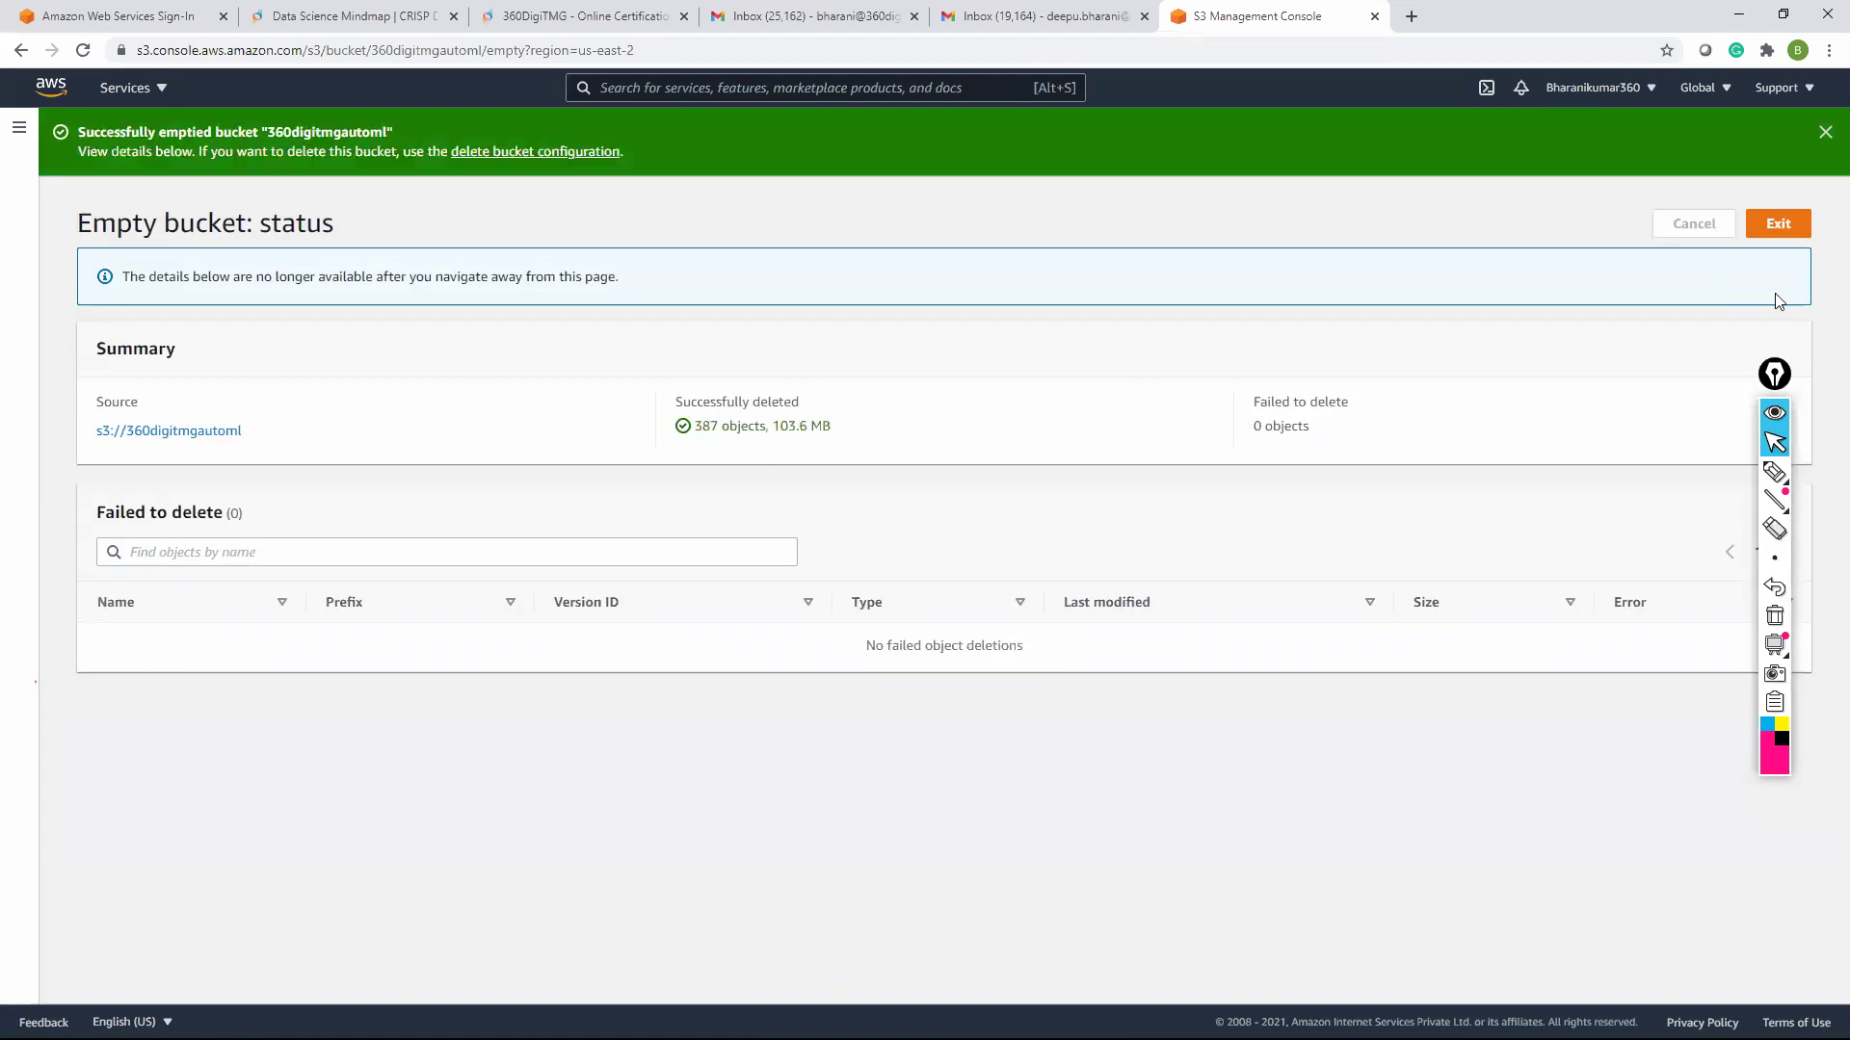
click(1779, 223)
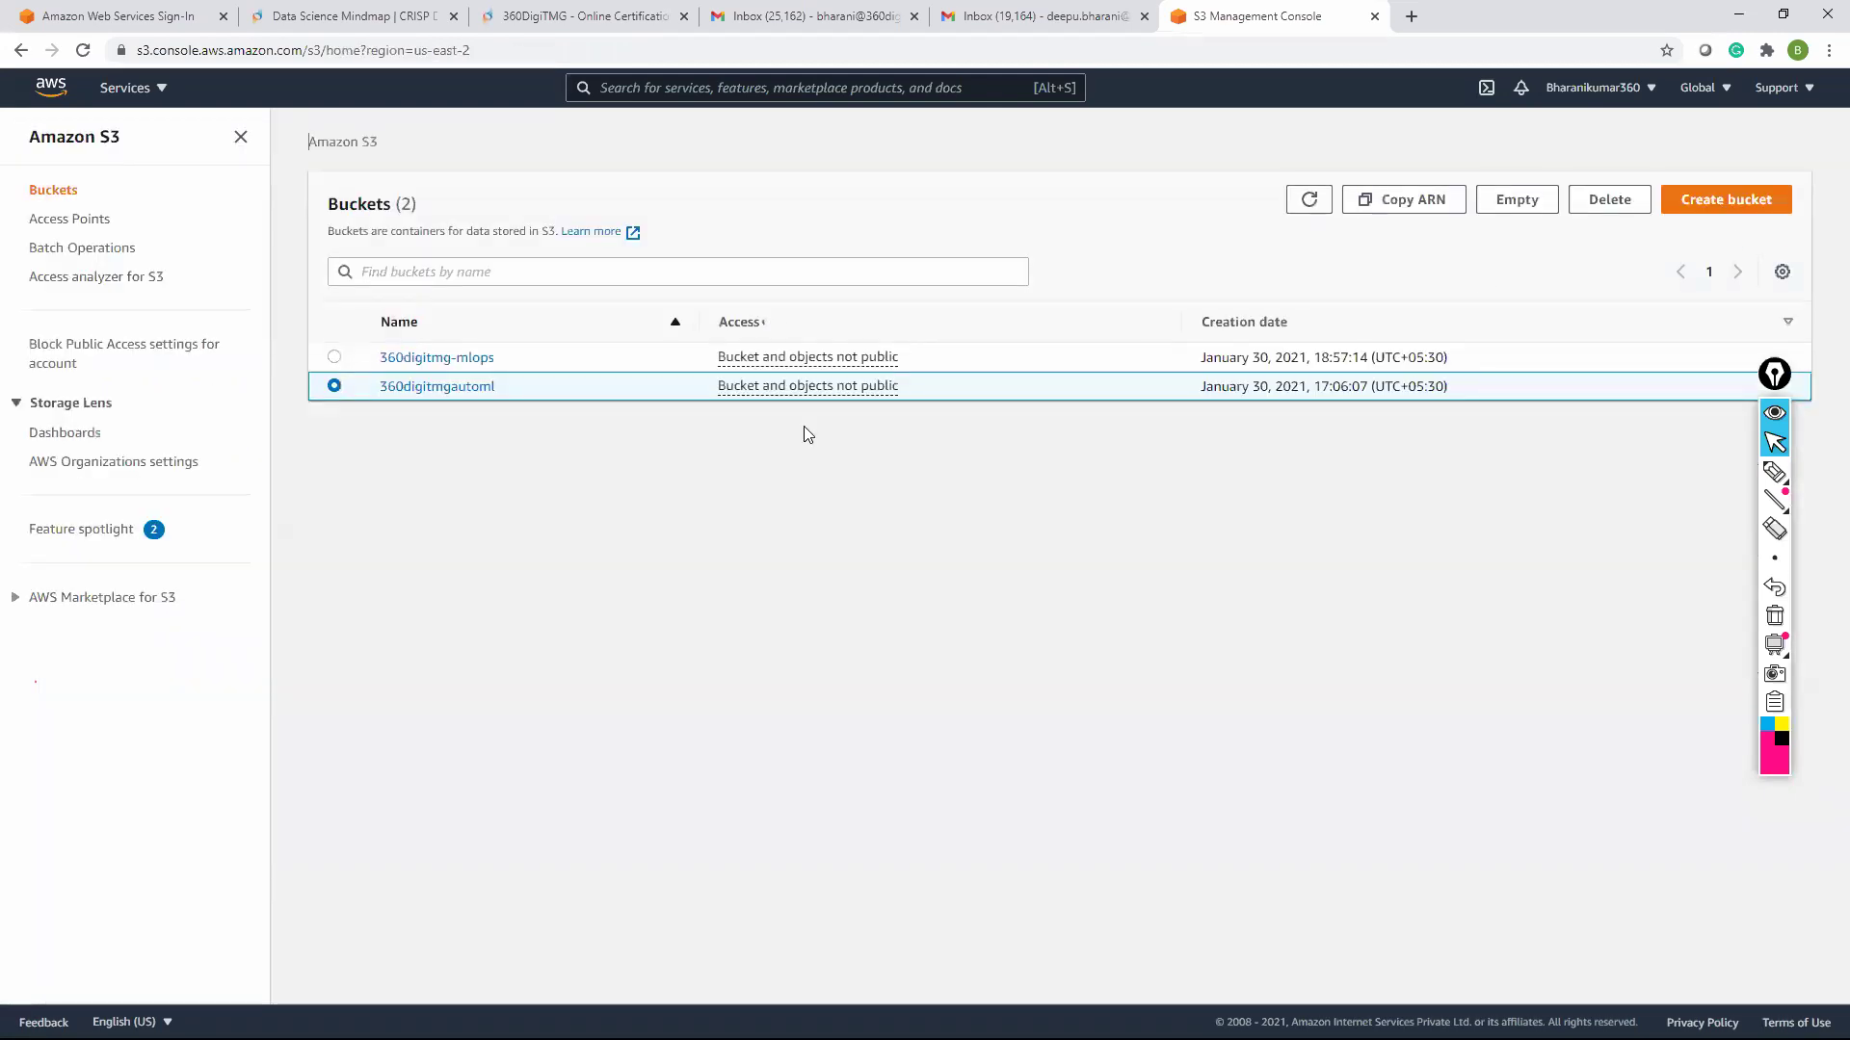
Delete the 360digitmgautoml bucket, confirming with its name
click(1592, 201)
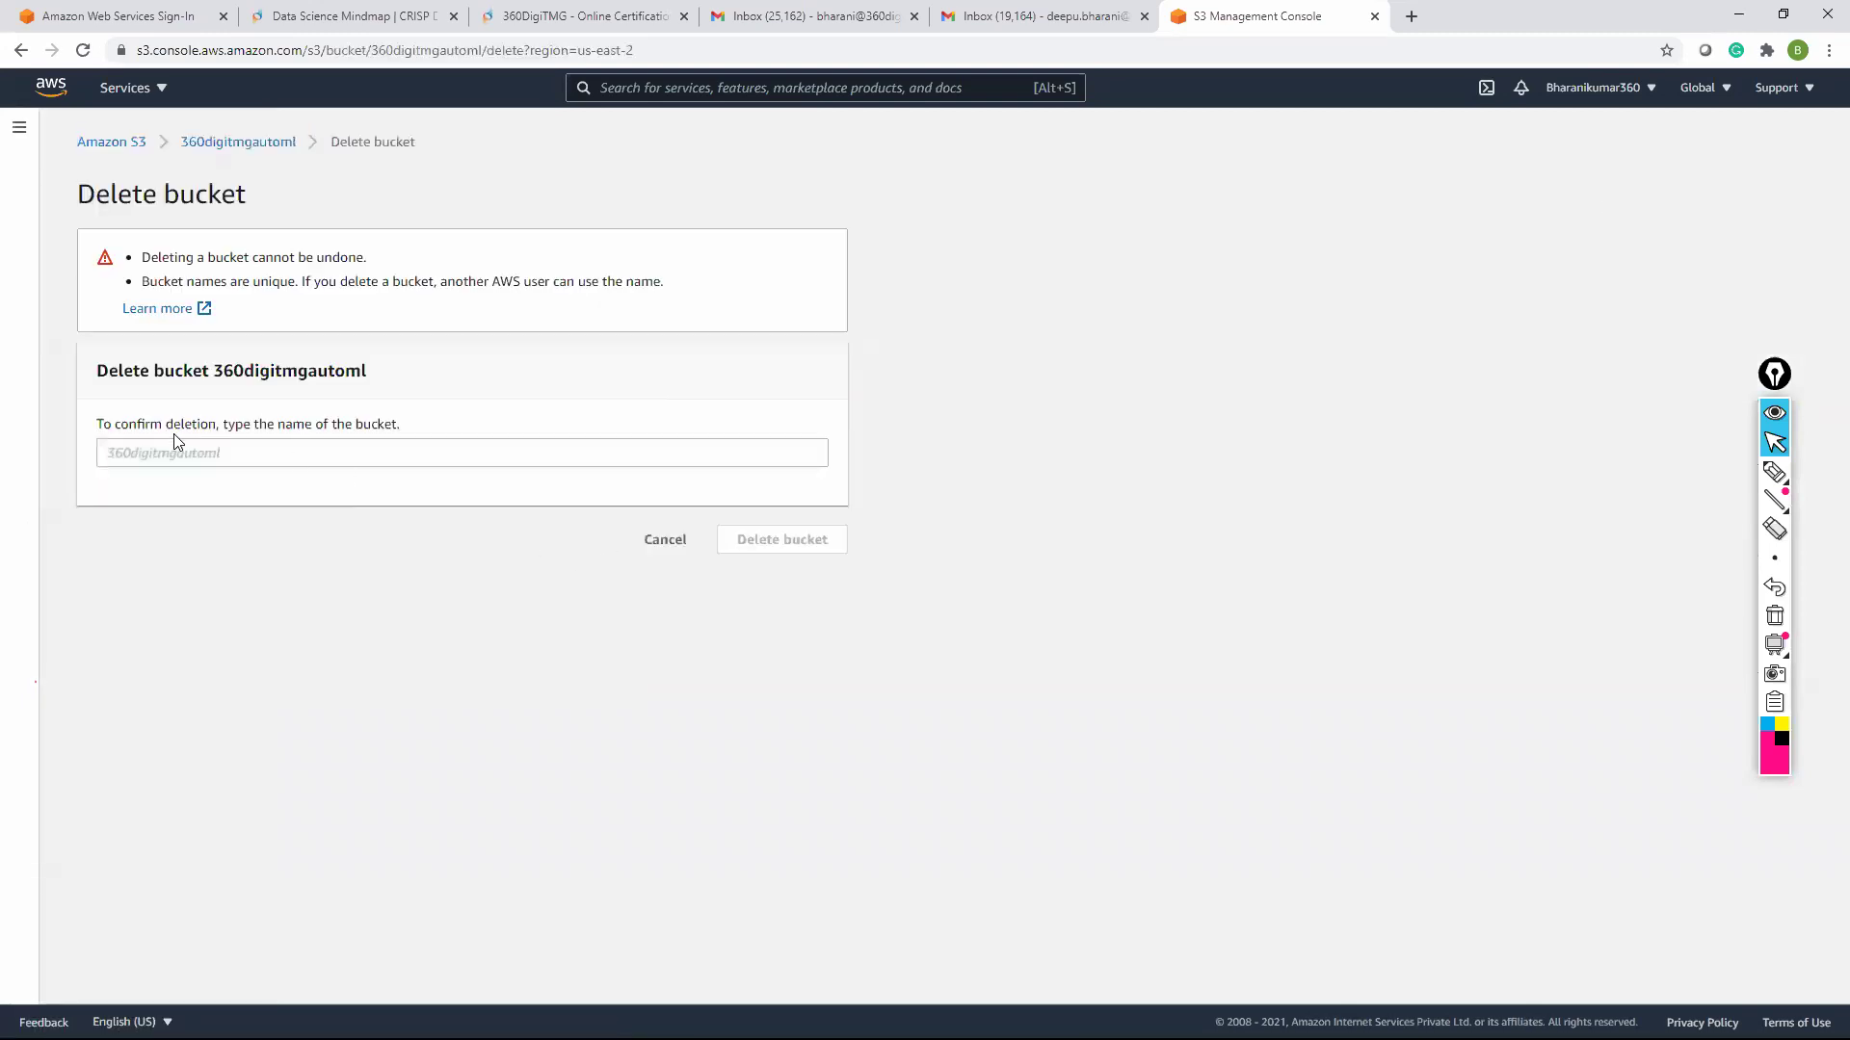
drag(214, 371, 401, 373)
key(ctrl+c)
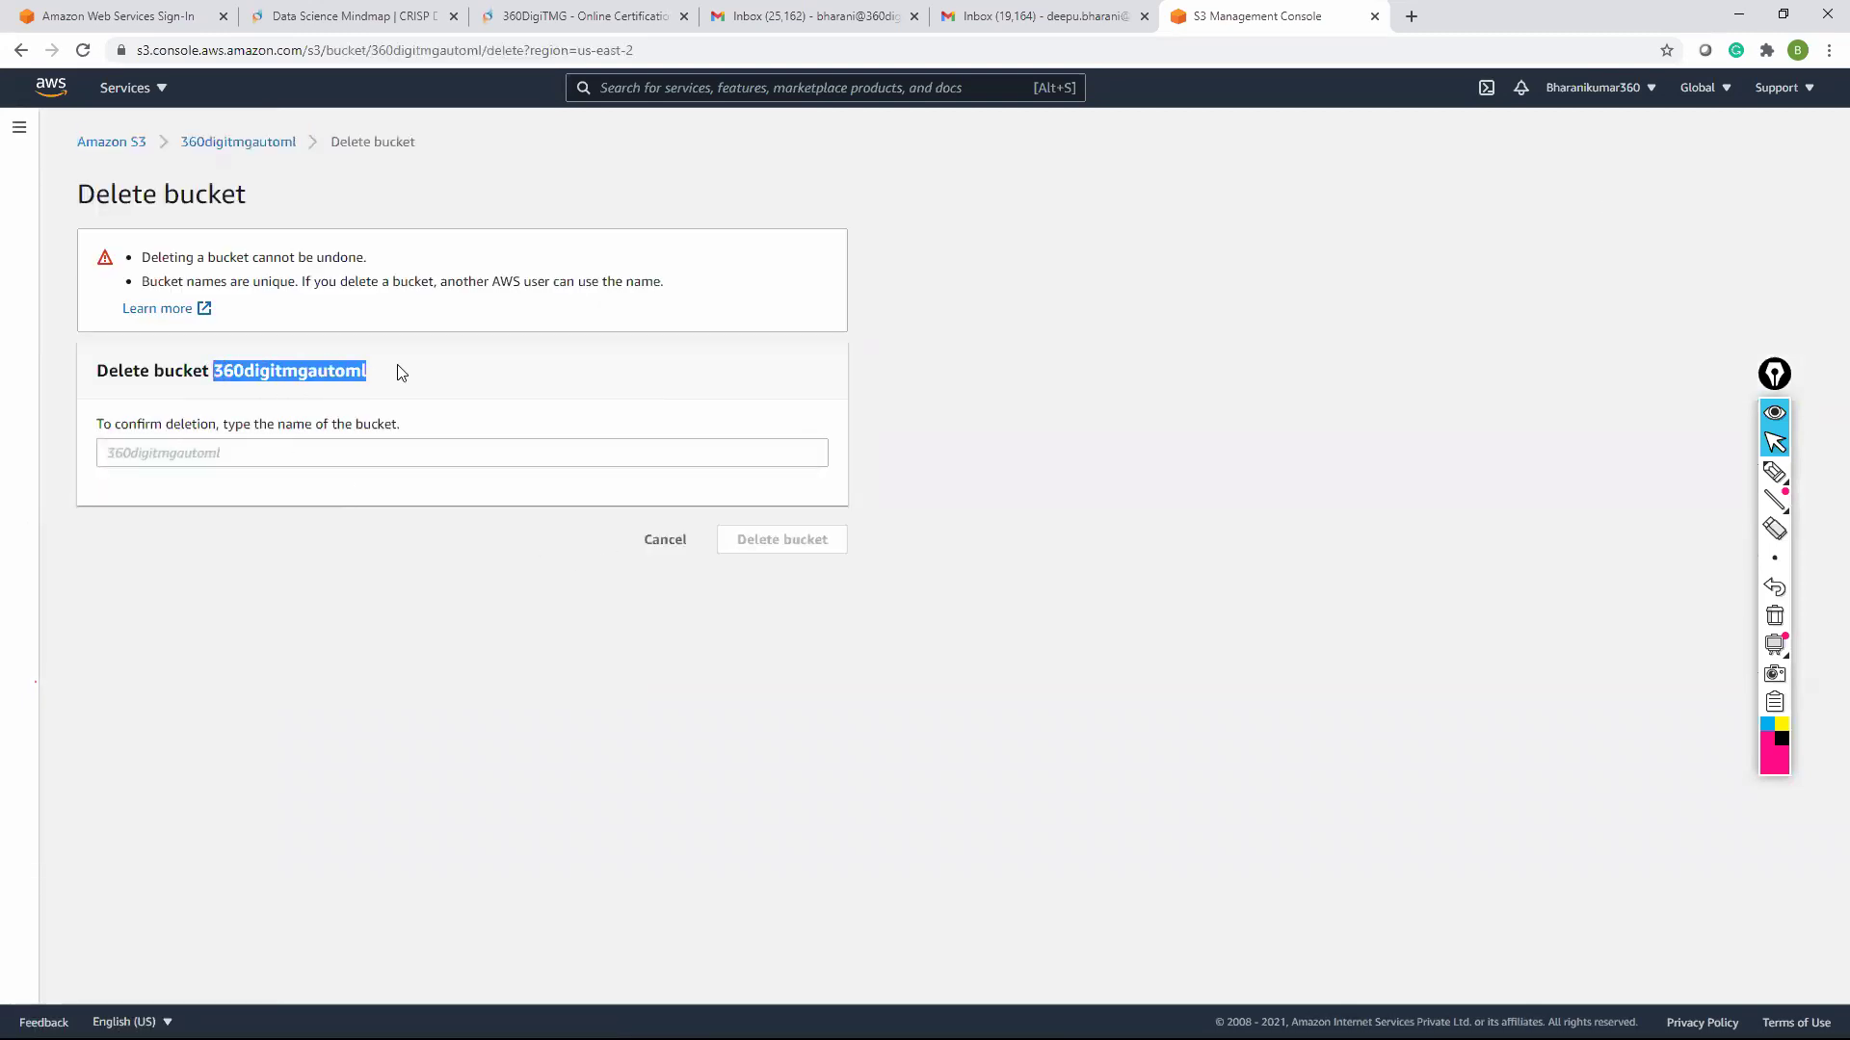
click(214, 453)
key(ctrl+v)
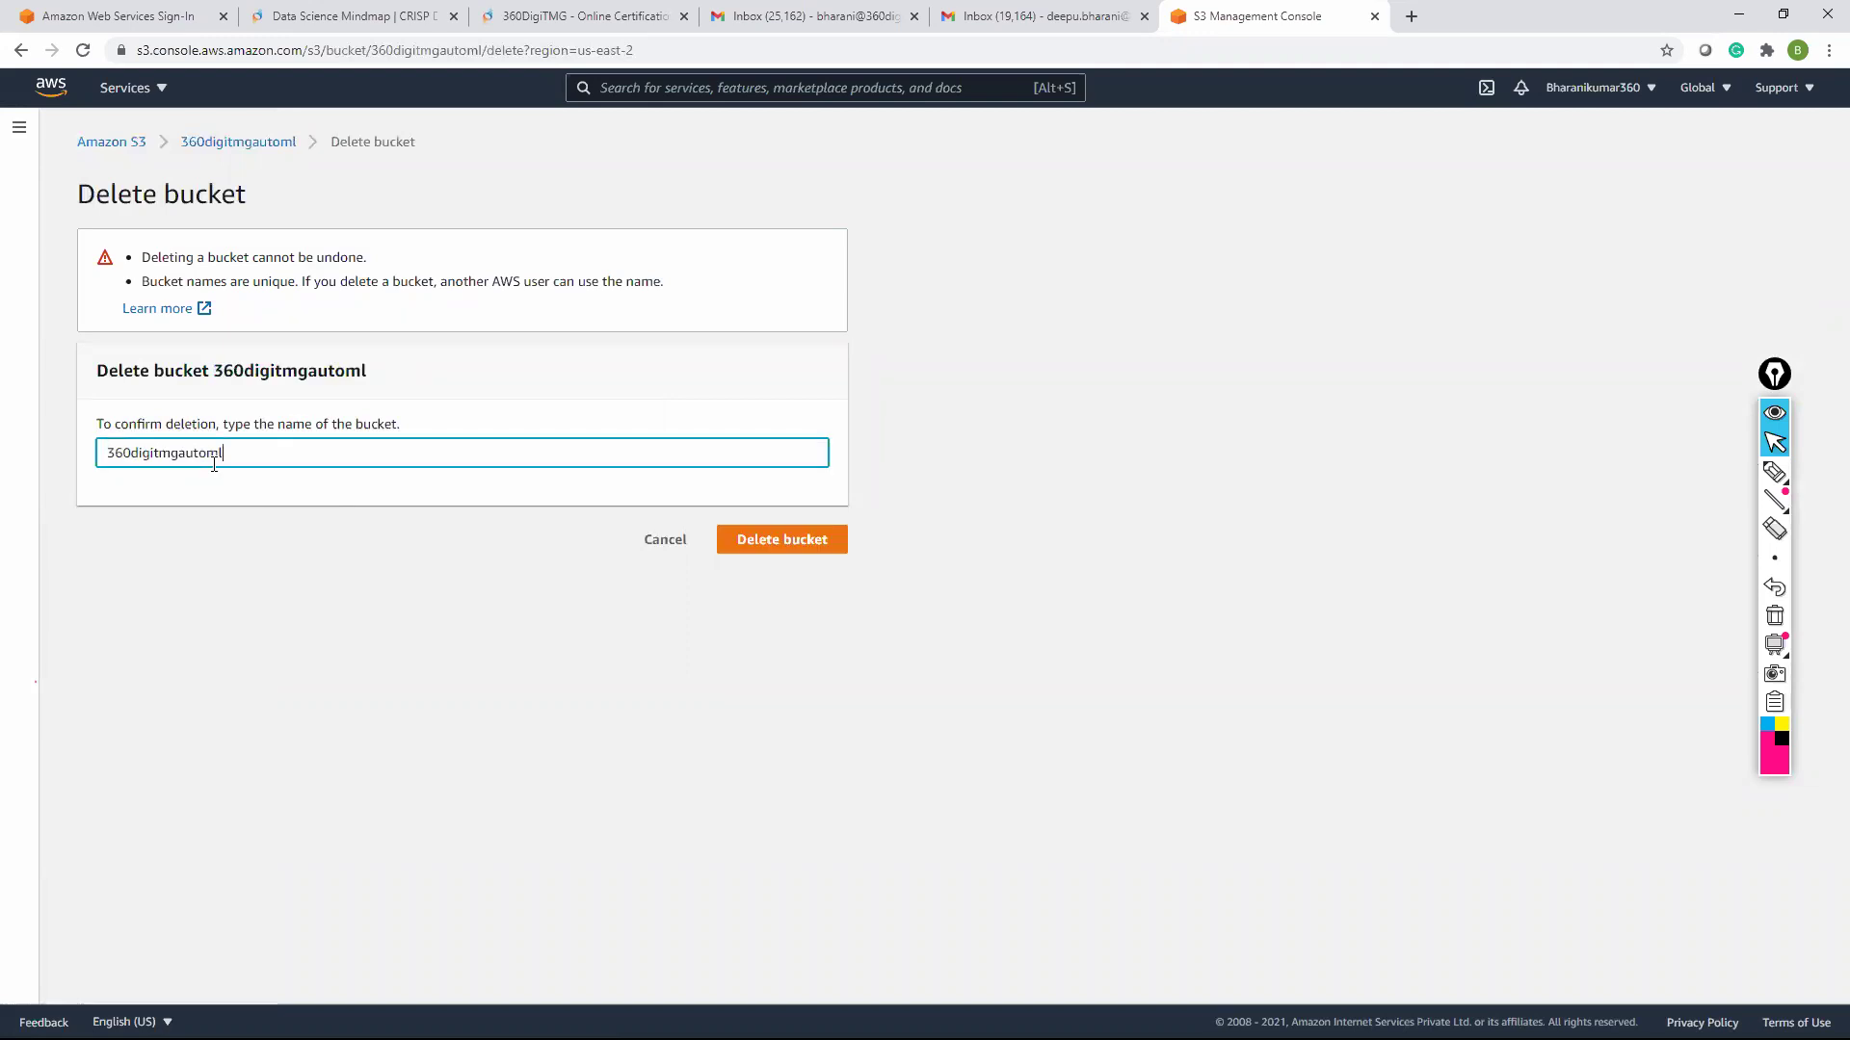
click(814, 539)
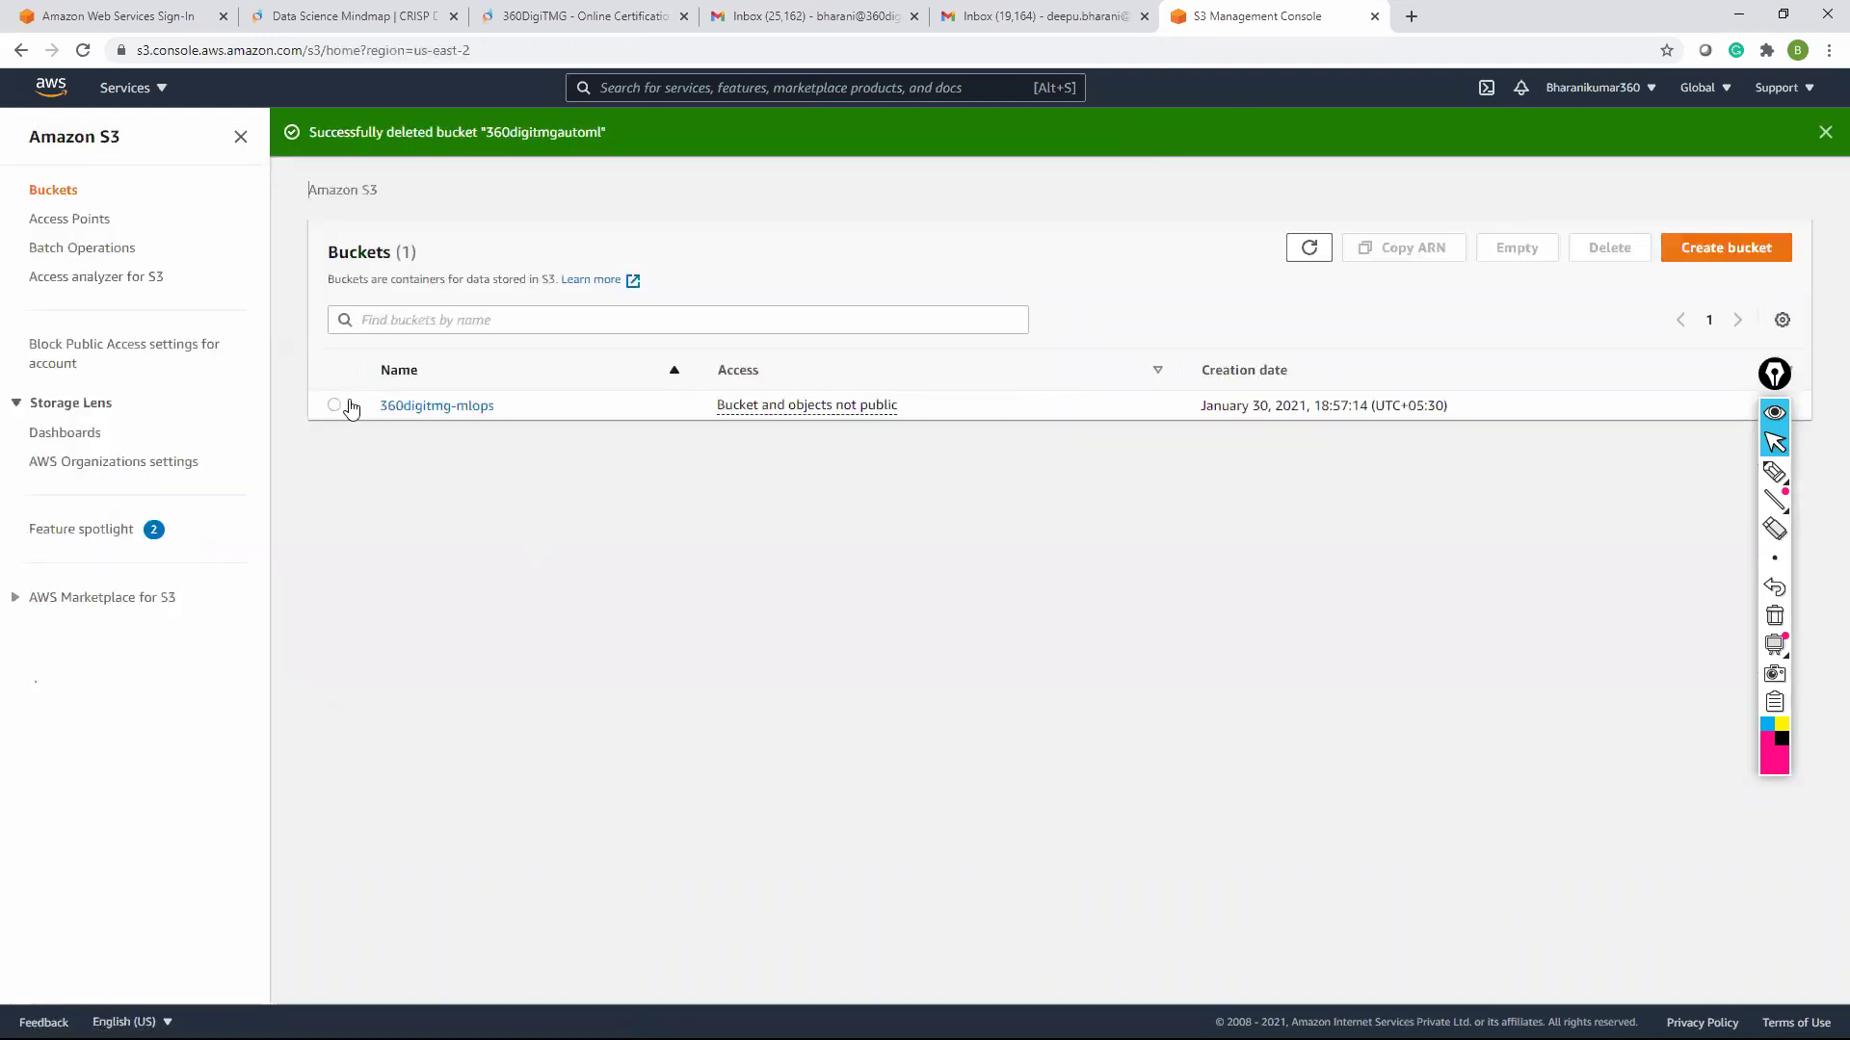
Empty the 360digitmg-mlops bucket, confirming with "permanently delete", and return to the bucket list
click(334, 406)
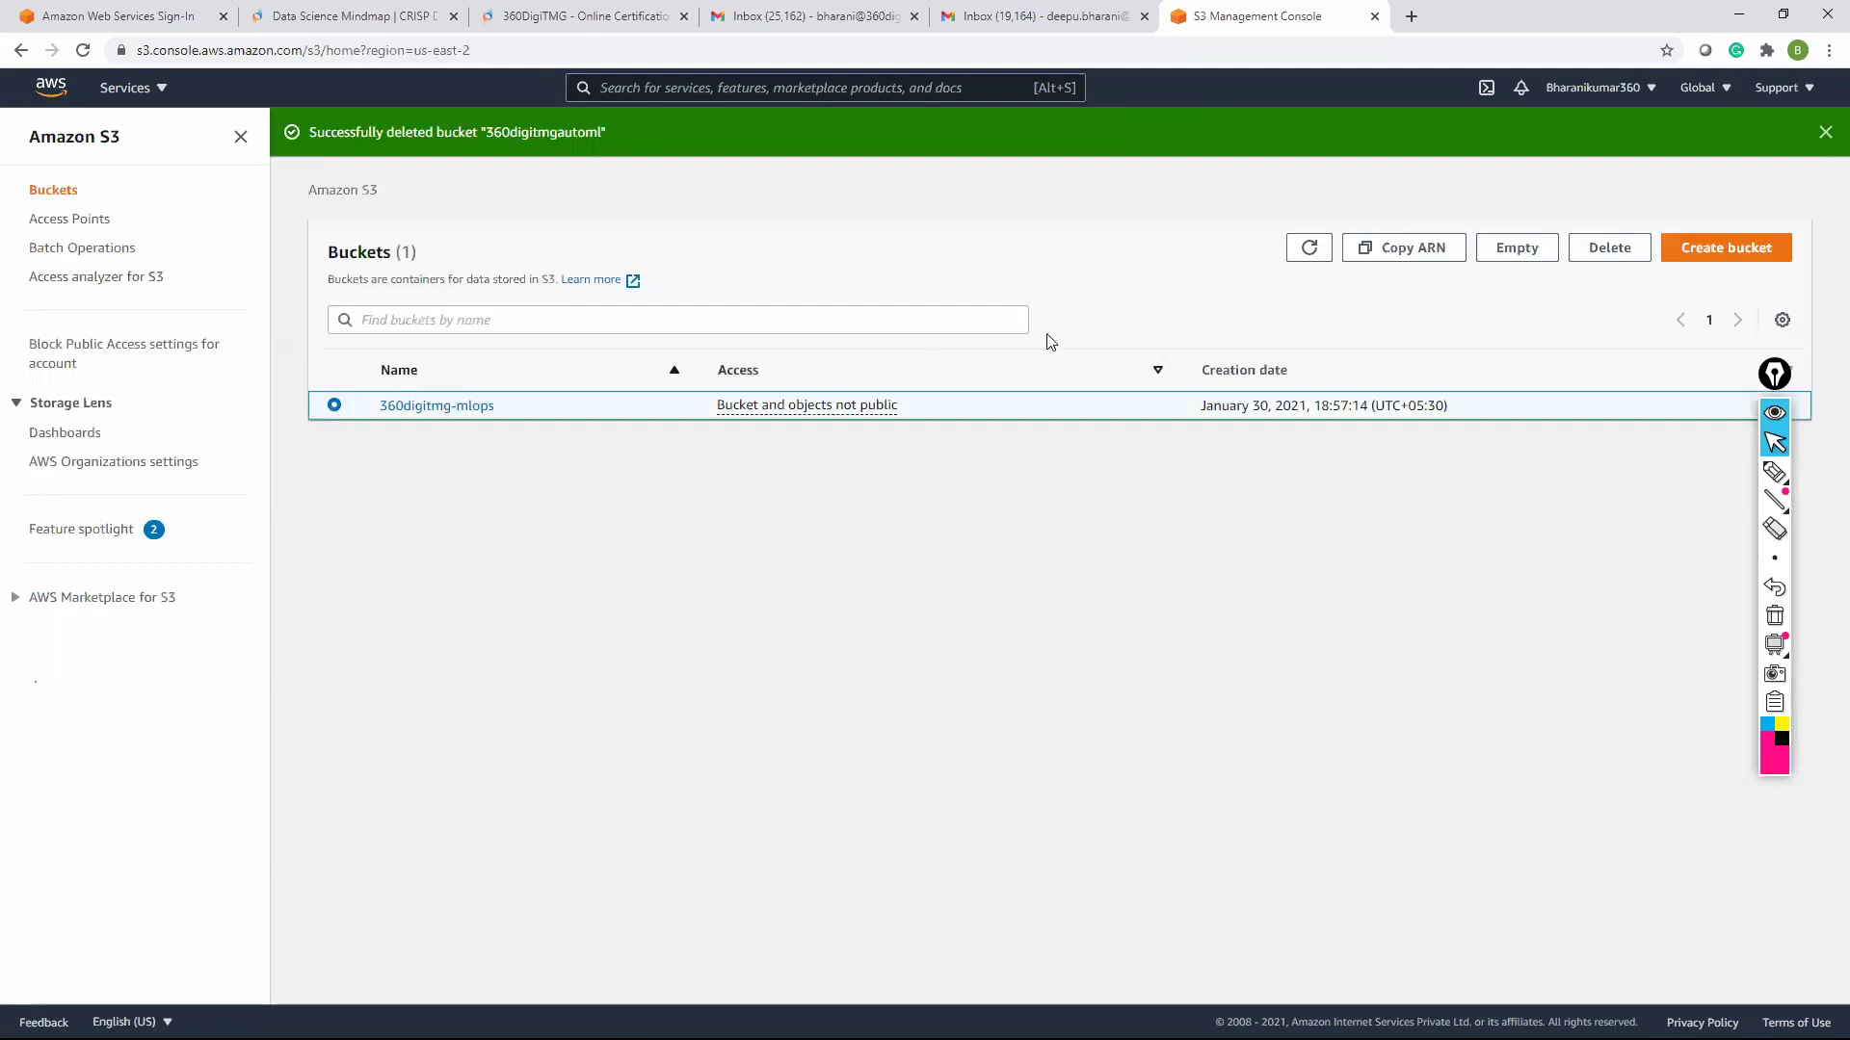
click(1517, 252)
drag(255, 424, 367, 432)
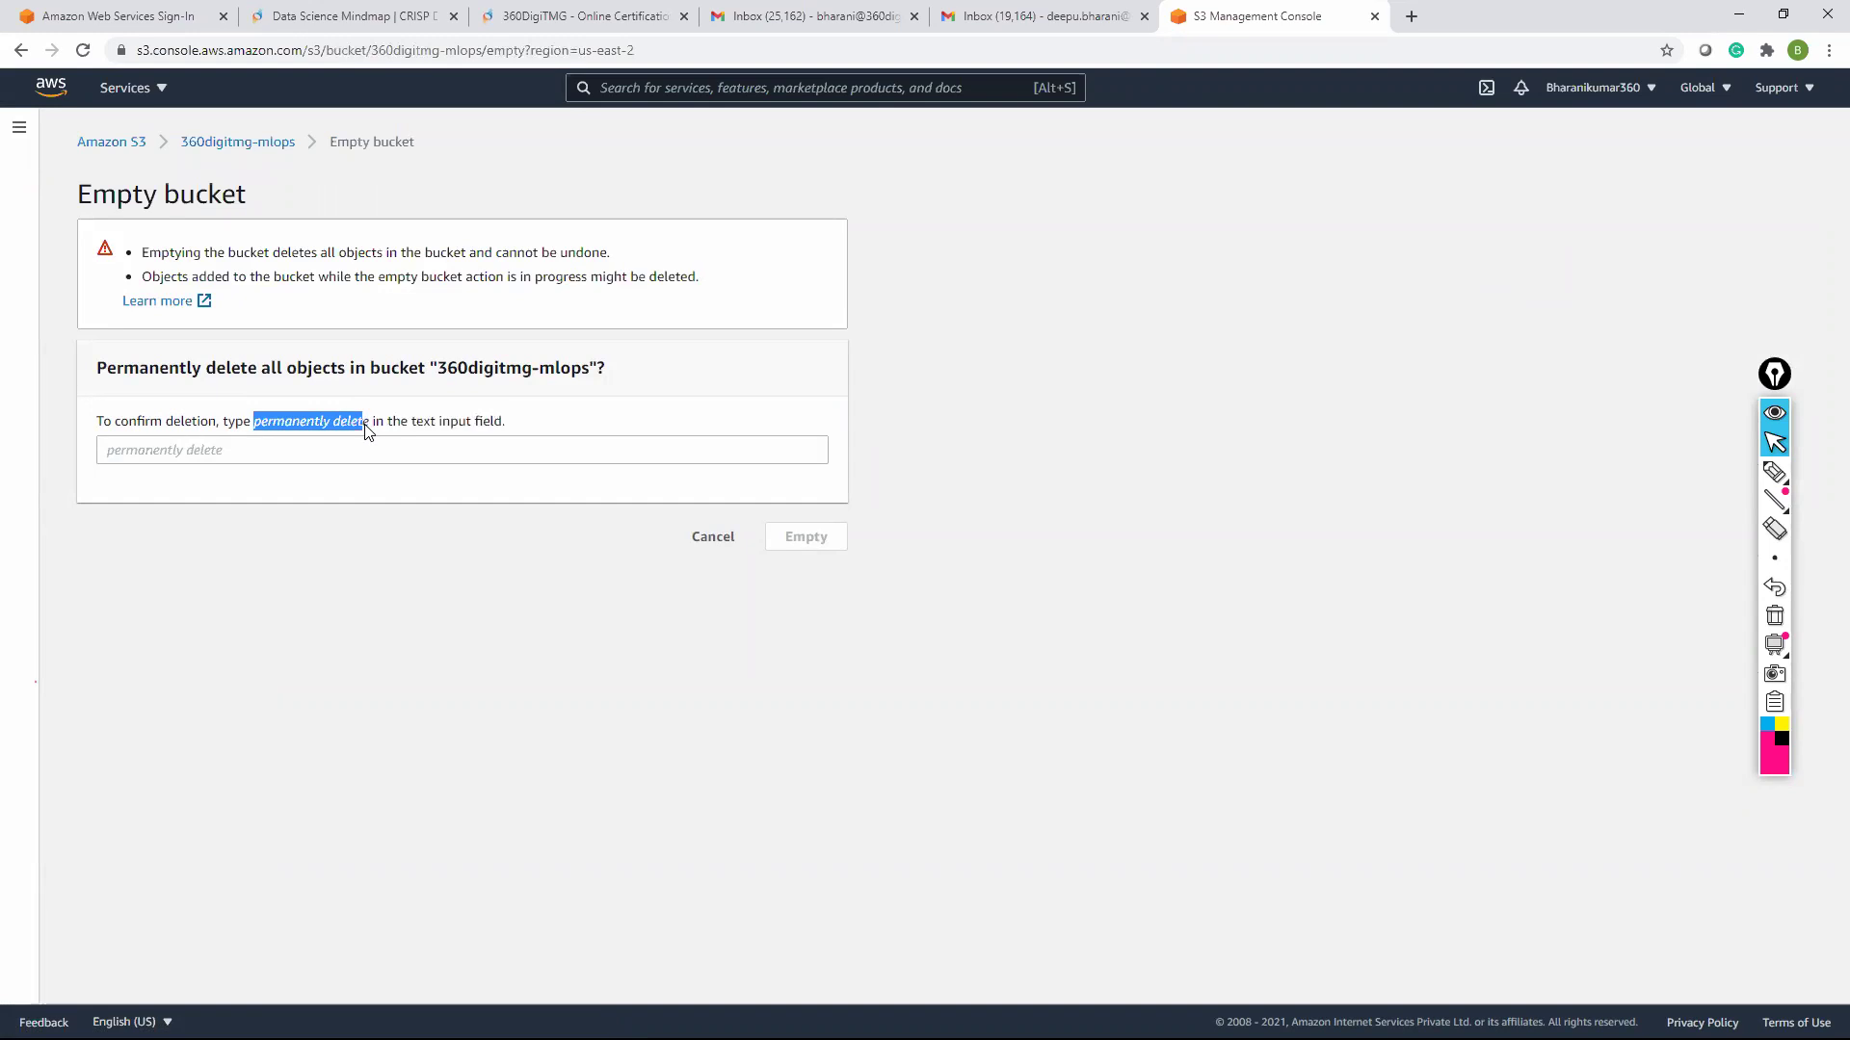
click(272, 453)
text(permanently delete)
click(808, 547)
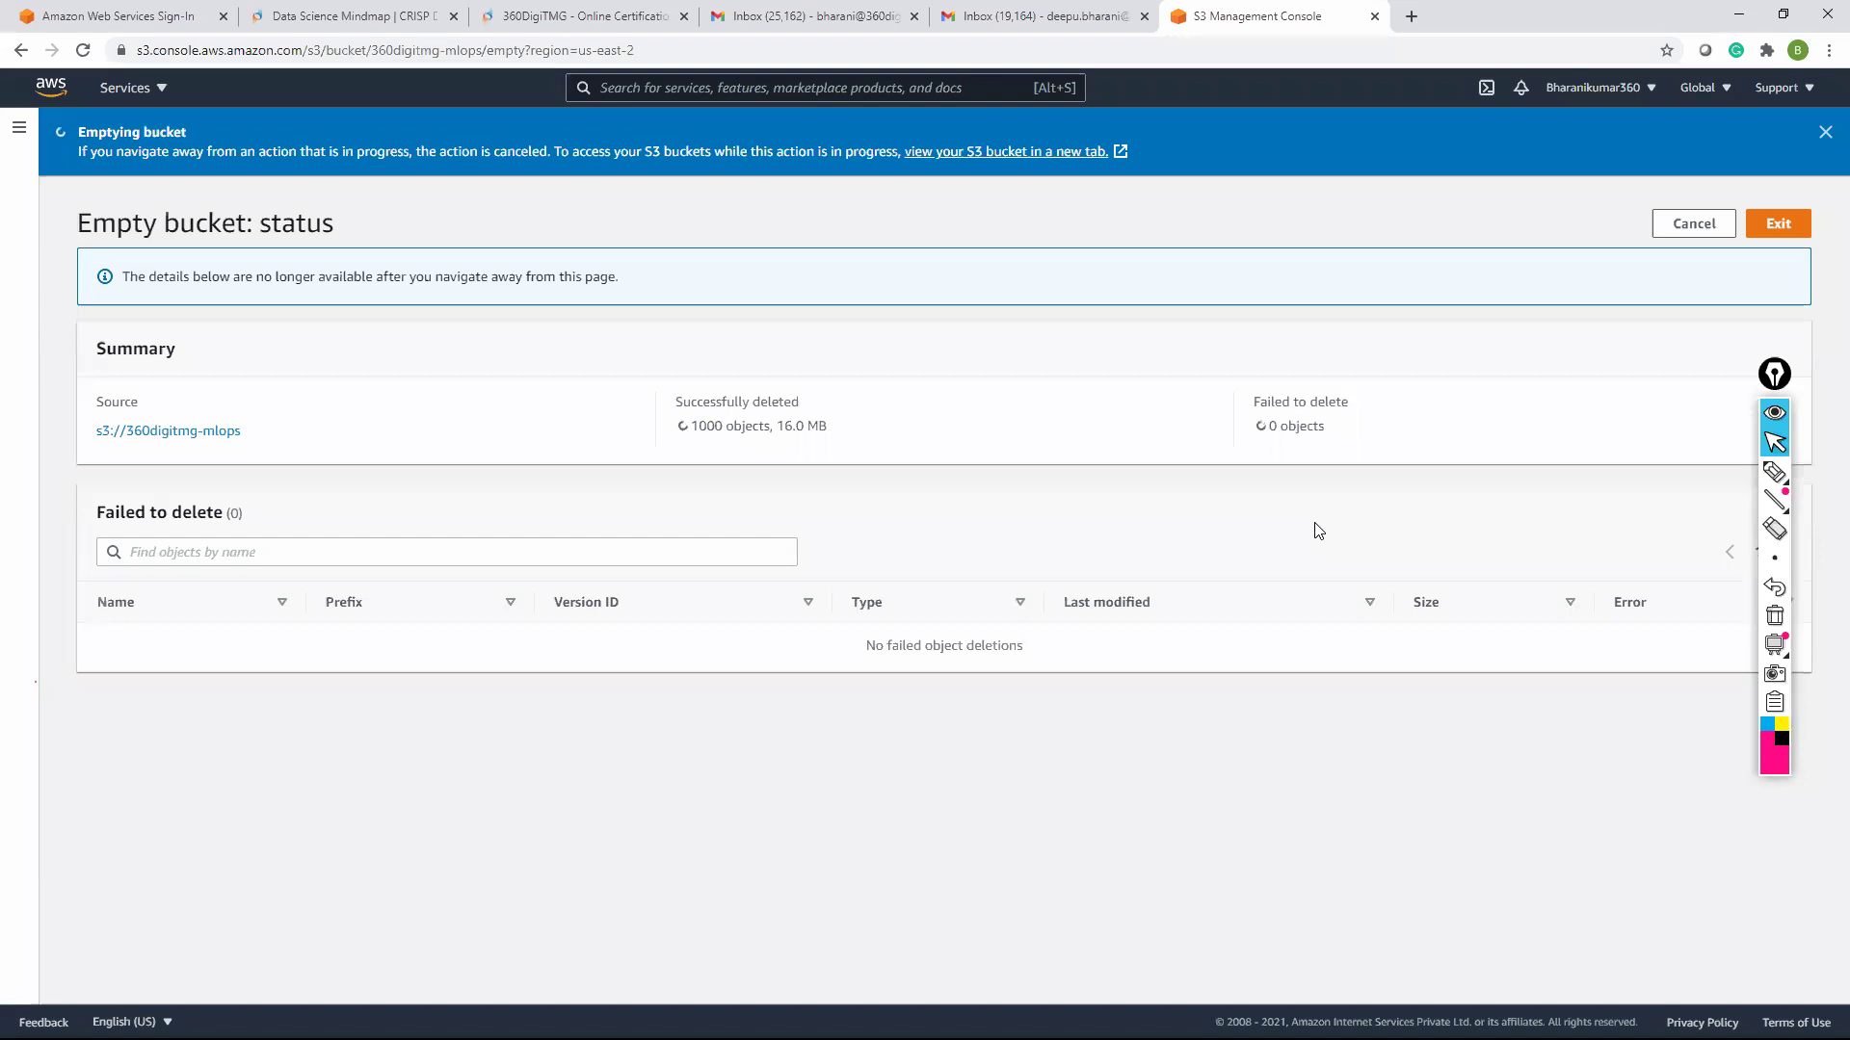
click(1782, 224)
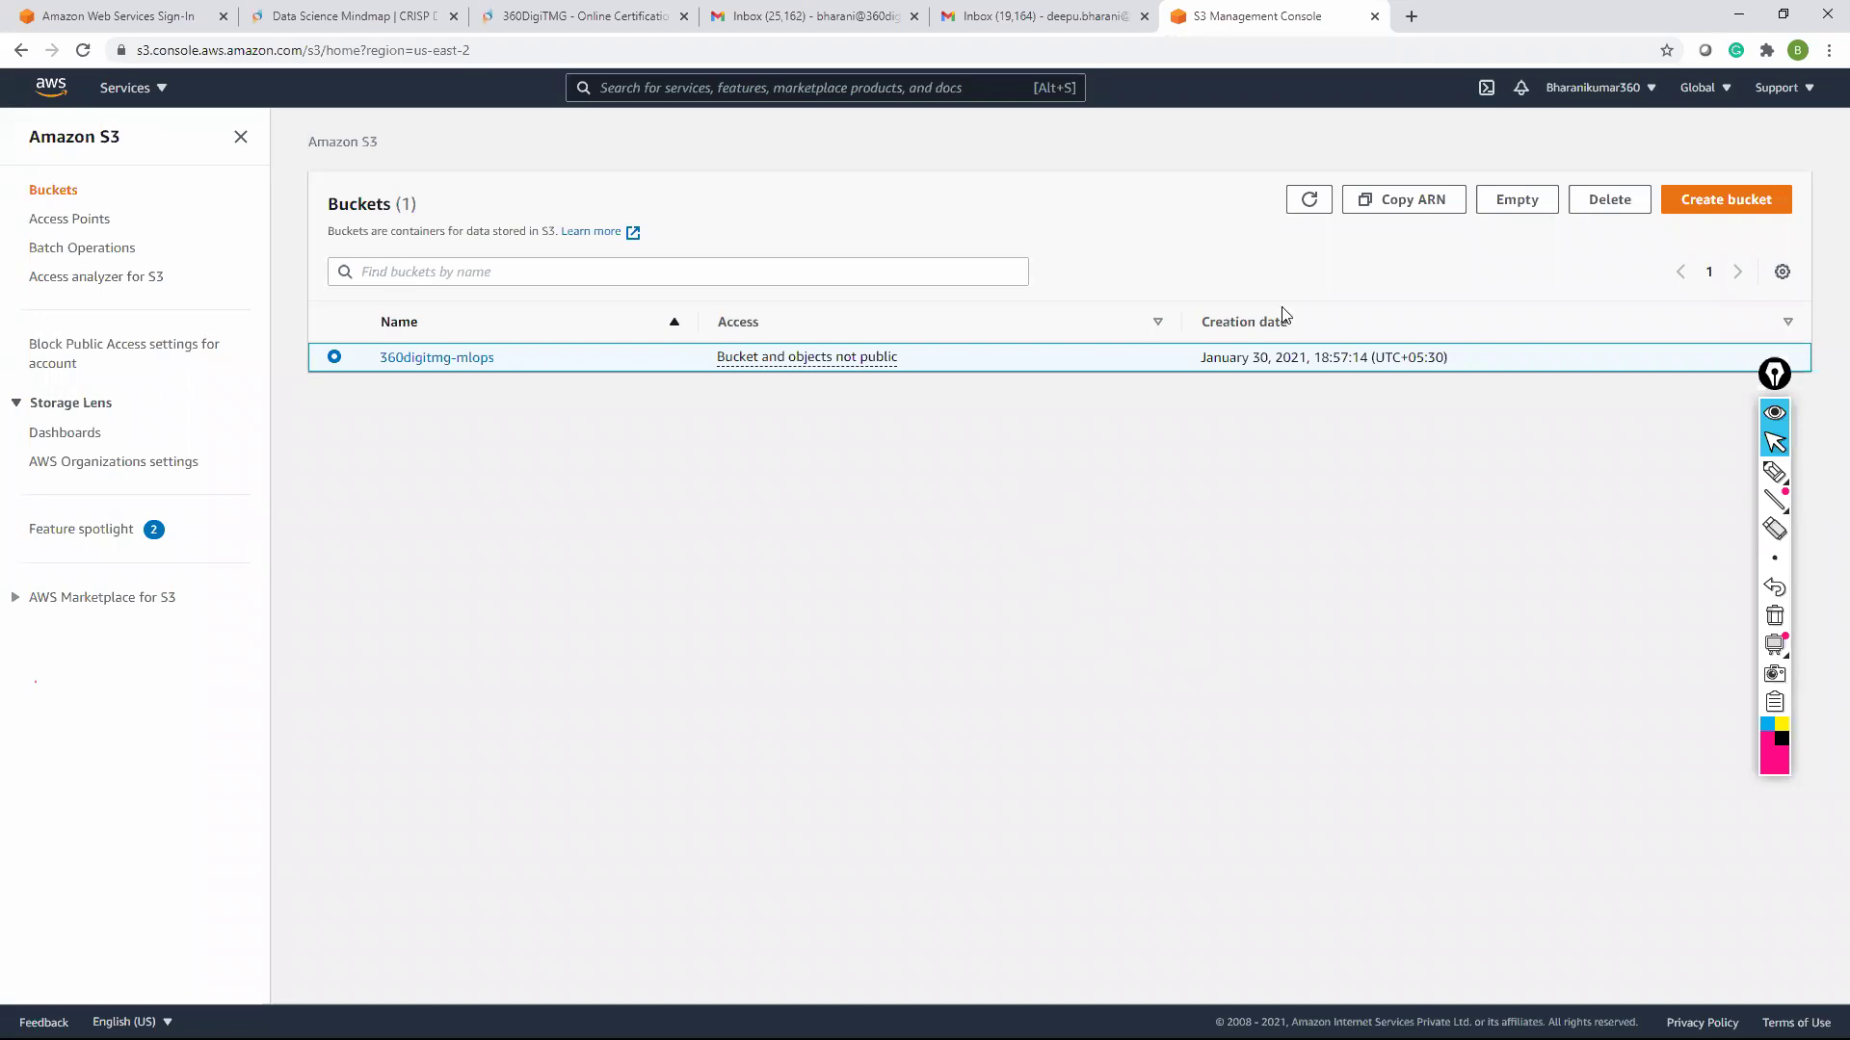
Delete the 360digitmg-mlops bucket, confirming with its name
click(1614, 199)
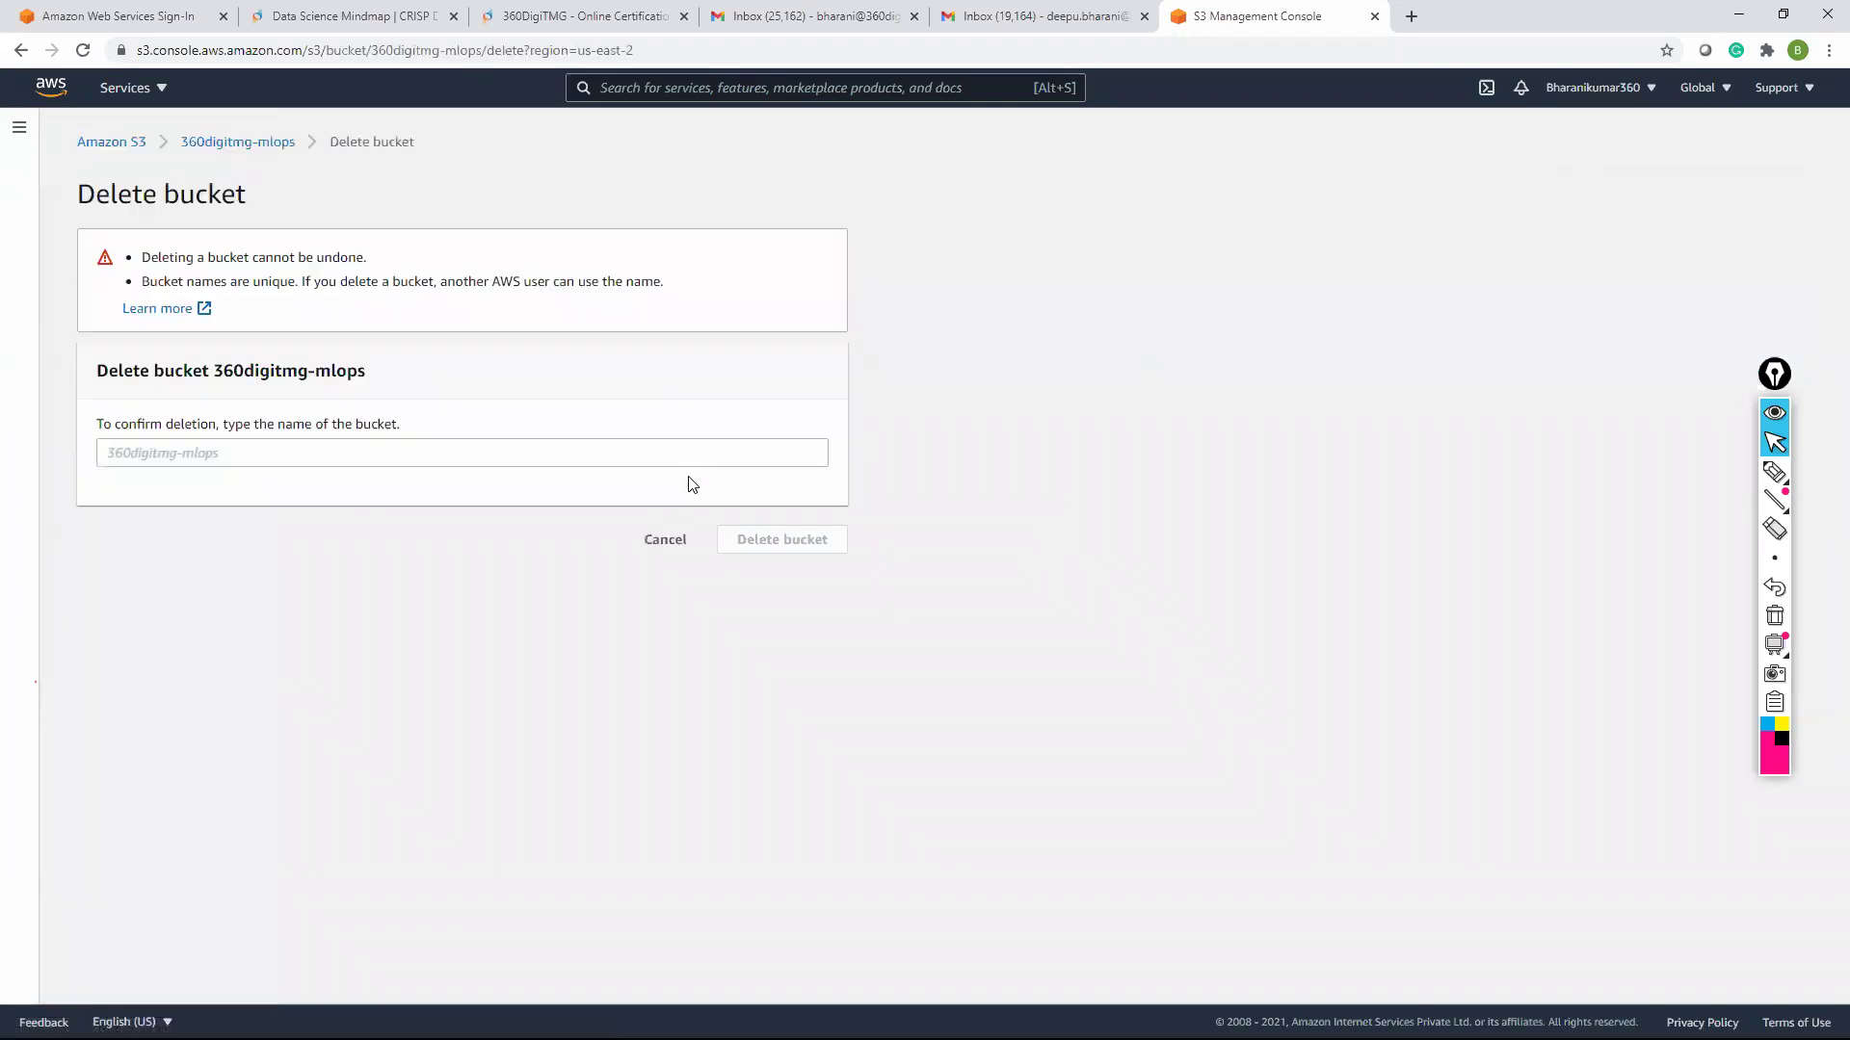
drag(214, 367, 375, 375)
key(ctrl+c)
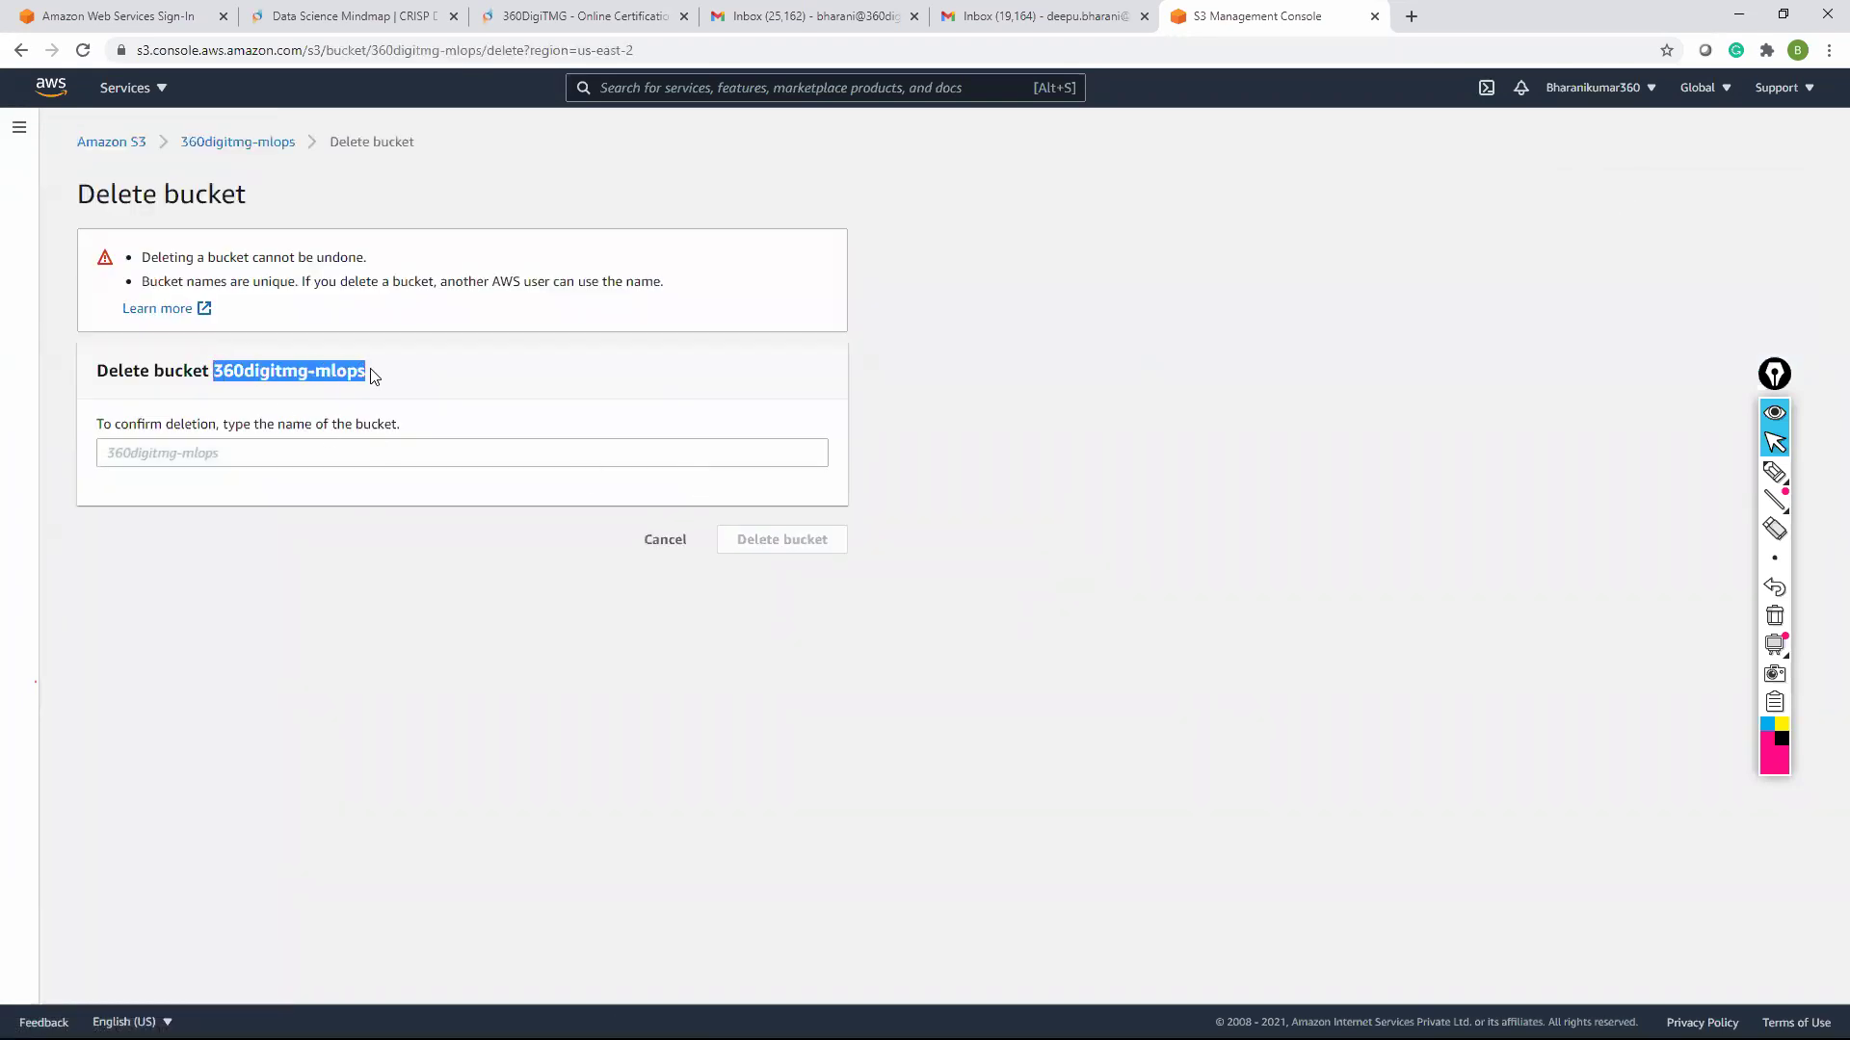
click(240, 449)
key(ctrl+v)
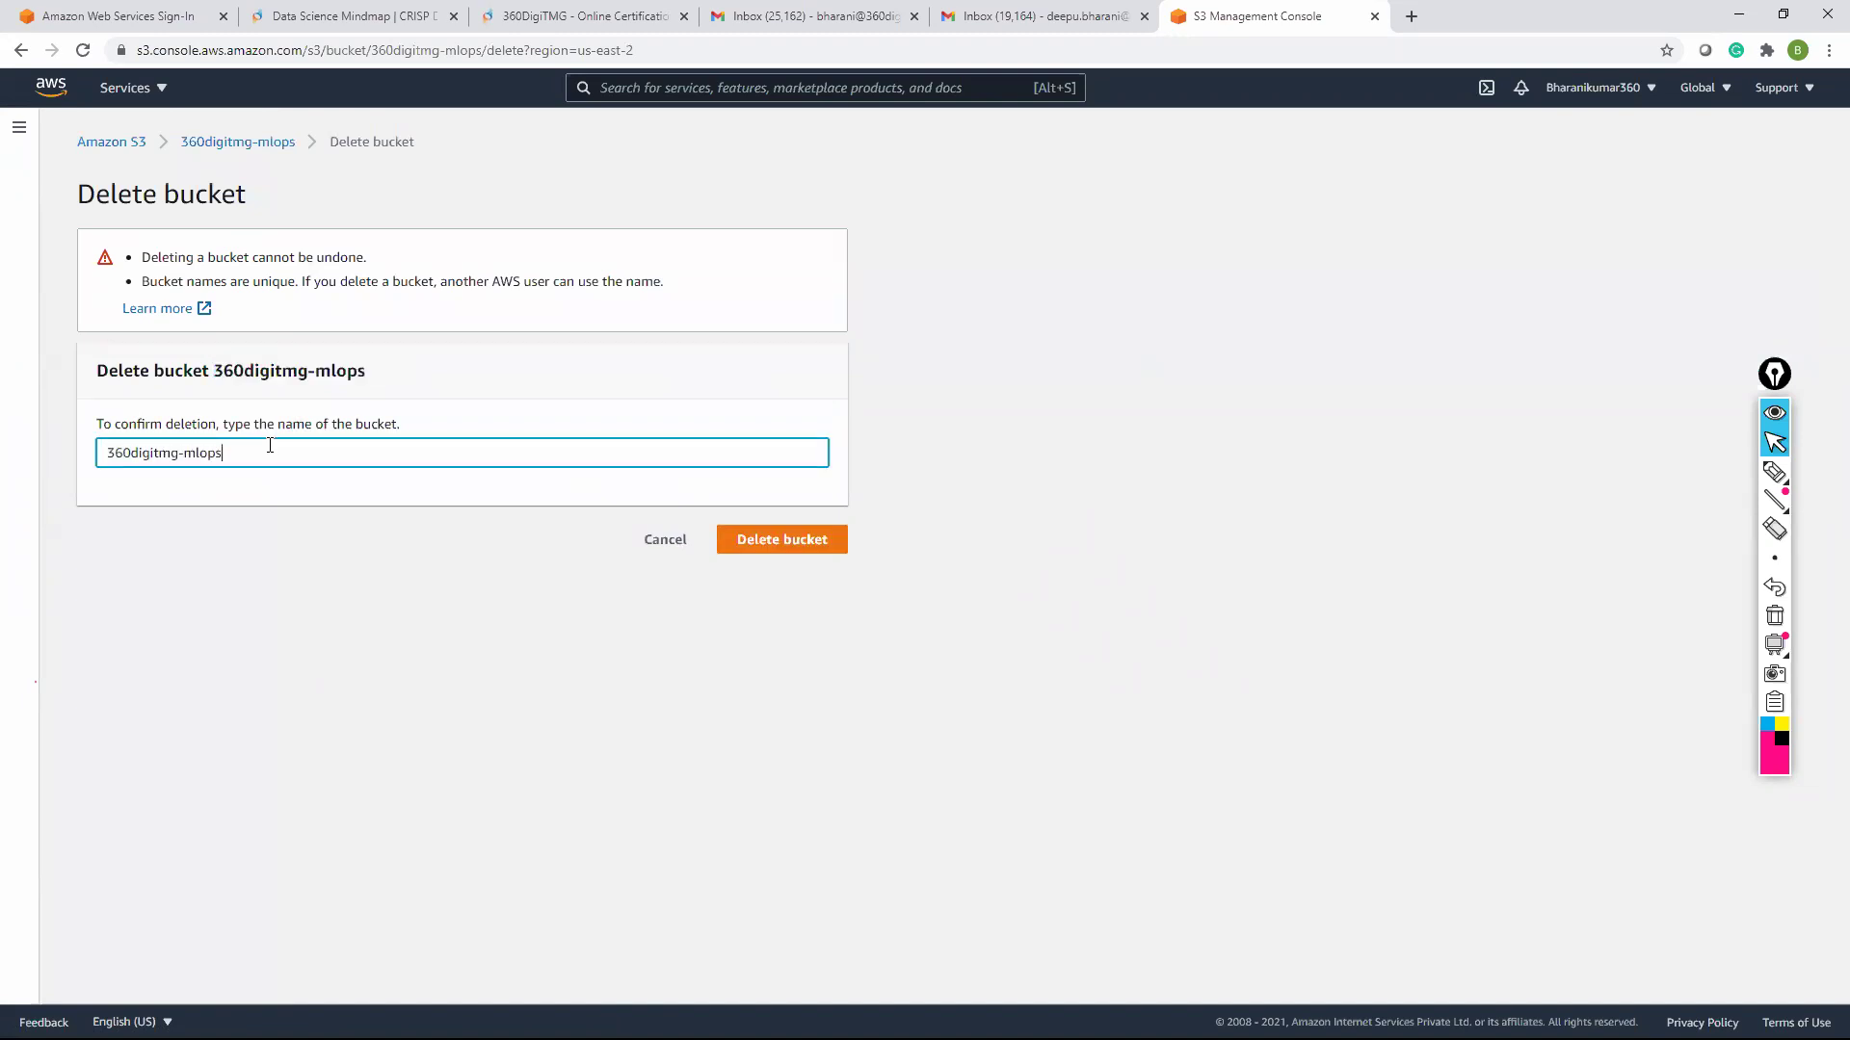
click(809, 556)
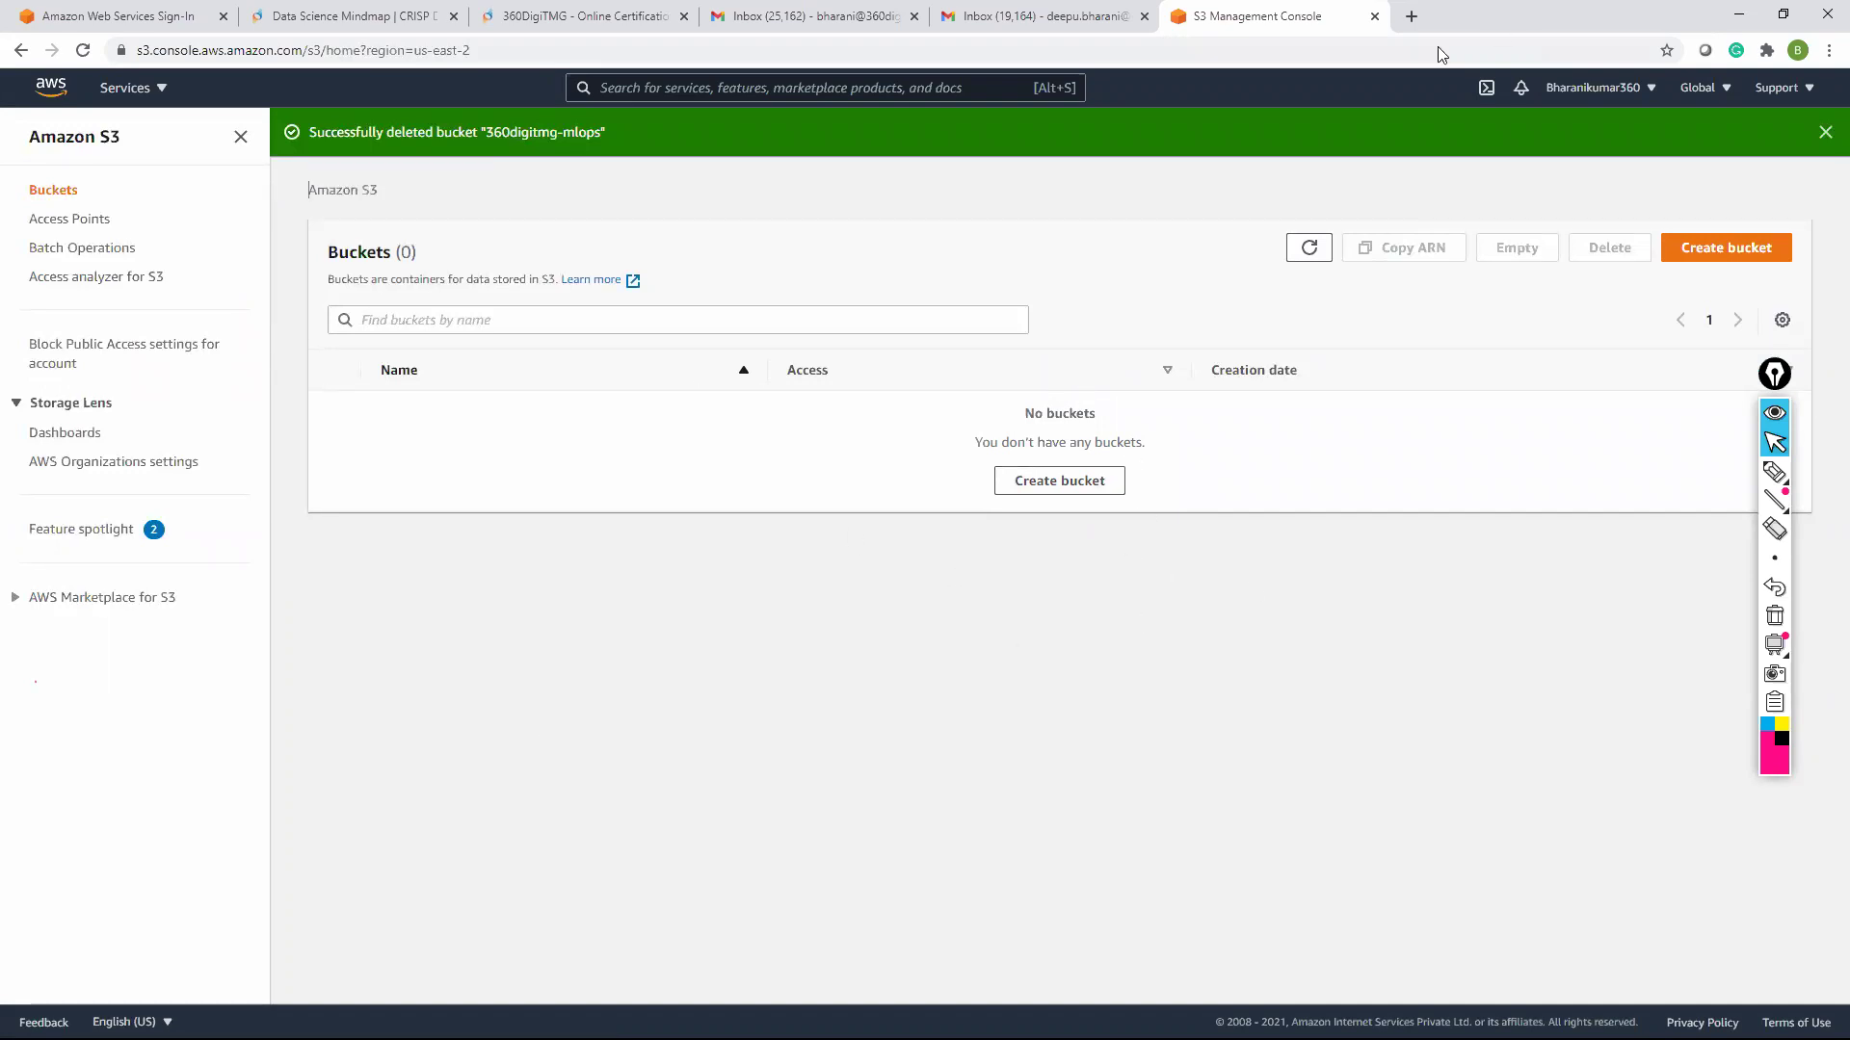
Try to create a bucket named MLoncloud_360 in the US East (Ohio) us-east-2 region with the default settings
click(1702, 250)
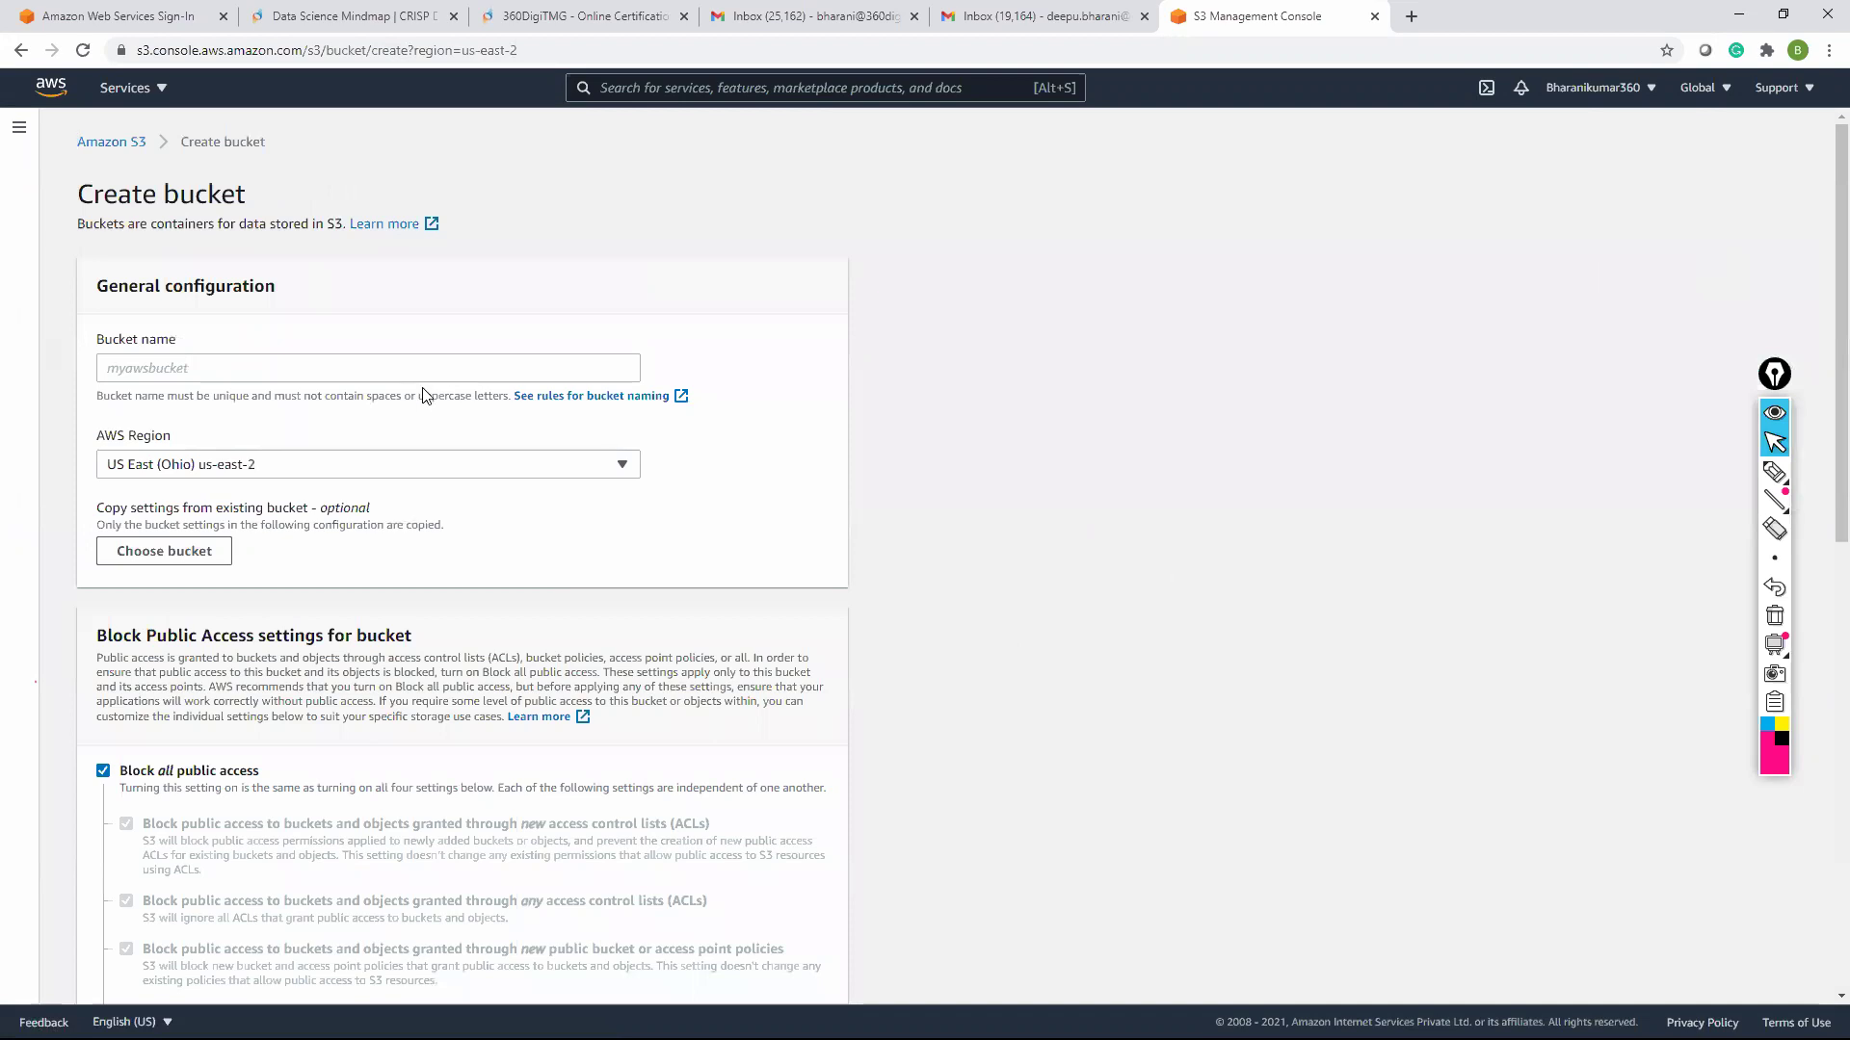
click(422, 368)
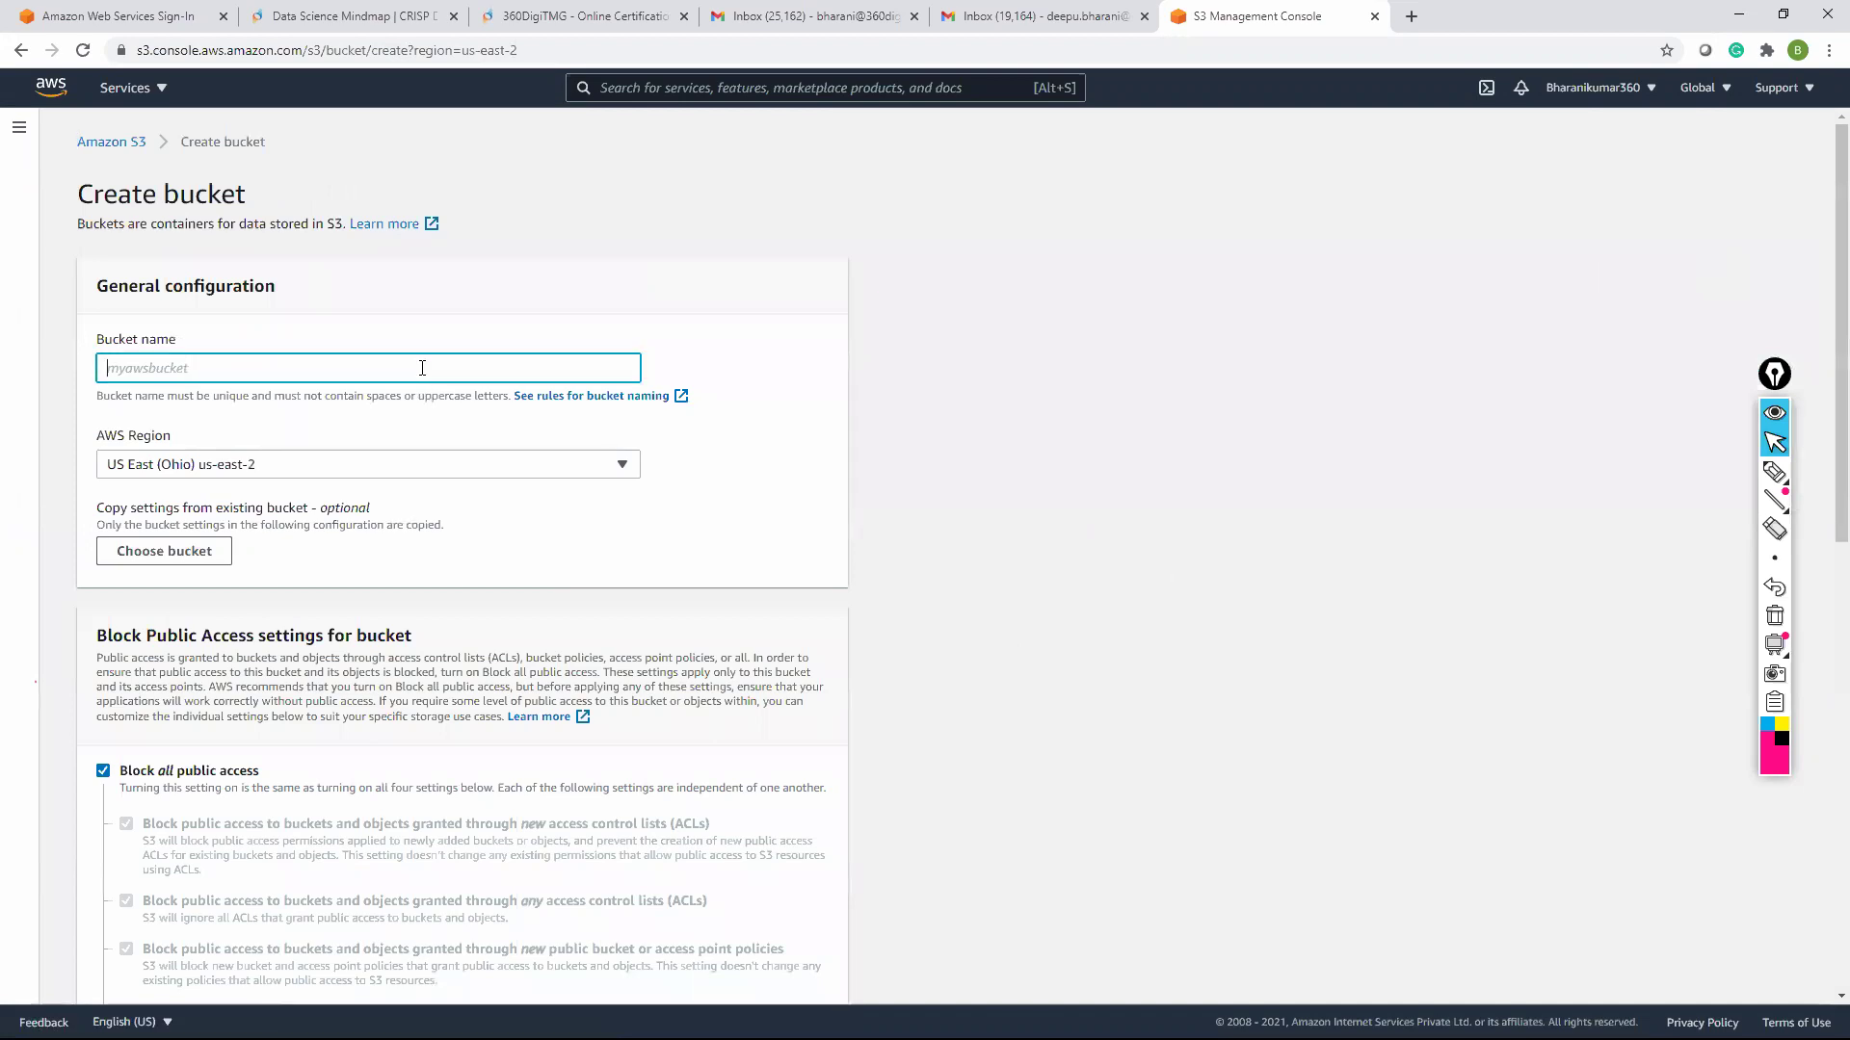
text(MLonc)
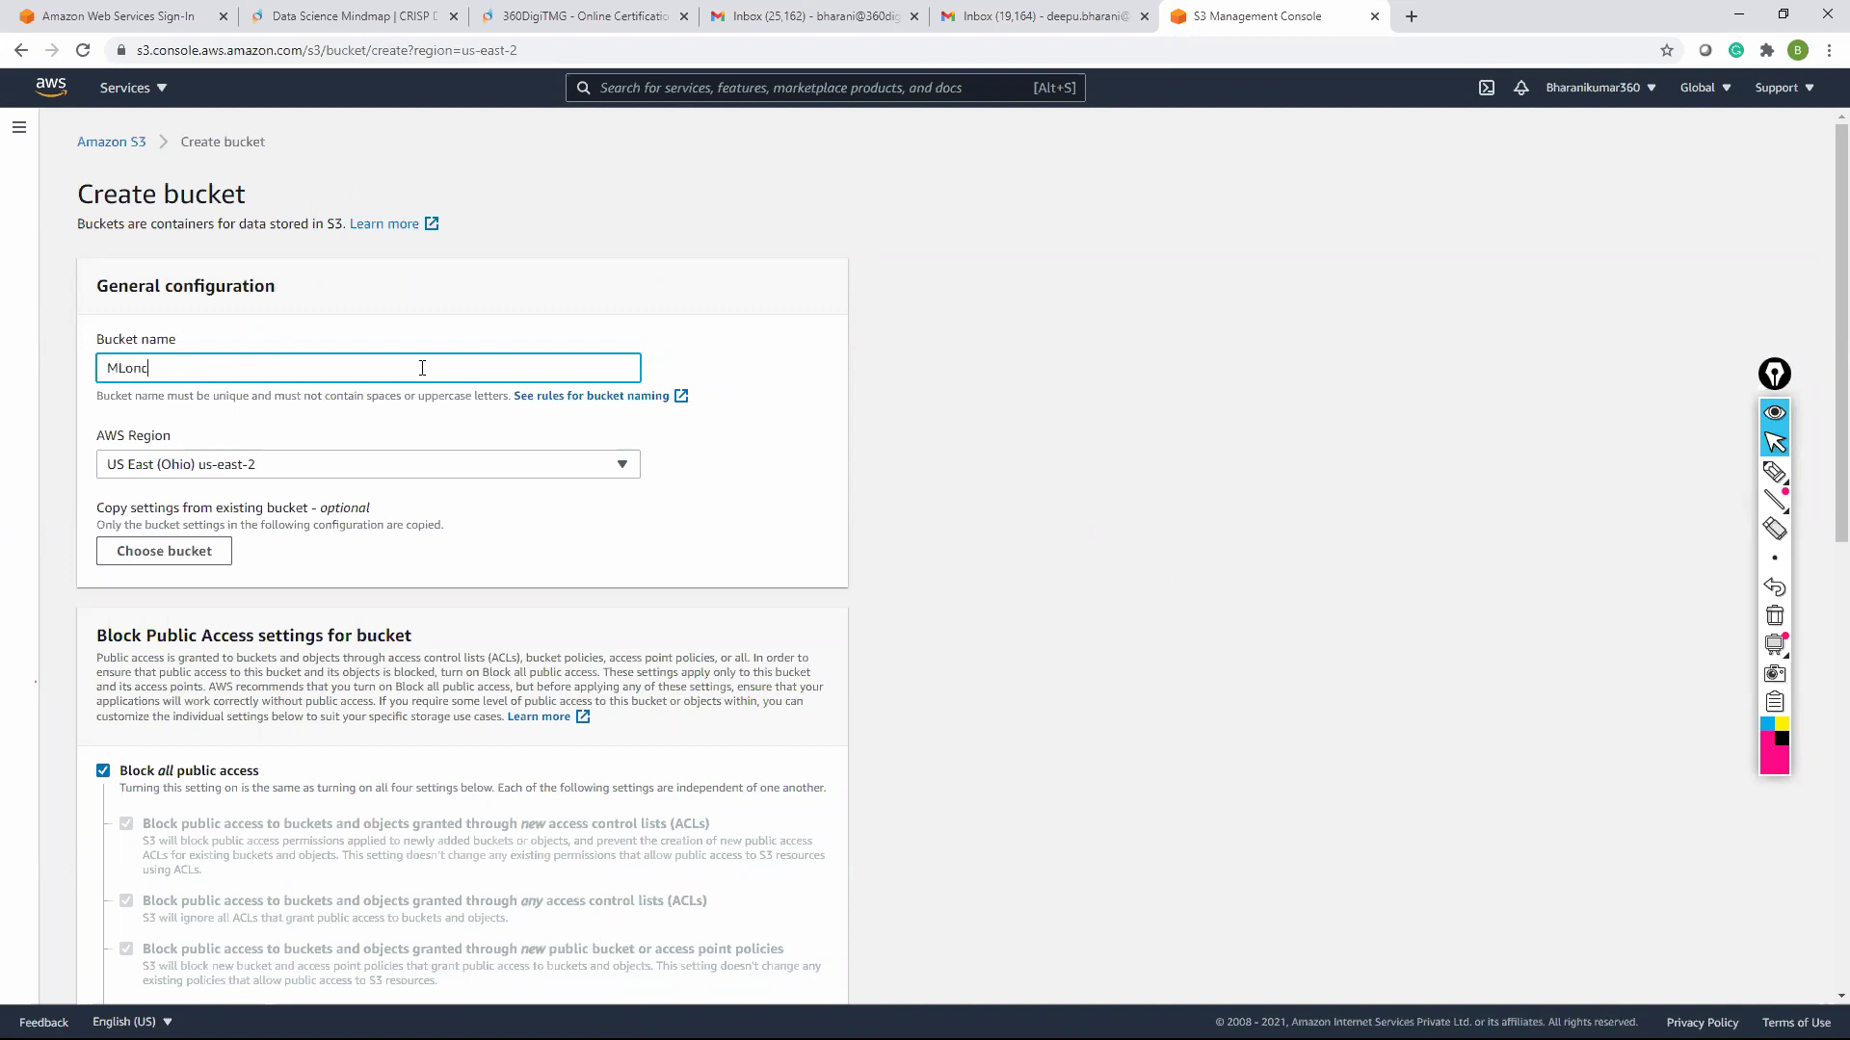
text(loud_360)
scroll(260, 439, down, 2)
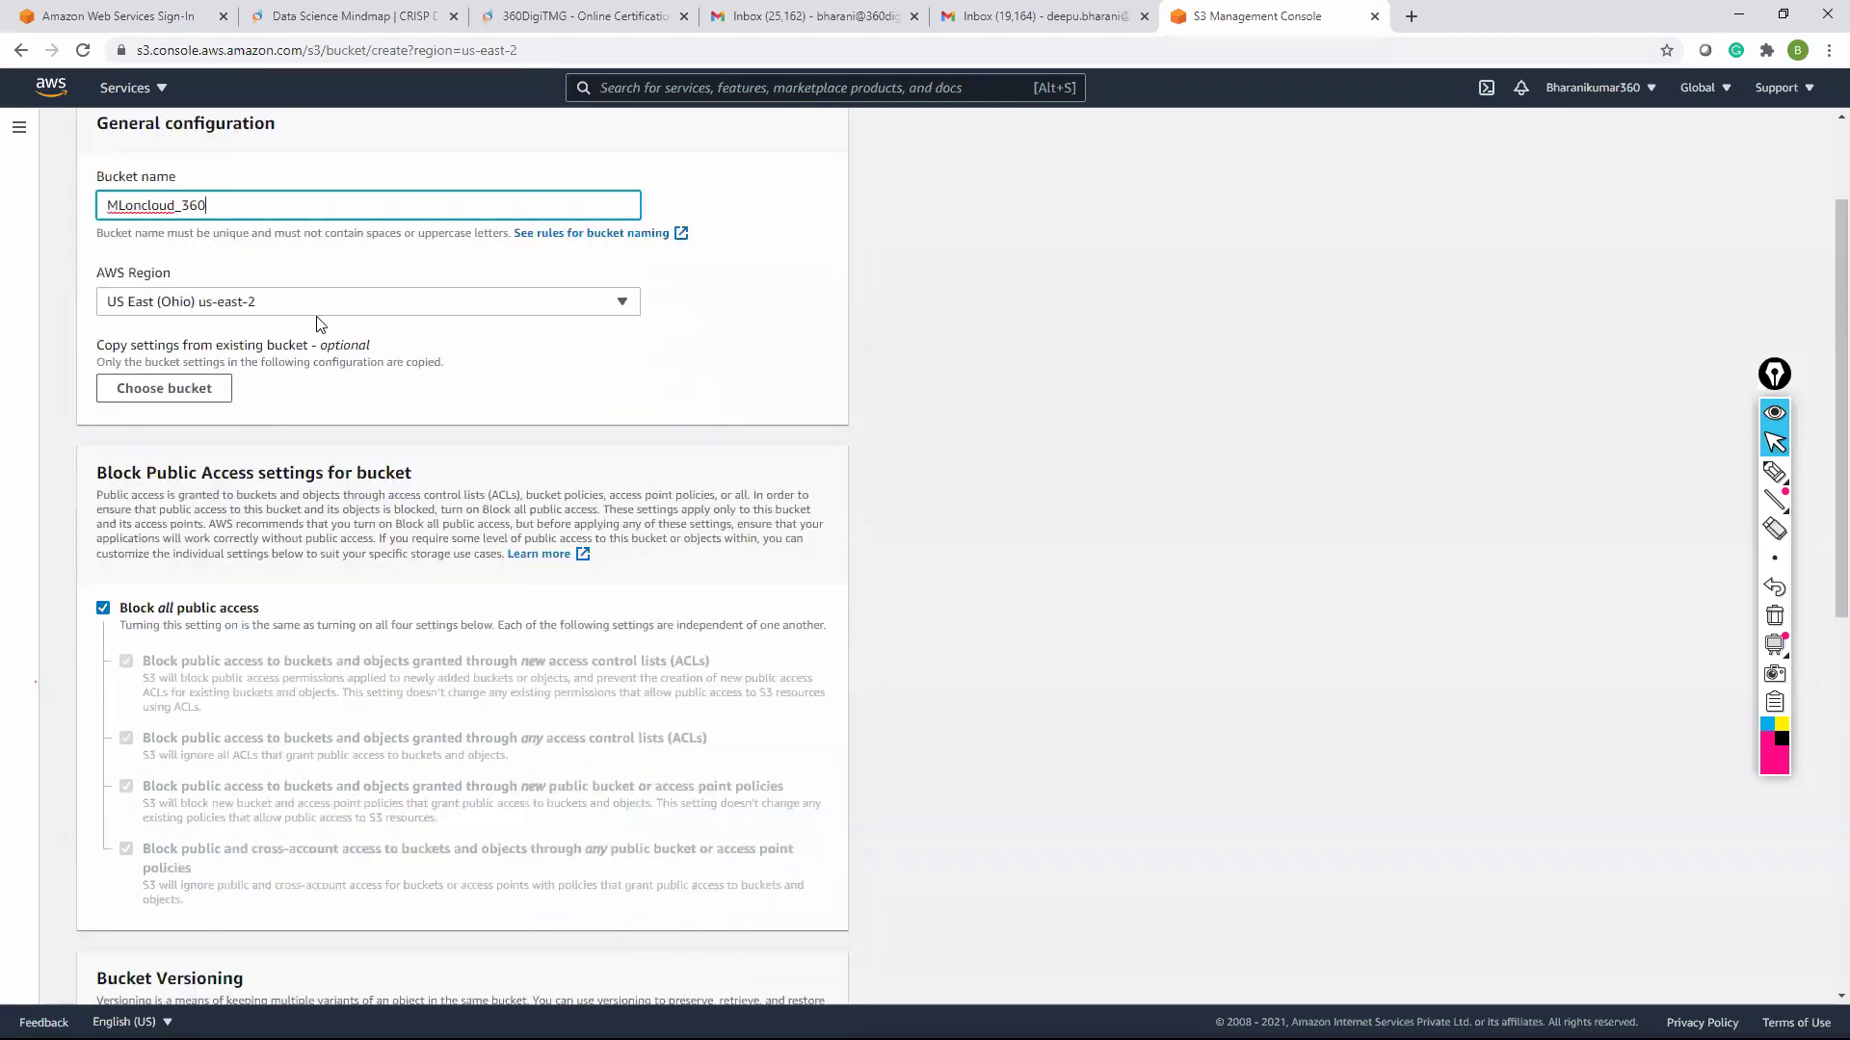
click(263, 307)
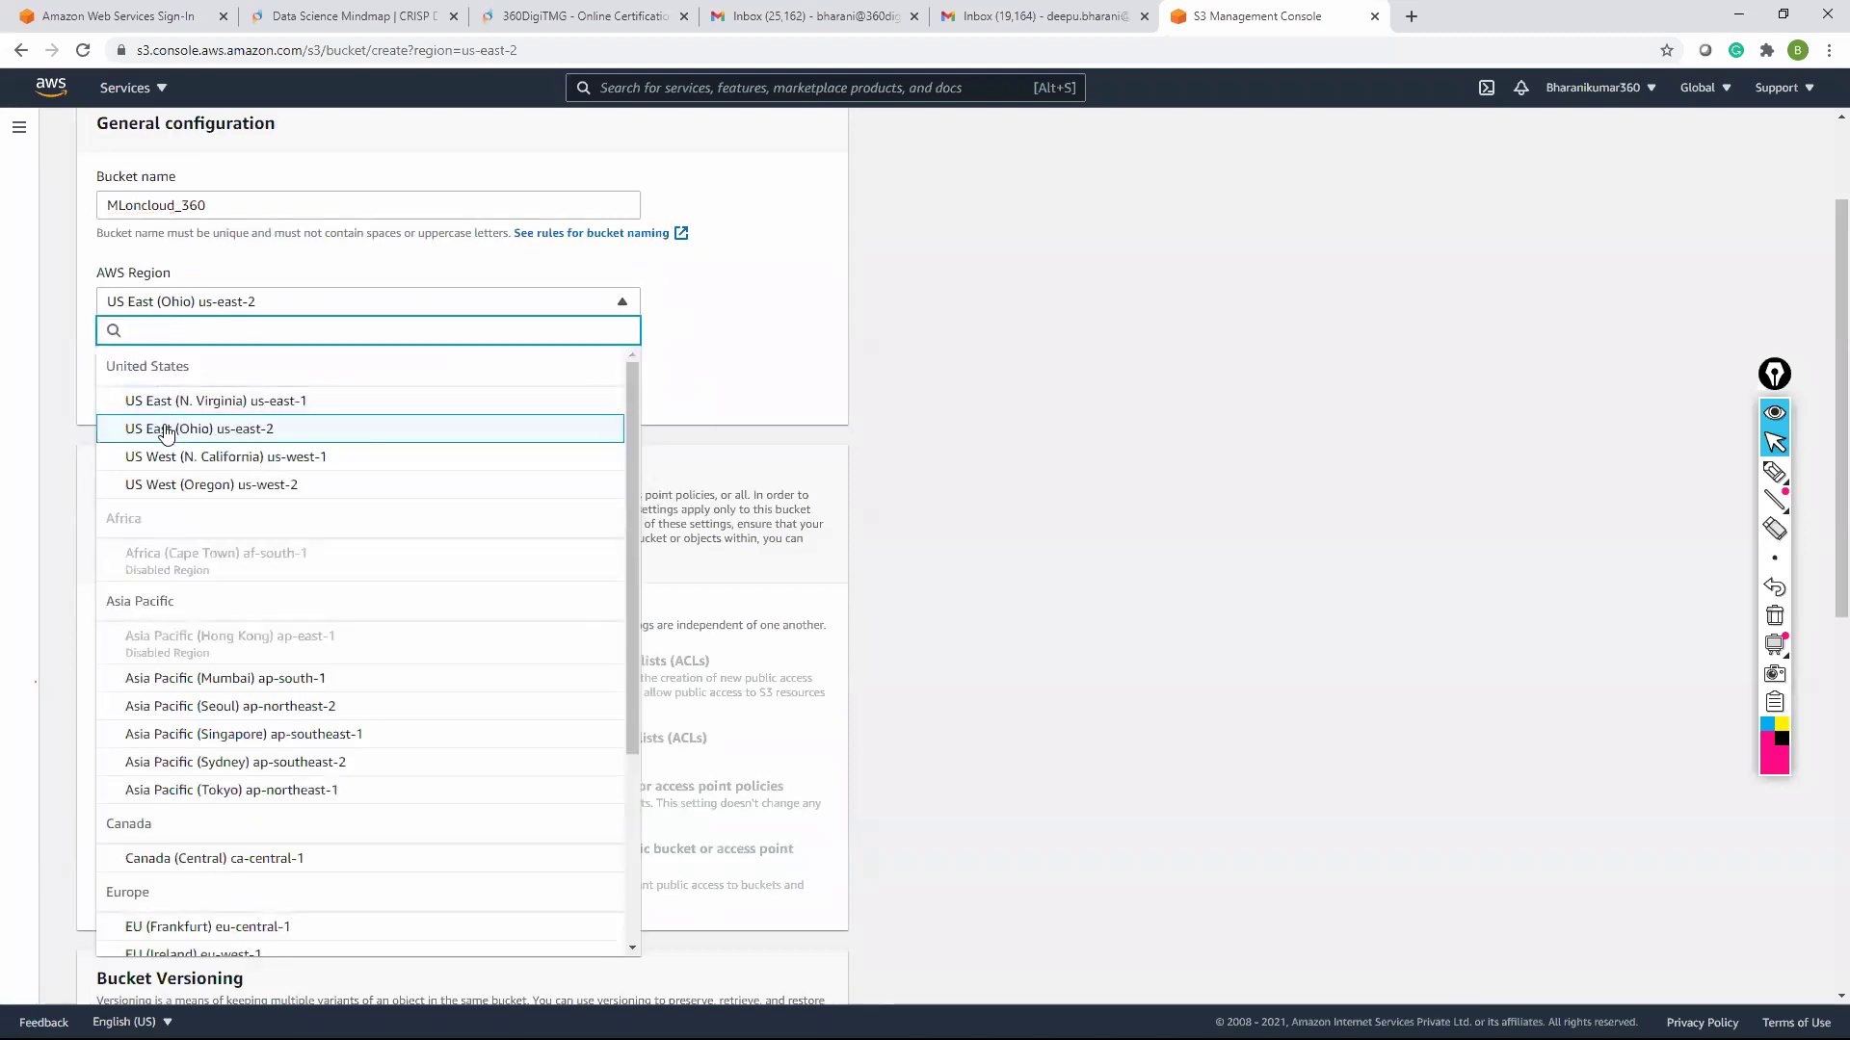
click(296, 438)
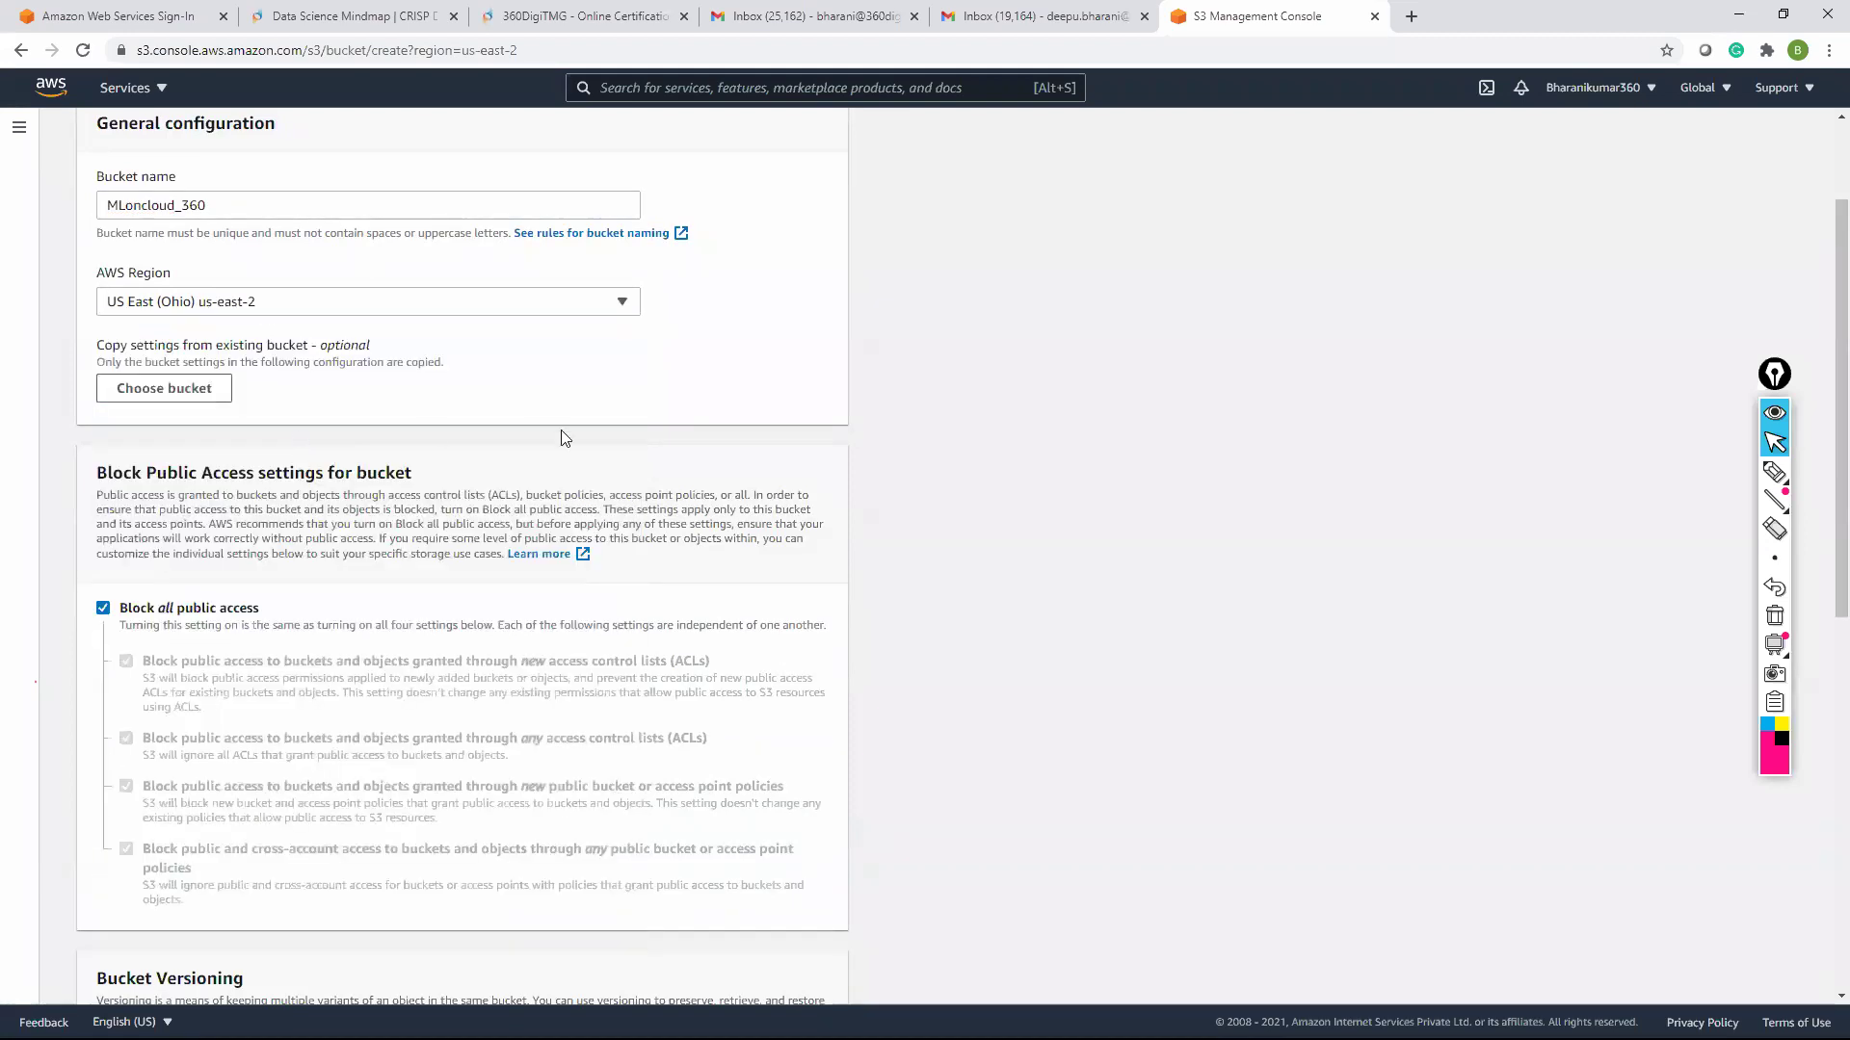
scroll(560, 429, down, 3)
scroll(561, 431, down, 5)
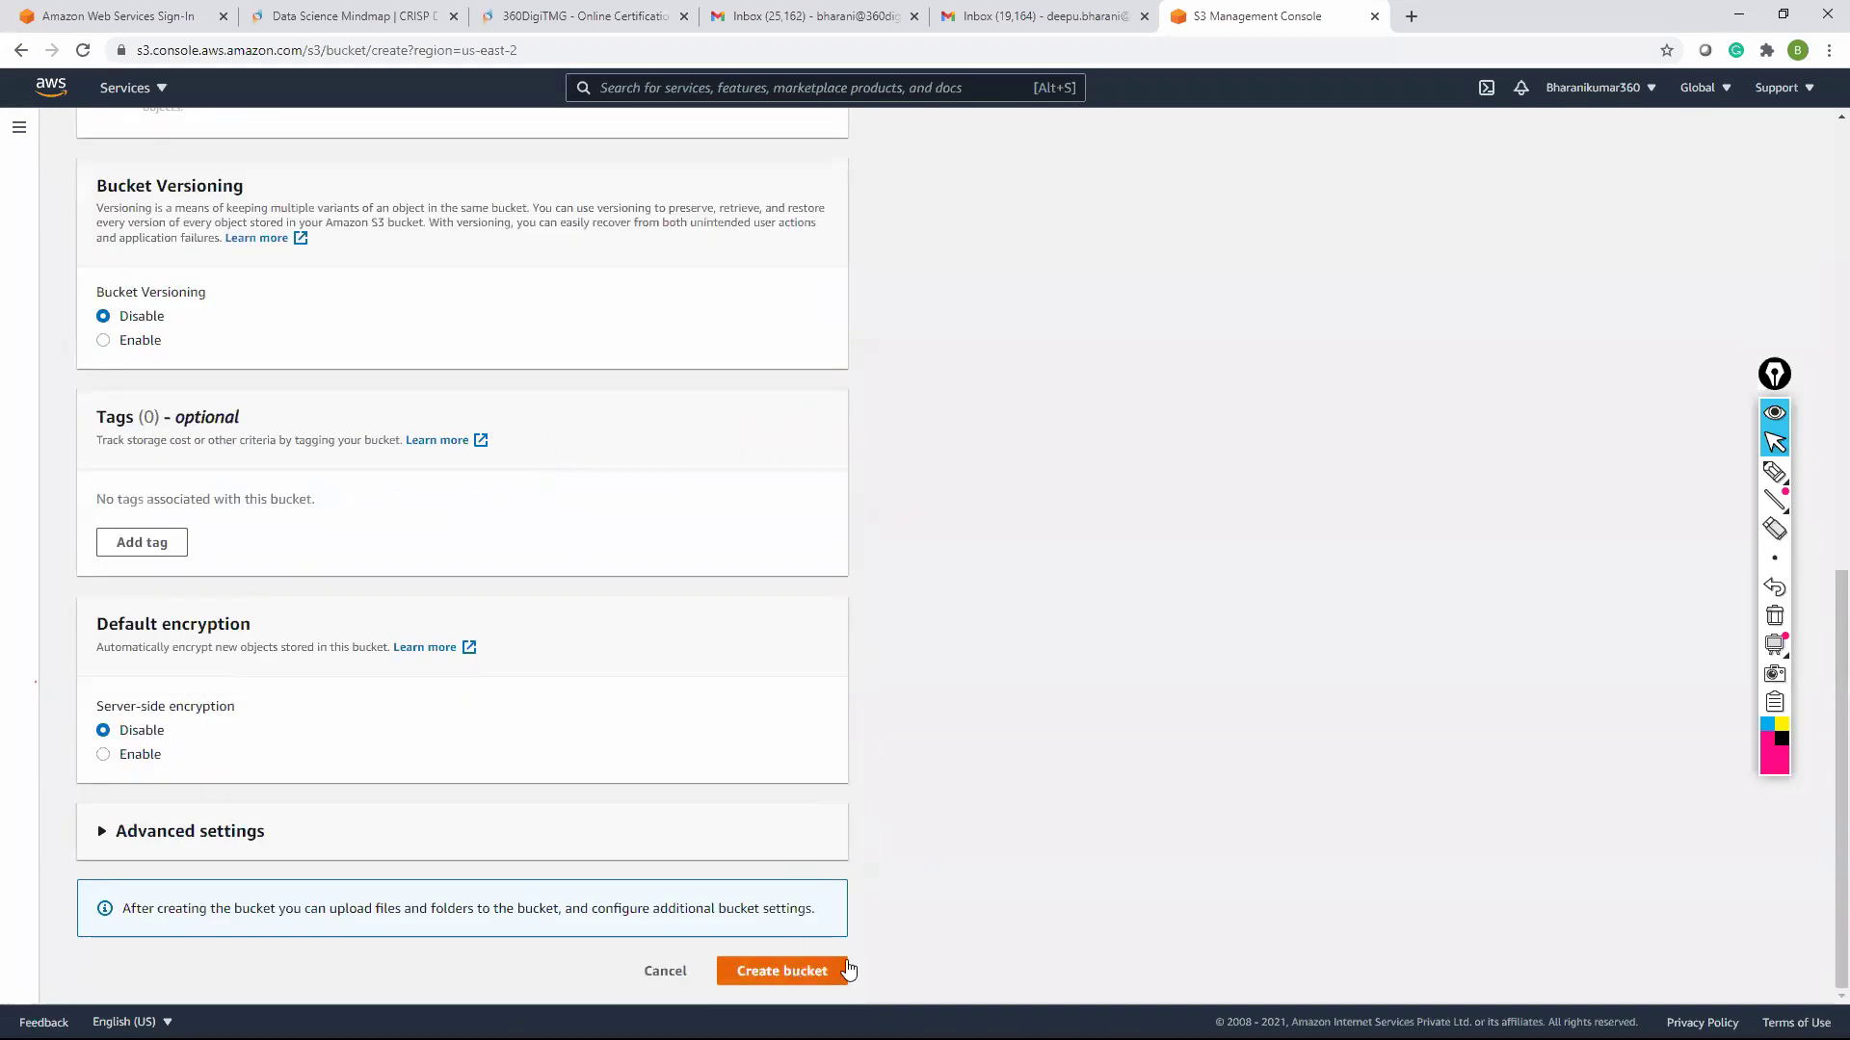
Replace the underscore in the bucket name with a hyphen and try to create the bucket again
scroll(794, 953, up, 5)
scroll(985, 654, up, 3)
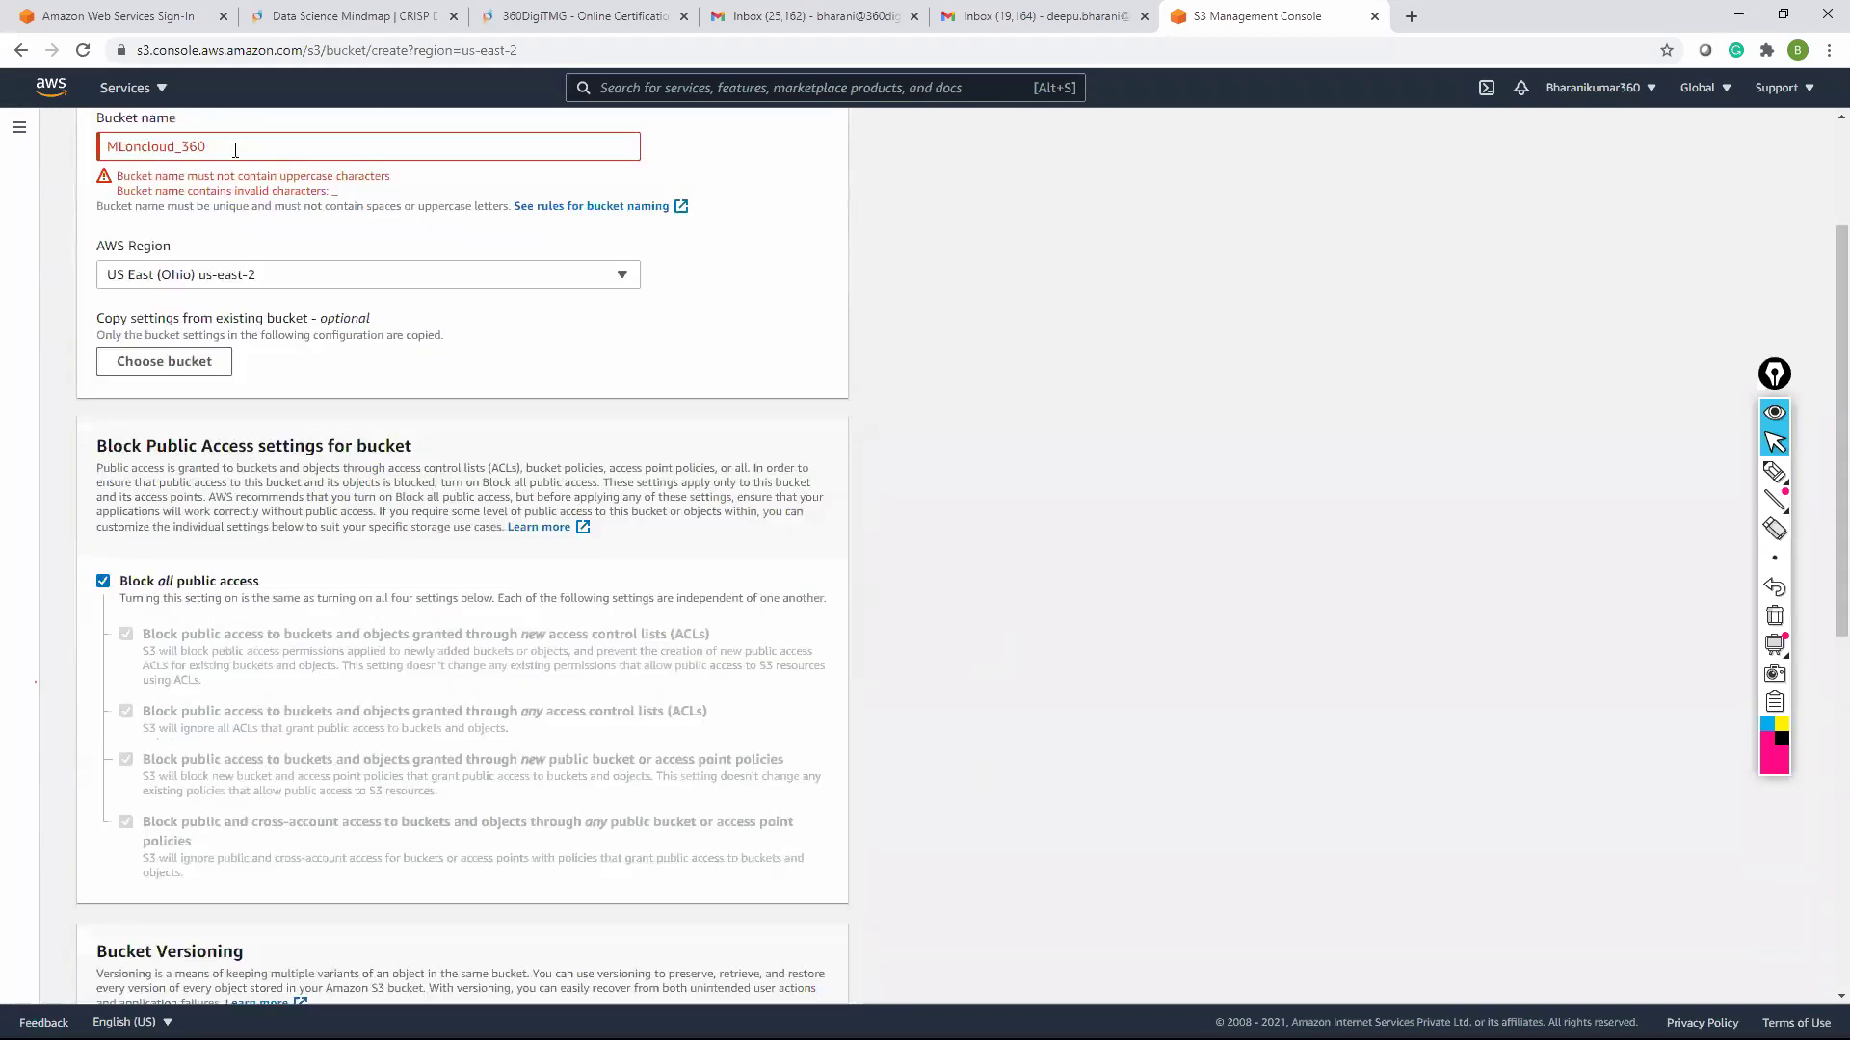
click(182, 146)
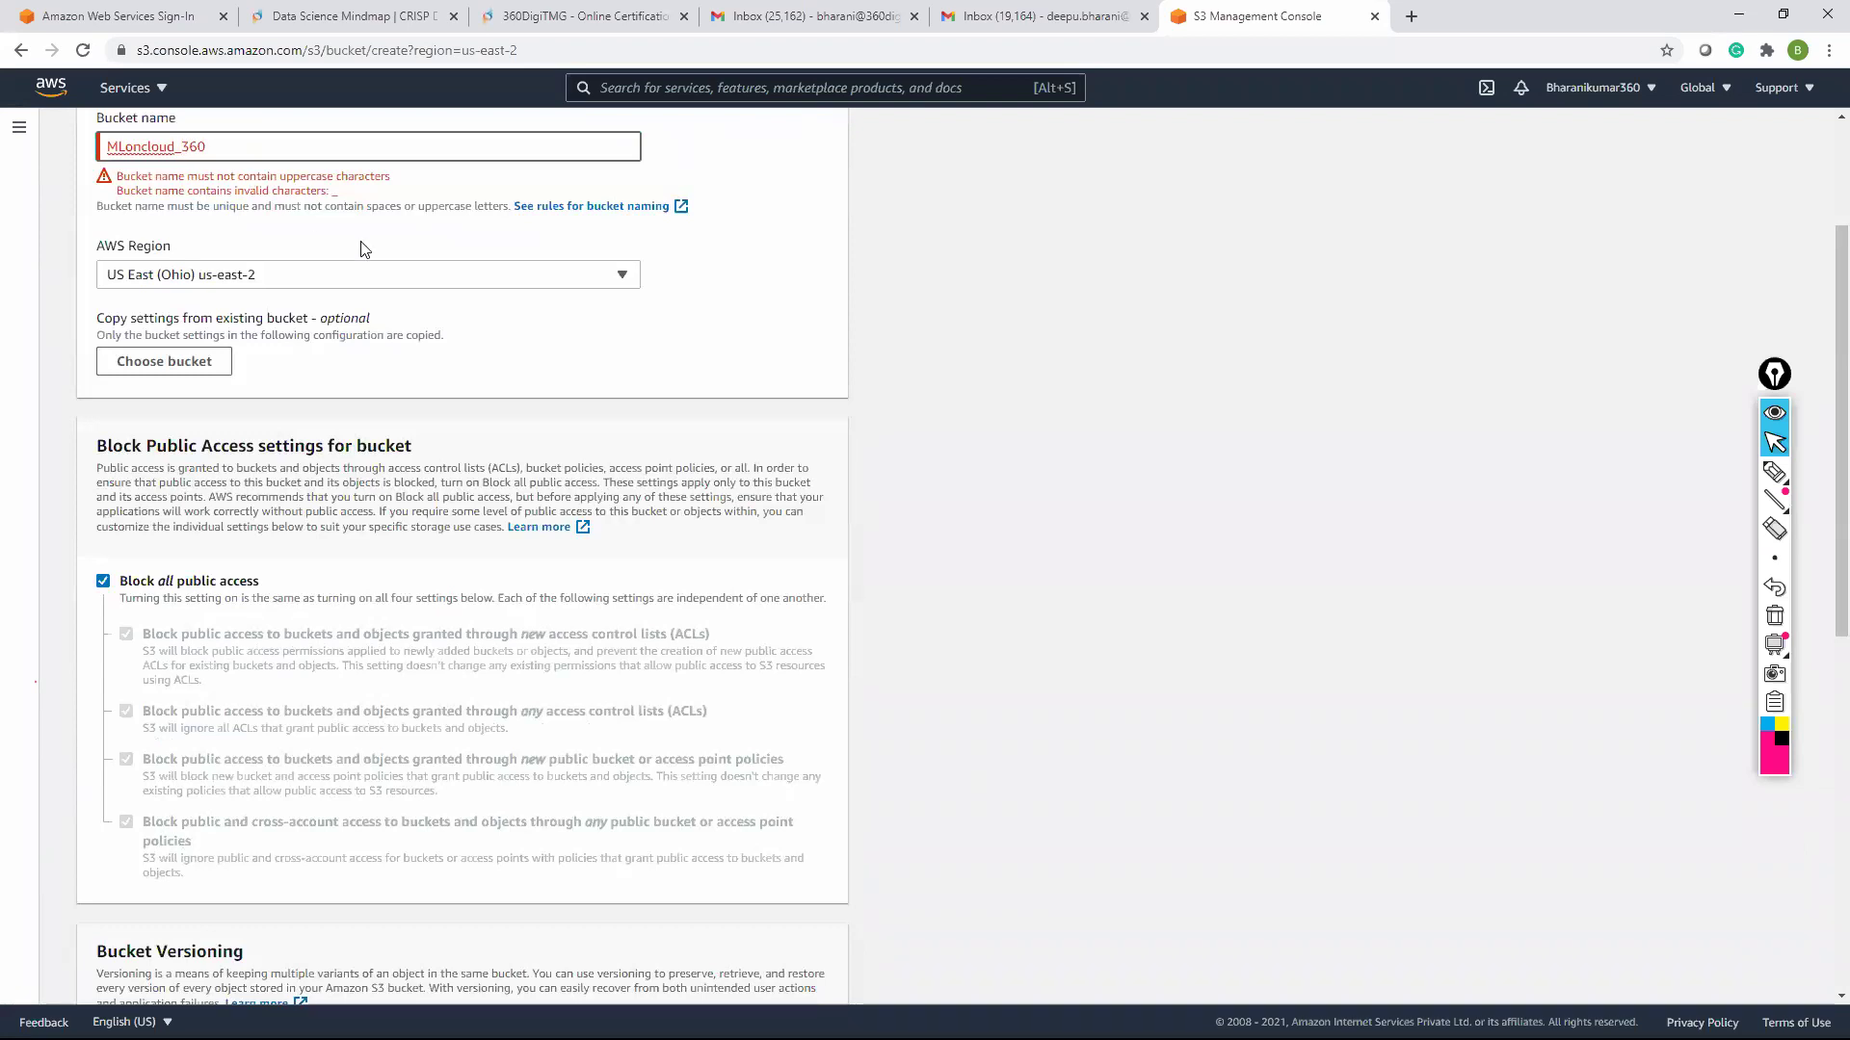
key(BackSpace)
scroll(572, 368, down, 8)
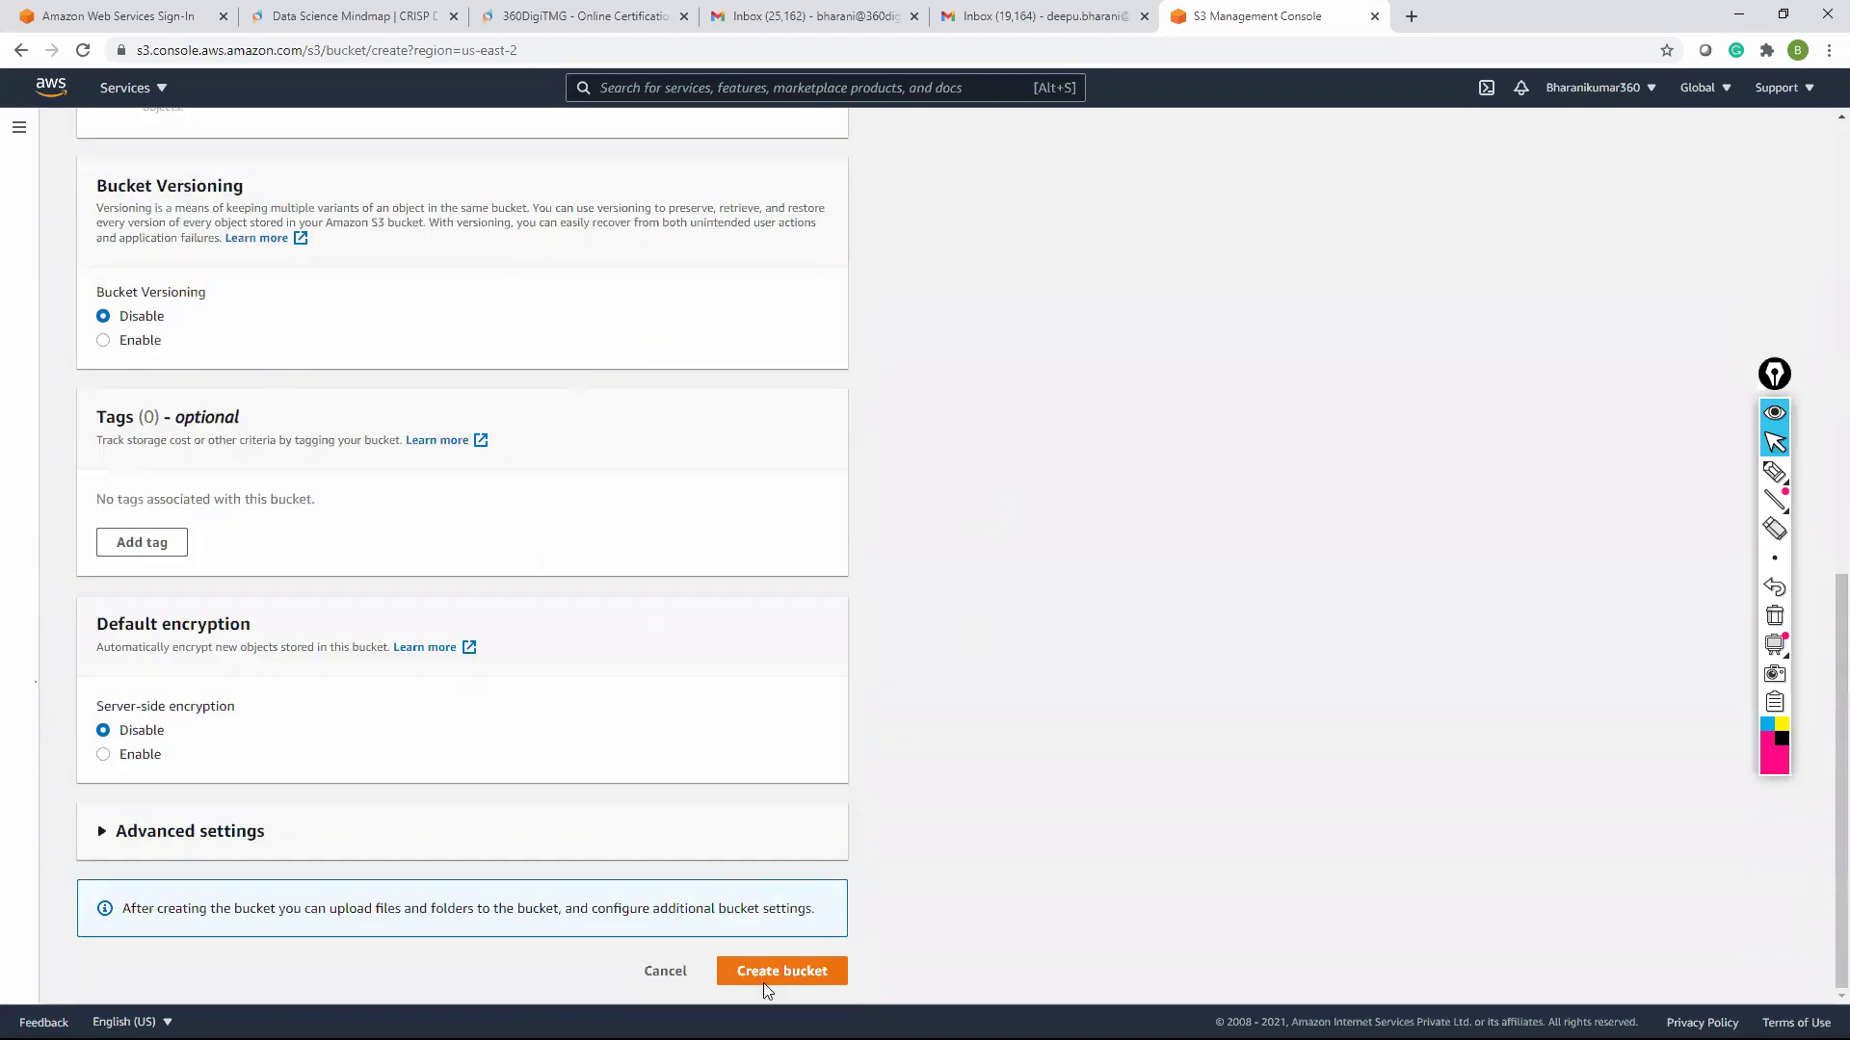
click(805, 977)
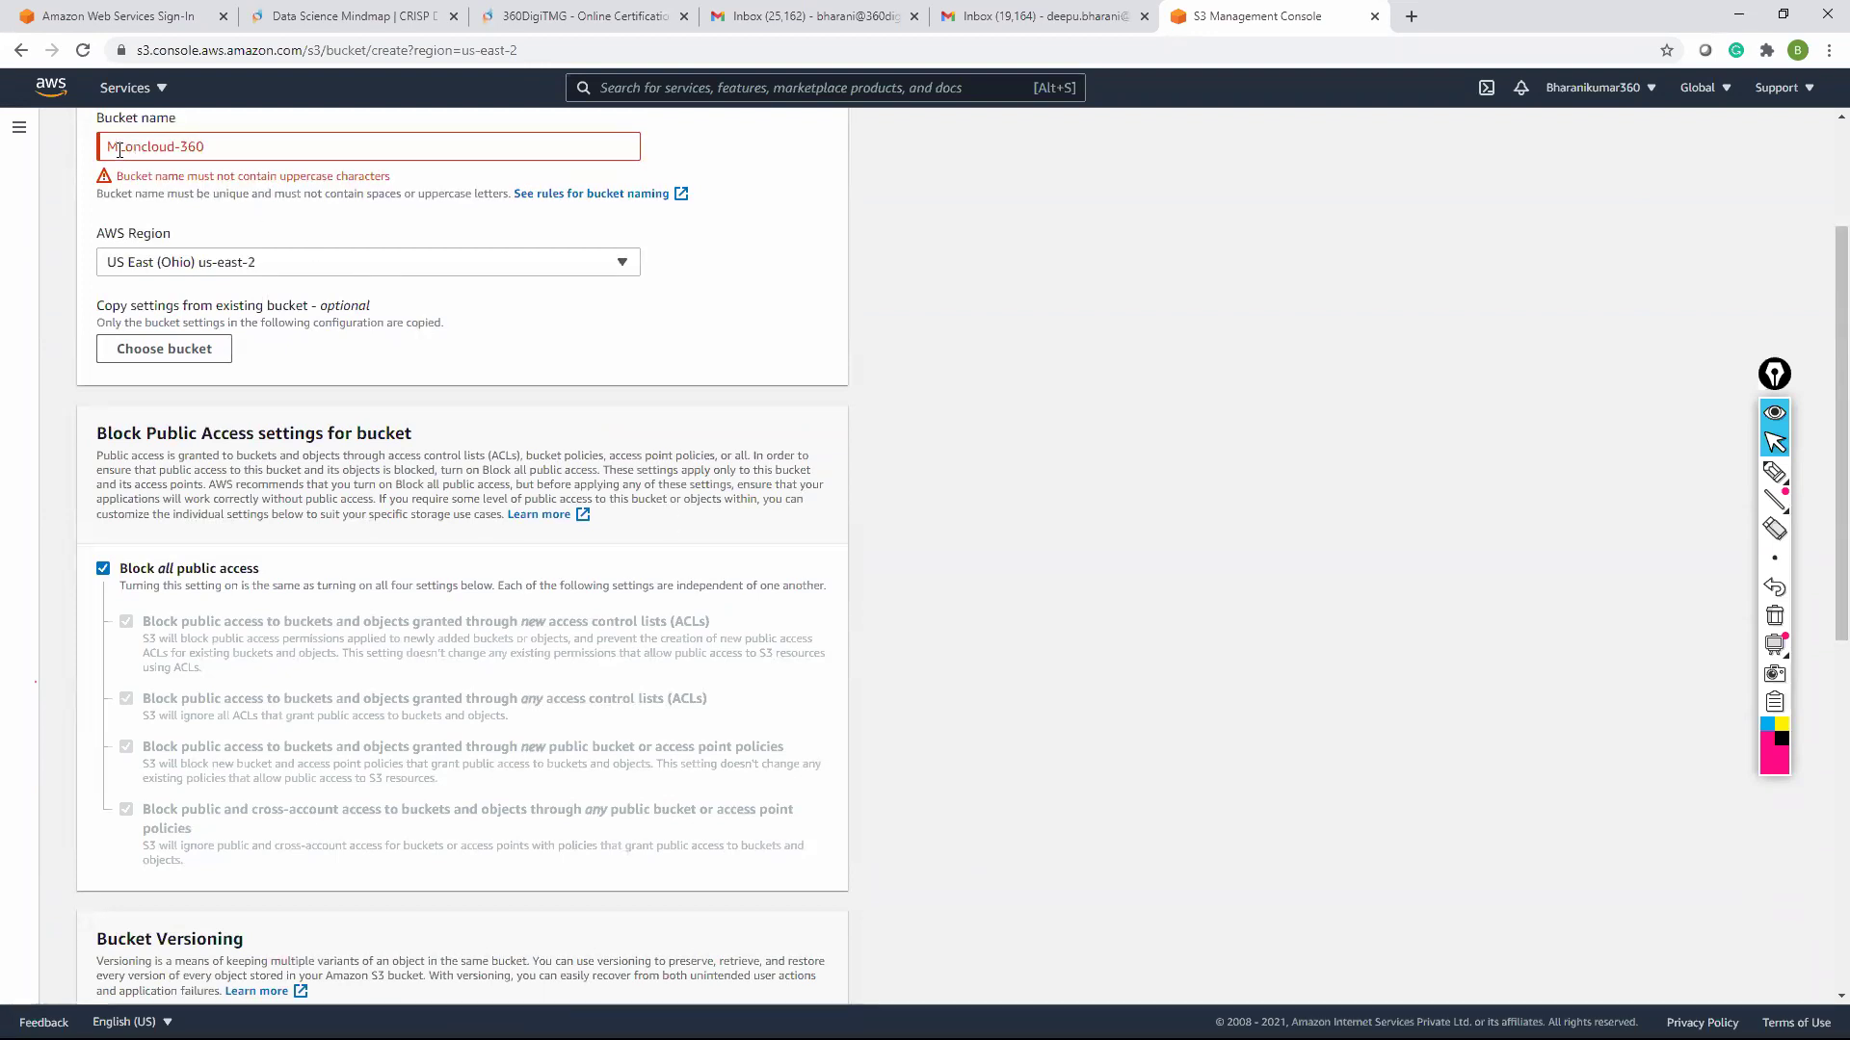
Change the bucket name's uppercase letters to lowercase, giving mloncloud-360, and create the bucket
drag(129, 147, 74, 152)
text(ml)
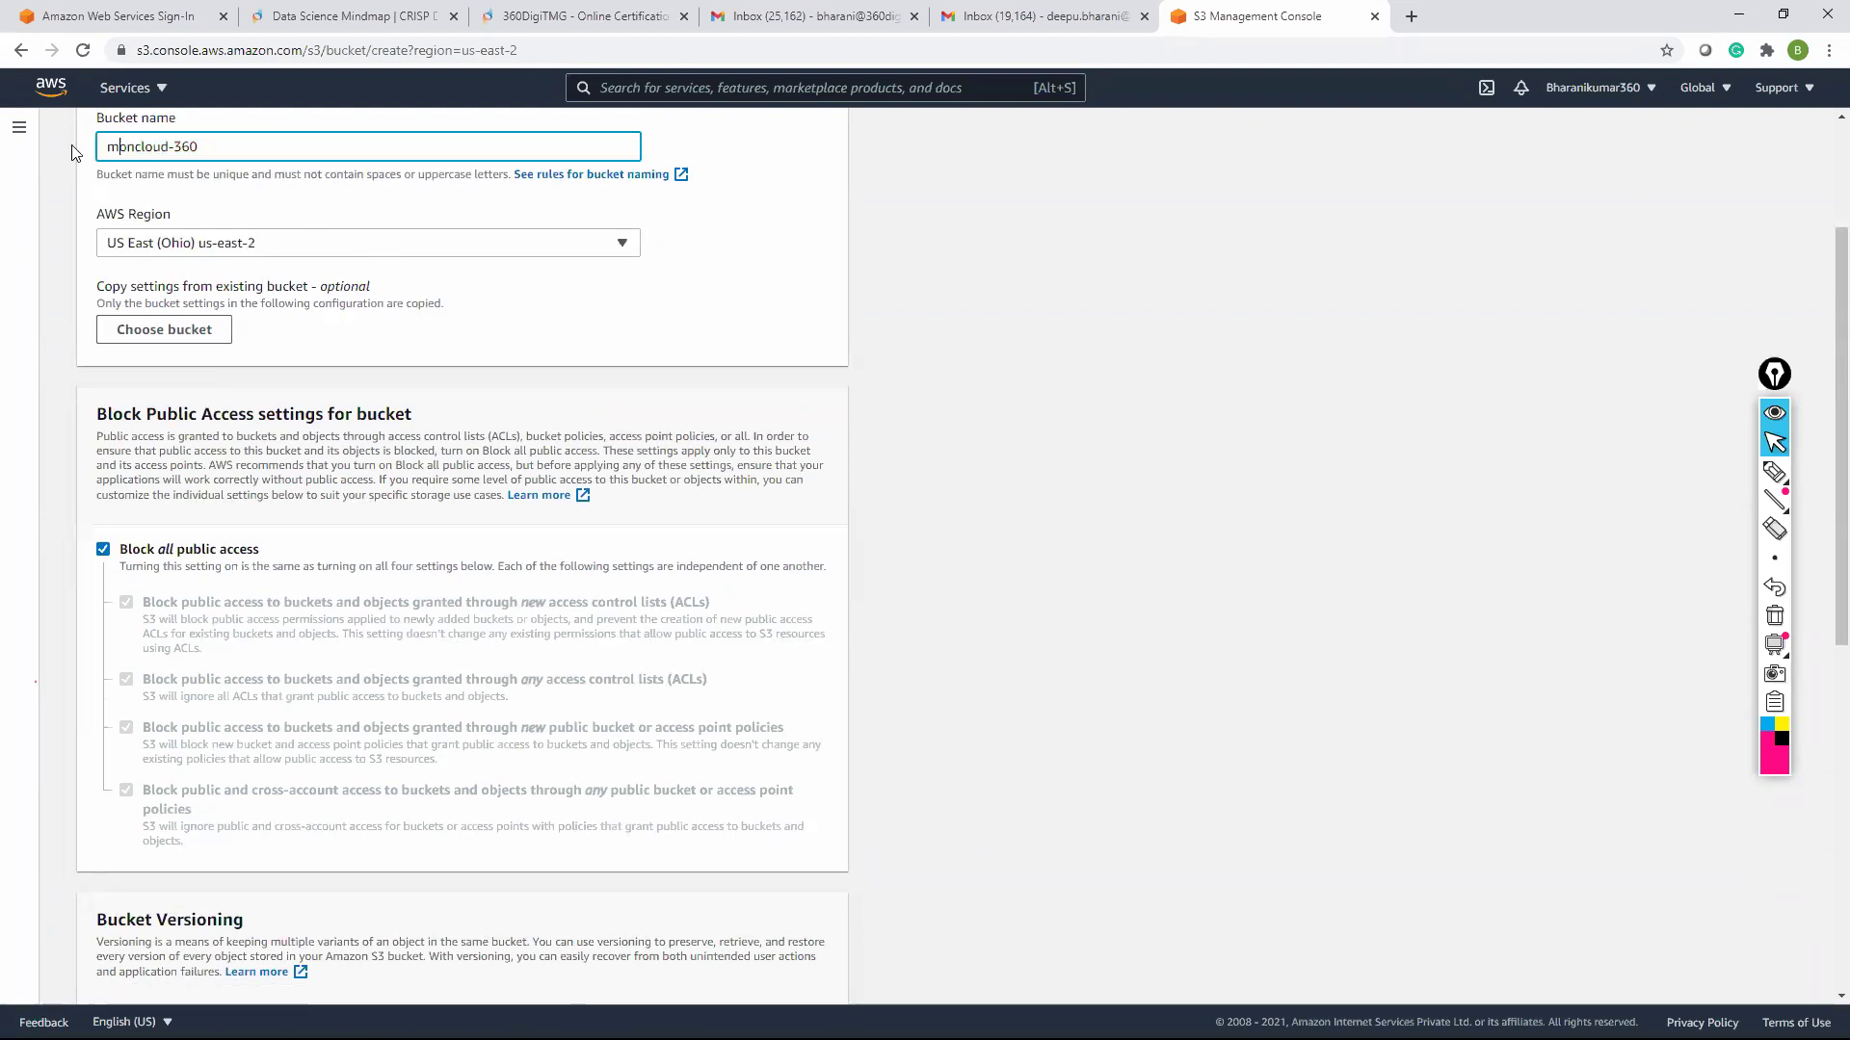
scroll(363, 647, down, 8)
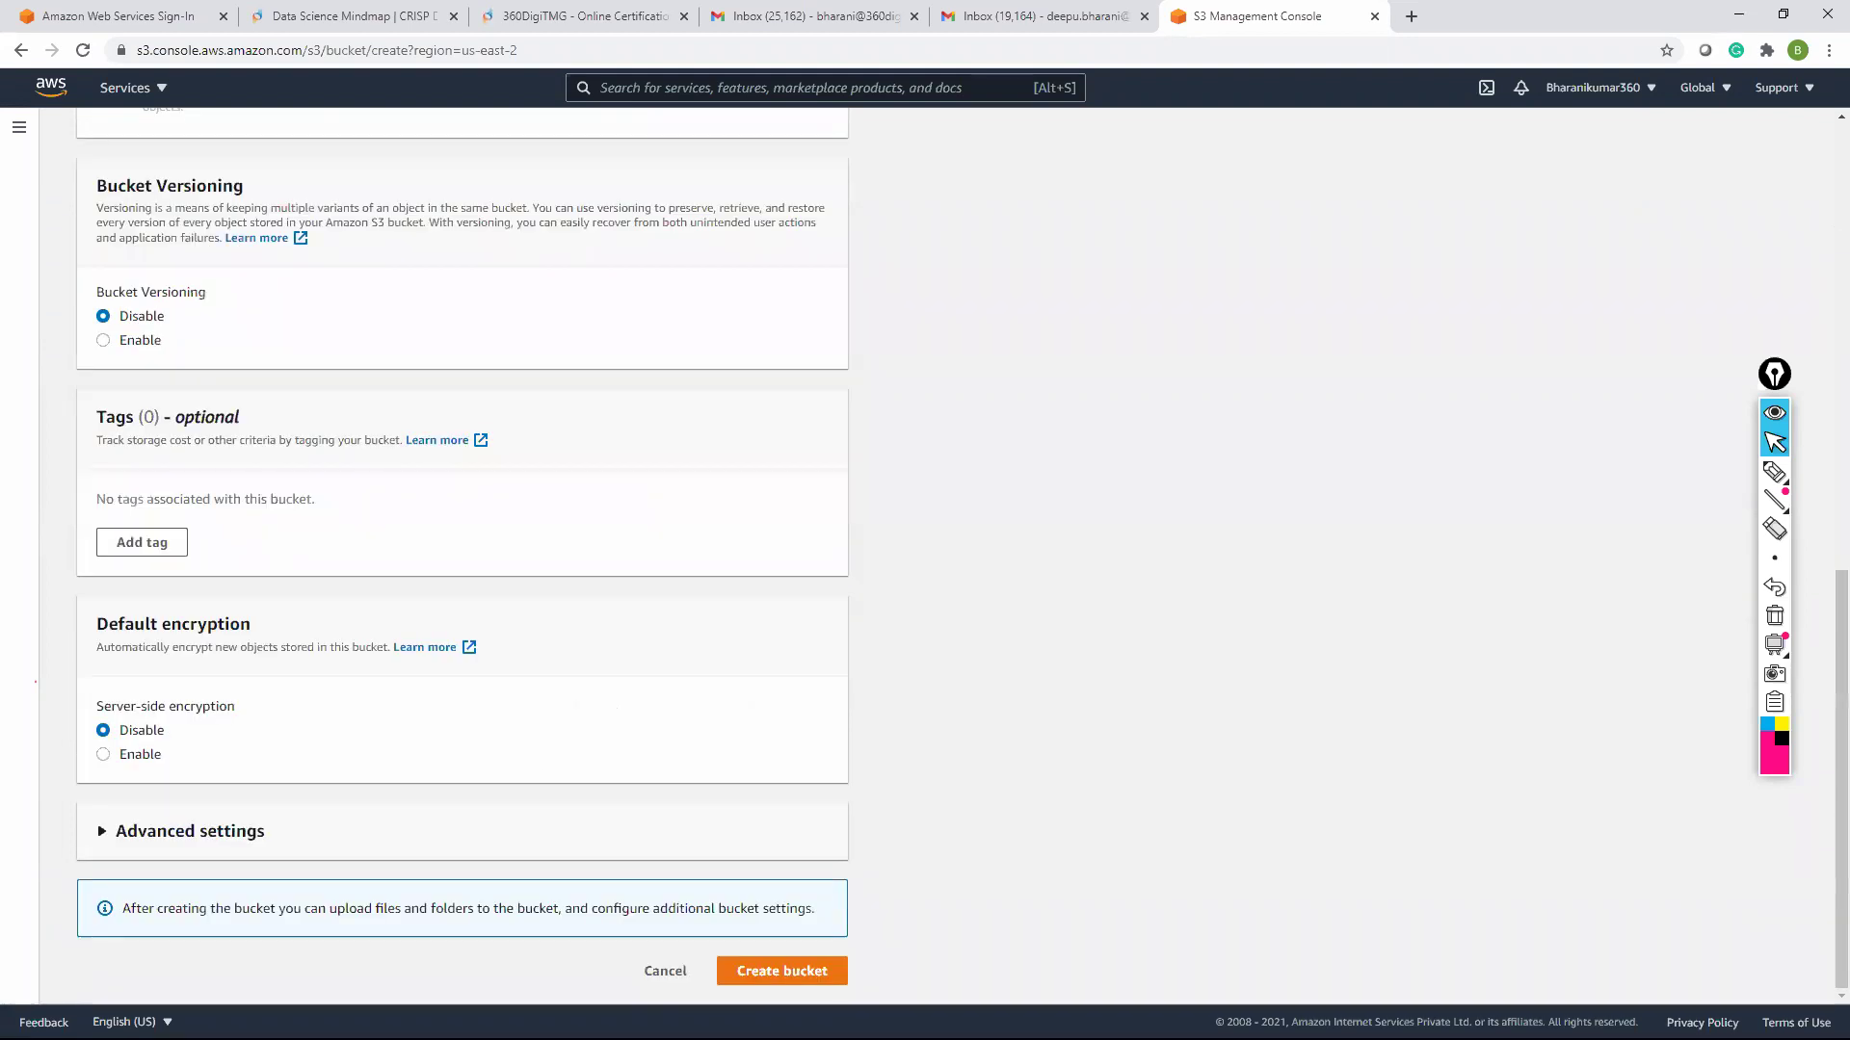
click(796, 980)
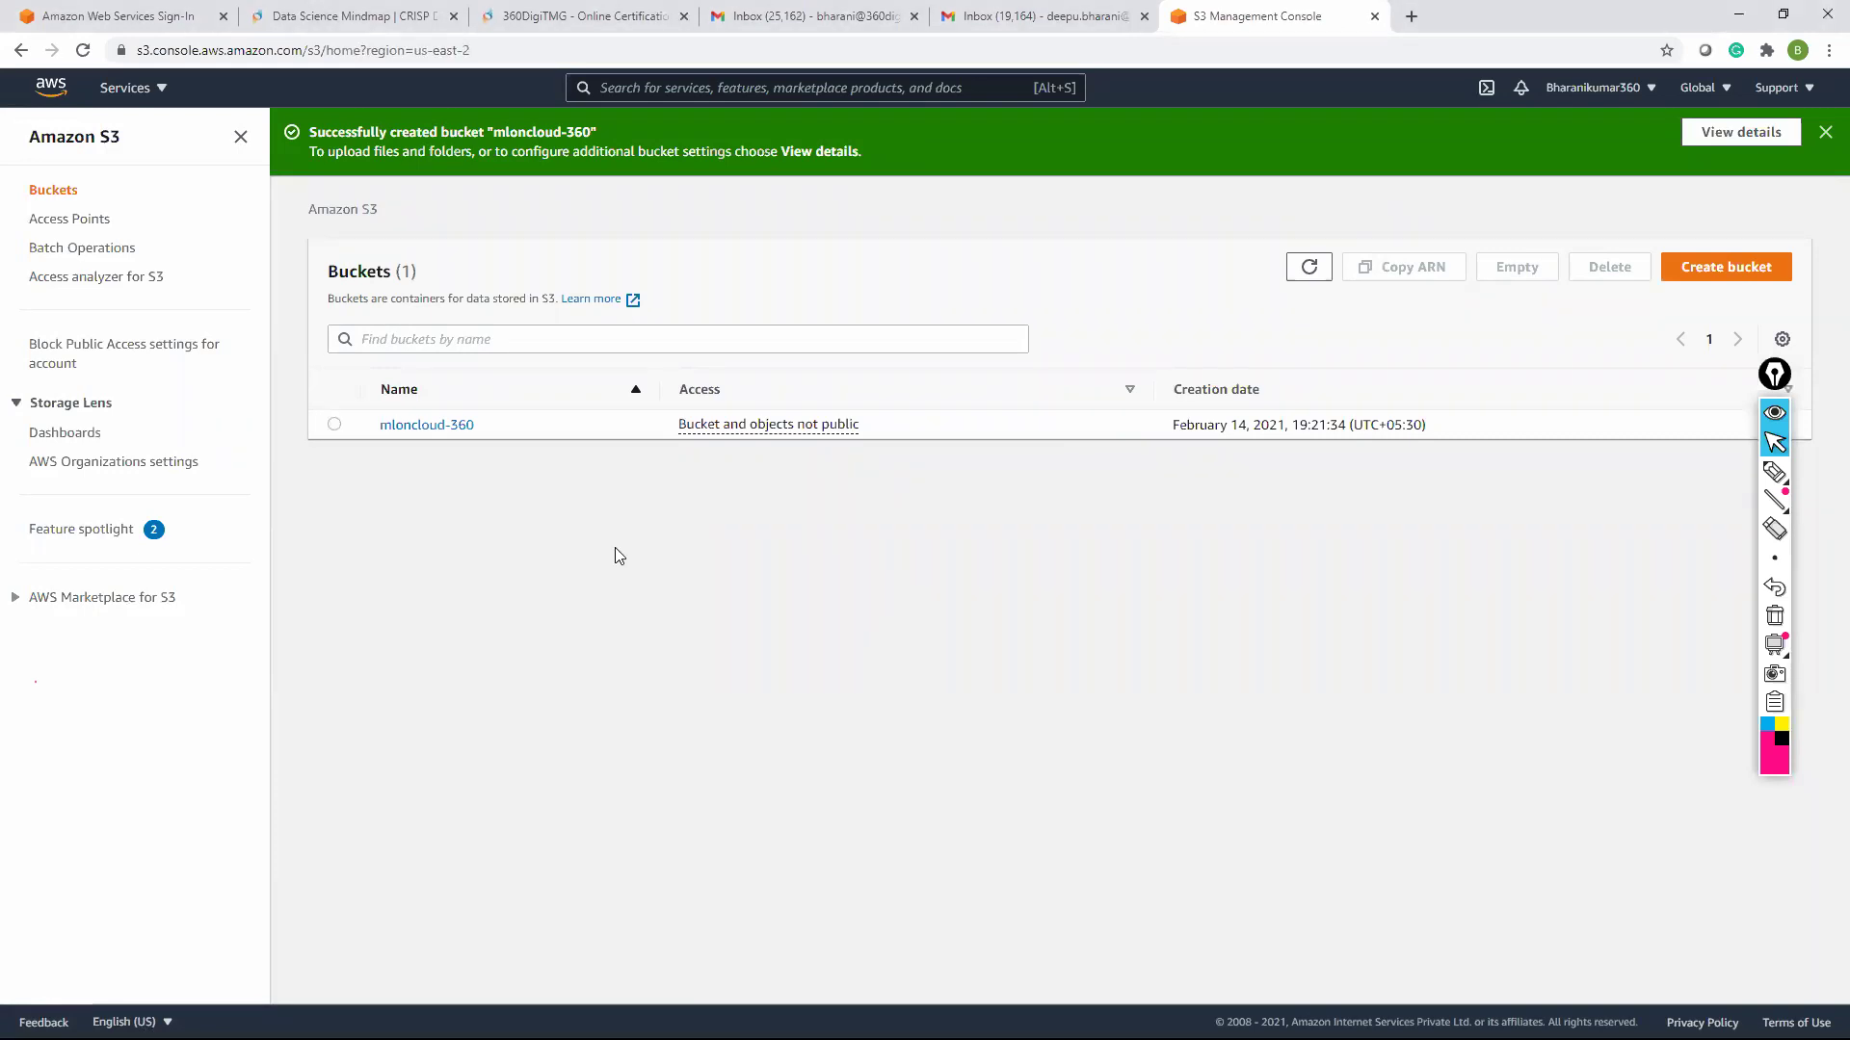
Upload bank-additional.csv from the AutoML & ML on Cloud folder to the mloncloud-360 bucket and exit the upload status page
click(416, 426)
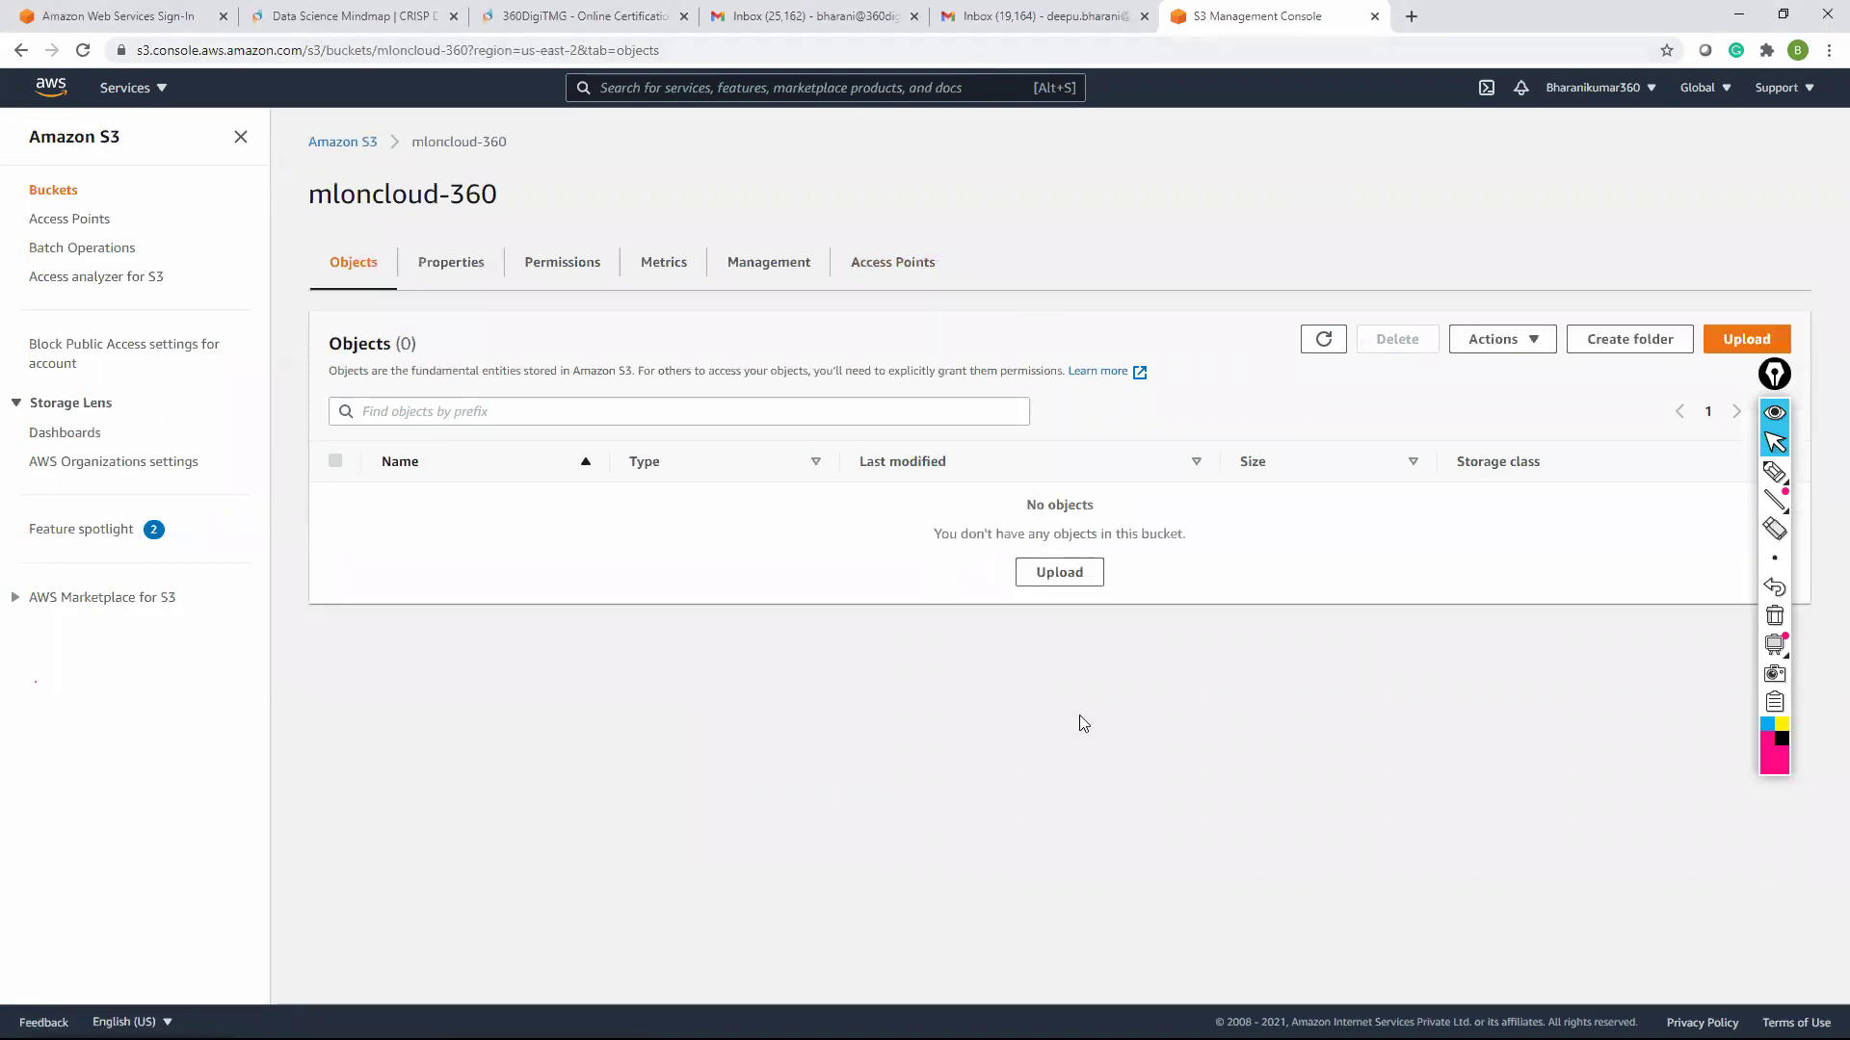
click(1058, 578)
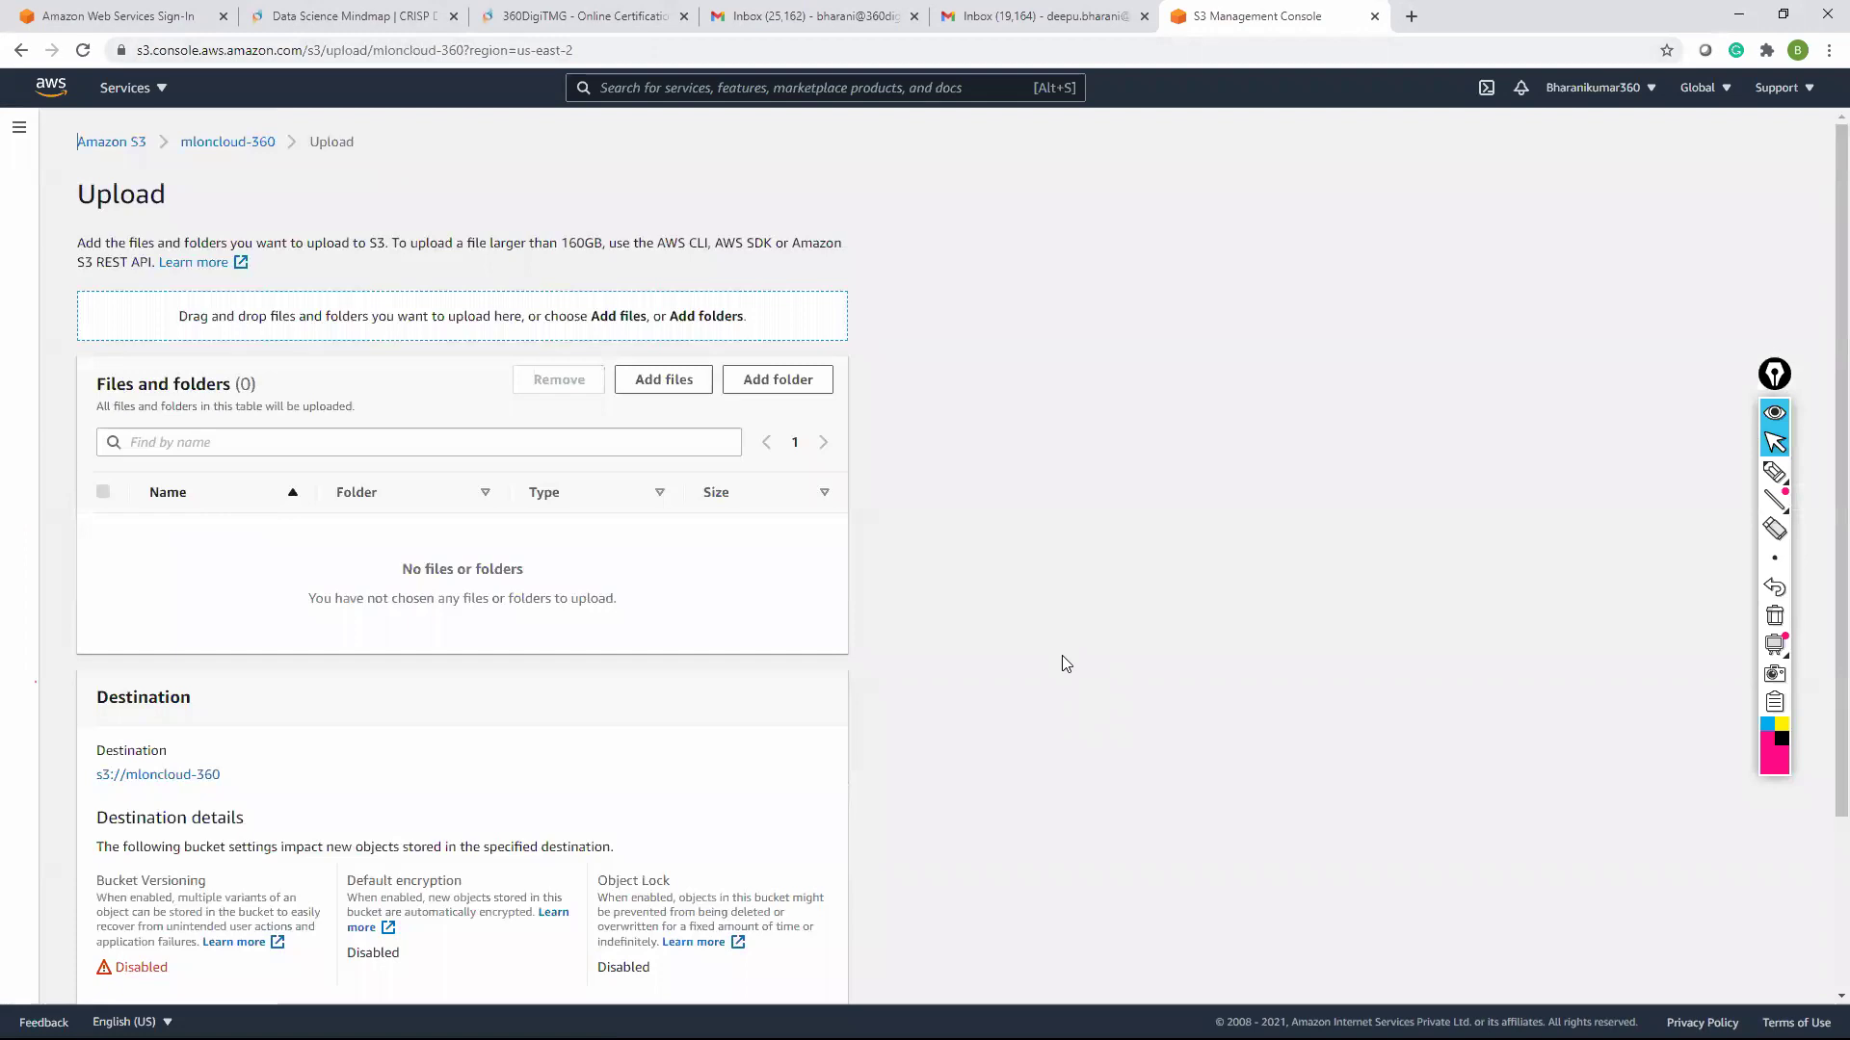
click(688, 383)
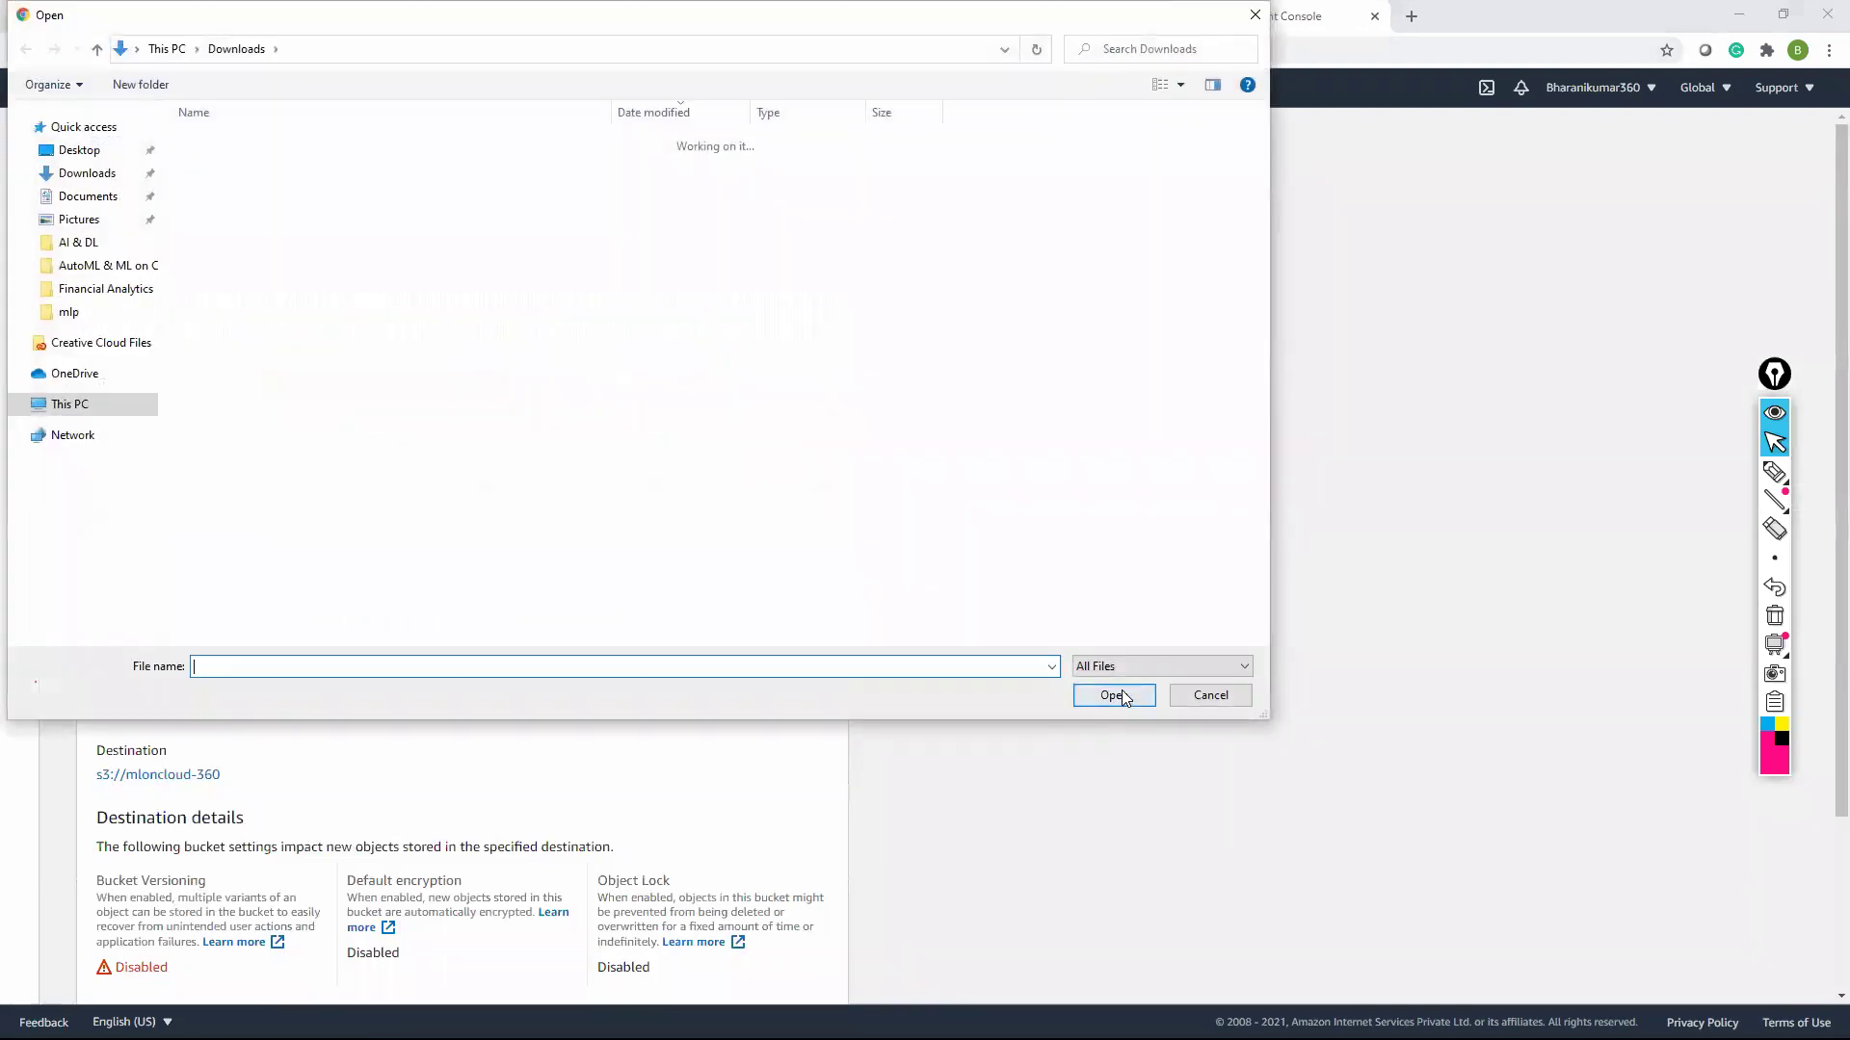
click(104, 265)
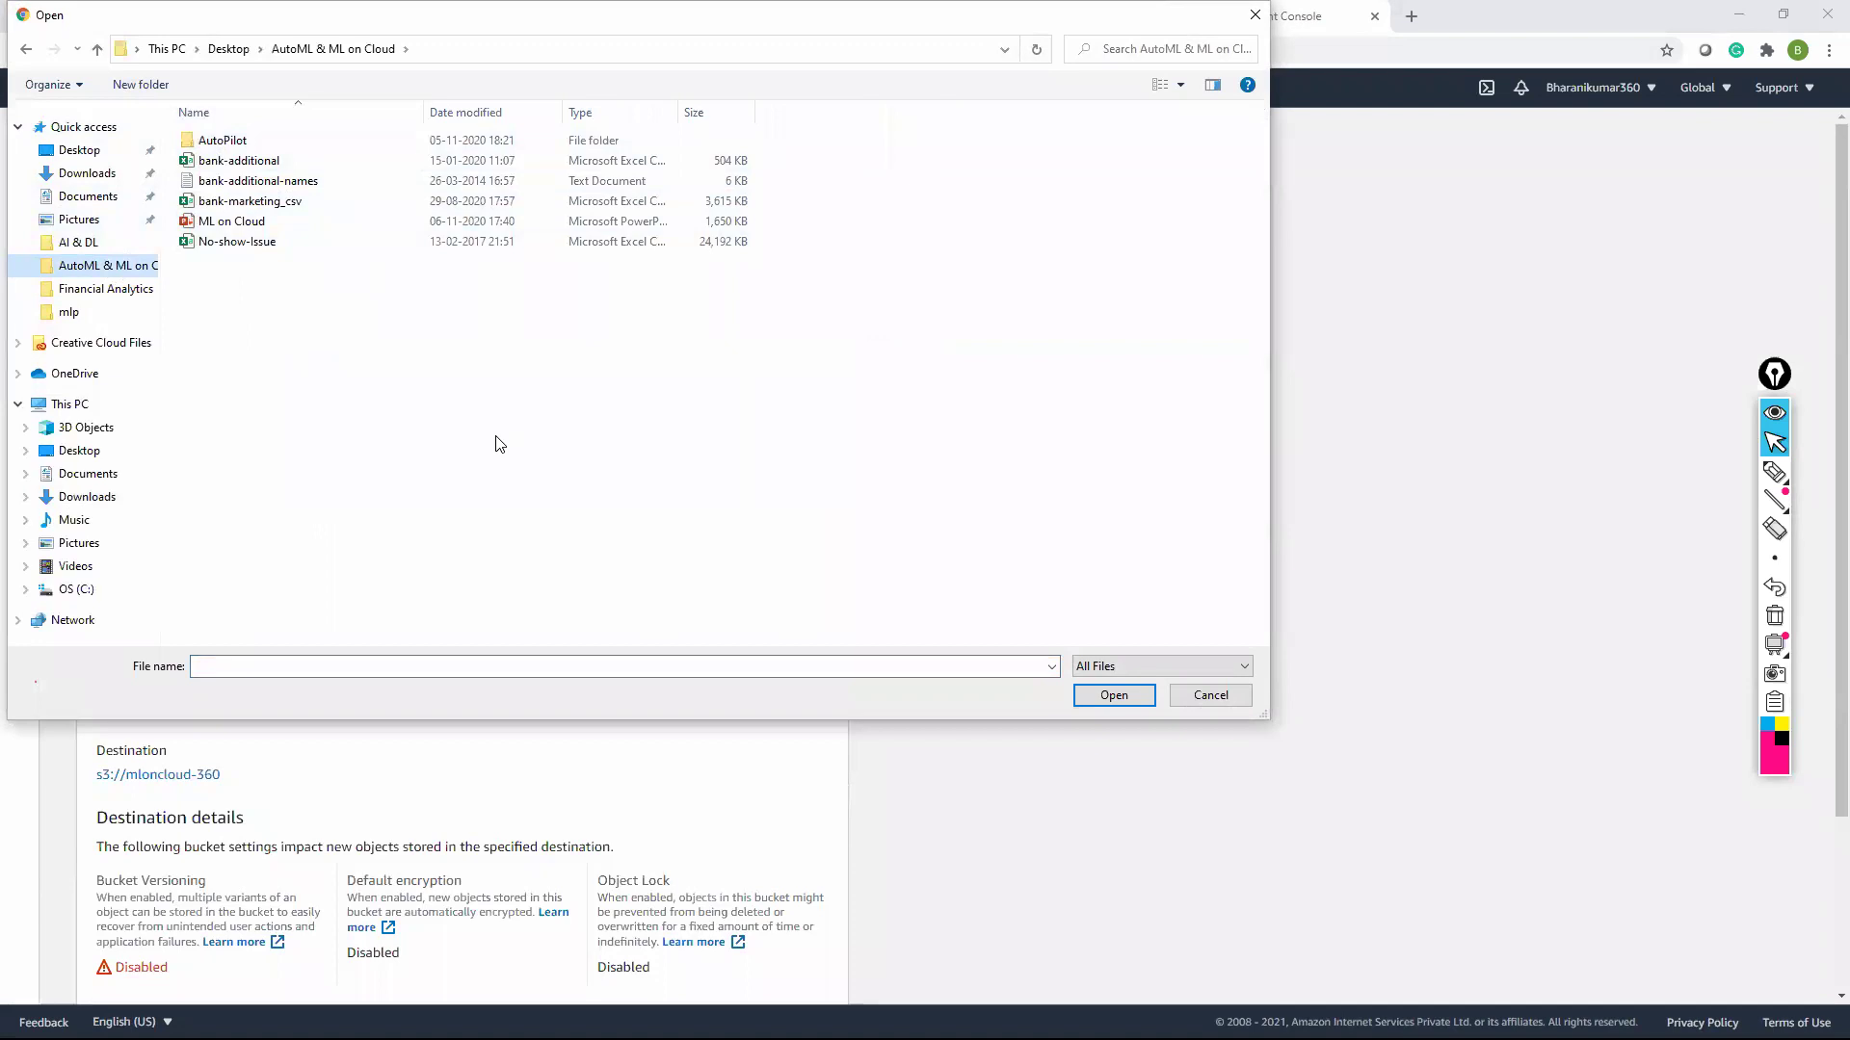
double_click(283, 164)
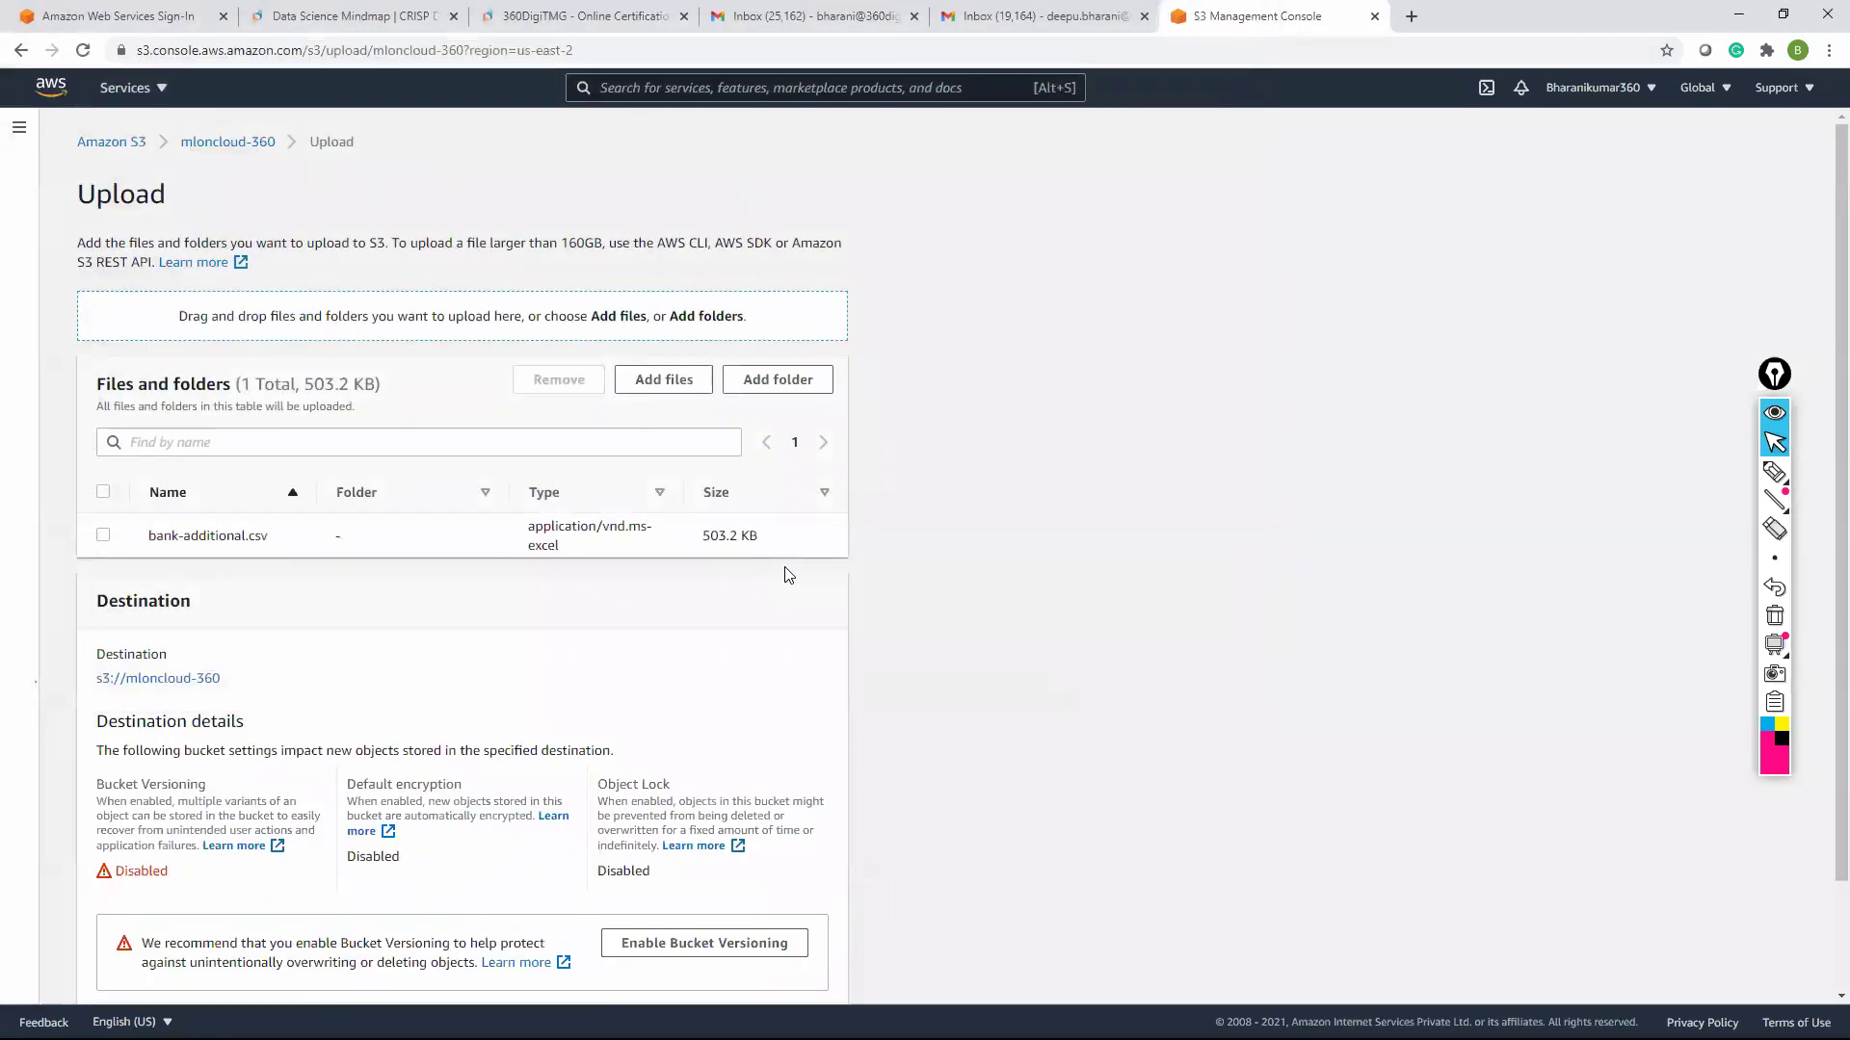
scroll(788, 575, down, 3)
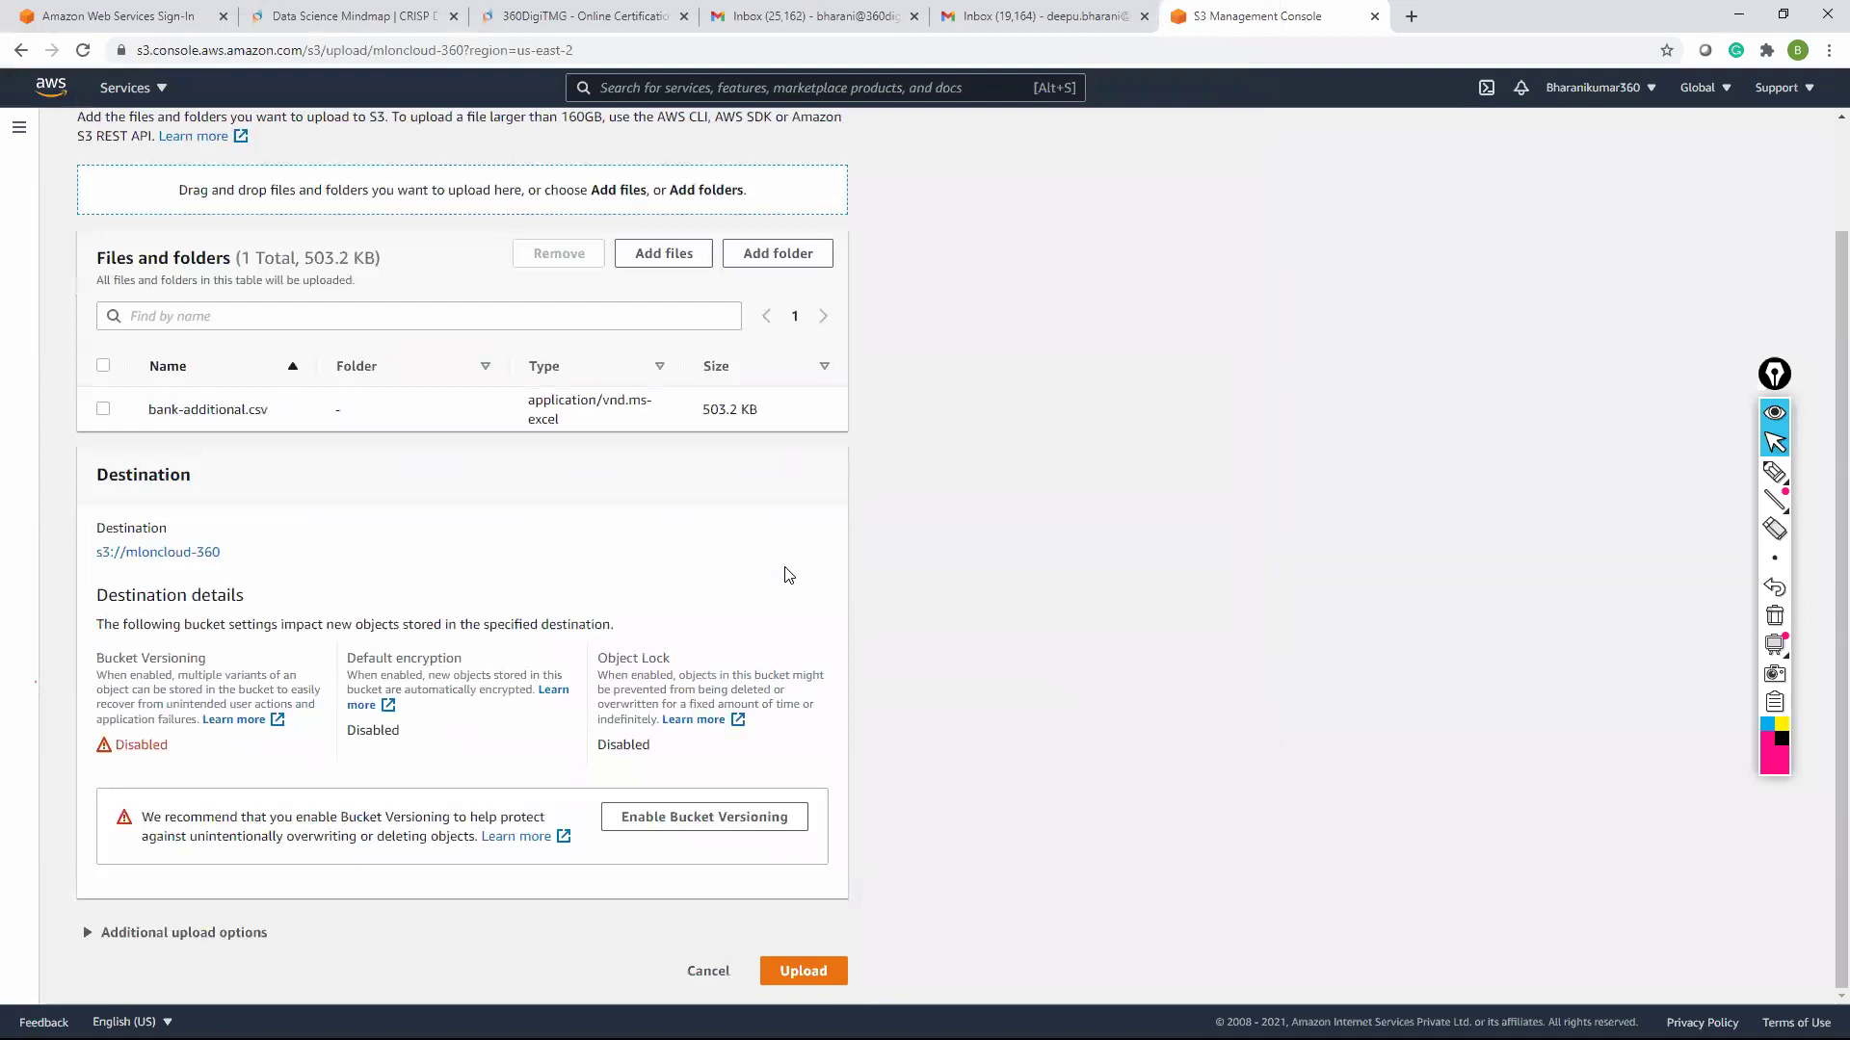
click(802, 970)
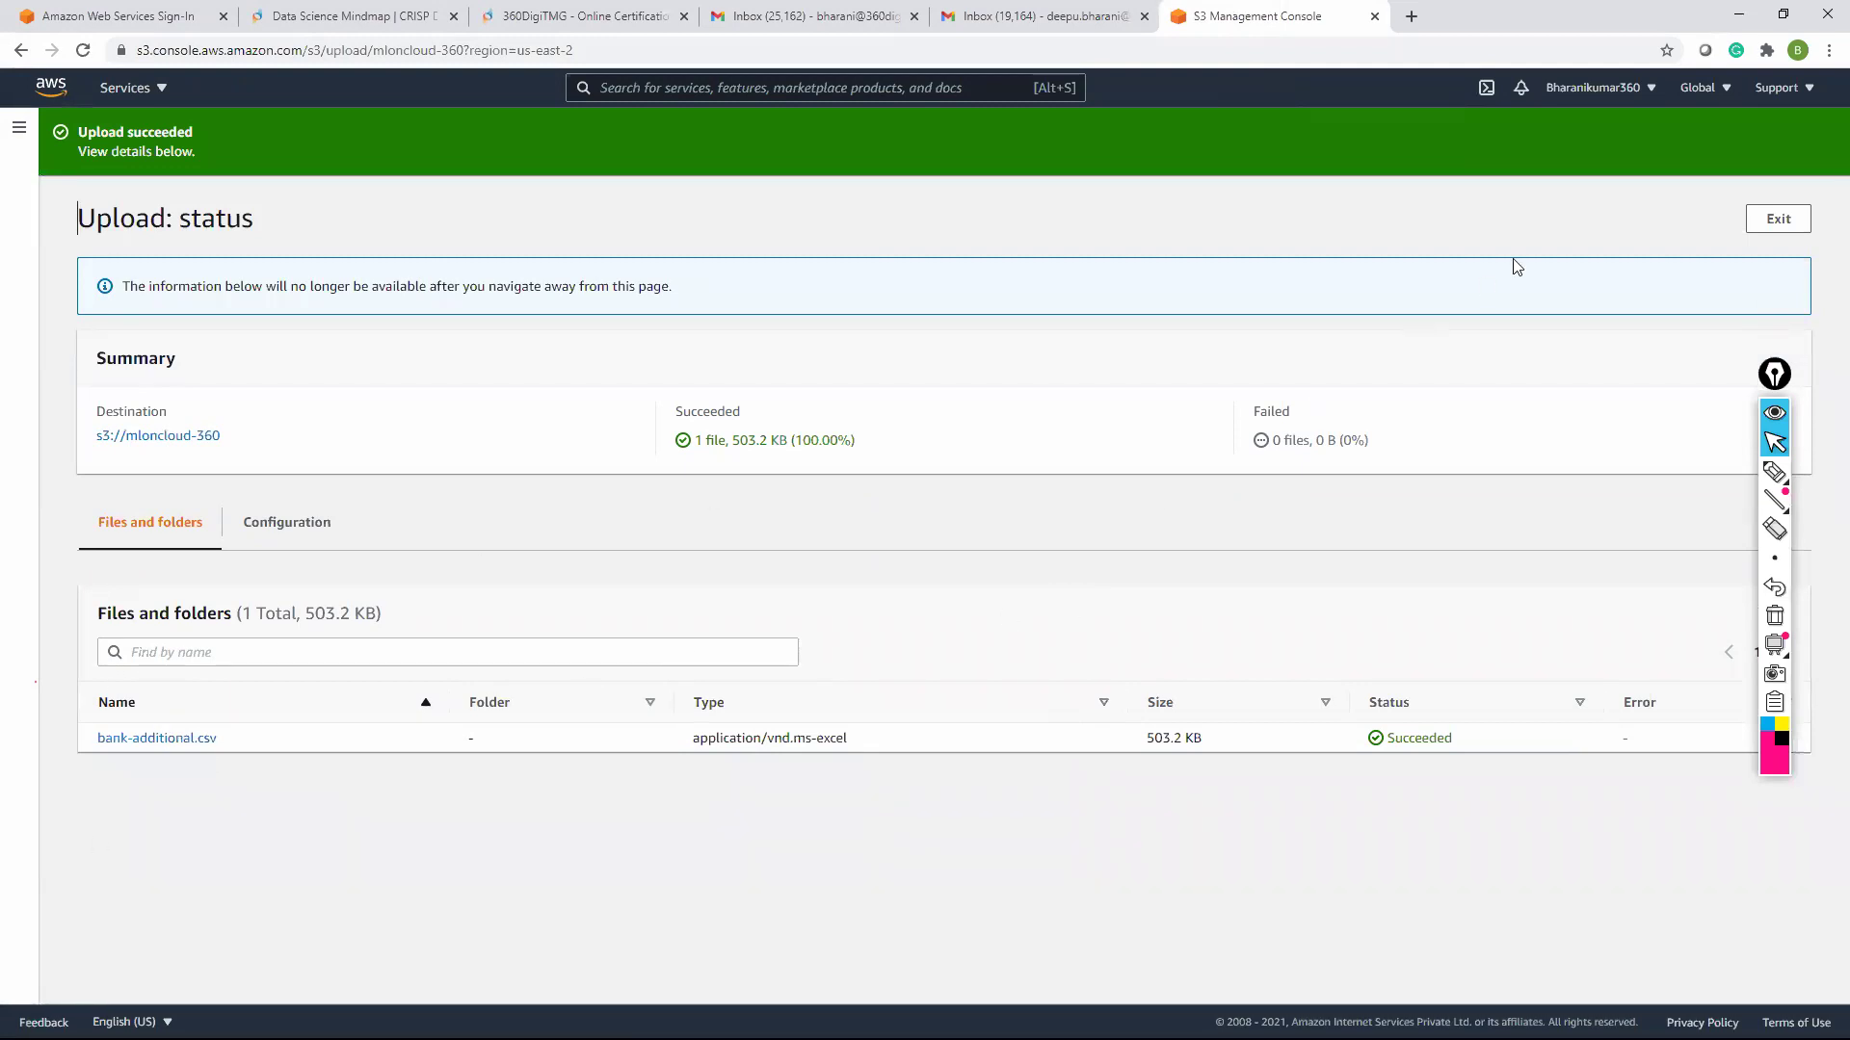
click(1779, 220)
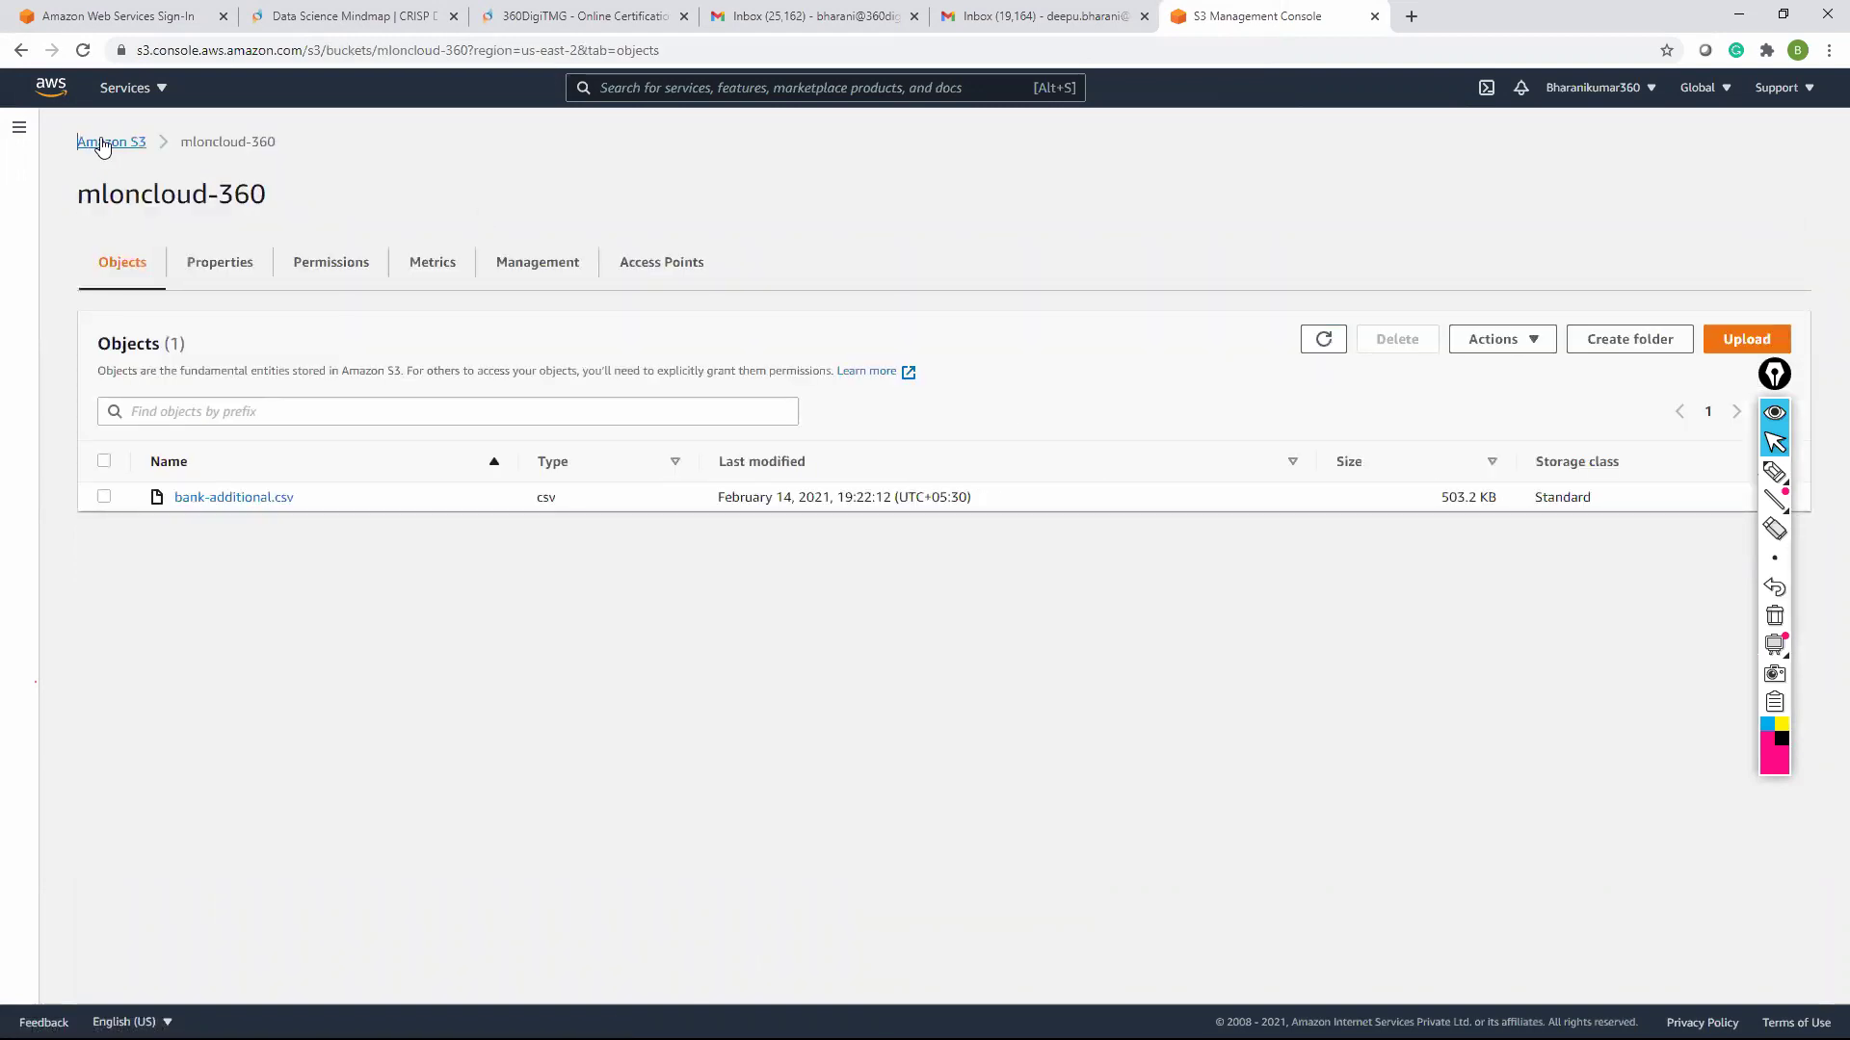
Go back to the list of S3 buckets and reopen mloncloud-360 to view its objects
click(104, 142)
click(407, 358)
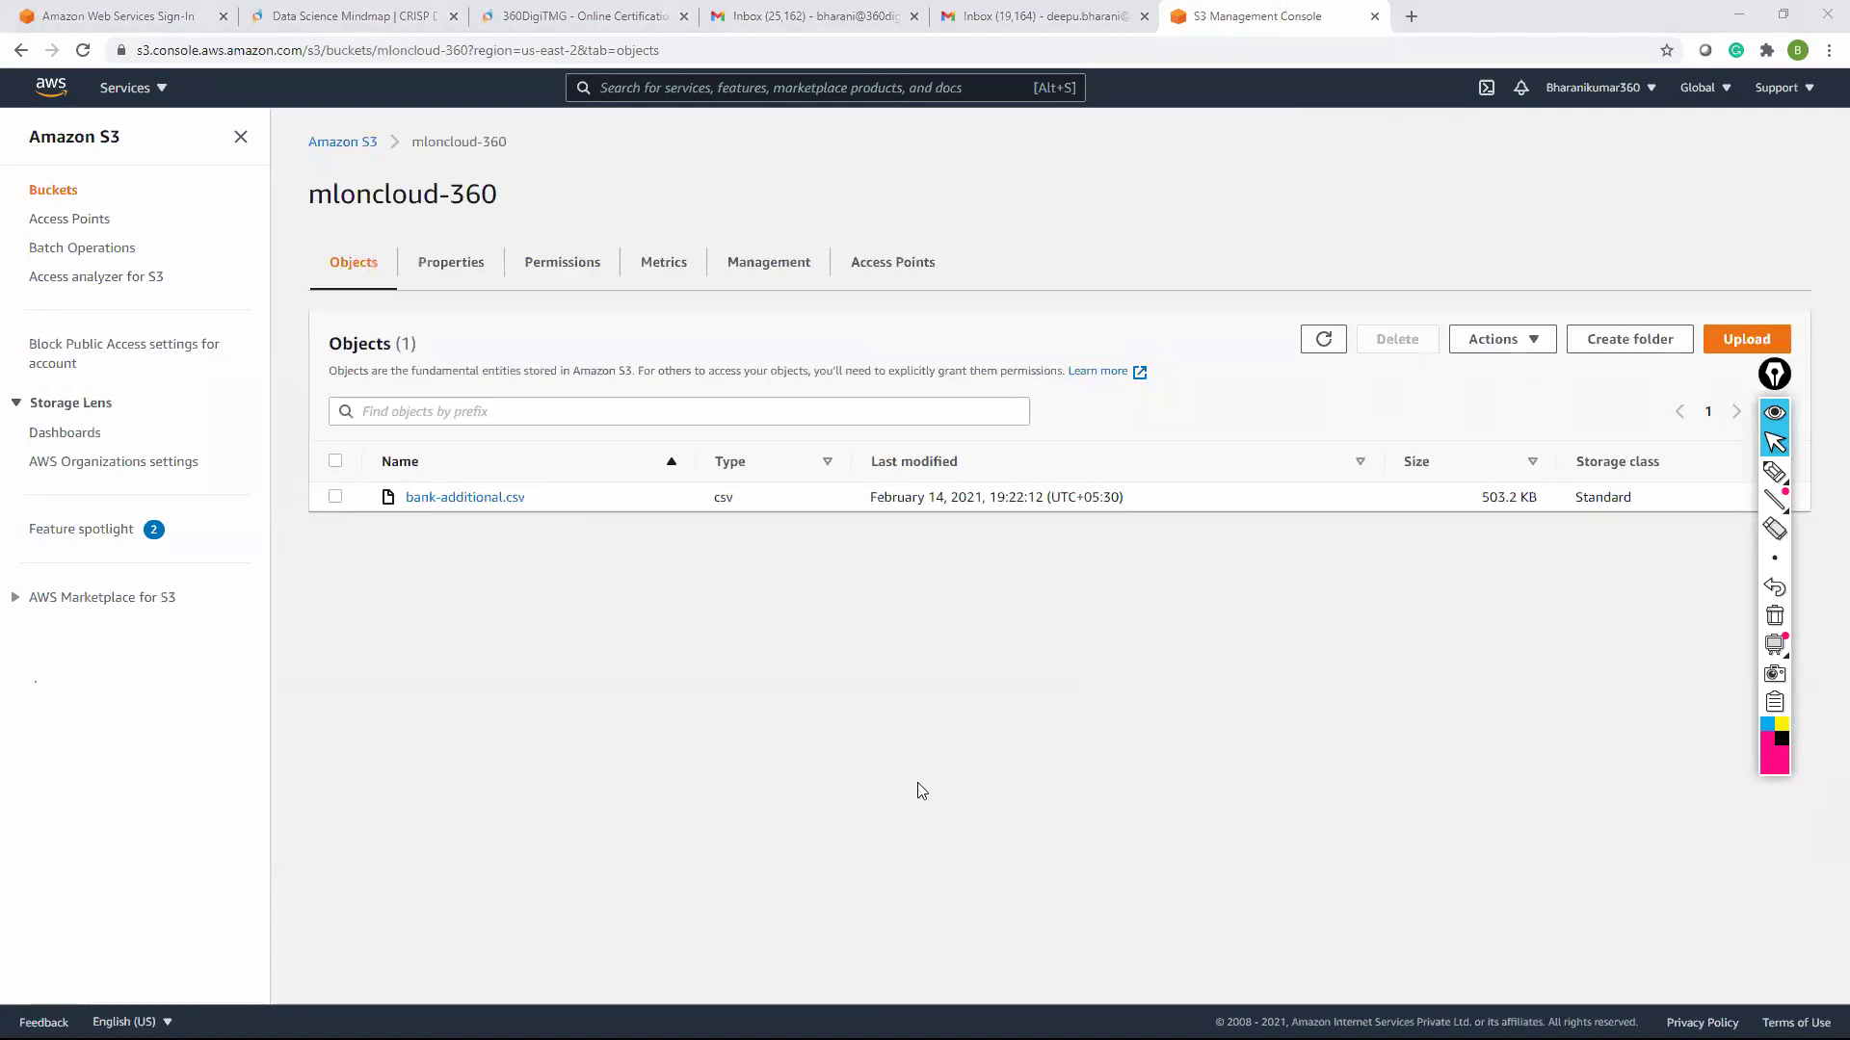
click(334, 142)
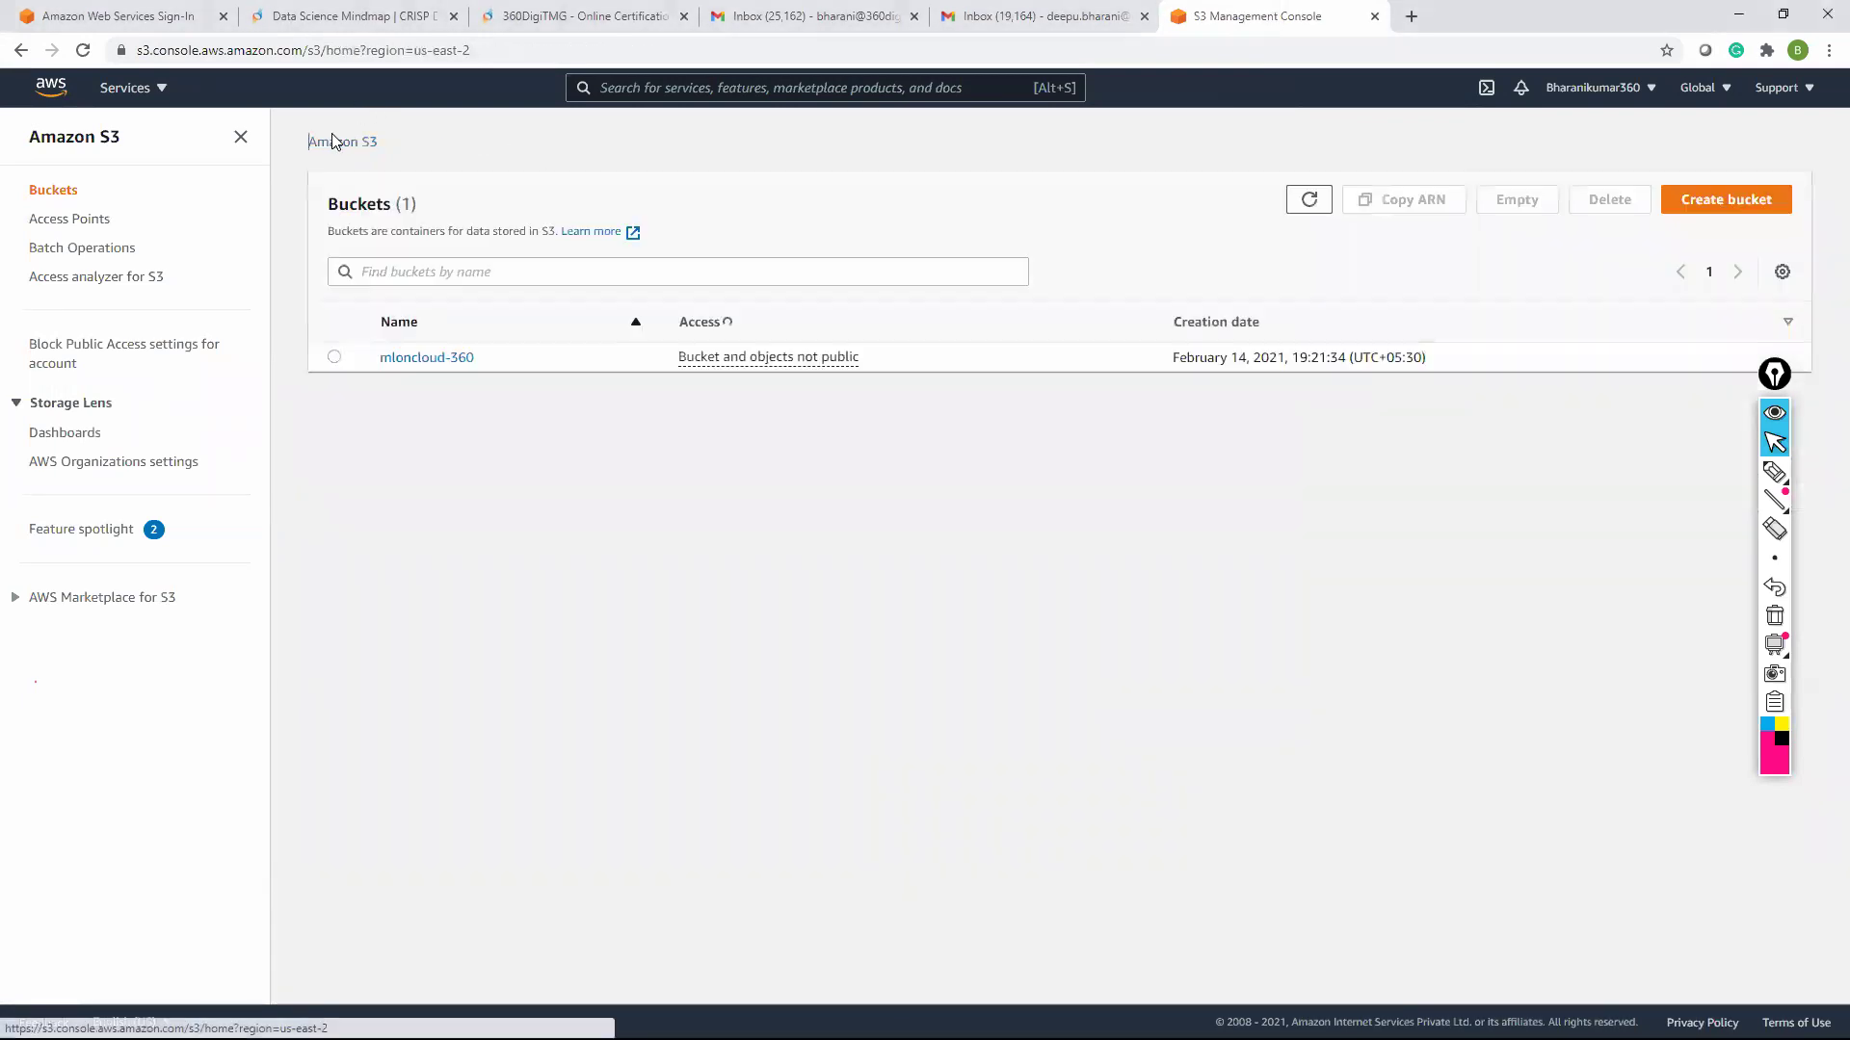
click(419, 359)
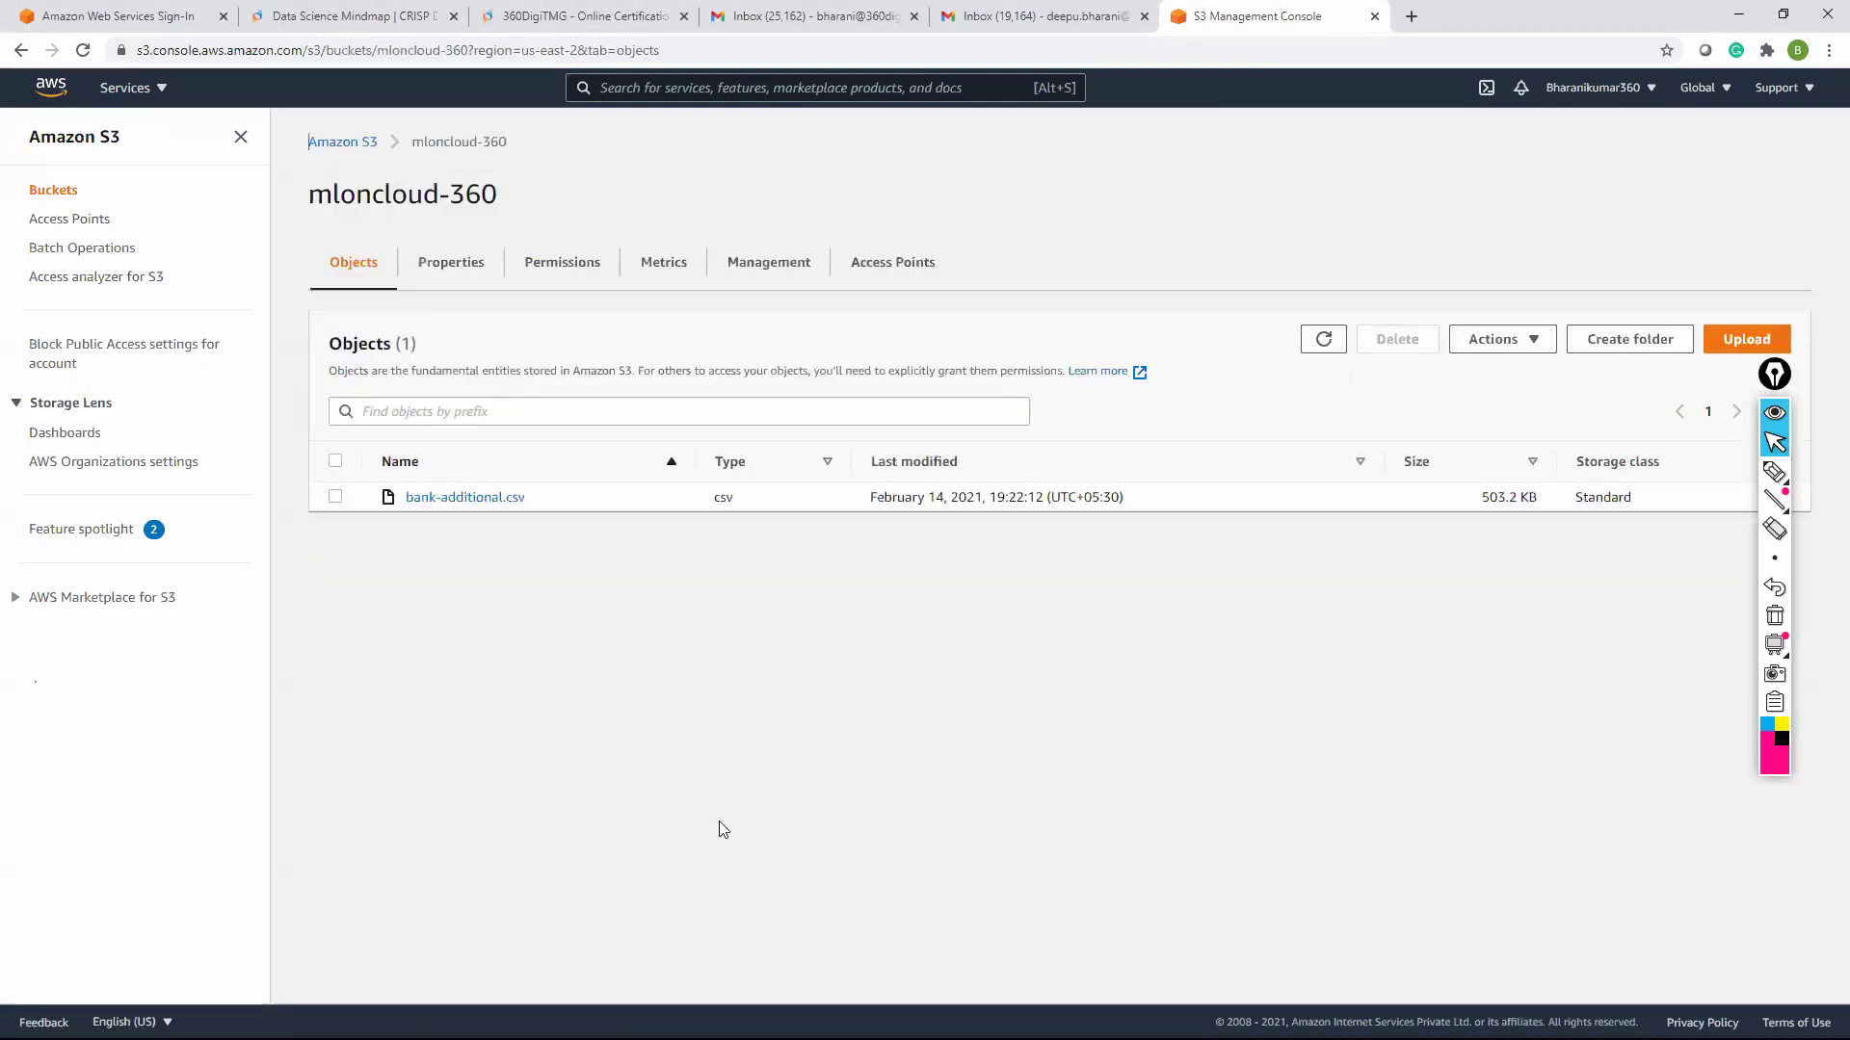
Underline the bucket name with the annotation pen and handwrite "AutoML → Autopilot → late 2019" beside it
click(1775, 472)
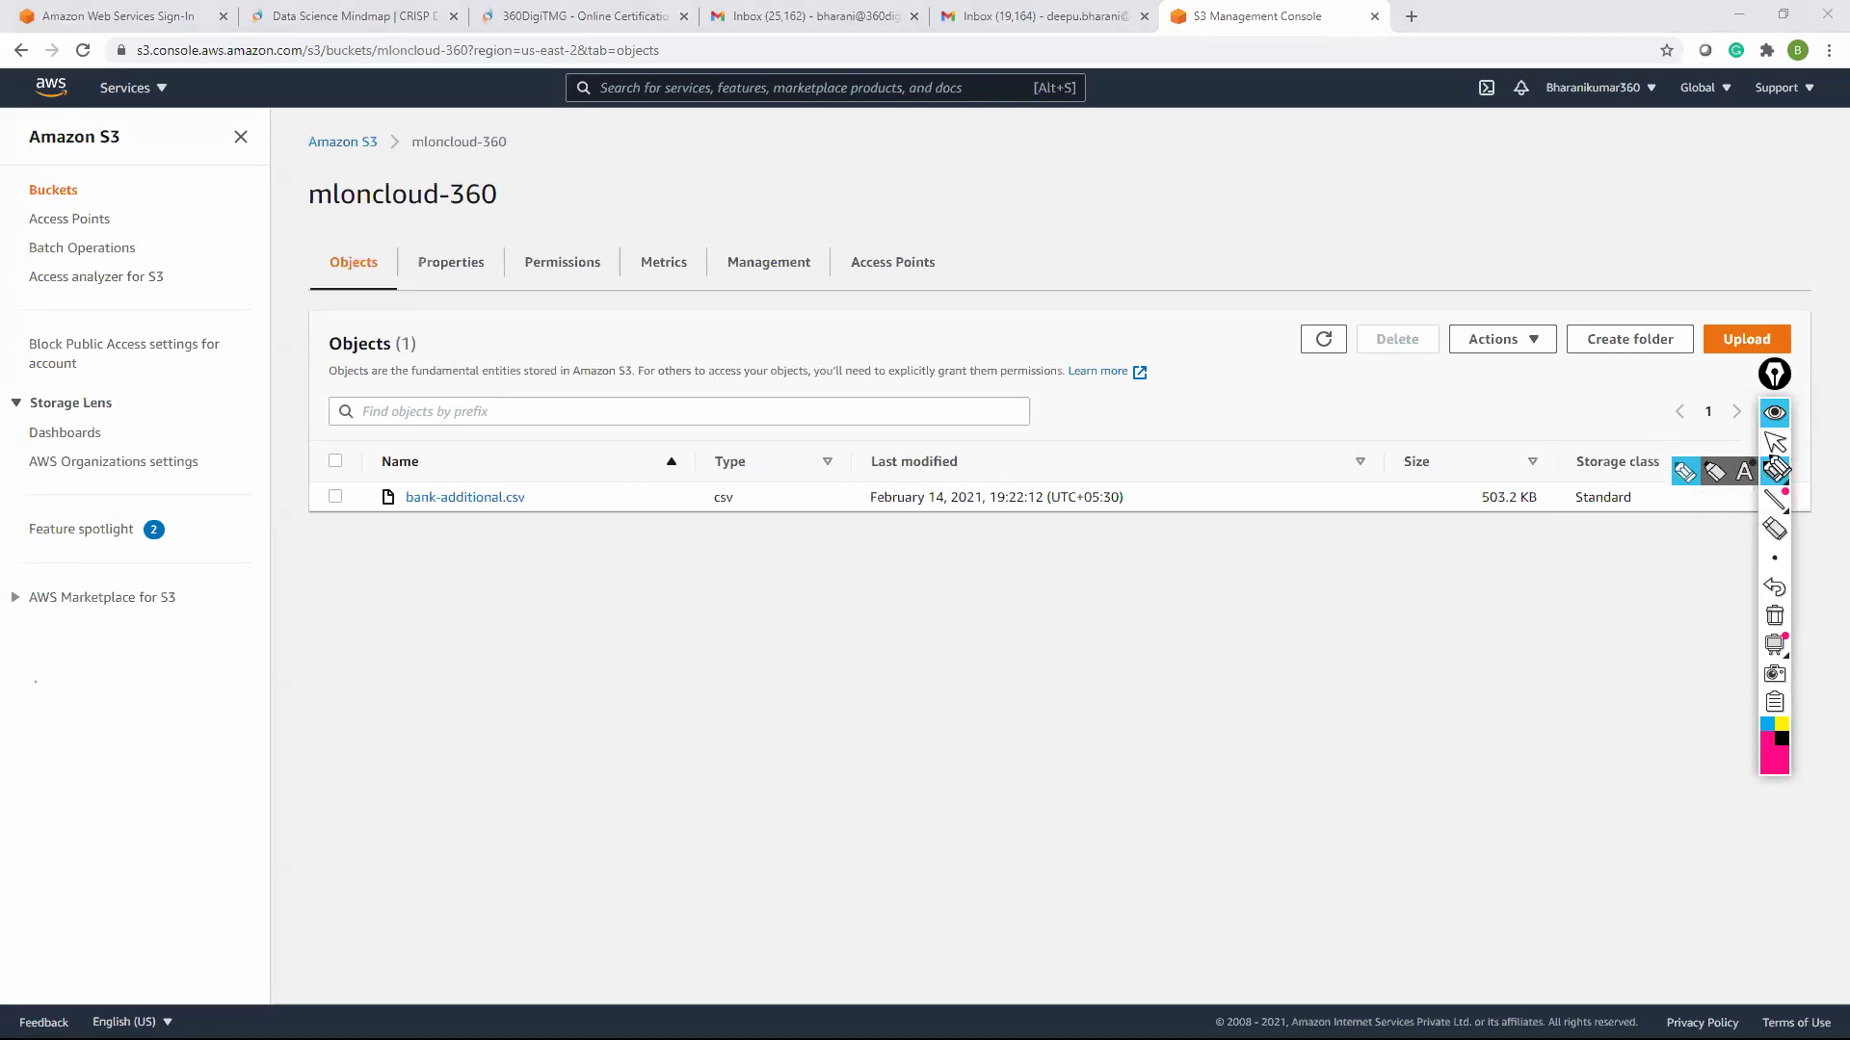
click(1774, 442)
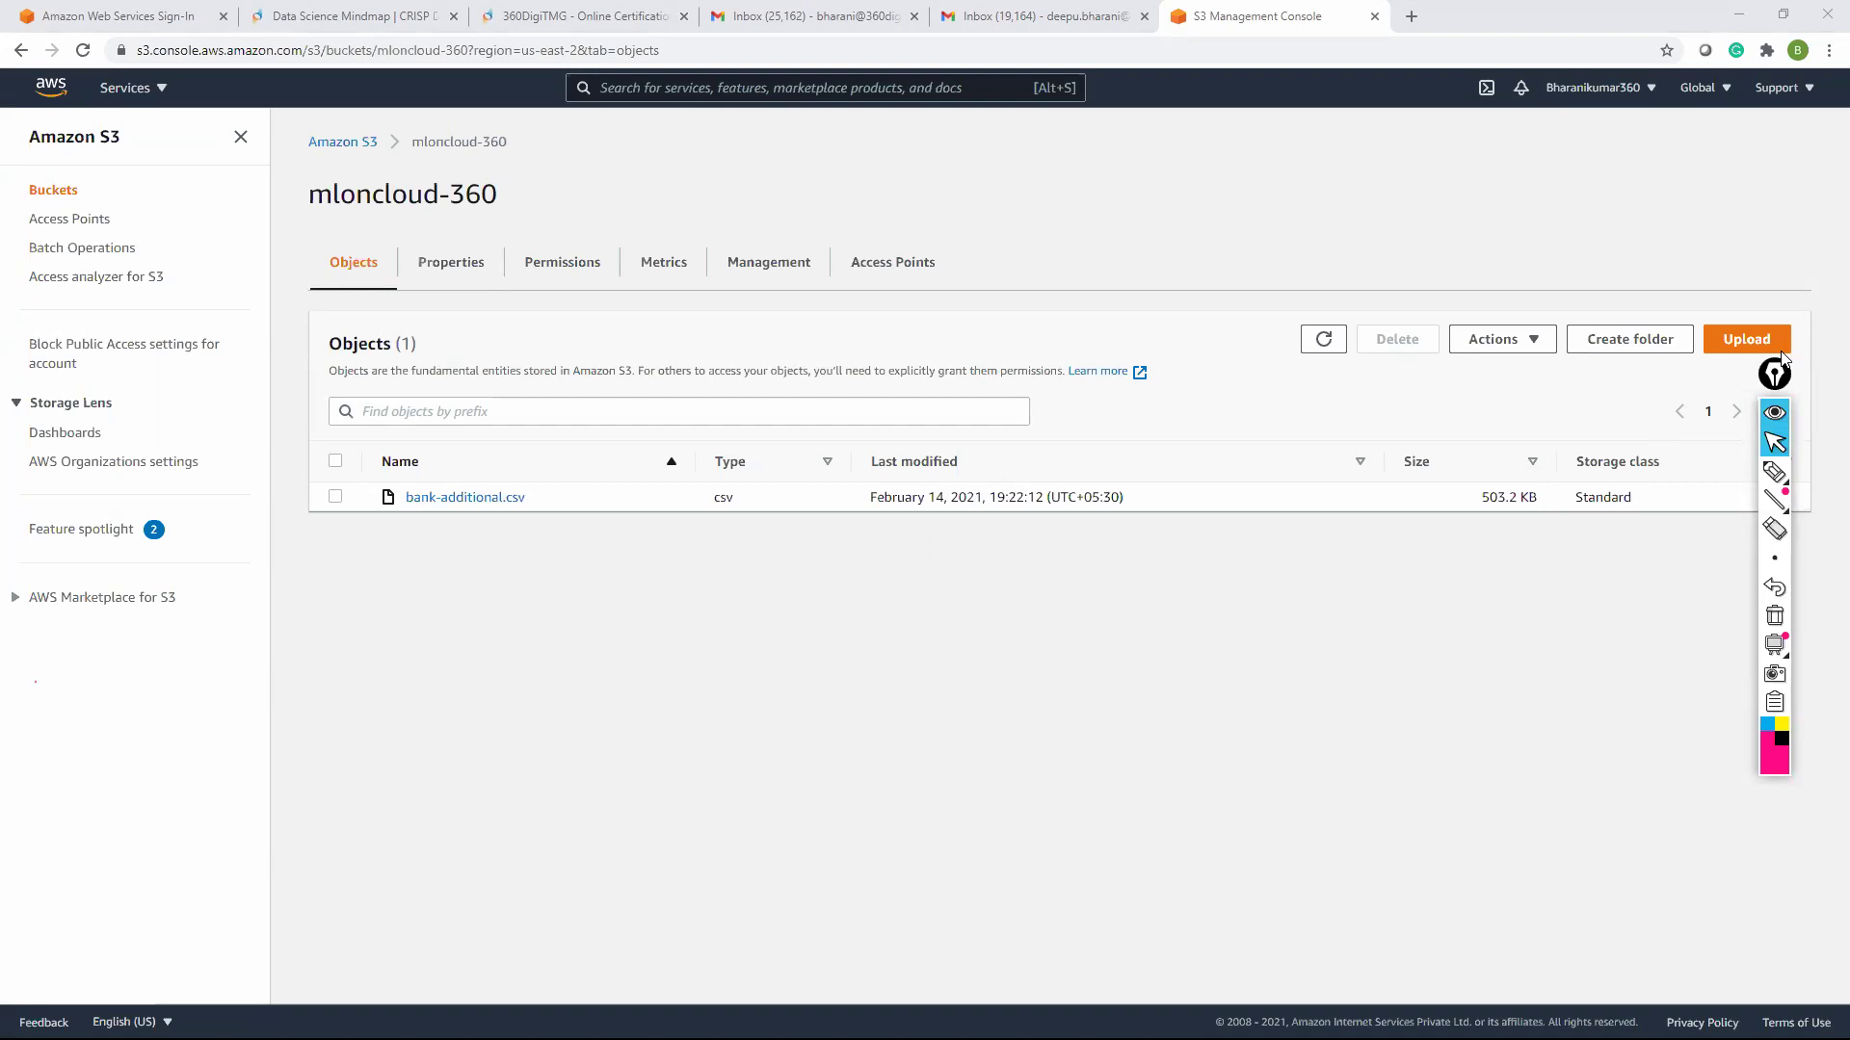
click(1774, 472)
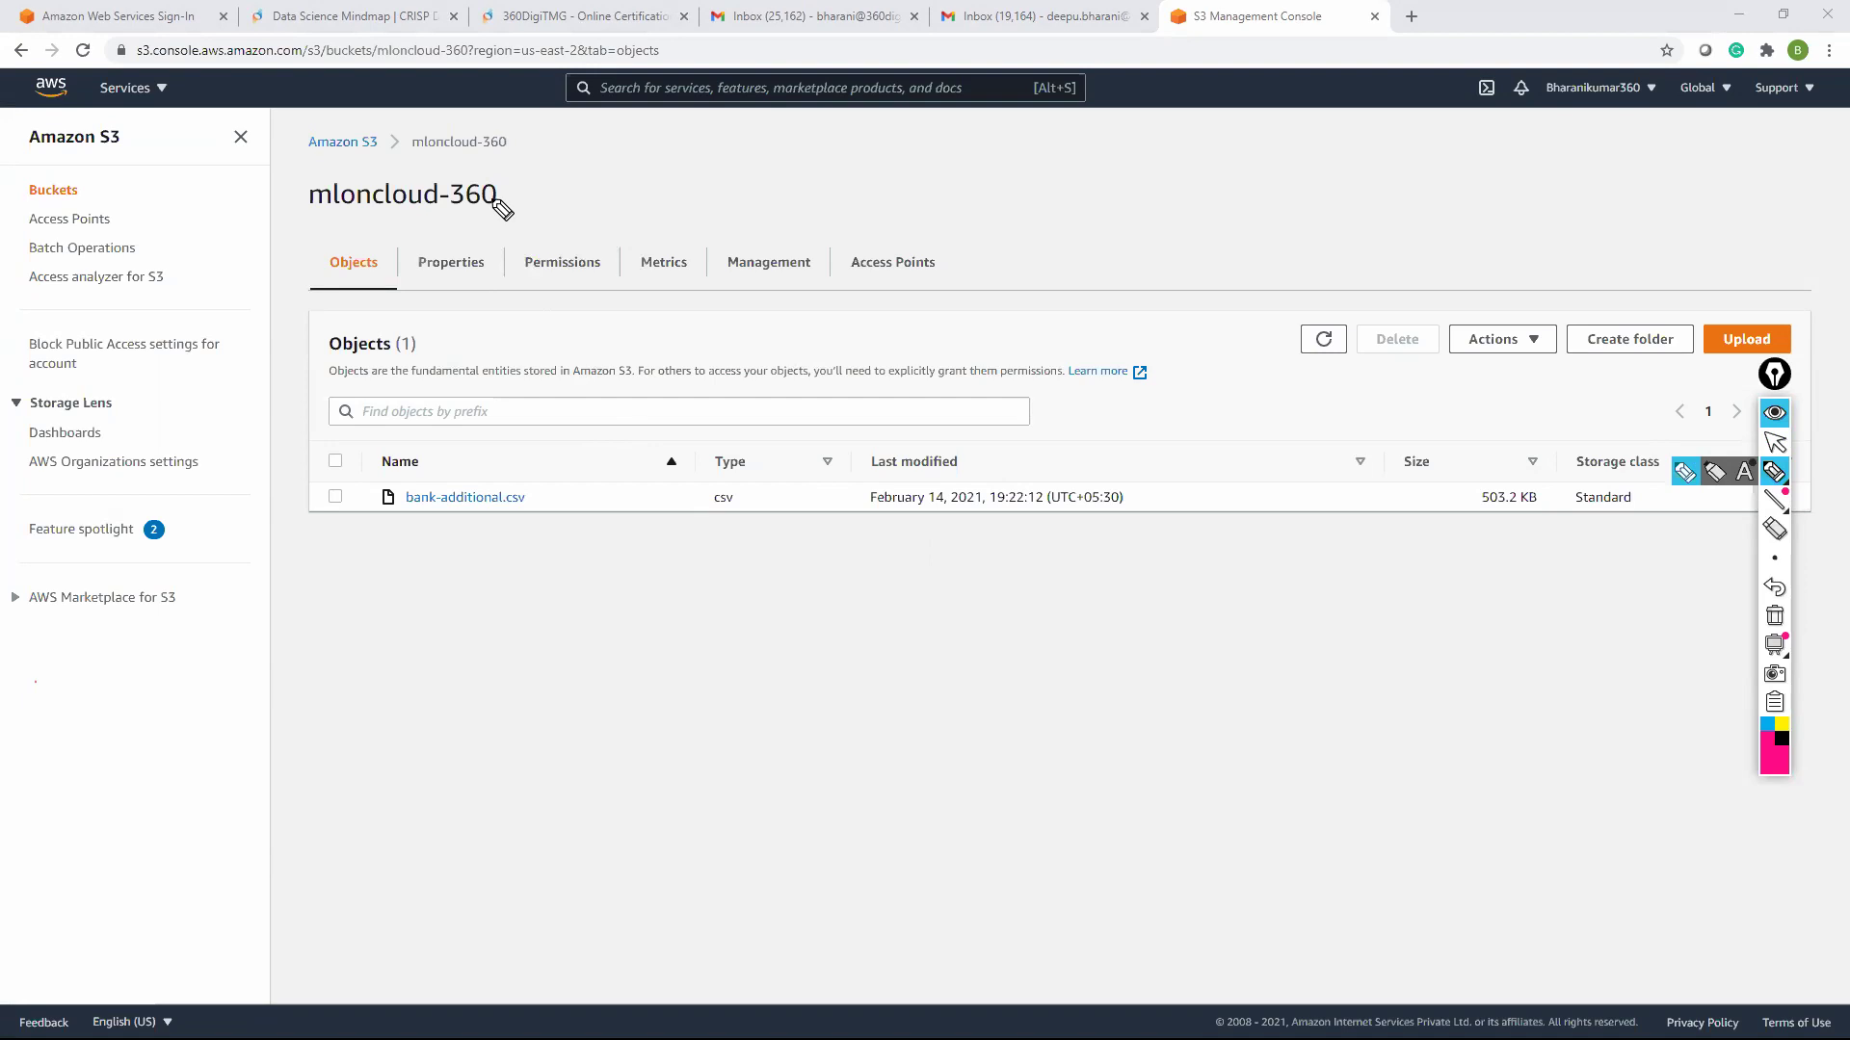
mouse_move(301, 225)
mouse_down()
mouse_move(586, 210)
mouse_move(627, 227)
mouse_move(665, 207)
mouse_move(766, 233)
mouse_move(860, 222)
mouse_up()
mouse_move(841, 214)
mouse_down()
mouse_move(842, 232)
mouse_move(939, 210)
mouse_move(964, 237)
mouse_up()
mouse_move(927, 228)
mouse_down()
mouse_move(1072, 230)
mouse_move(1129, 193)
mouse_move(1210, 228)
mouse_up()
mouse_move(1198, 219)
mouse_down()
mouse_move(1199, 238)
mouse_move(1484, 247)
mouse_up()
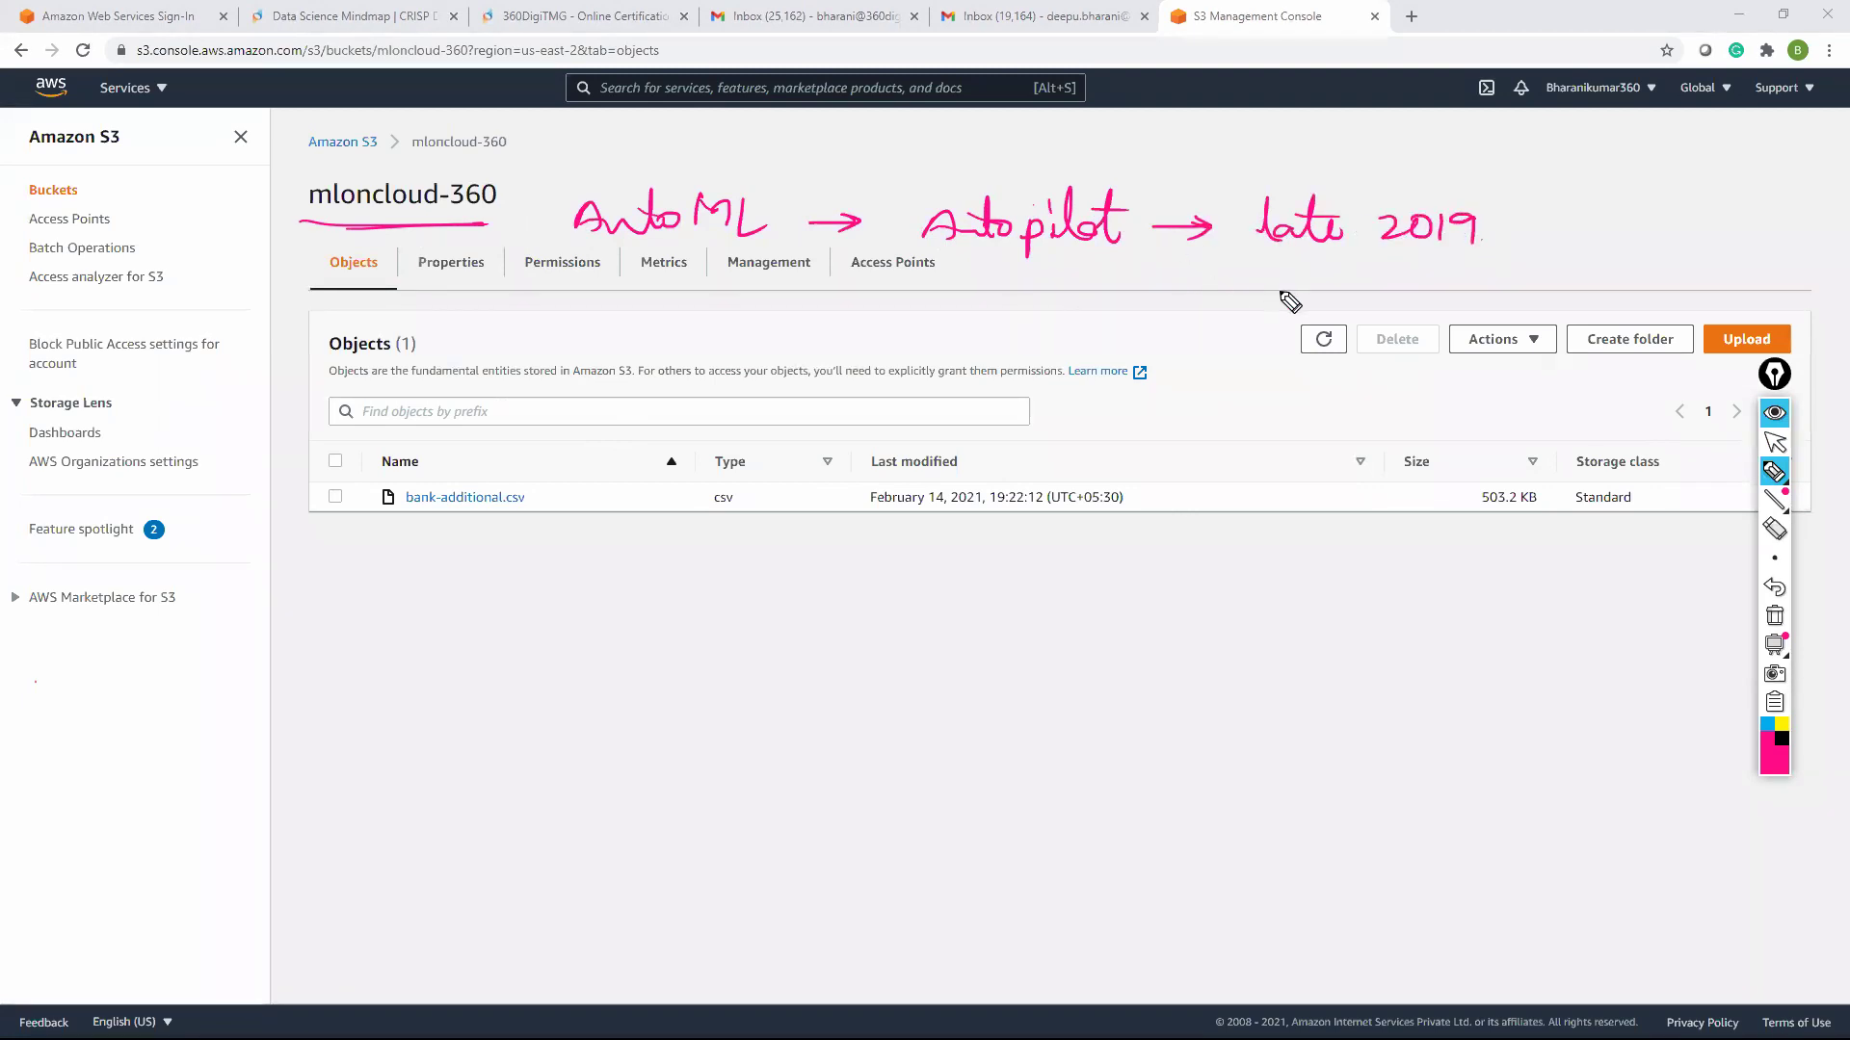
click(1778, 451)
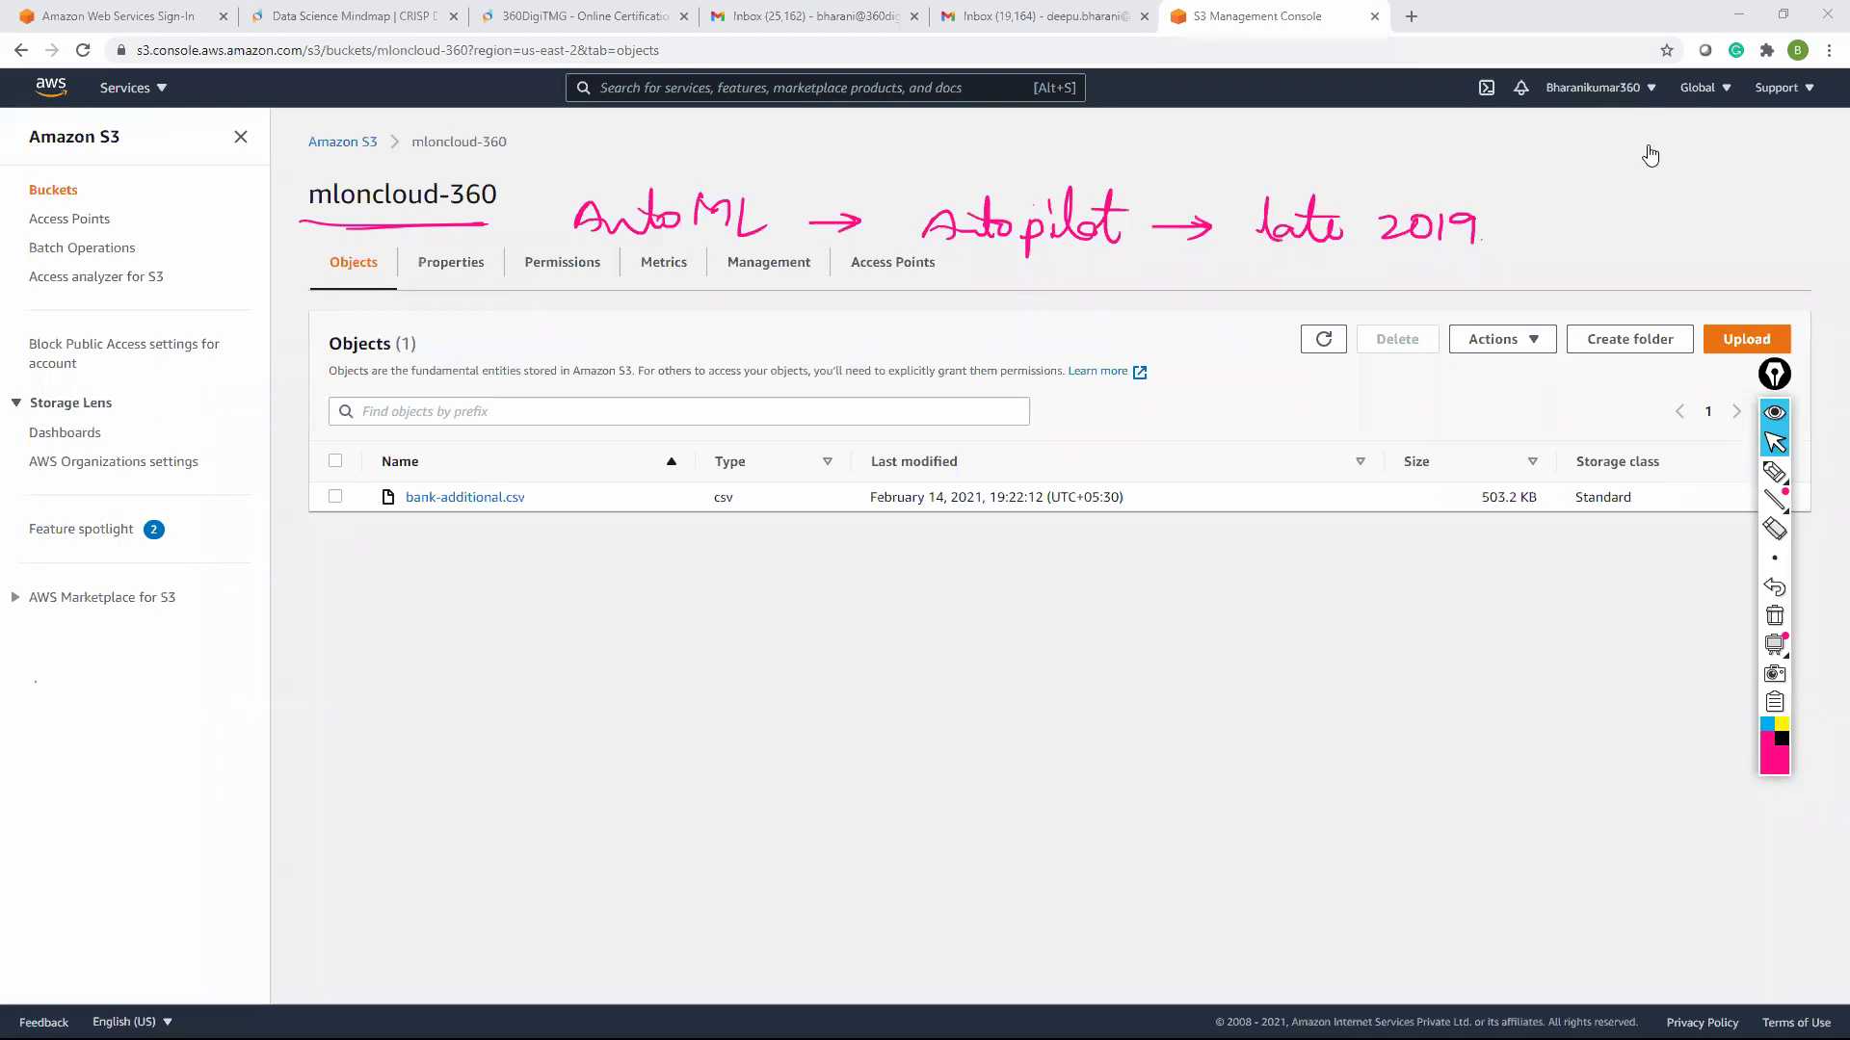
Handwrite an underlined "columnar data" with an arrow from bank-additional.csv, and outline the handwritten words AutoML and Autopilot
click(1774, 471)
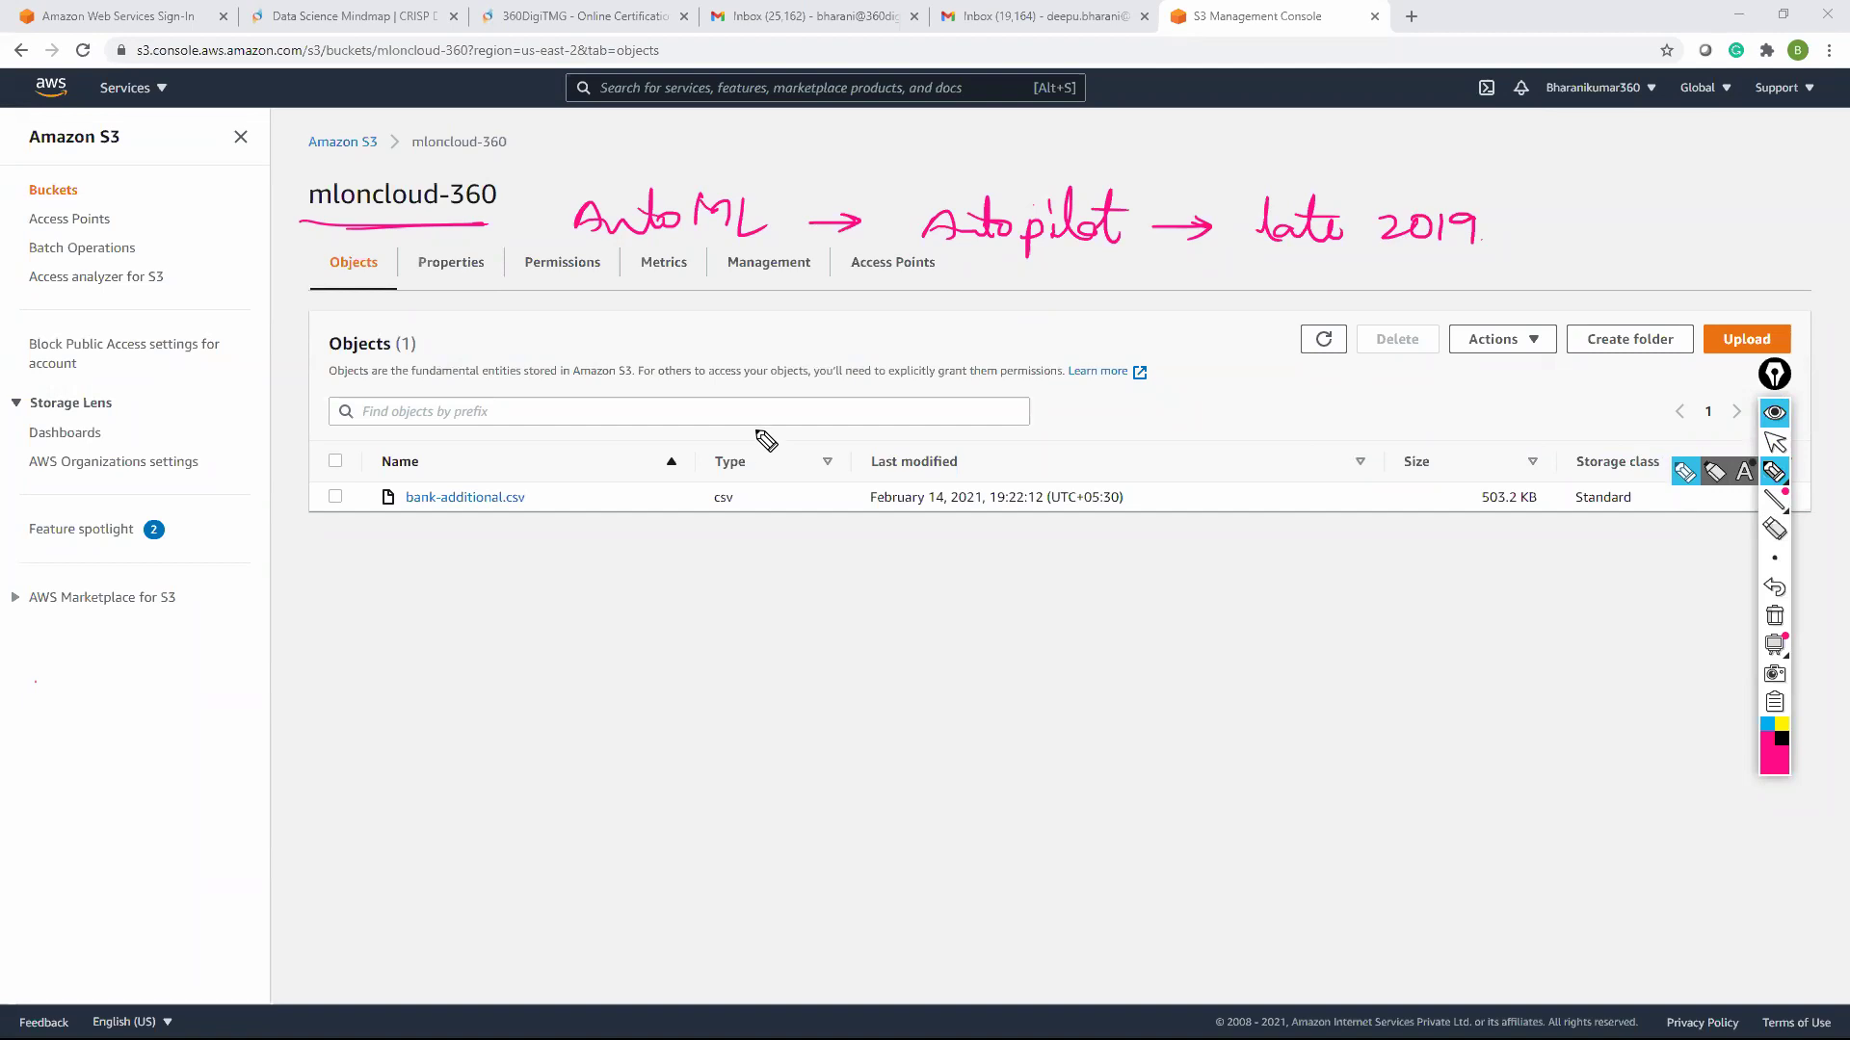
mouse_move(446, 515)
mouse_down()
mouse_move(446, 620)
mouse_move(784, 590)
mouse_up()
mouse_move(477, 654)
mouse_down()
mouse_move(722, 621)
mouse_move(789, 635)
mouse_up()
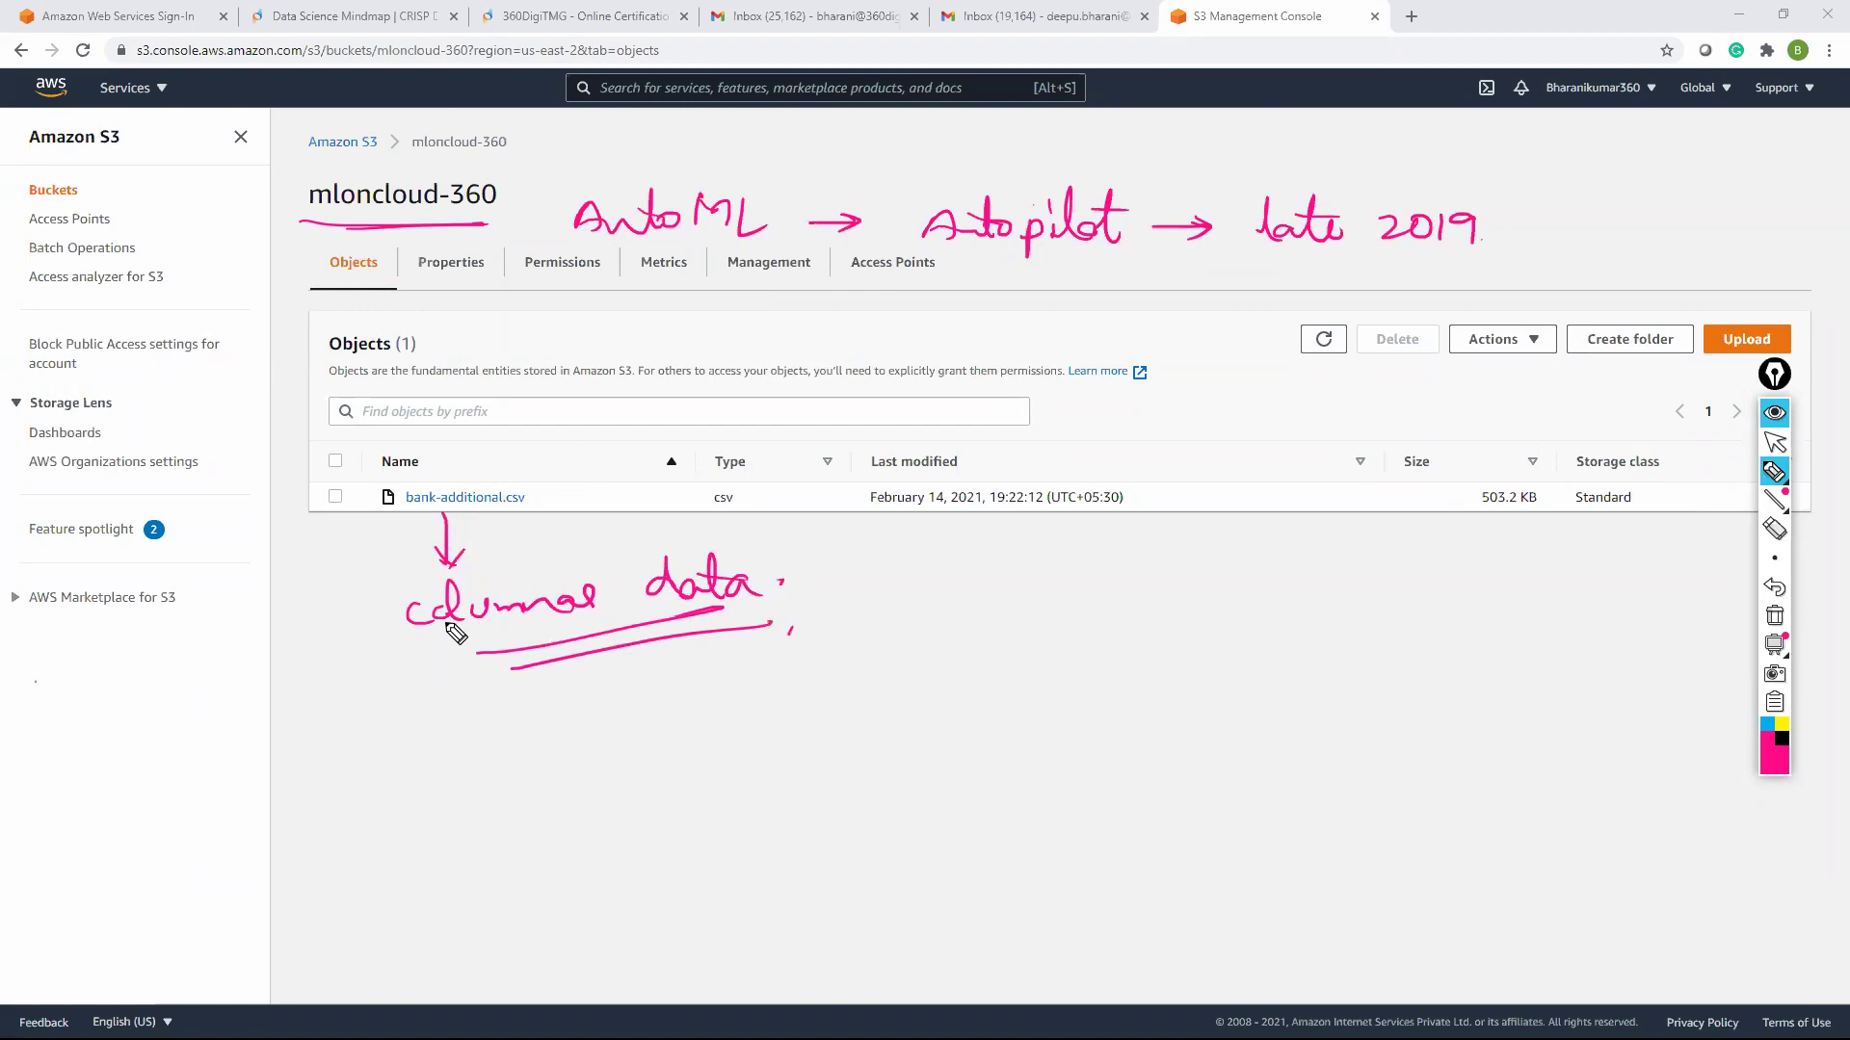
drag(443, 619, 450, 570)
mouse_move(603, 254)
mouse_down()
mouse_move(643, 177)
mouse_move(617, 262)
mouse_up()
mouse_move(904, 273)
mouse_down()
mouse_move(1159, 227)
mouse_move(909, 289)
mouse_move(984, 285)
mouse_up()
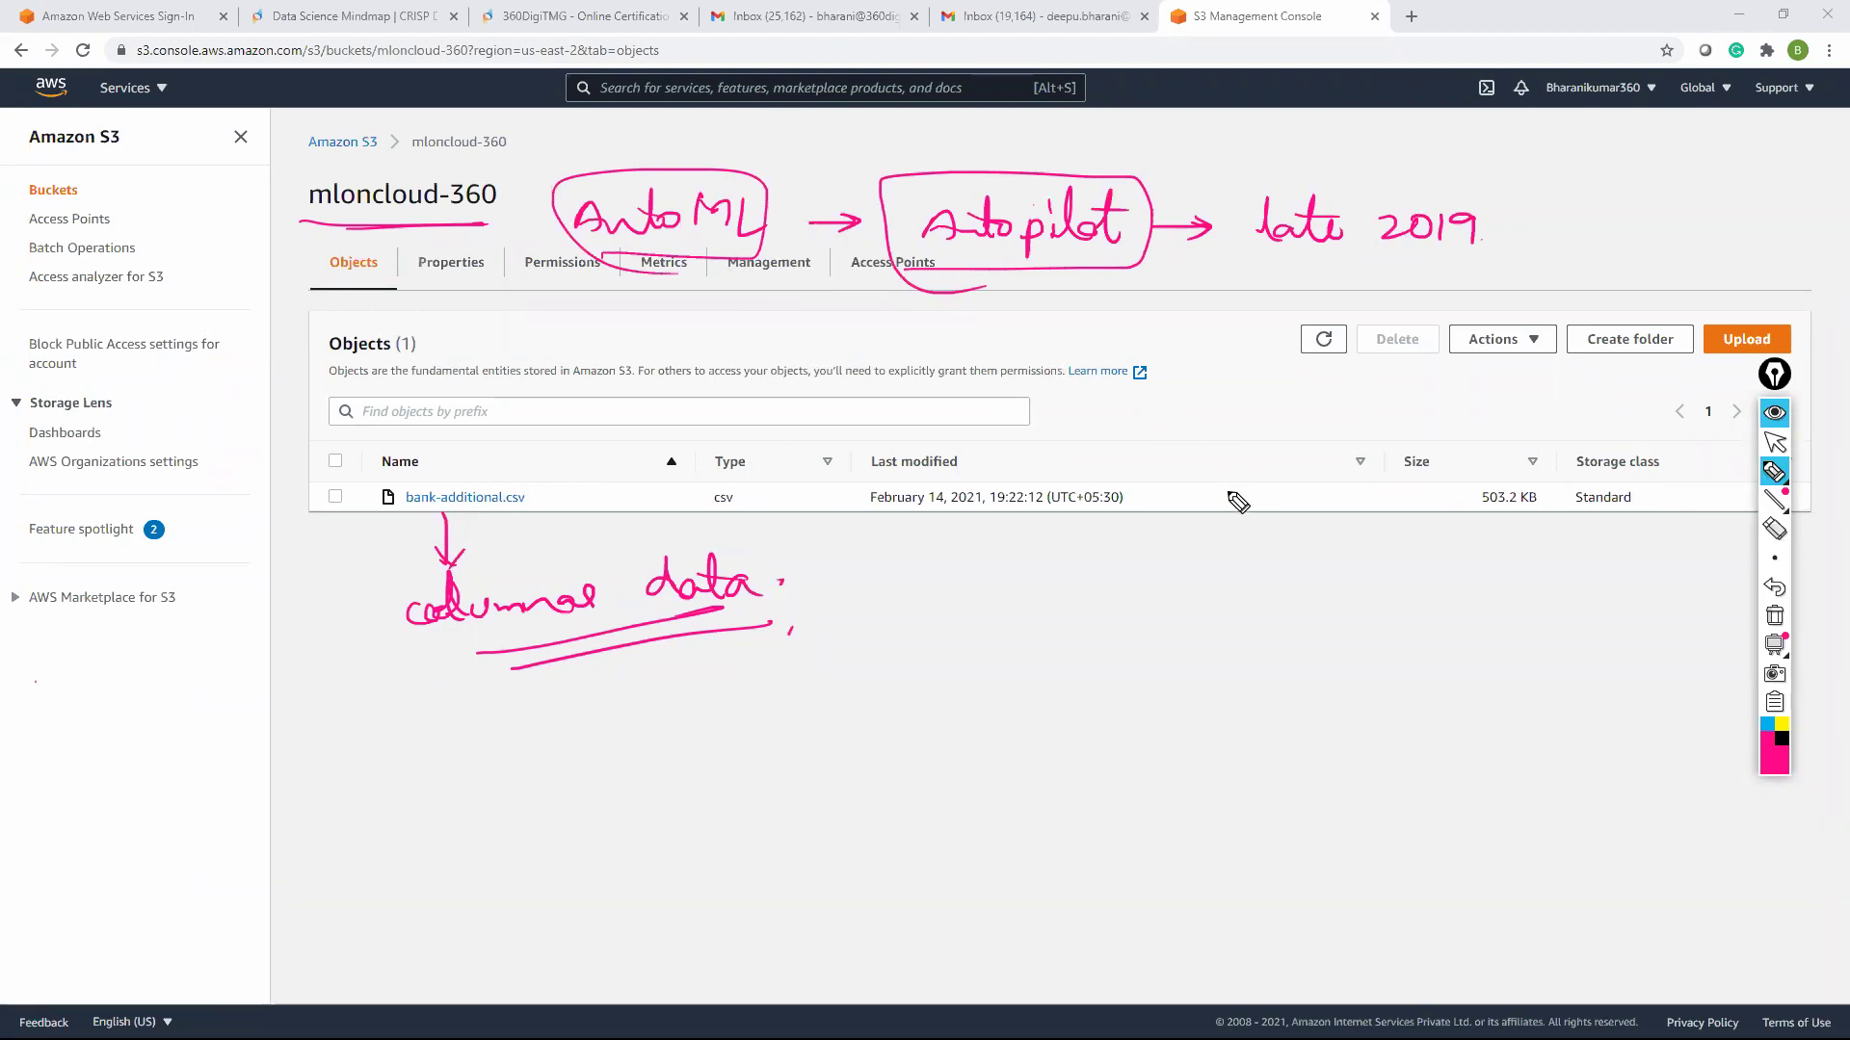
Draw an arrow from "columnar data" to a handwritten "Target attribute" and write "Y" beneath it
drag(844, 589, 948, 580)
drag(910, 571, 917, 607)
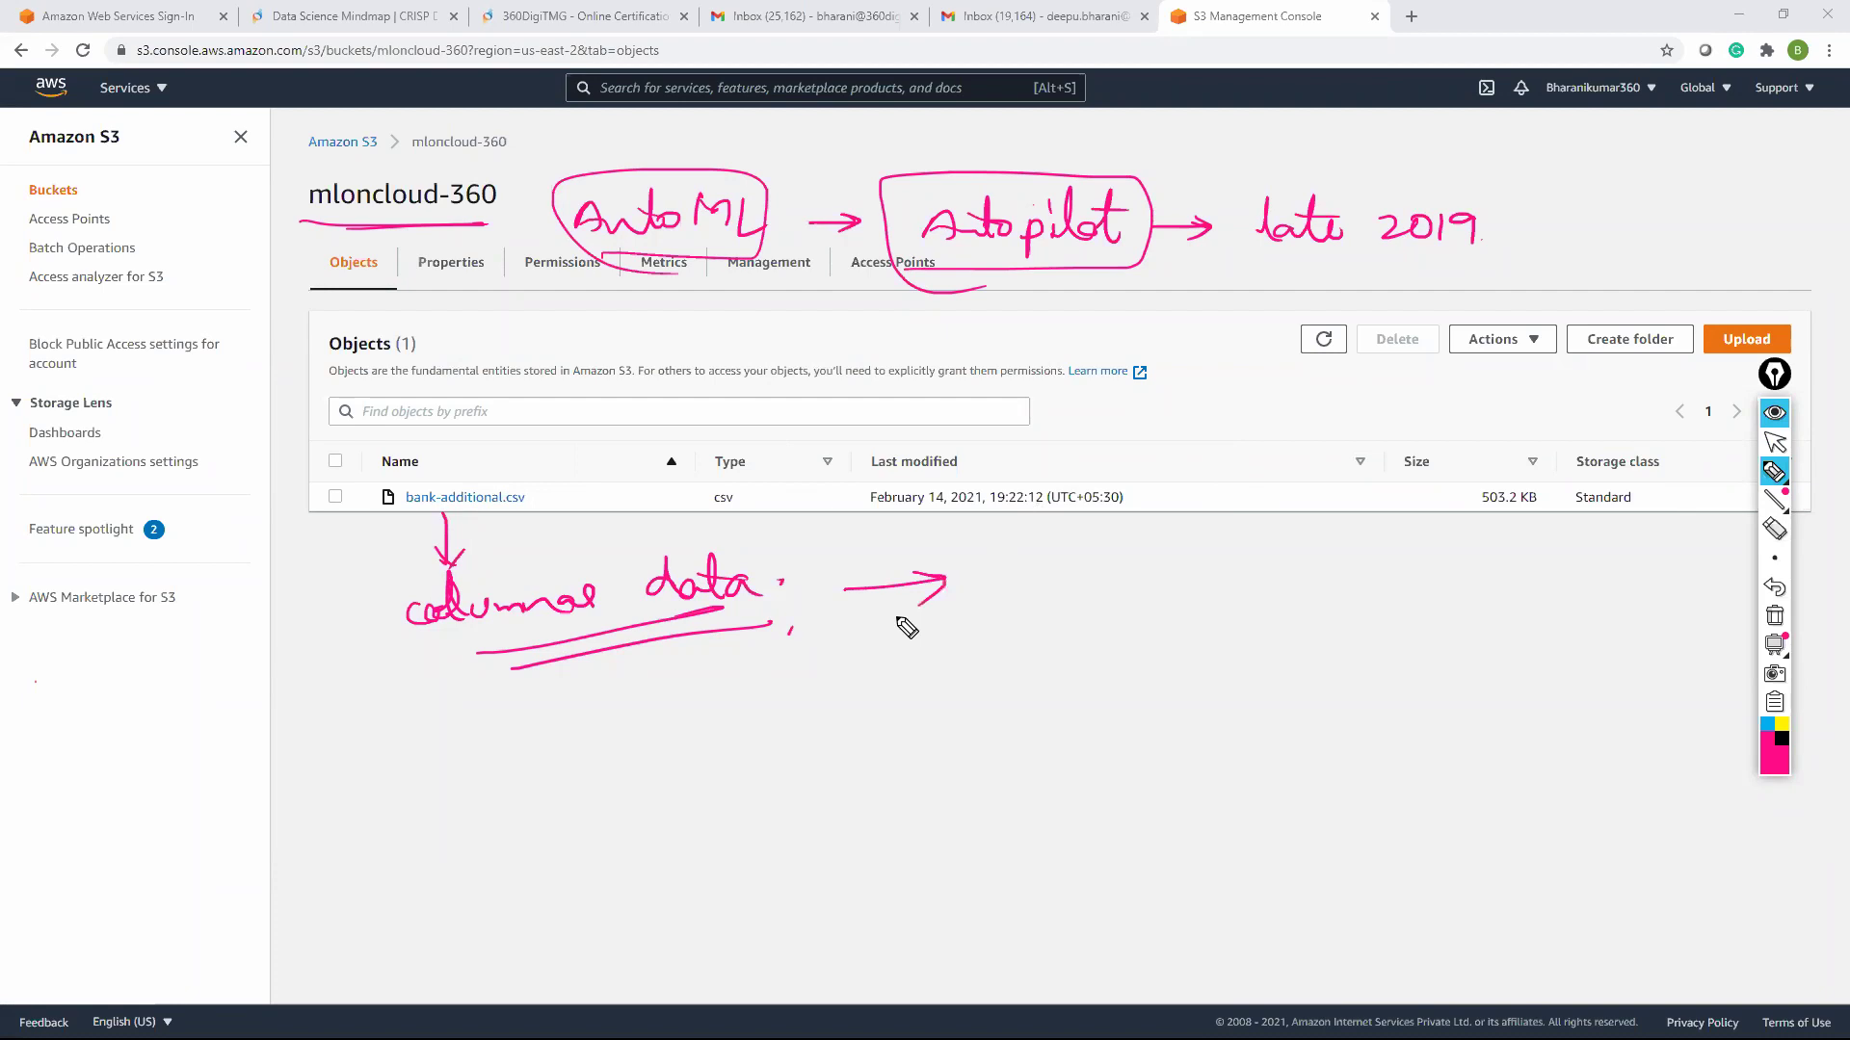
mouse_move(995, 557)
mouse_down()
mouse_move(1094, 591)
mouse_move(1156, 543)
mouse_move(1259, 566)
mouse_move(1310, 527)
mouse_move(1411, 525)
mouse_up()
drag(1161, 638, 1188, 688)
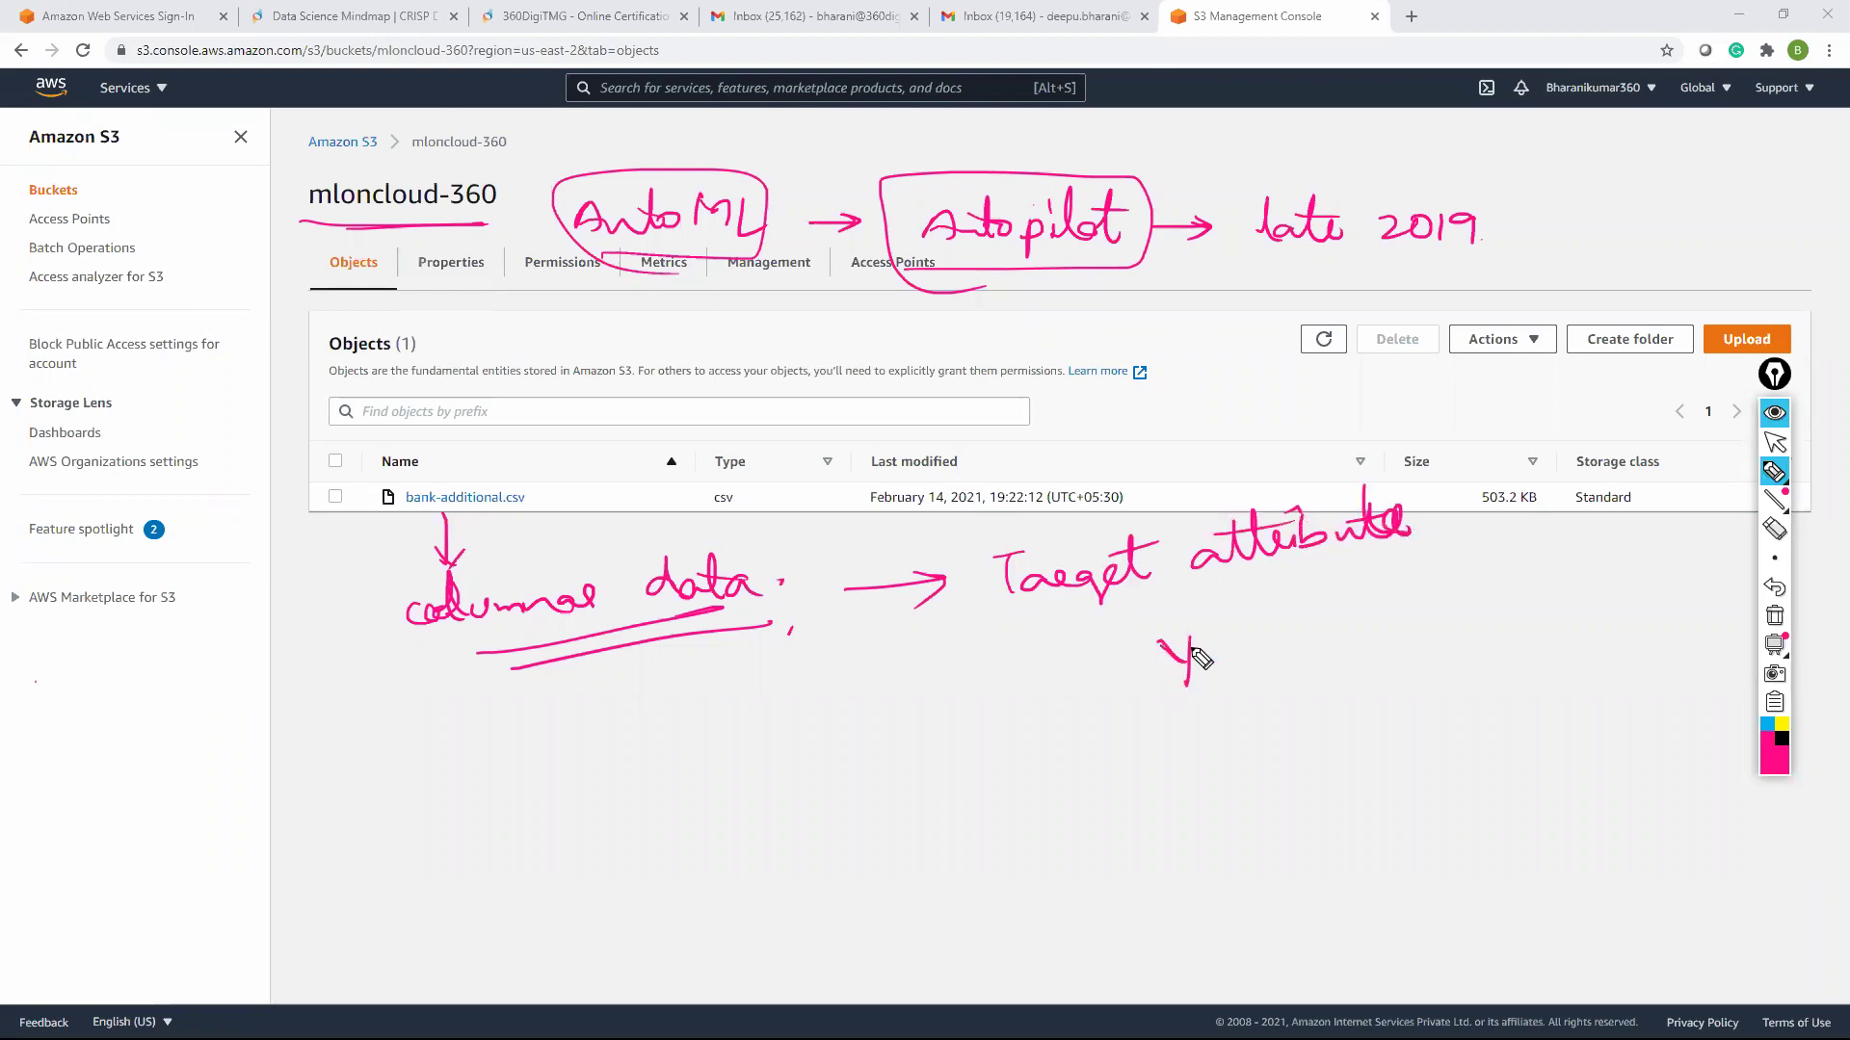
Handwrite "GUI" and "SDK" below the Y, each underlined, with a vertical line separating them
drag(1004, 789, 1009, 819)
mouse_move(1026, 793)
mouse_down()
mouse_move(1031, 813)
mouse_move(1086, 782)
mouse_up()
mouse_move(1077, 784)
mouse_down()
mouse_move(1071, 821)
mouse_move(1011, 825)
mouse_move(1013, 849)
mouse_move(1121, 817)
mouse_up()
click(1154, 822)
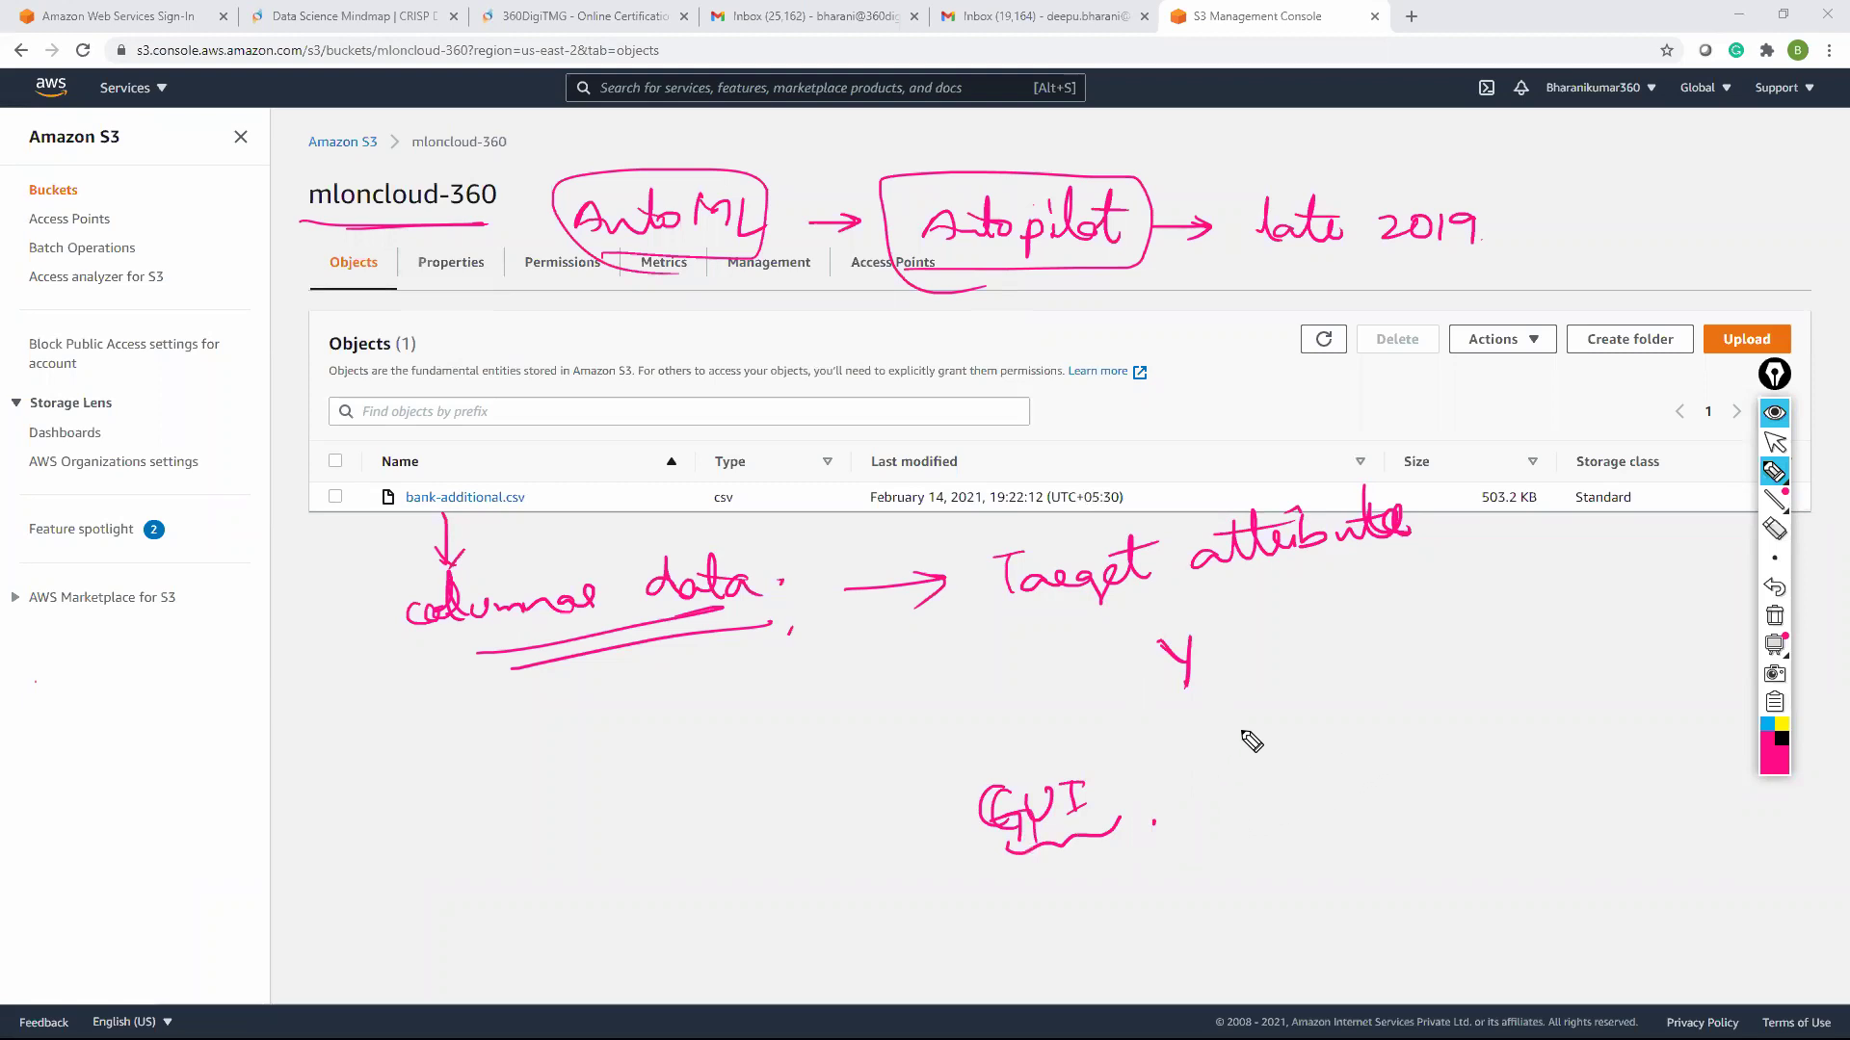
drag(1203, 715, 1190, 857)
mouse_move(1315, 740)
mouse_down()
mouse_move(1277, 766)
mouse_move(1393, 753)
mouse_up()
mouse_move(1278, 782)
mouse_down()
mouse_move(1397, 759)
mouse_move(1379, 735)
mouse_move(1412, 746)
mouse_up()
click(1409, 745)
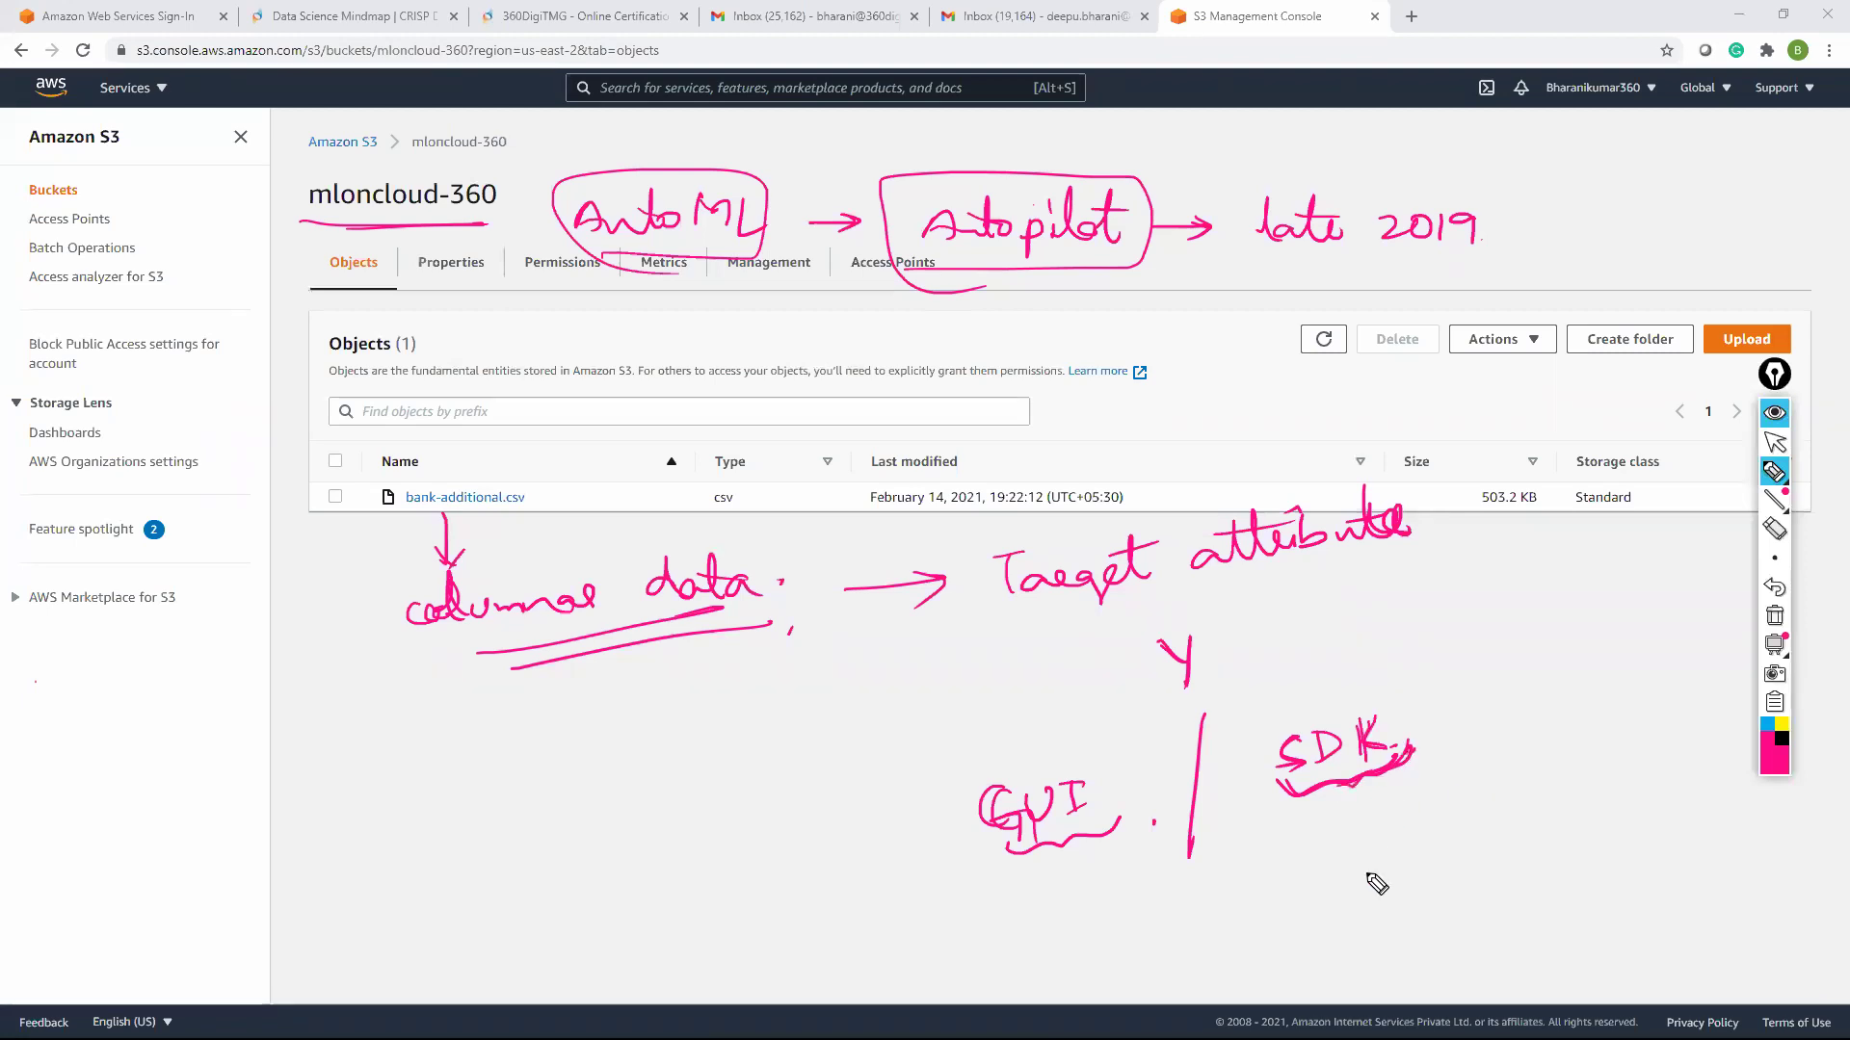
Draw an arrow down from "SDK" and handwrite "'2' lines of code" at its end
drag(1351, 799, 1367, 843)
drag(1345, 827, 1376, 820)
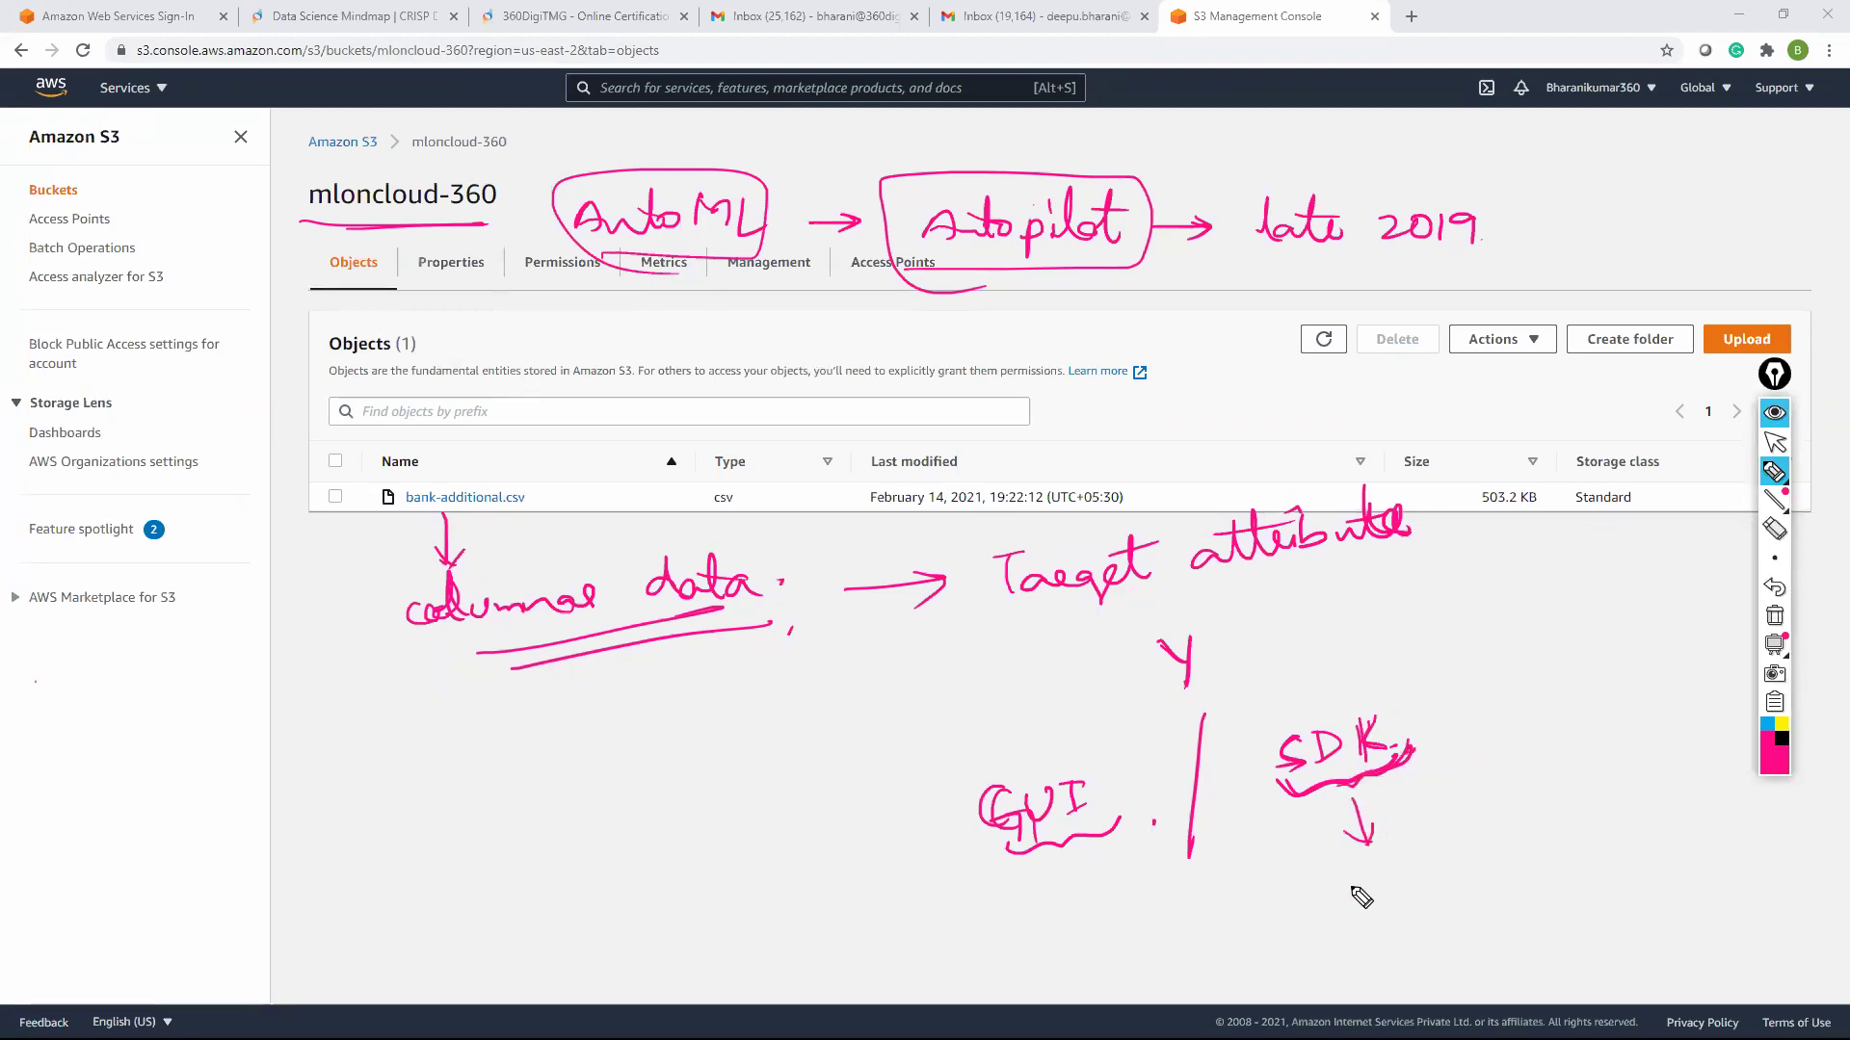
drag(1338, 892, 1360, 911)
drag(1356, 870, 1324, 892)
drag(1406, 830, 1414, 891)
mouse_move(1422, 865)
mouse_down()
mouse_move(1426, 888)
mouse_move(1561, 829)
mouse_move(1604, 847)
mouse_move(1614, 796)
mouse_move(1599, 852)
mouse_up()
mouse_move(1590, 830)
mouse_down()
mouse_move(1671, 804)
mouse_move(1696, 747)
mouse_move(1703, 782)
mouse_up()
click(1721, 756)
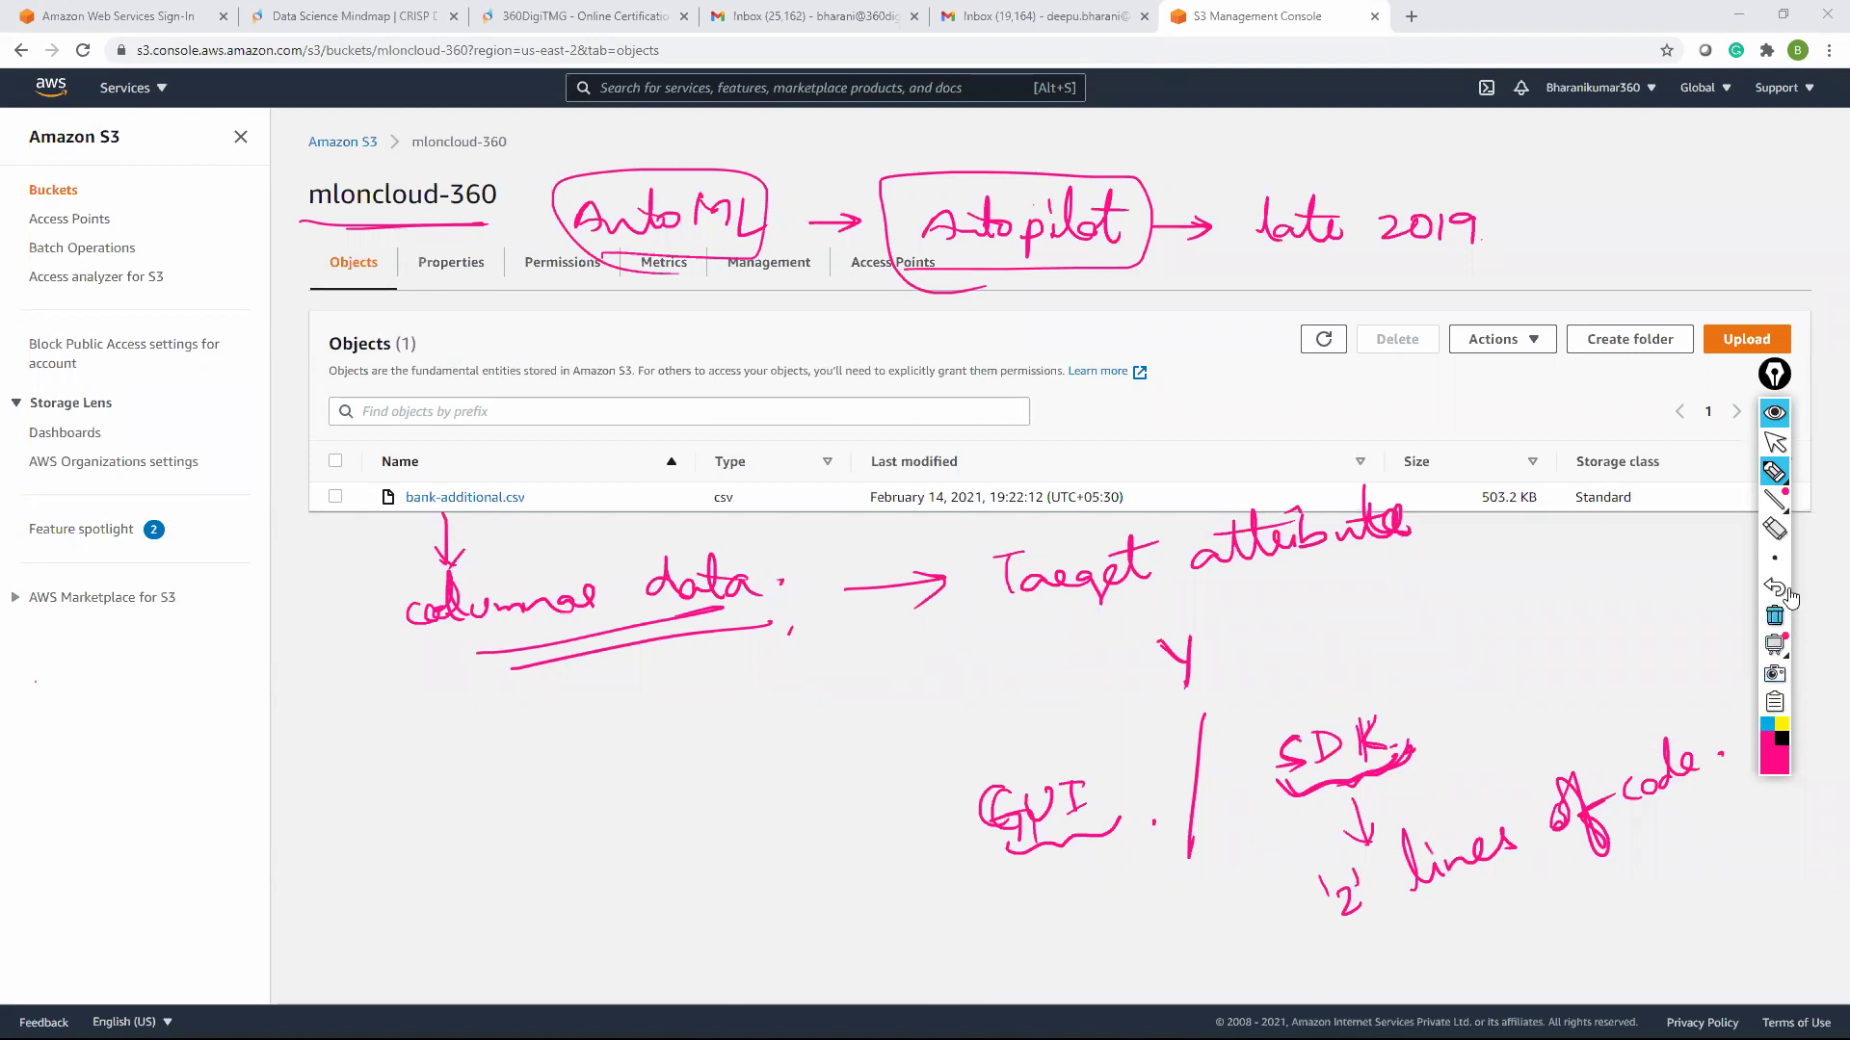
Clear all the pen annotations from the bucket page and return to the normal pointer
click(1777, 617)
click(1774, 442)
mouse_move(1767, 469)
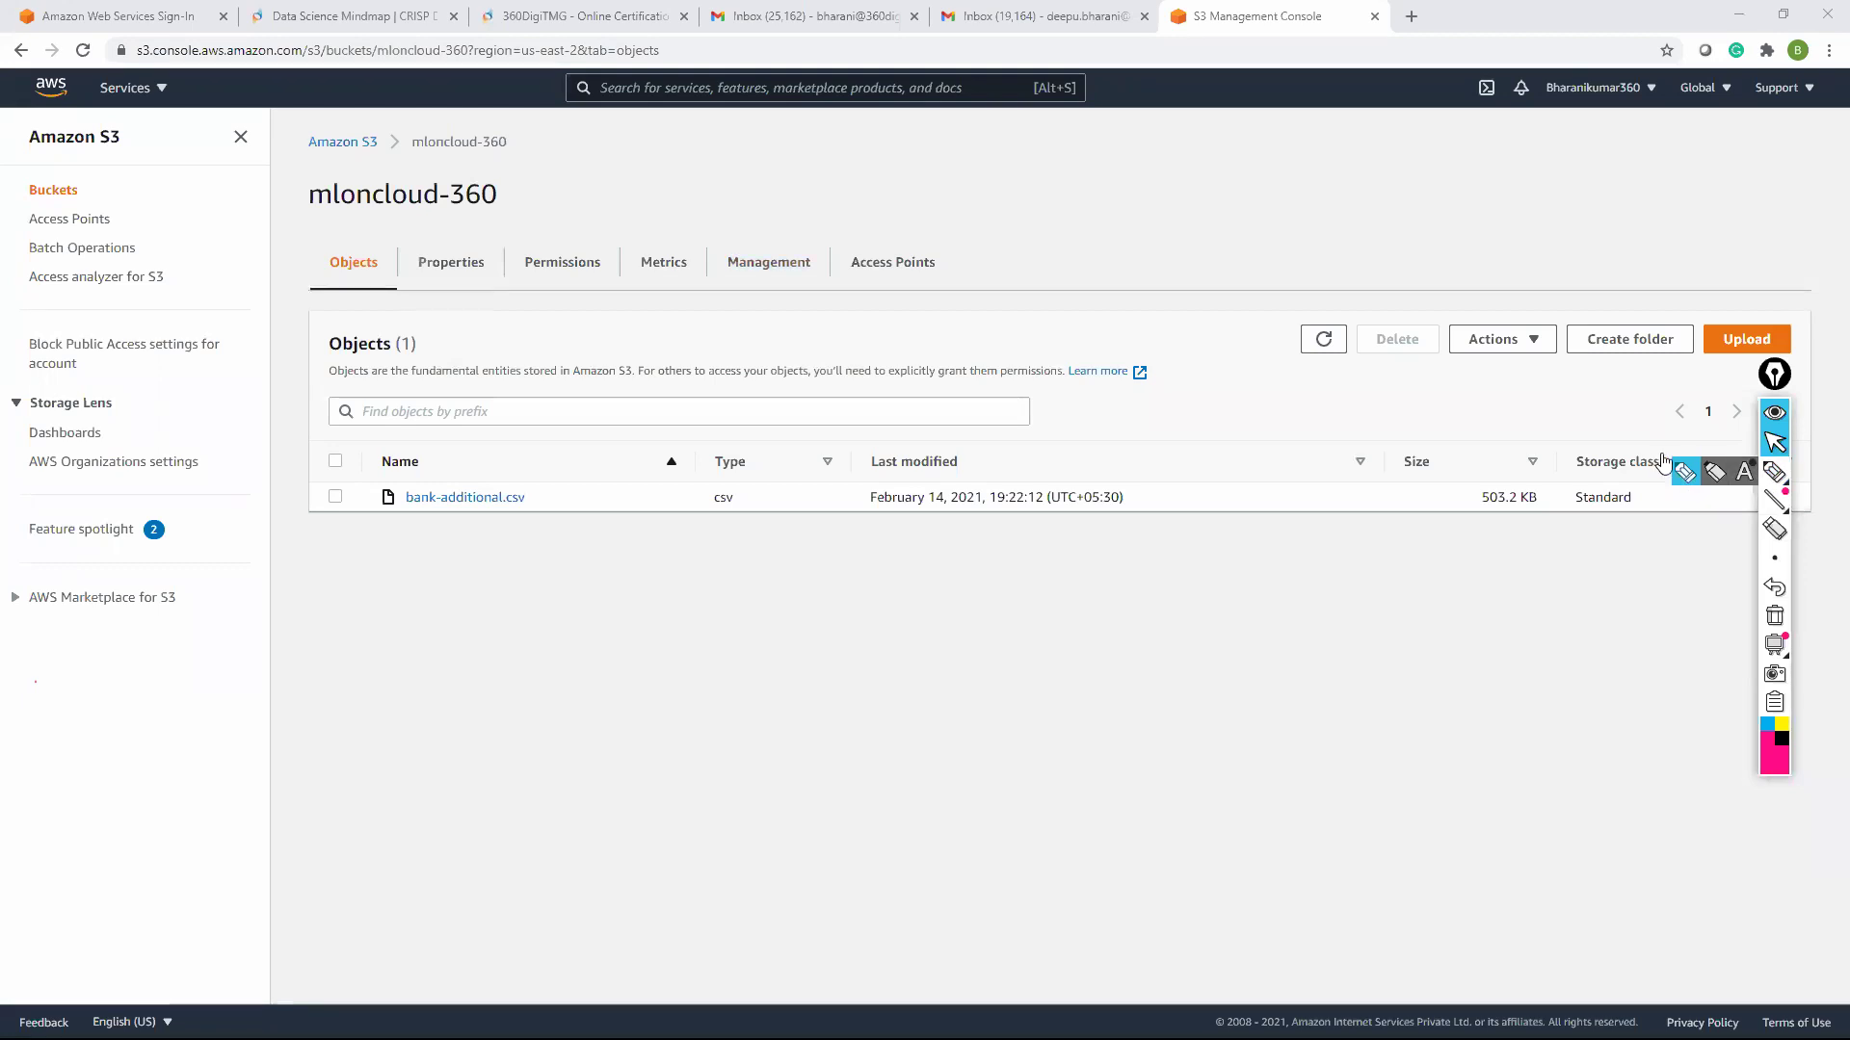
Open the list of all AWS services and outline Services and the Machine Learning heading with the pen
click(165, 87)
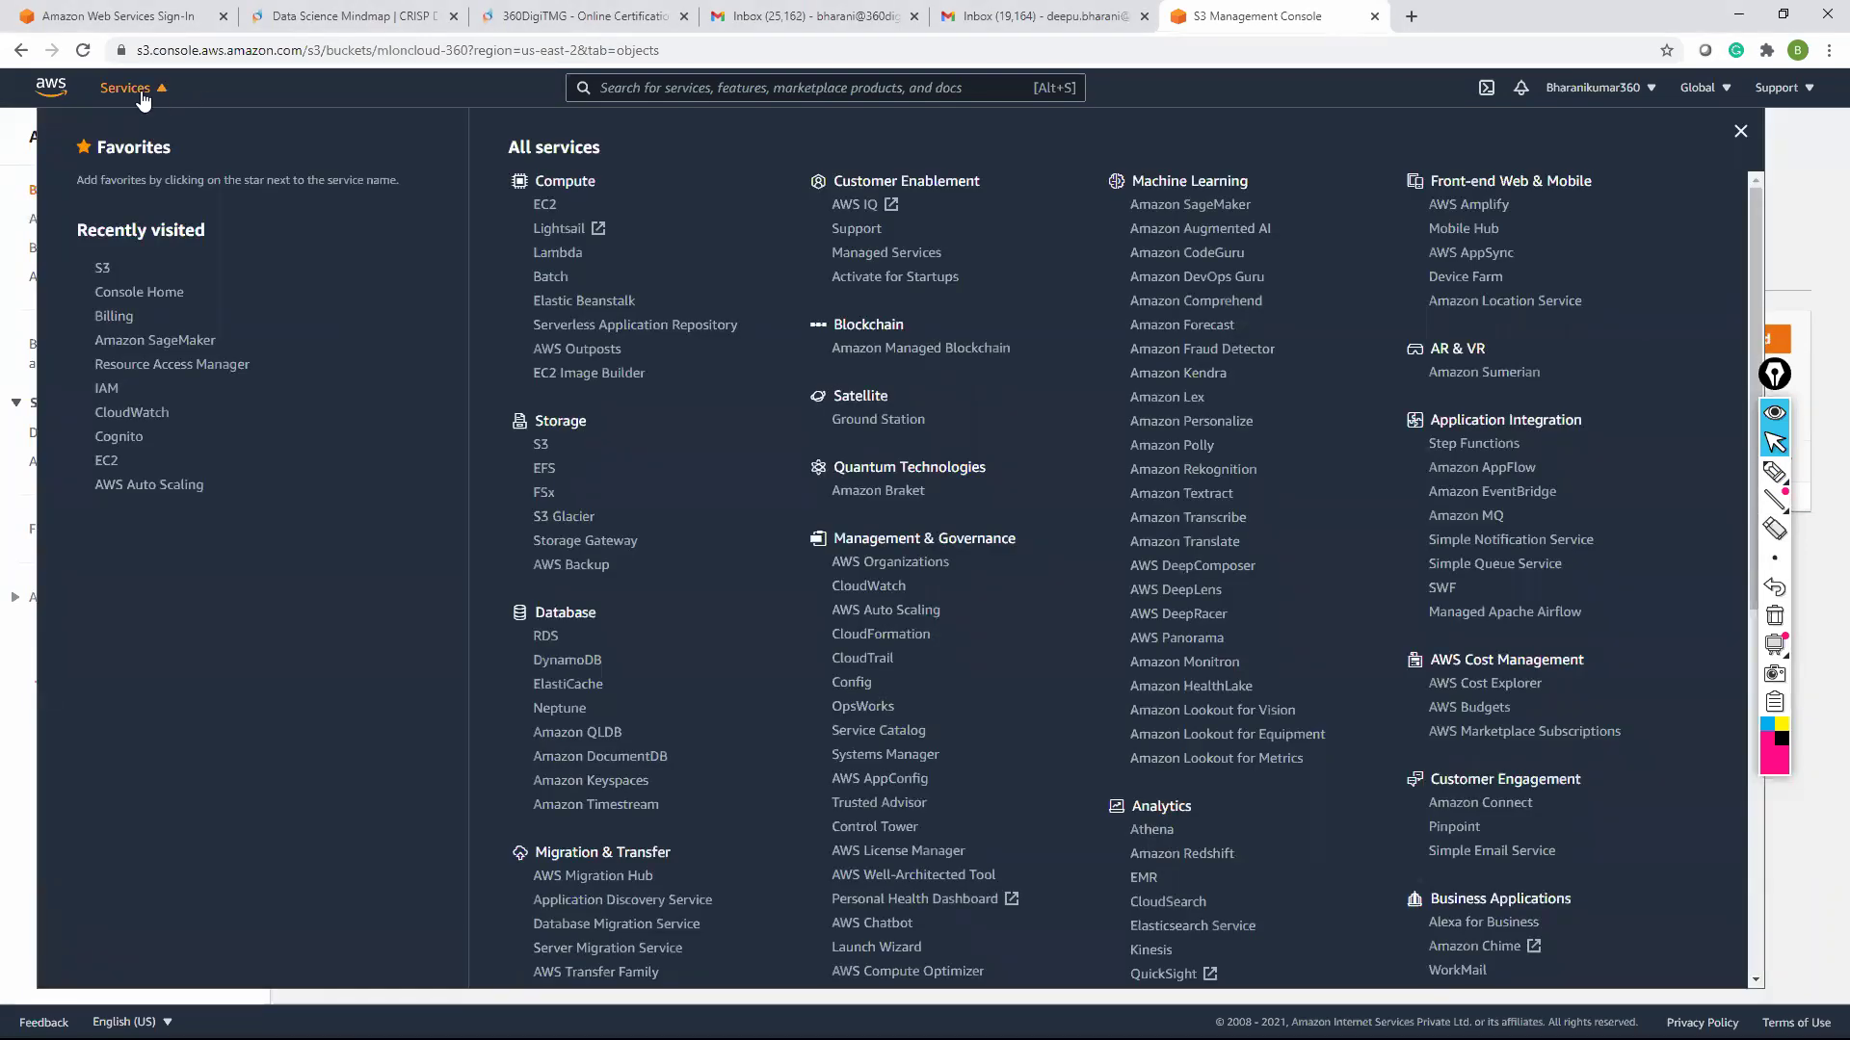
click(1774, 471)
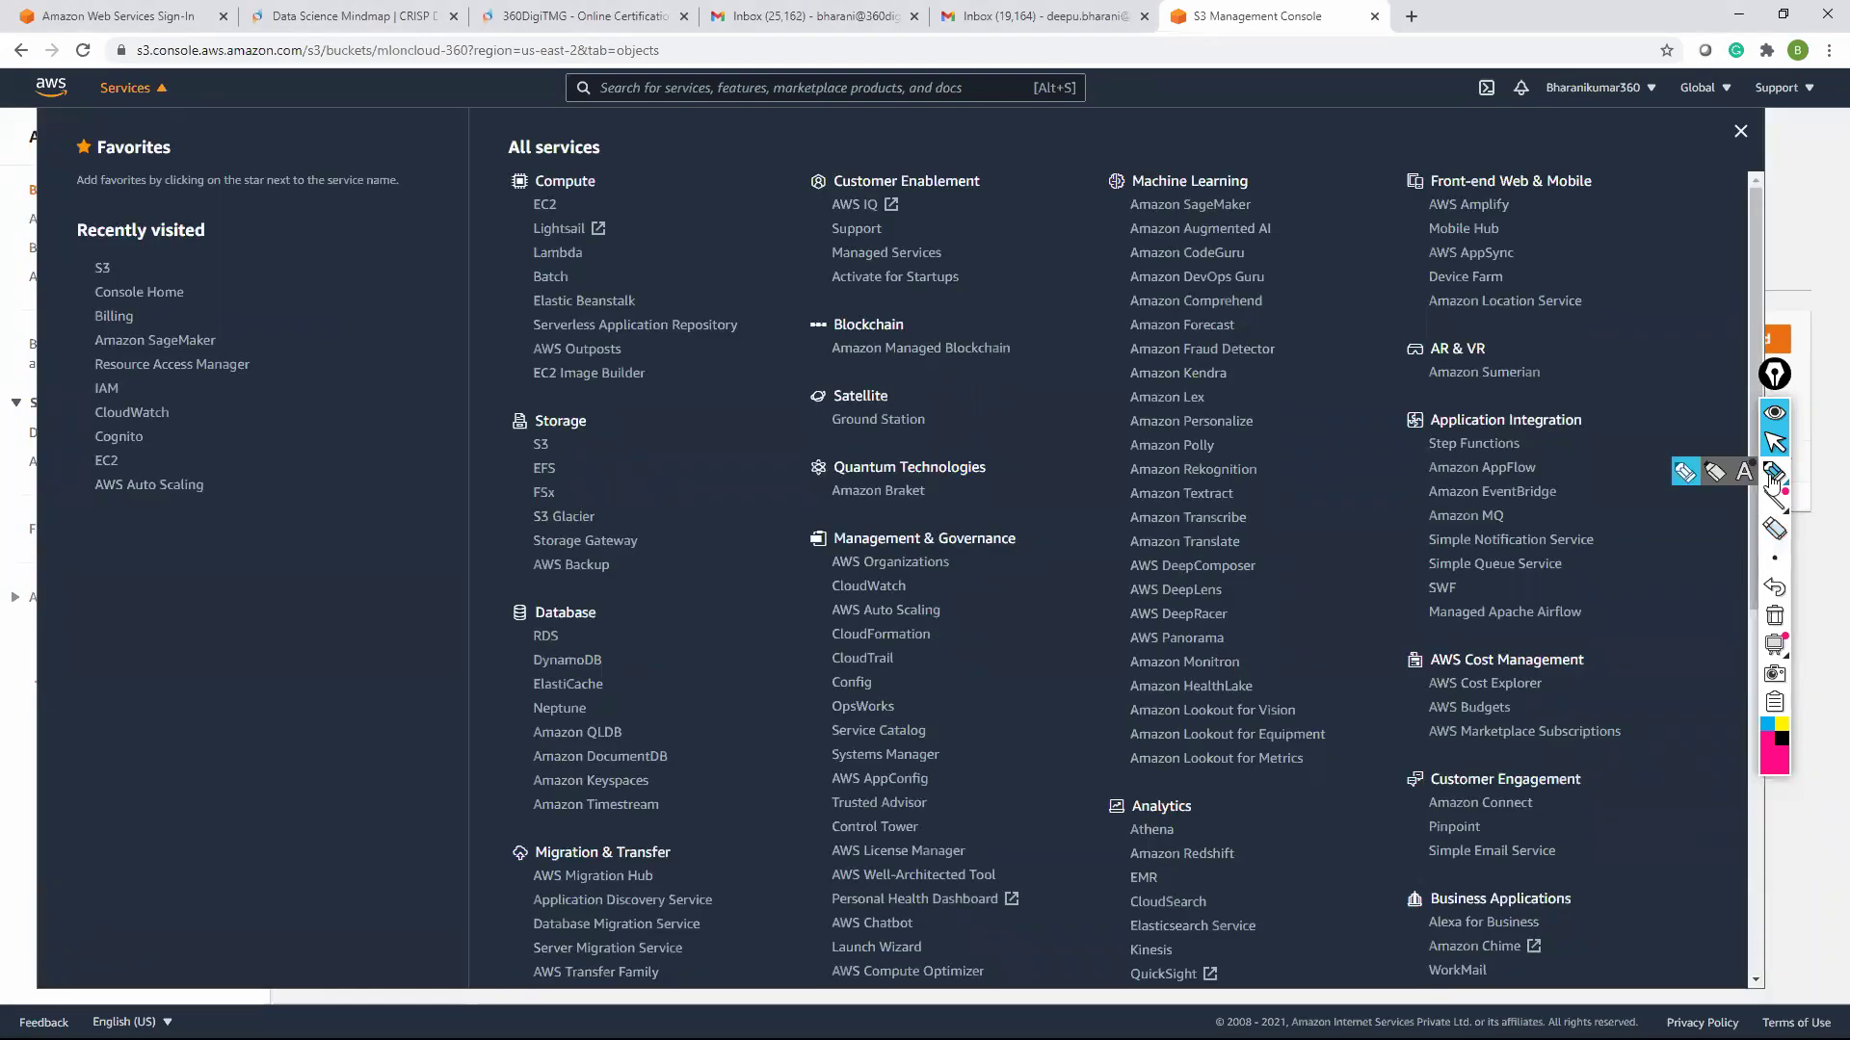
mouse_move(190, 100)
mouse_down()
mouse_move(144, 64)
mouse_move(96, 106)
mouse_move(258, 124)
mouse_up()
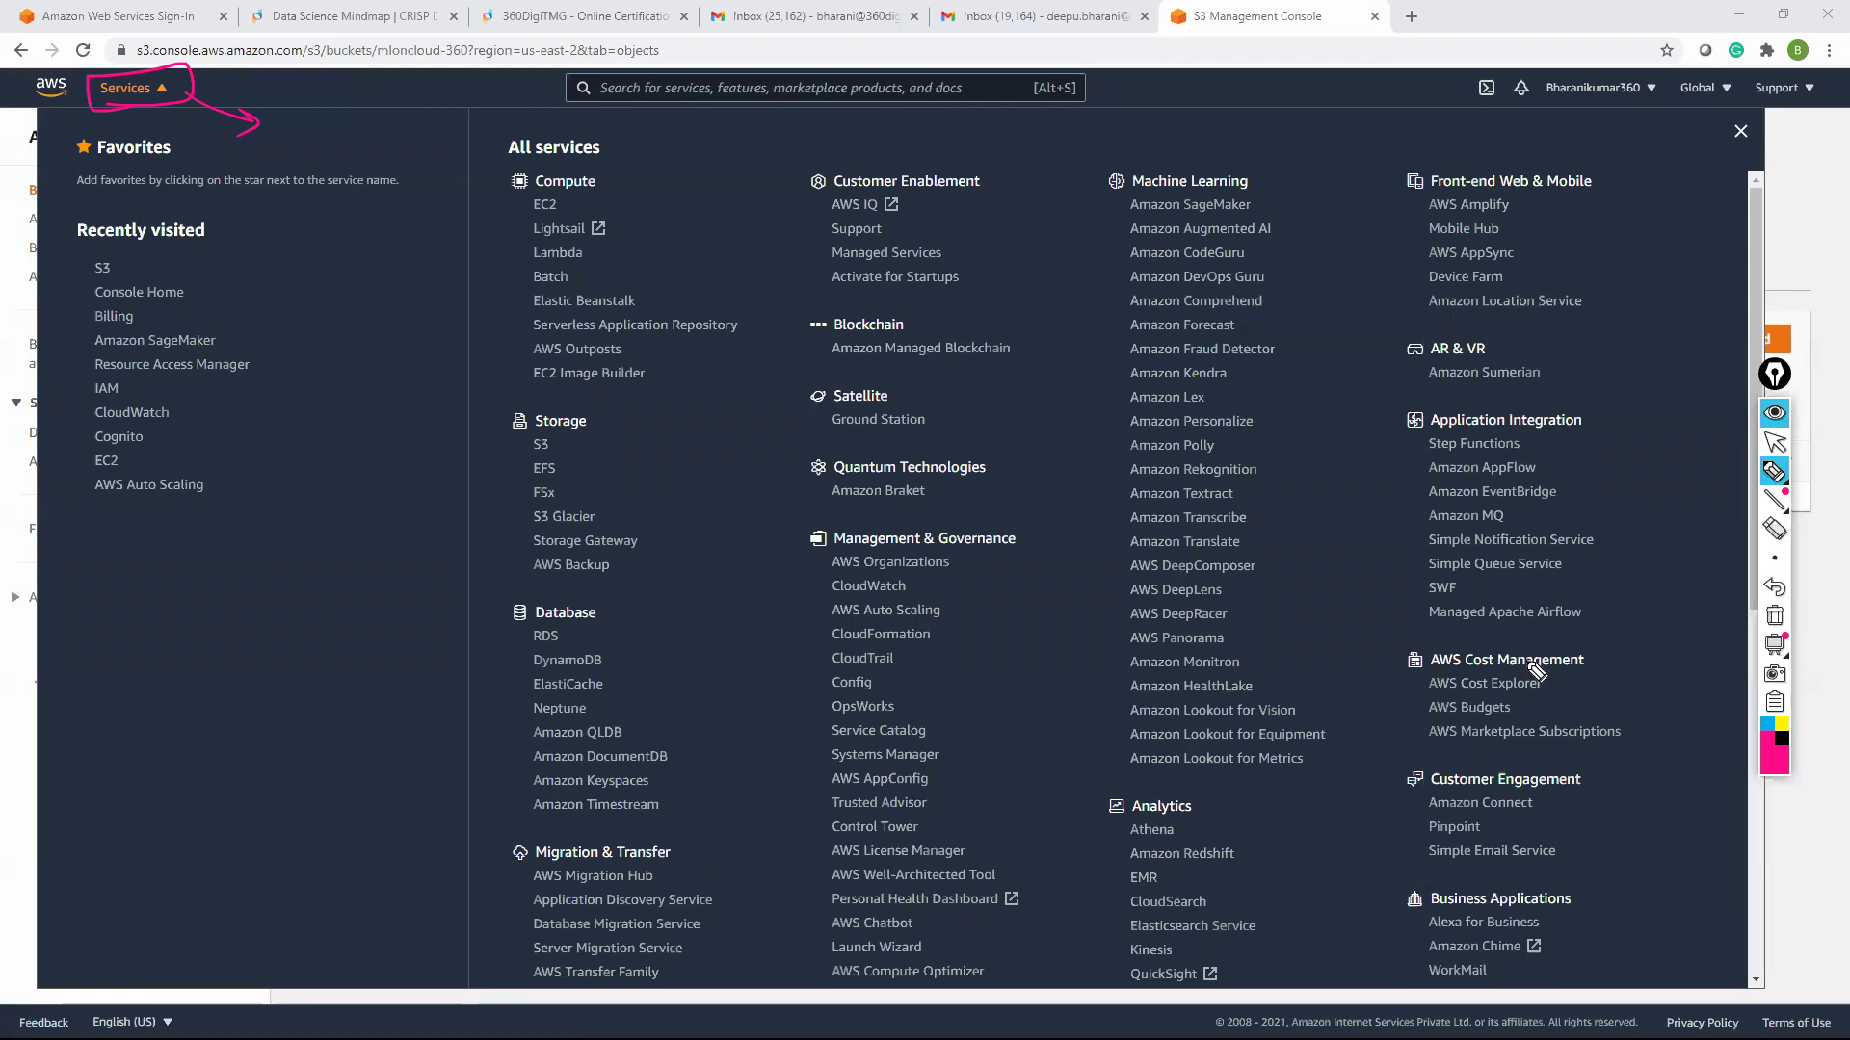
mouse_move(1134, 197)
mouse_down()
mouse_move(1217, 199)
mouse_move(1250, 179)
mouse_move(1106, 194)
mouse_up()
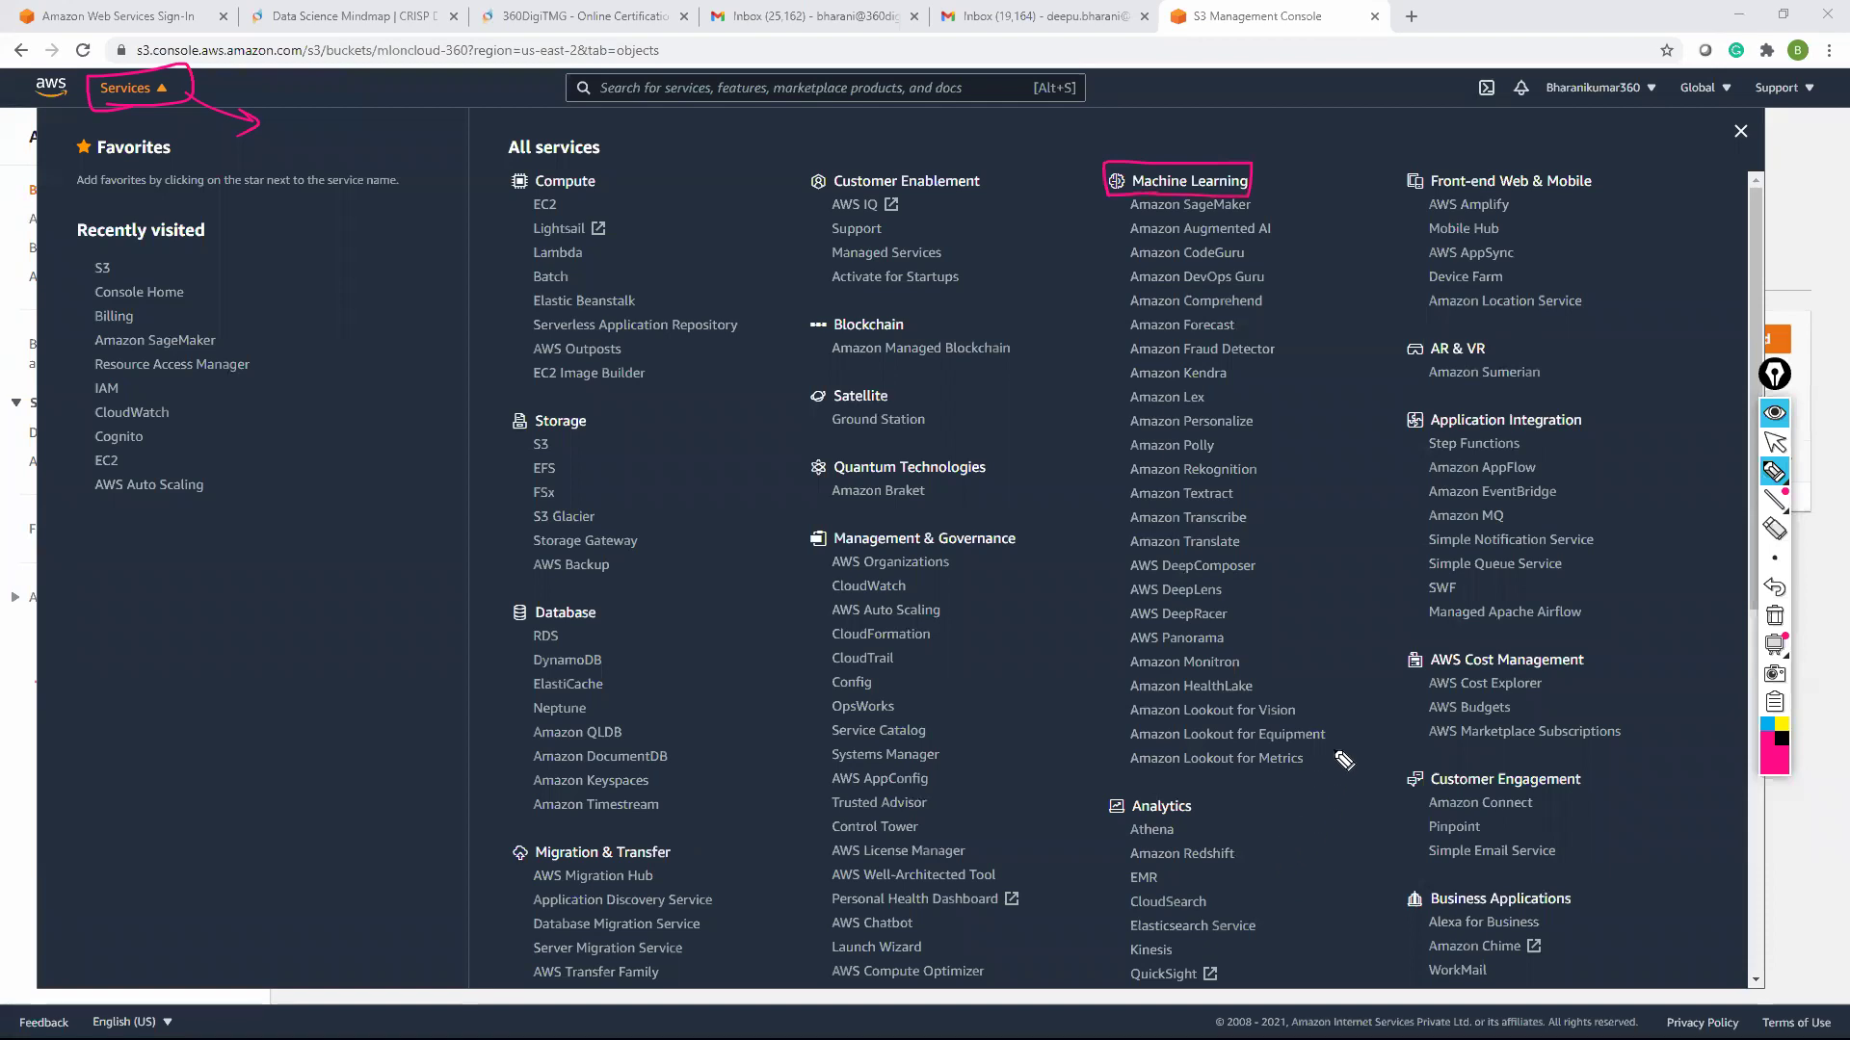
Tick HealthLake, Lookout for Vision, Textract, Transcribe and Translate, bracket AWS DeepComposer through AWS Panorama, and clear the annotations
mouse_move(1347, 690)
mouse_down()
mouse_move(1302, 713)
mouse_move(1310, 667)
mouse_up()
drag(1121, 555, 1106, 650)
drag(1271, 555, 1250, 646)
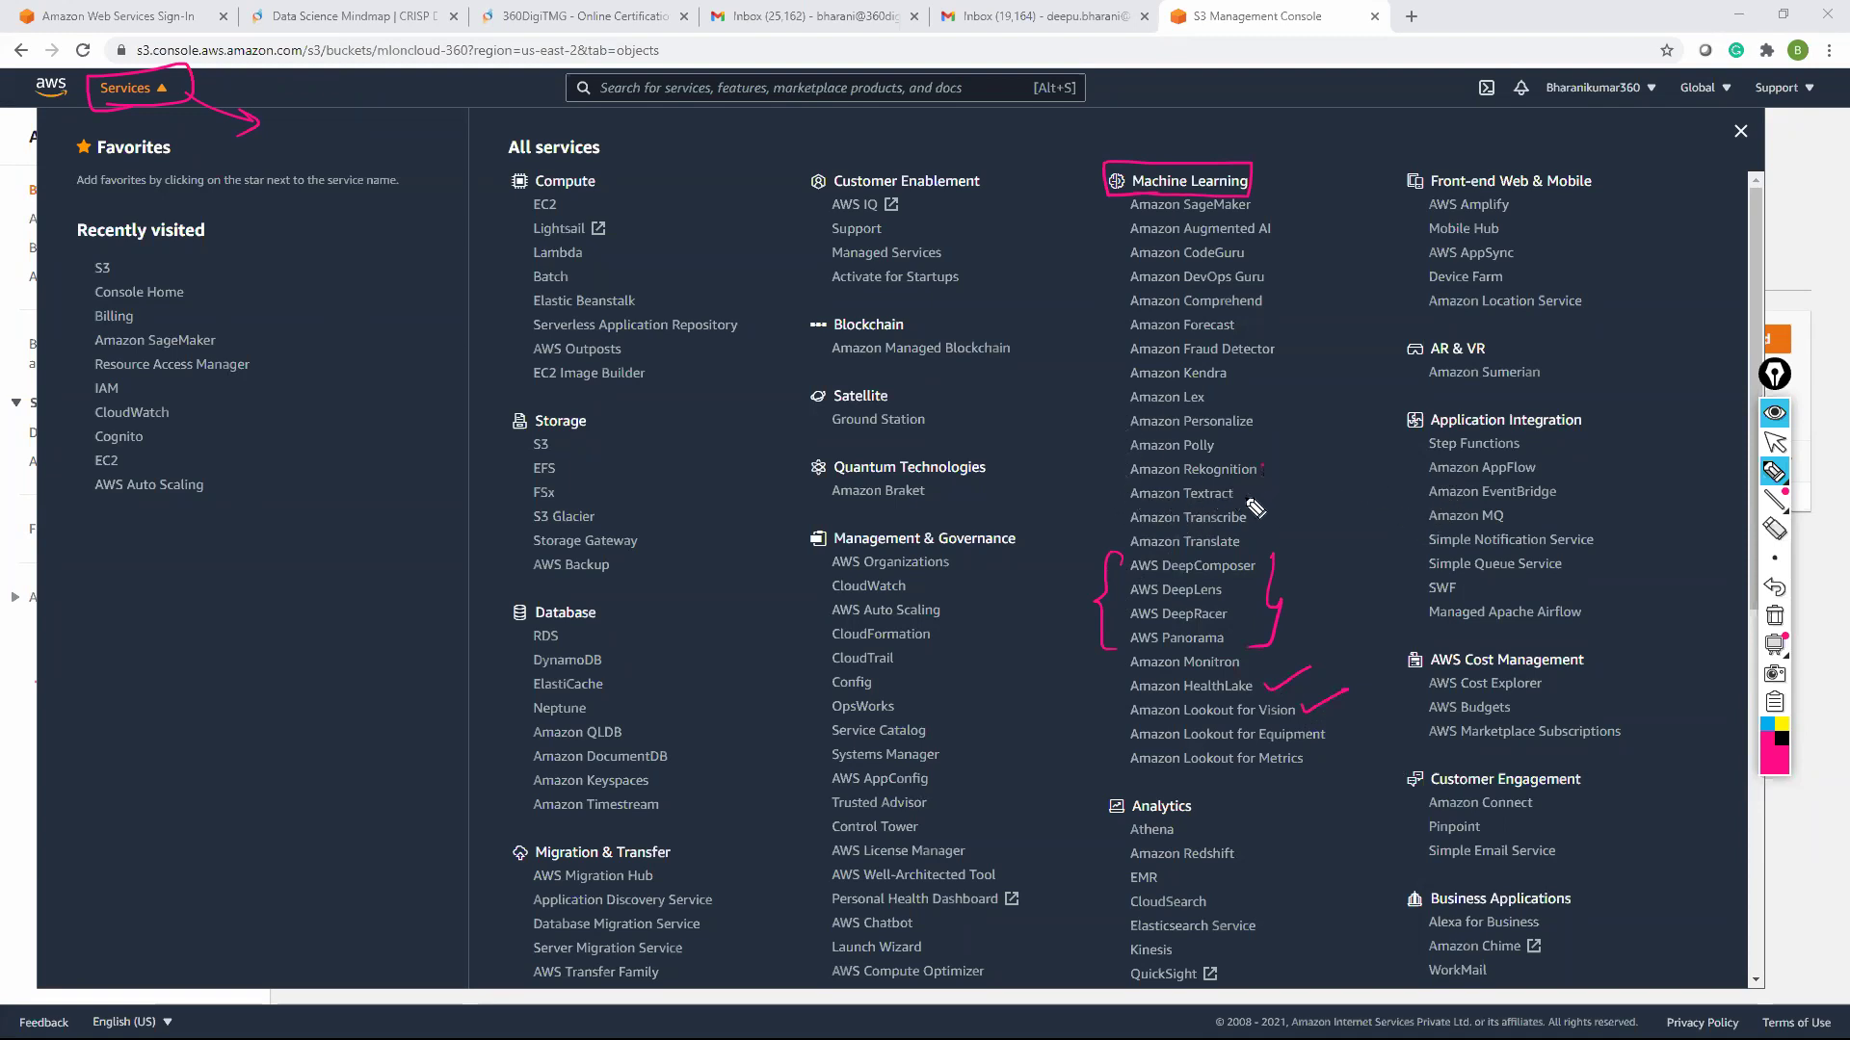
mouse_move(1239, 494)
mouse_down()
mouse_move(1285, 477)
mouse_move(1283, 523)
mouse_up()
click(1775, 558)
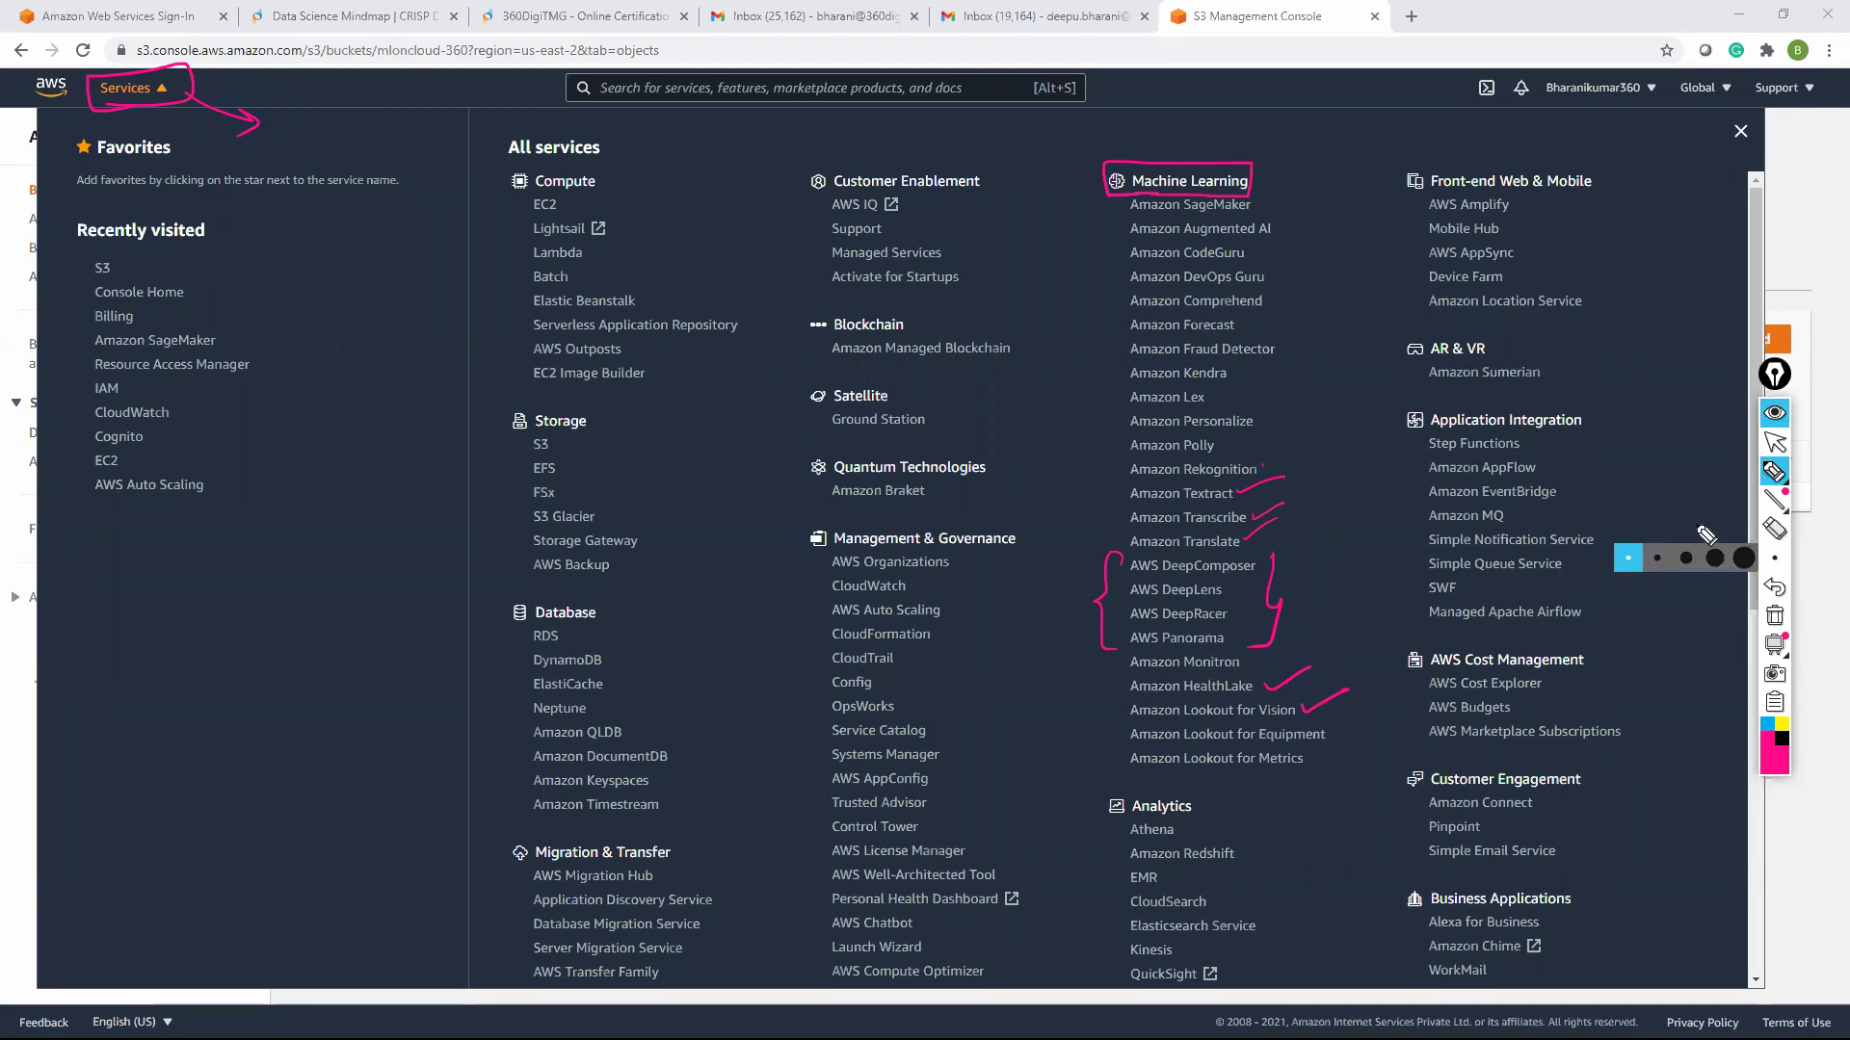
click(1774, 443)
click(1774, 471)
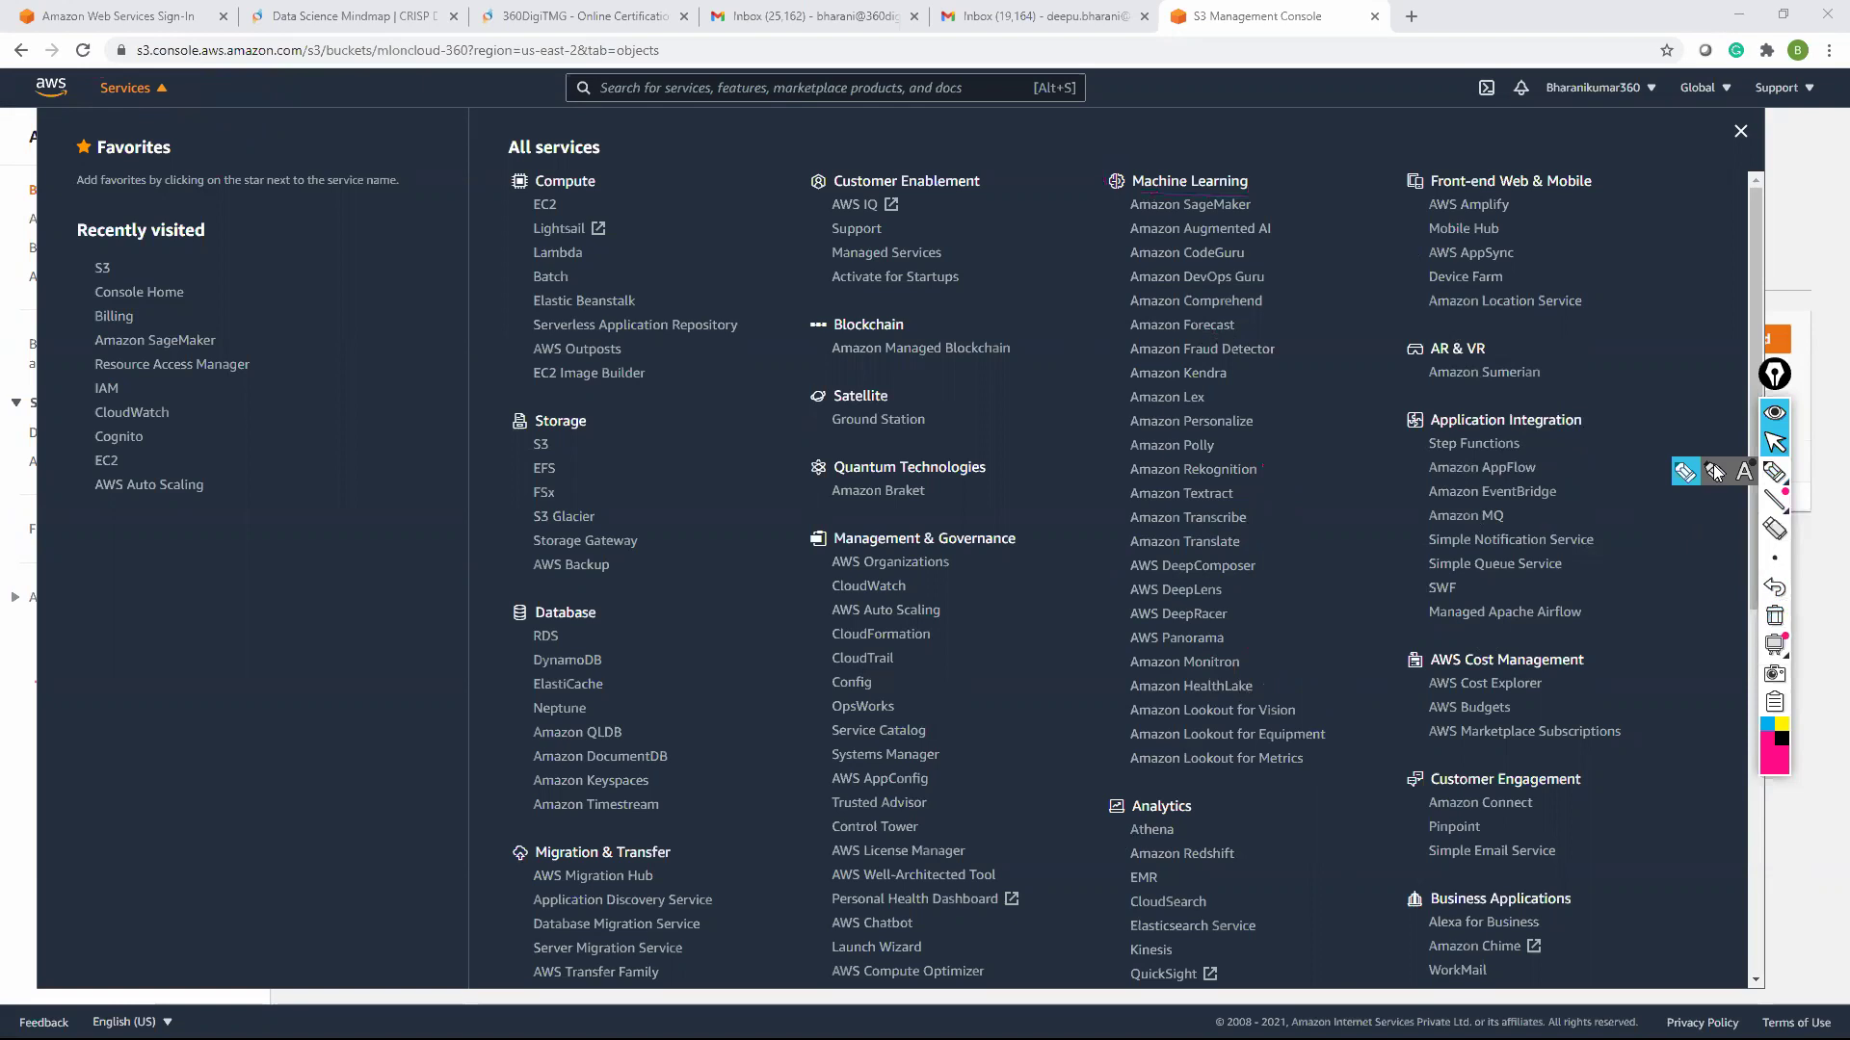
Open Amazon SageMaker from the Machine Learning services and go to the SageMaker Studio setup page
click(1196, 206)
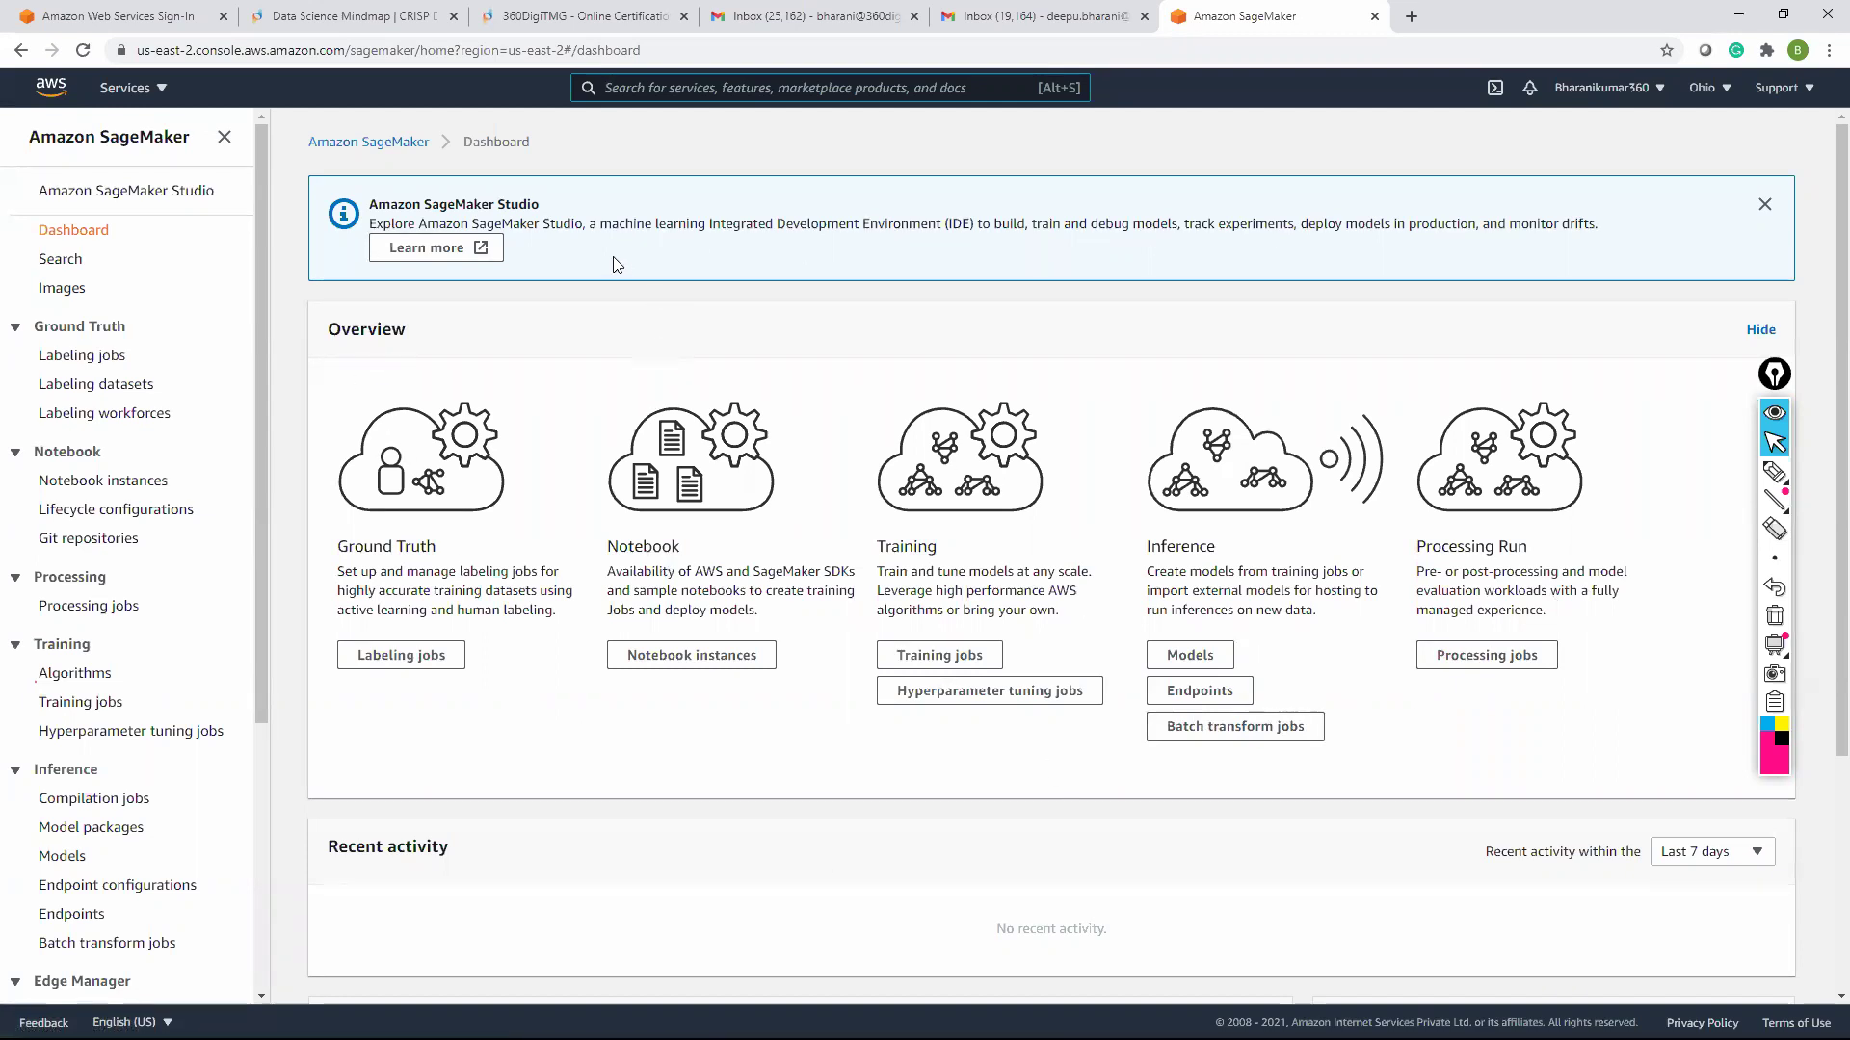
click(157, 192)
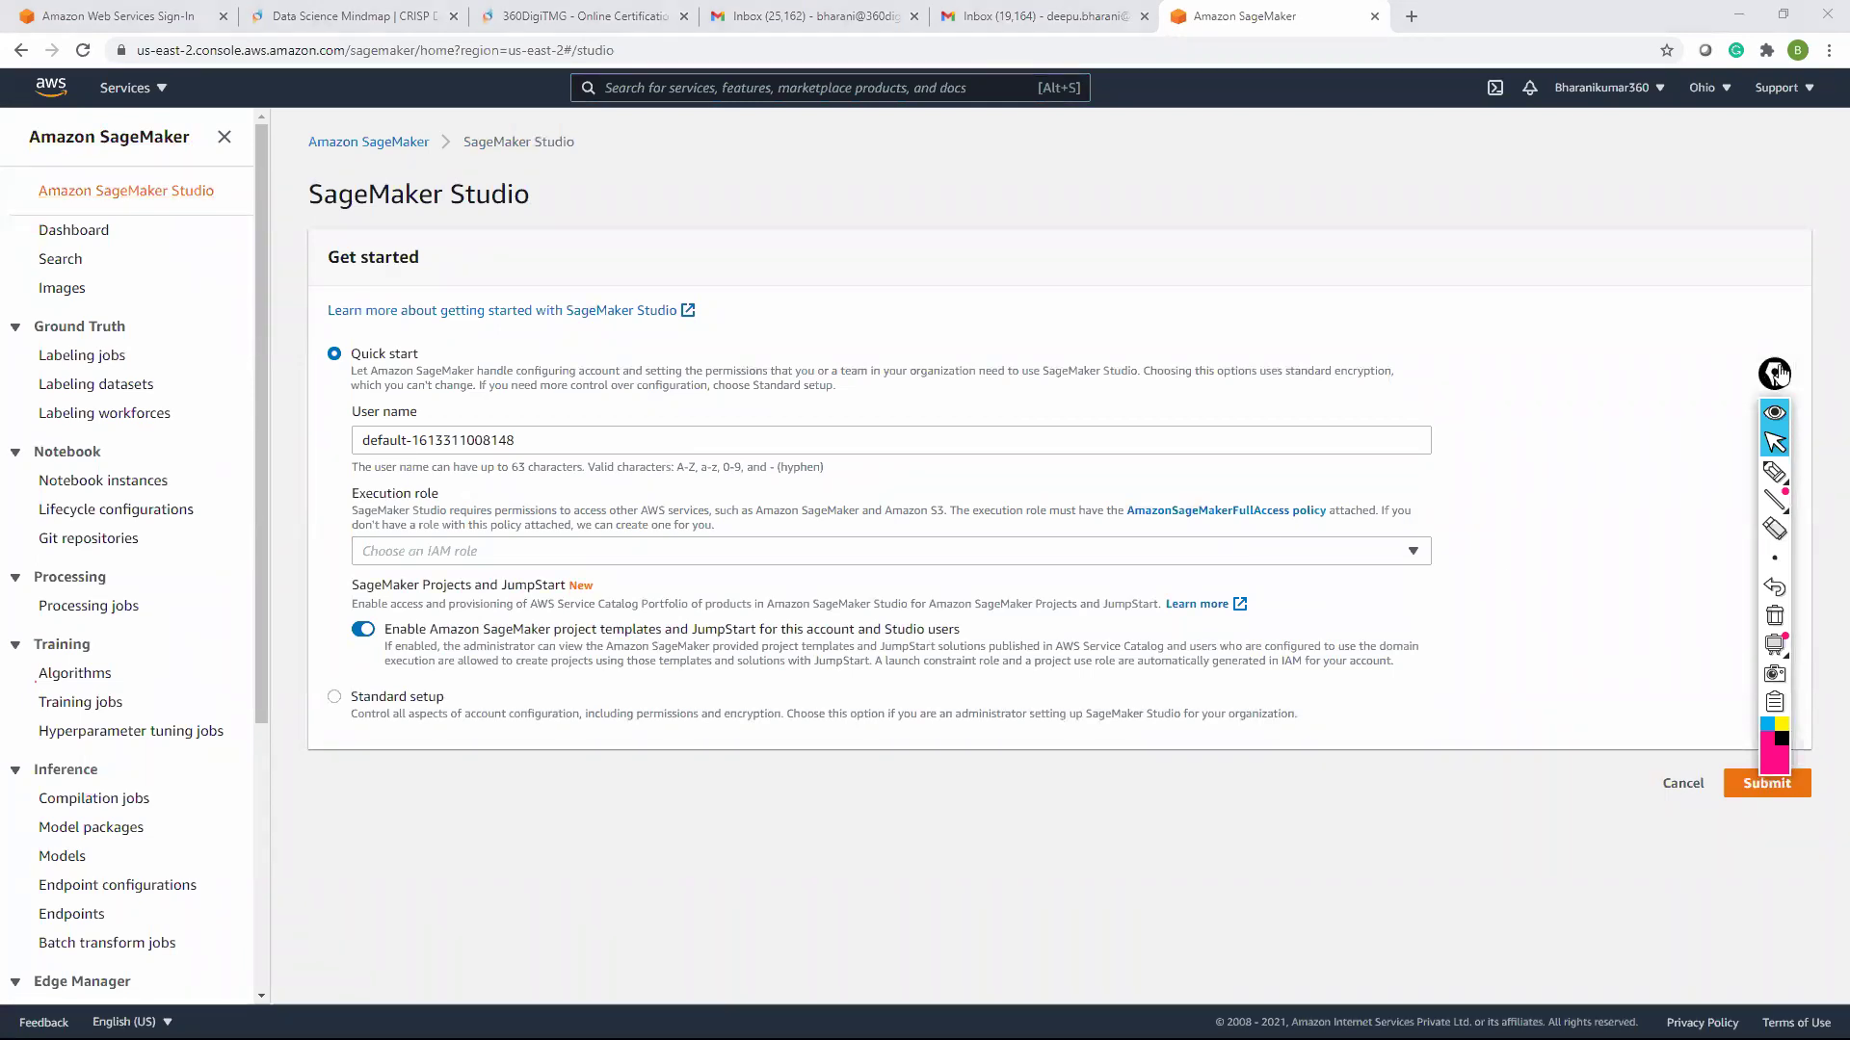
Try out the existing roles for SageMaker Studio and choose AmazonSageMaker-ExecutionRole-20210130T170722 as the execution role
drag(1779, 373, 1828, 279)
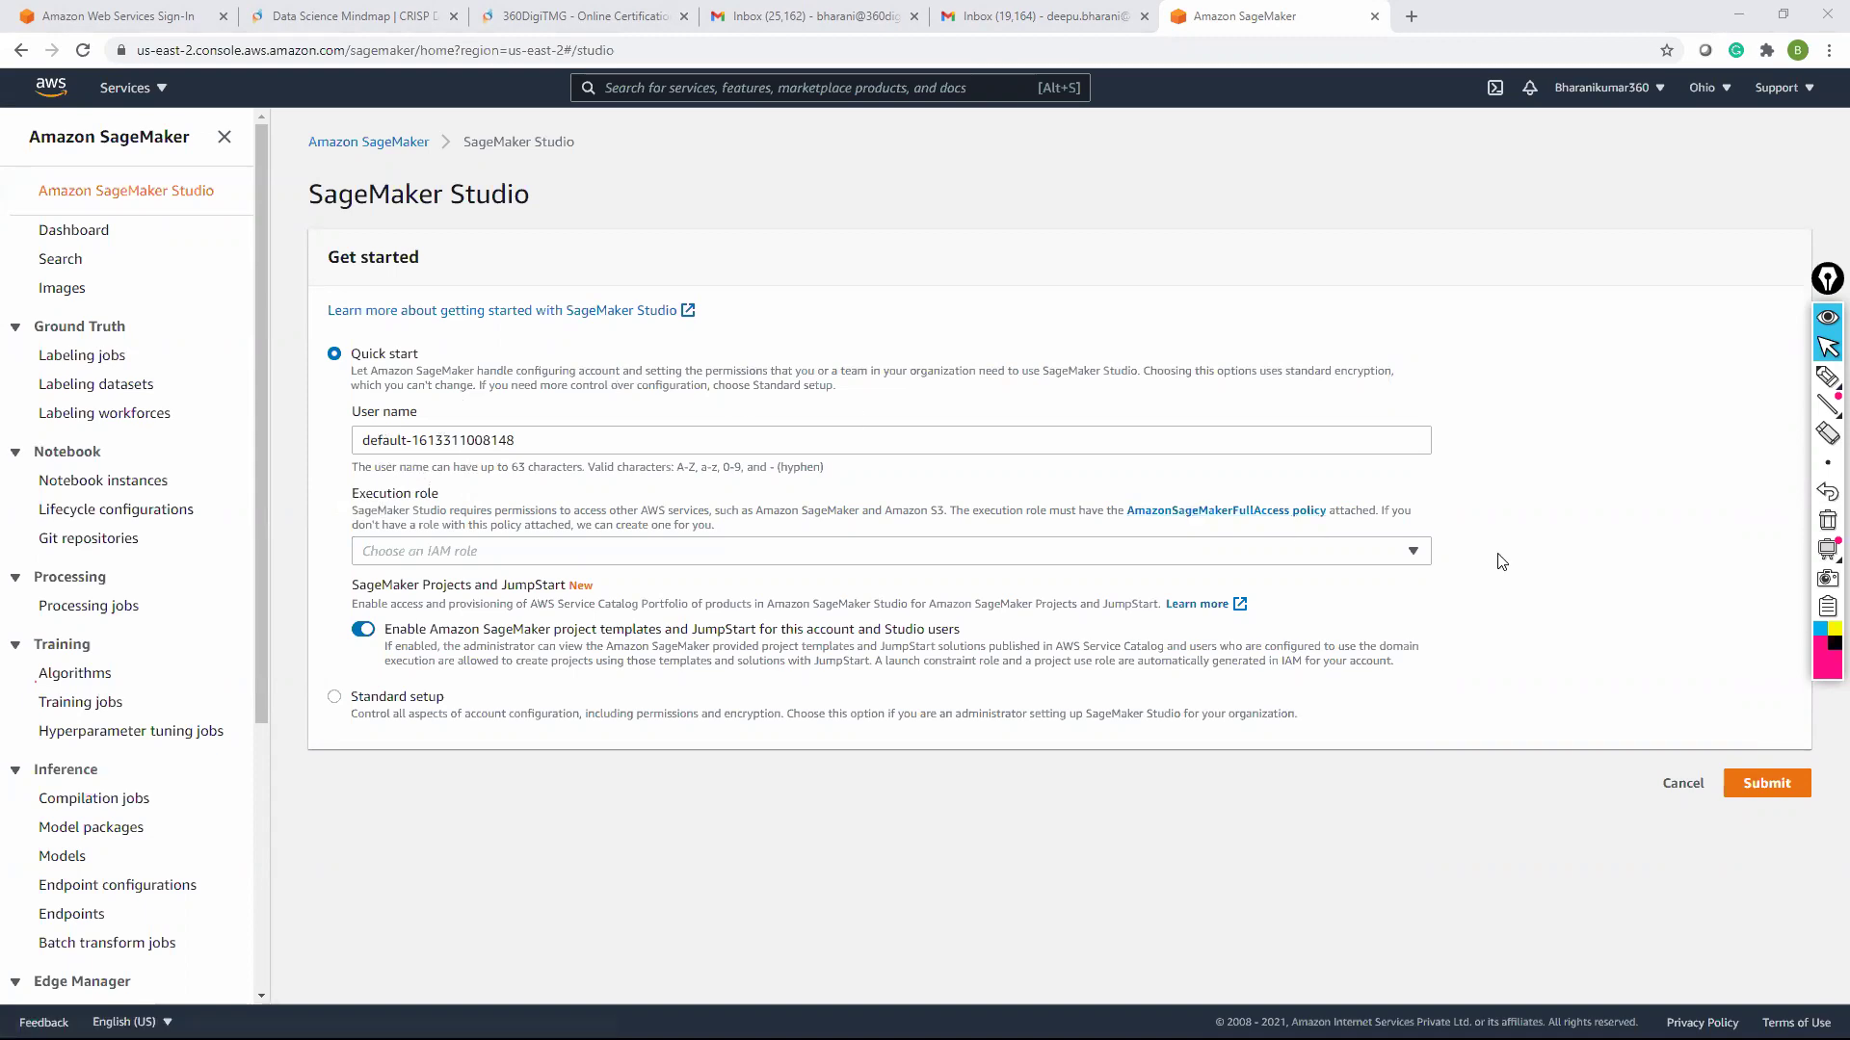
click(1413, 552)
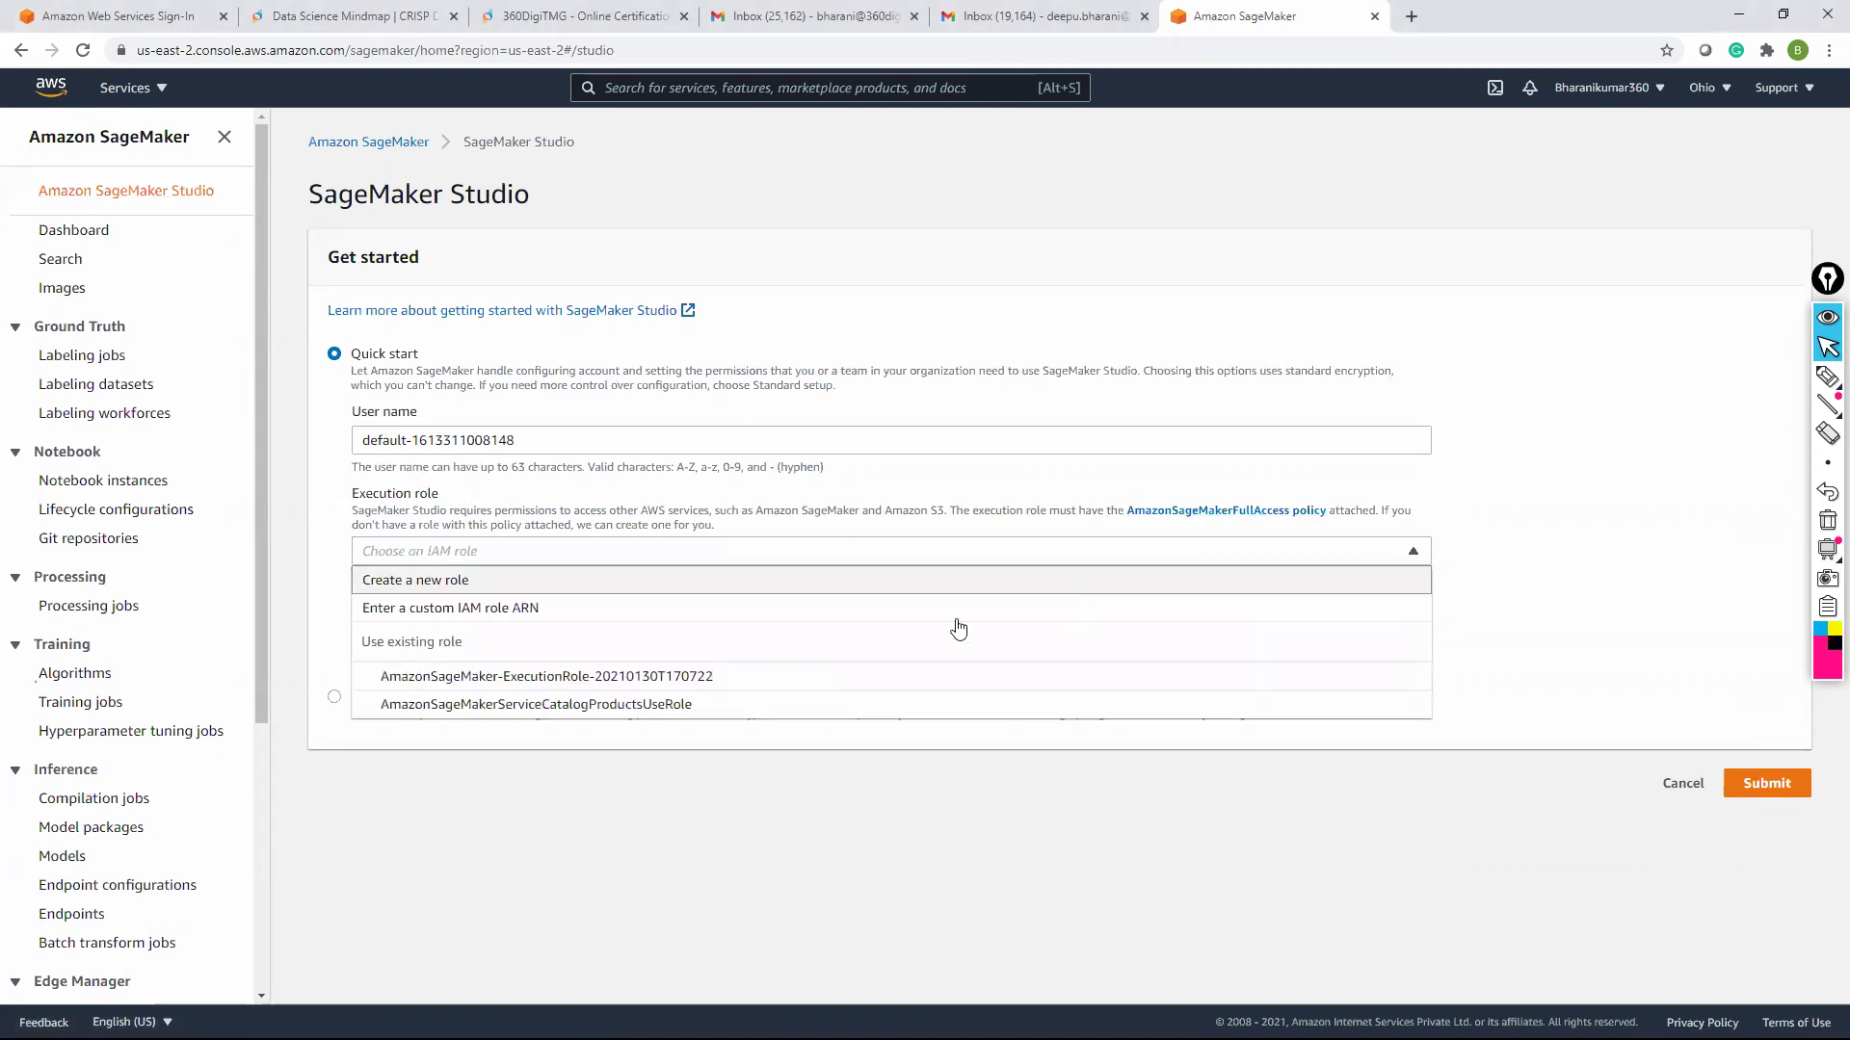
click(734, 703)
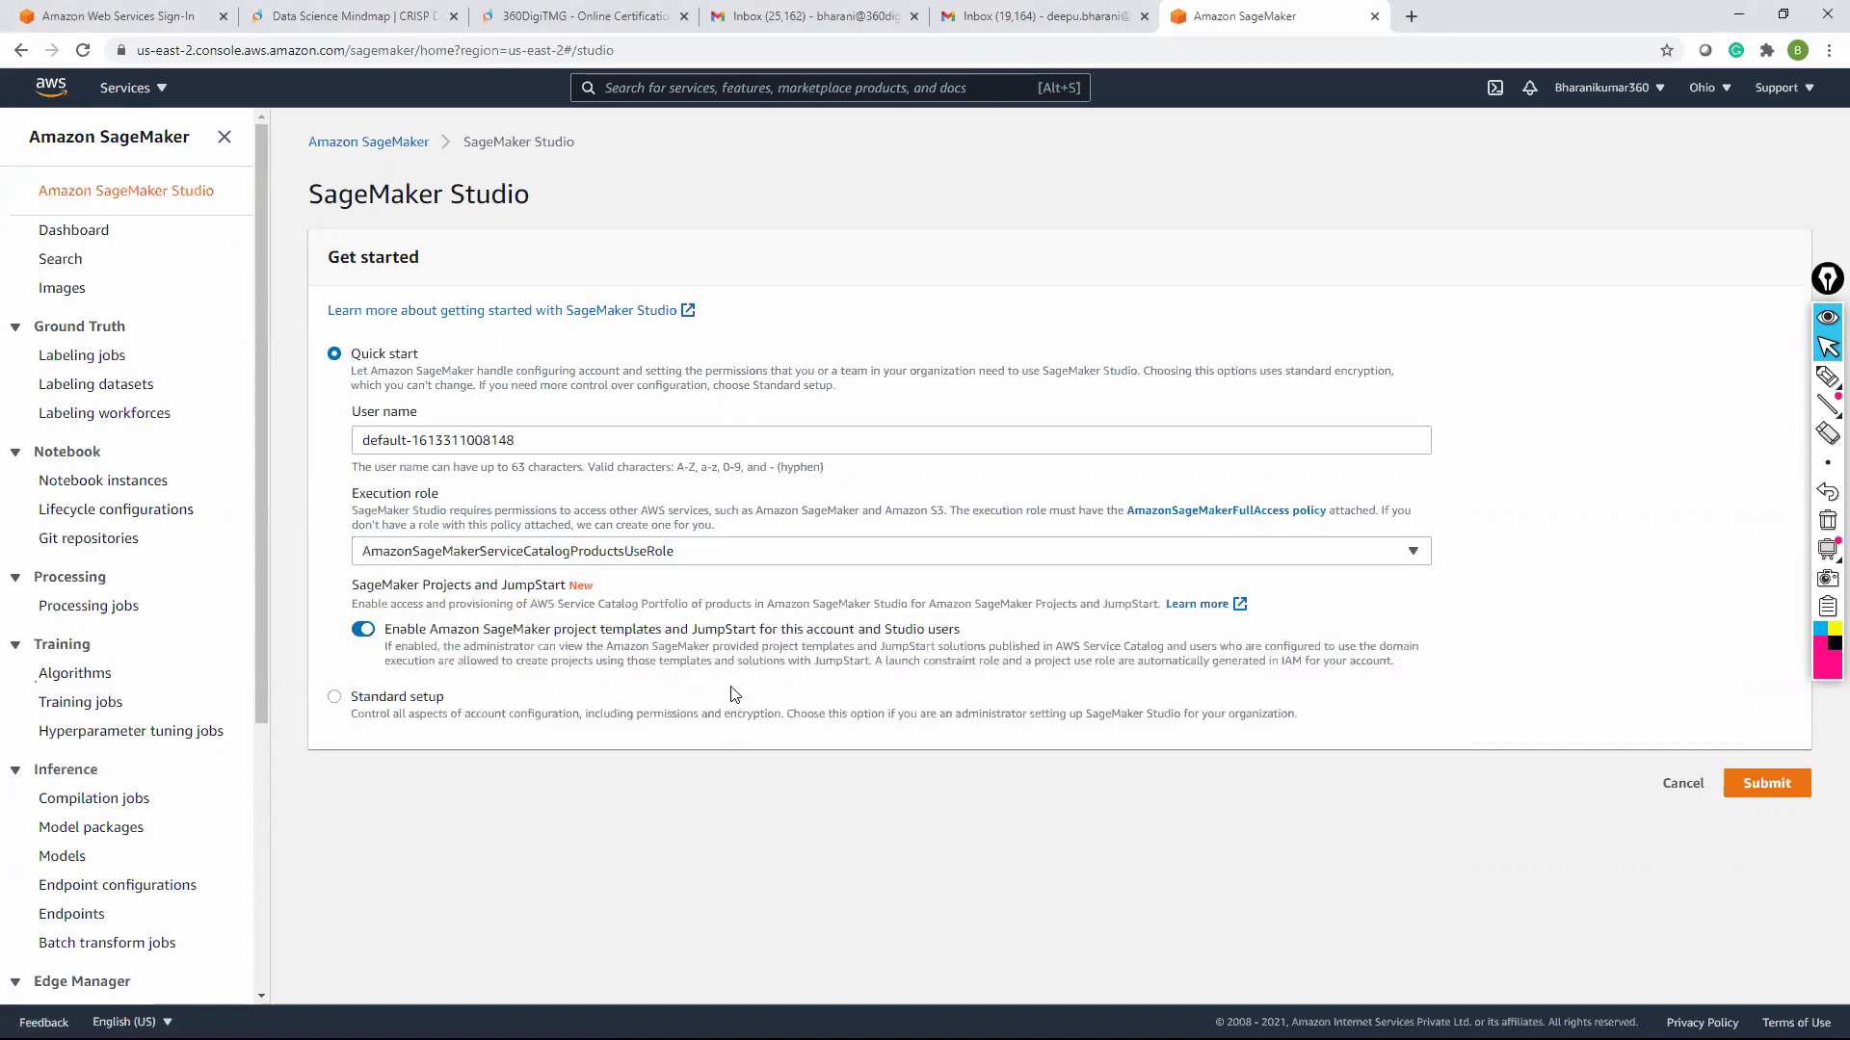
click(1147, 550)
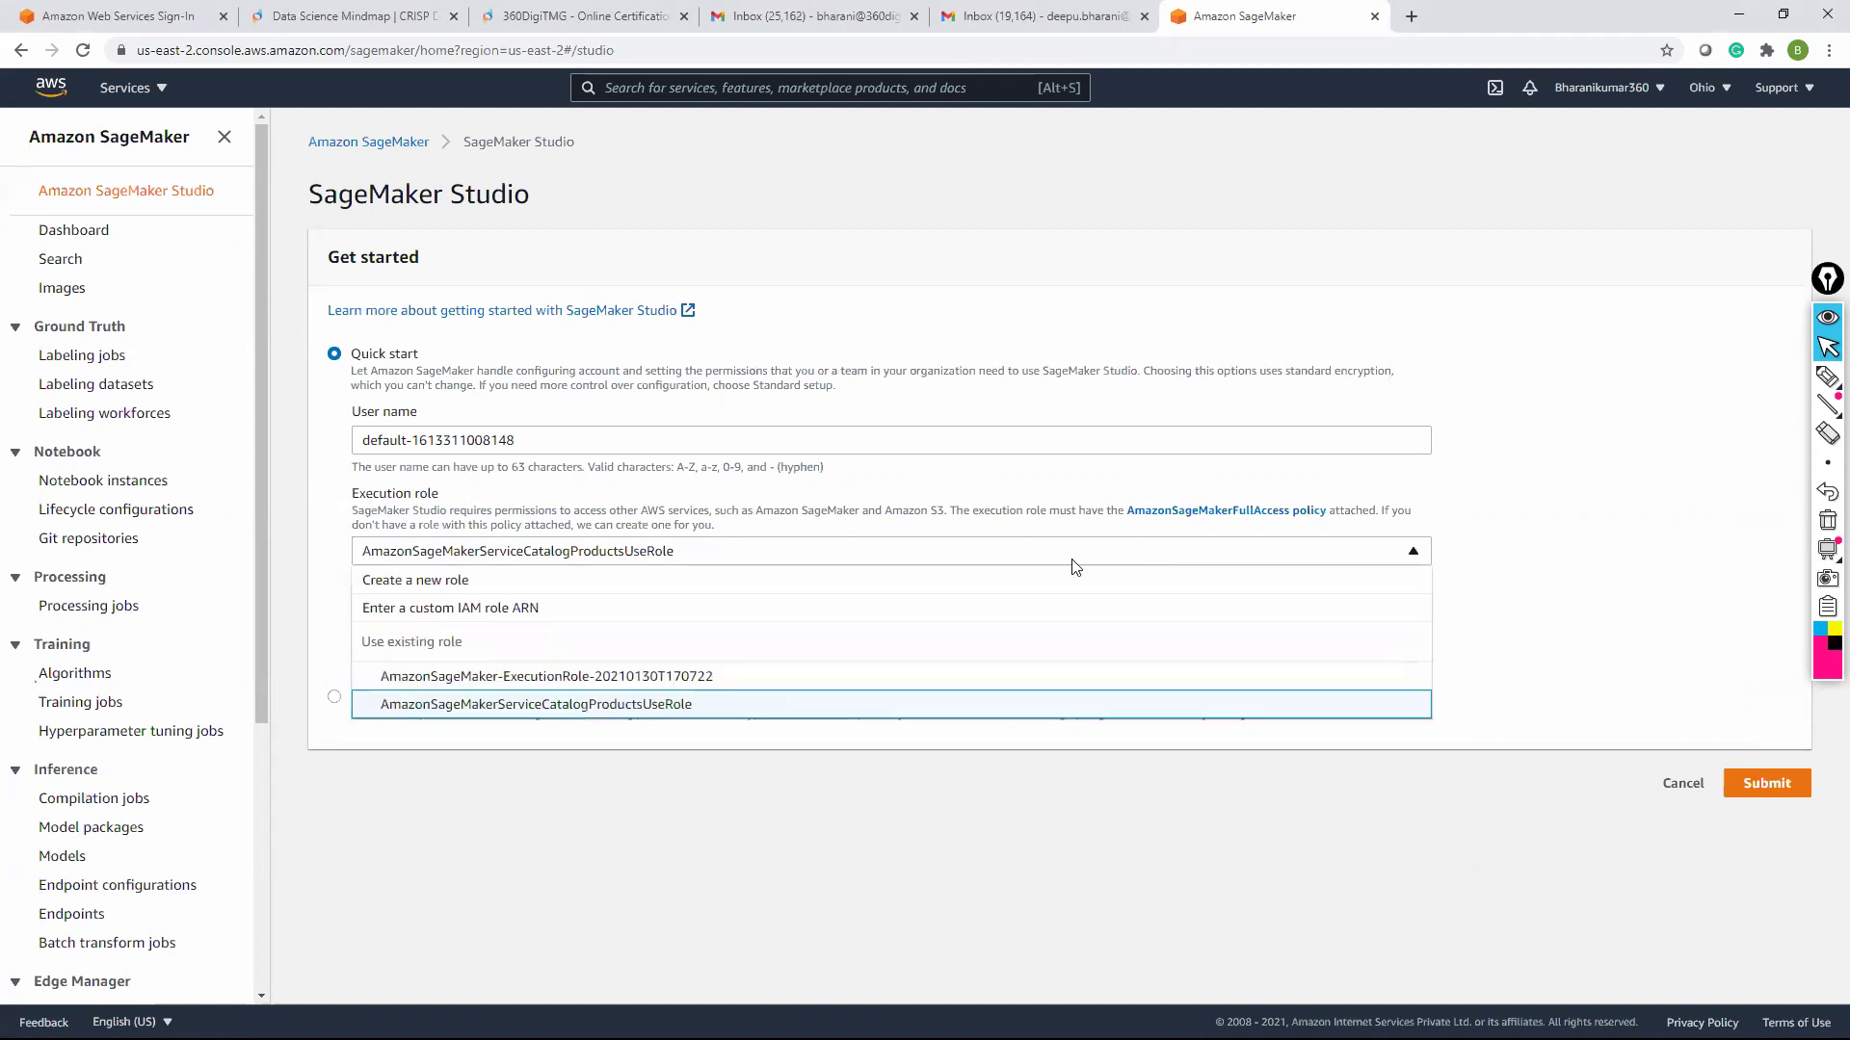
click(661, 677)
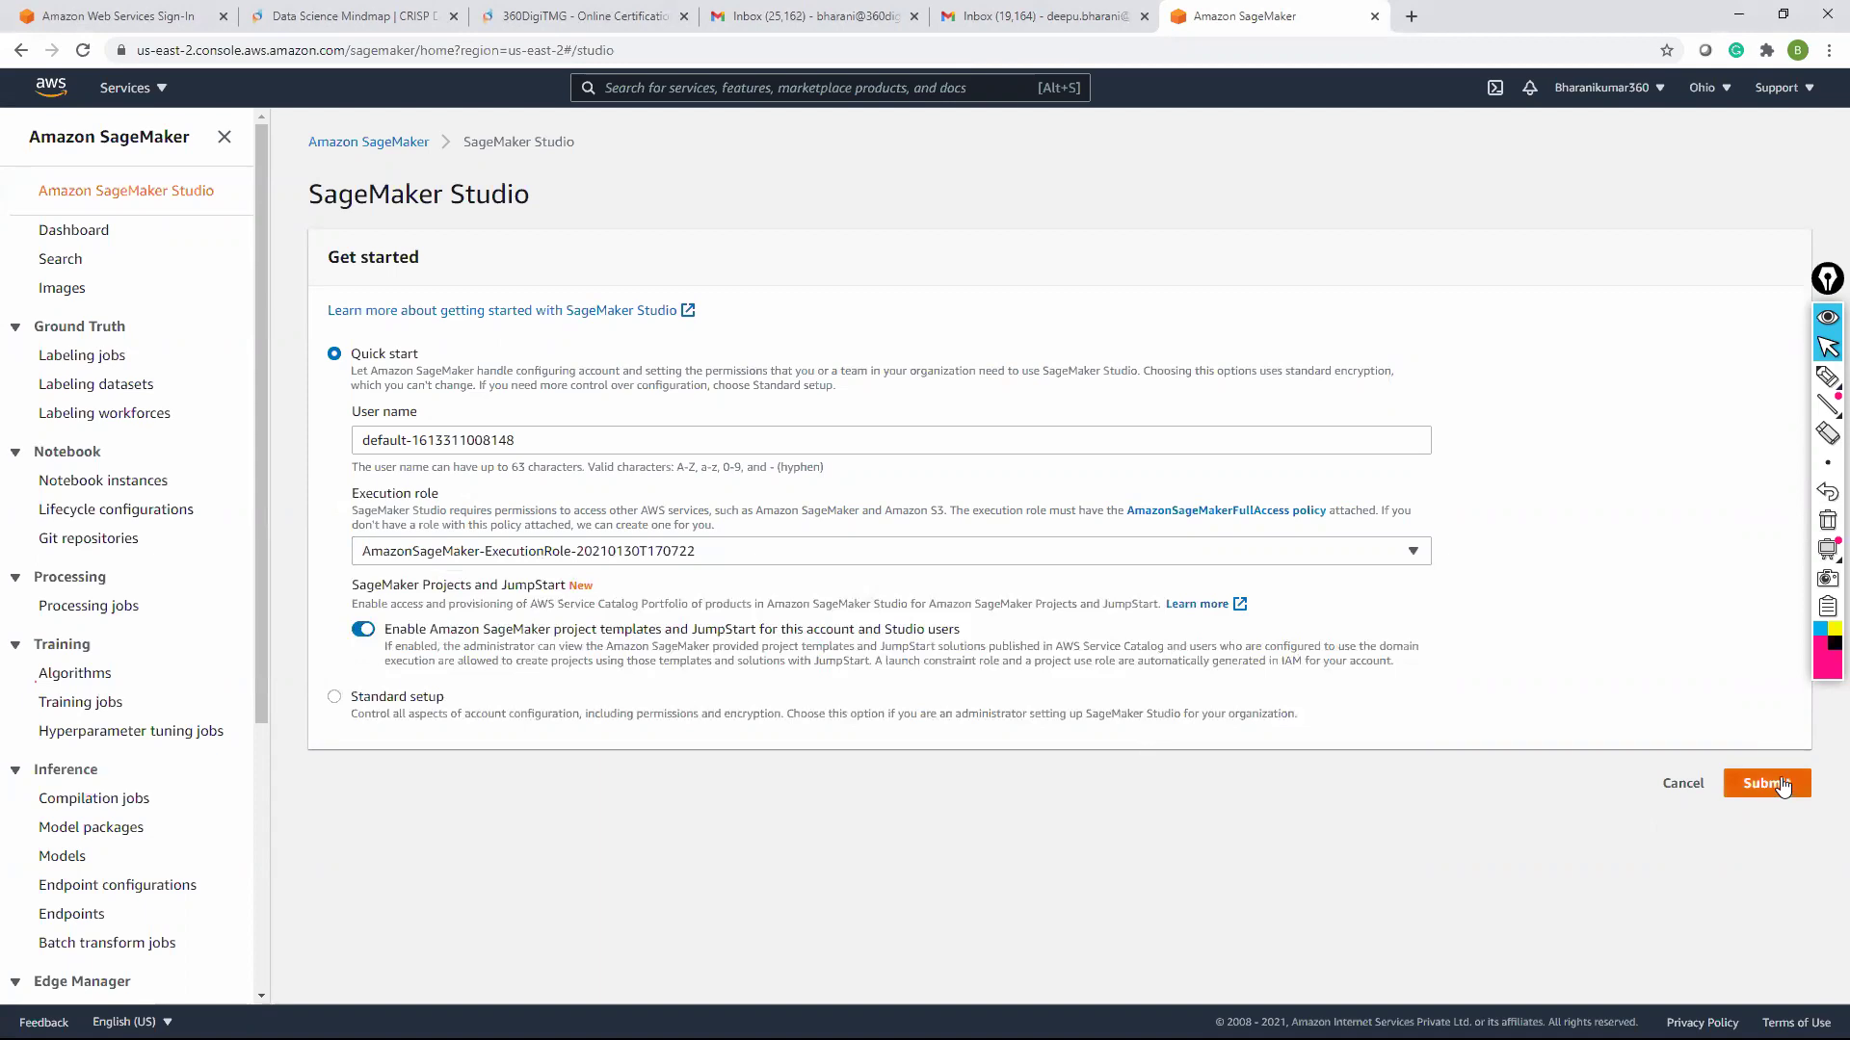
Check the S3 bucket list and open the IAM dashboard from the AWS console home page
click(163, 91)
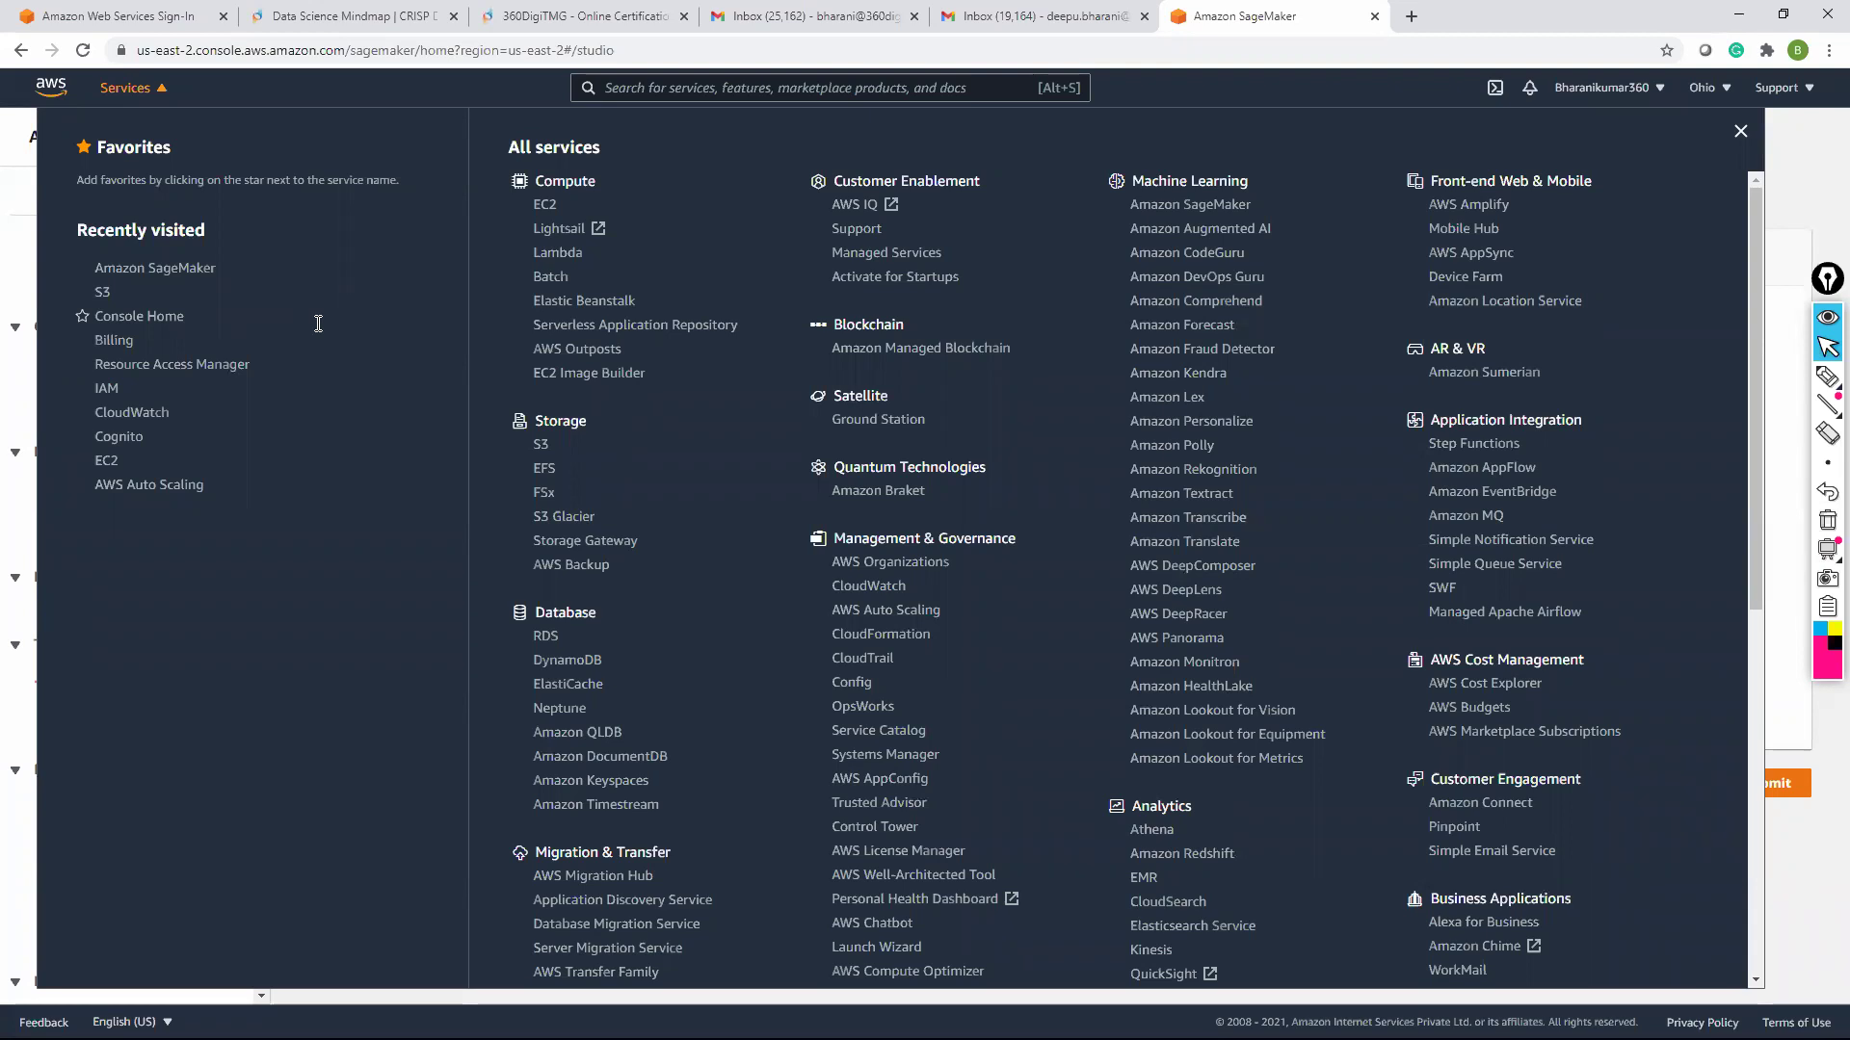
click(102, 294)
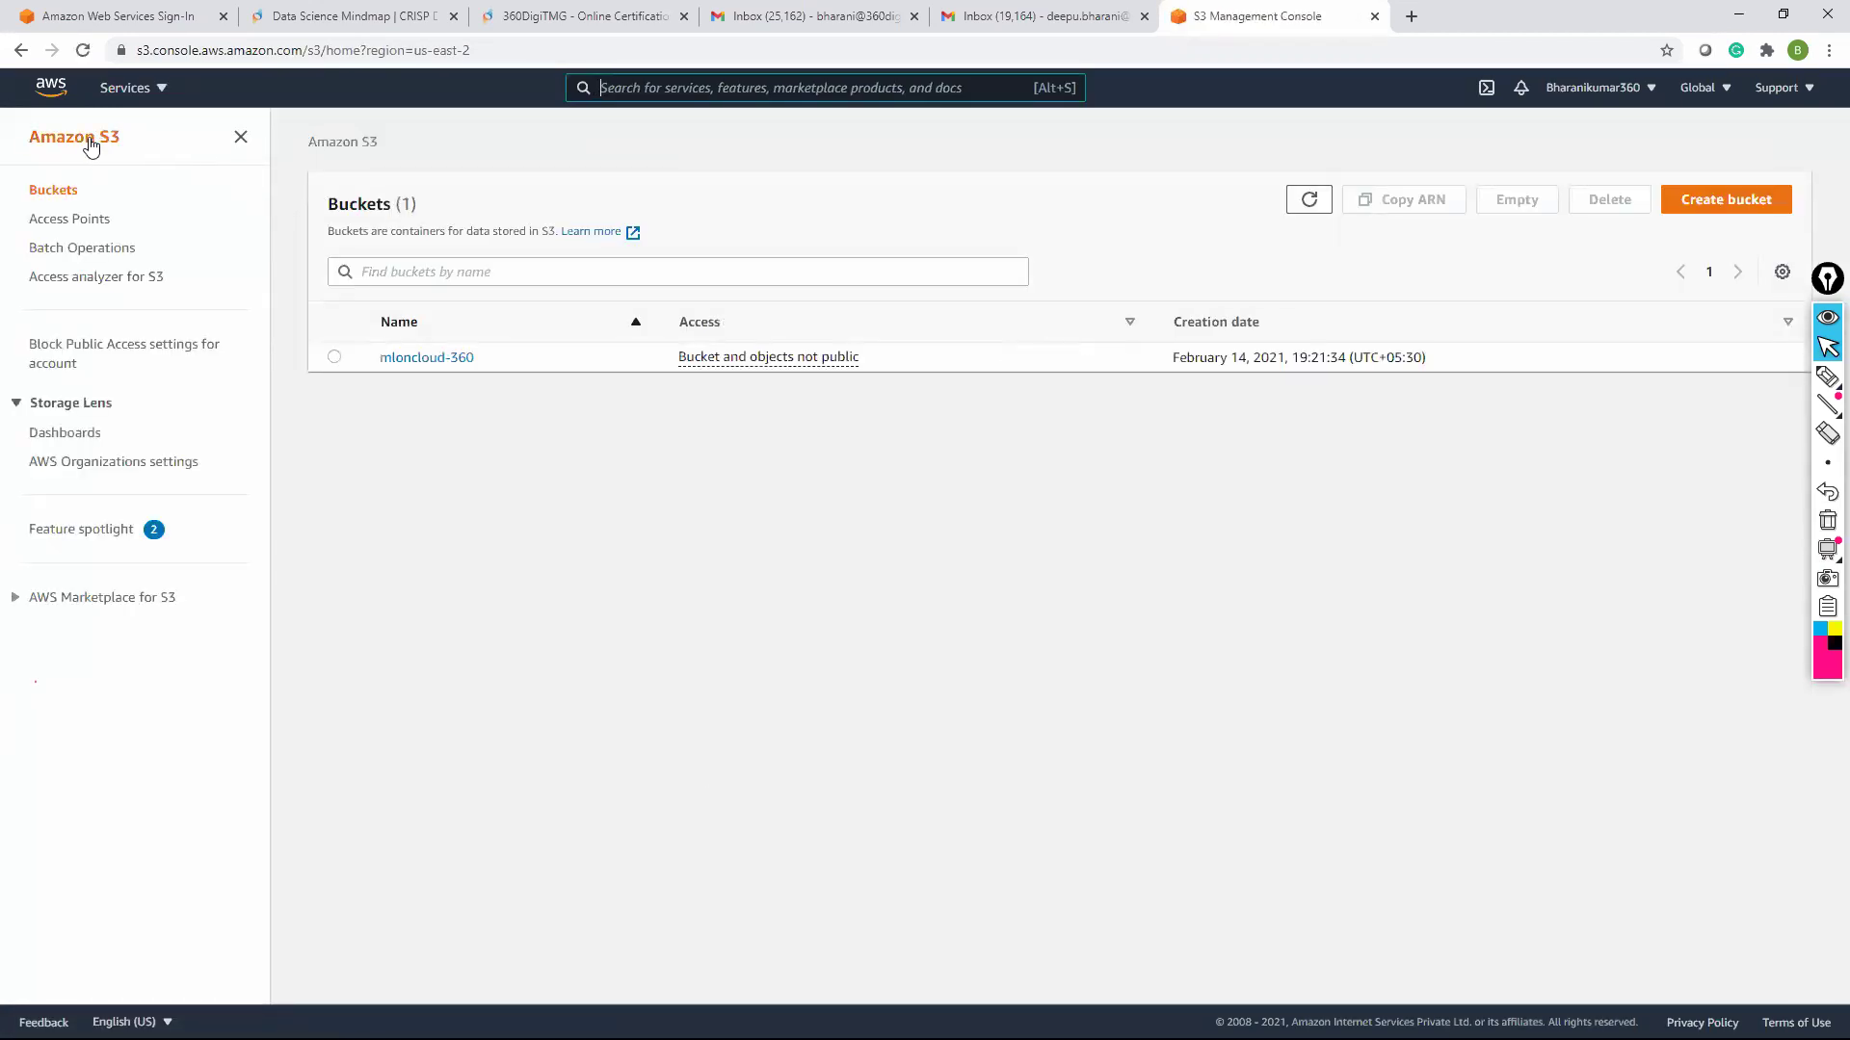
click(48, 88)
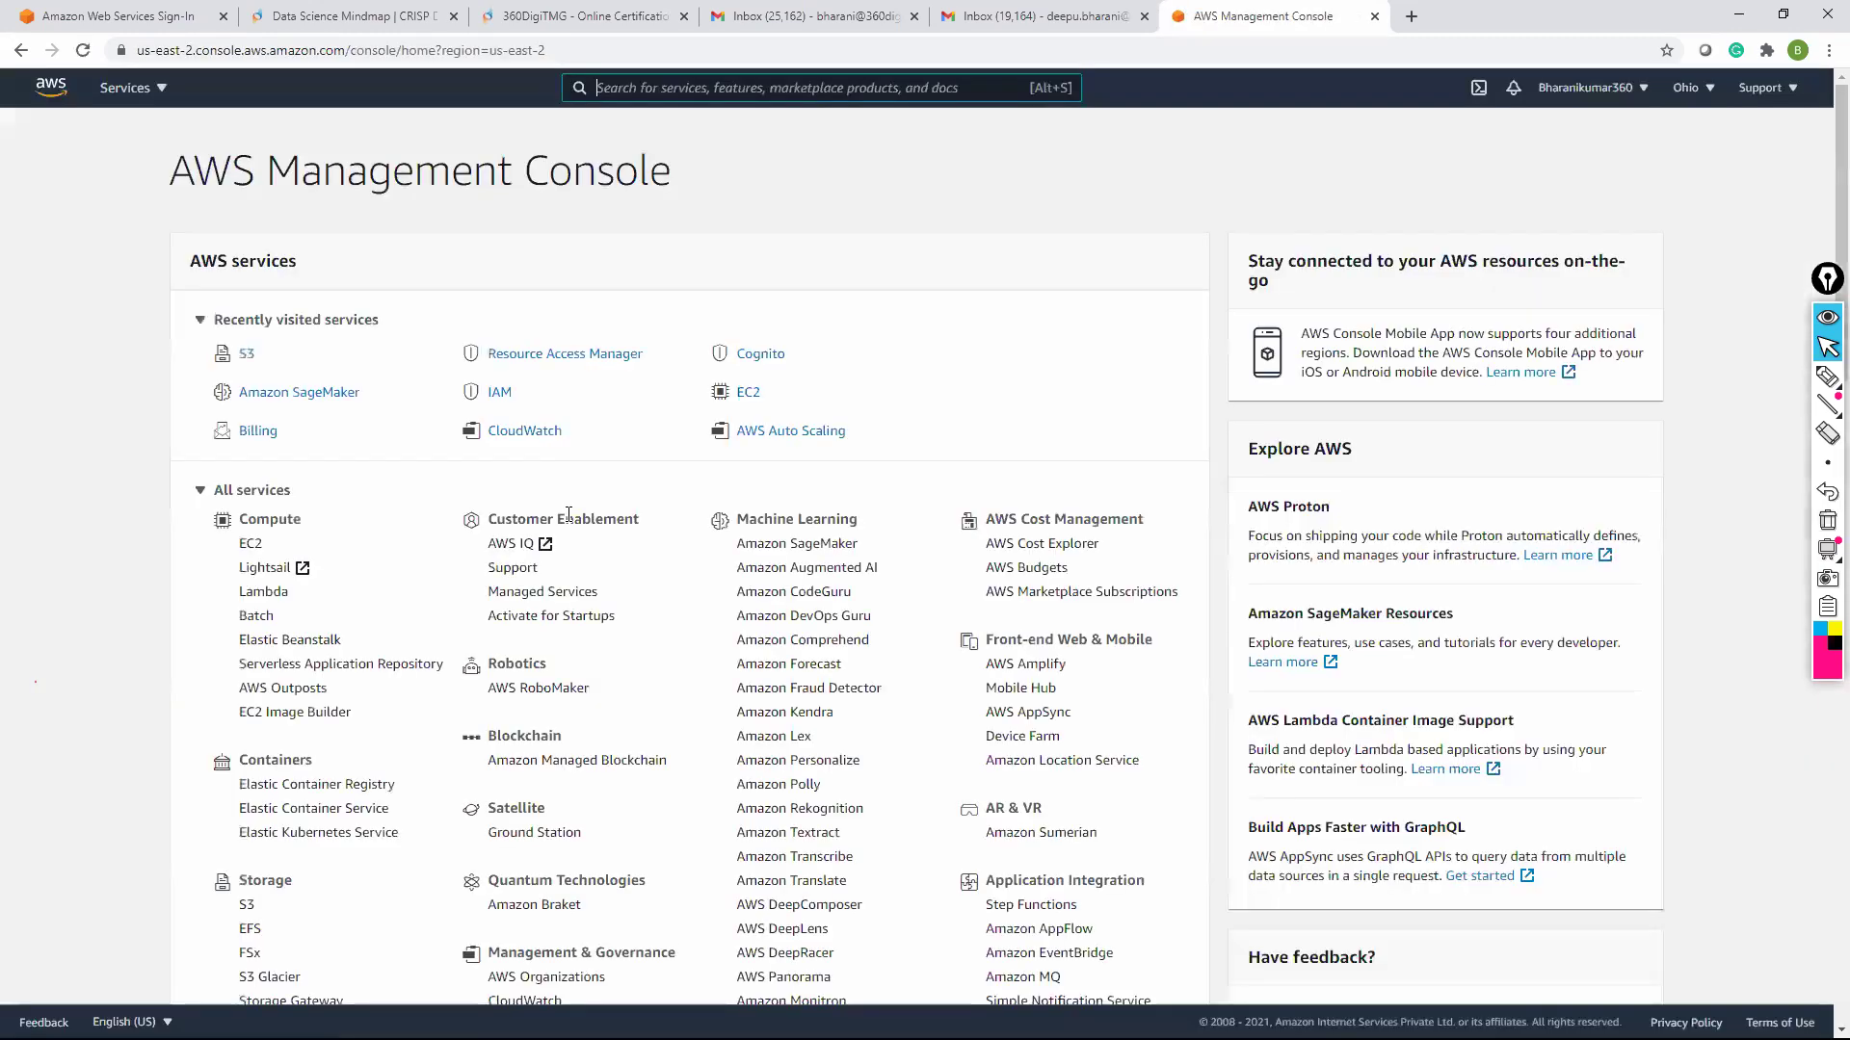
click(501, 394)
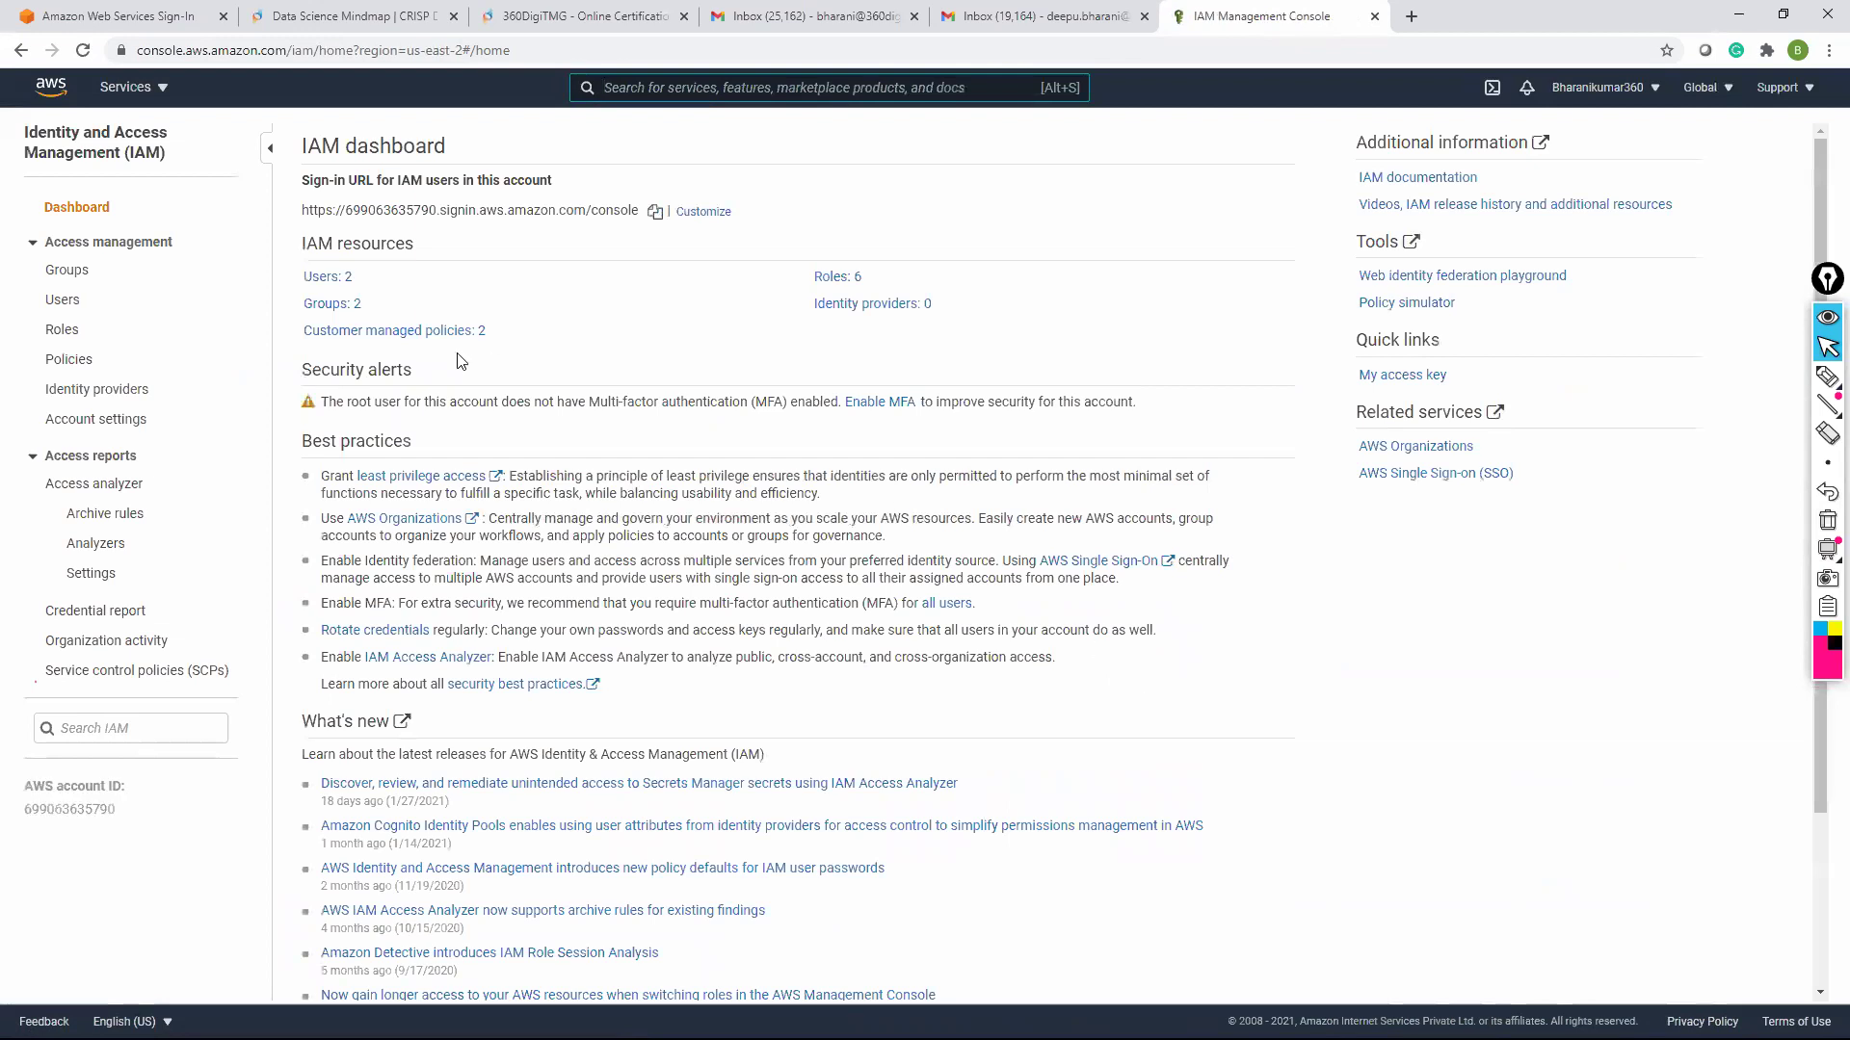
Delete both IAM users, 360digitmg-mlops and 360digitmguser
click(340, 279)
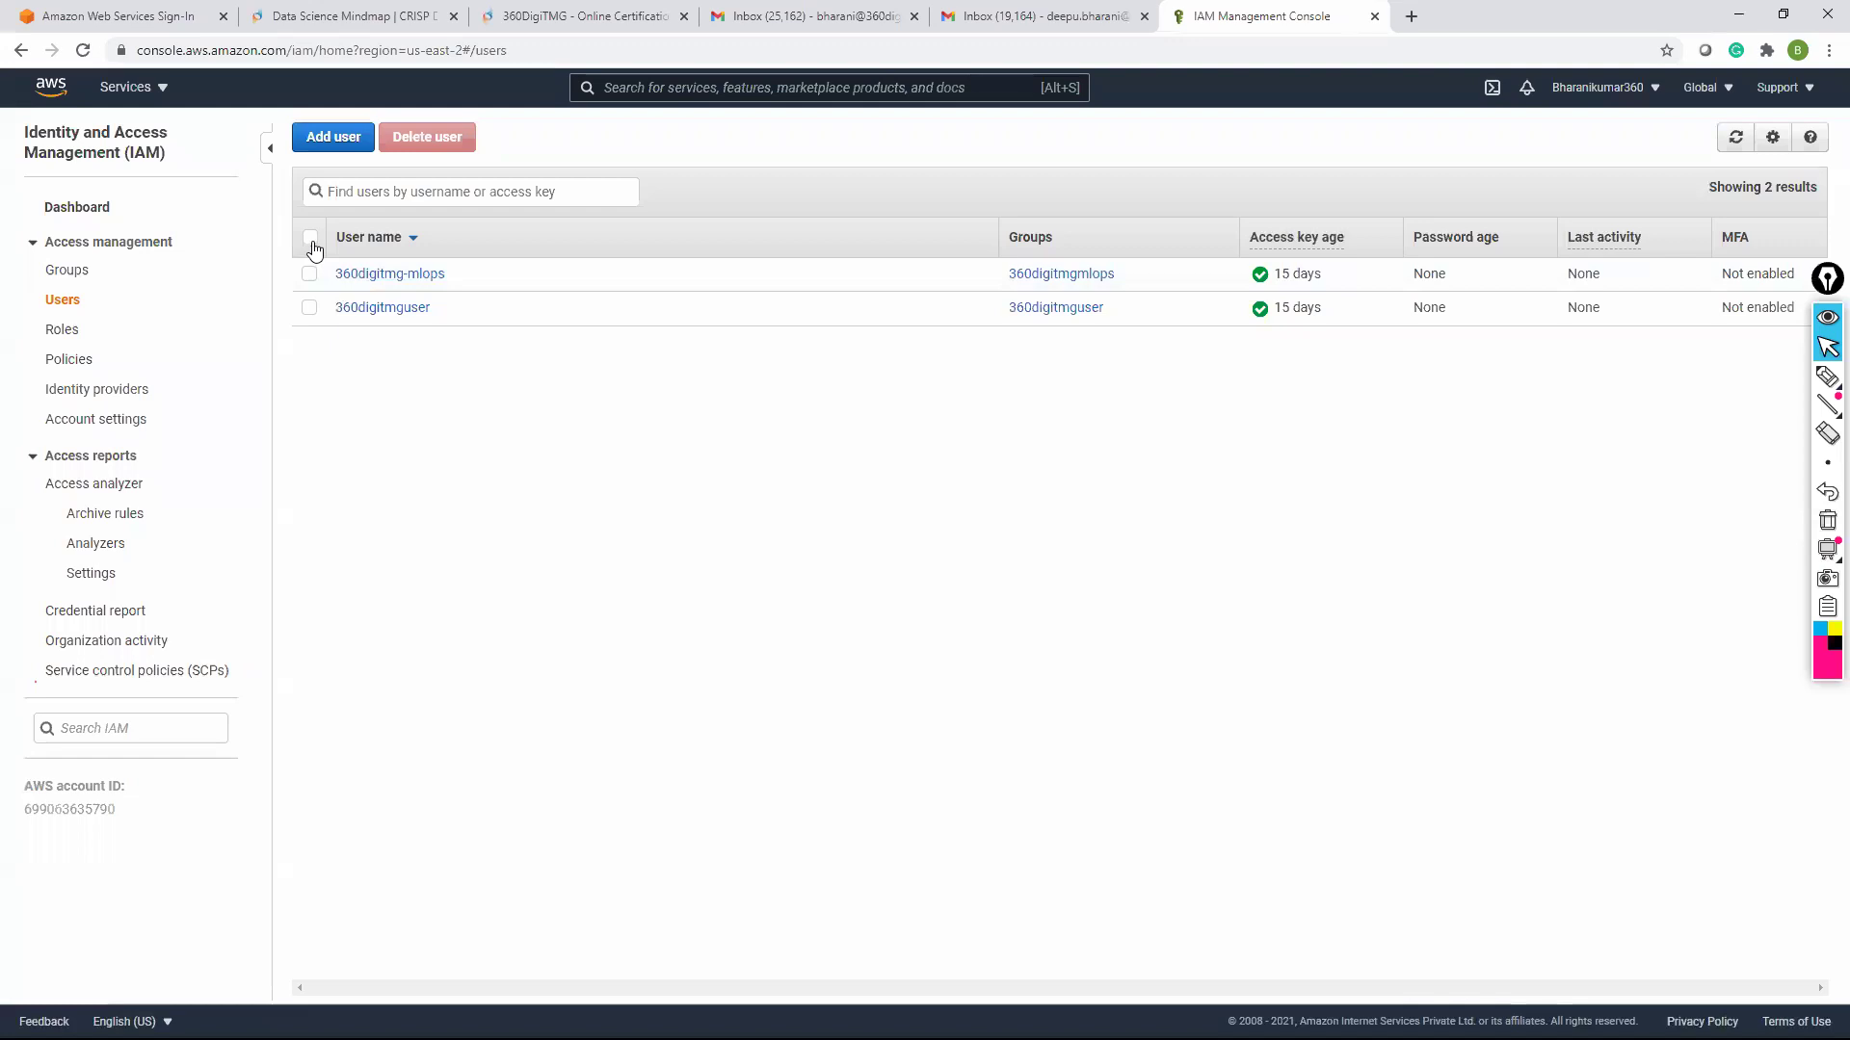
click(310, 238)
click(427, 137)
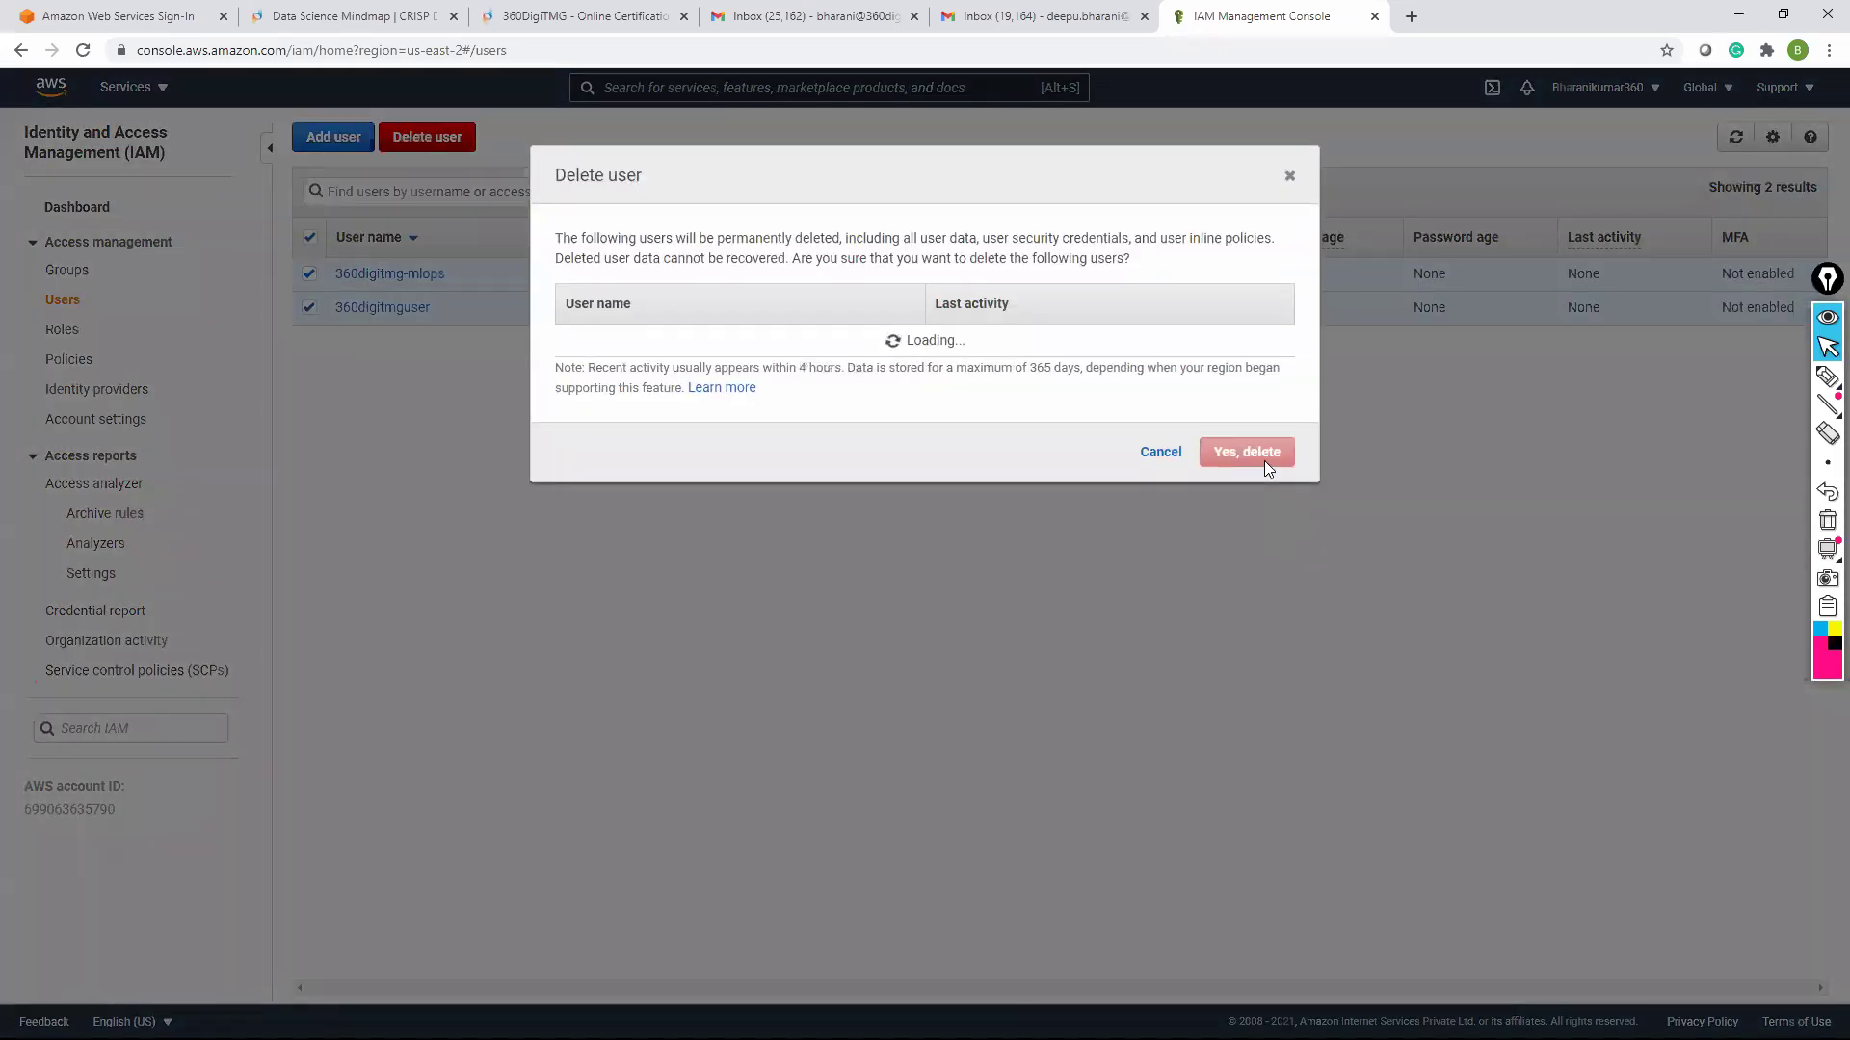
click(1269, 491)
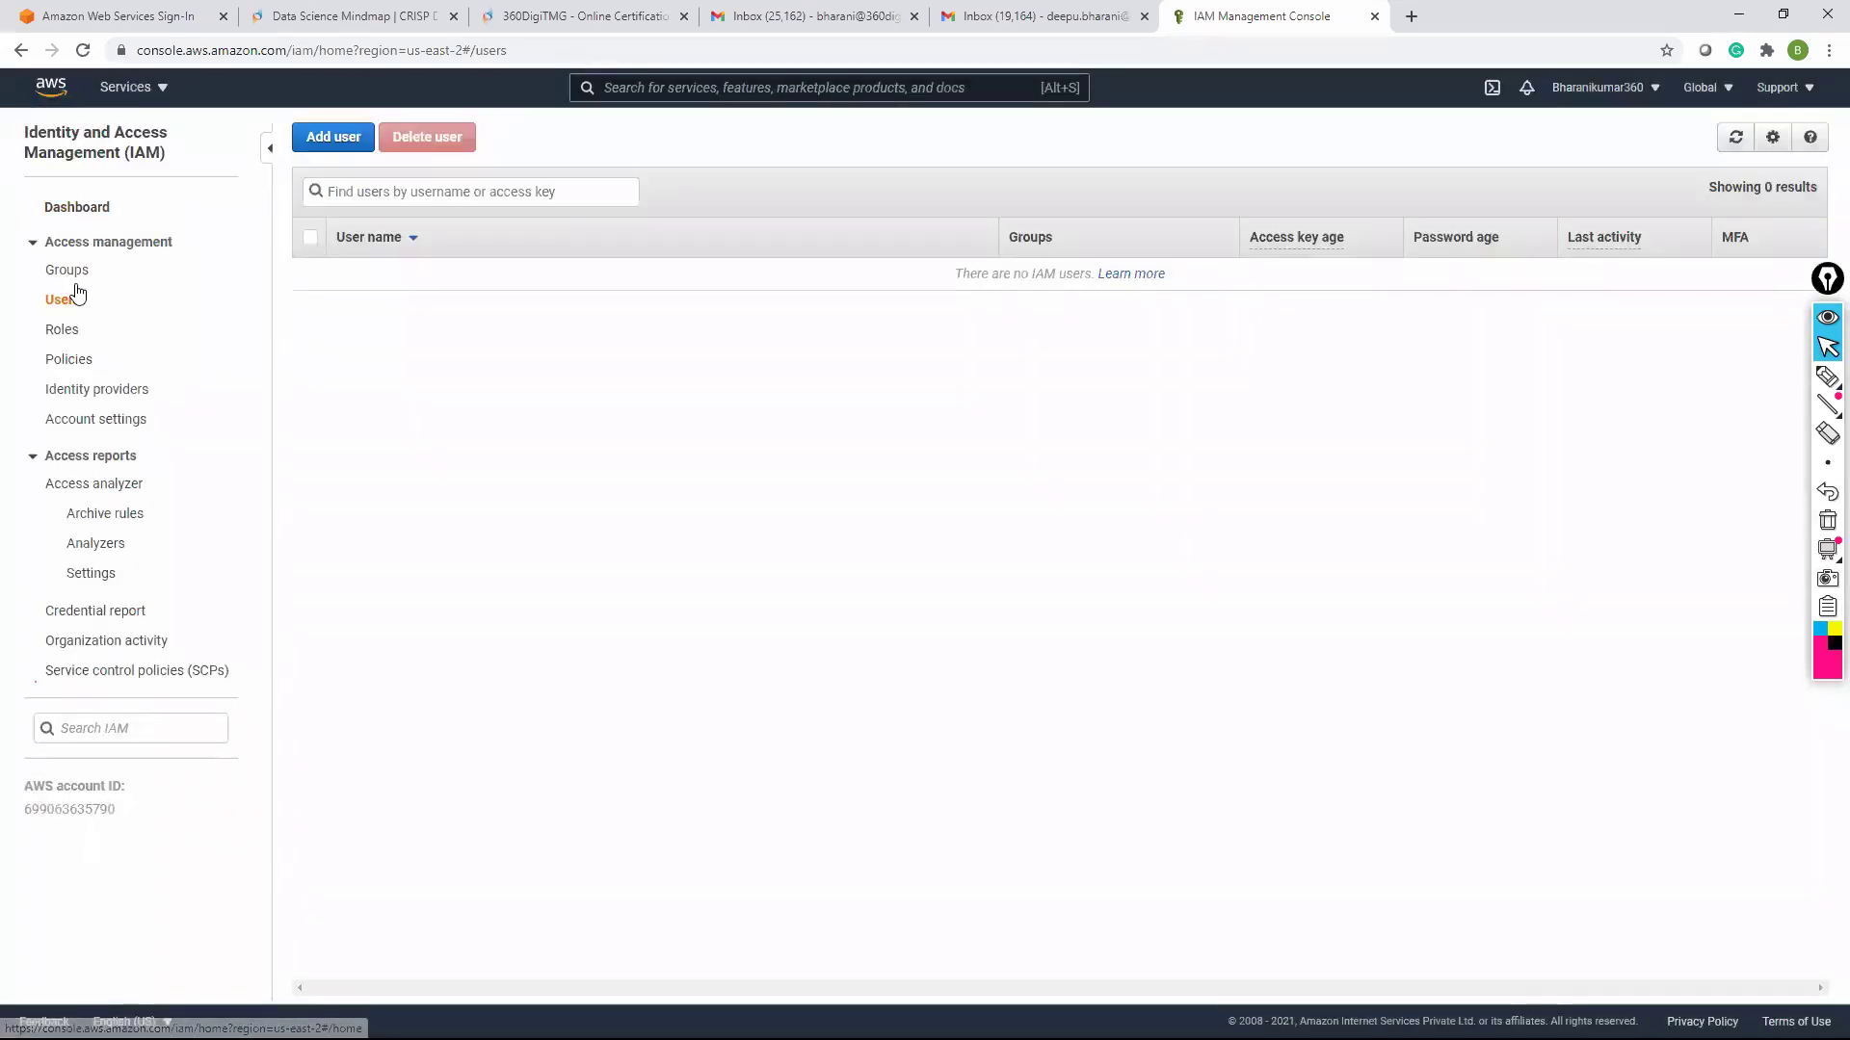
Delete both IAM groups, 360digitmgmlops and 360digitmguser
click(66, 271)
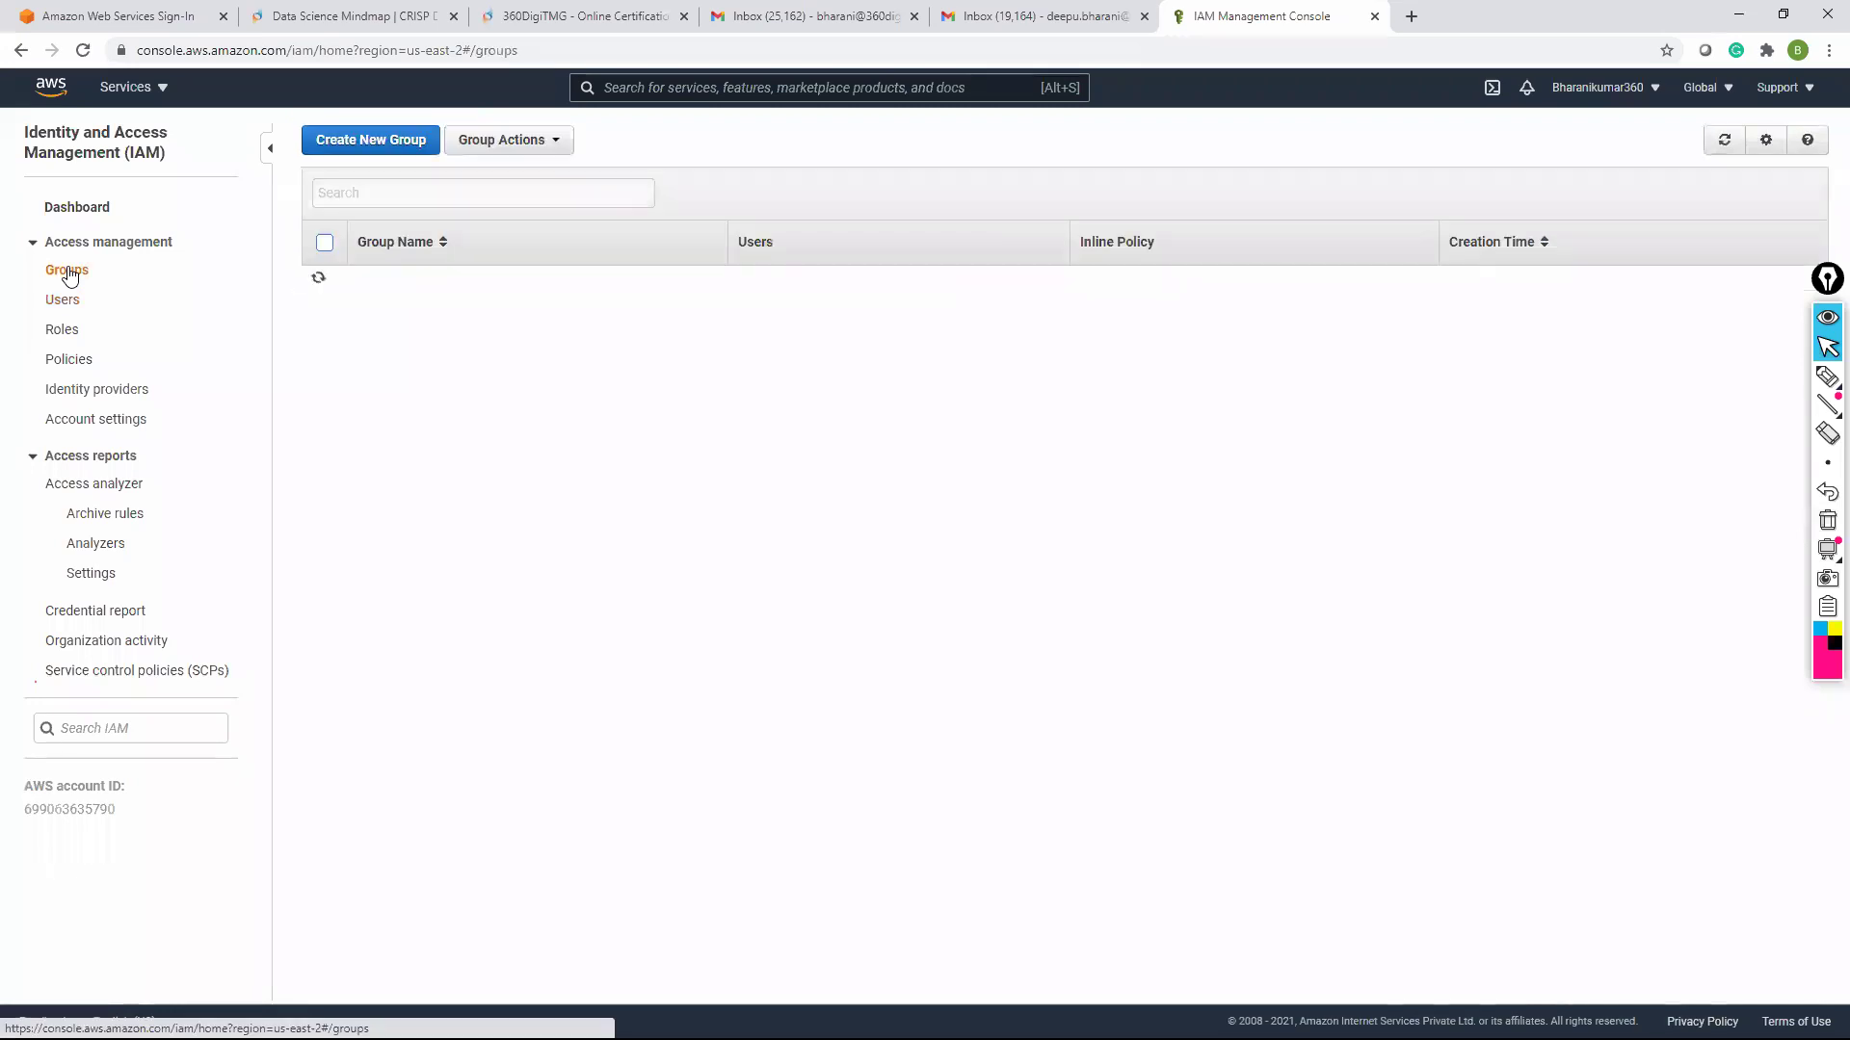
click(323, 247)
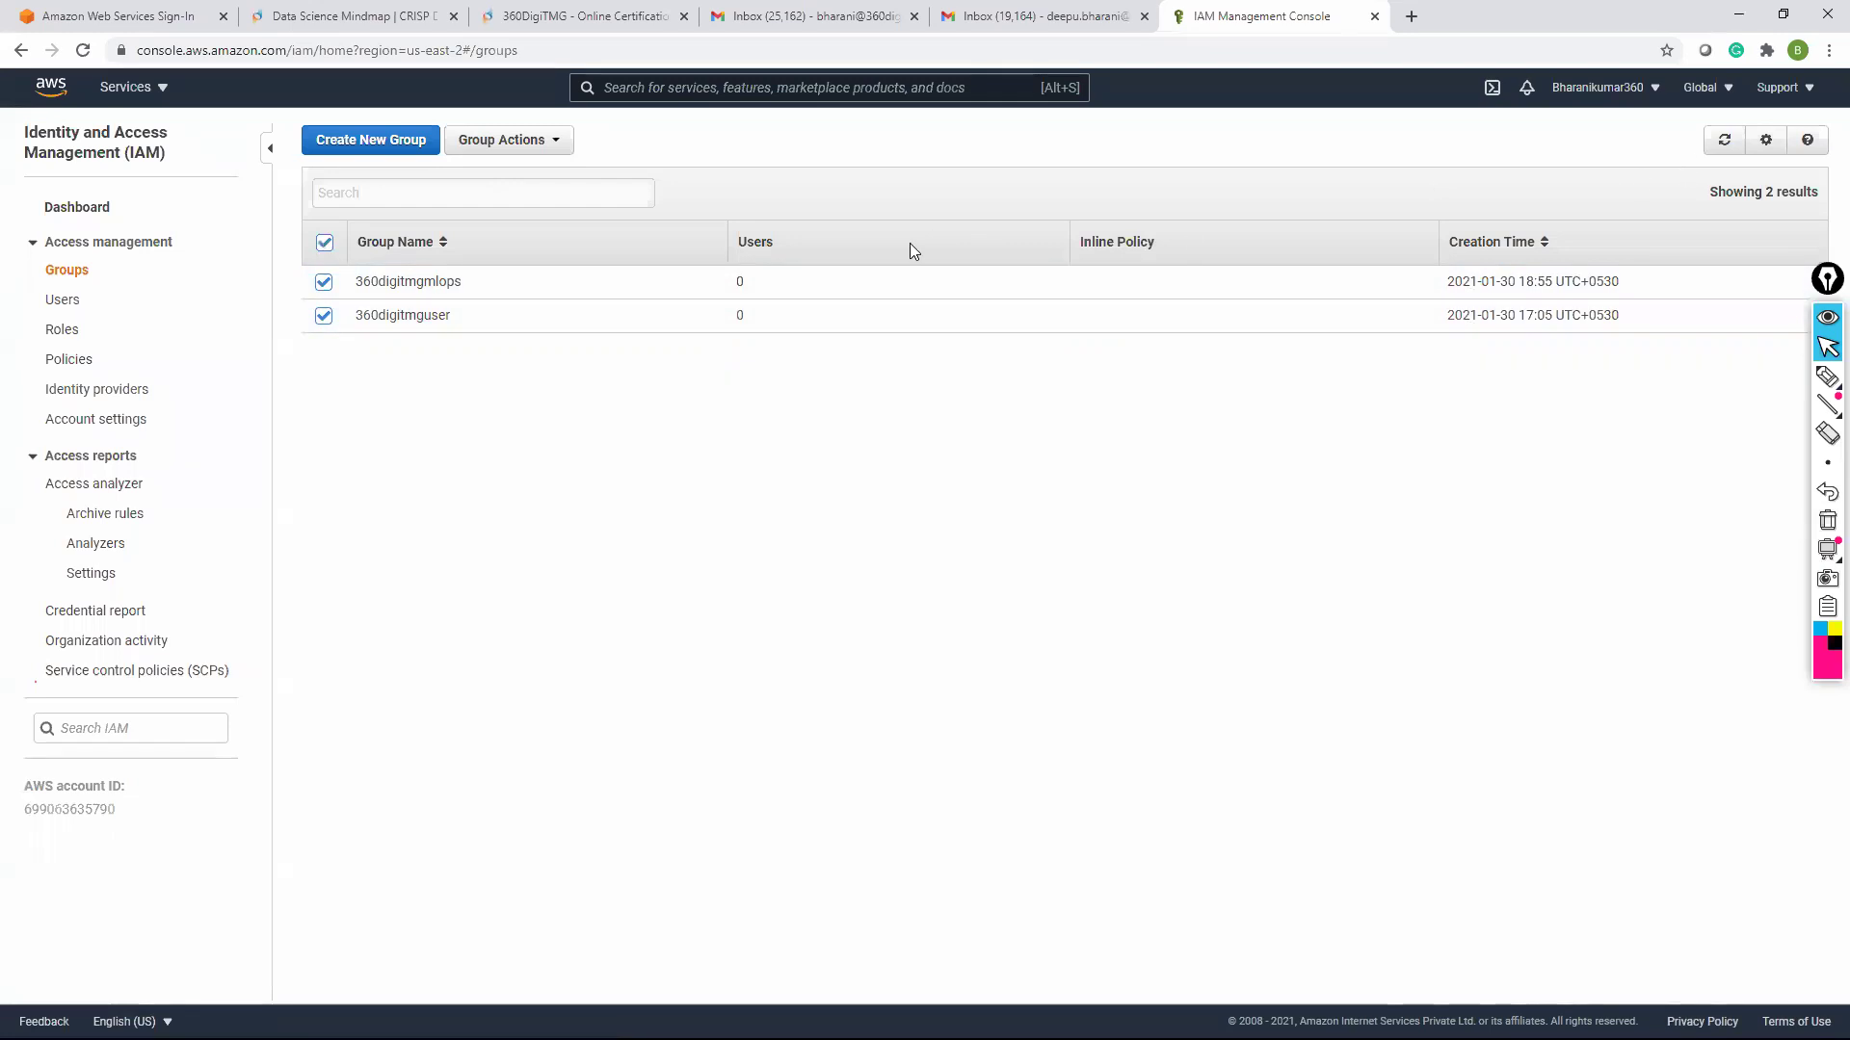
click(557, 141)
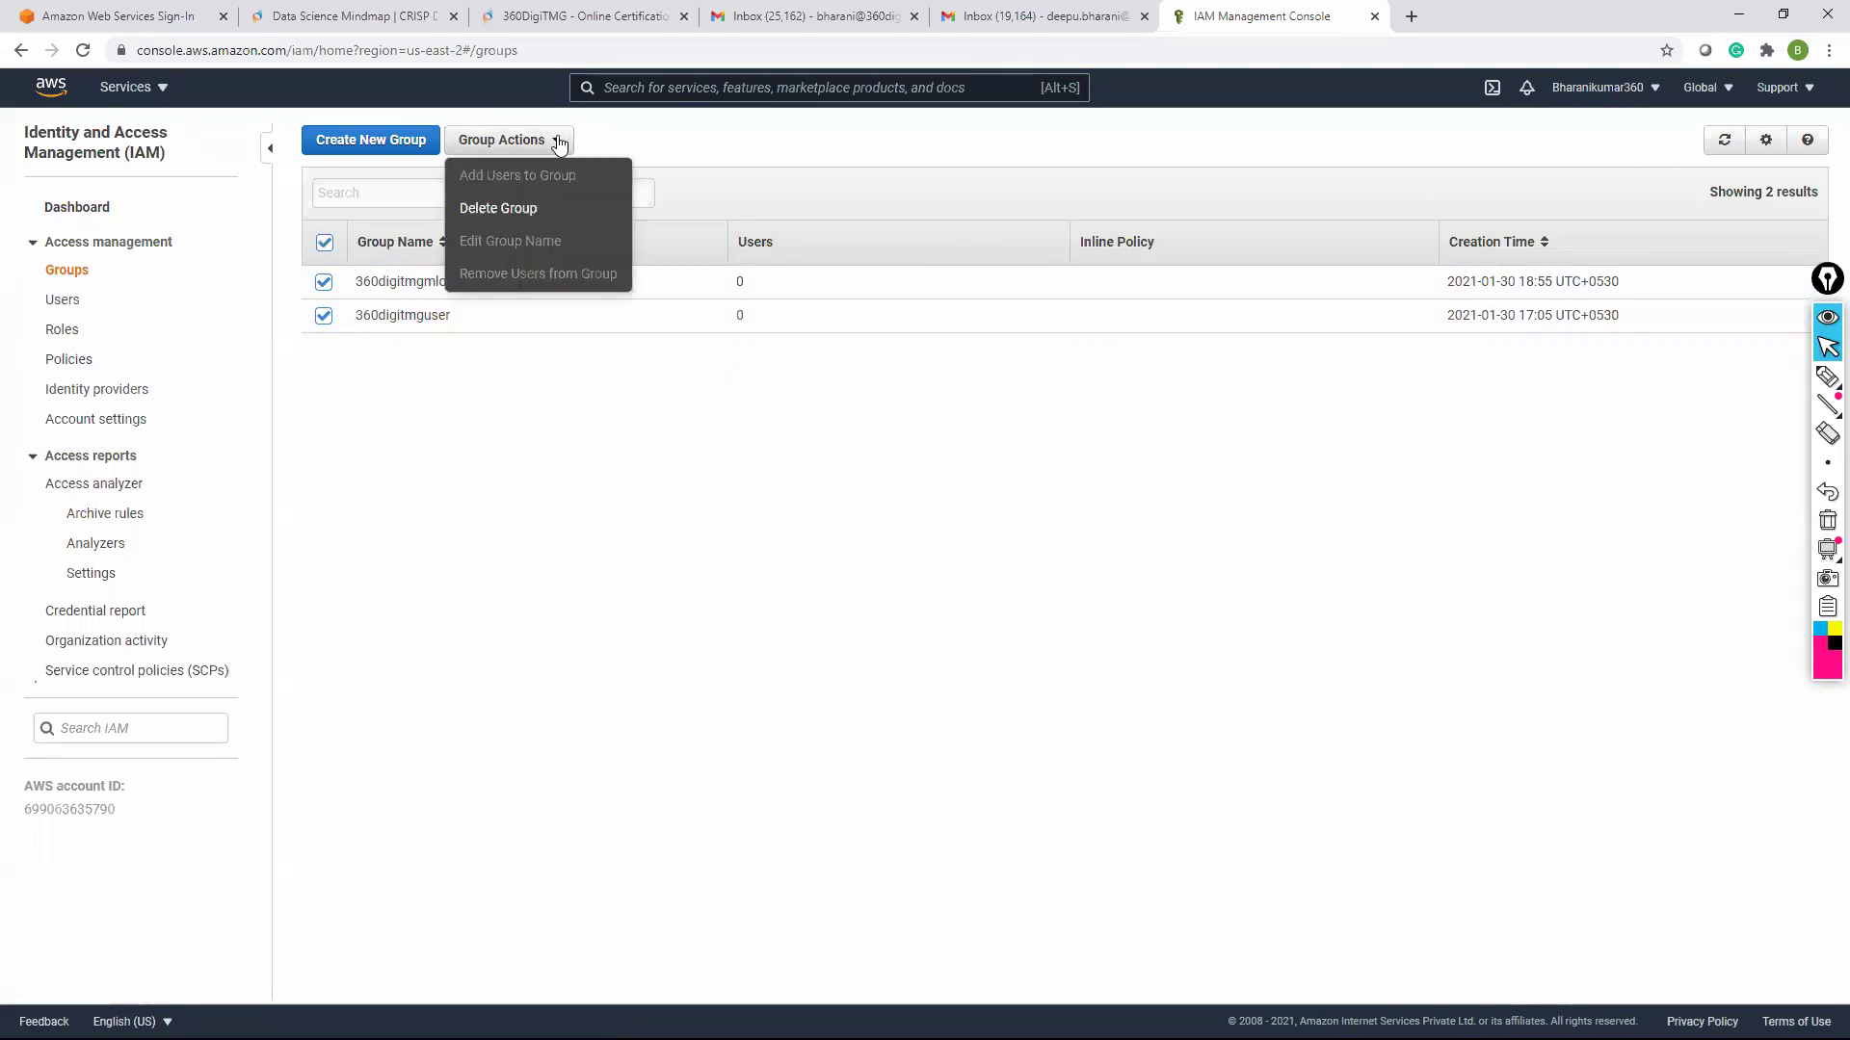
click(507, 208)
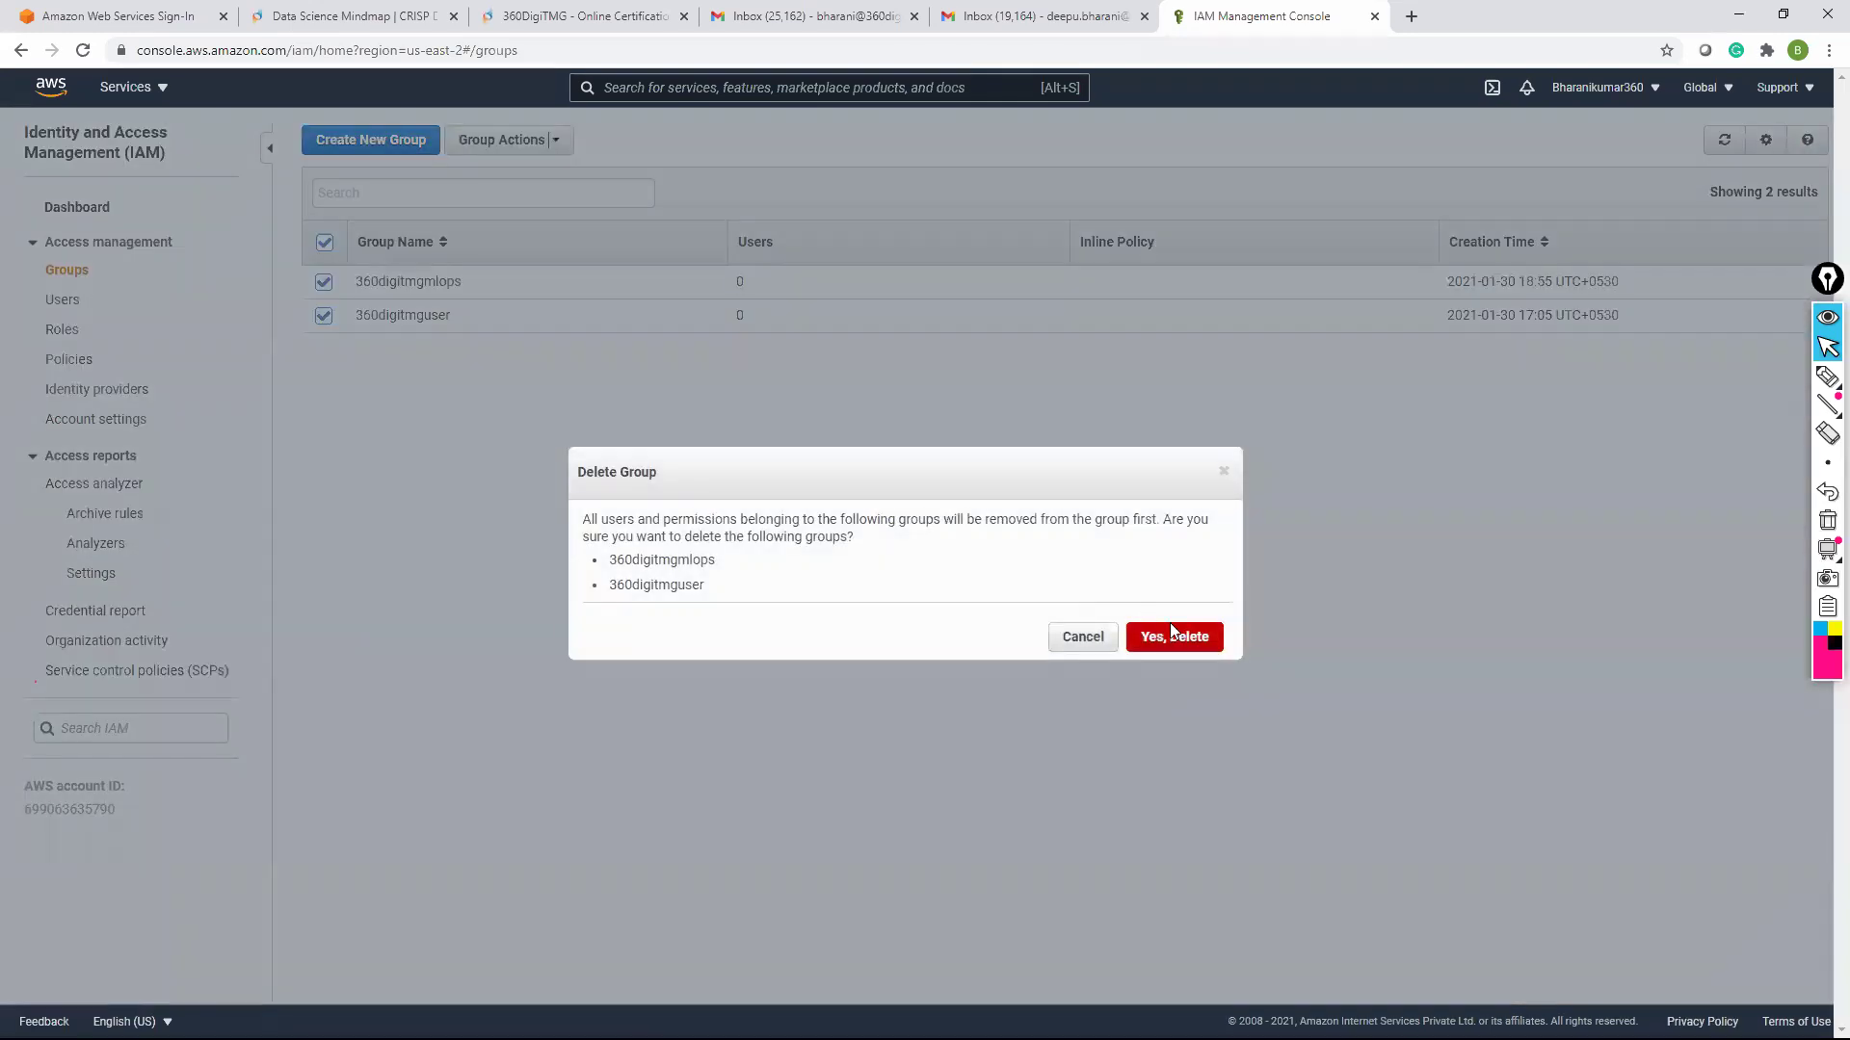
click(1185, 639)
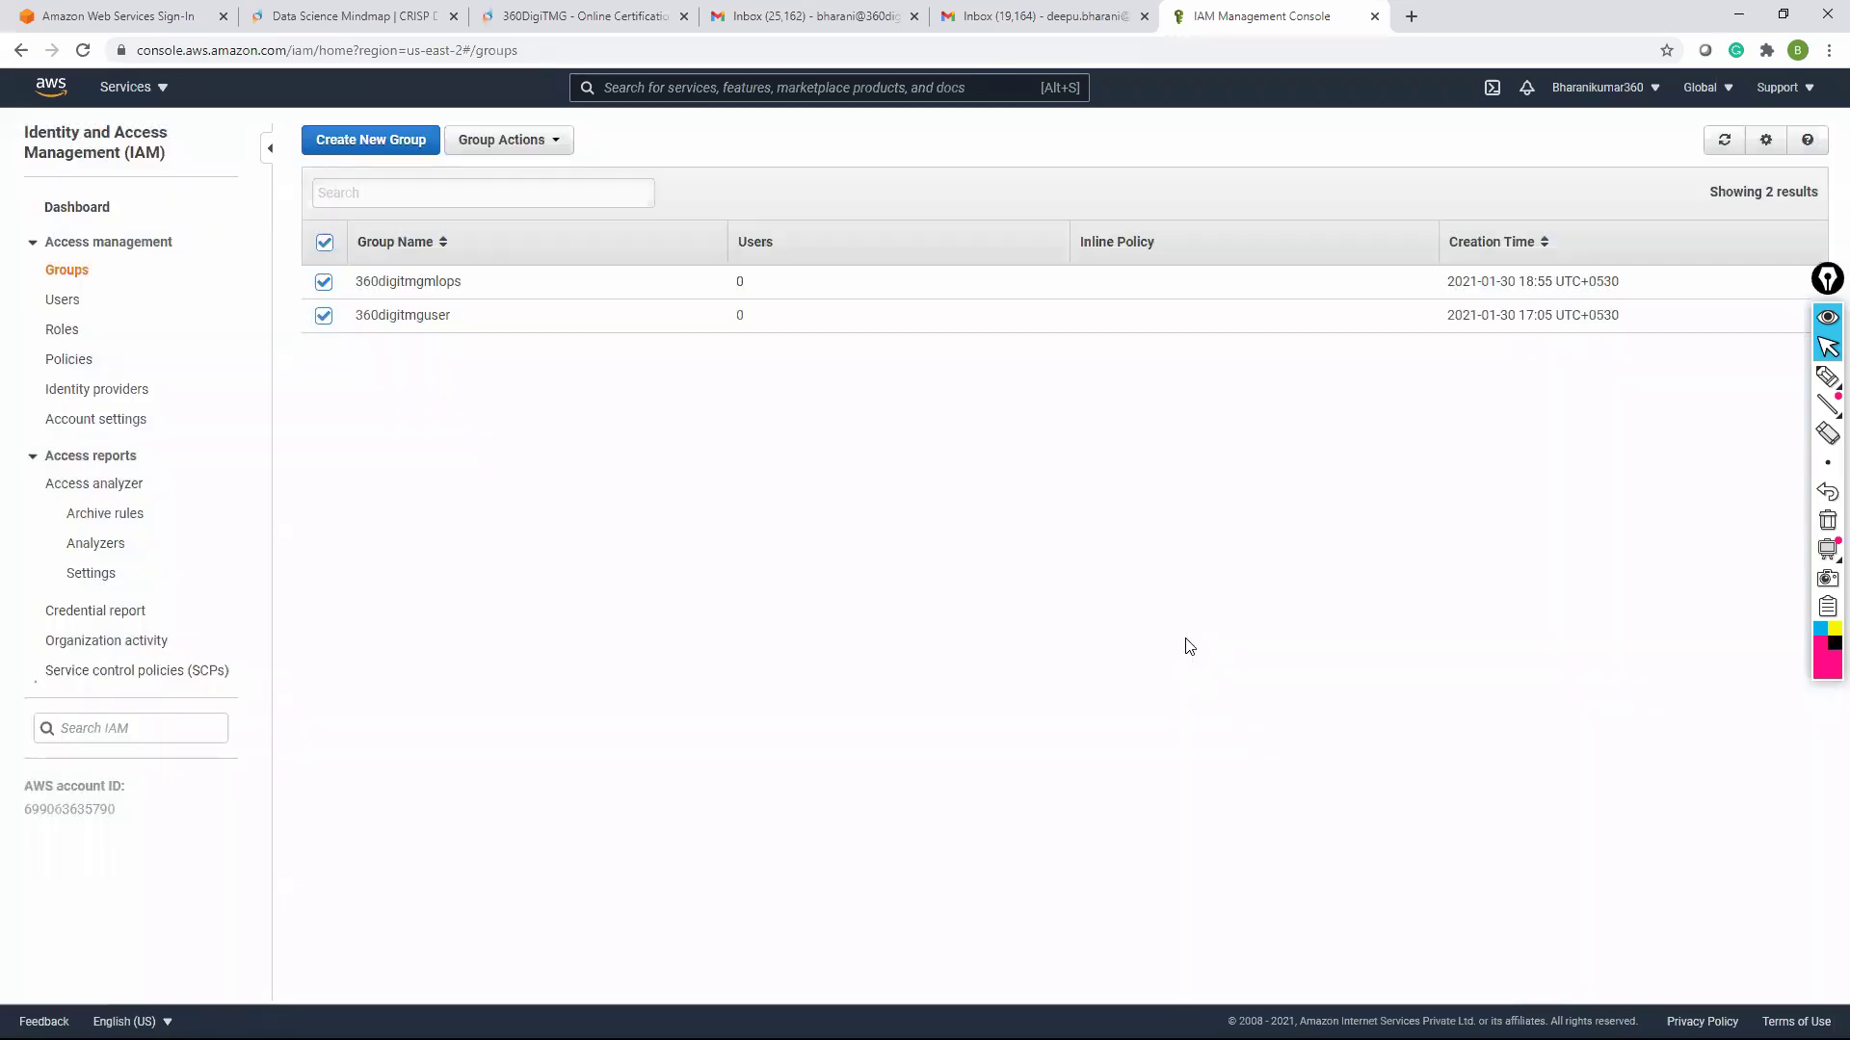
Open the IAM roles list, select all six roles for deletion, and view the column settings without changing them
click(63, 331)
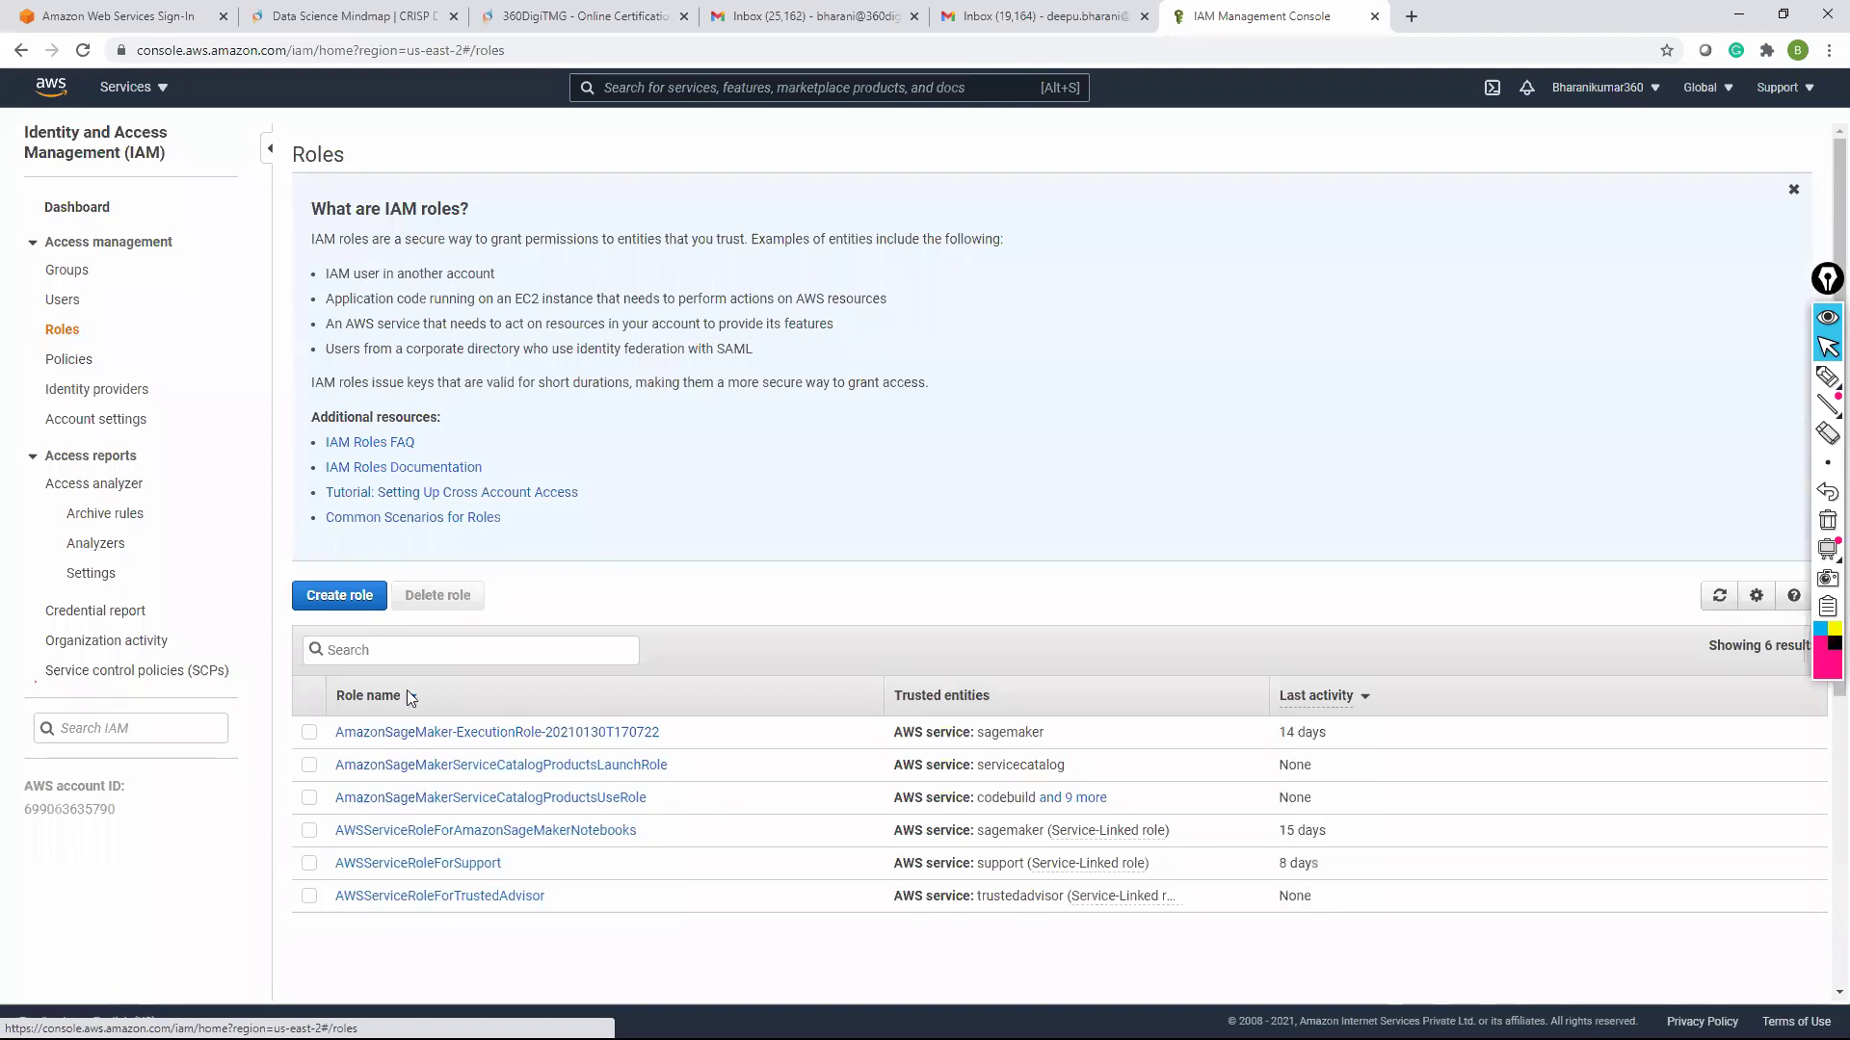
click(309, 734)
click(309, 766)
click(309, 798)
click(310, 831)
click(309, 864)
click(309, 897)
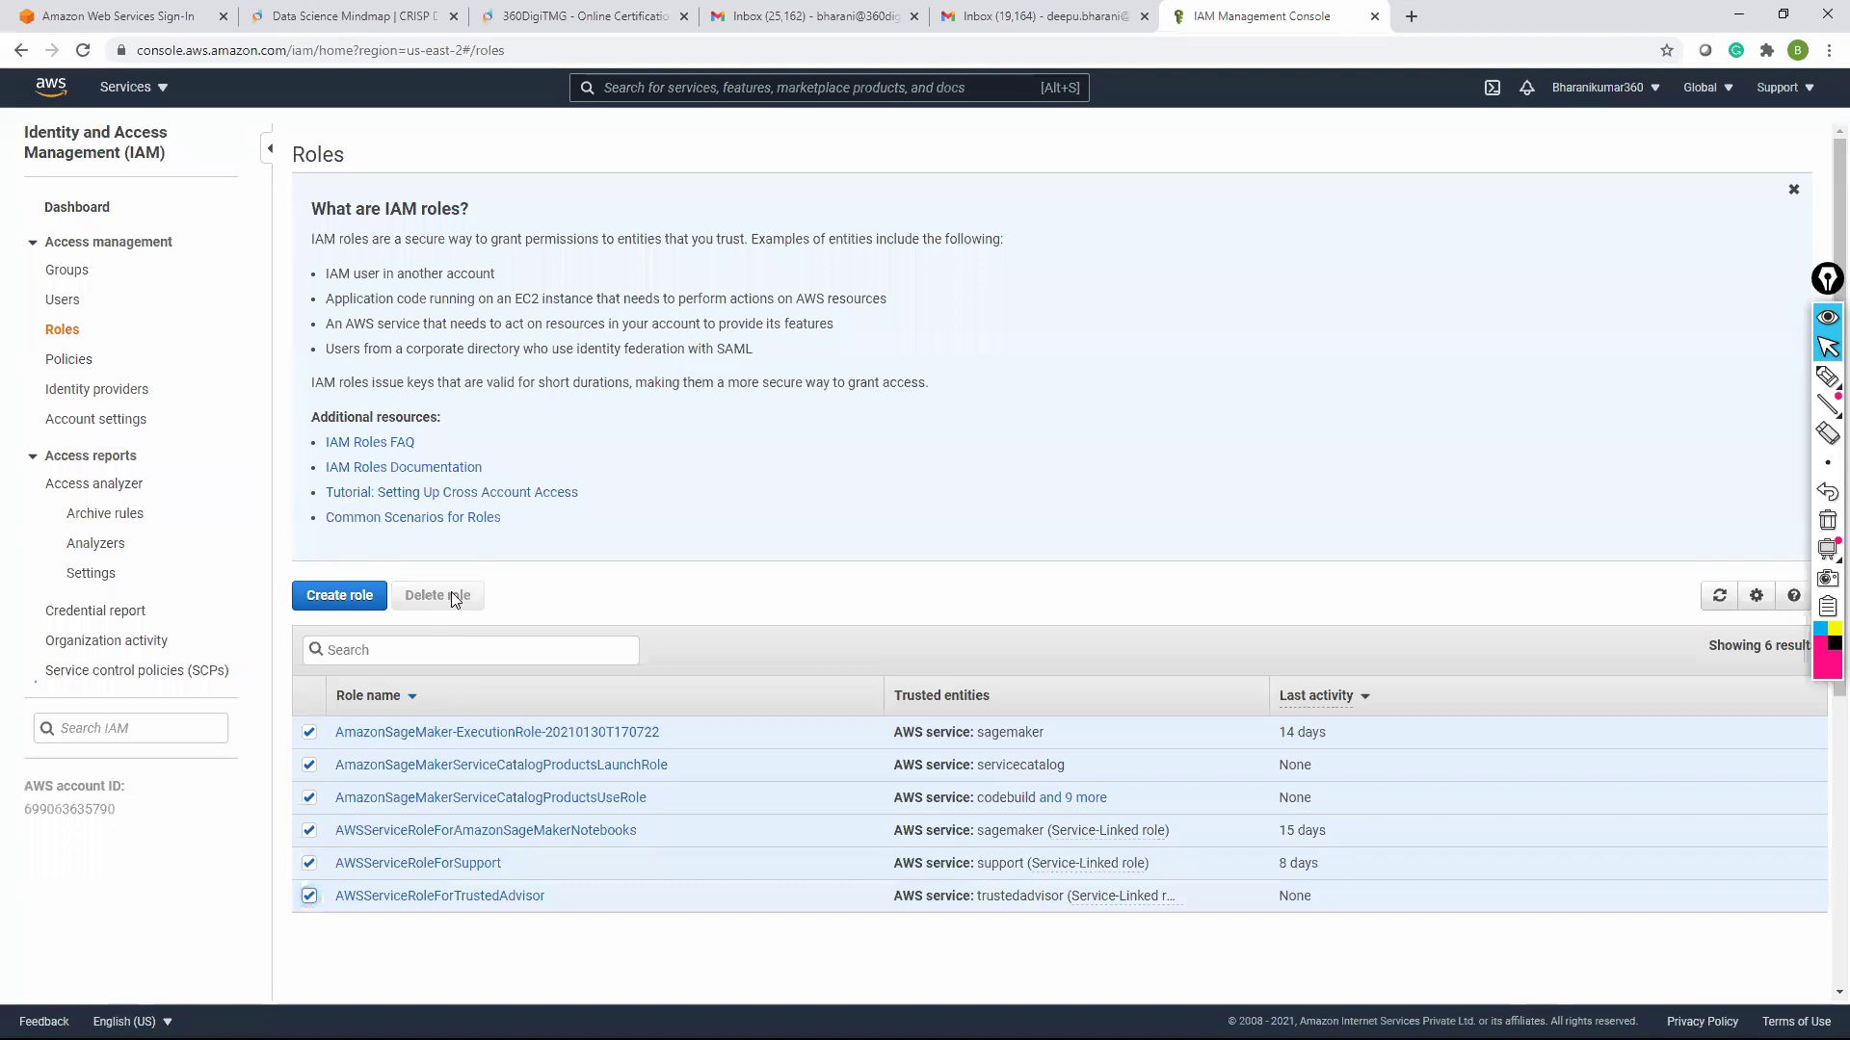
click(1756, 597)
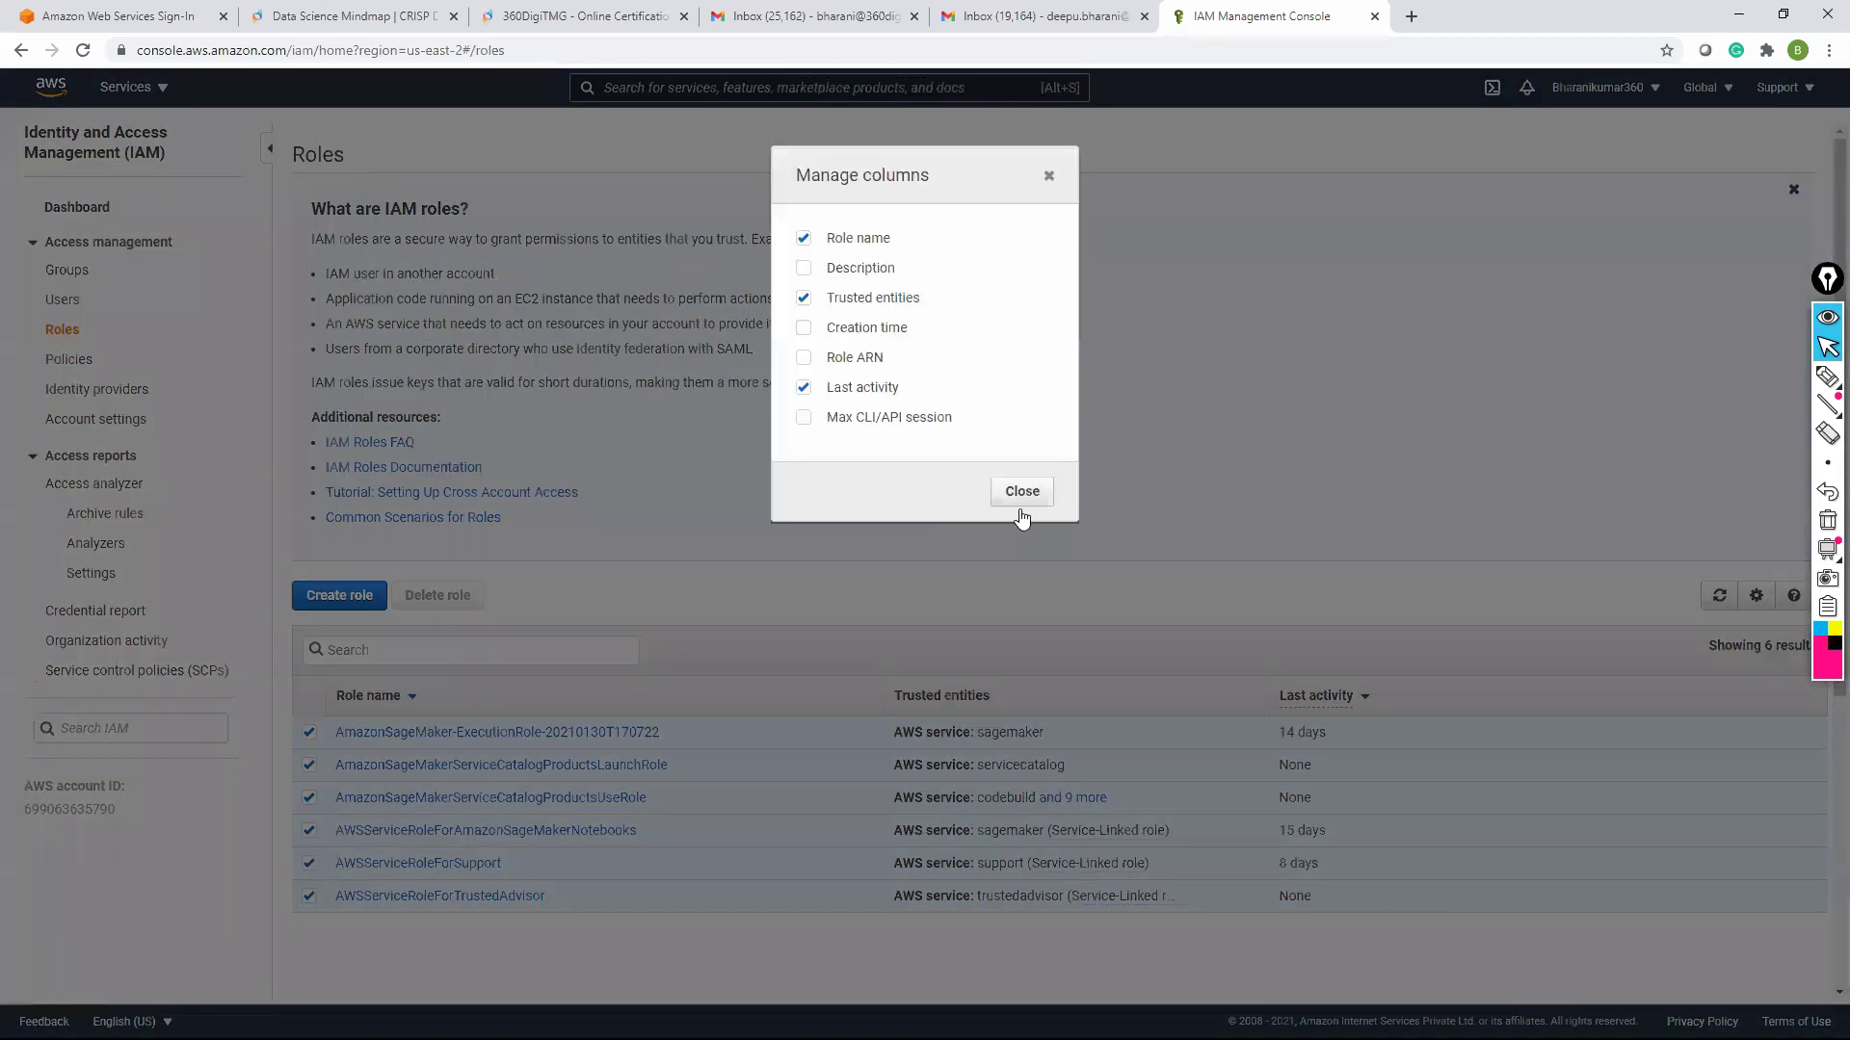
click(1049, 180)
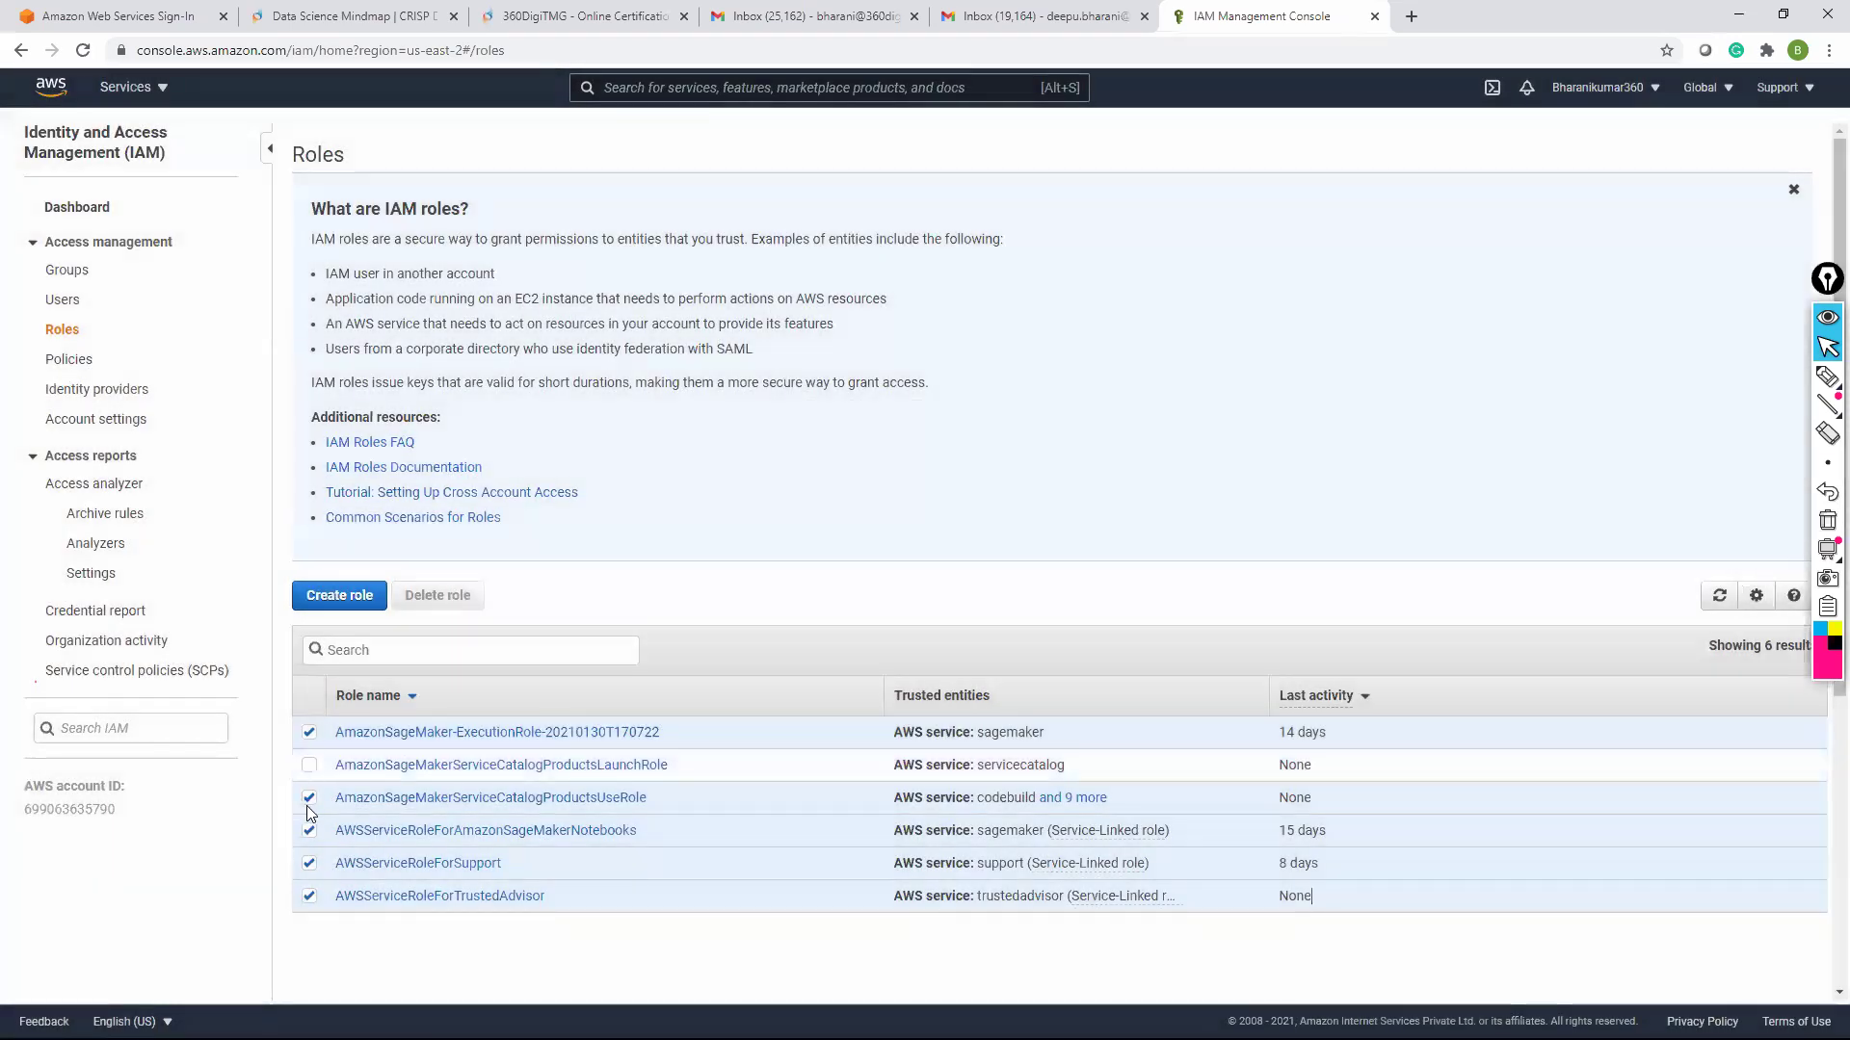
Deselect the other roles and delete only AmazonSageMaker-ExecutionRole-20210130T170722
click(308, 797)
click(309, 831)
click(309, 863)
click(309, 896)
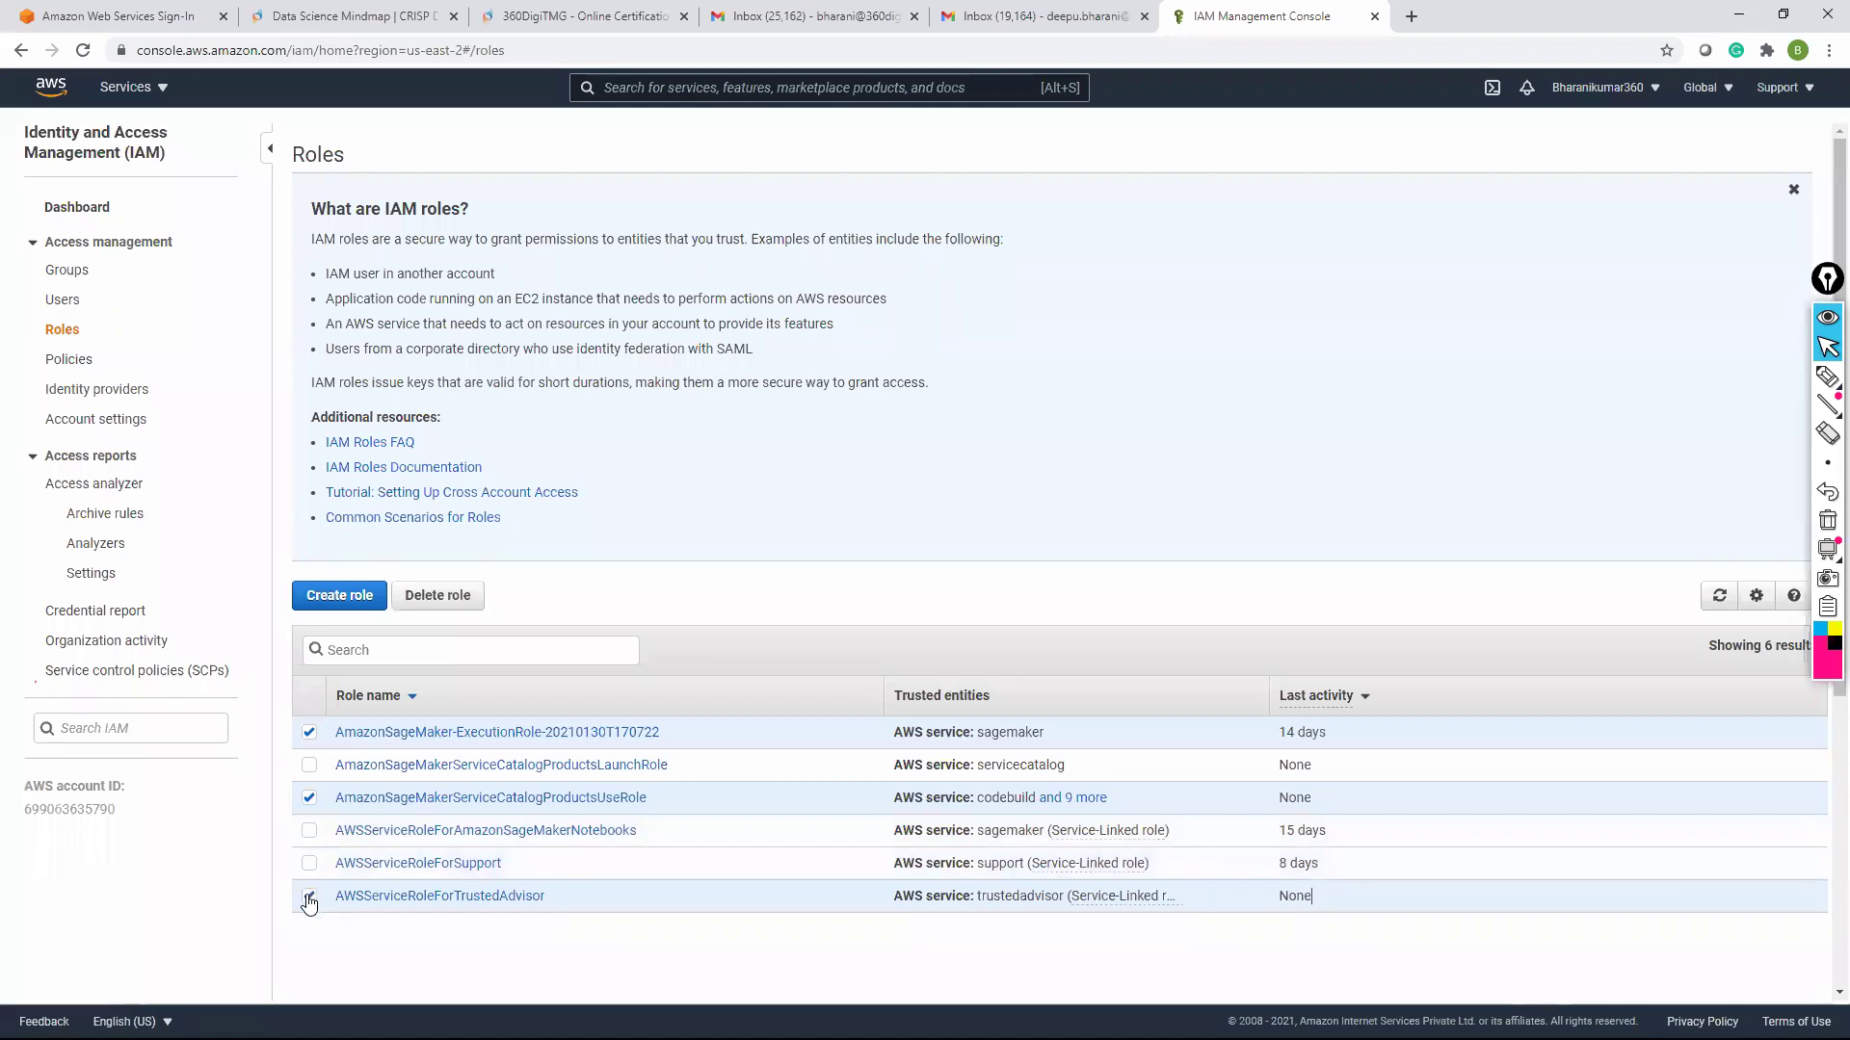
click(310, 797)
click(453, 597)
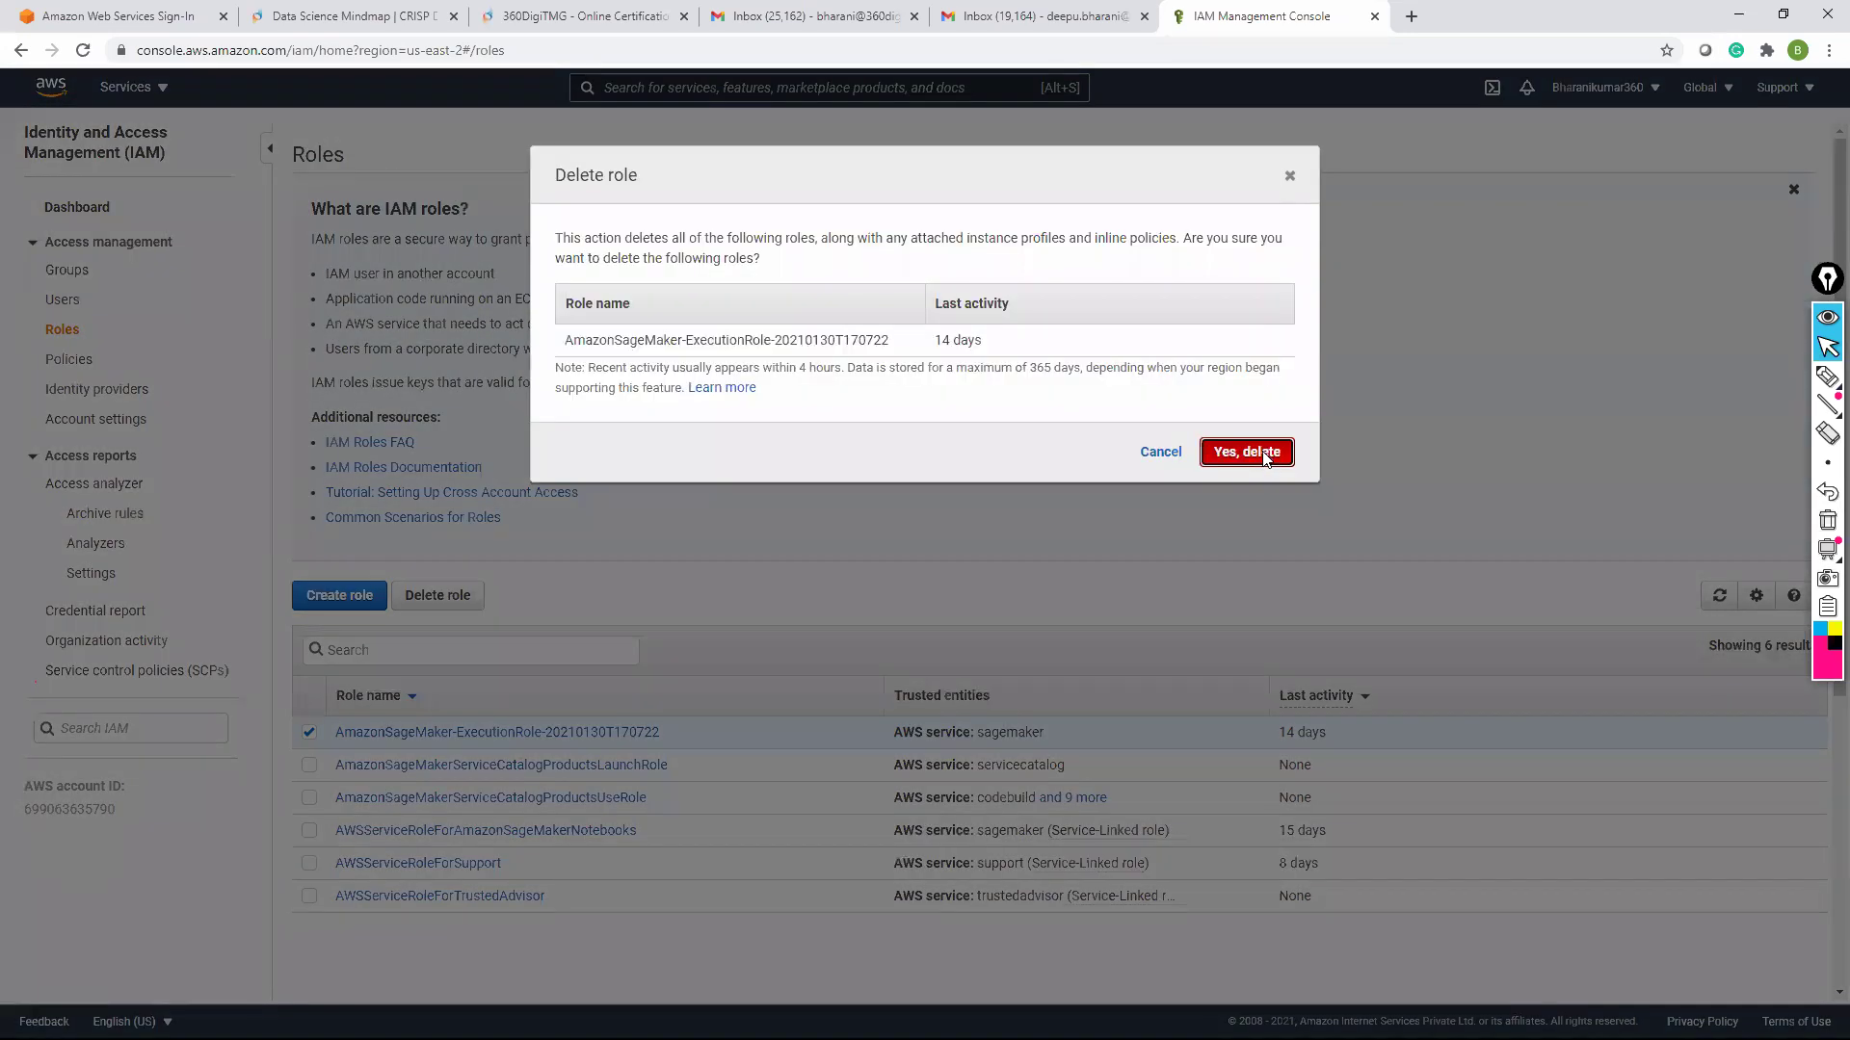
click(1237, 452)
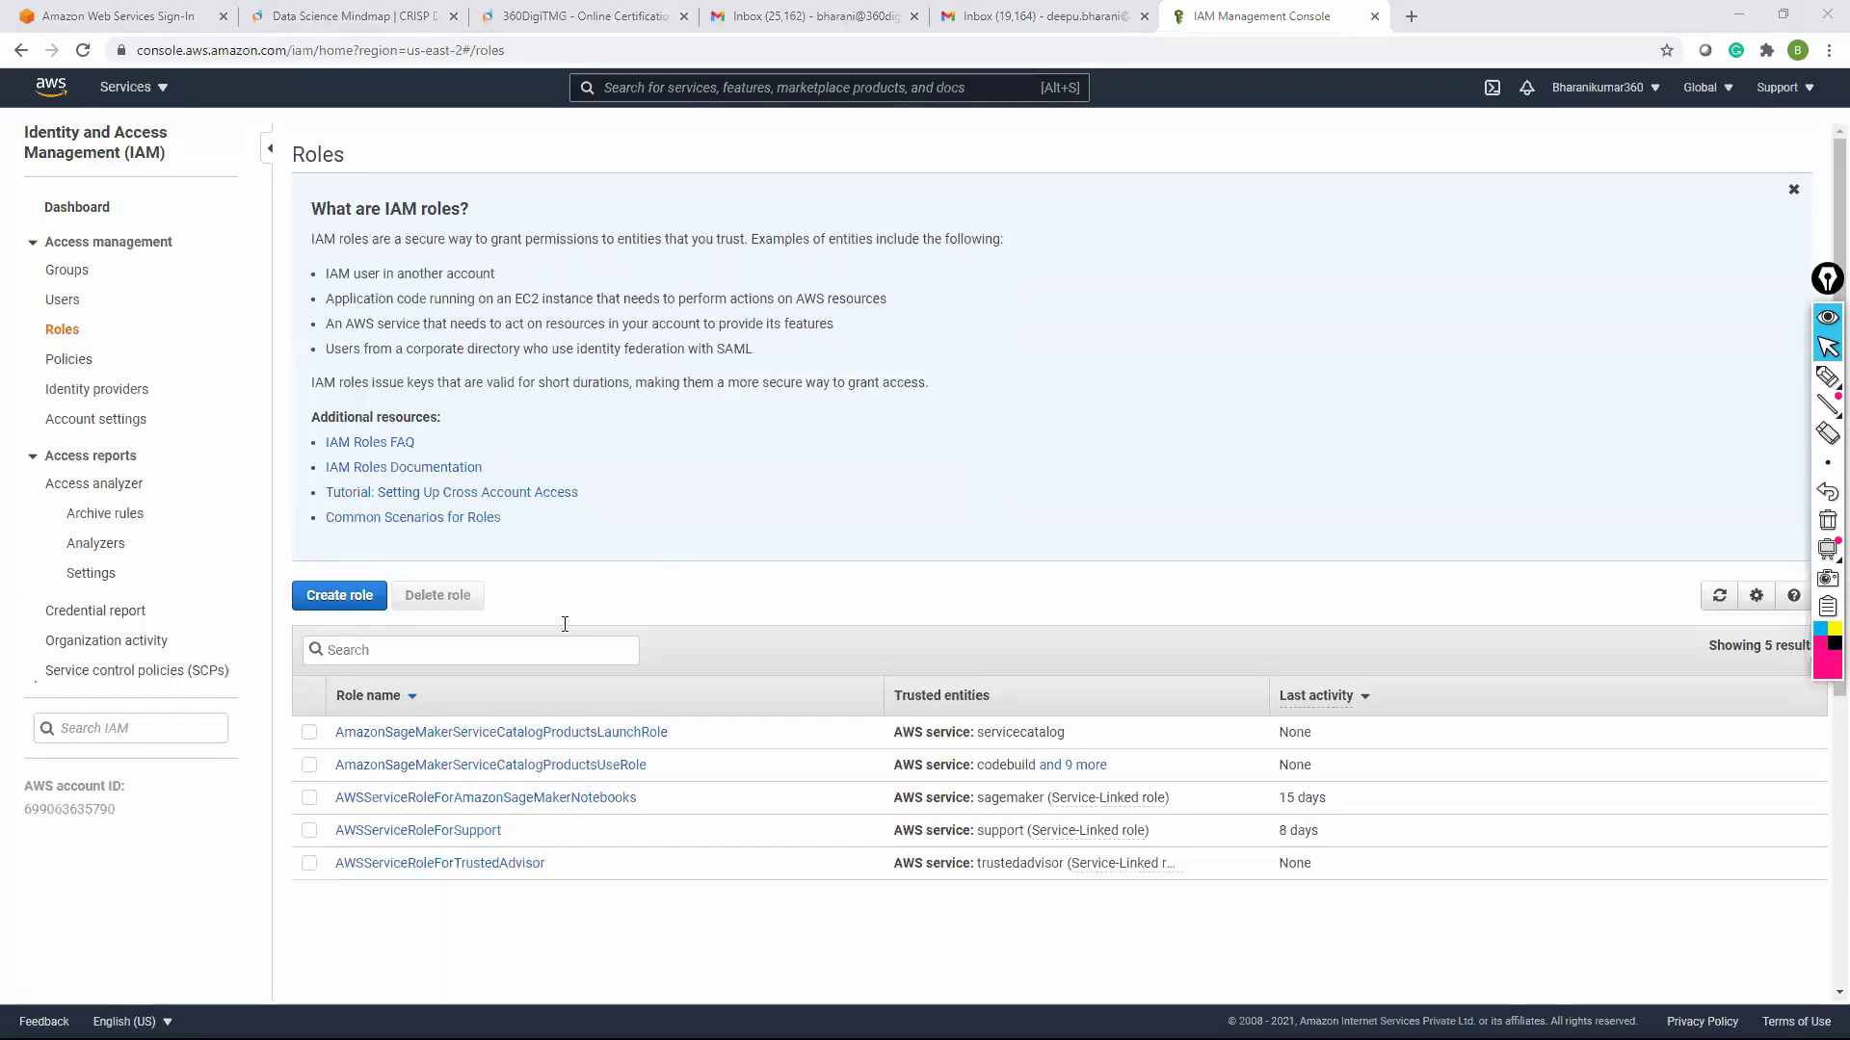
Delete AmazonSageMakerServiceCatalogProductsLaunchRole, AmazonSageMakerServiceCatalogProductsUseRole and AWSServiceRoleForAmazonSageMakerNotebooks one at a time
click(309, 735)
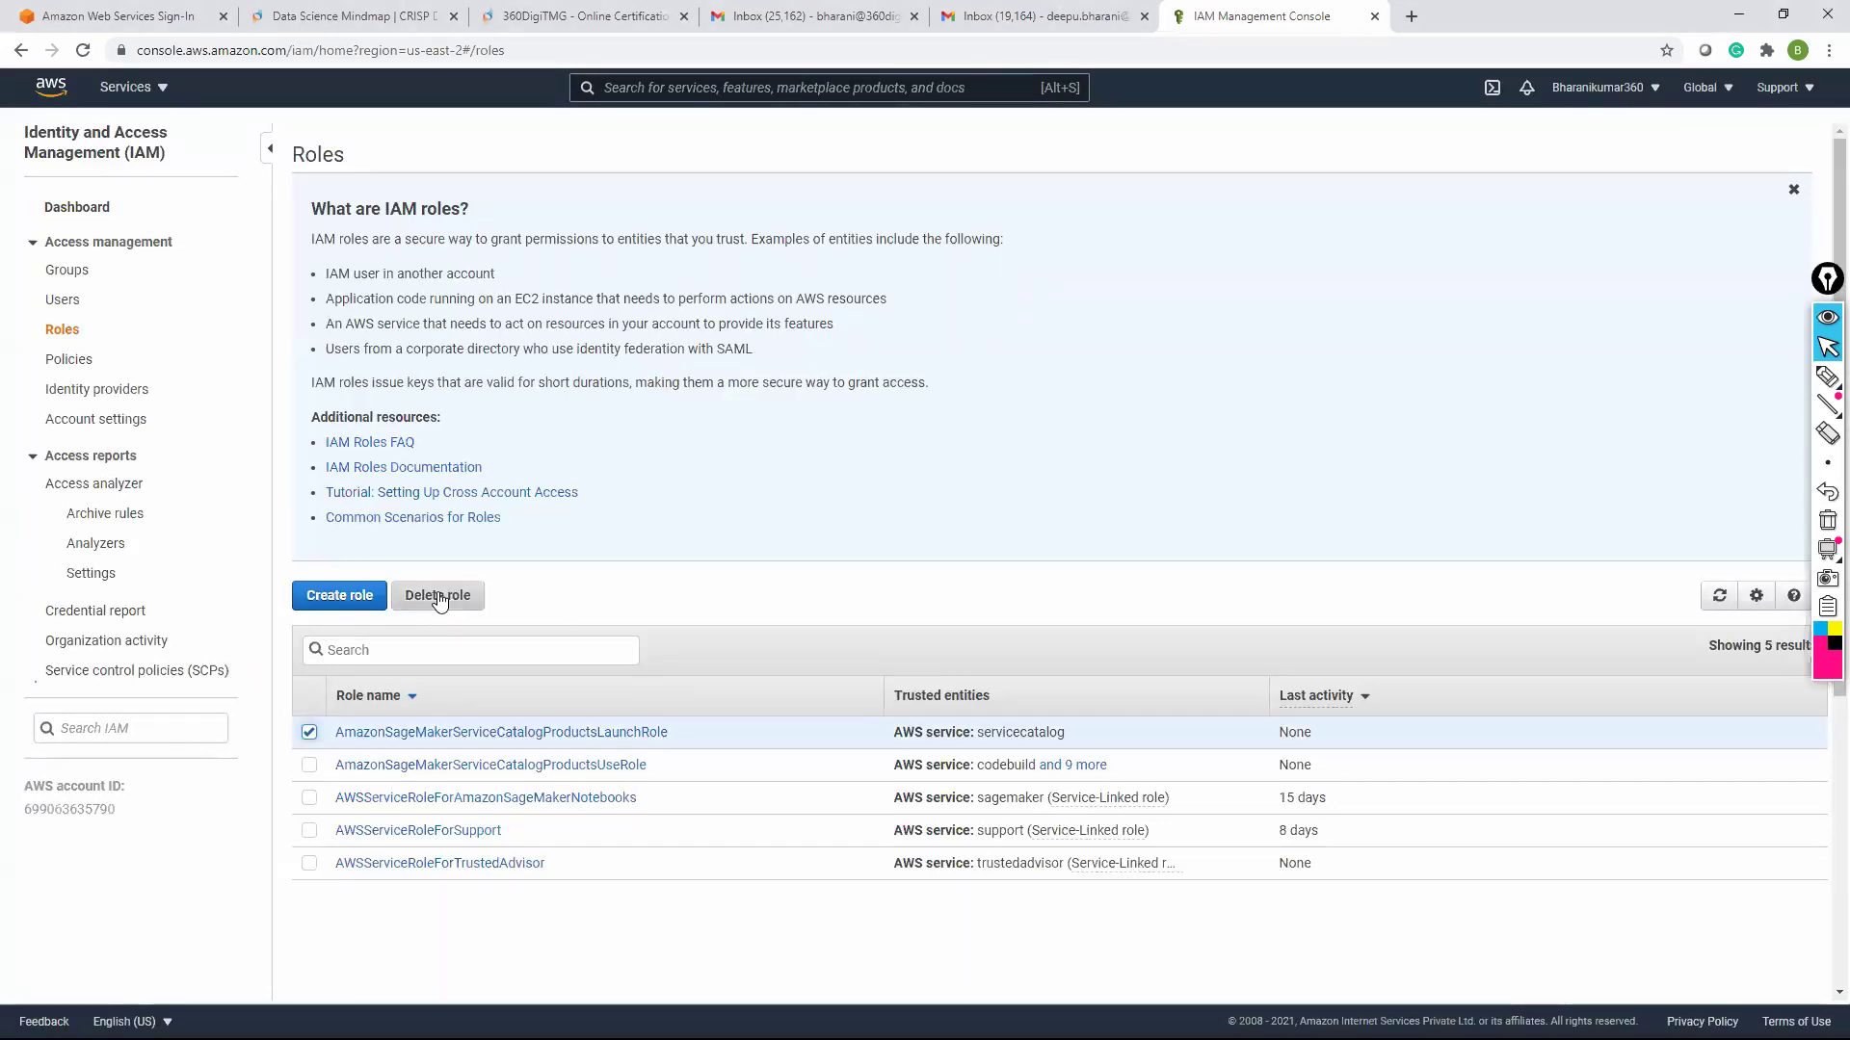
click(437, 593)
click(1268, 449)
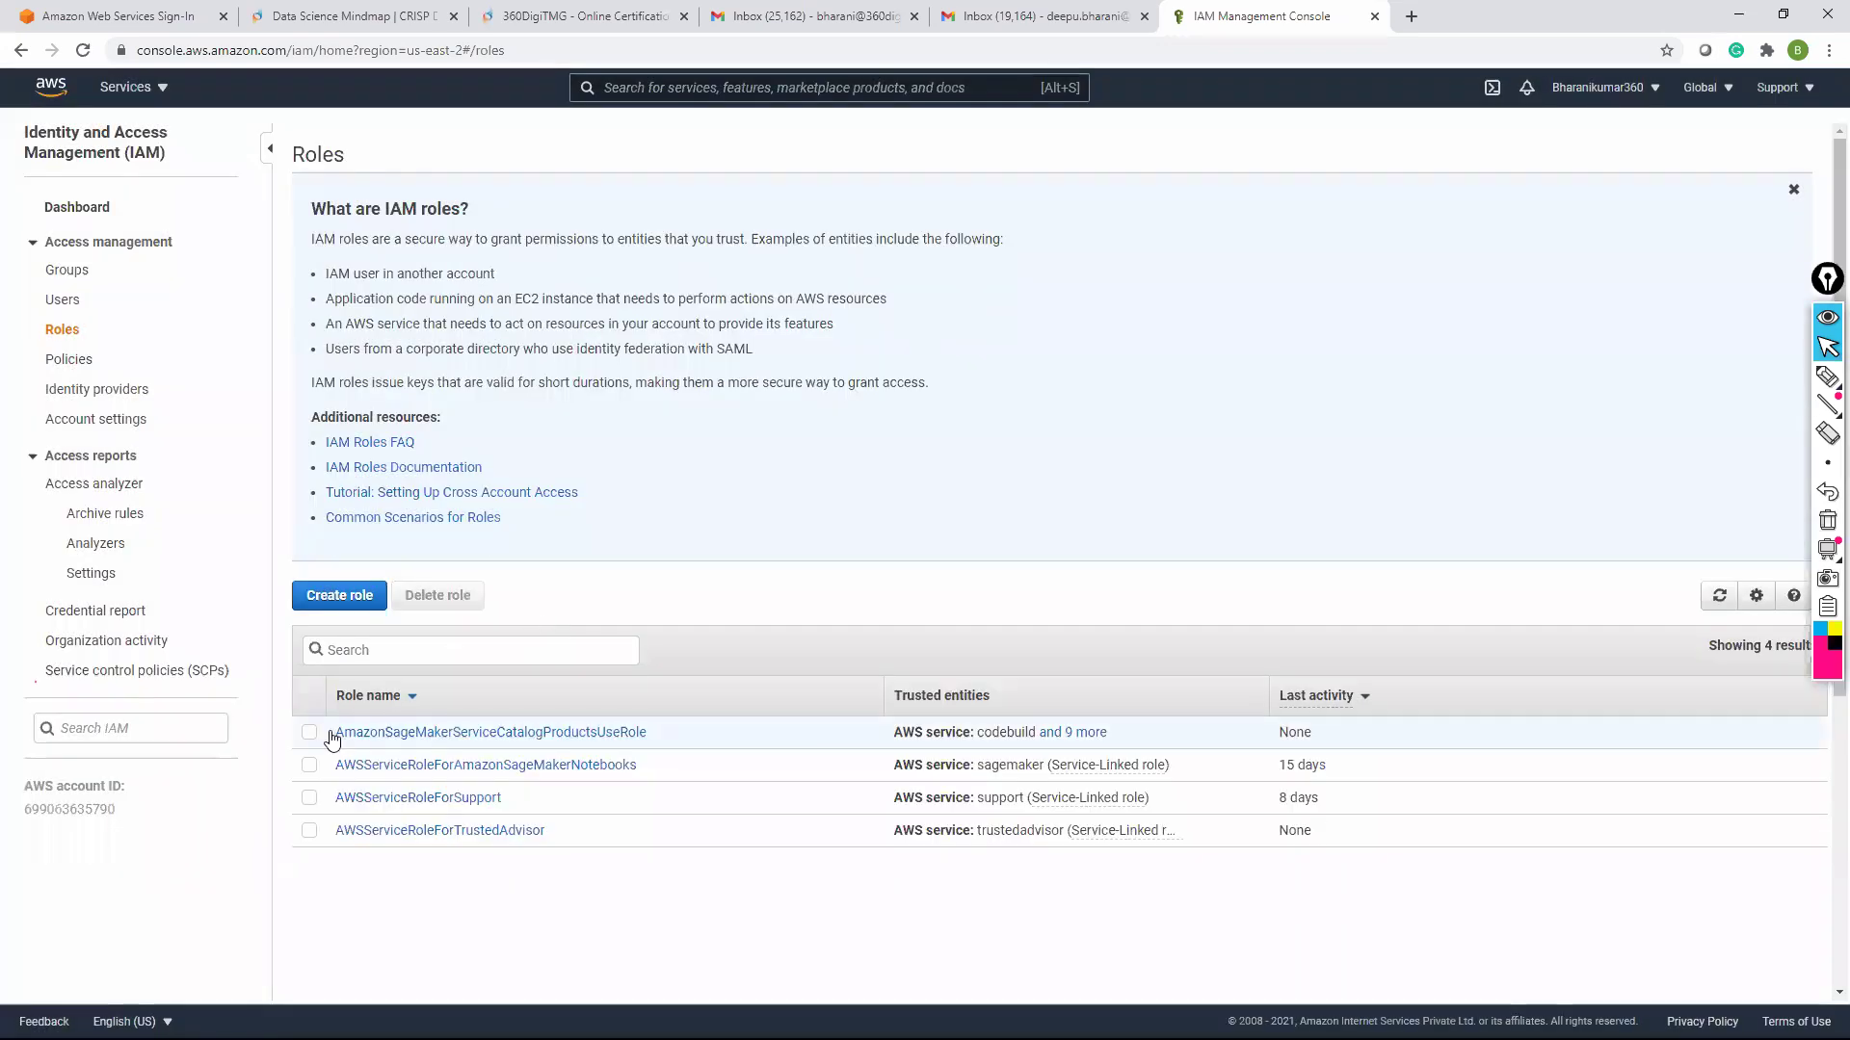
click(309, 733)
click(439, 596)
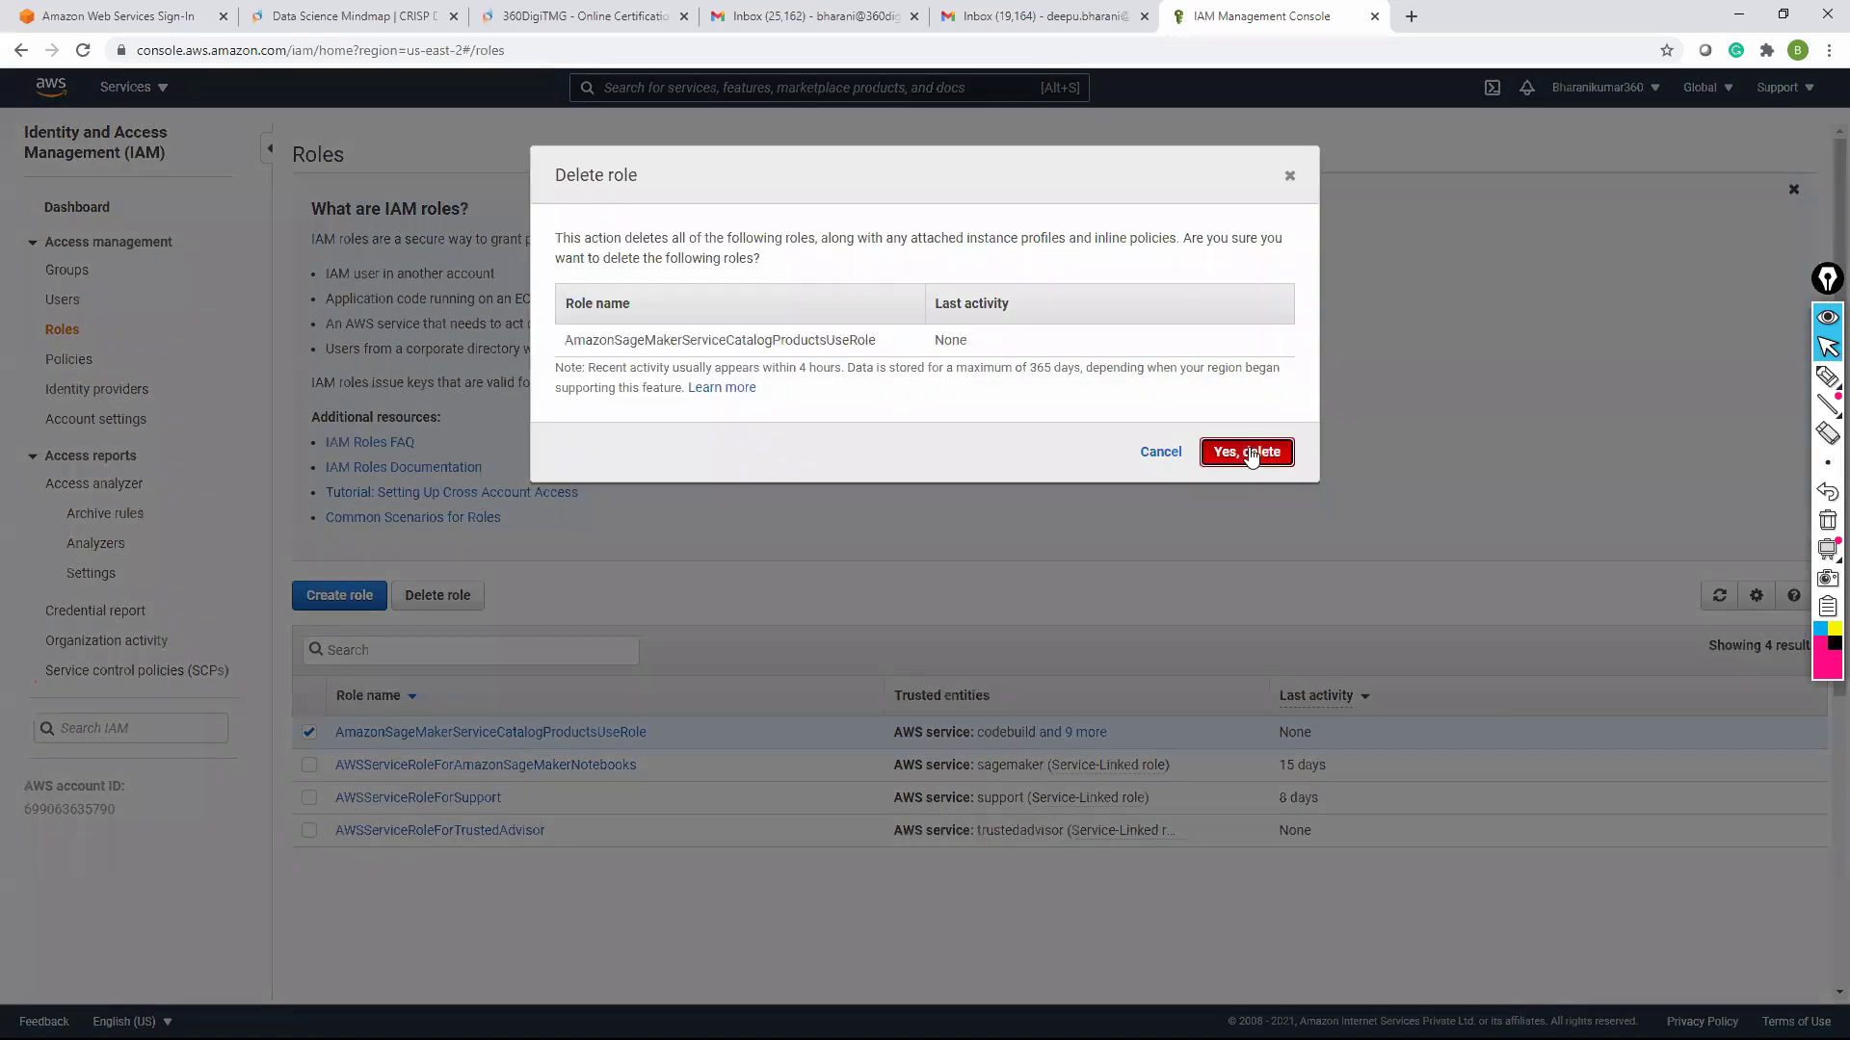
click(1249, 451)
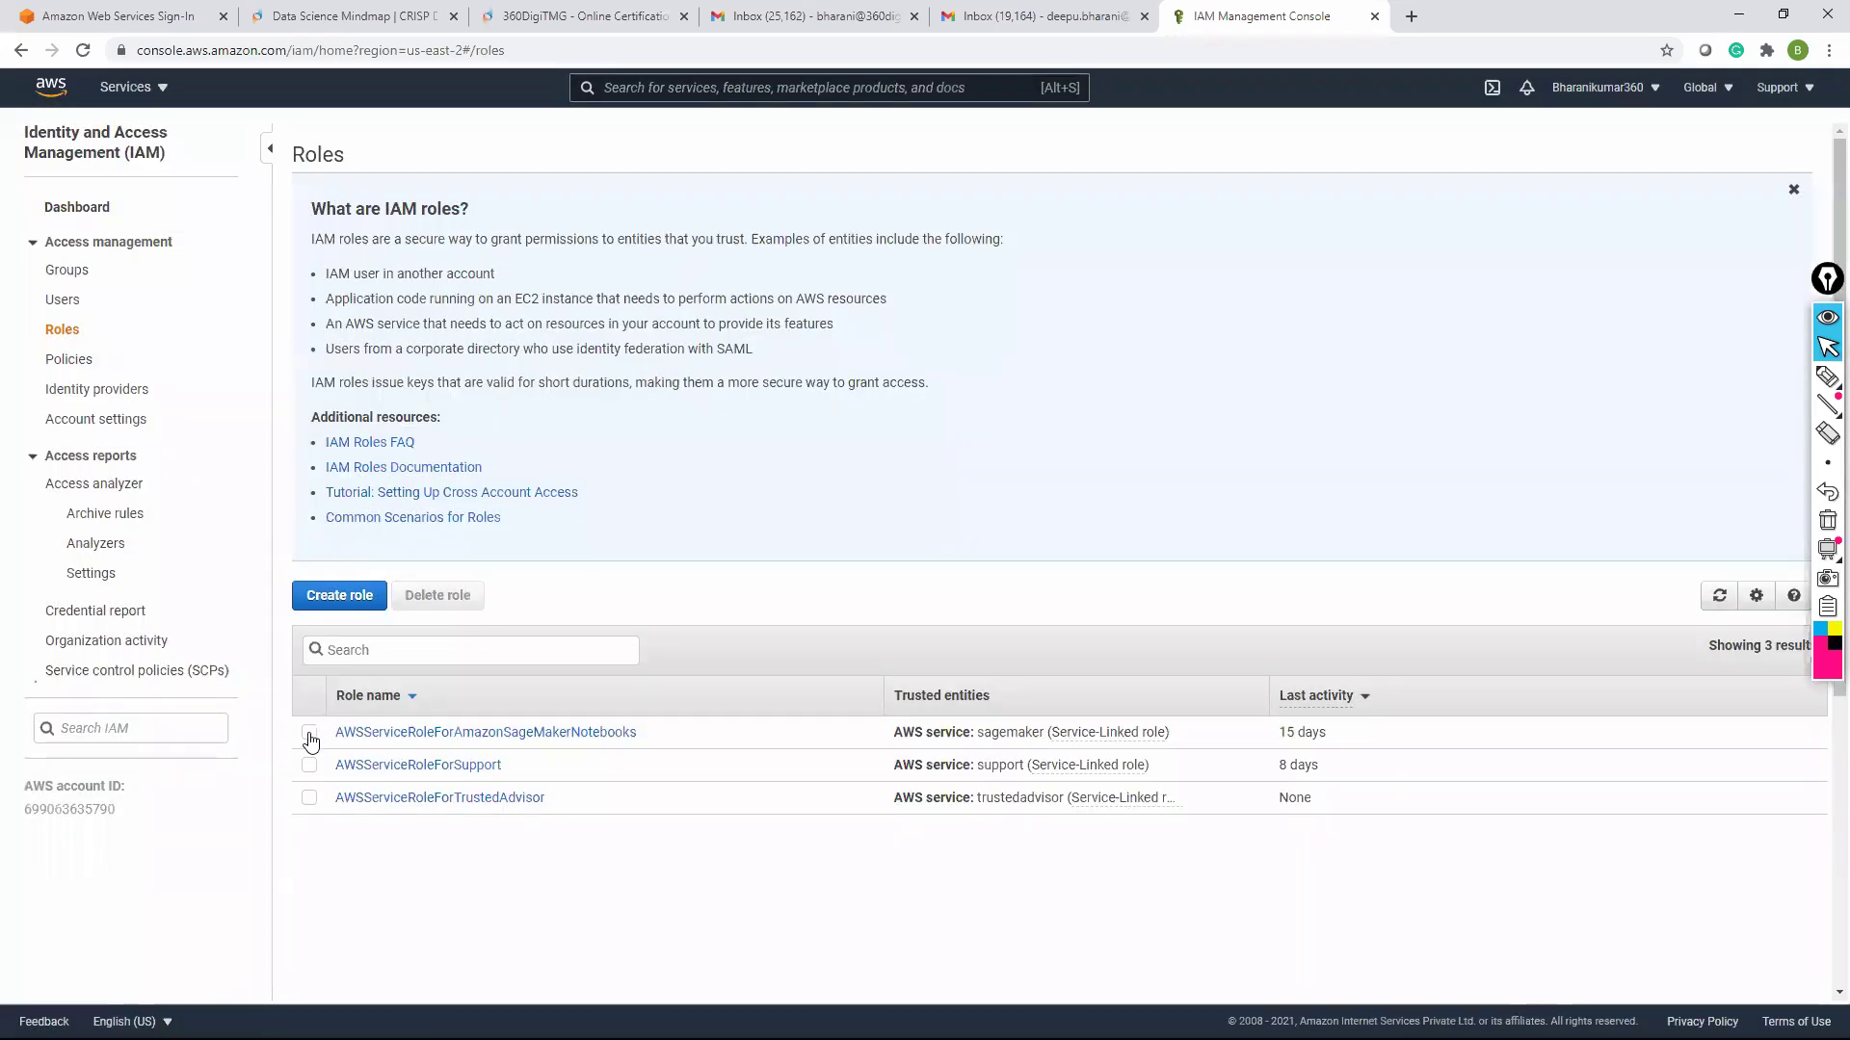
click(454, 597)
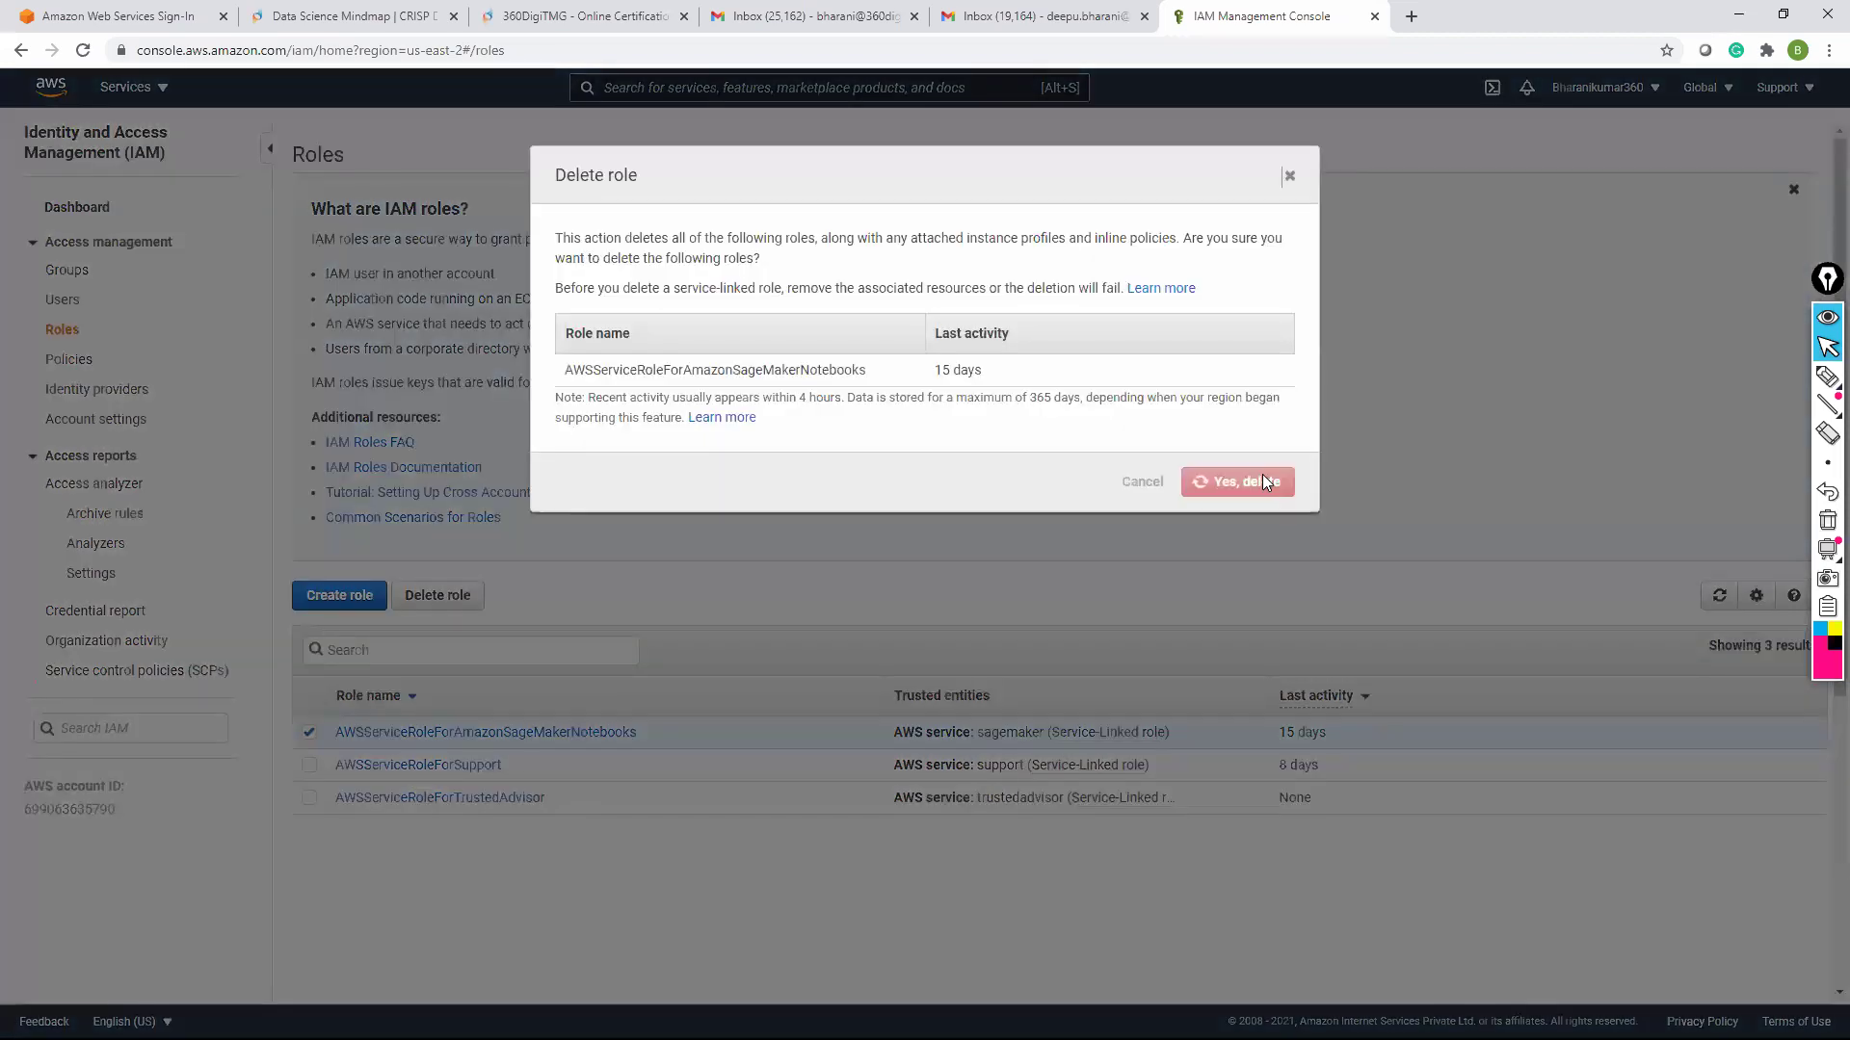
click(1262, 475)
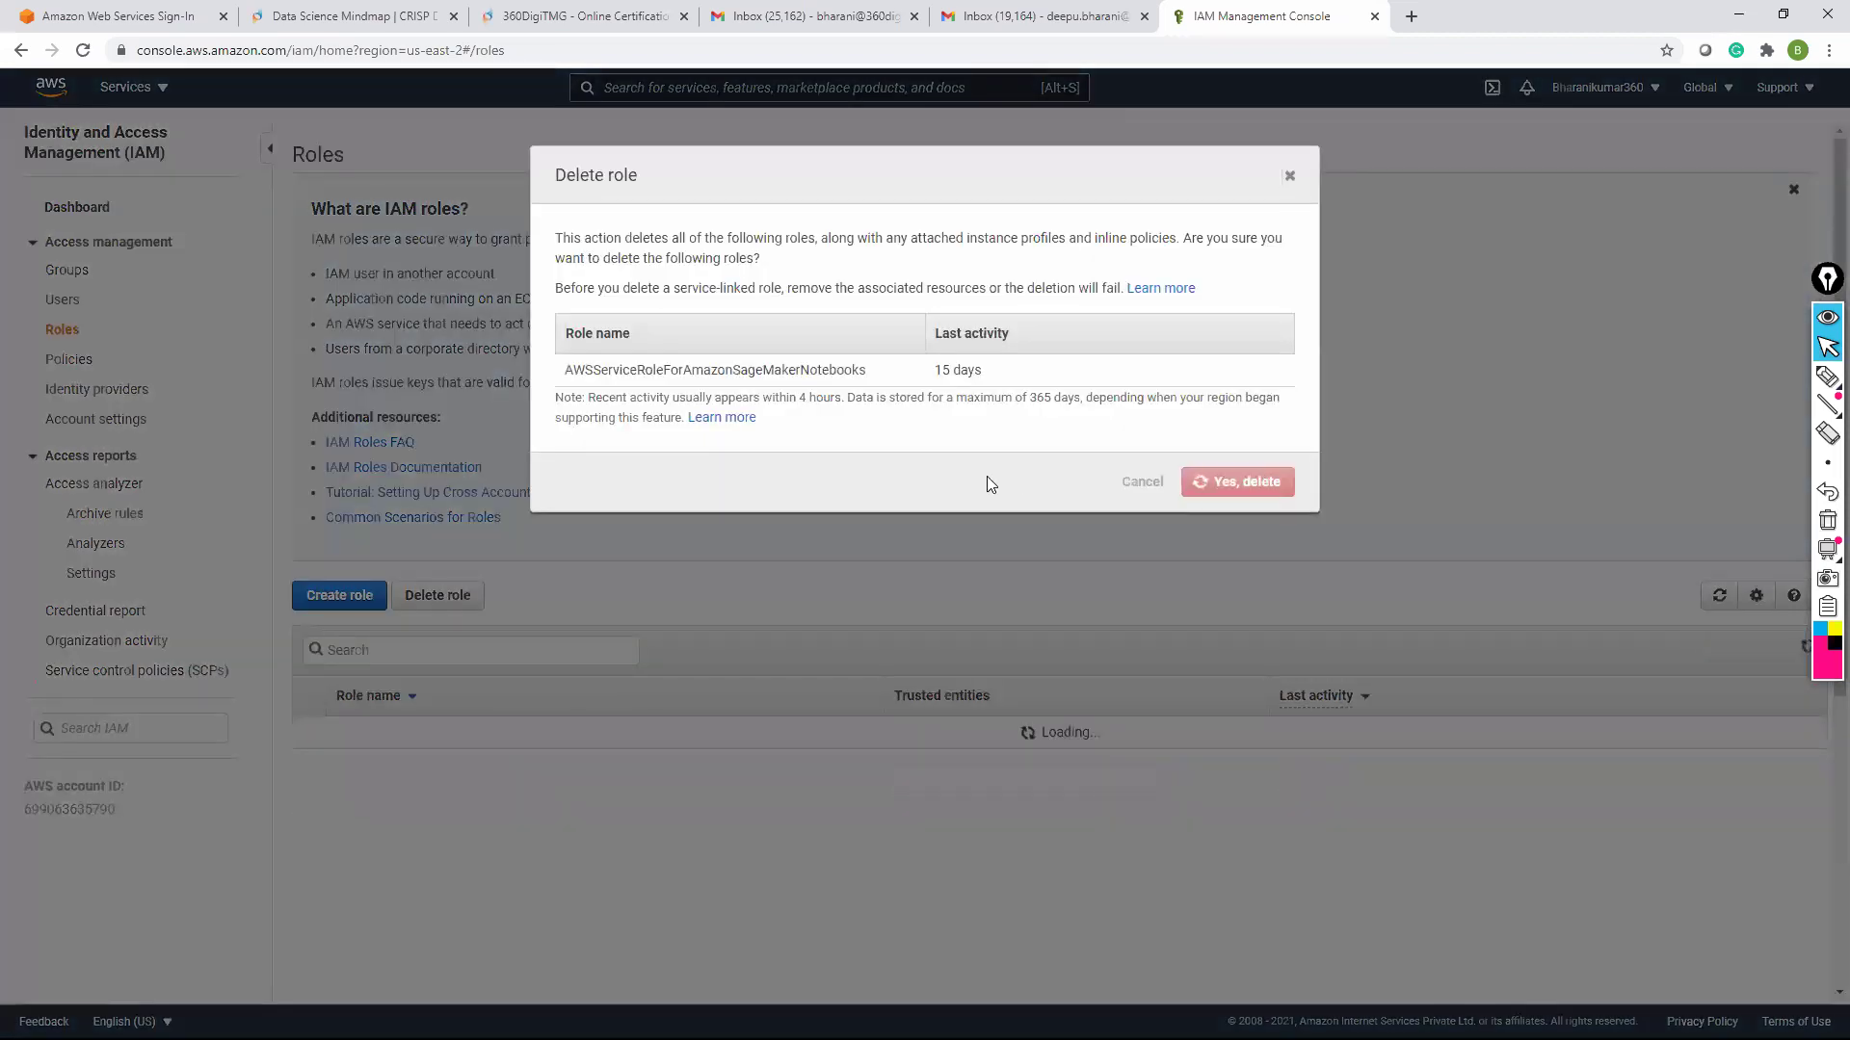
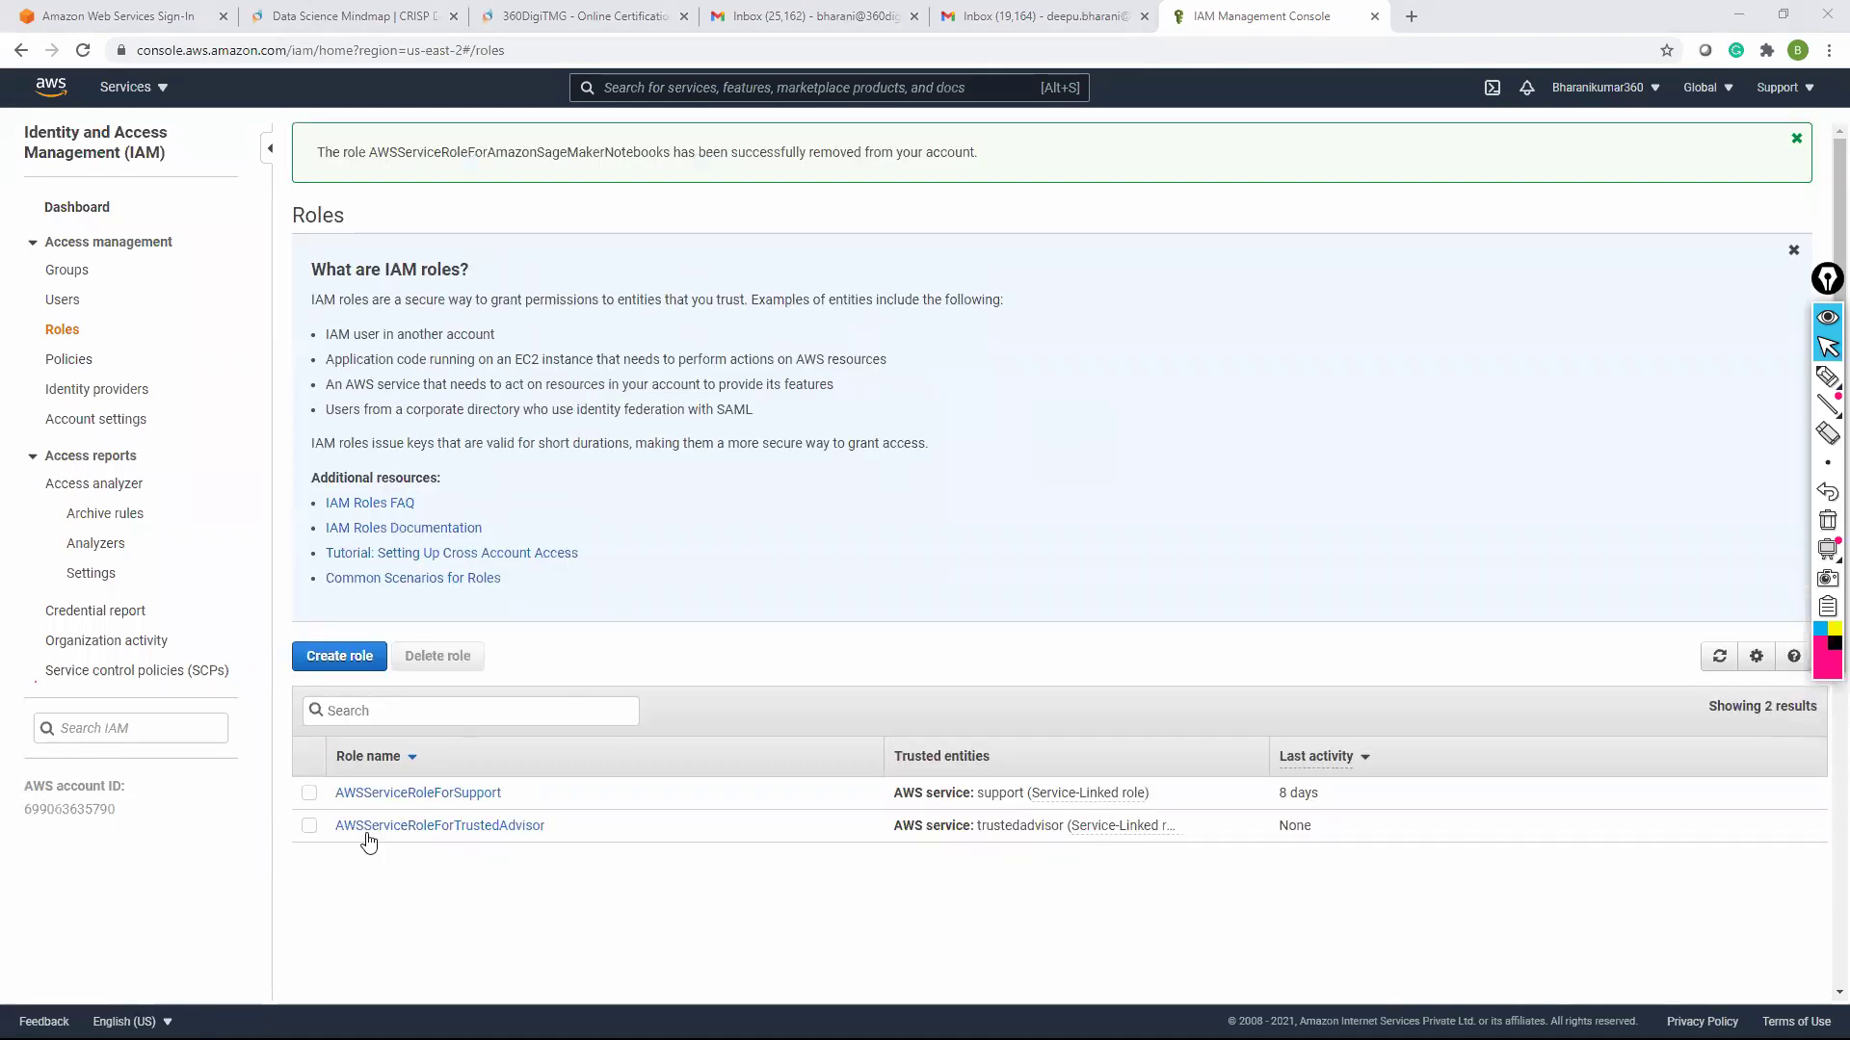
Check whether AWSServiceRoleForSupport and AWSServiceRoleForTrustedAdvisor can be deleted, viewing the support role's summary
click(310, 793)
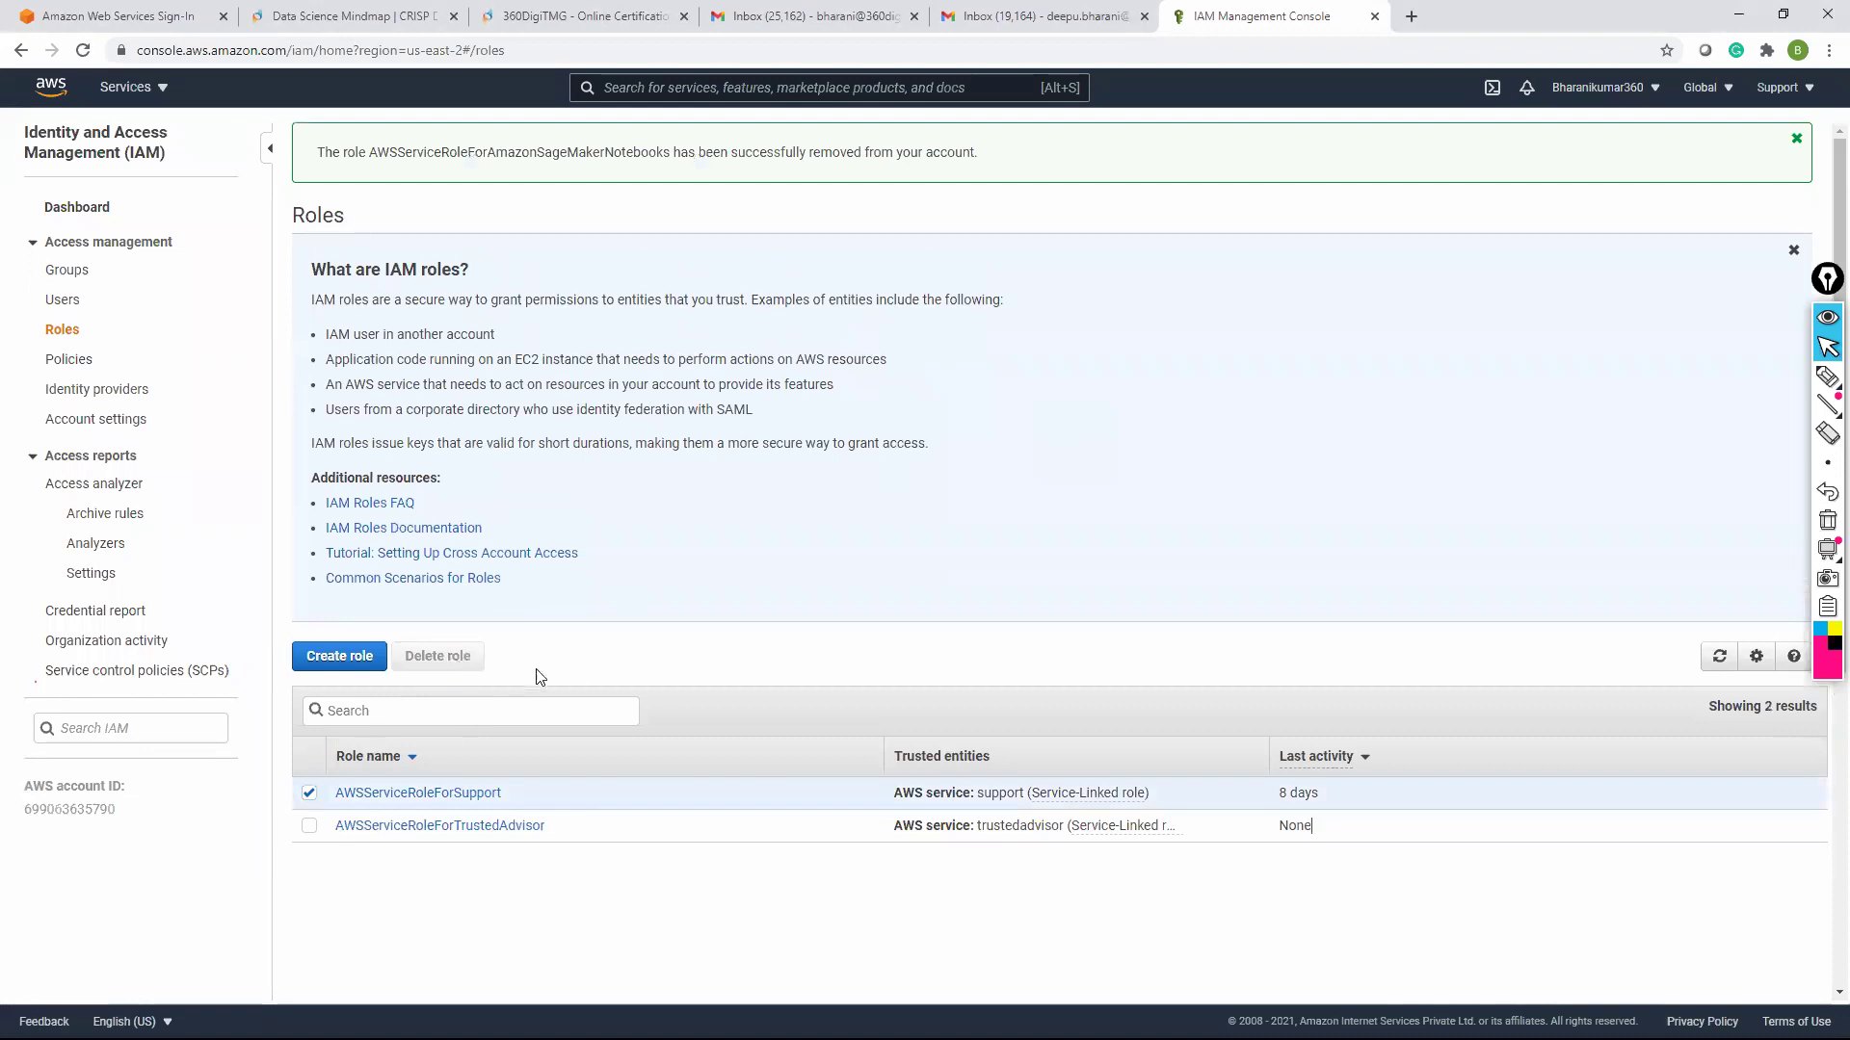
click(441, 794)
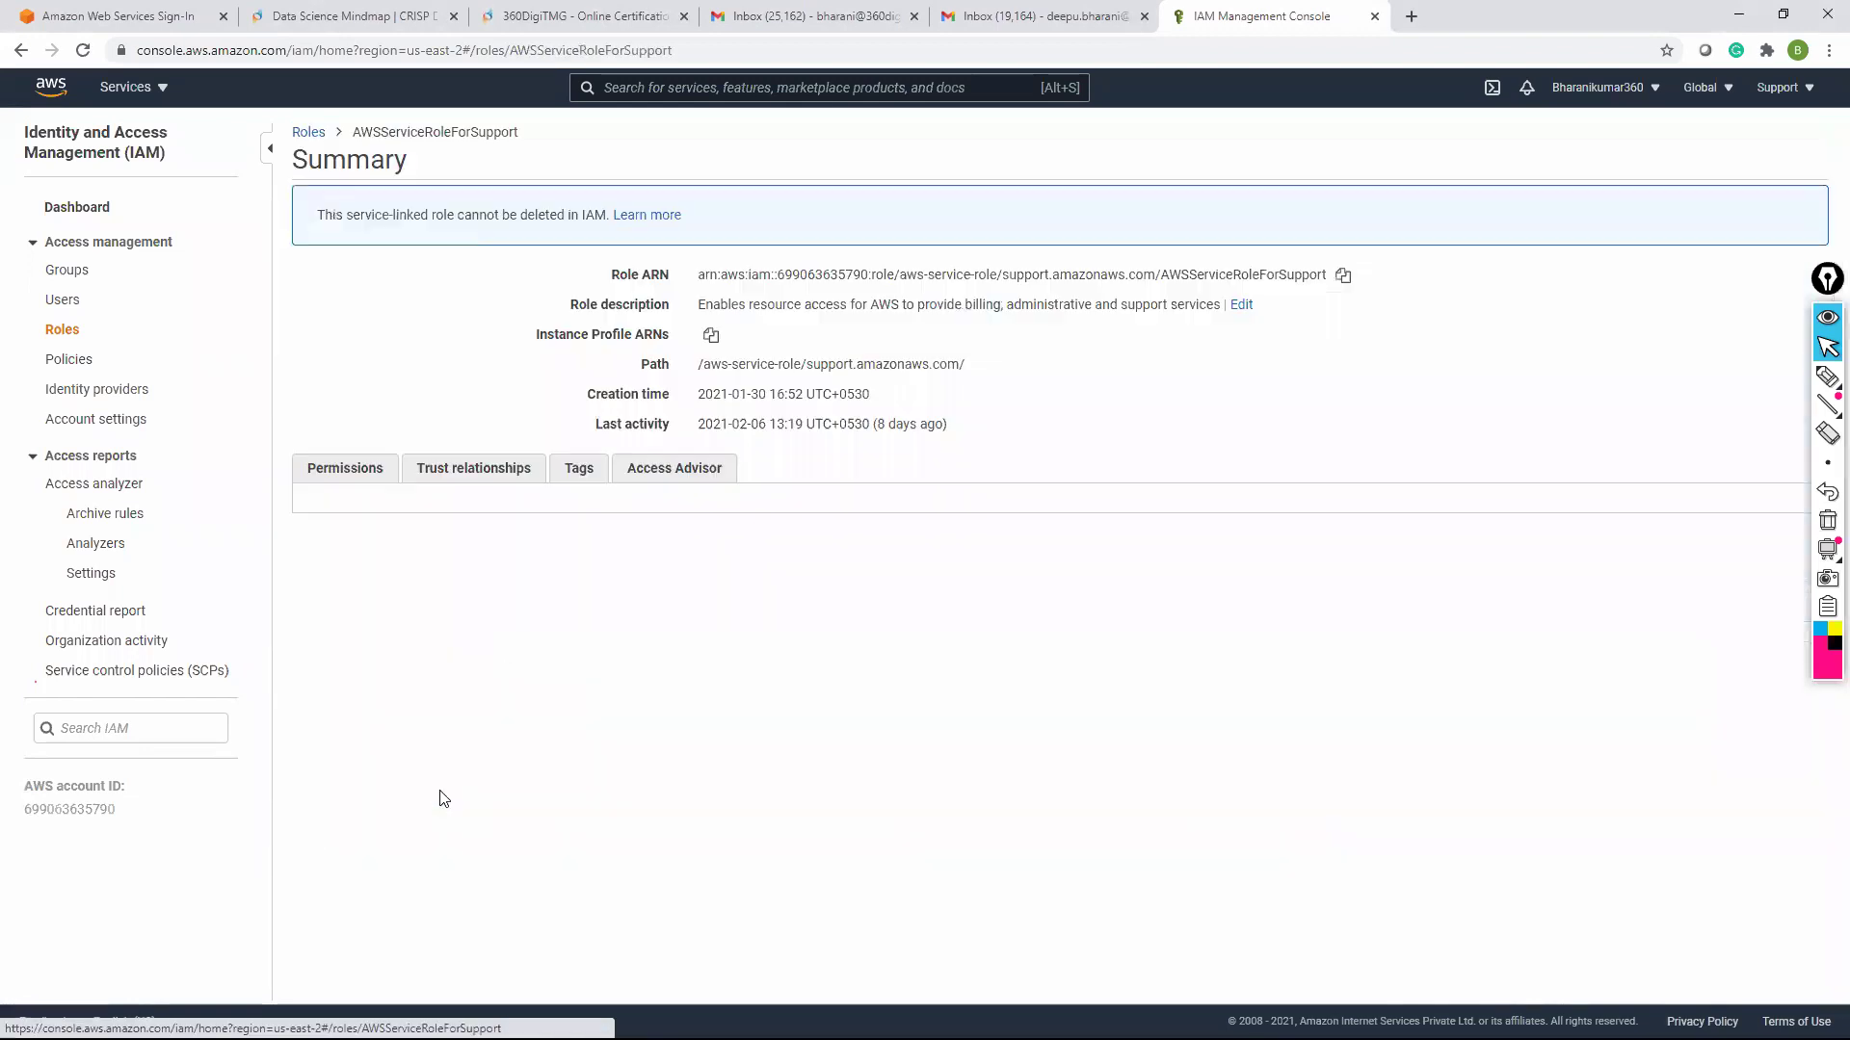
click(309, 132)
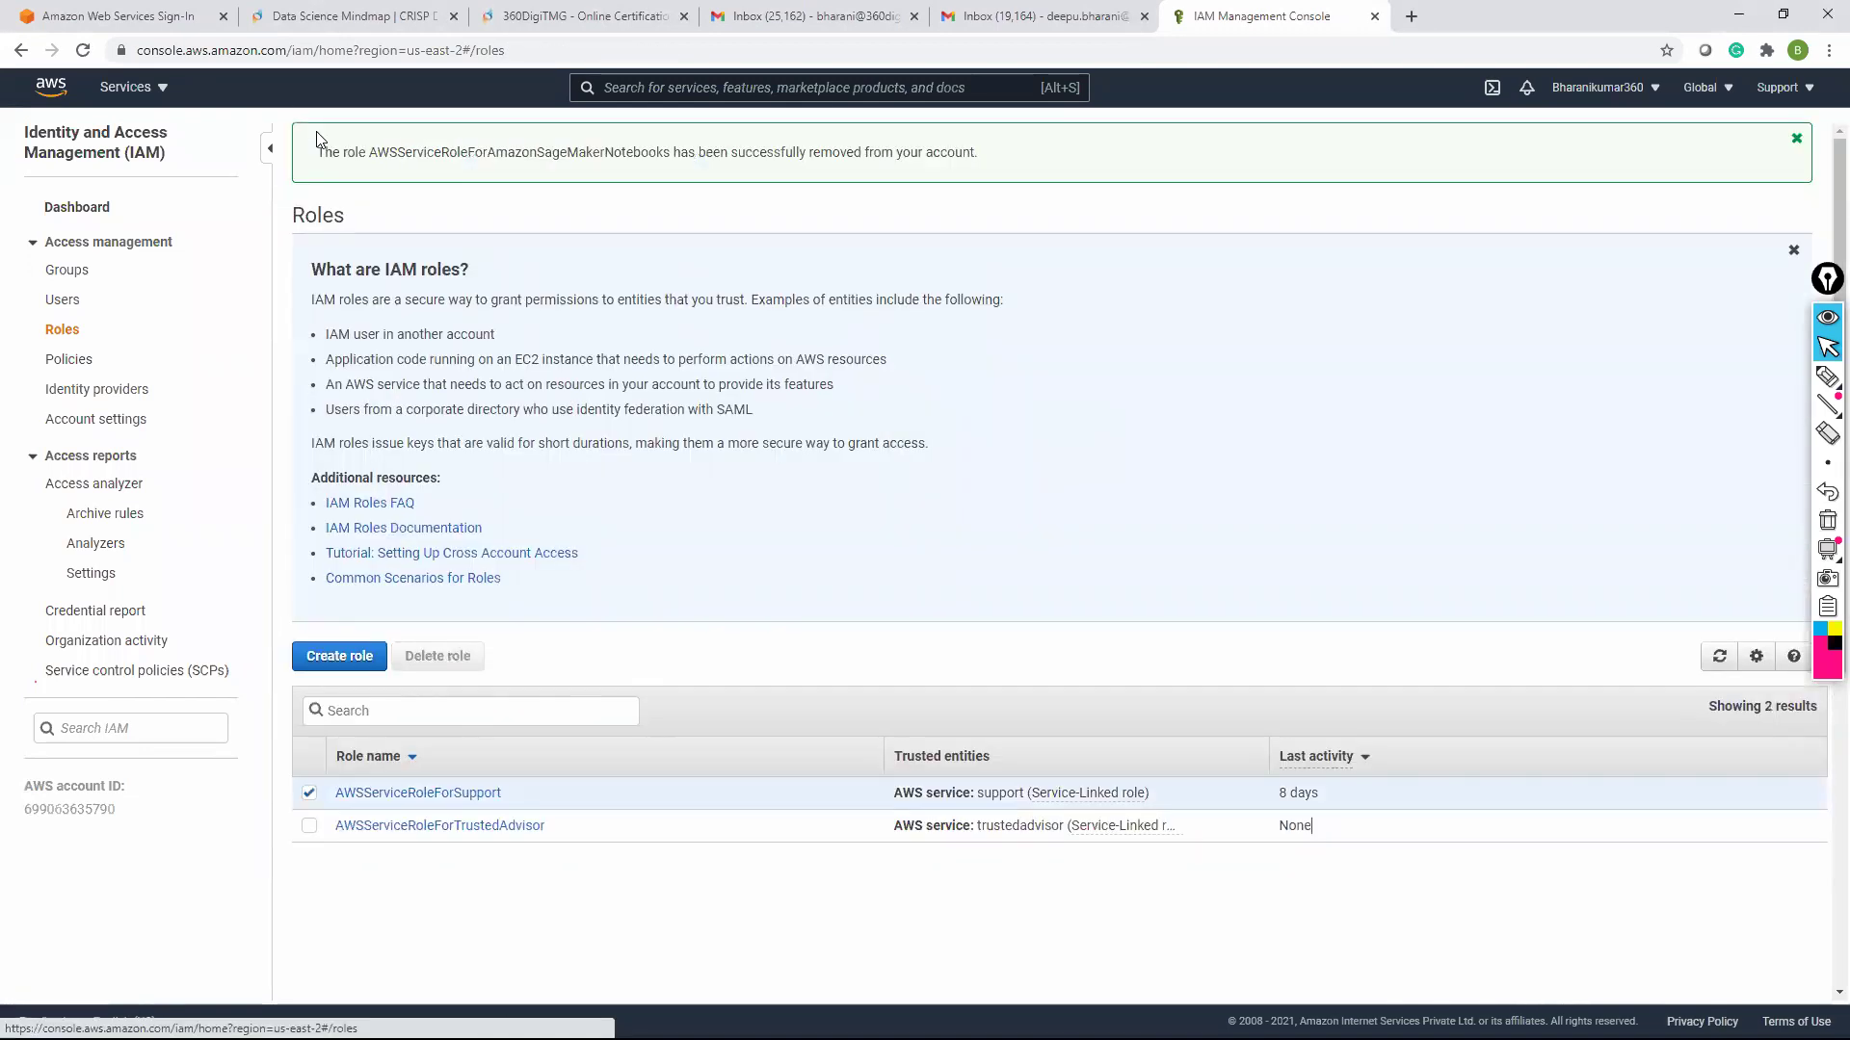
click(309, 794)
click(309, 825)
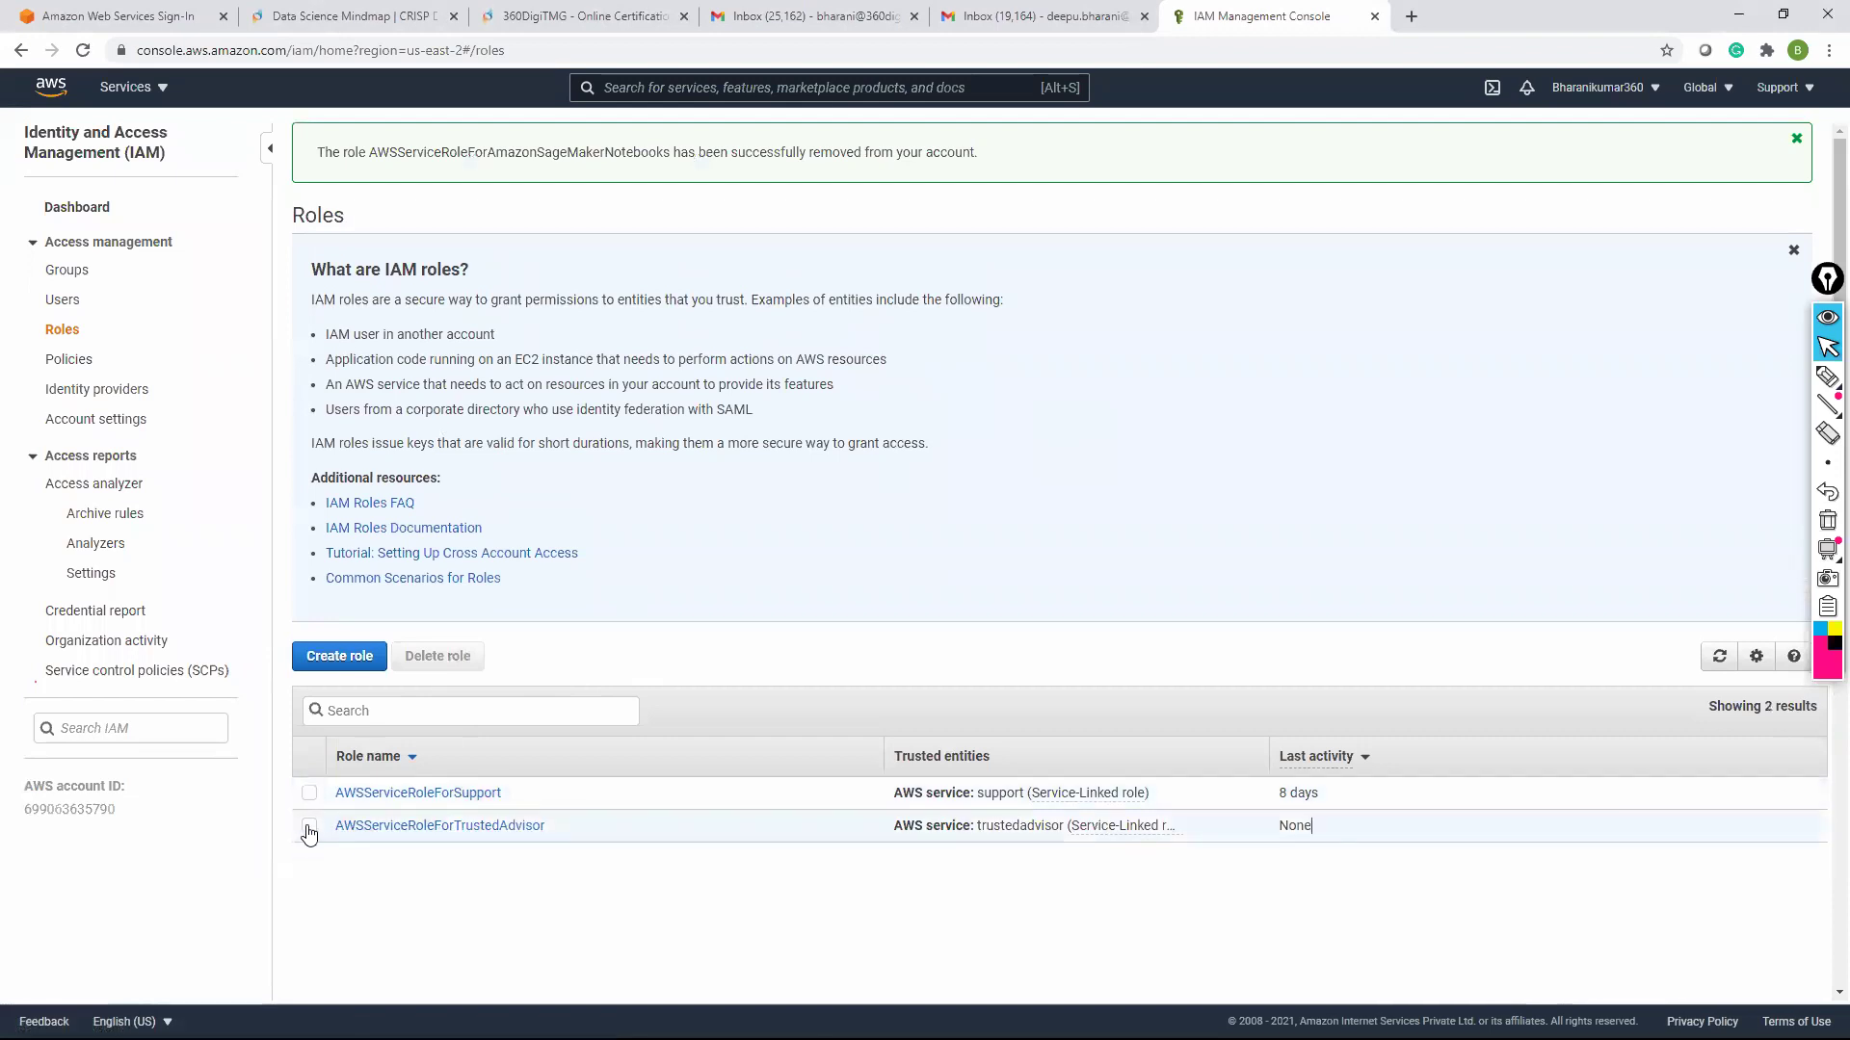
Try to delete AWSServiceRoleForTrustedAdvisor, view the deletion details, and return to the roles list with the role deselected
click(453, 655)
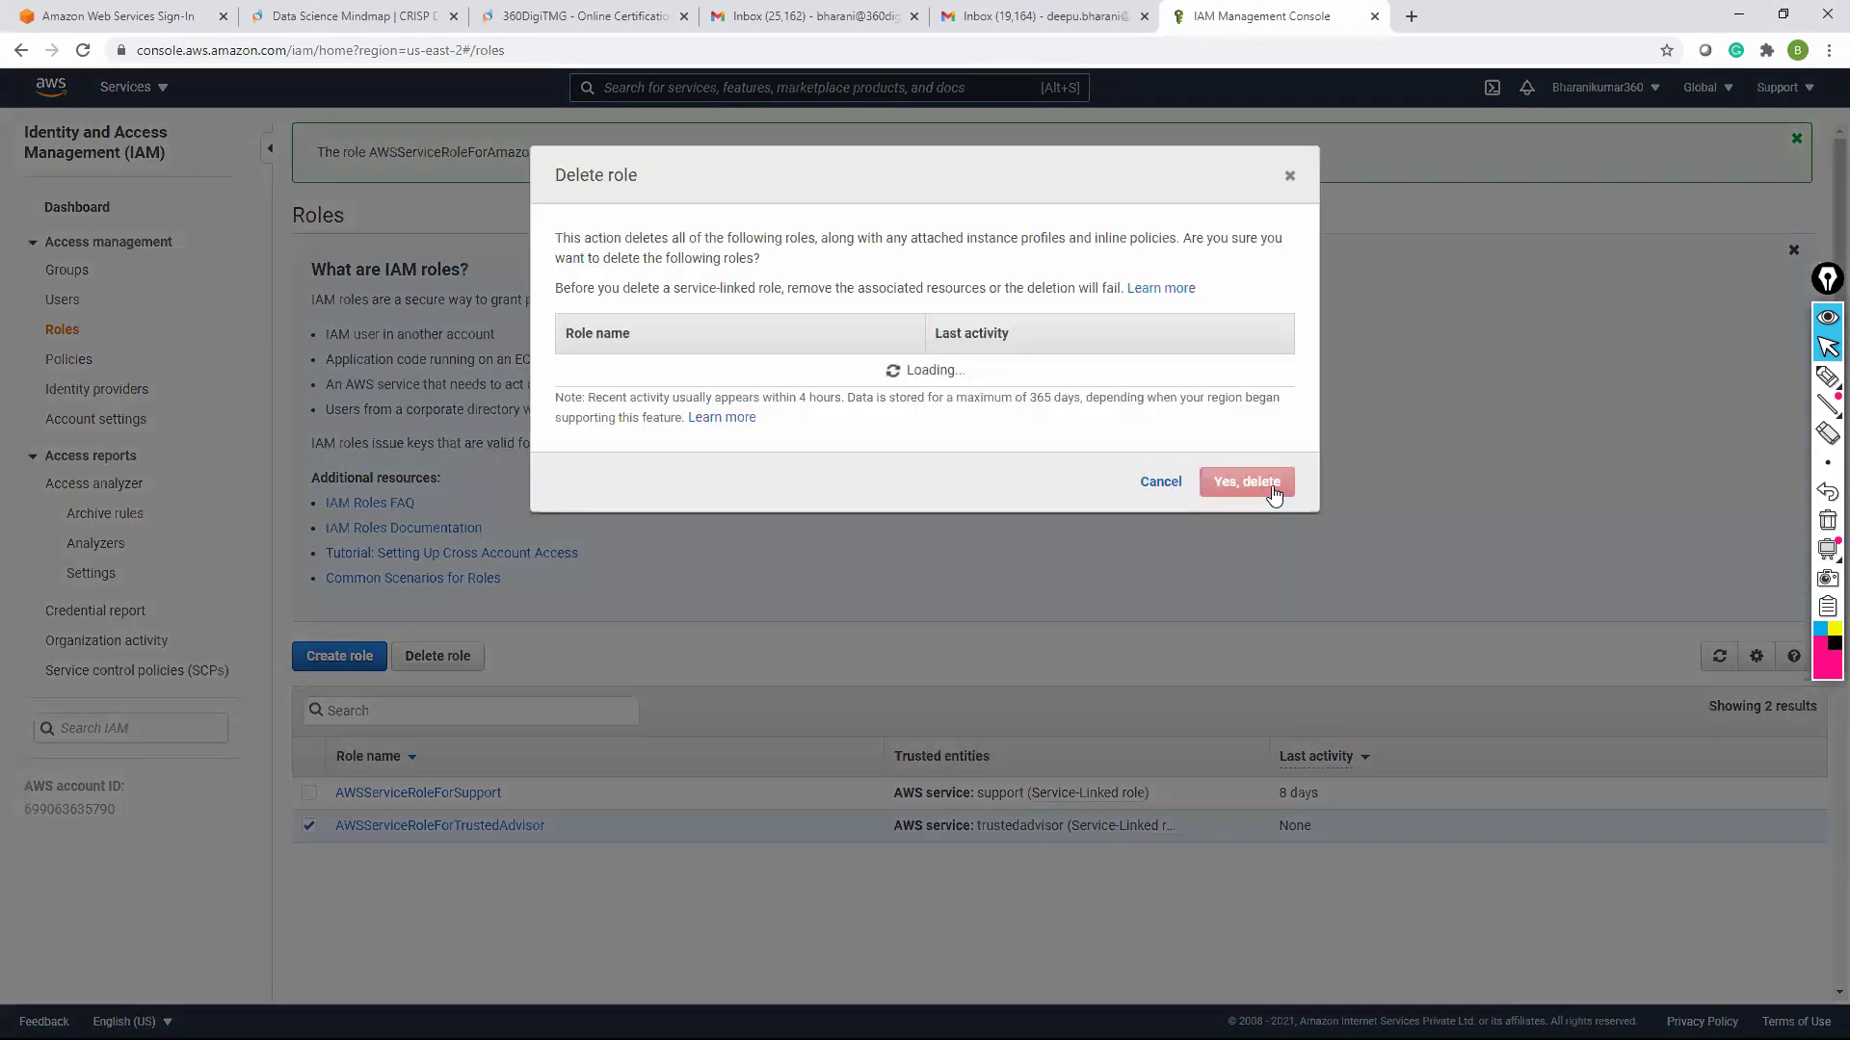
click(1266, 487)
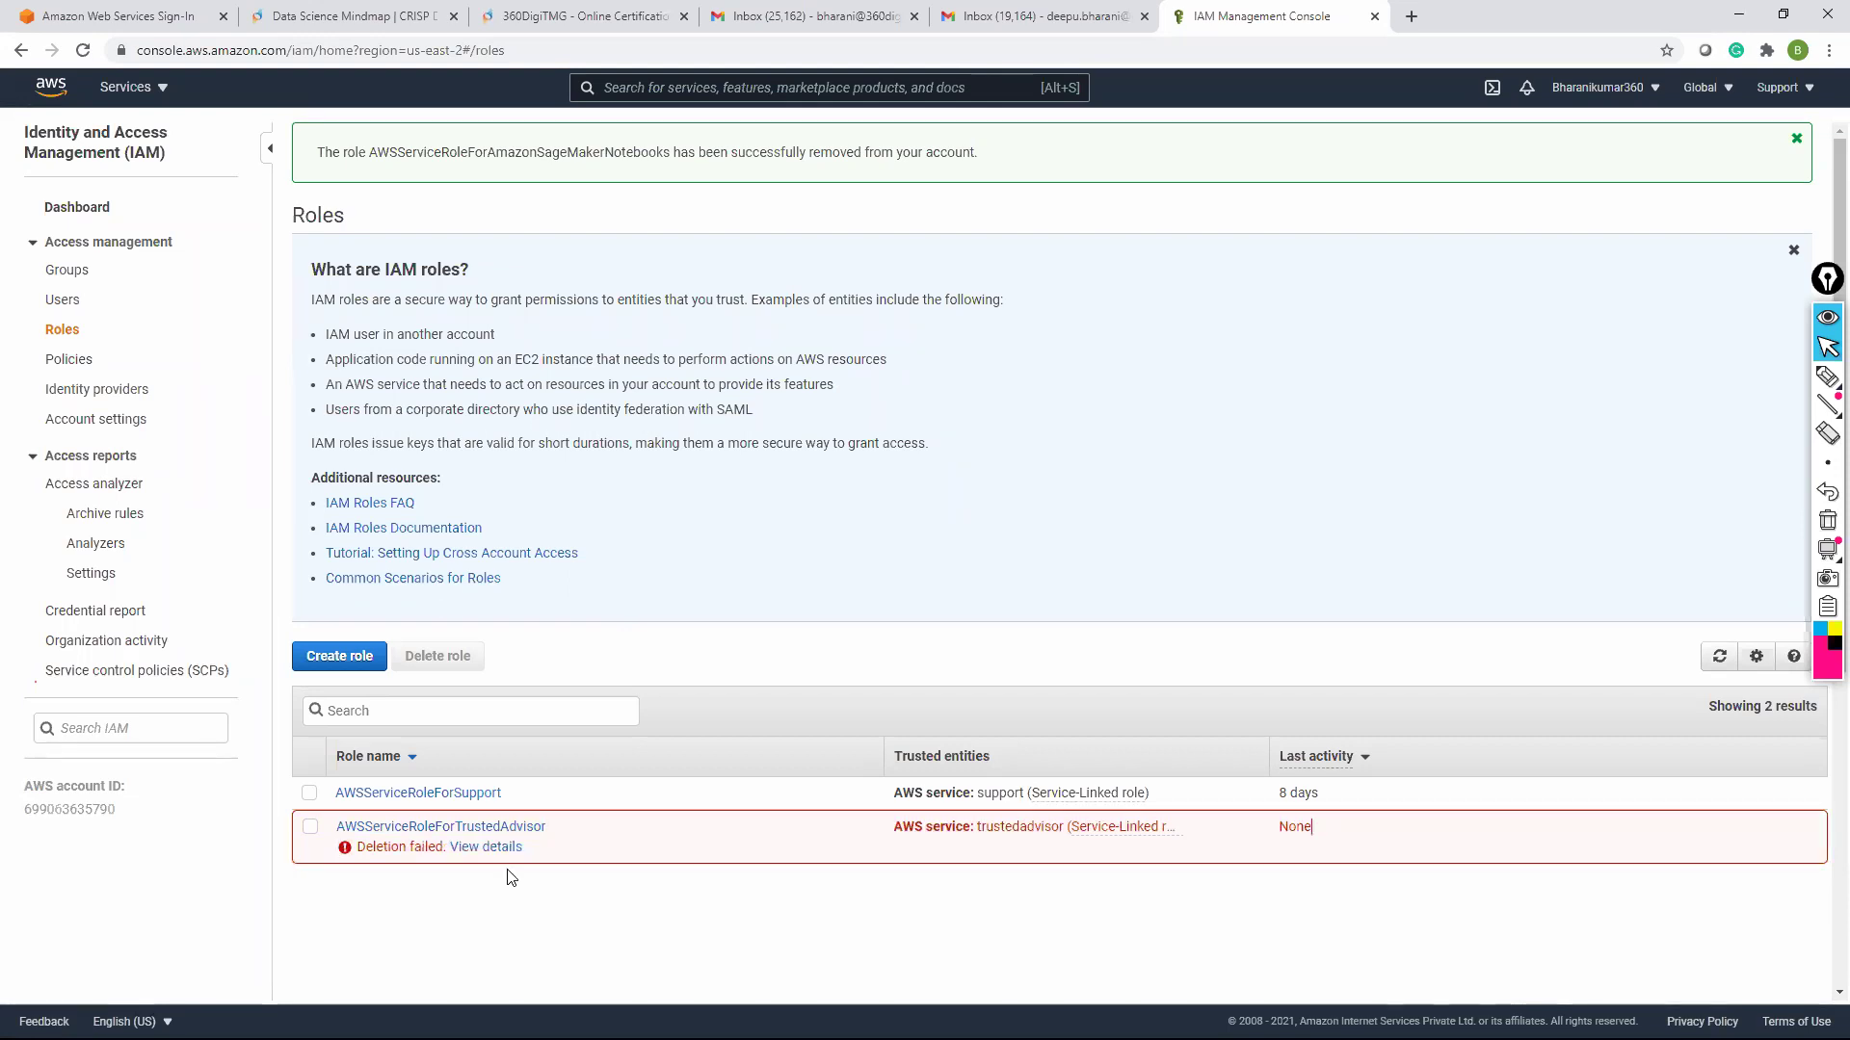
click(501, 847)
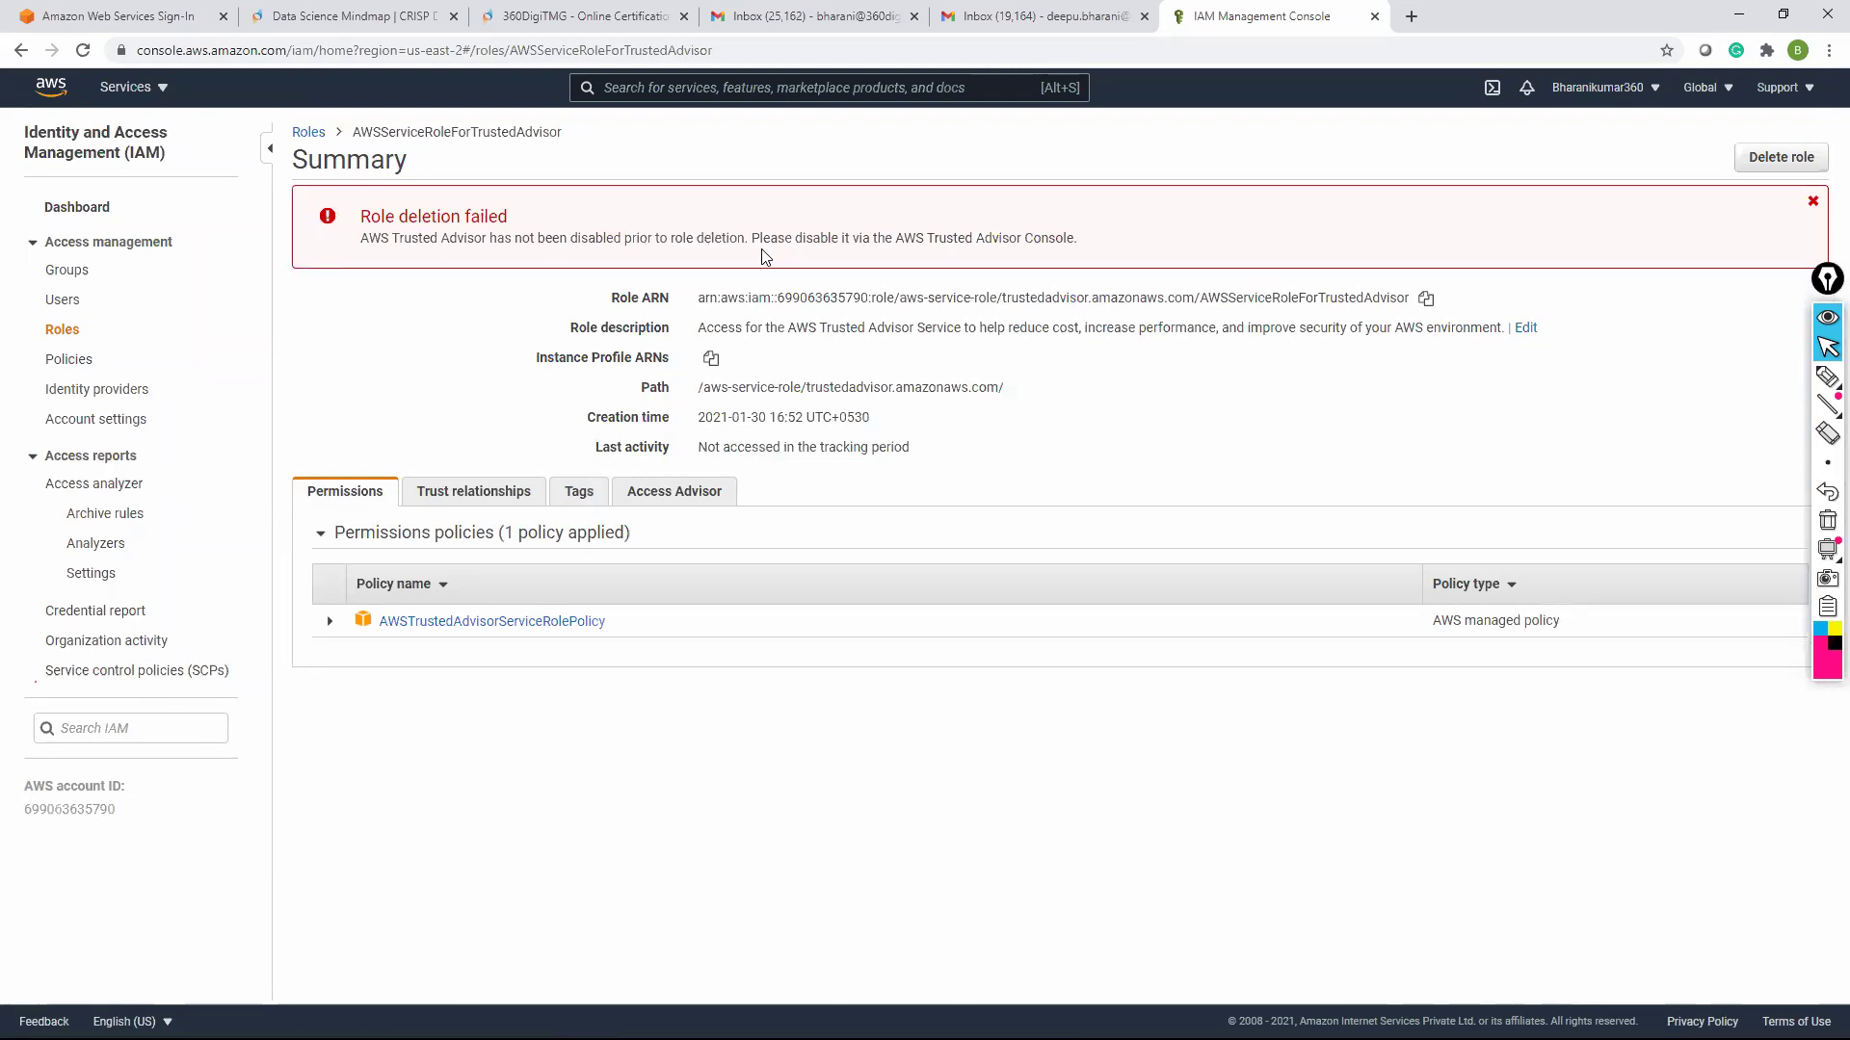
click(309, 132)
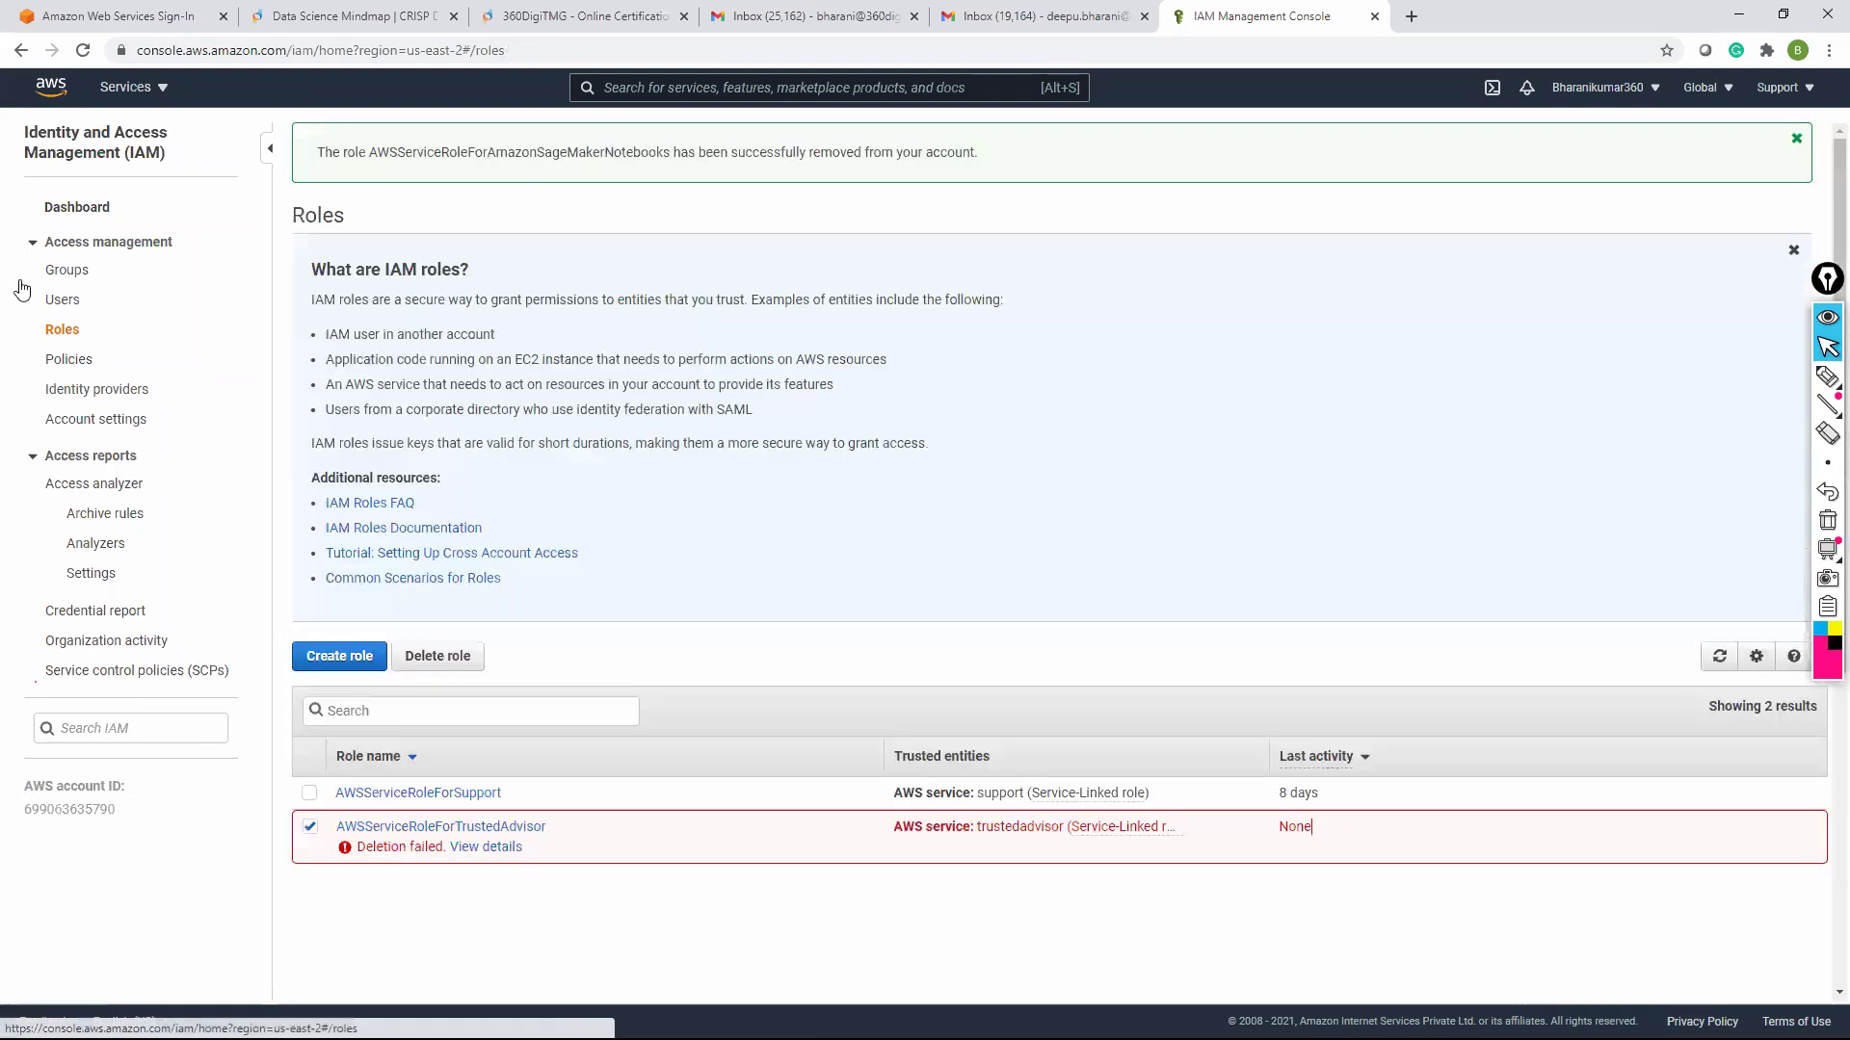
click(309, 826)
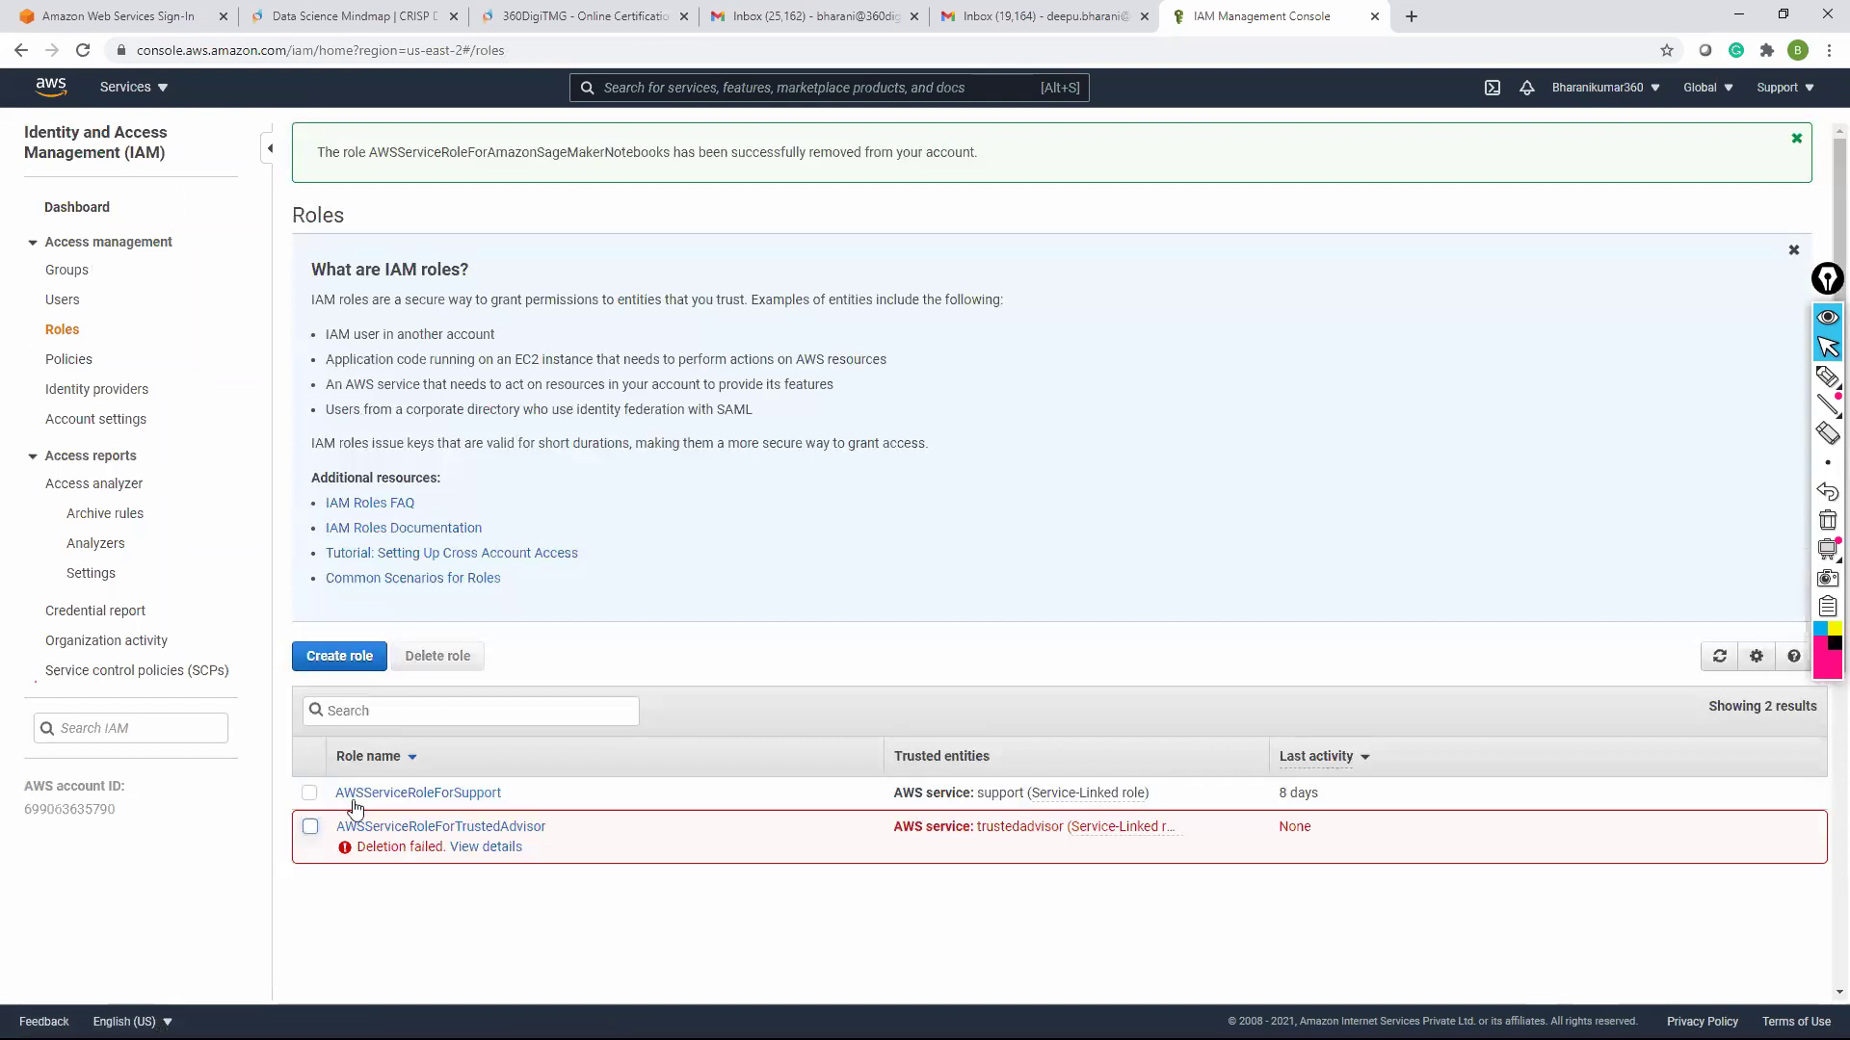
Open the customer managed policies from the refreshed IAM dashboard and delete AmazonSageMaker-ExecutionPolicy-20210130T170722
click(79, 208)
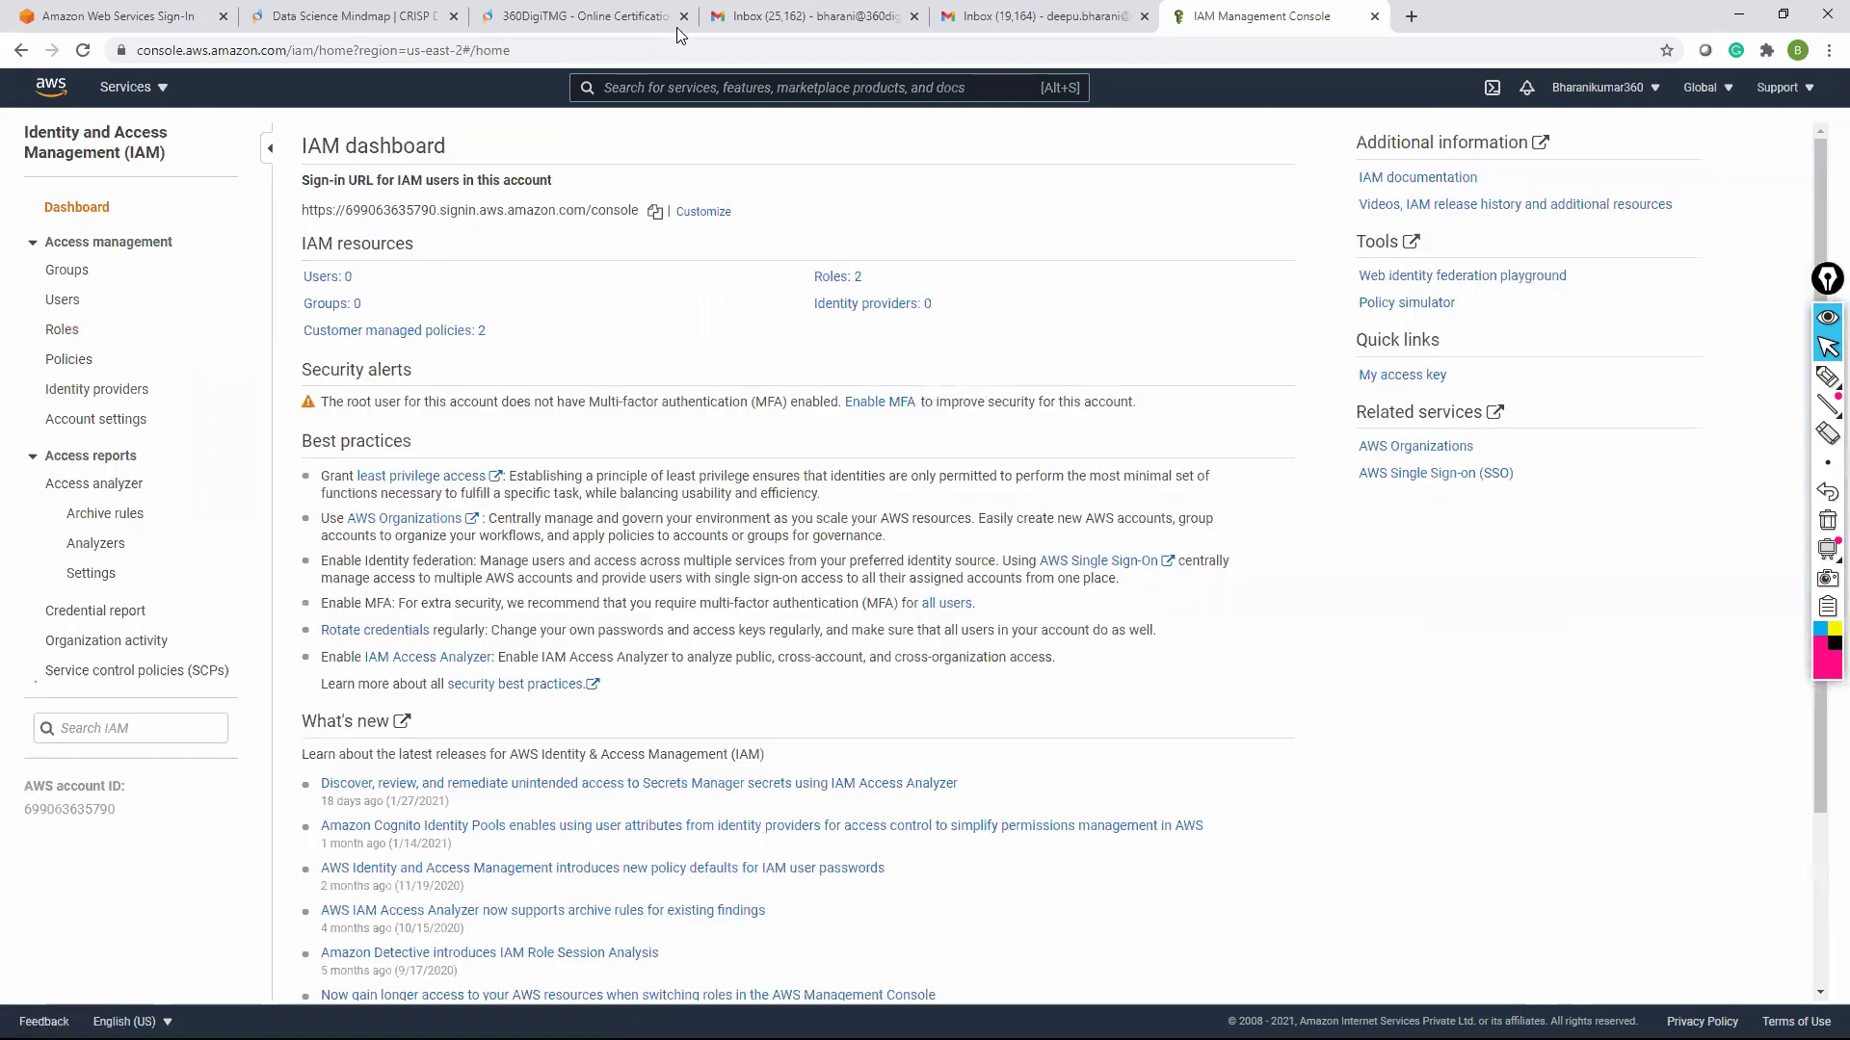
click(85, 51)
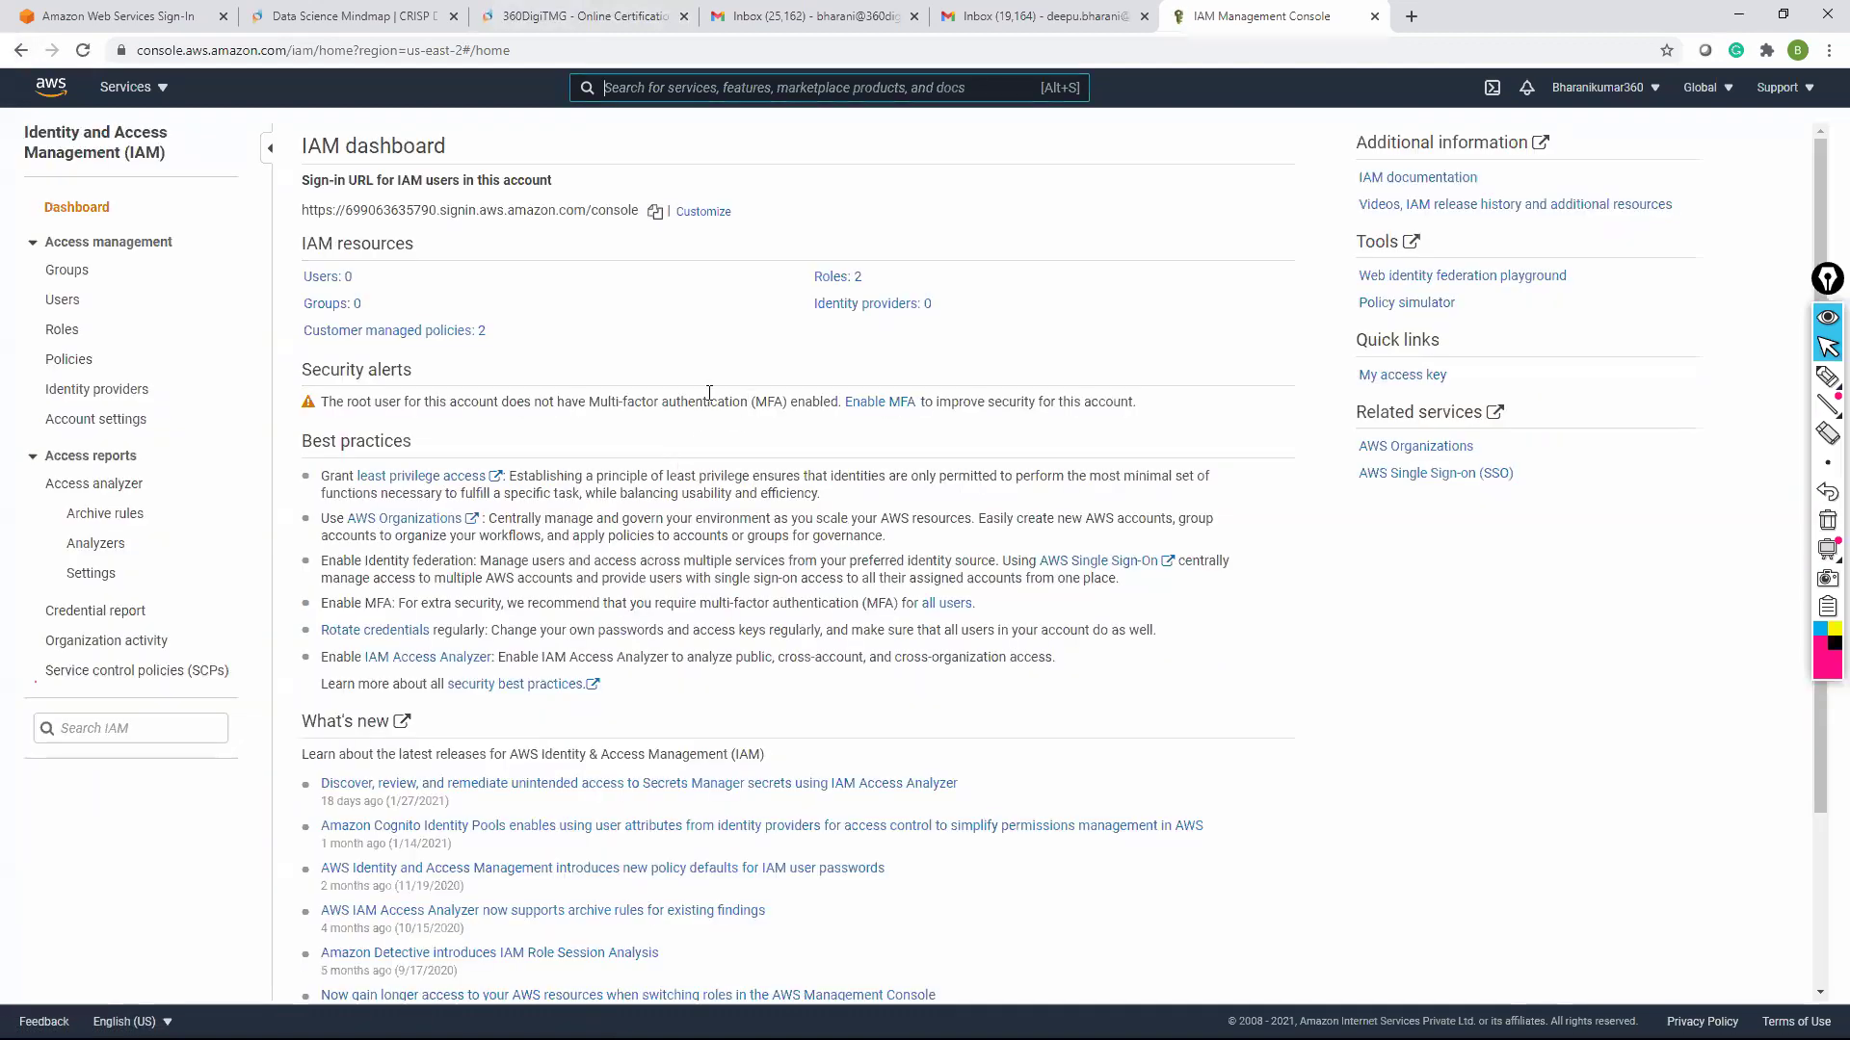
click(451, 331)
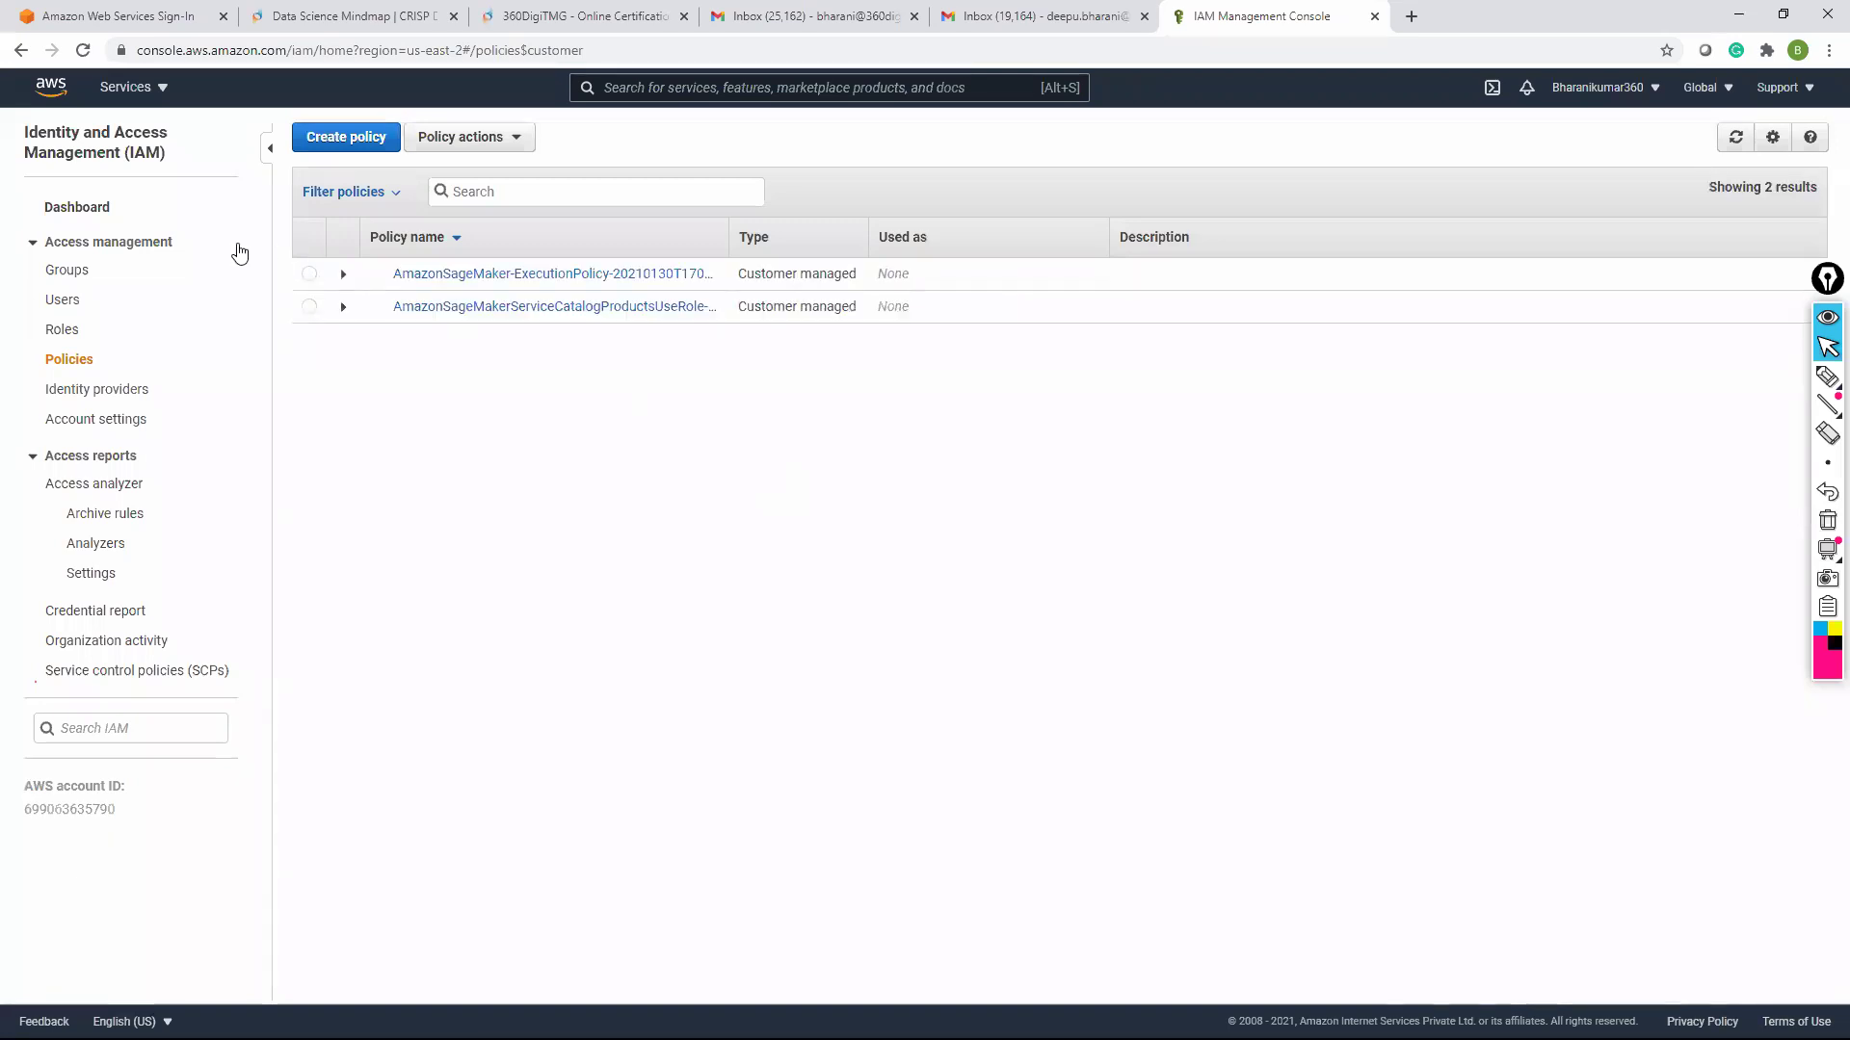
click(309, 273)
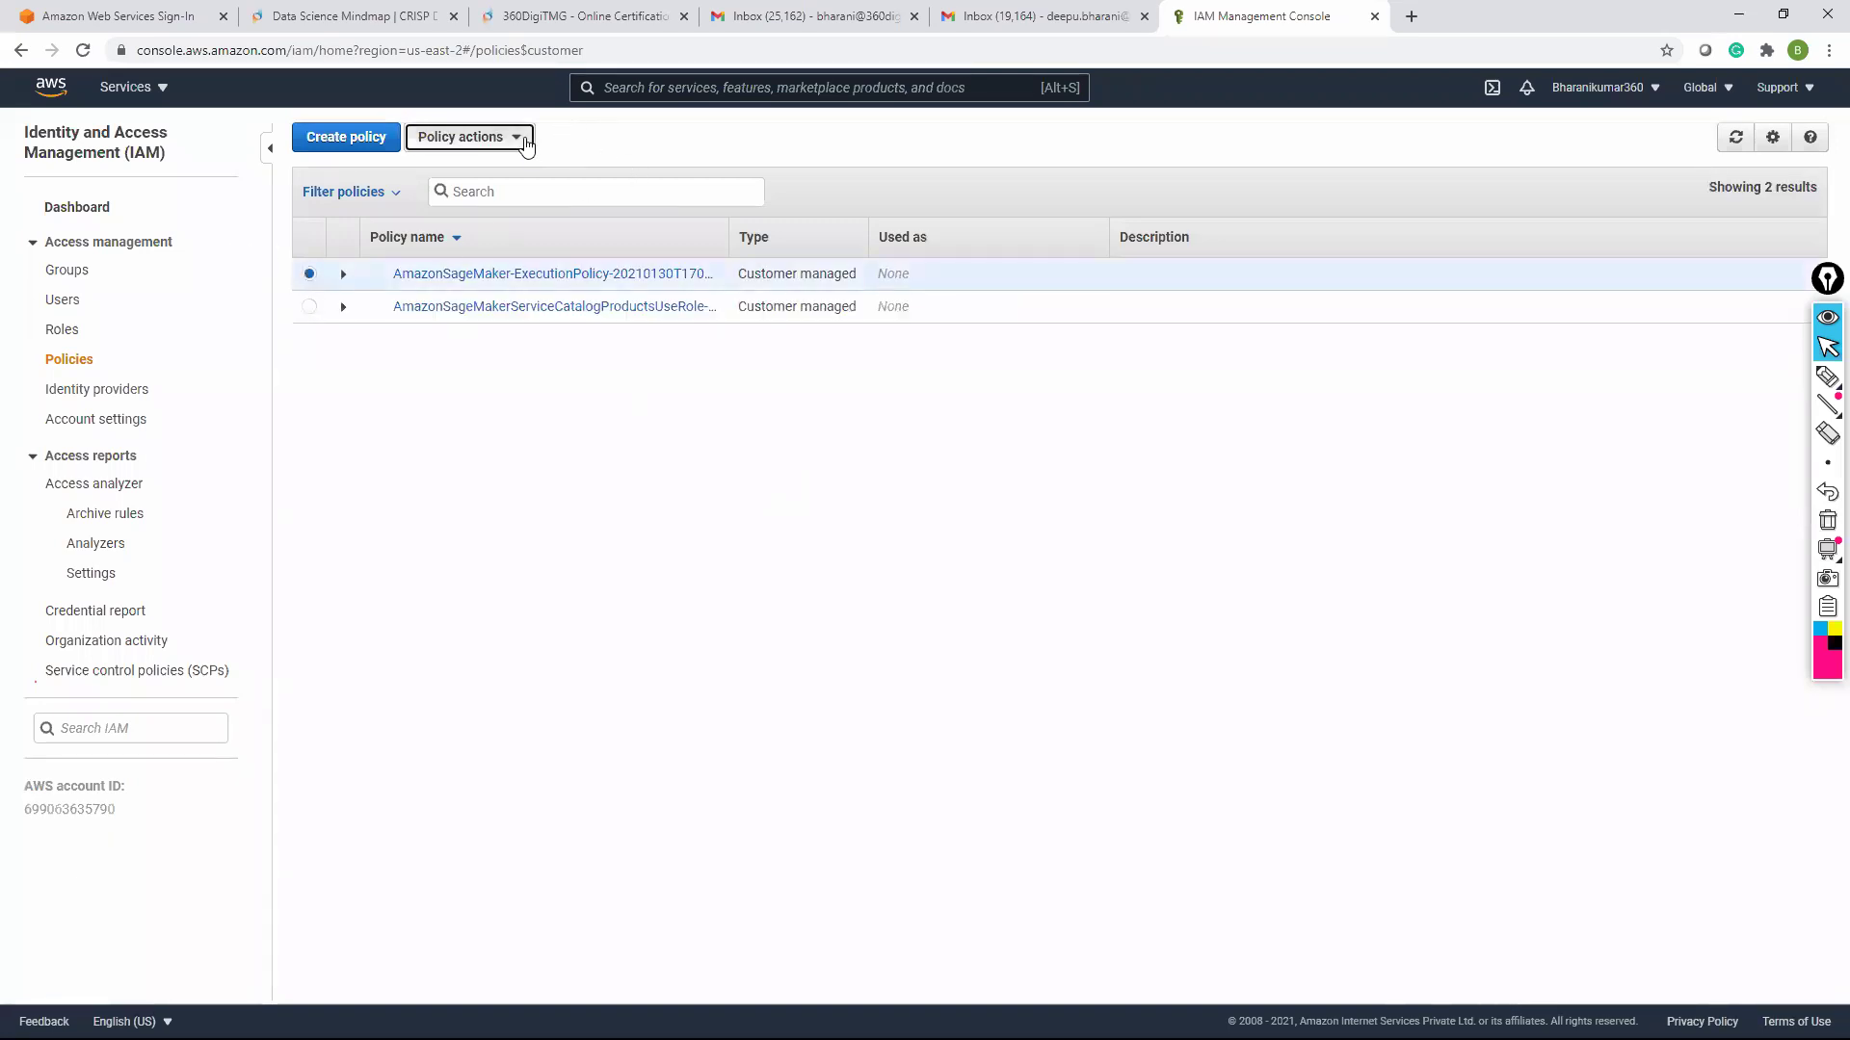
click(515, 137)
click(452, 234)
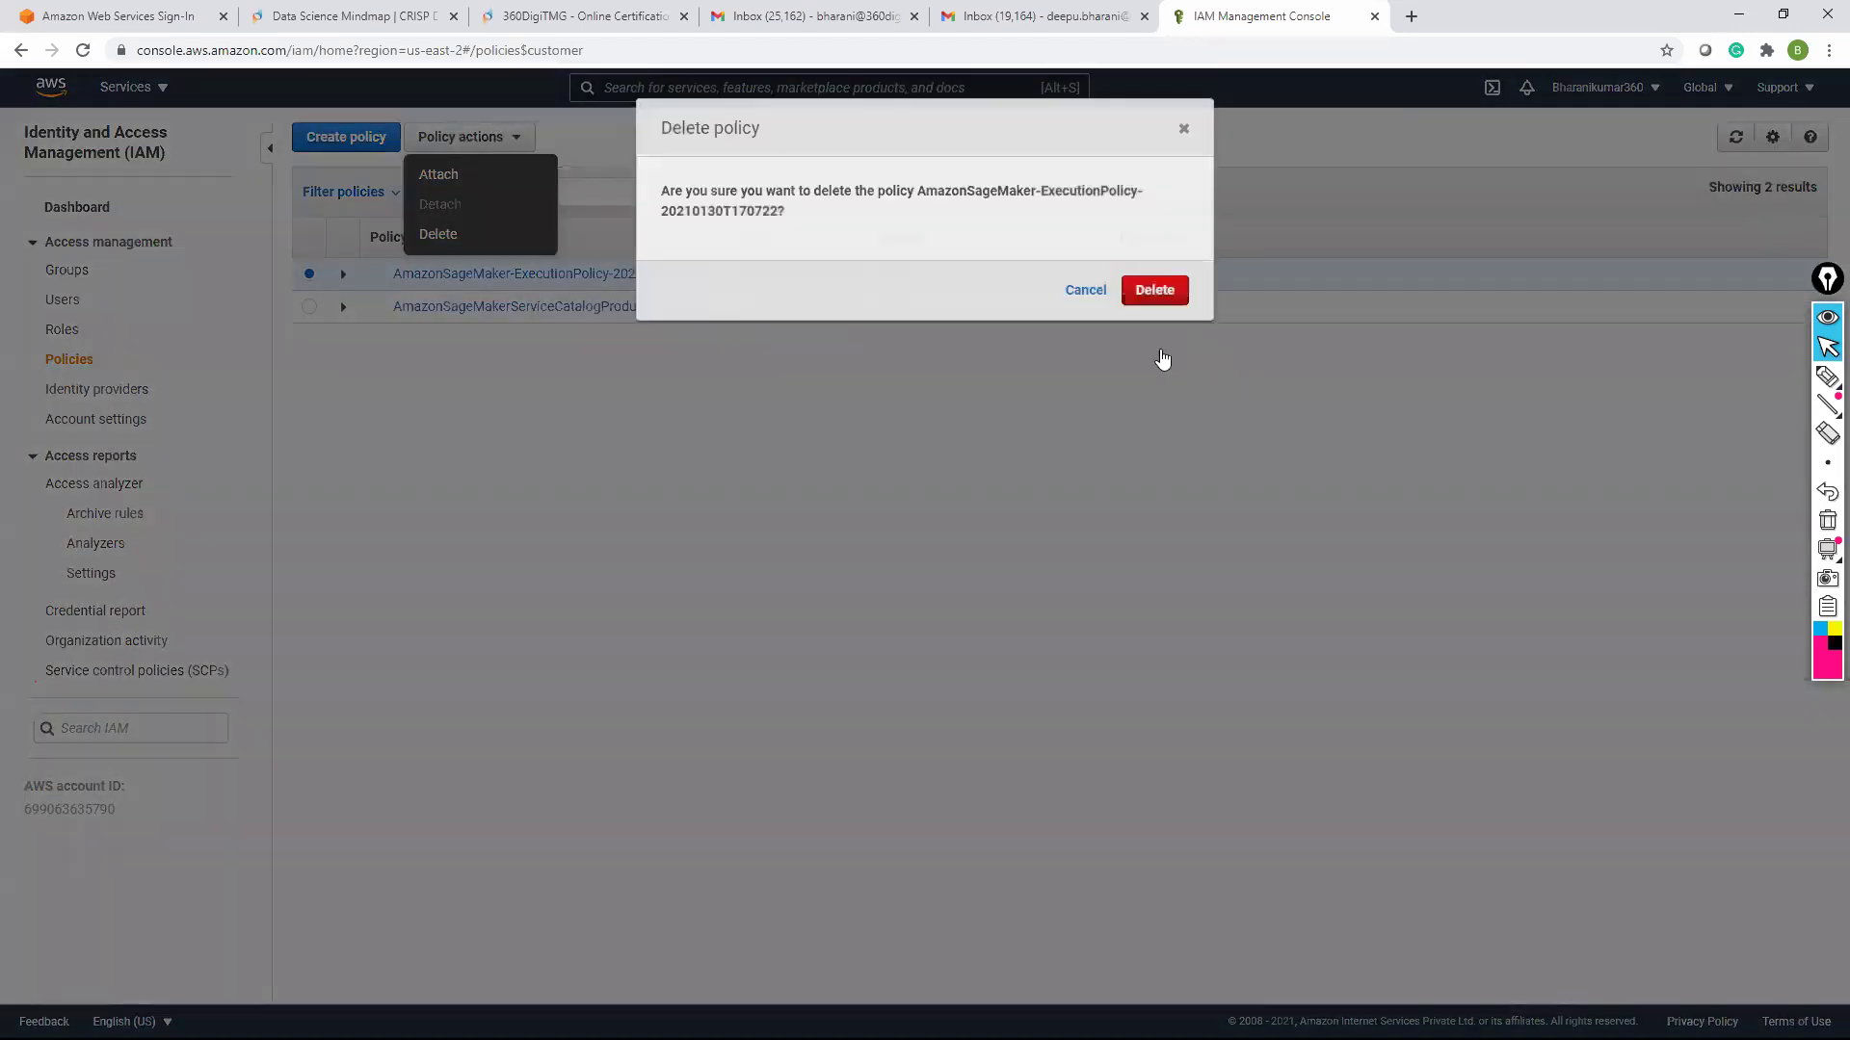
click(1156, 337)
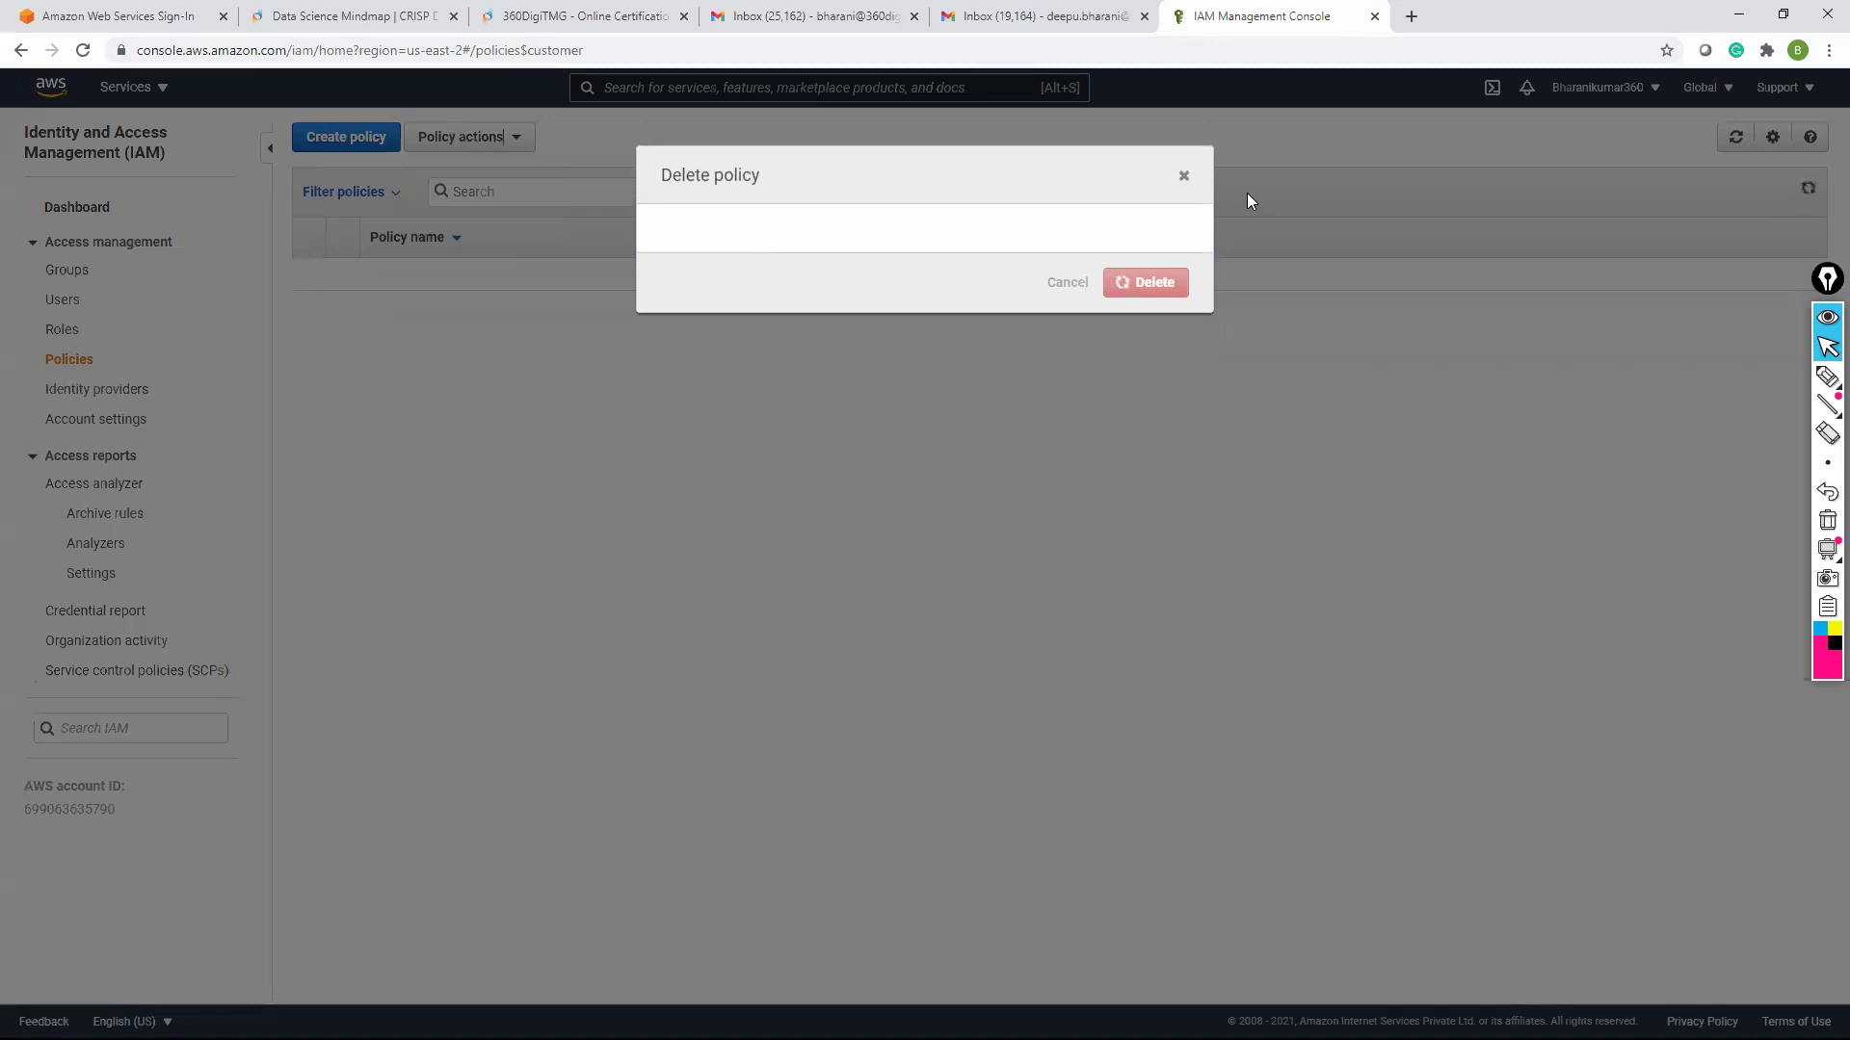
click(1184, 175)
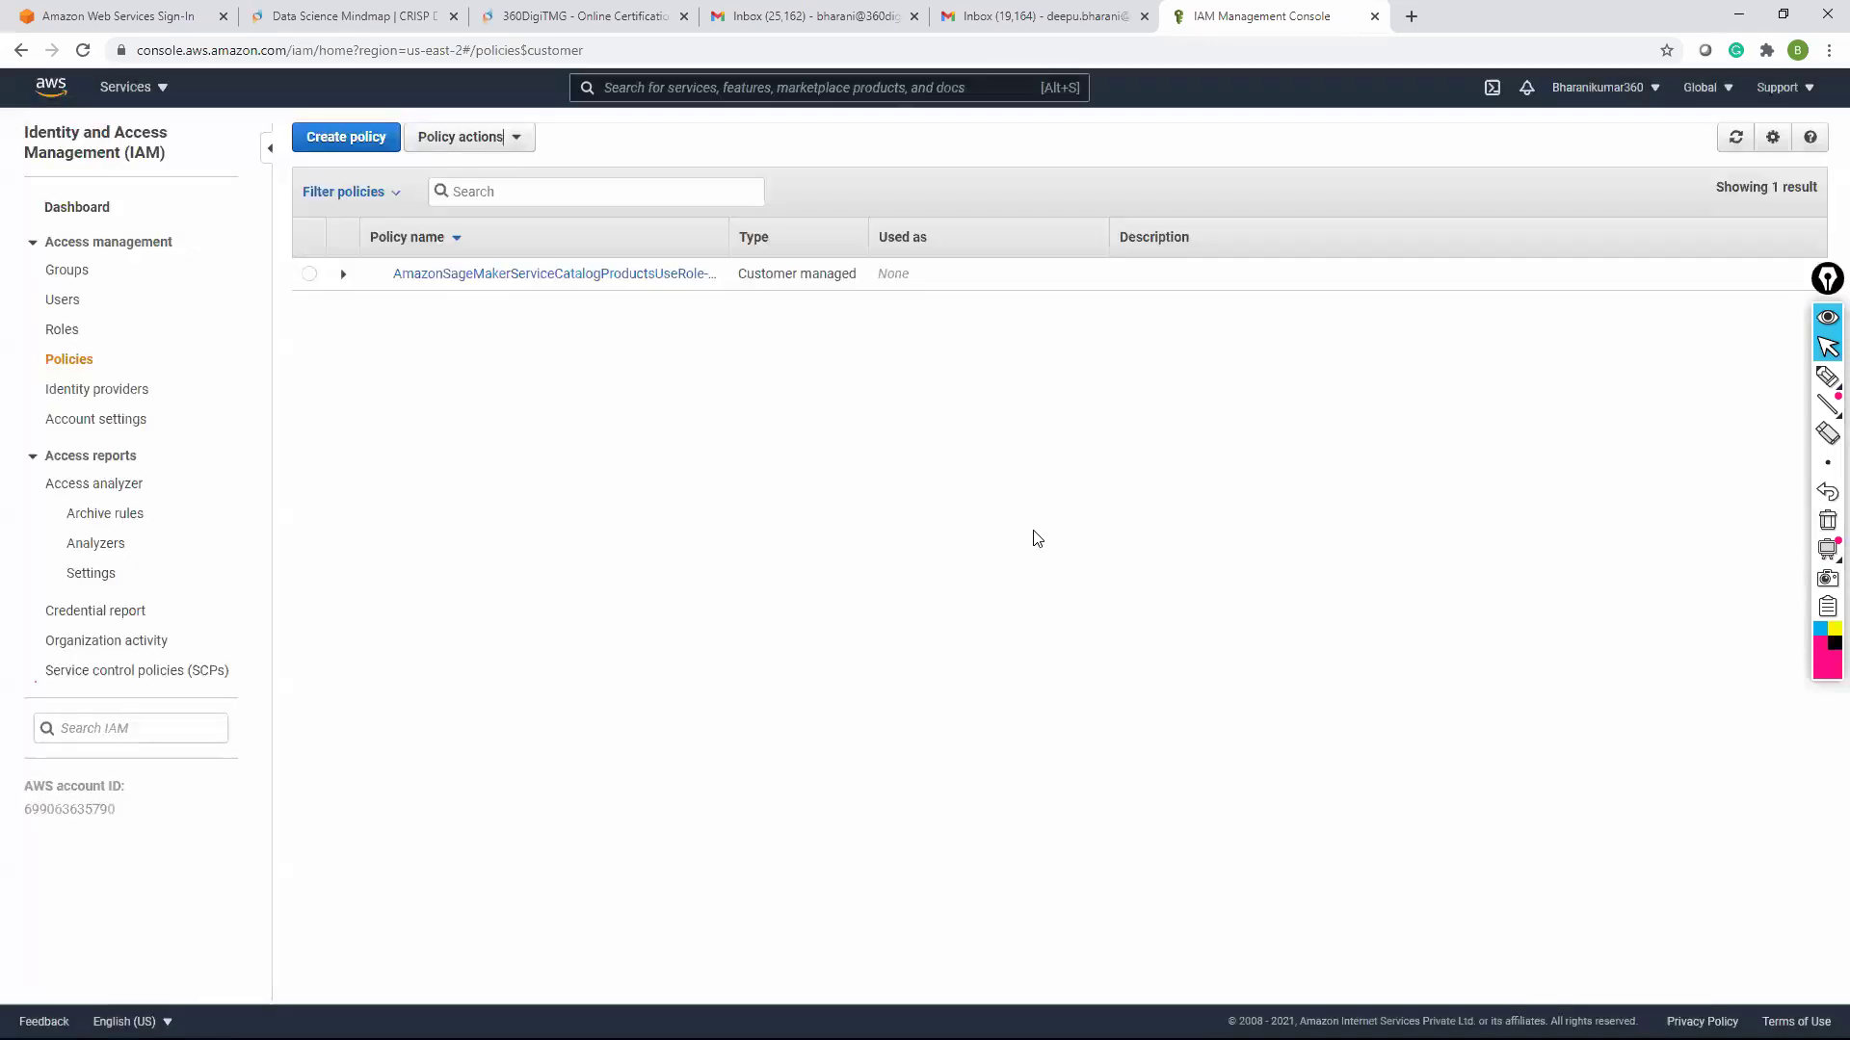
Delete the remaining customer managed policy for AmazonSageMakerServiceCatalogProductsUseRole
click(309, 275)
click(487, 143)
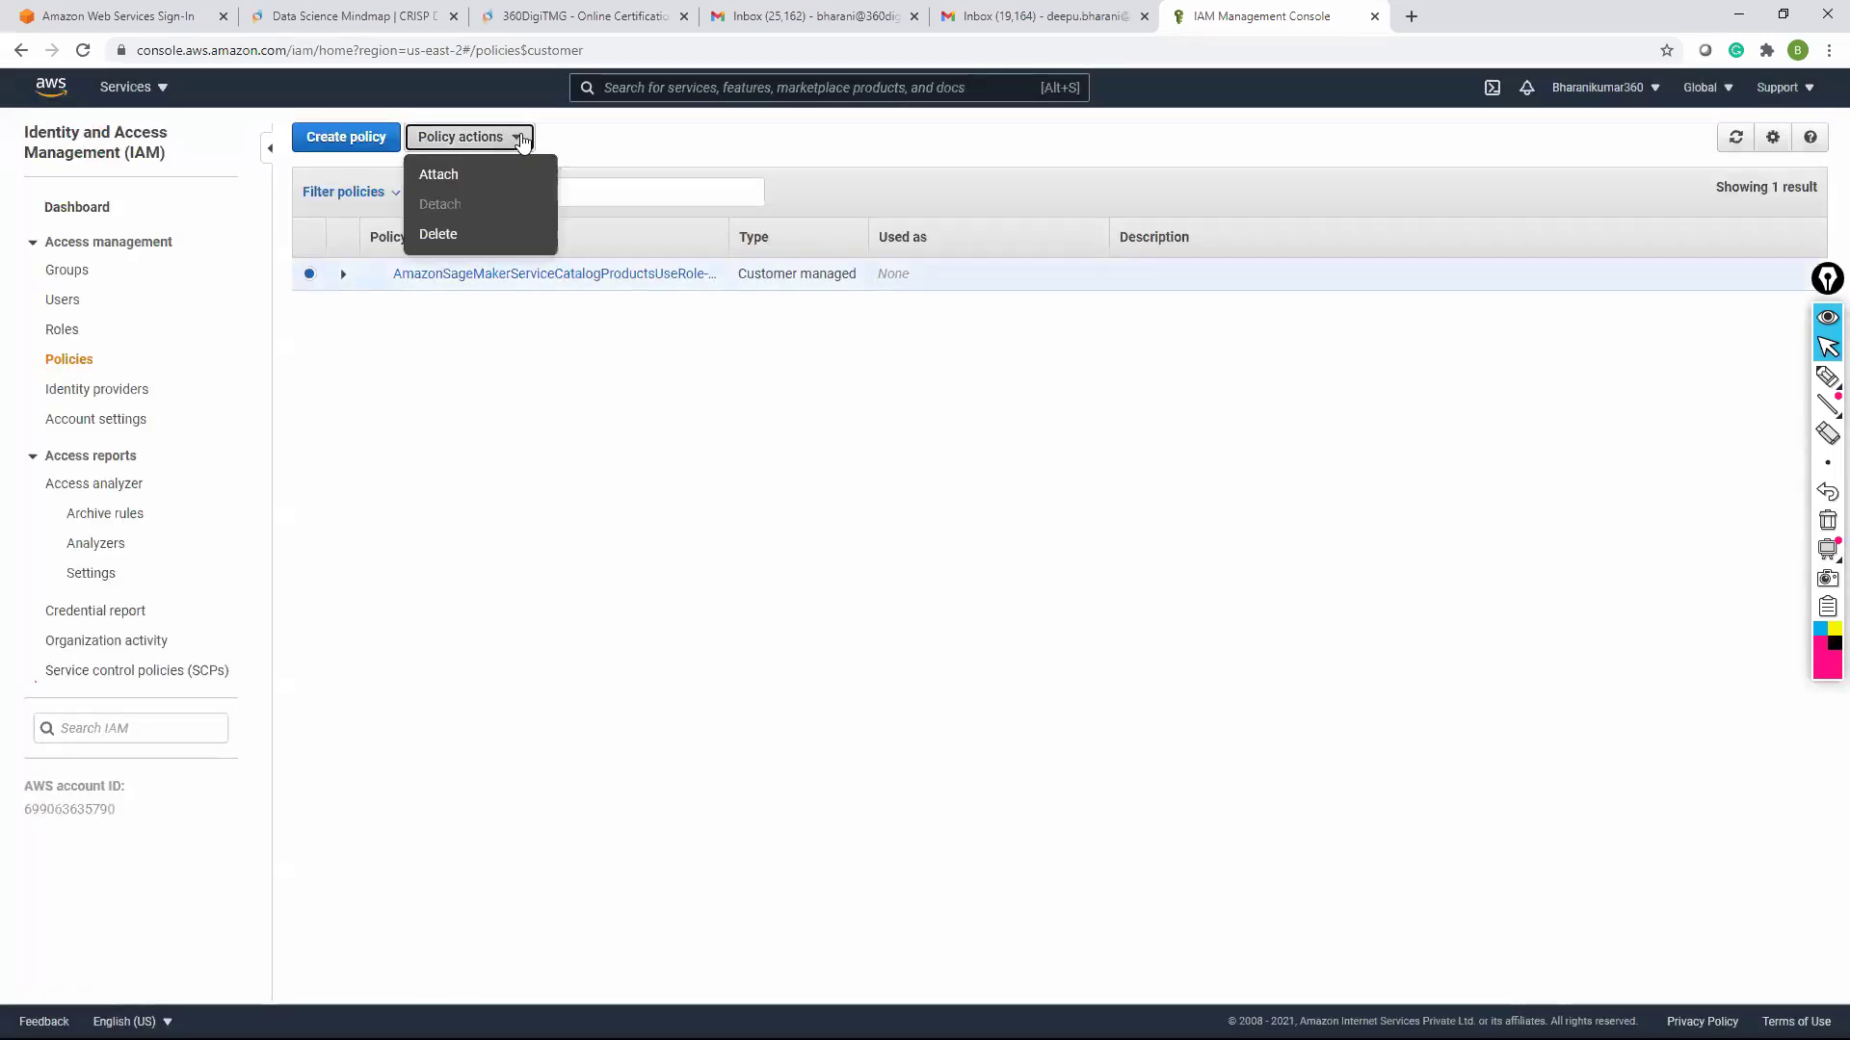
click(485, 233)
click(1146, 337)
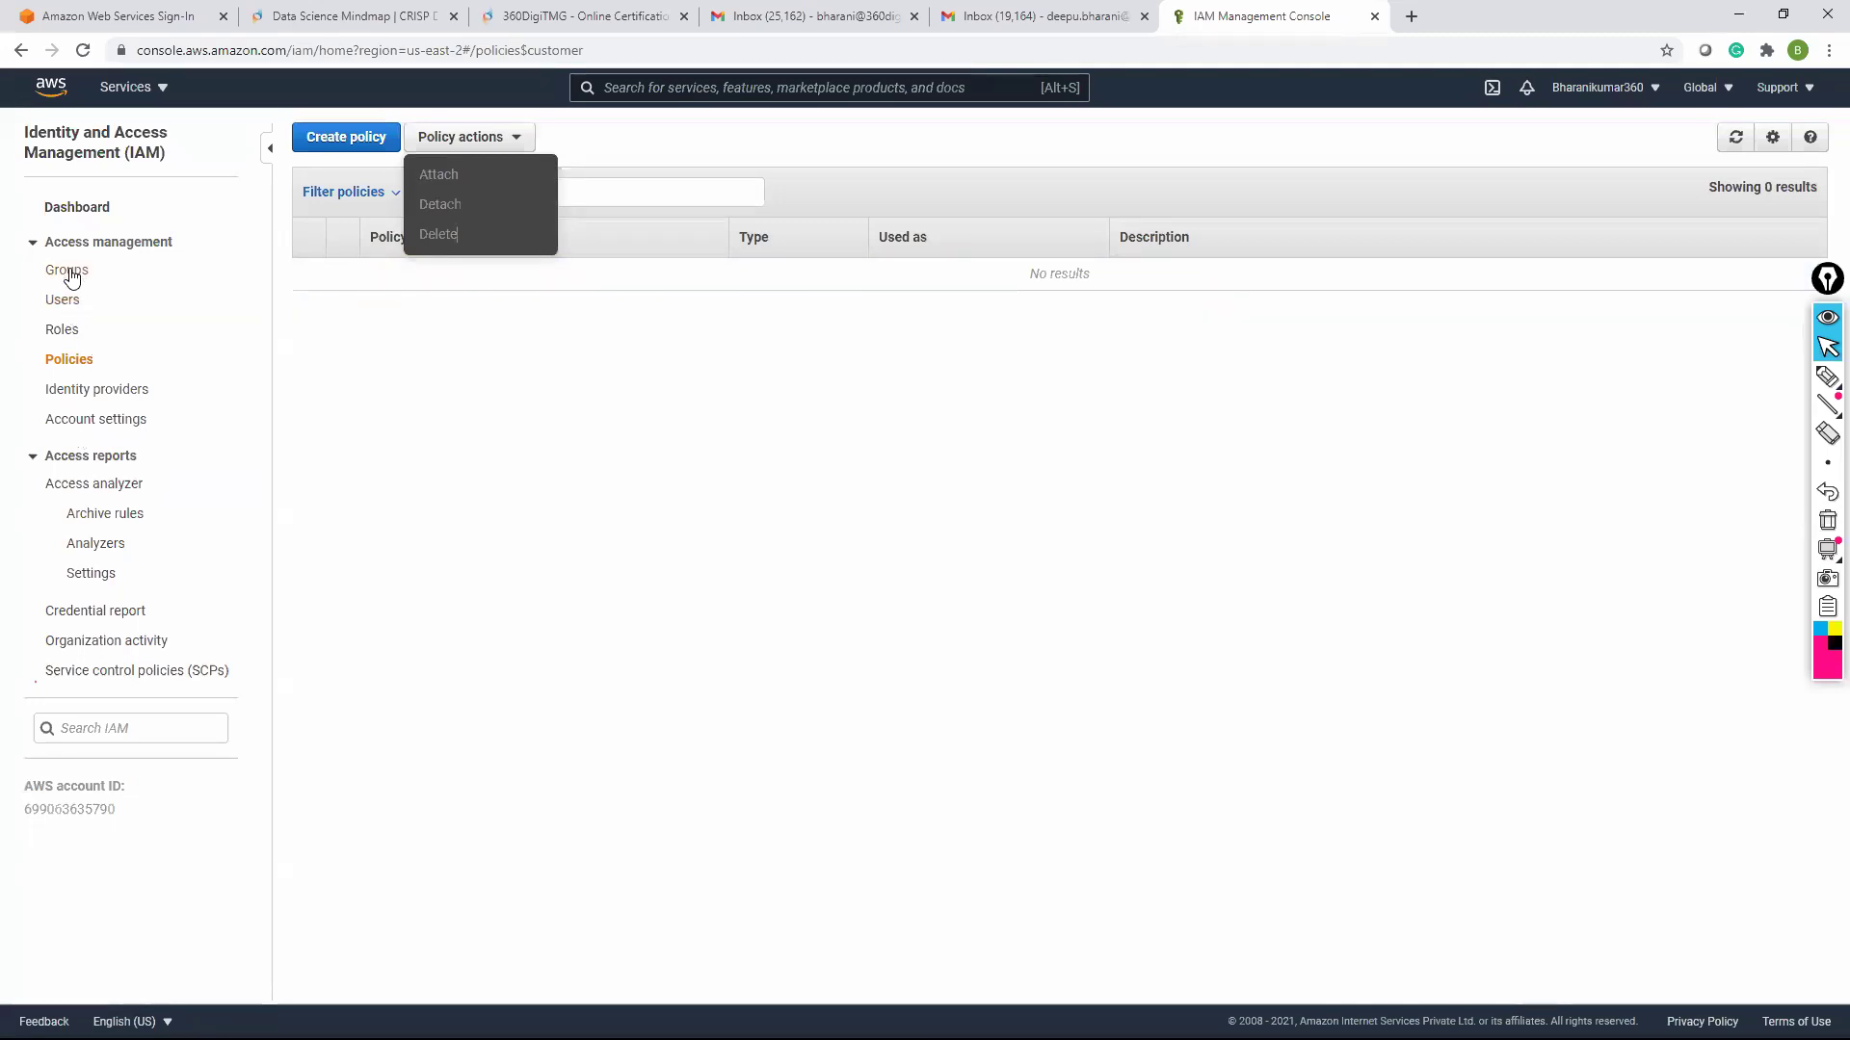
Try again to delete AWSServiceRoleForTrustedAdvisor from the roles list, reload the list, and check the IAM dashboard's resource summary
click(83, 216)
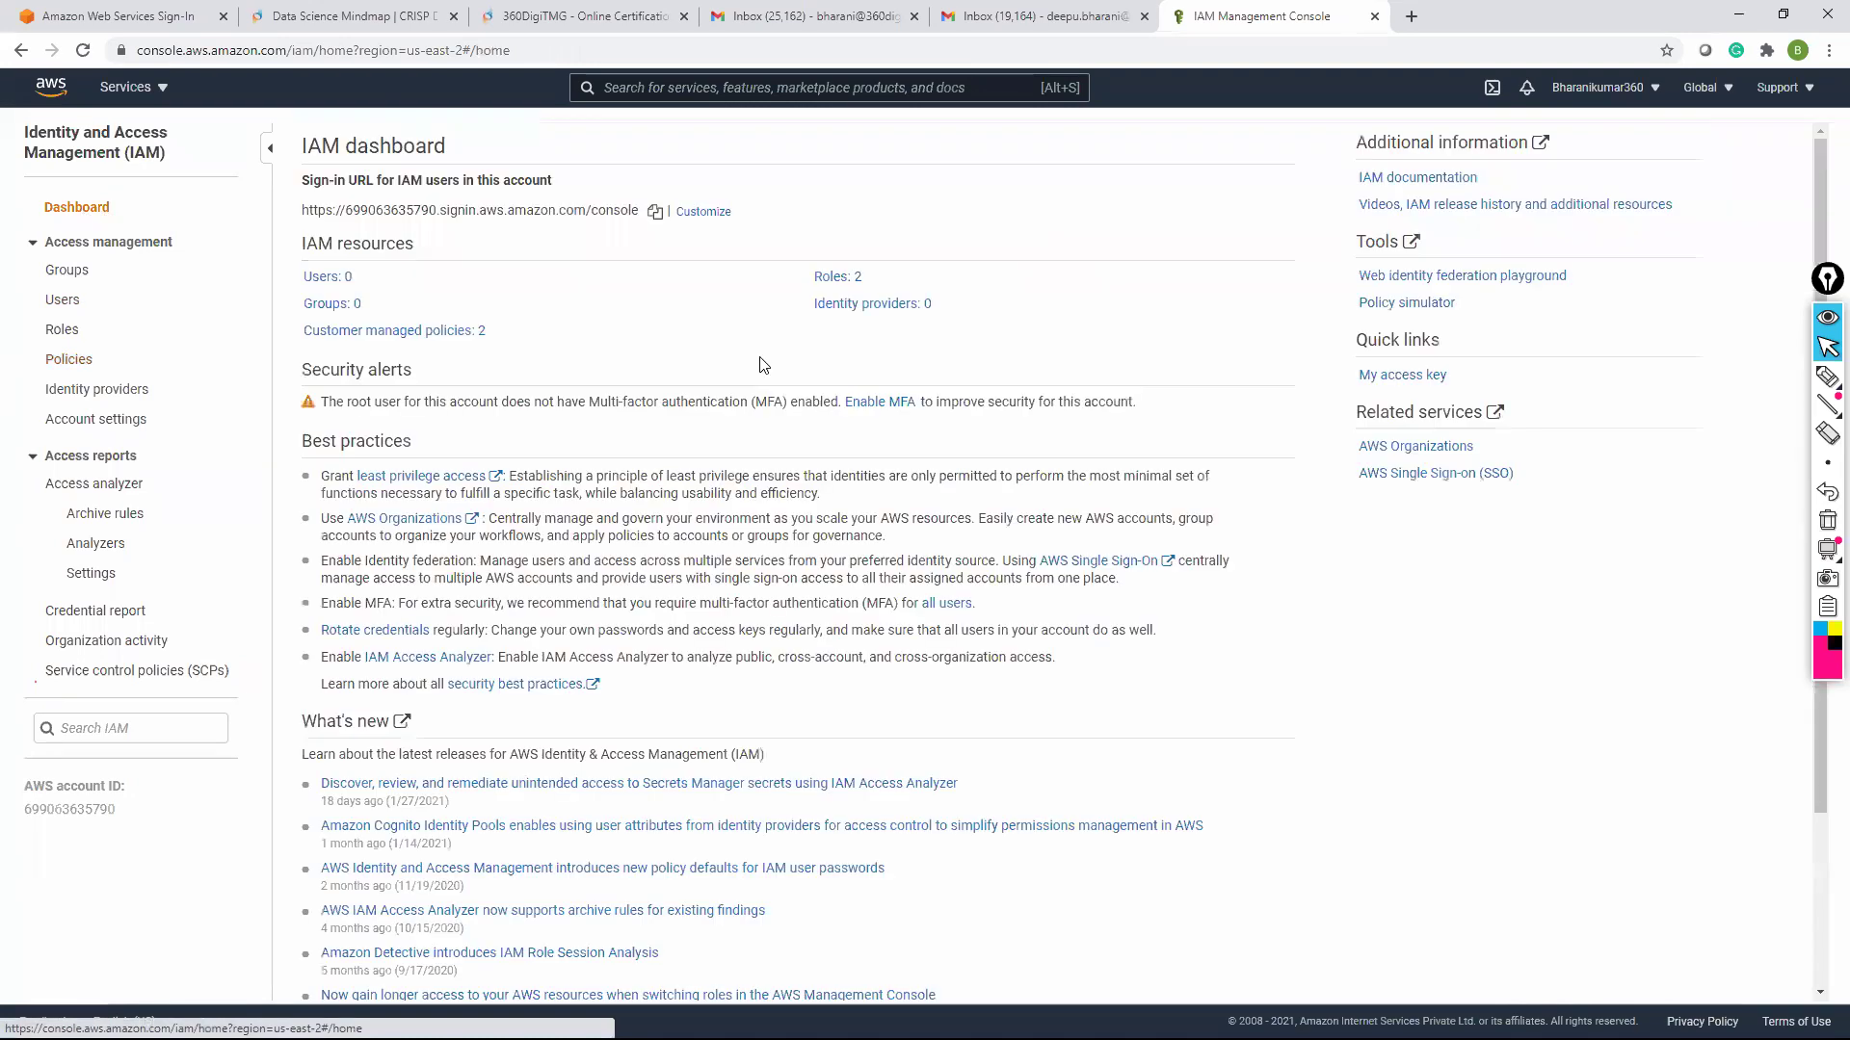
click(827, 281)
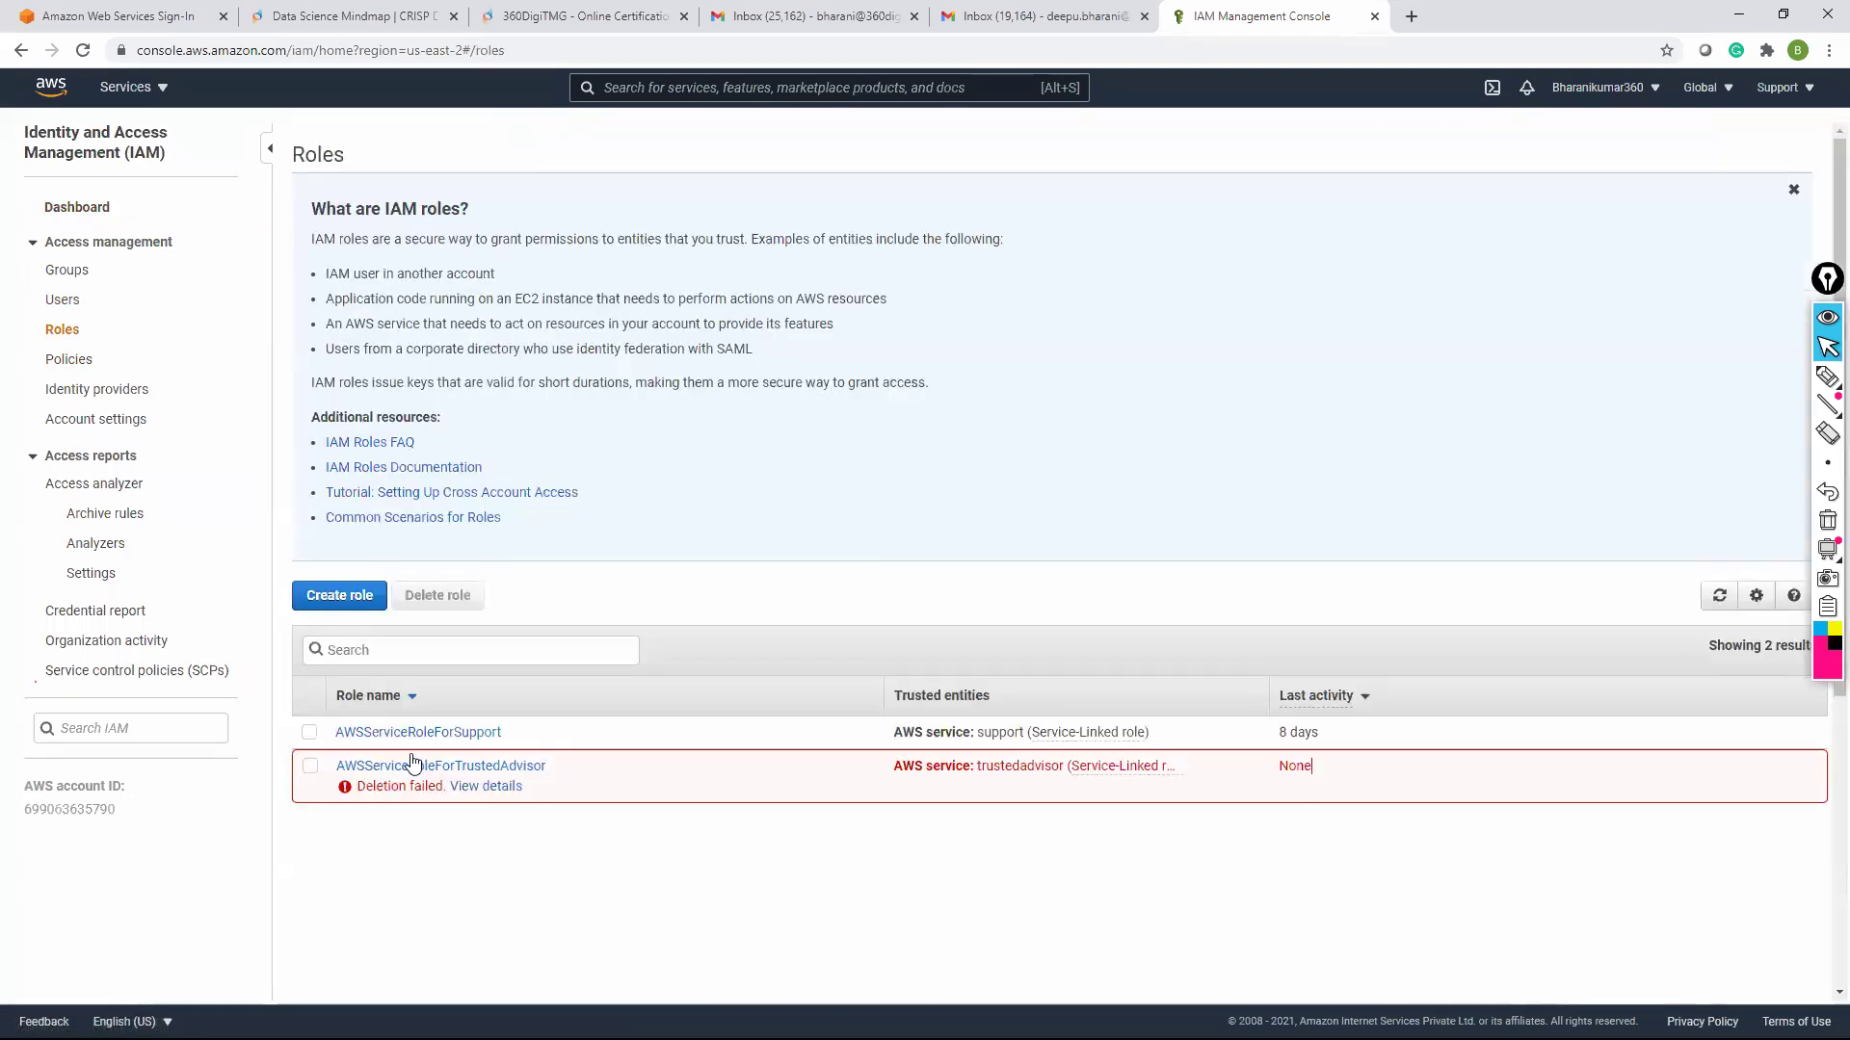
click(309, 766)
click(455, 599)
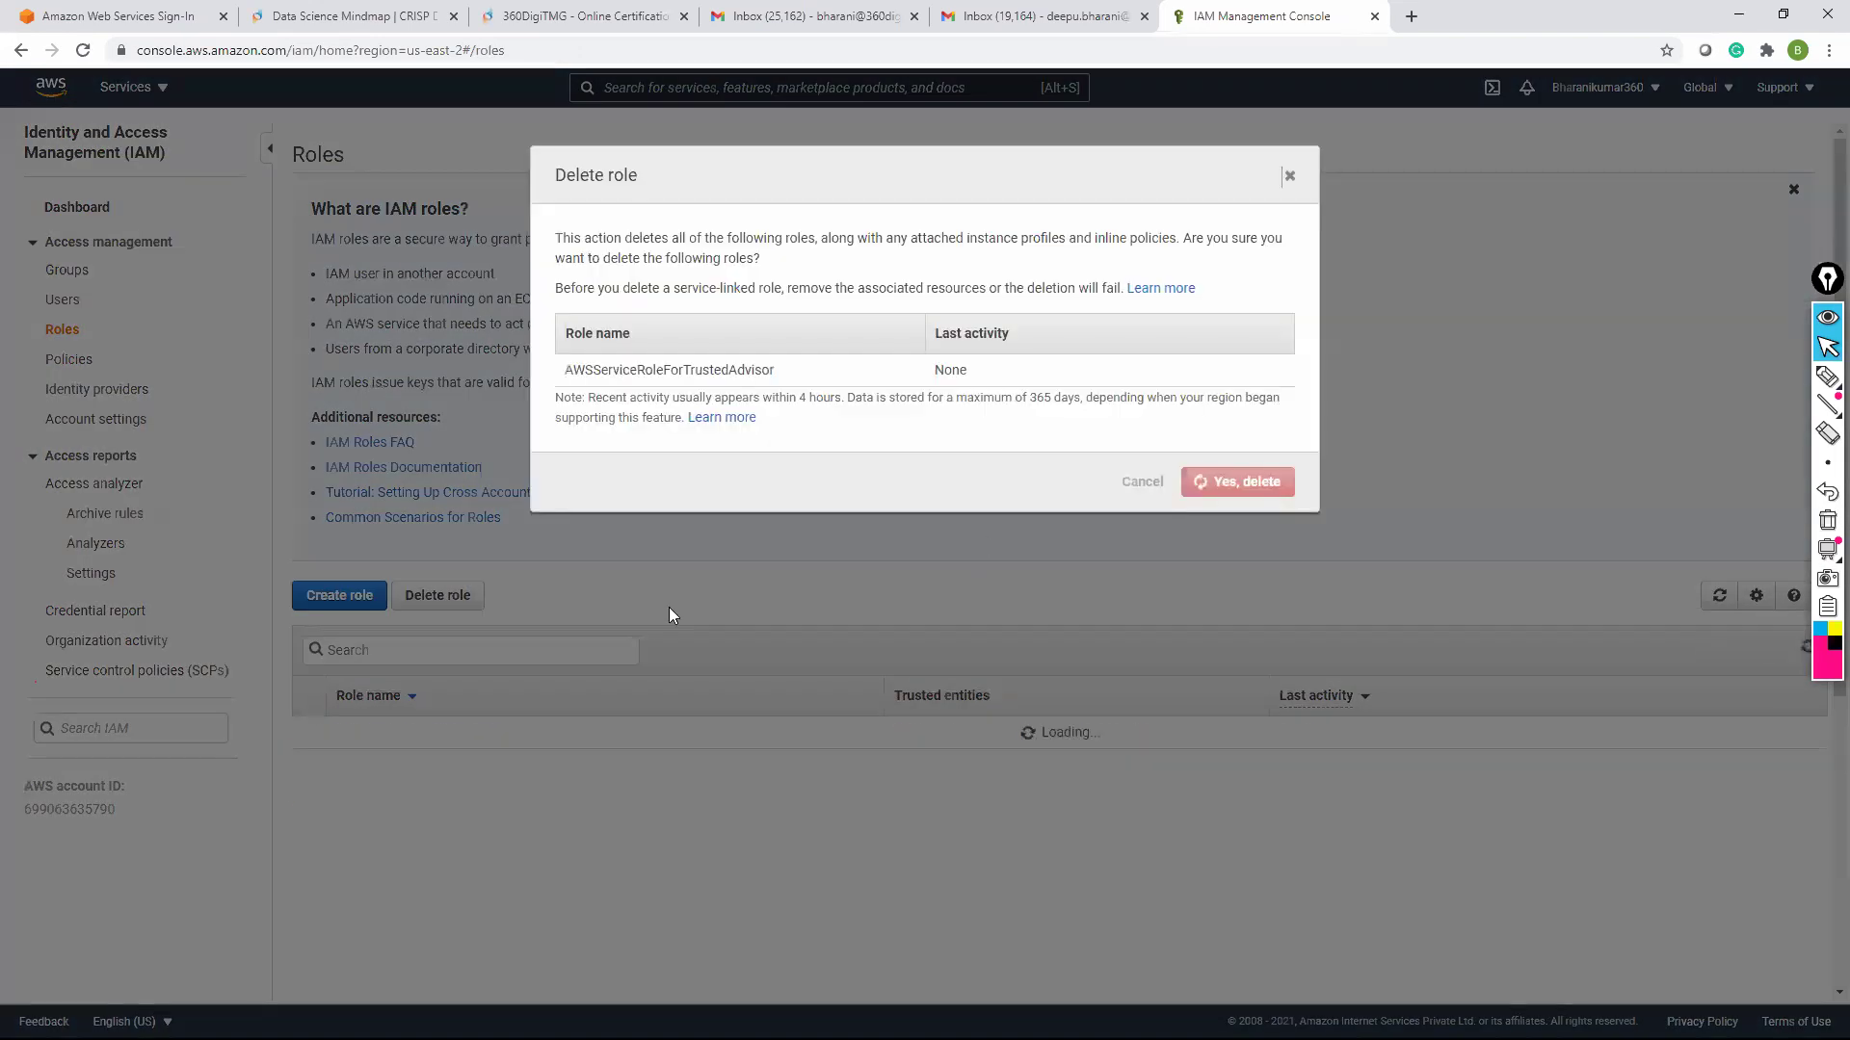
click(1206, 482)
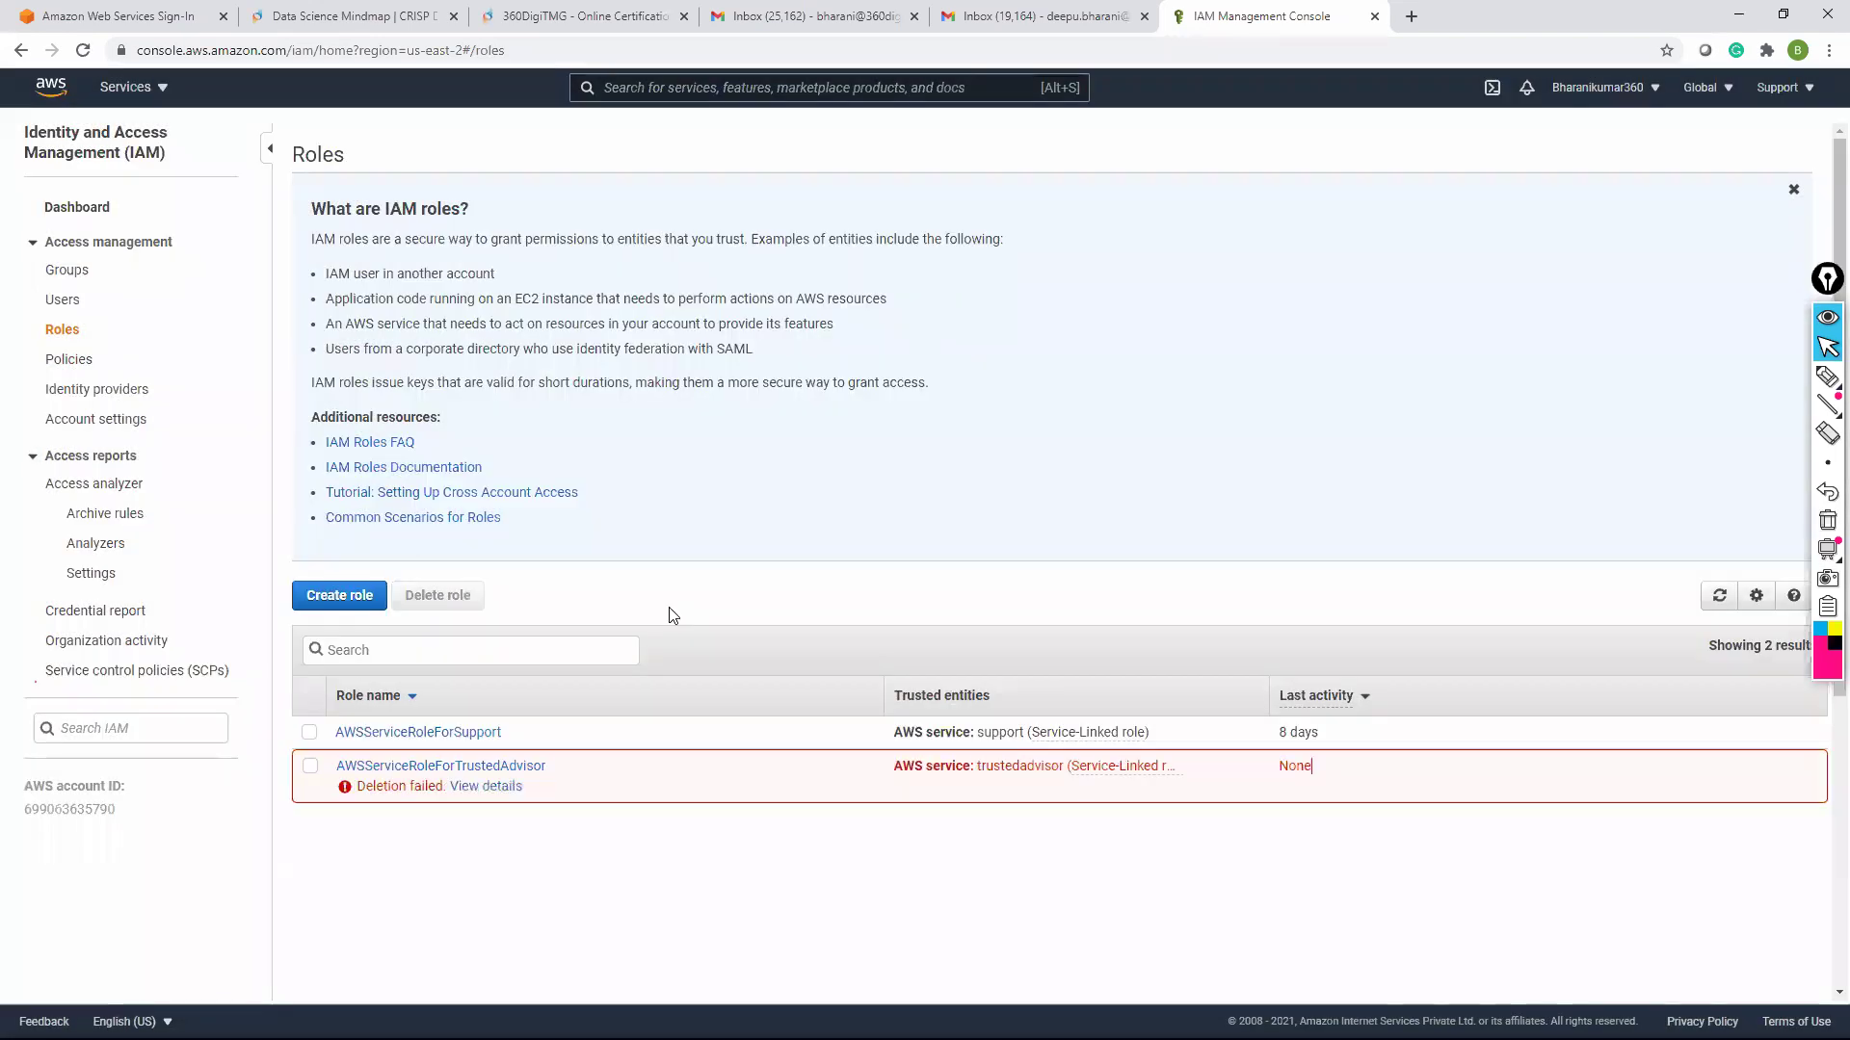
click(309, 732)
click(309, 732)
click(83, 50)
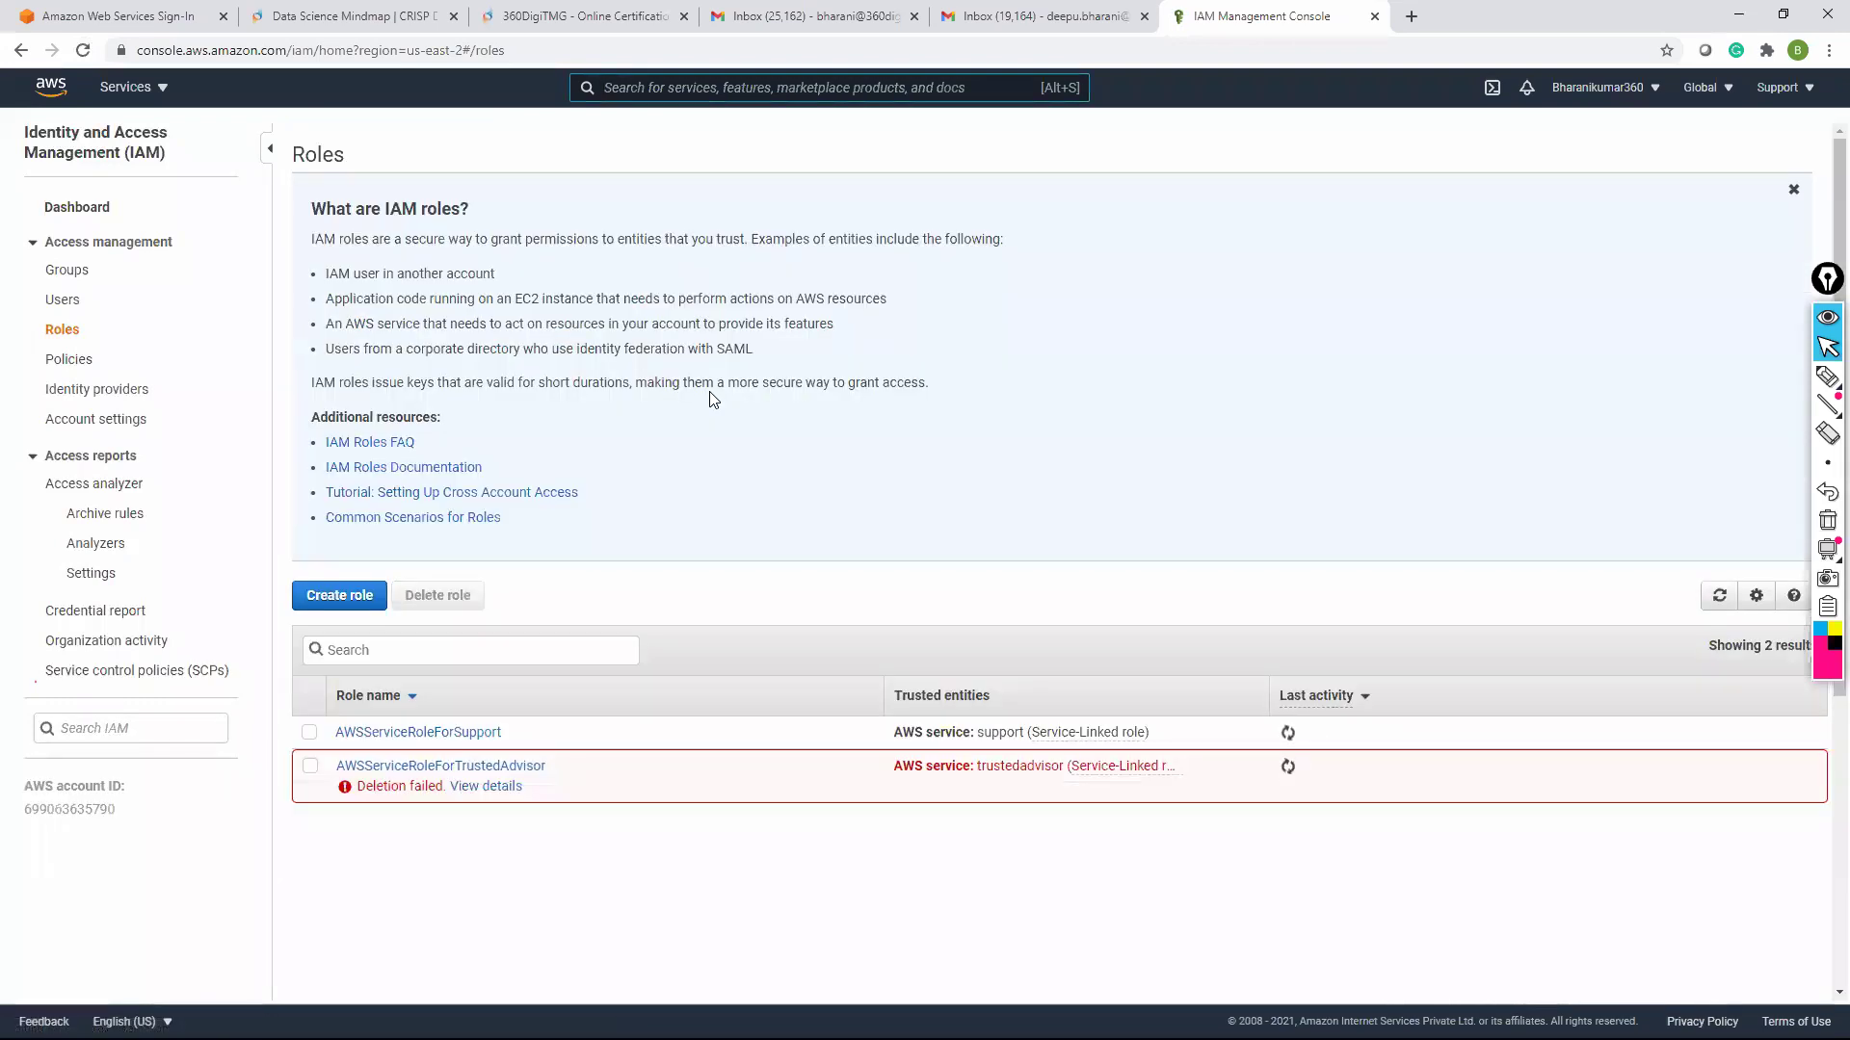
click(96, 209)
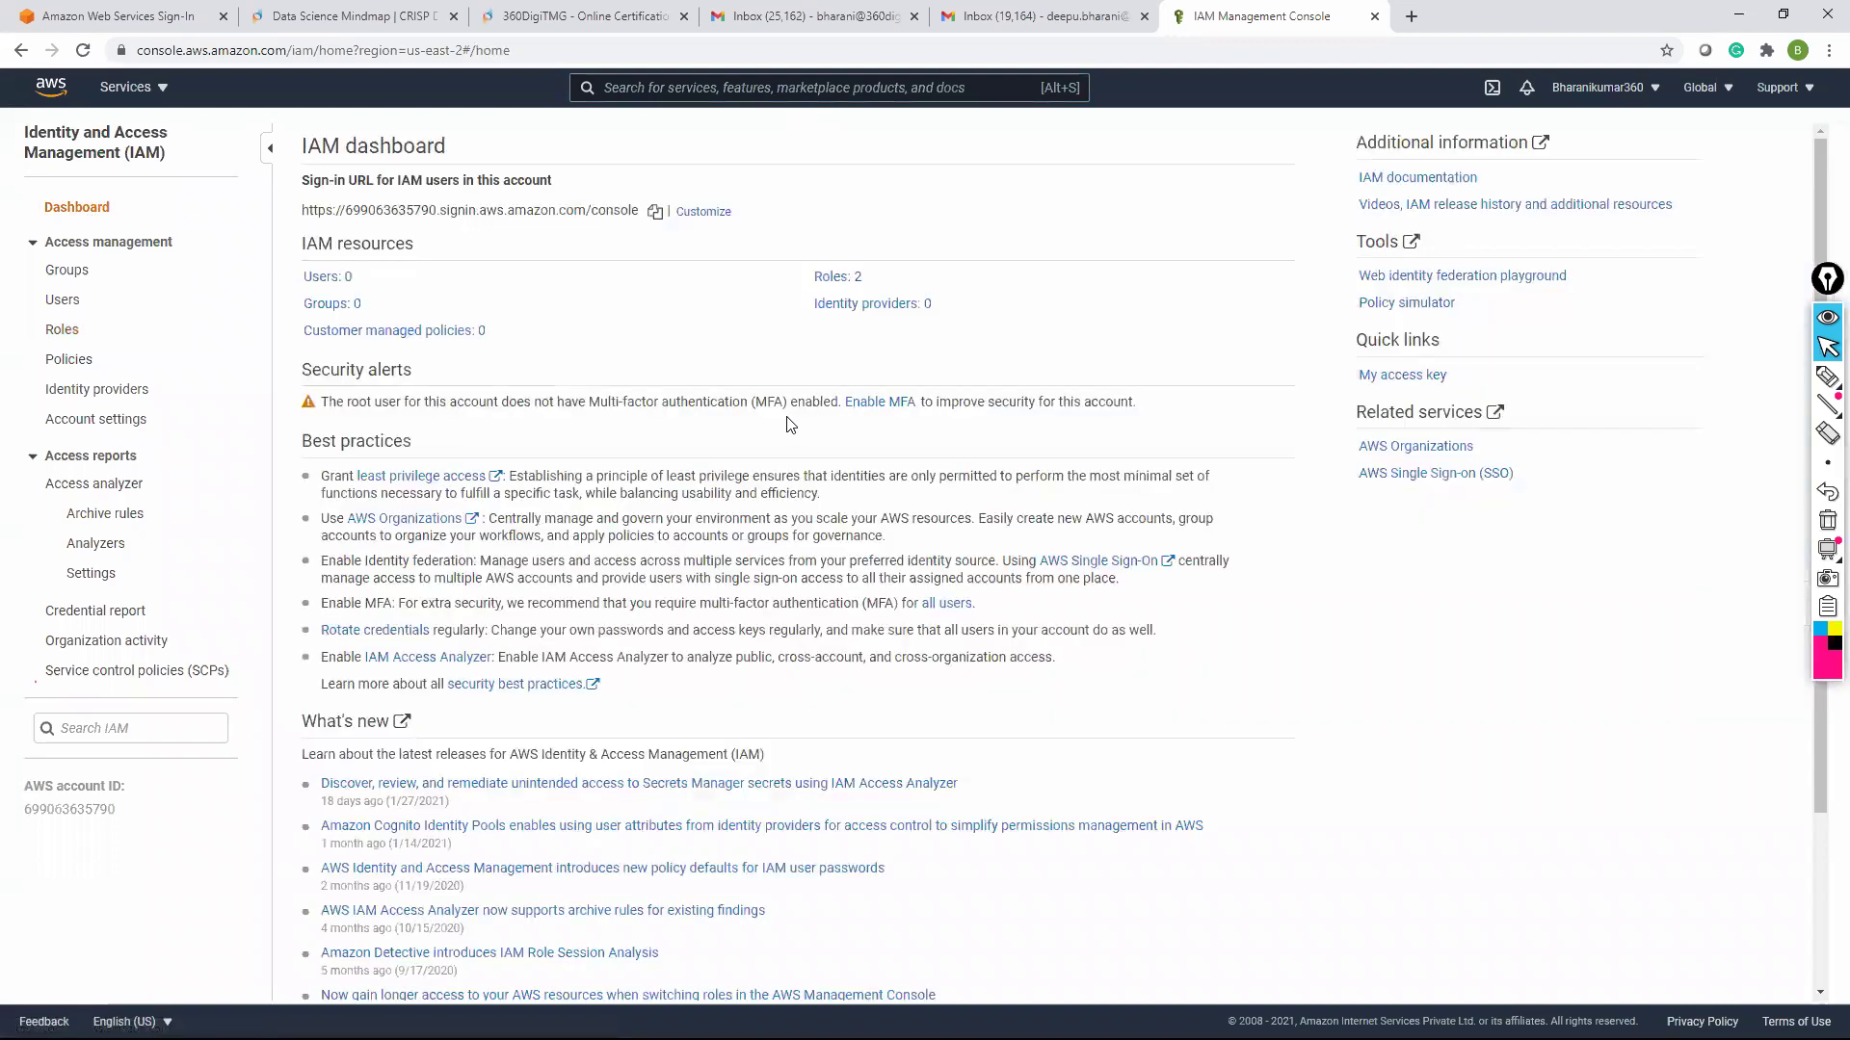
Open the SageMaker Studio quick start setup and create a new execution role with access to any S3 bucket
click(162, 90)
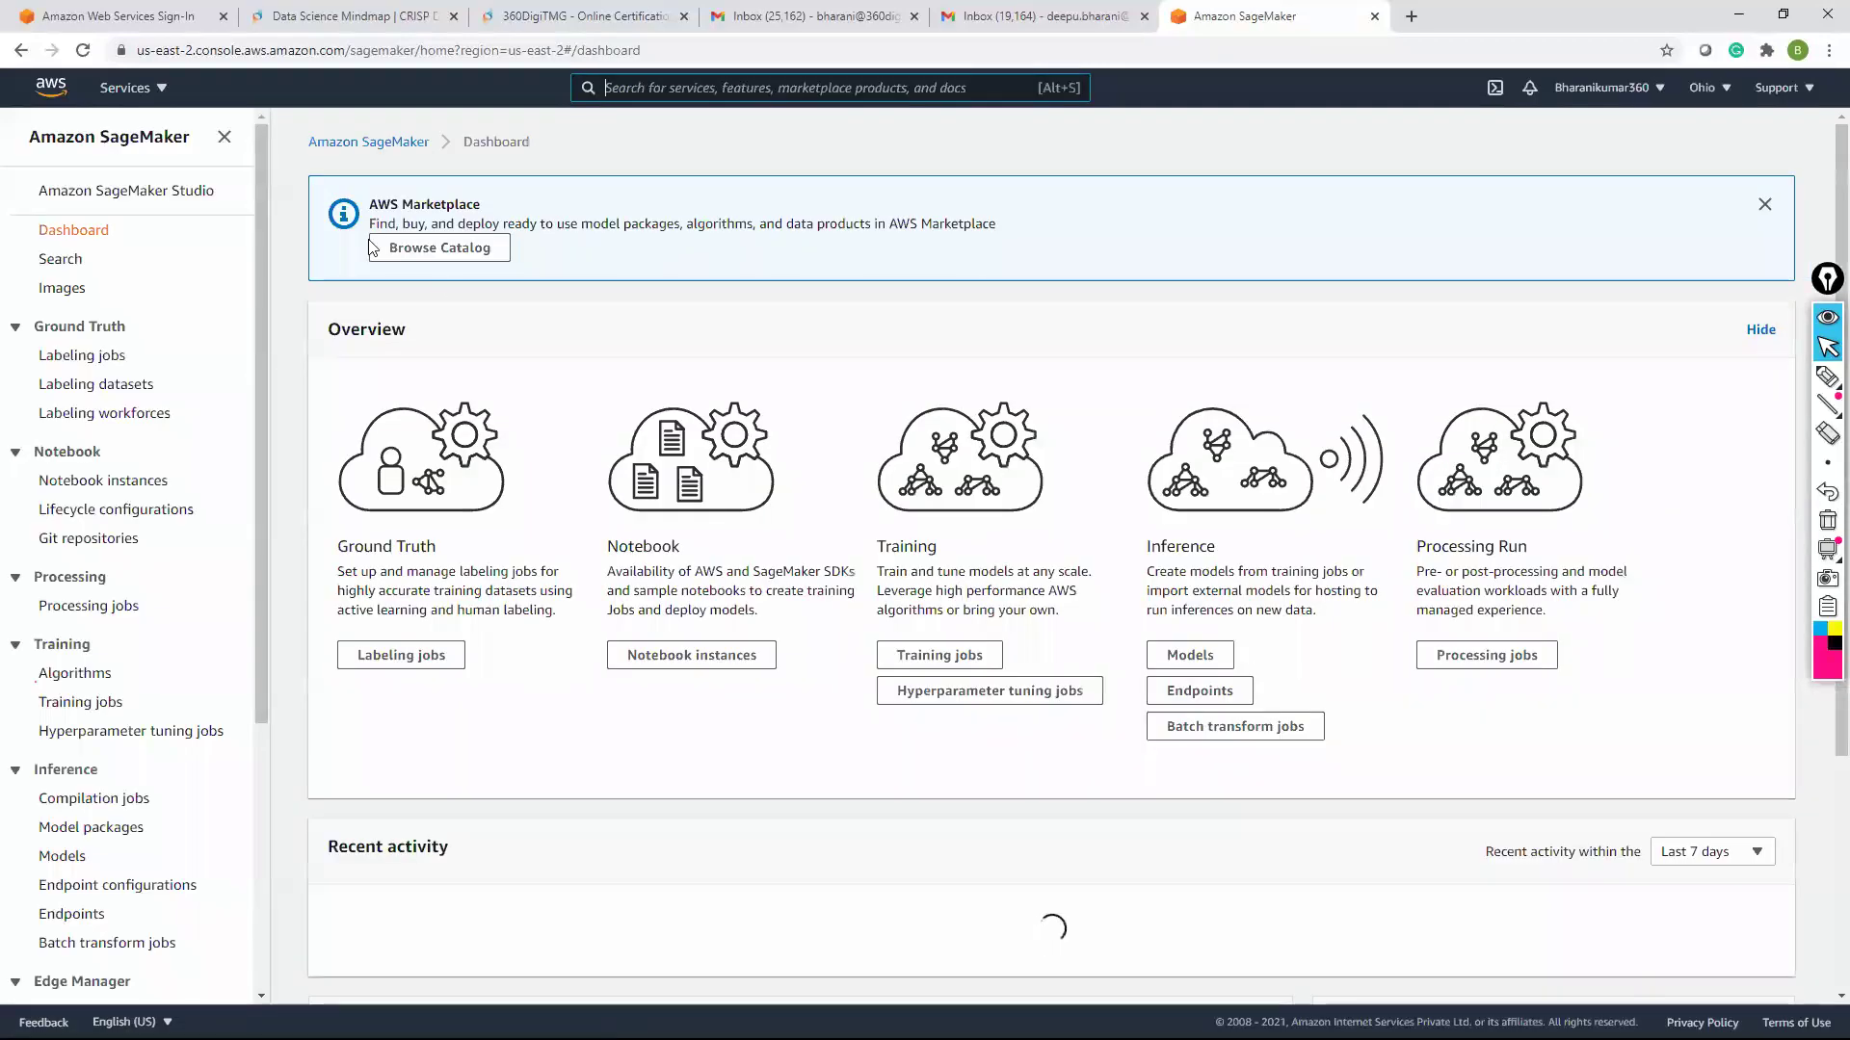
click(125, 191)
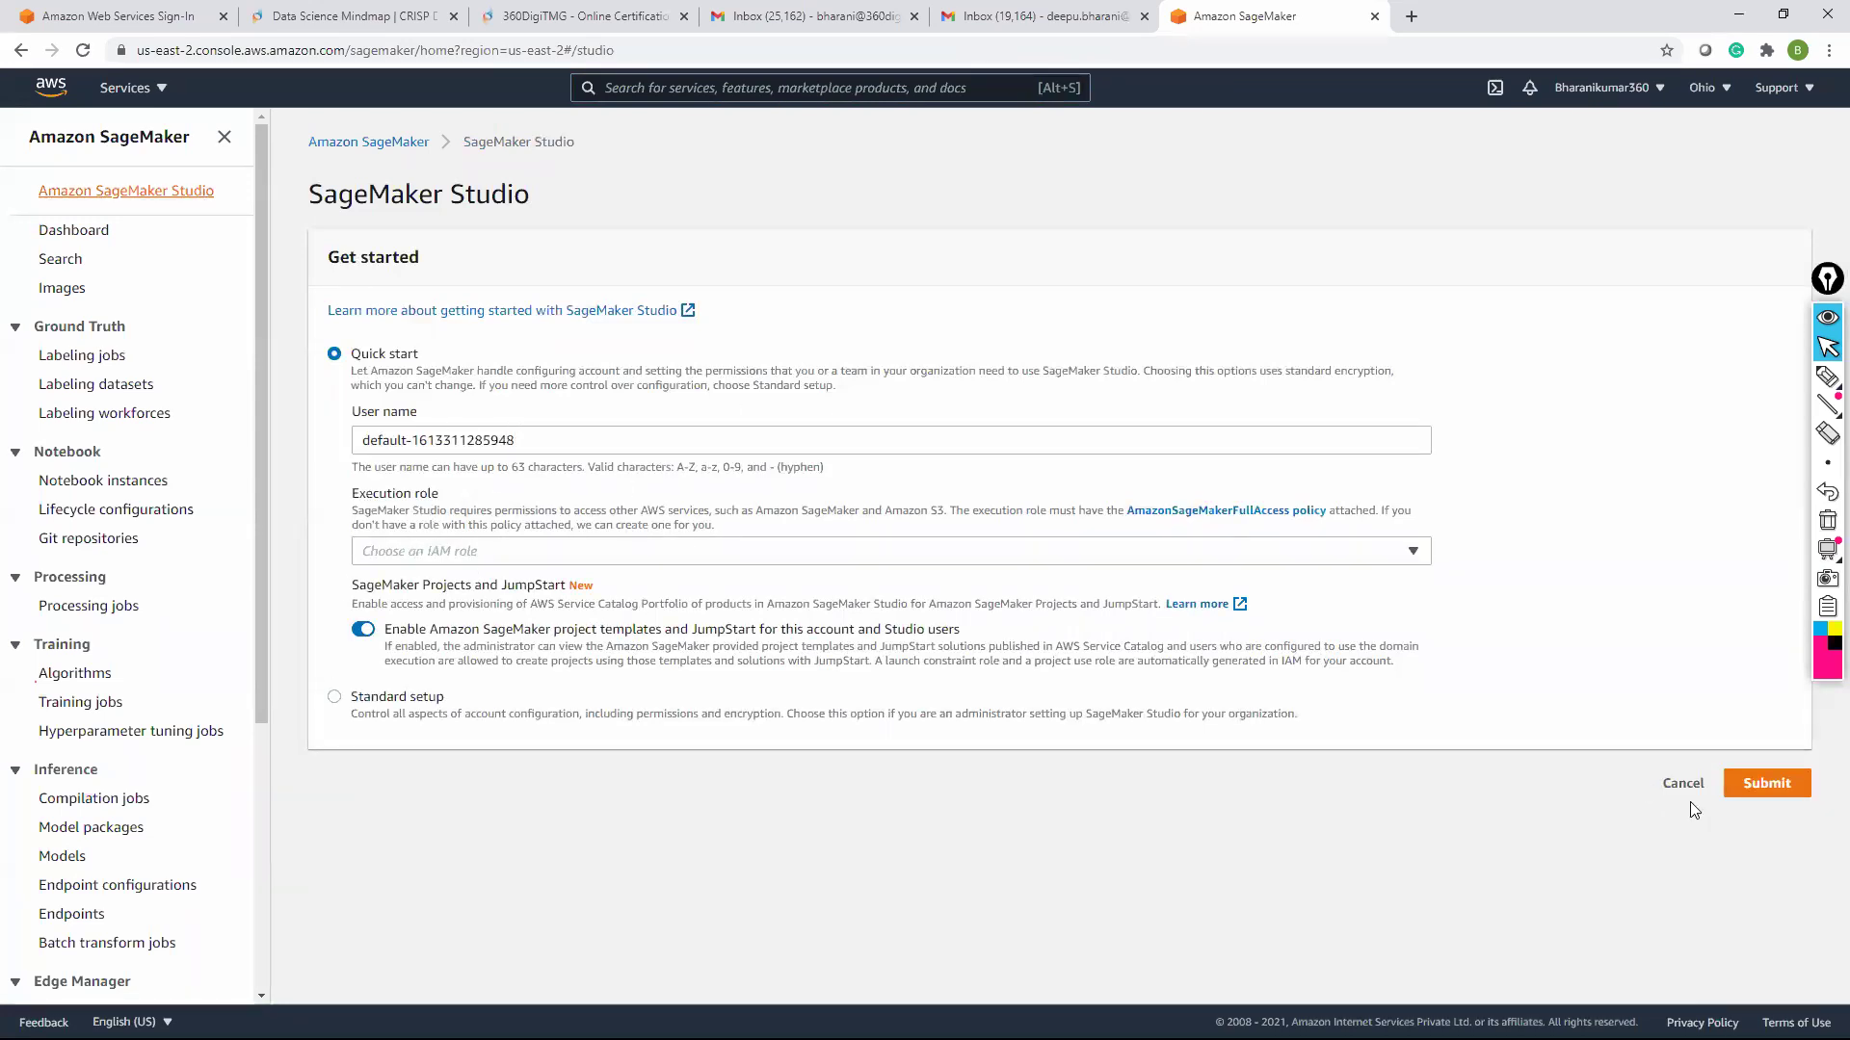
click(1427, 551)
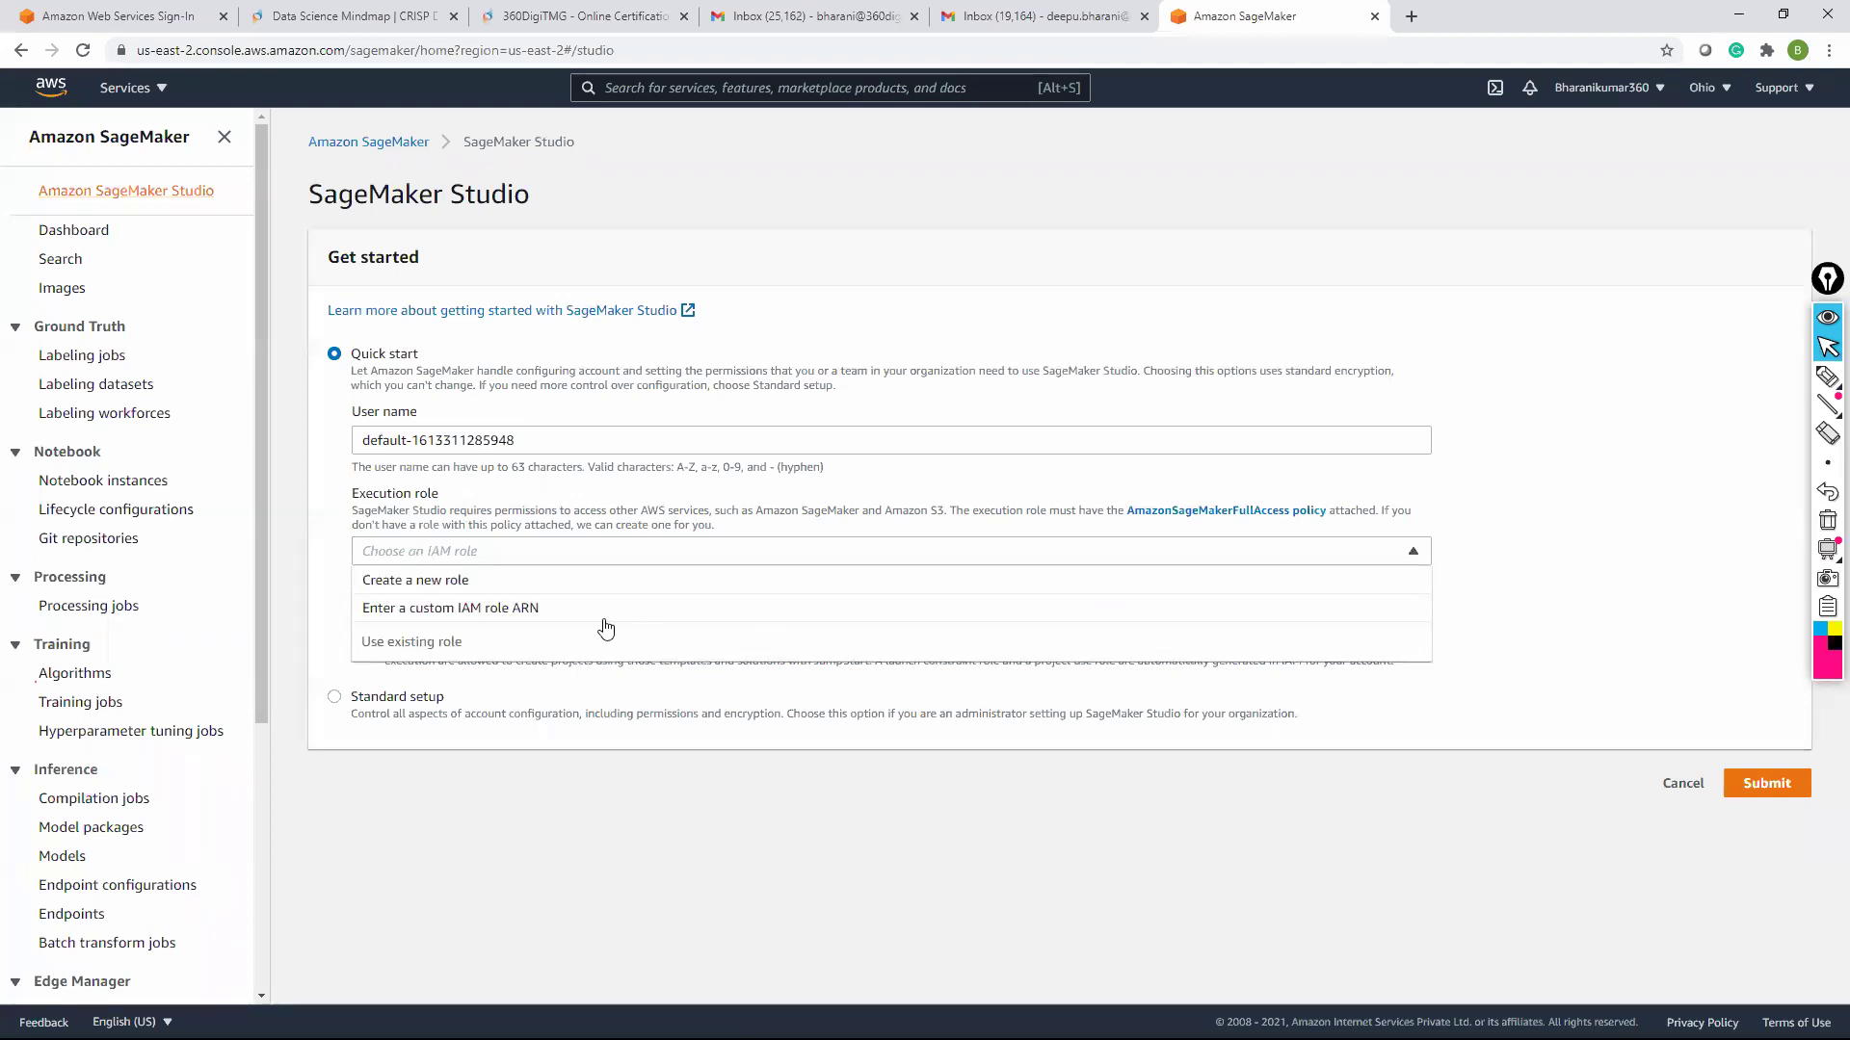
click(472, 581)
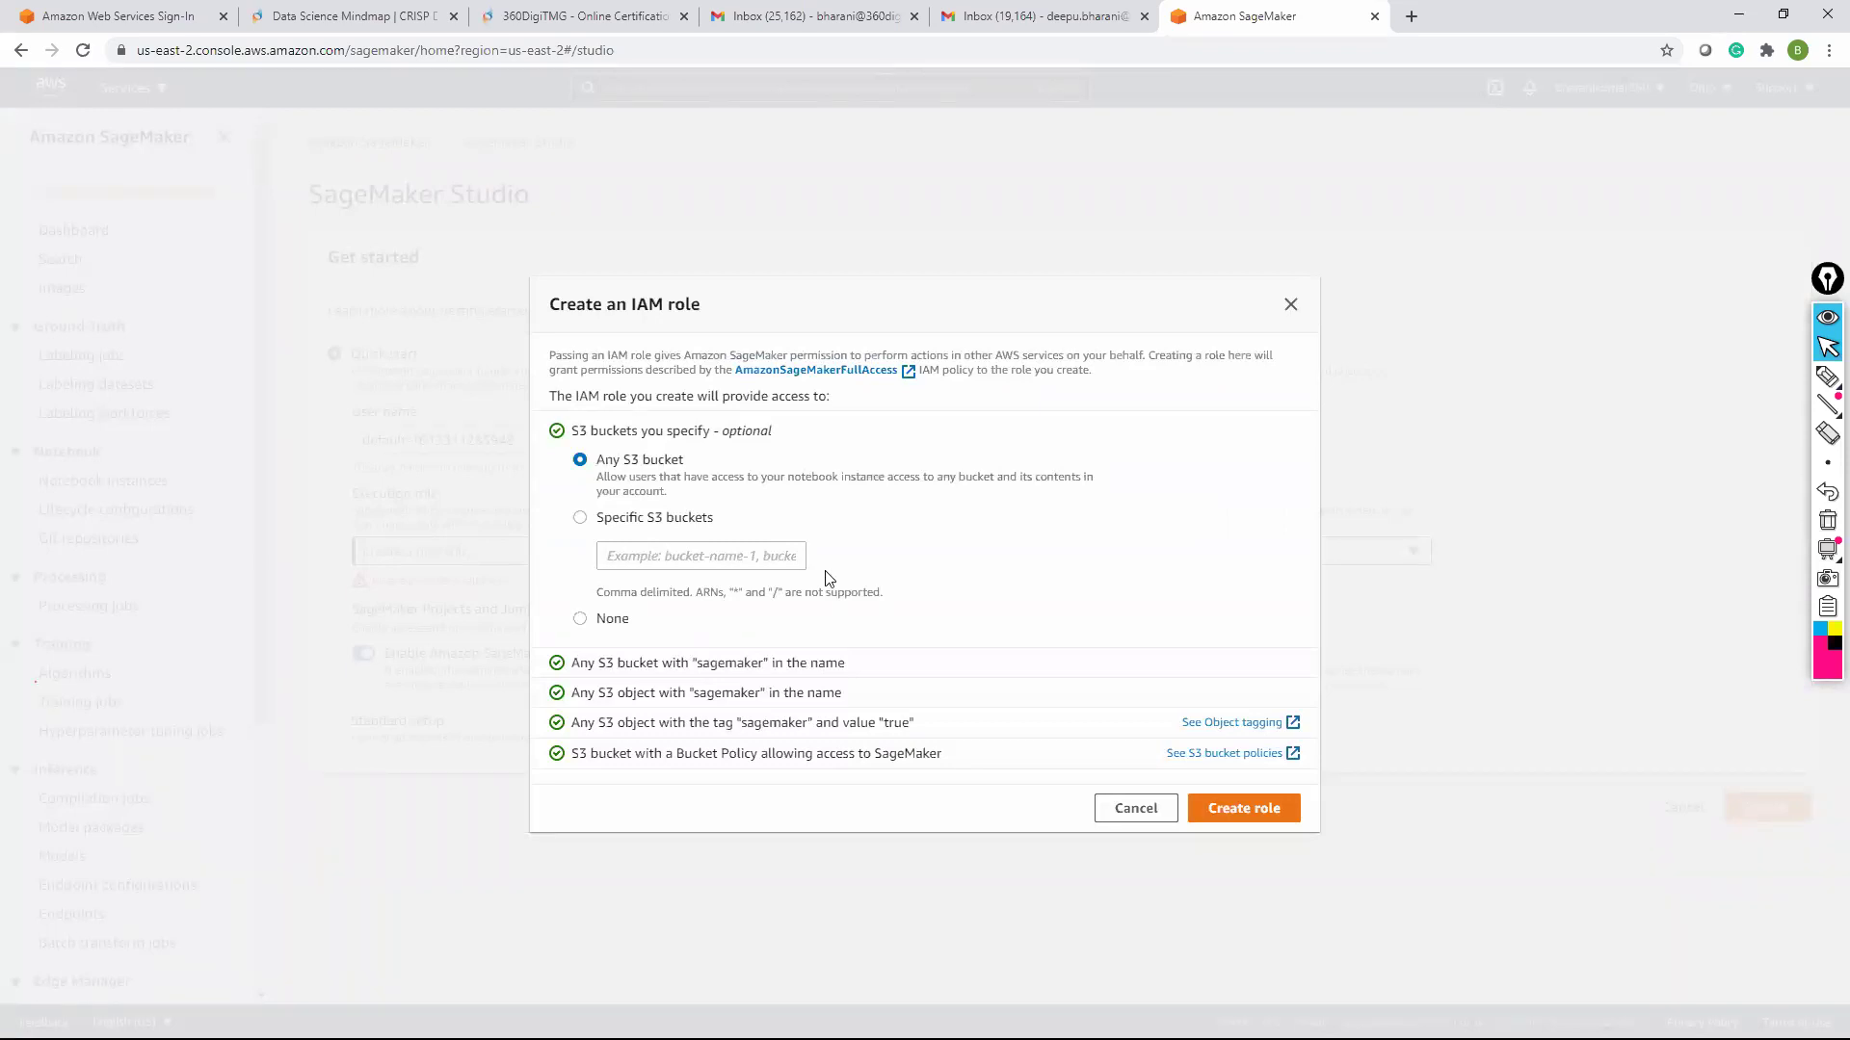
click(1272, 807)
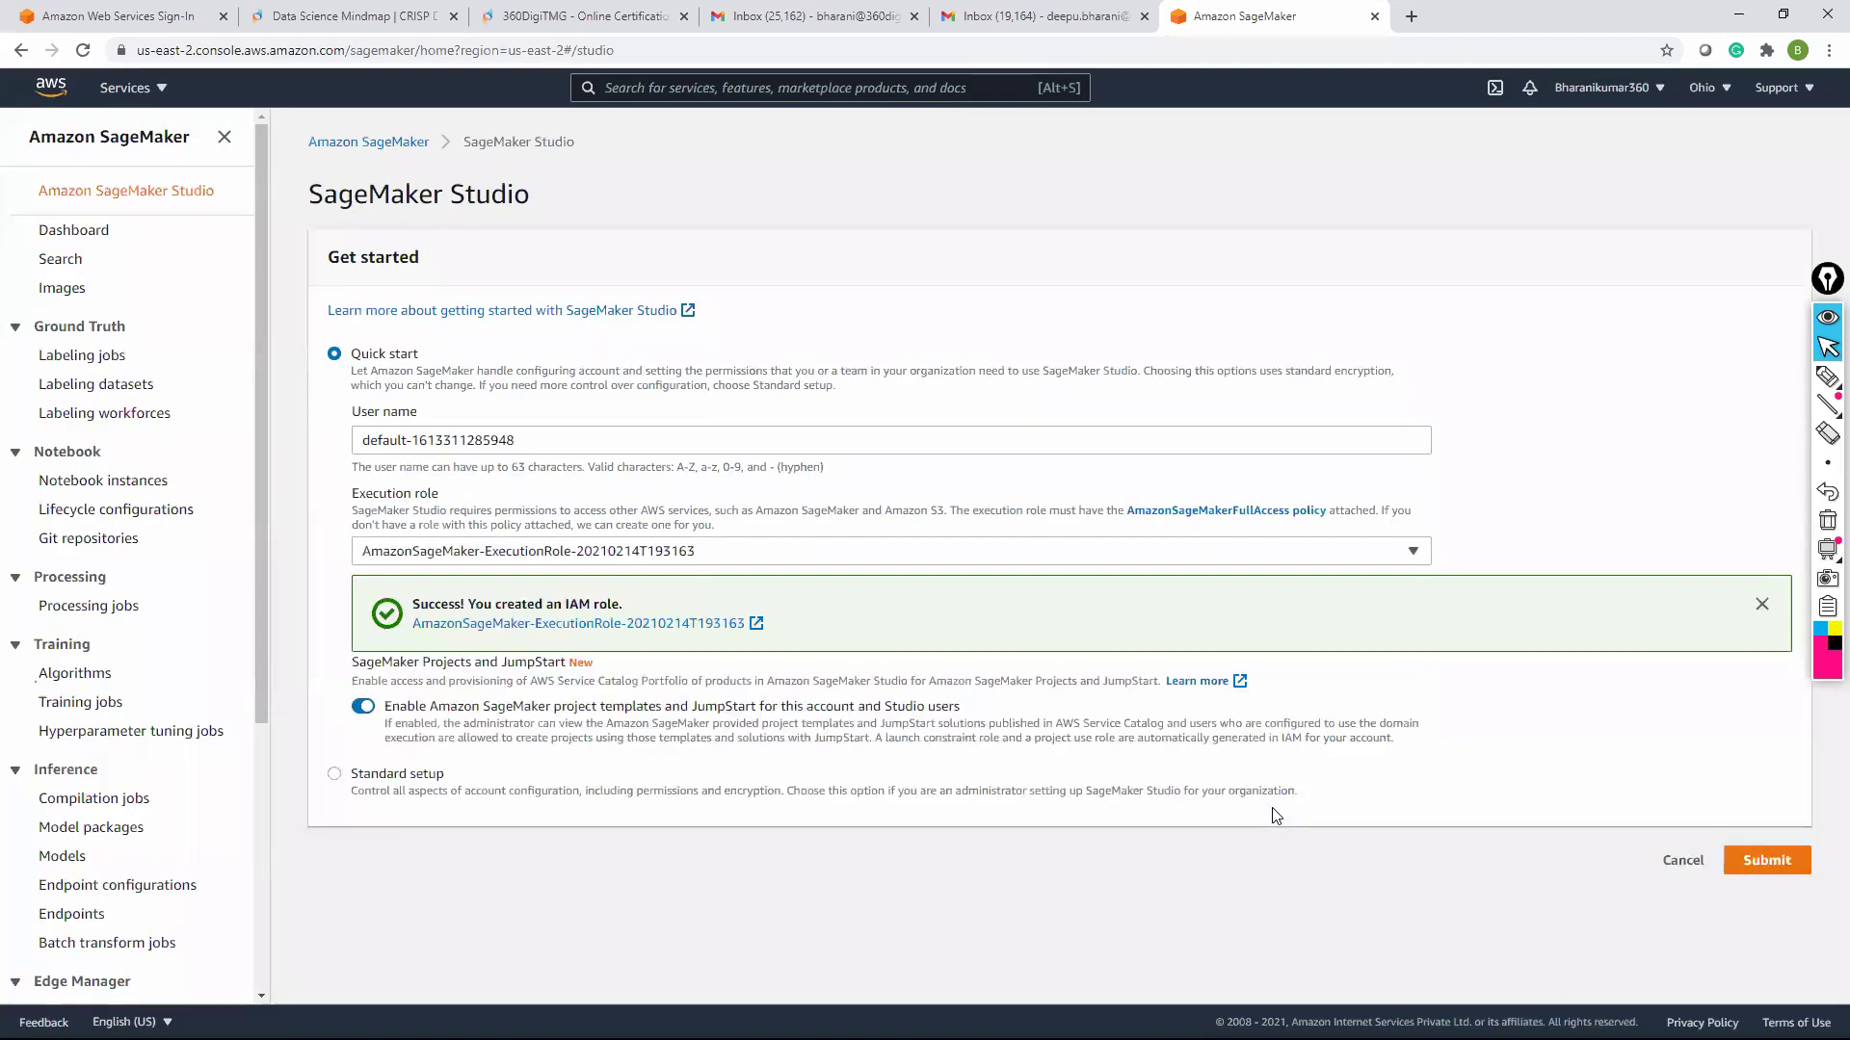
Choose the newly created role as execution role and submit the SageMaker Studio quick start with project templates and JumpStart enabled
click(1766, 862)
click(1412, 550)
click(499, 677)
click(1779, 863)
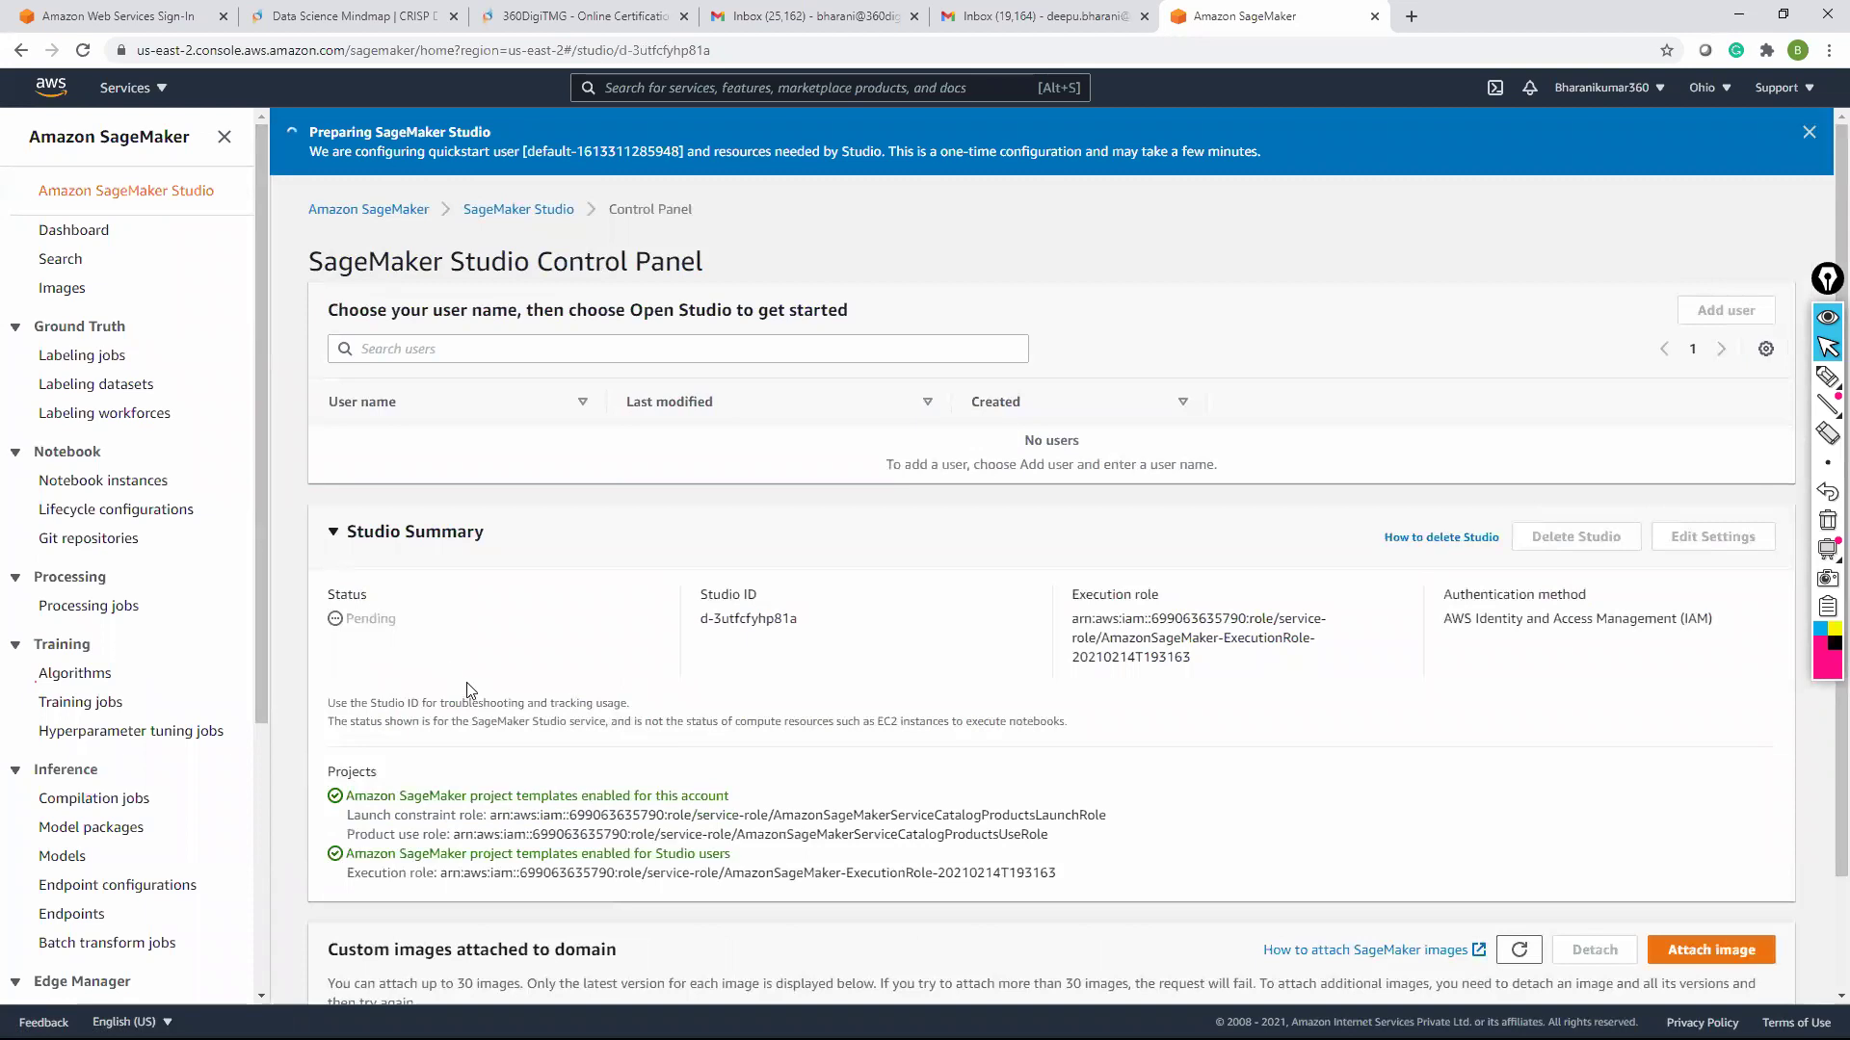
Review the Studio summary and keep reloading the control panel to check the Studio's setup status
scroll(468, 686, down, 2)
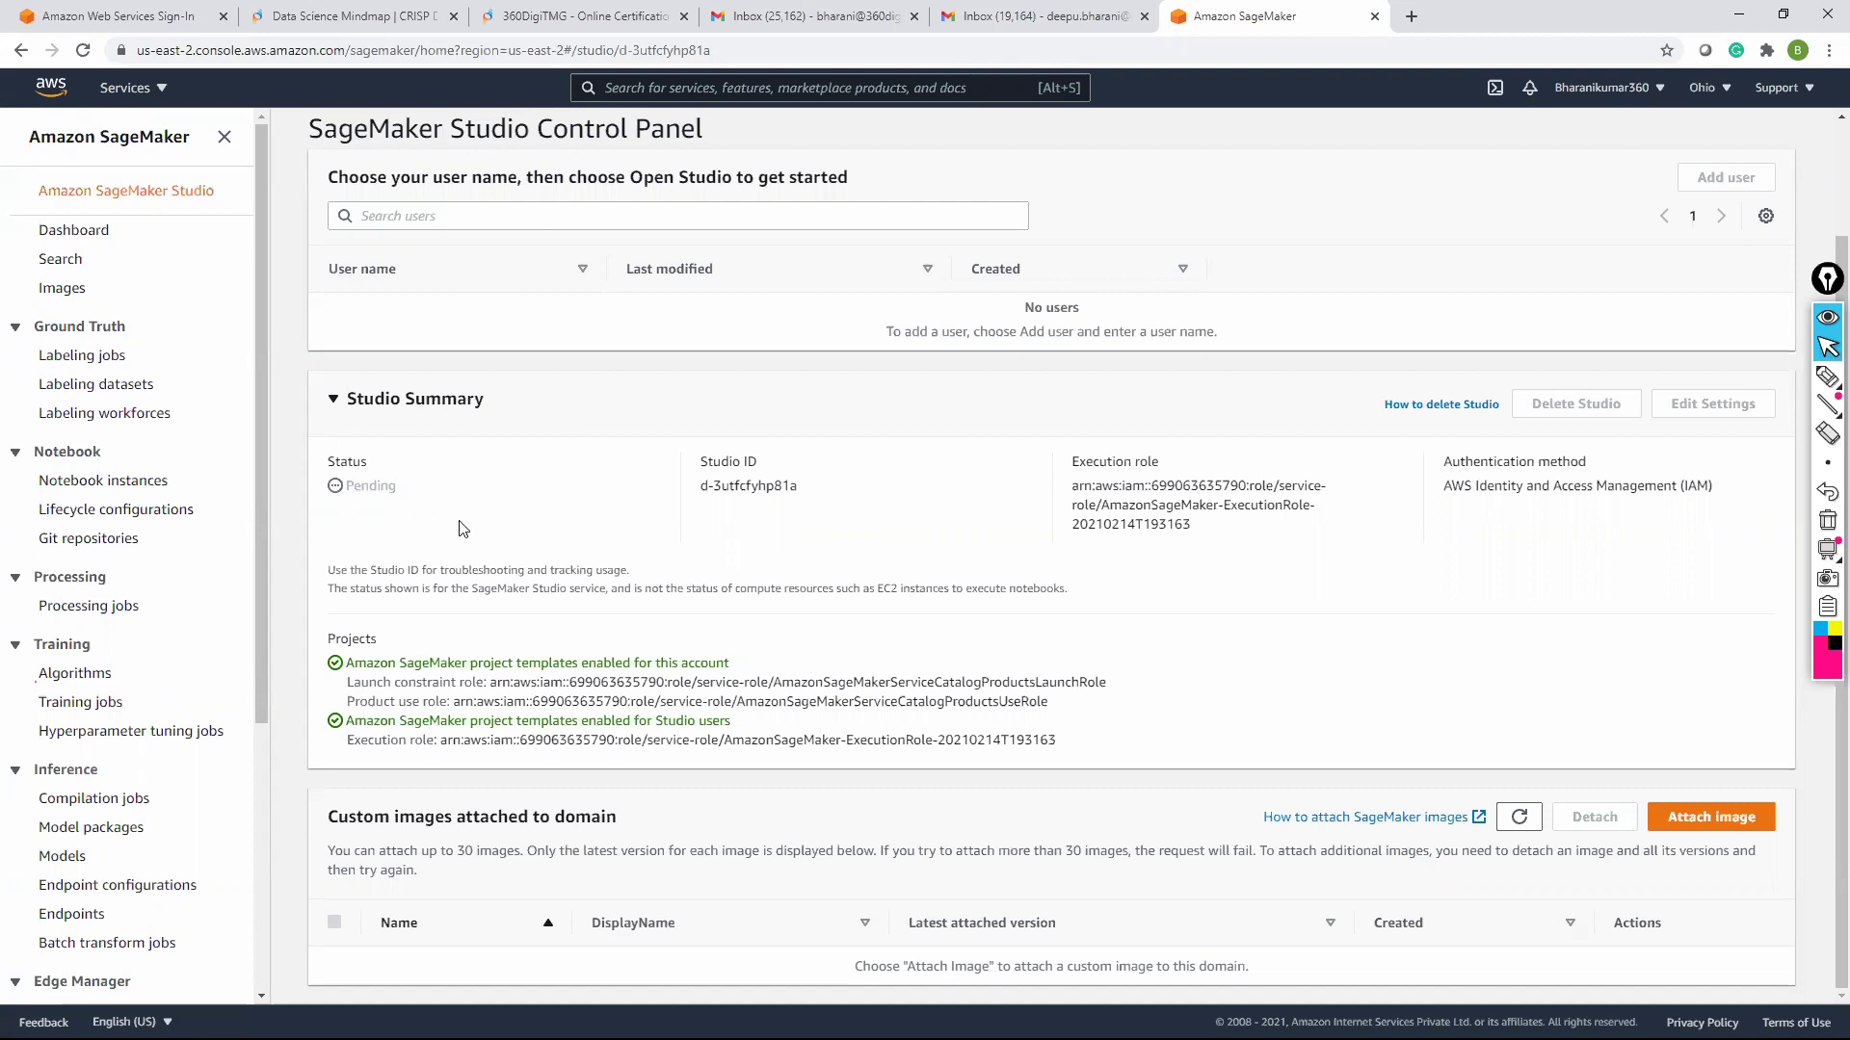
click(83, 51)
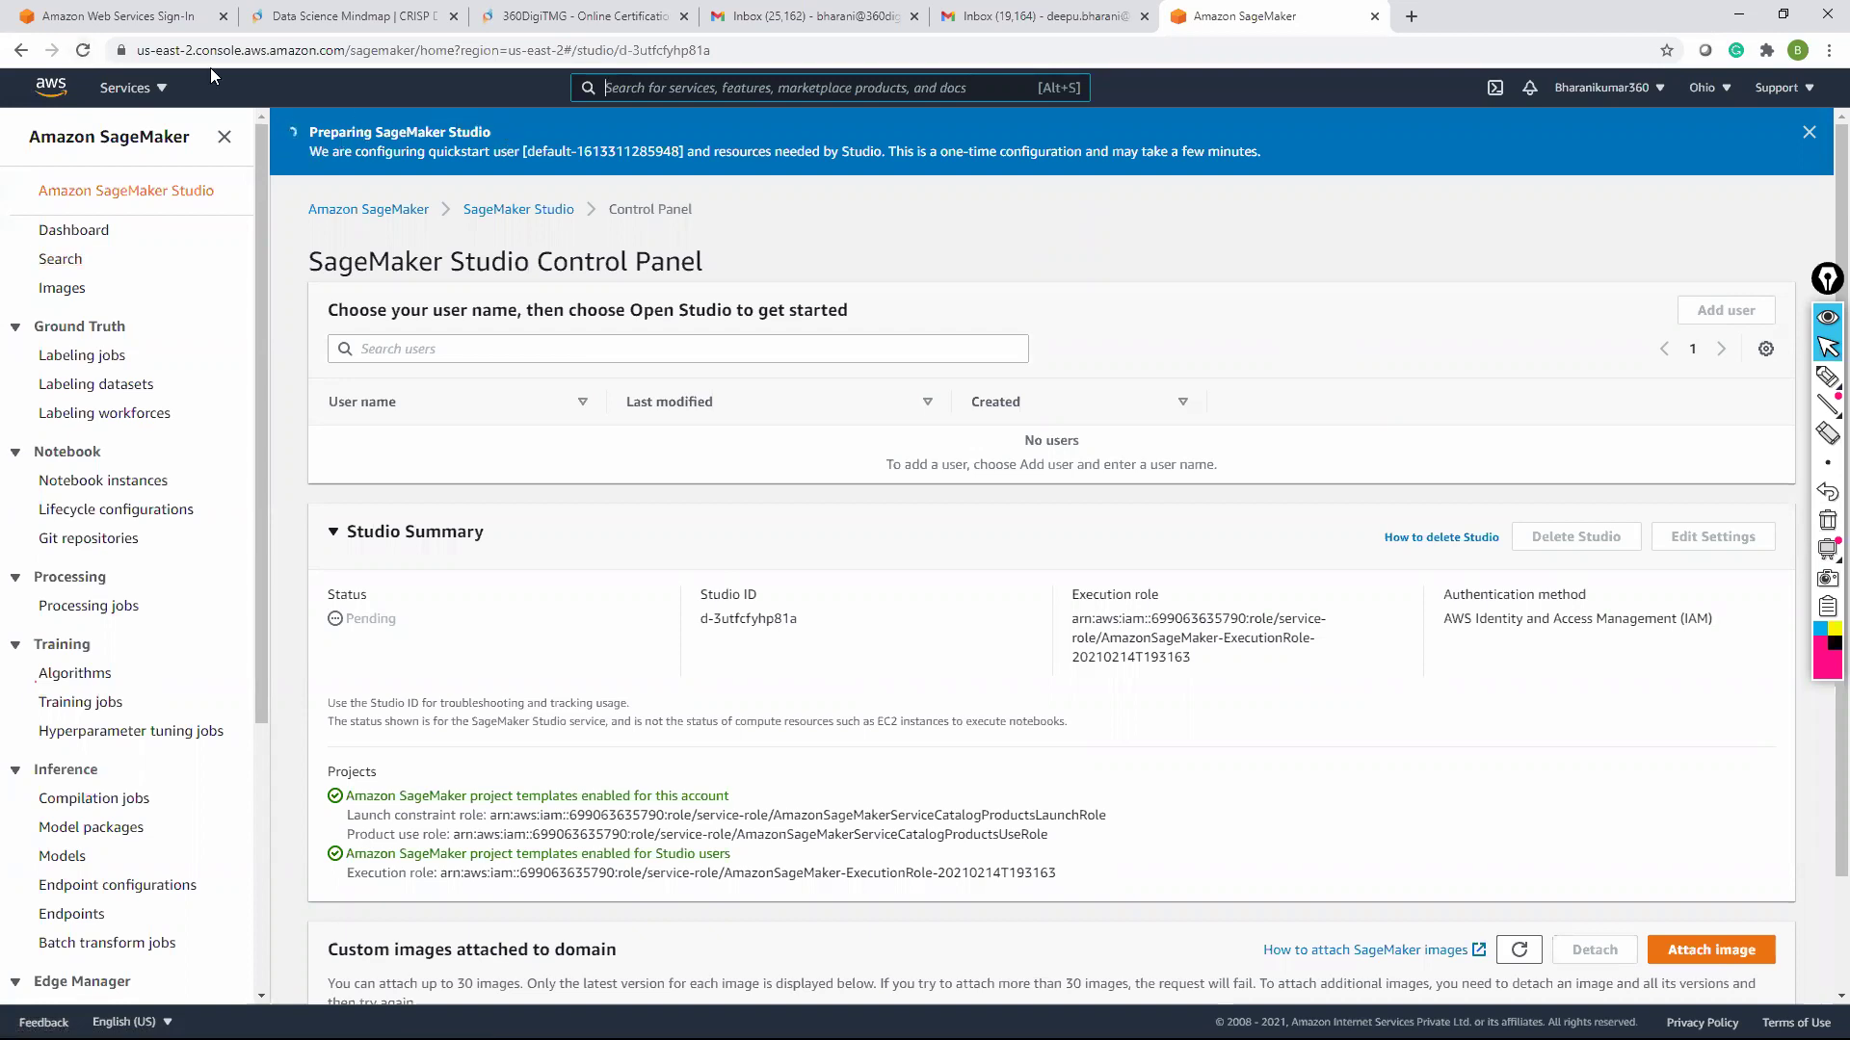
click(82, 51)
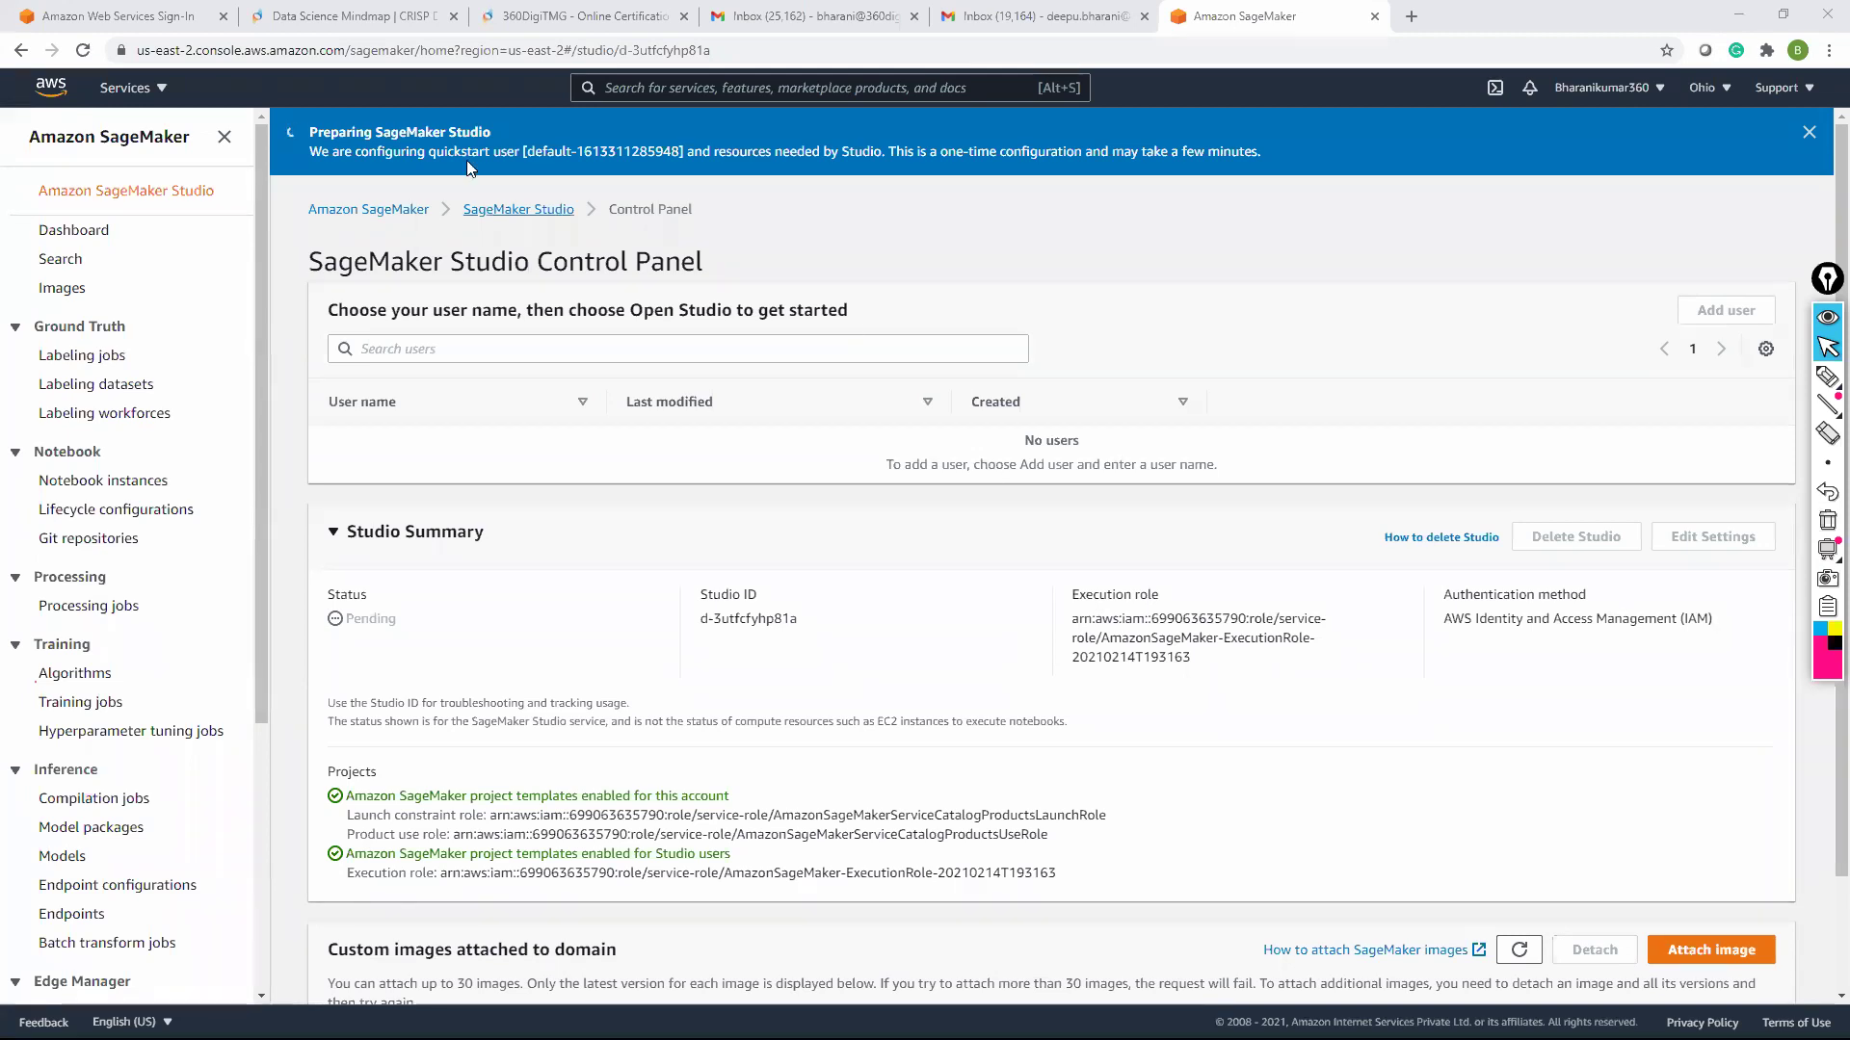
click(83, 51)
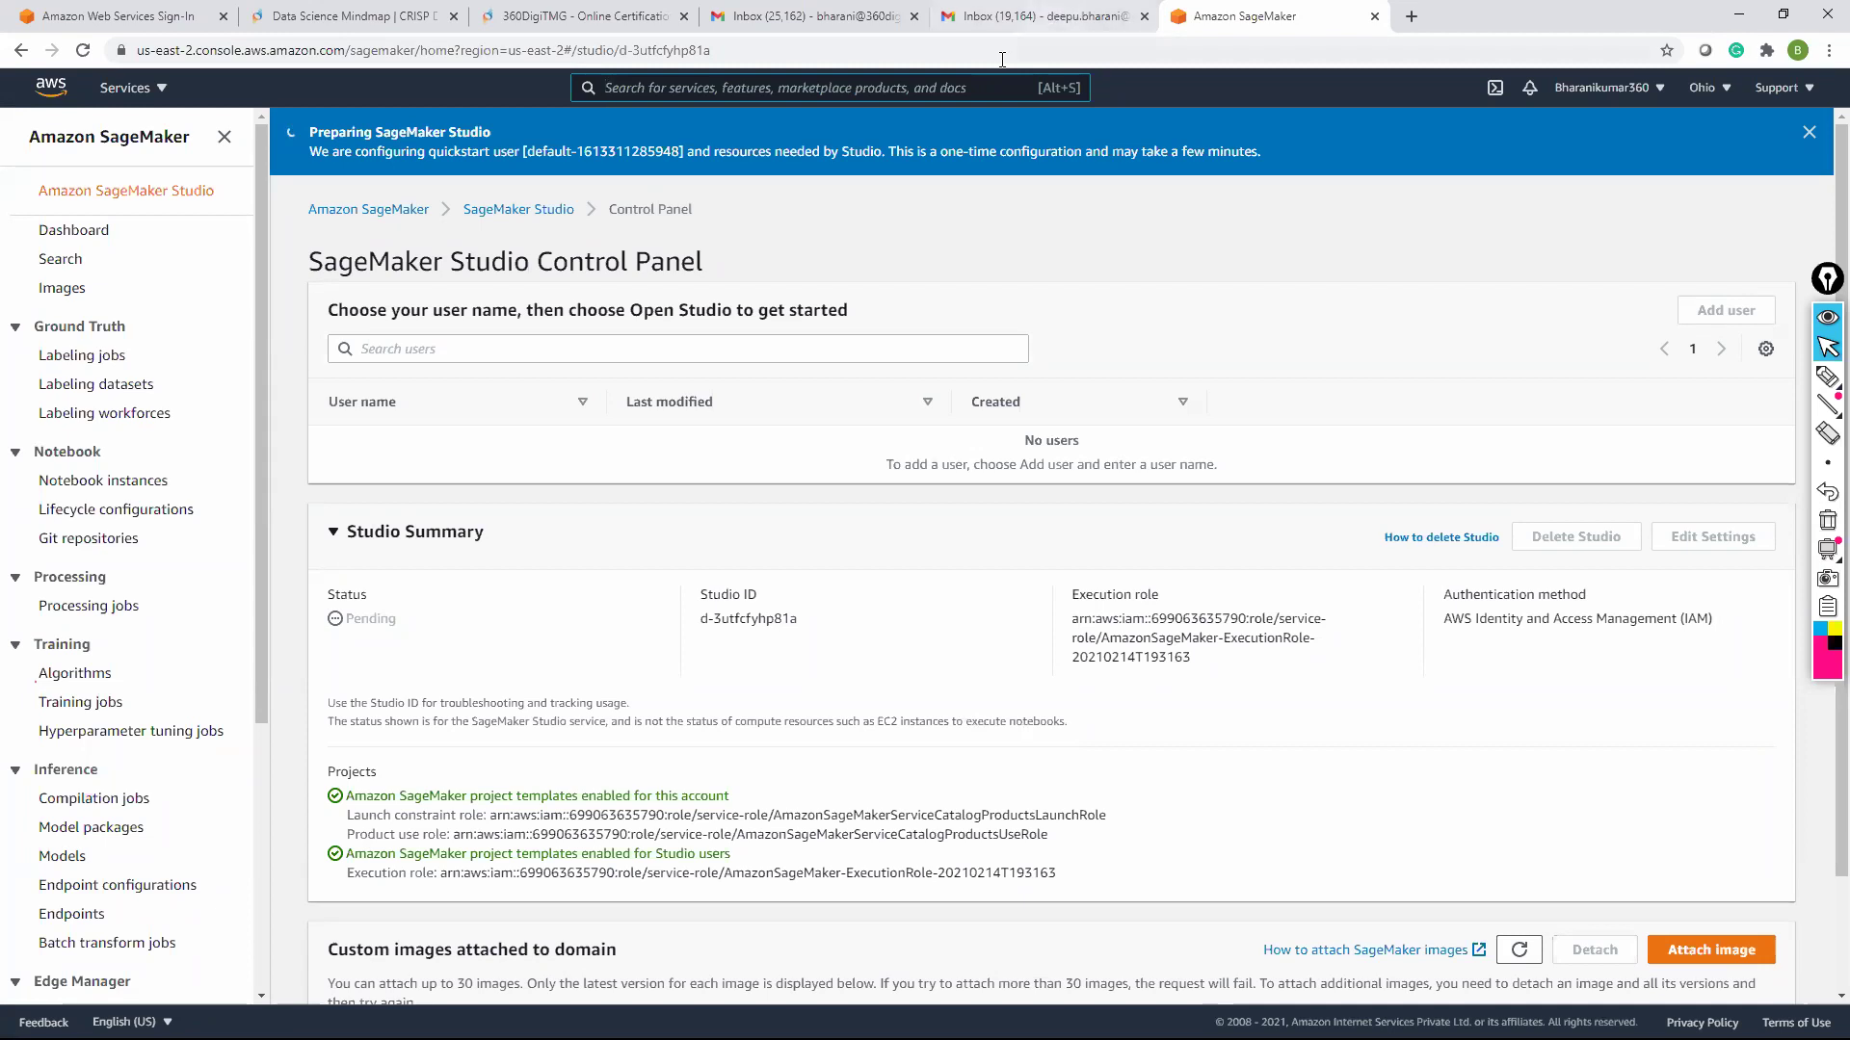
click(83, 50)
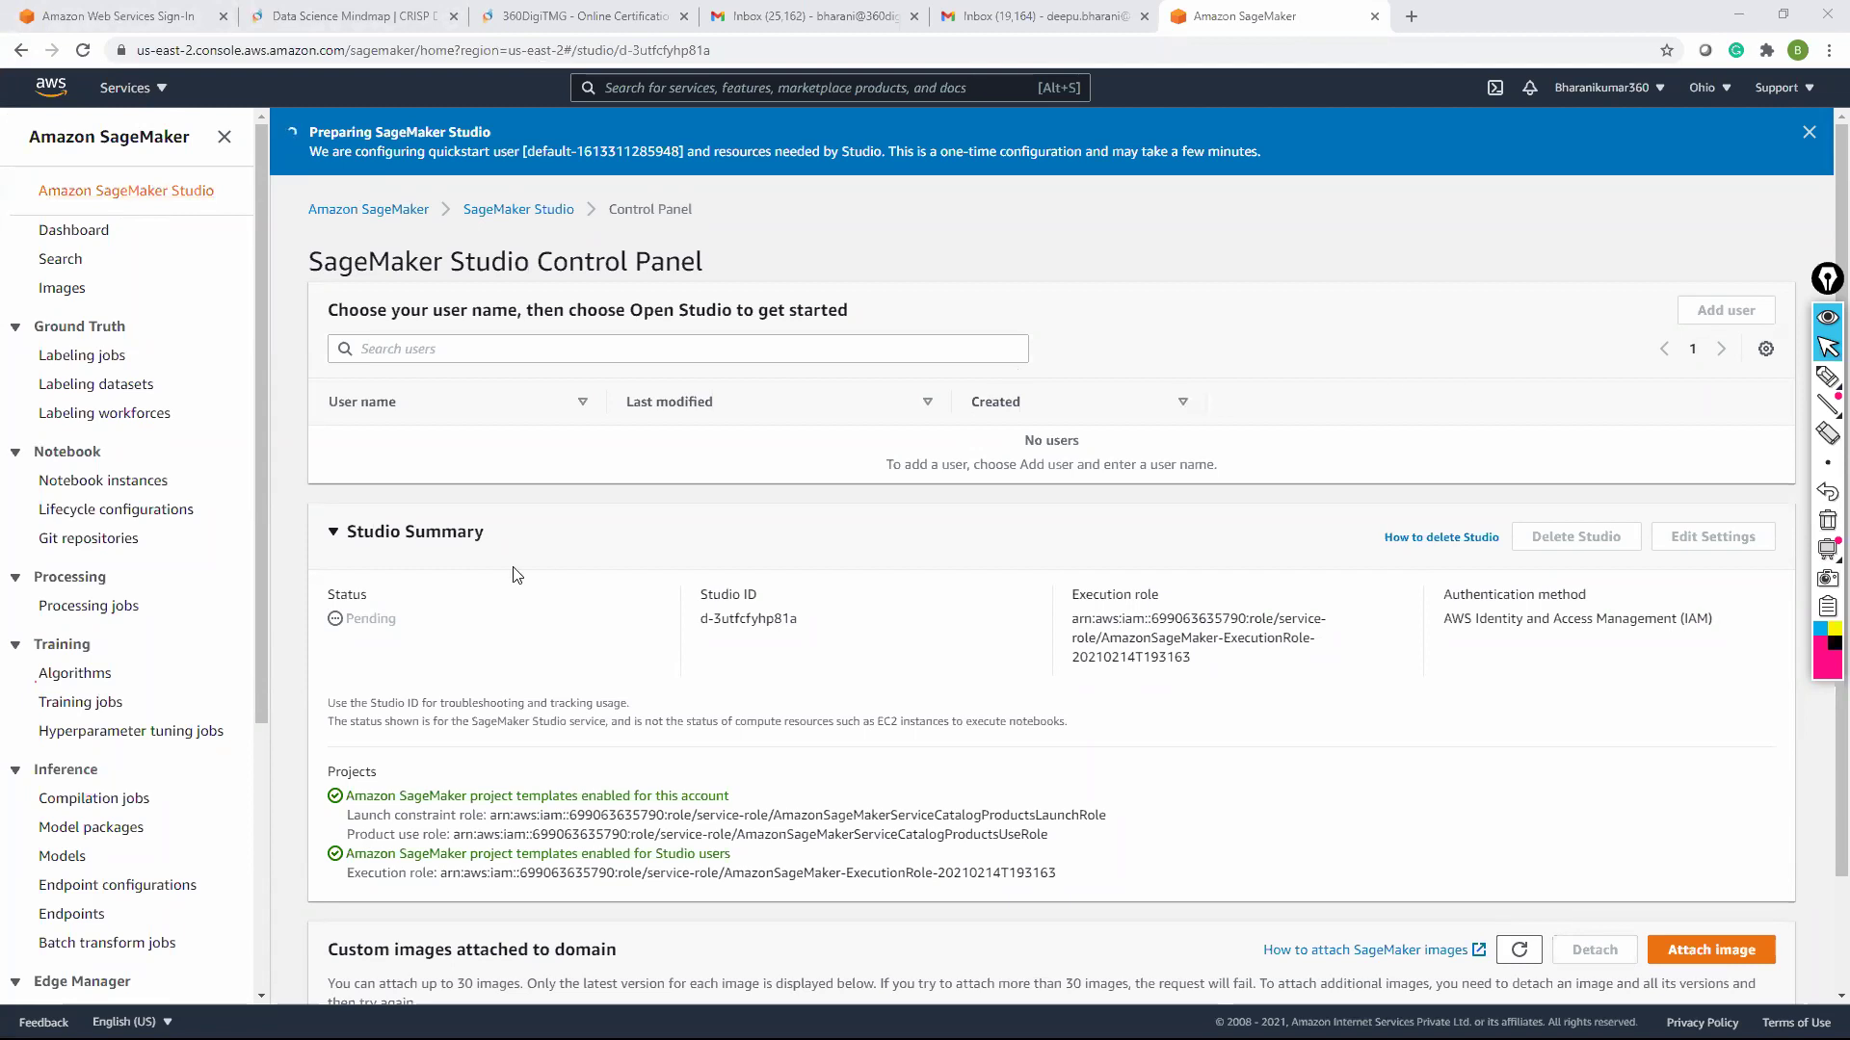
click(83, 50)
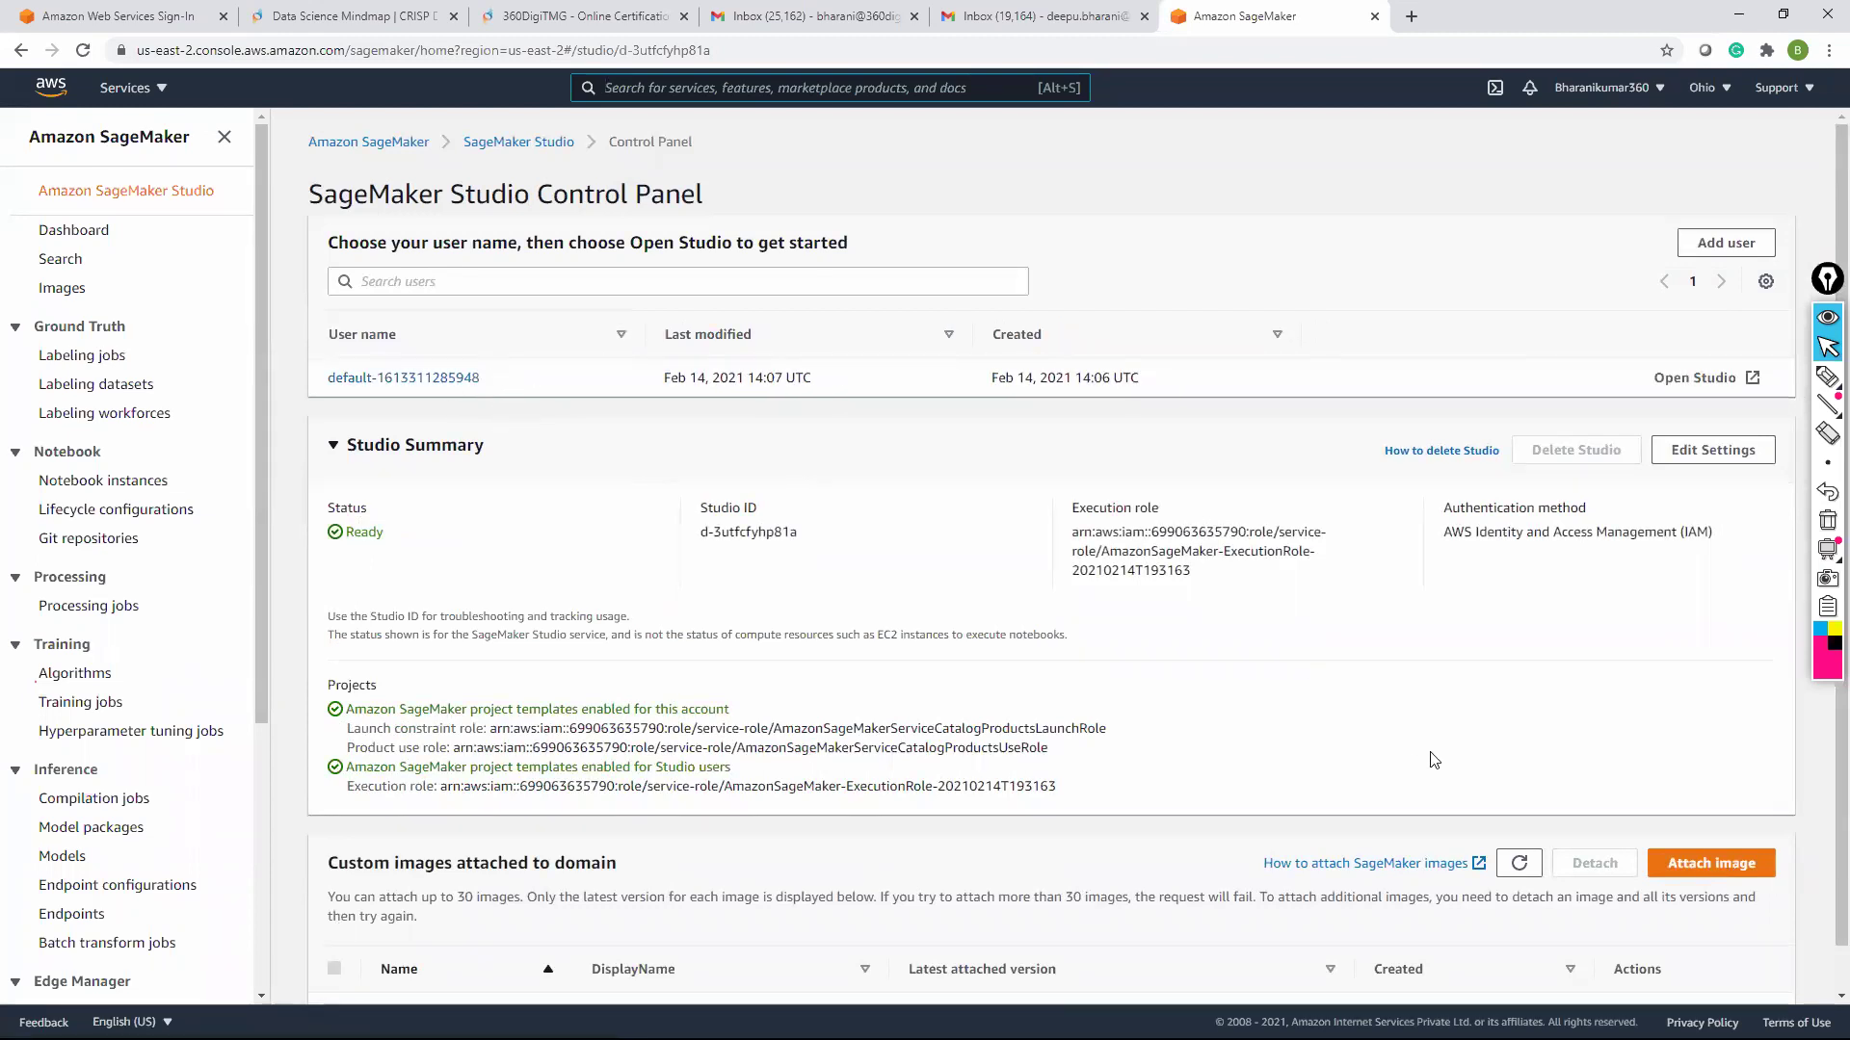
Annotate the Studio status on screen with a pink box, an arrow and the handwritten words "wait until"
click(1827, 377)
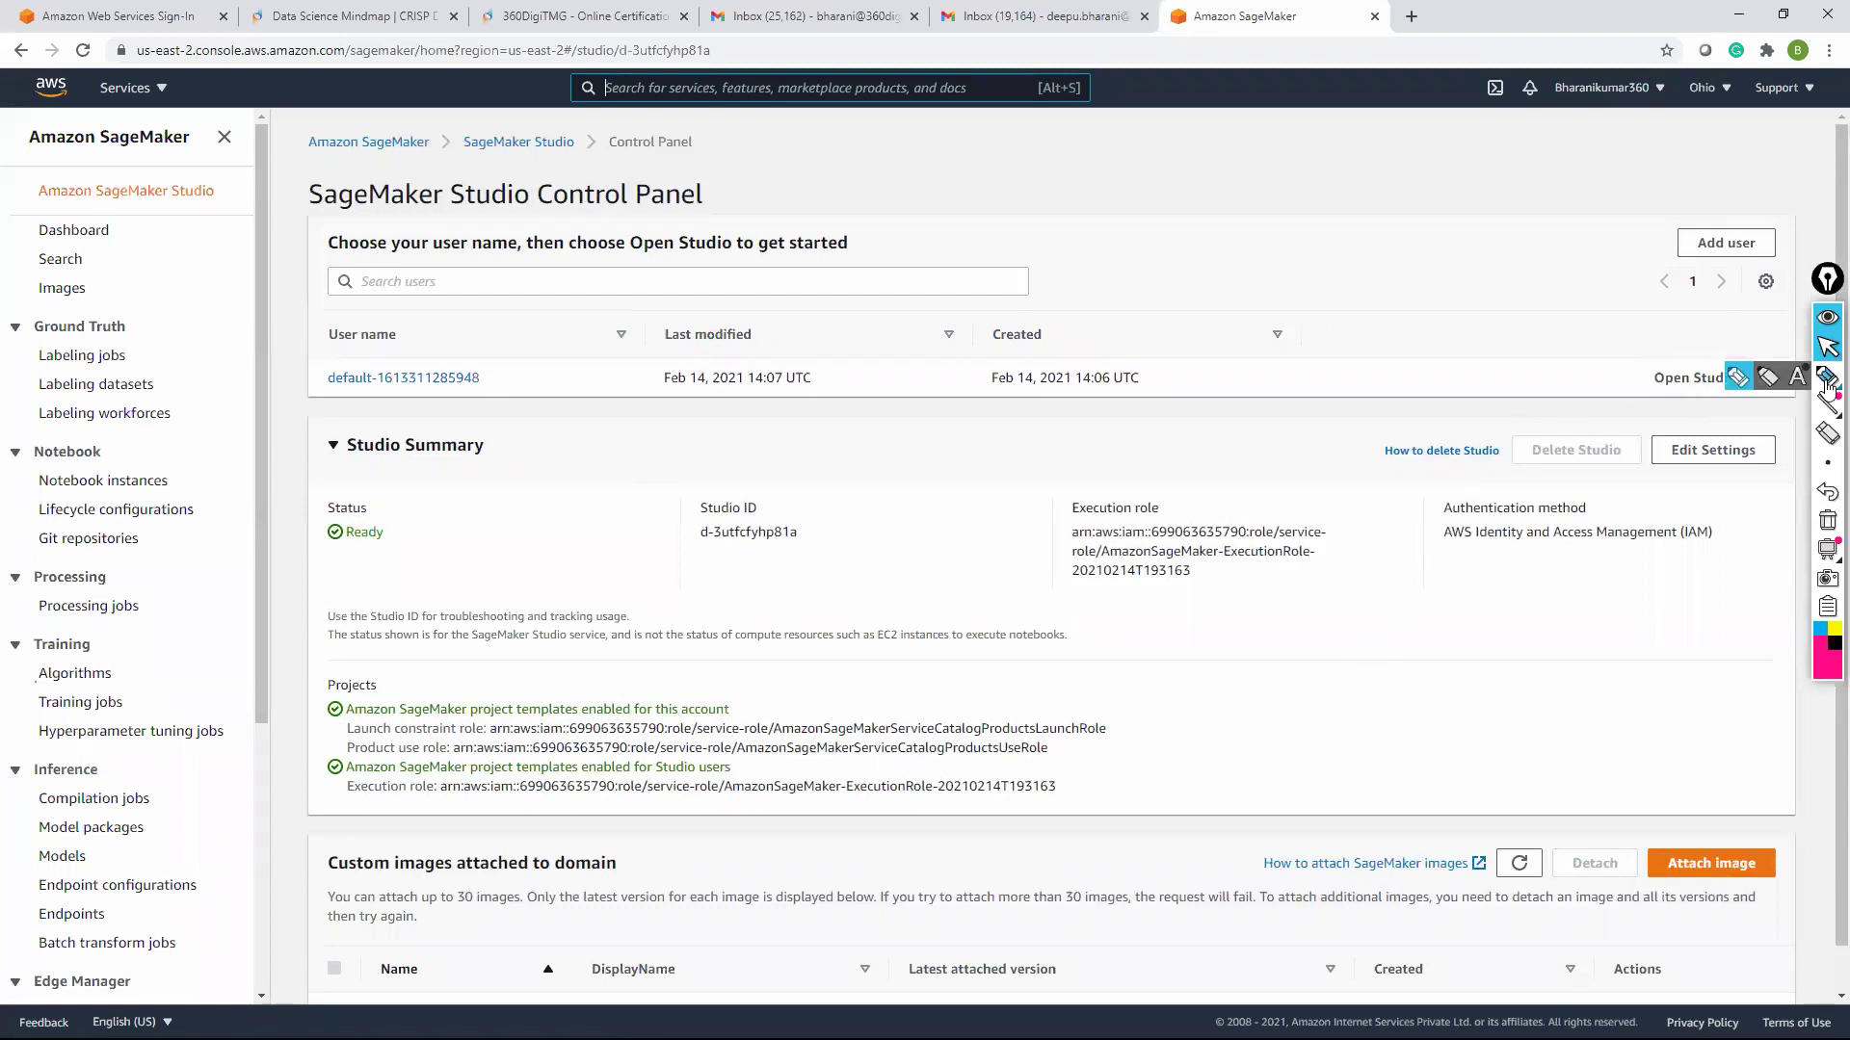
mouse_move(318, 557)
mouse_down()
mouse_move(366, 557)
mouse_move(410, 493)
mouse_move(309, 557)
mouse_up()
mouse_move(453, 543)
mouse_down()
mouse_move(439, 533)
mouse_move(551, 557)
mouse_move(590, 536)
mouse_move(638, 551)
mouse_move(648, 532)
mouse_move(694, 555)
mouse_move(804, 544)
mouse_move(768, 525)
mouse_up()
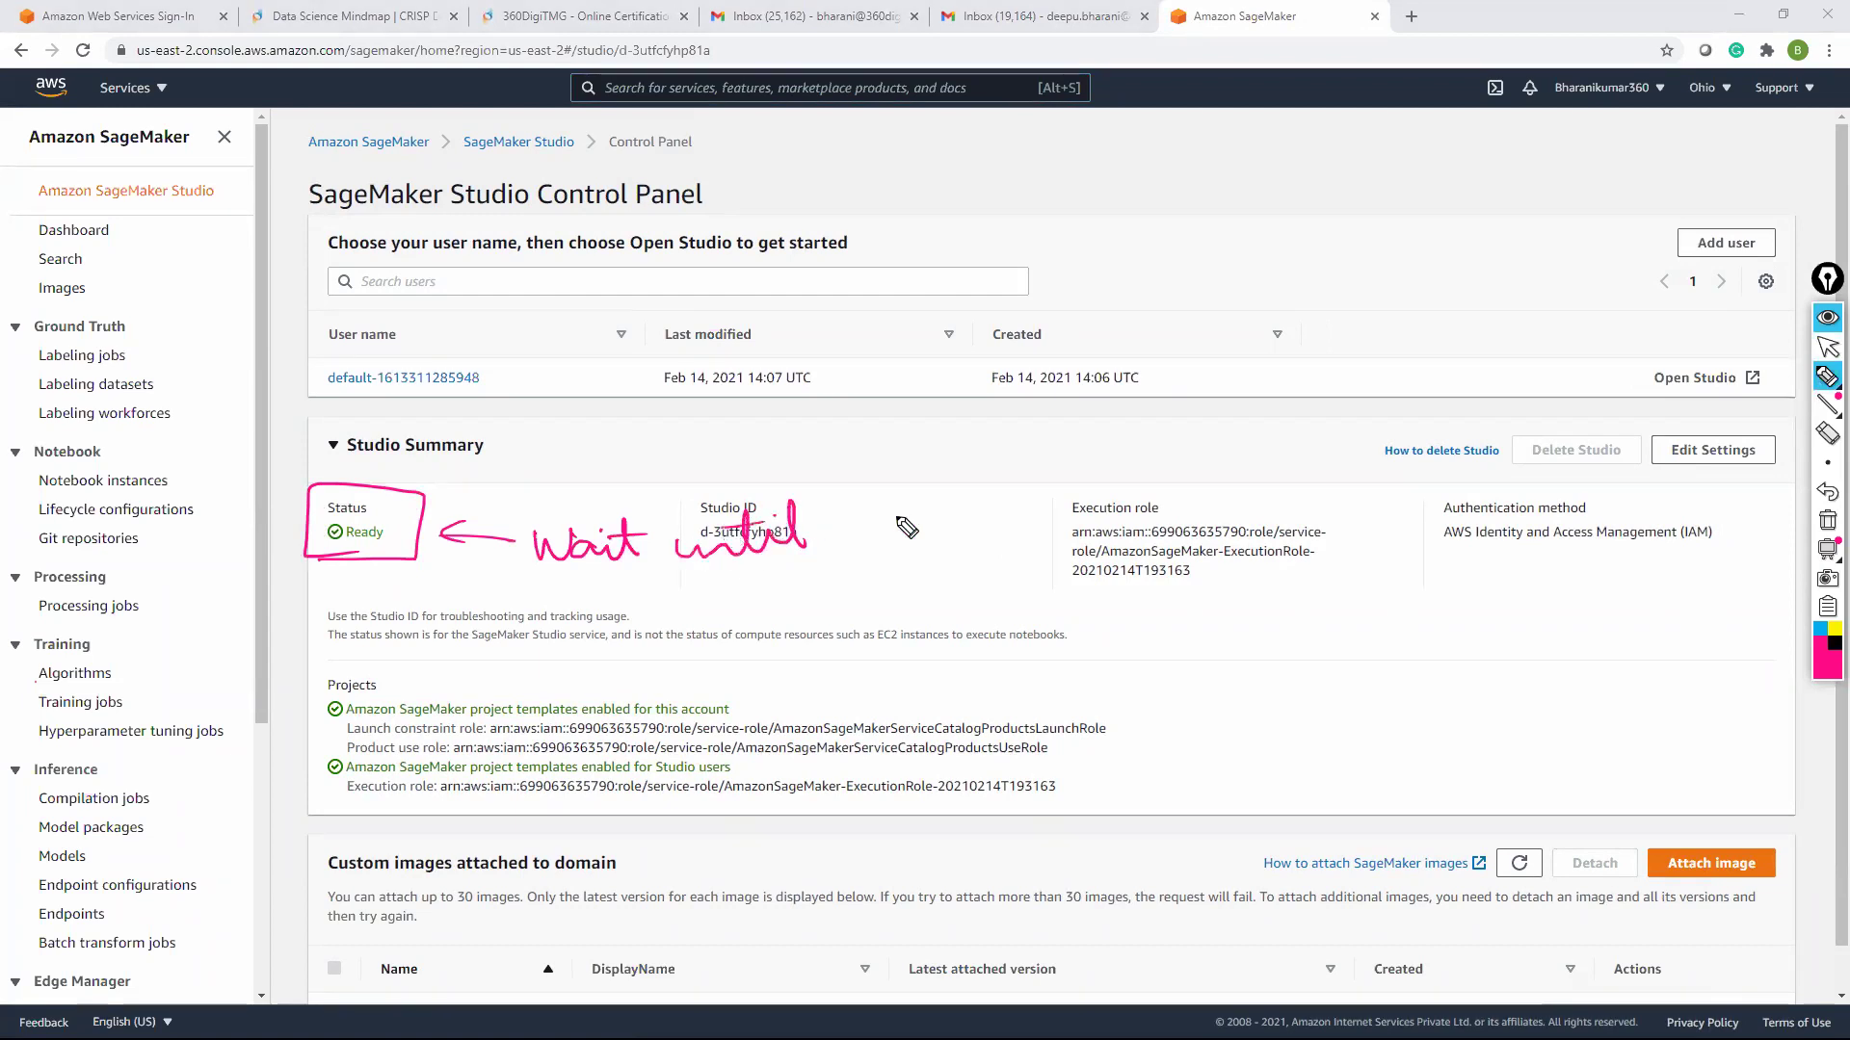
click(1825, 347)
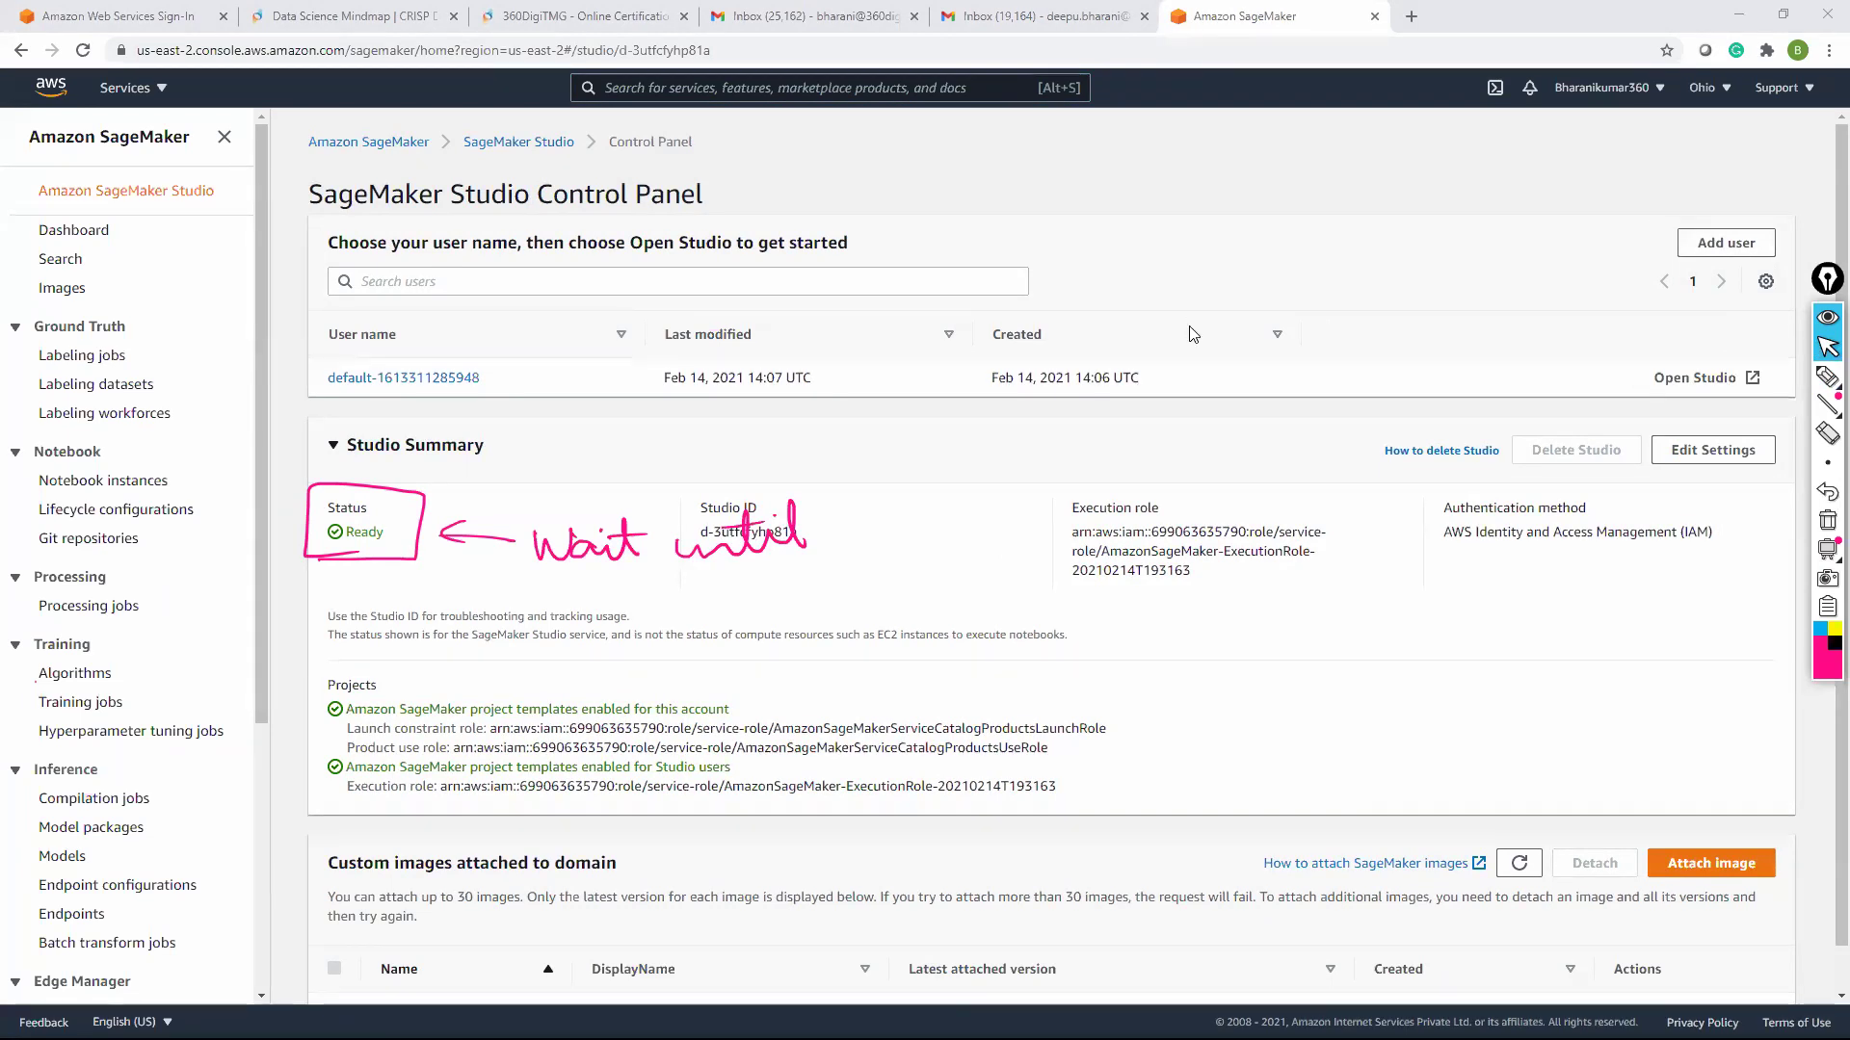
Extend the handwritten note with the words "status changes to Ready." and clear all annotations from the screen
click(1828, 376)
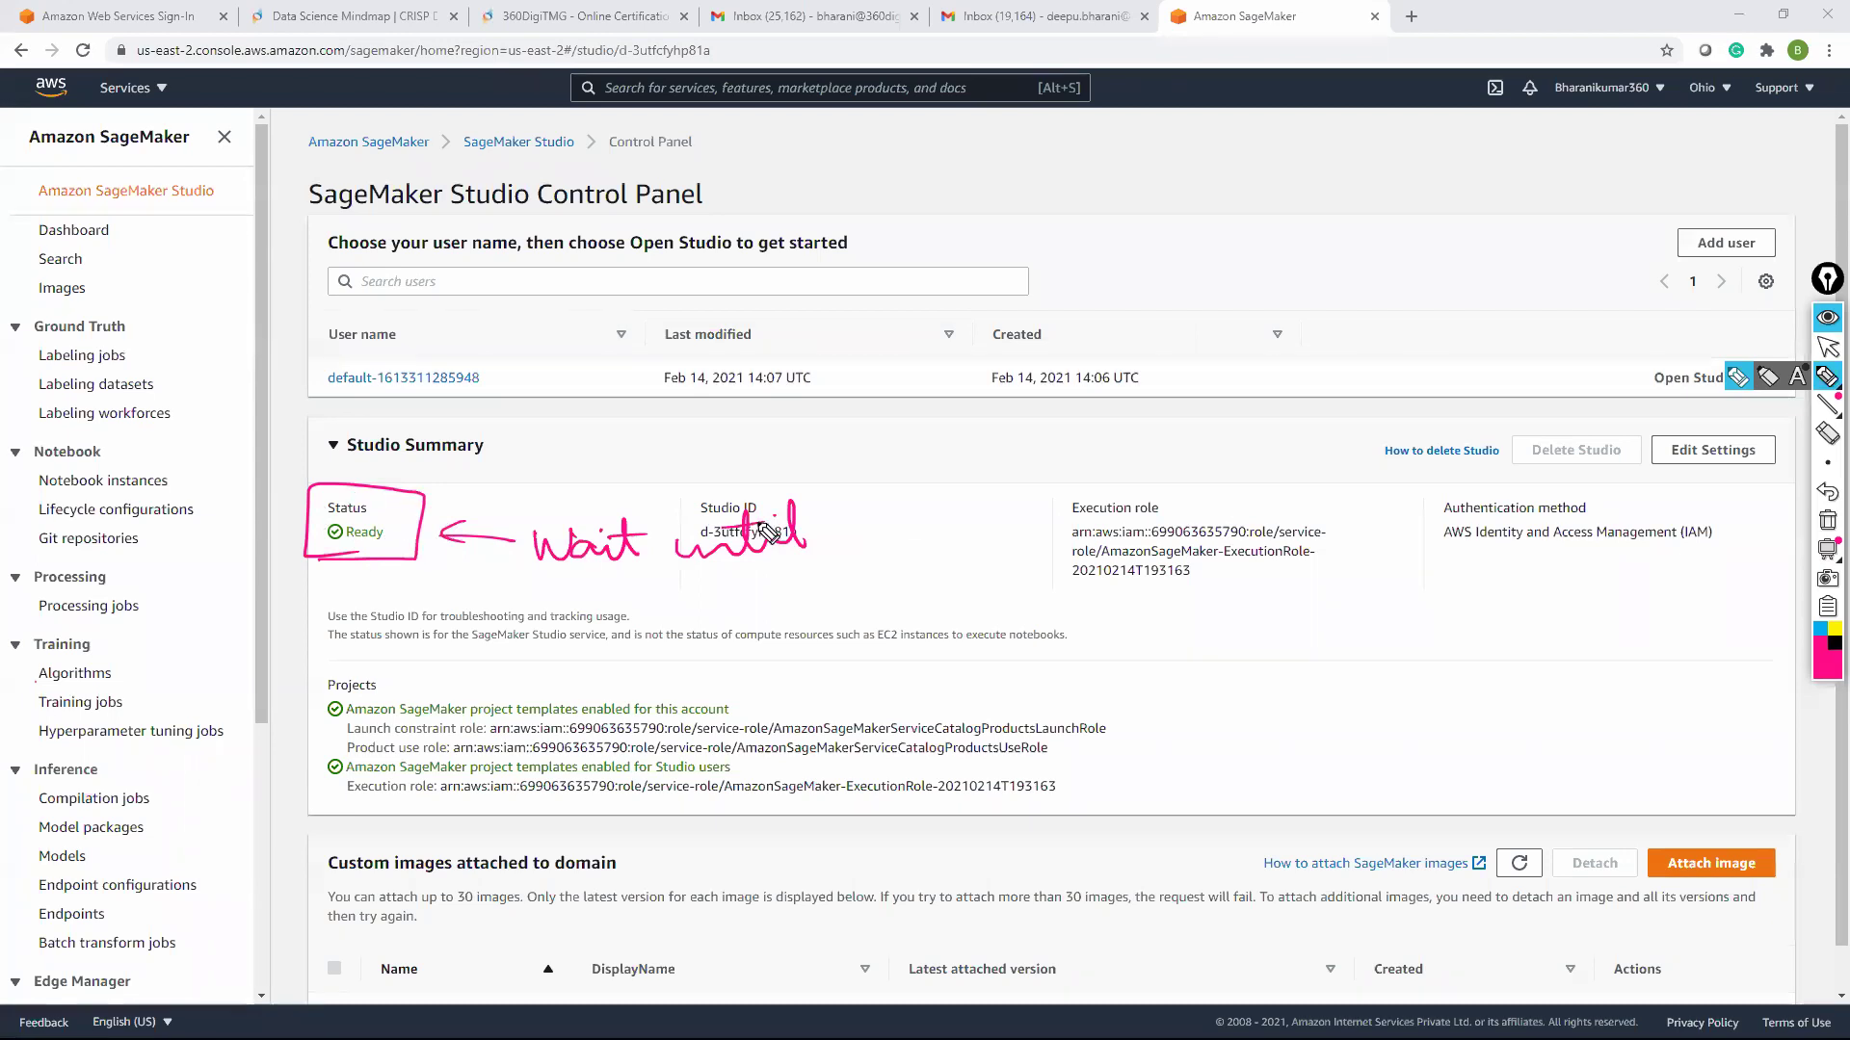
mouse_move(885, 535)
mouse_down()
mouse_move(853, 536)
mouse_move(1183, 523)
mouse_move(1252, 453)
mouse_move(1266, 496)
mouse_move(1445, 503)
mouse_move(1476, 486)
mouse_move(1505, 525)
mouse_up()
click(1522, 483)
click(1828, 347)
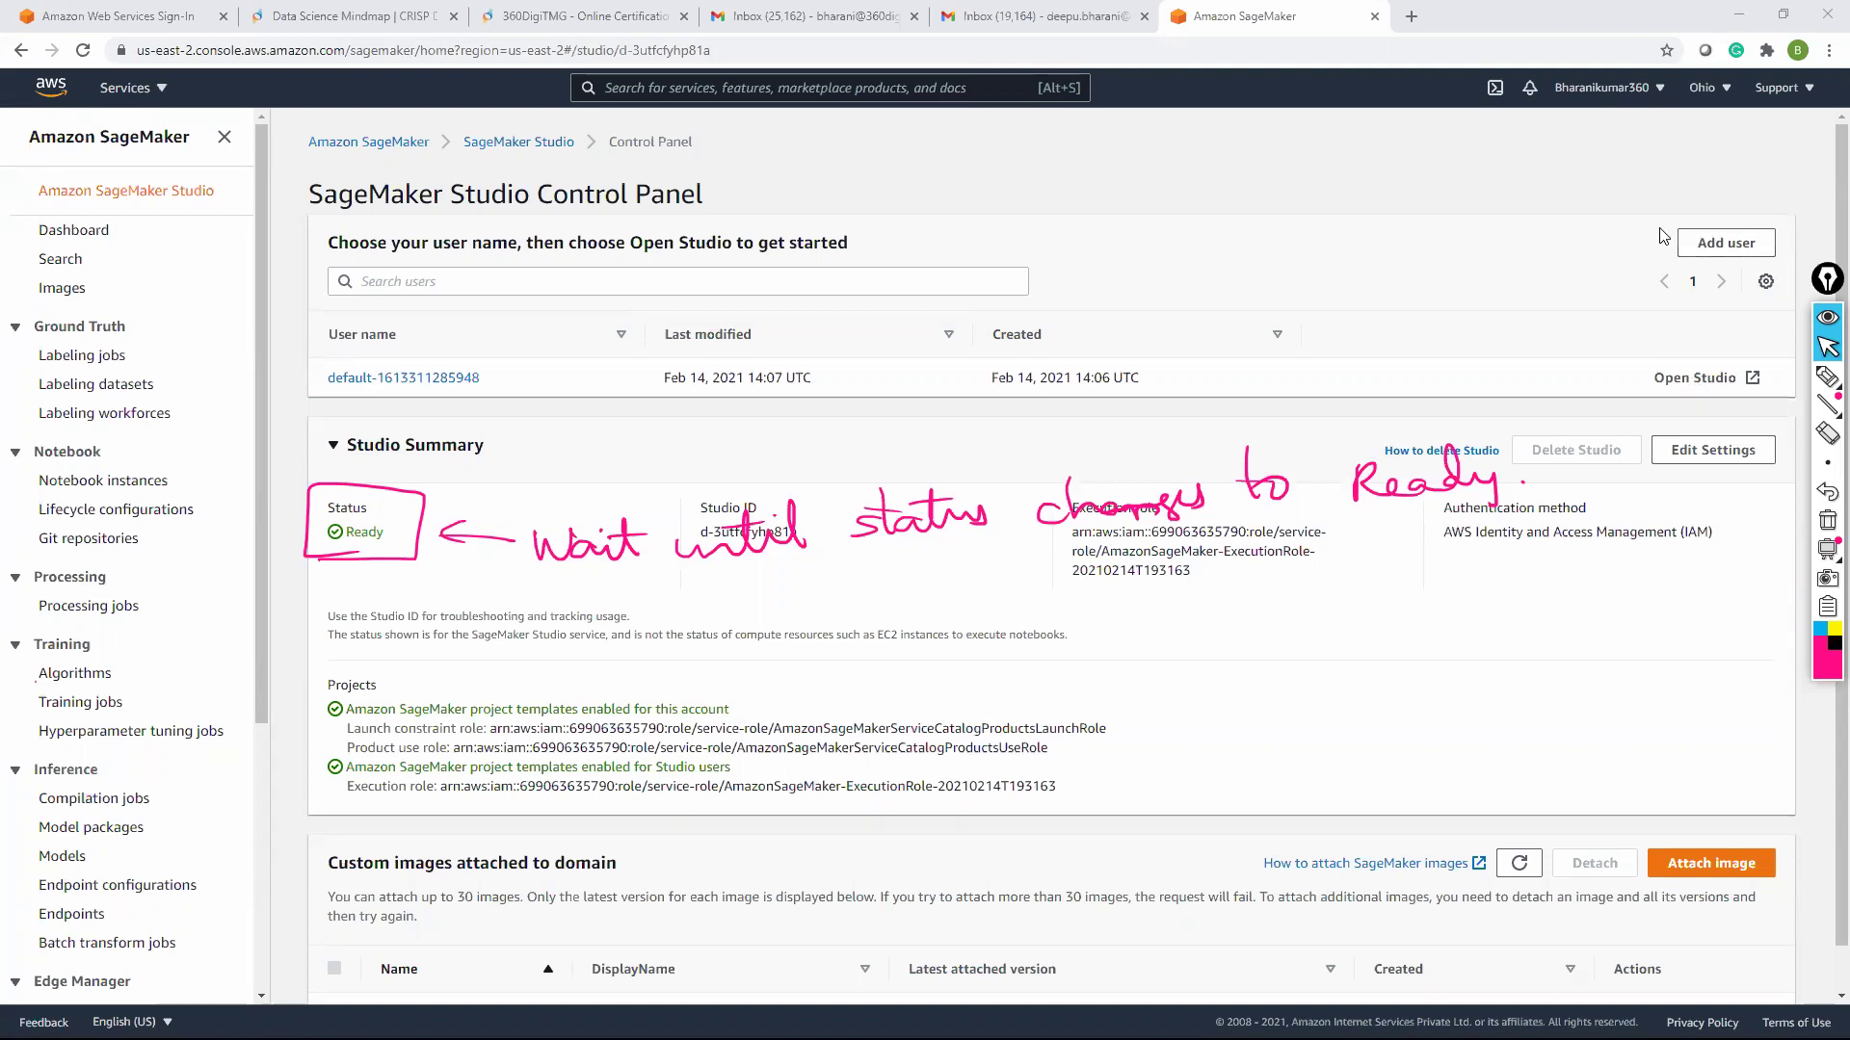
click(1827, 520)
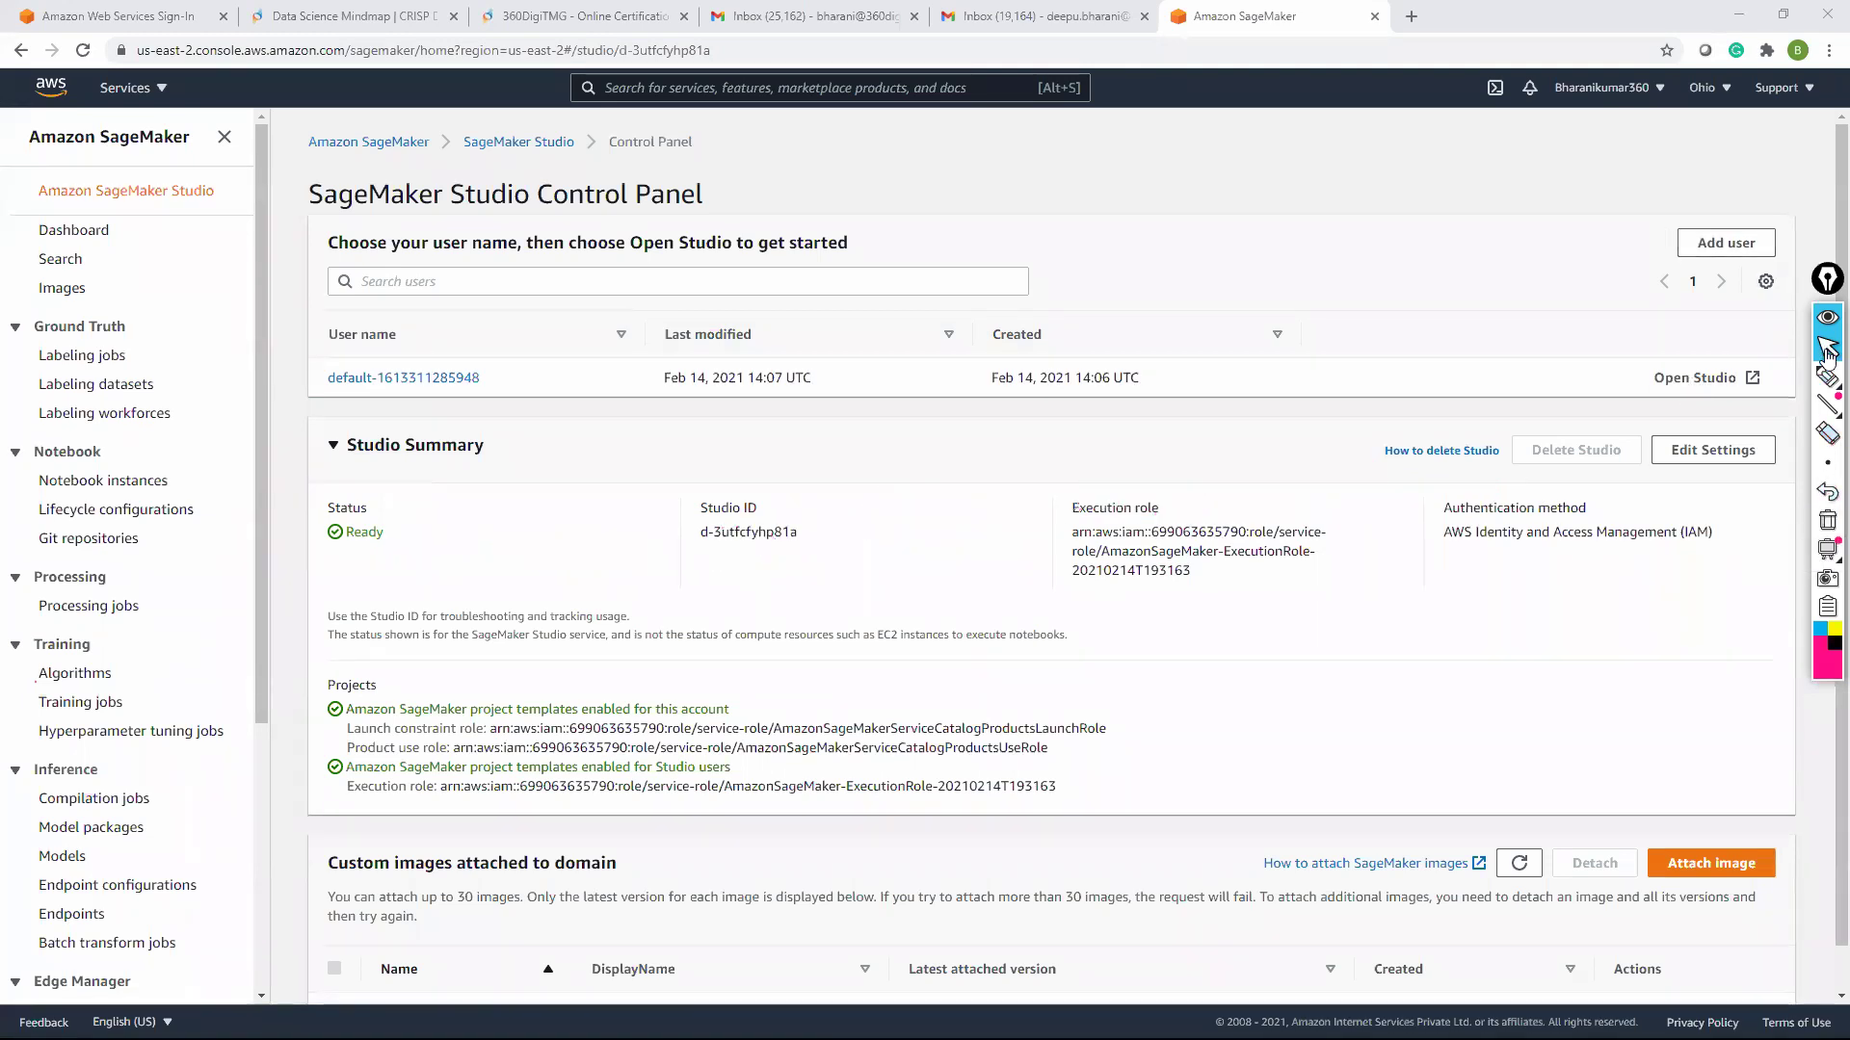
Annotate the Open Studio link with a pink box, an arrow and the handwritten words "click on"
click(1827, 376)
mouse_move(1654, 414)
mouse_down()
mouse_move(1778, 357)
mouse_move(1649, 410)
mouse_move(1498, 395)
mouse_up()
mouse_move(1084, 428)
mouse_down()
mouse_move(1074, 461)
mouse_move(1093, 424)
mouse_move(1128, 459)
mouse_up()
mouse_move(1144, 403)
mouse_down()
mouse_move(1175, 440)
mouse_move(1601, 386)
mouse_up()
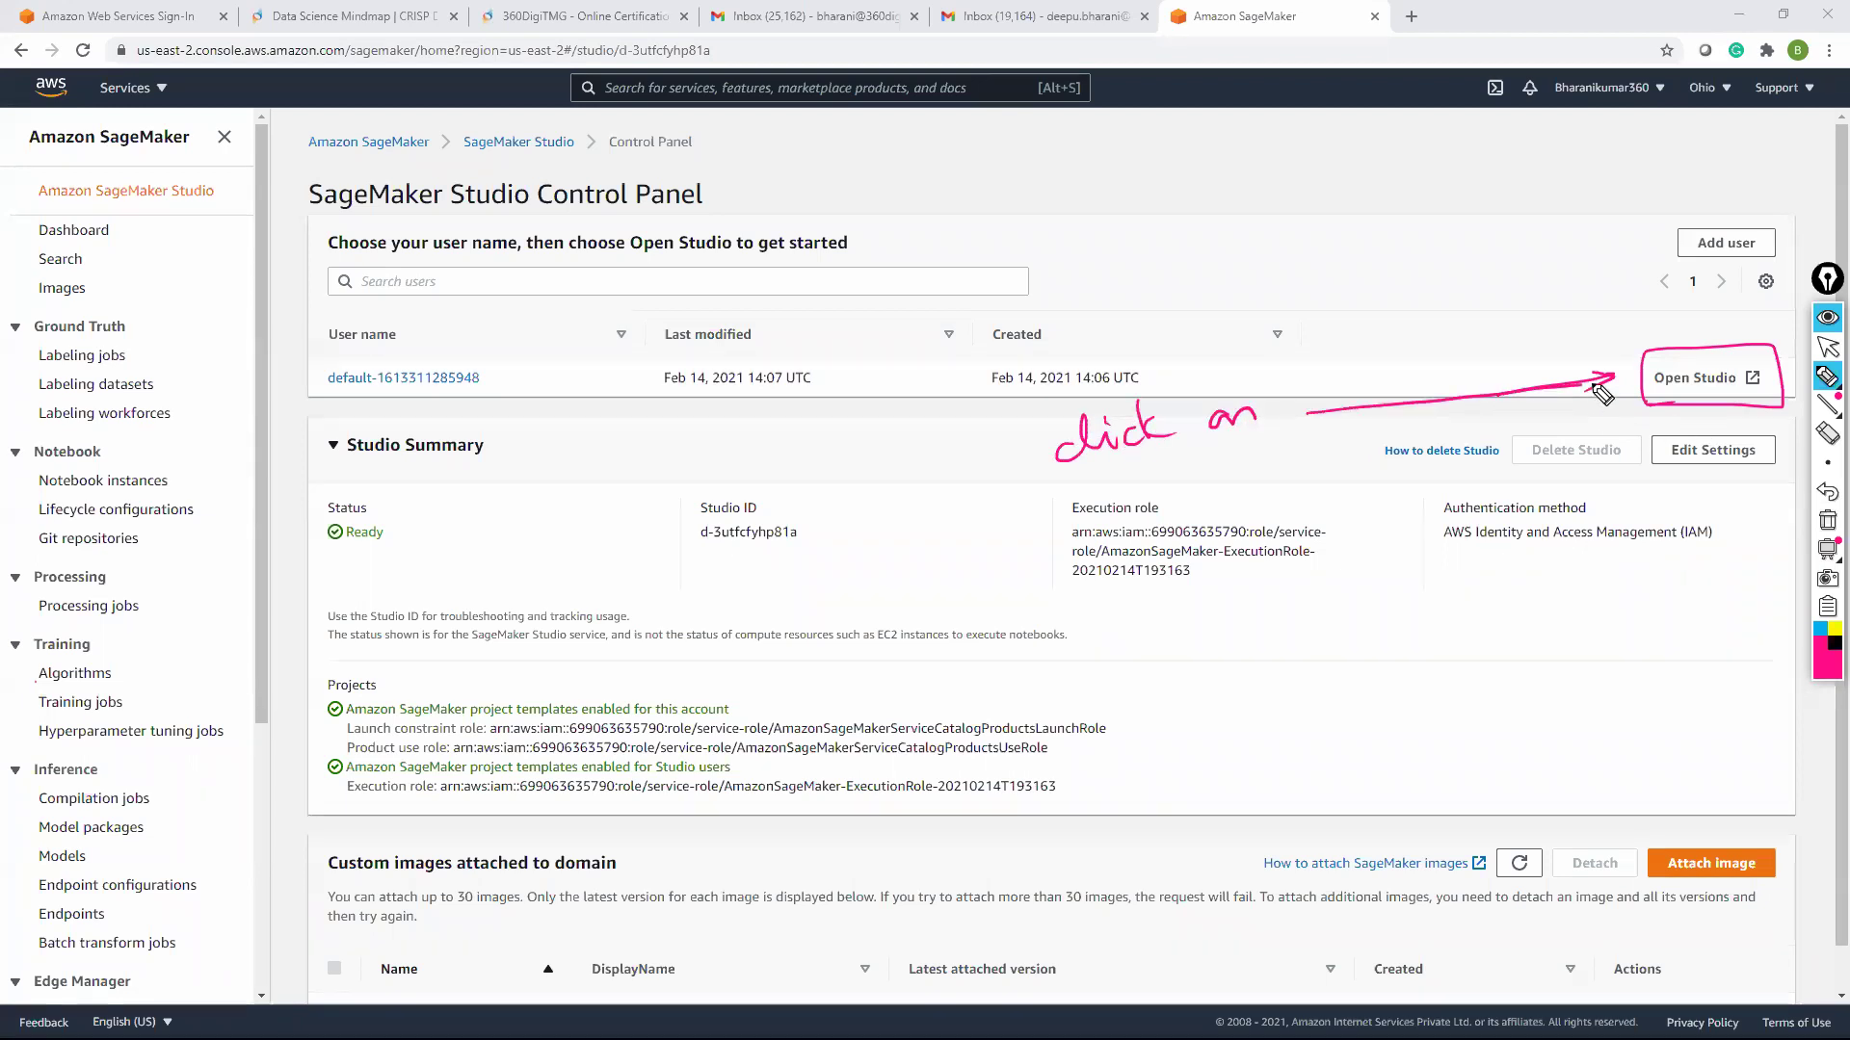
Clear the drawn annotations and open Studio for the default user
click(1827, 347)
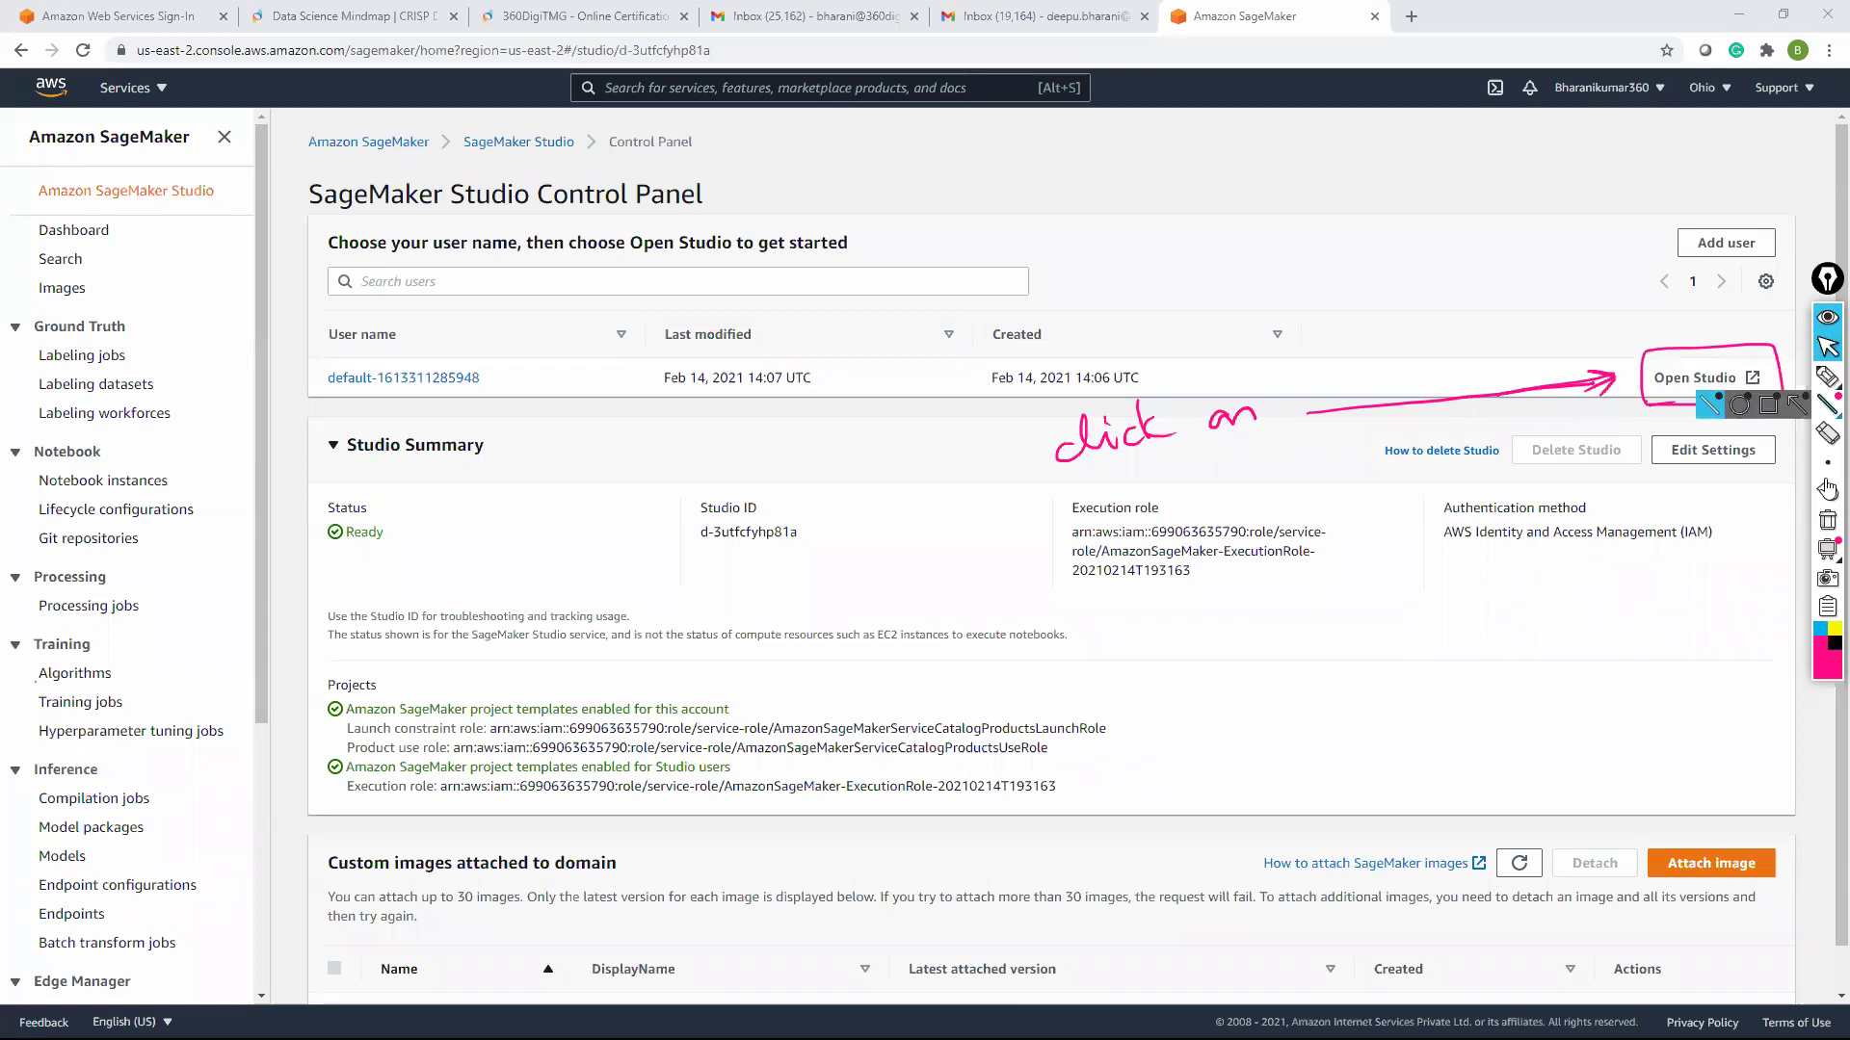
click(1828, 520)
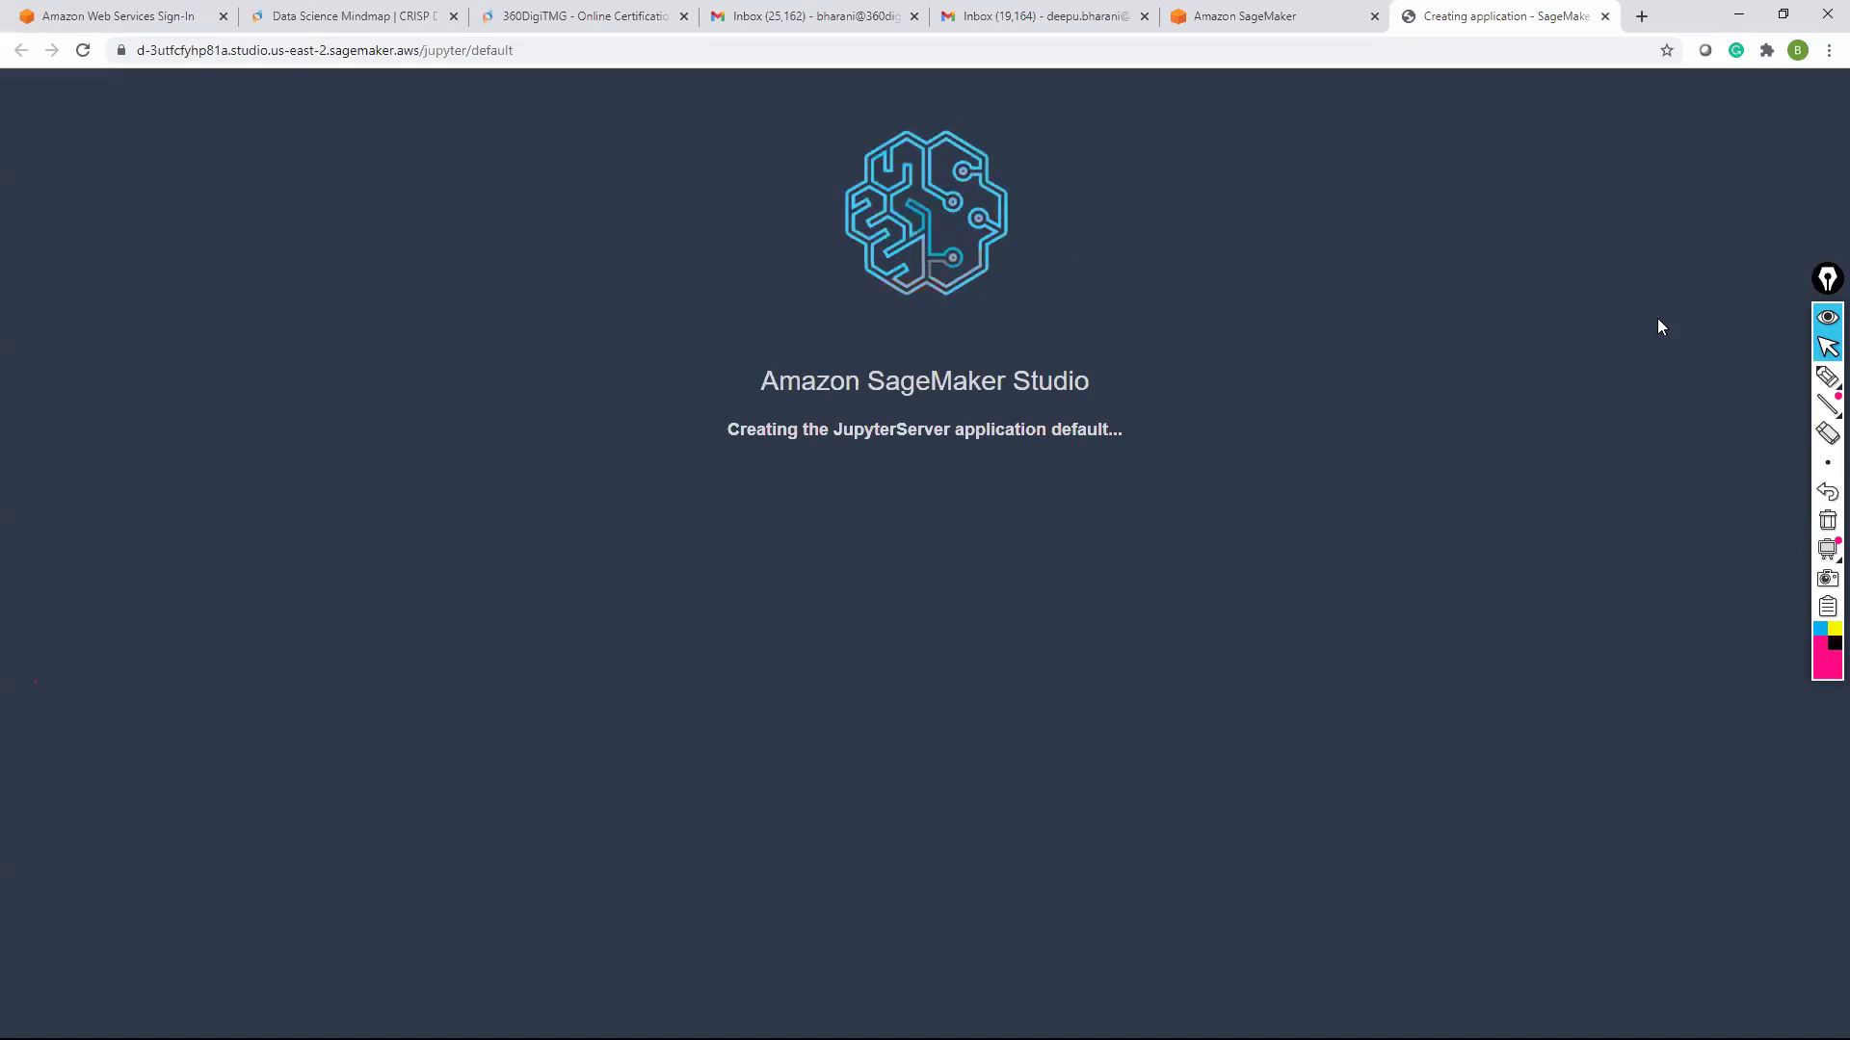
Underline "JupyterServer application default" on the loading page in pink and clear the underline once the Studio launcher has loaded
click(1827, 377)
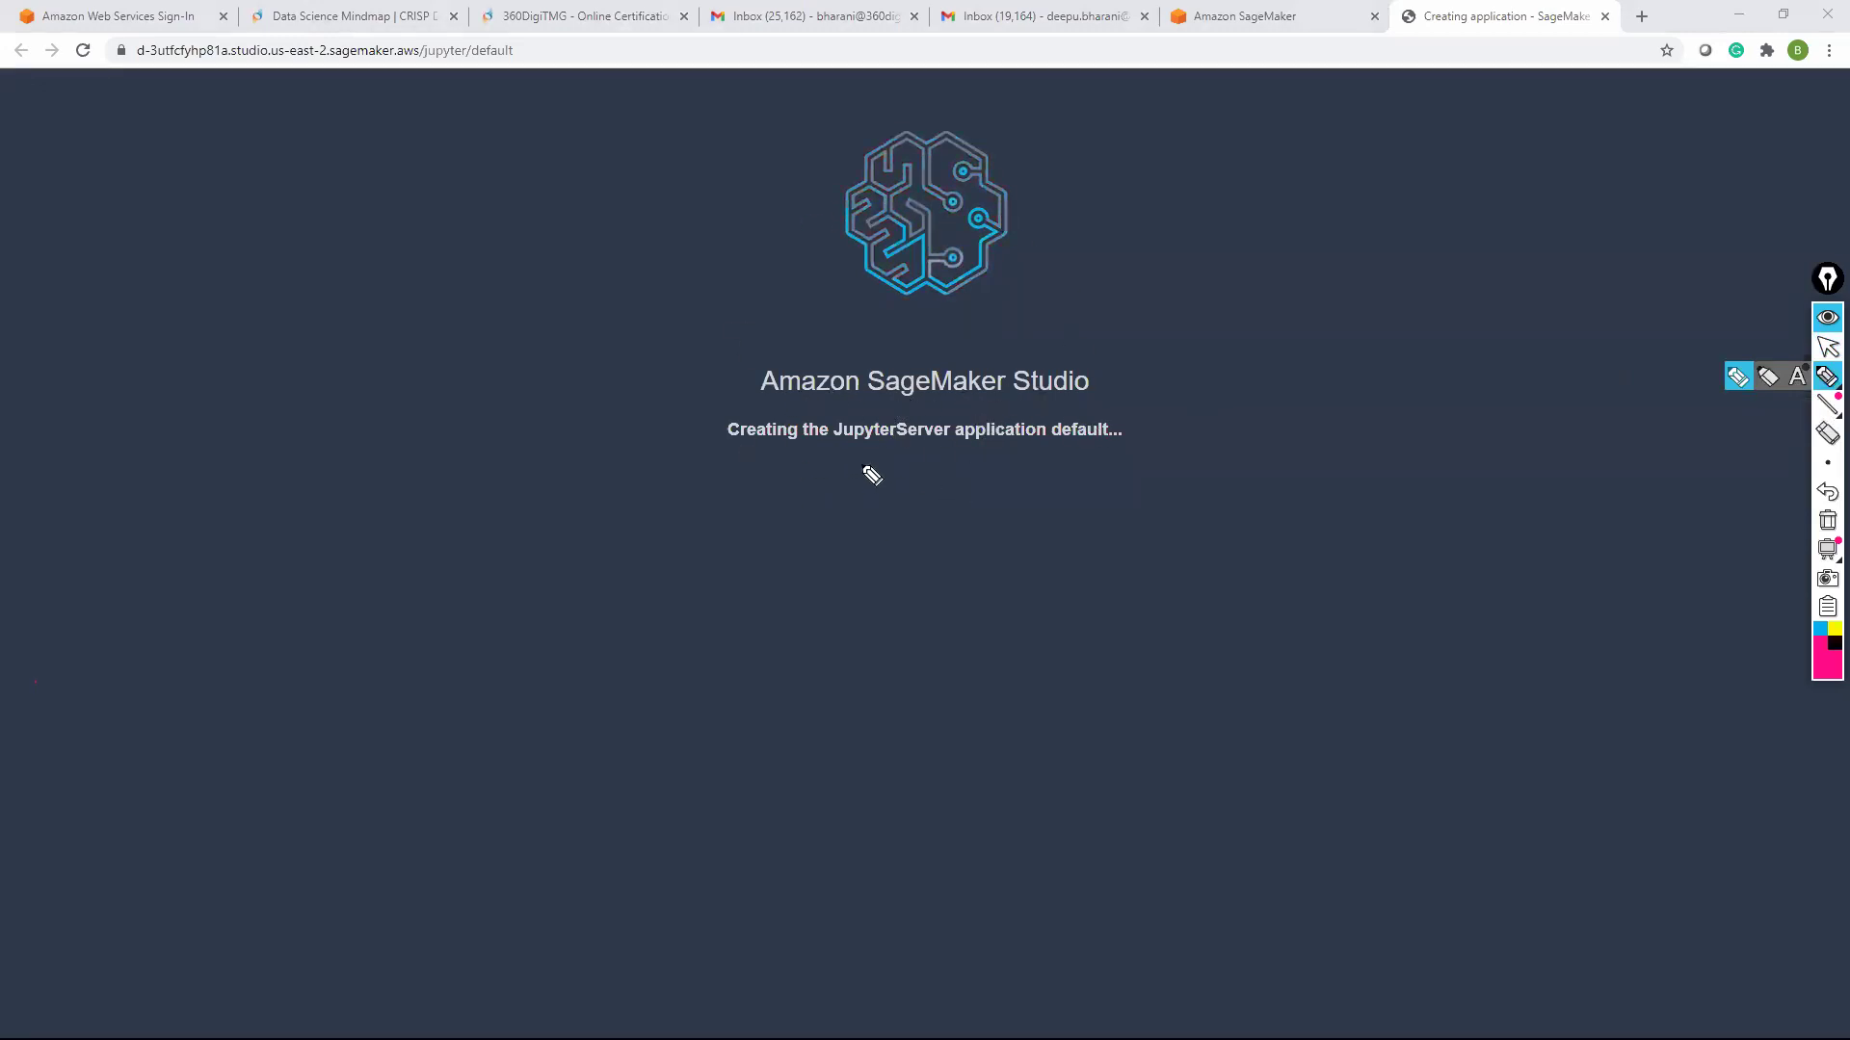
click(838, 447)
drag(862, 458, 1149, 454)
click(1828, 377)
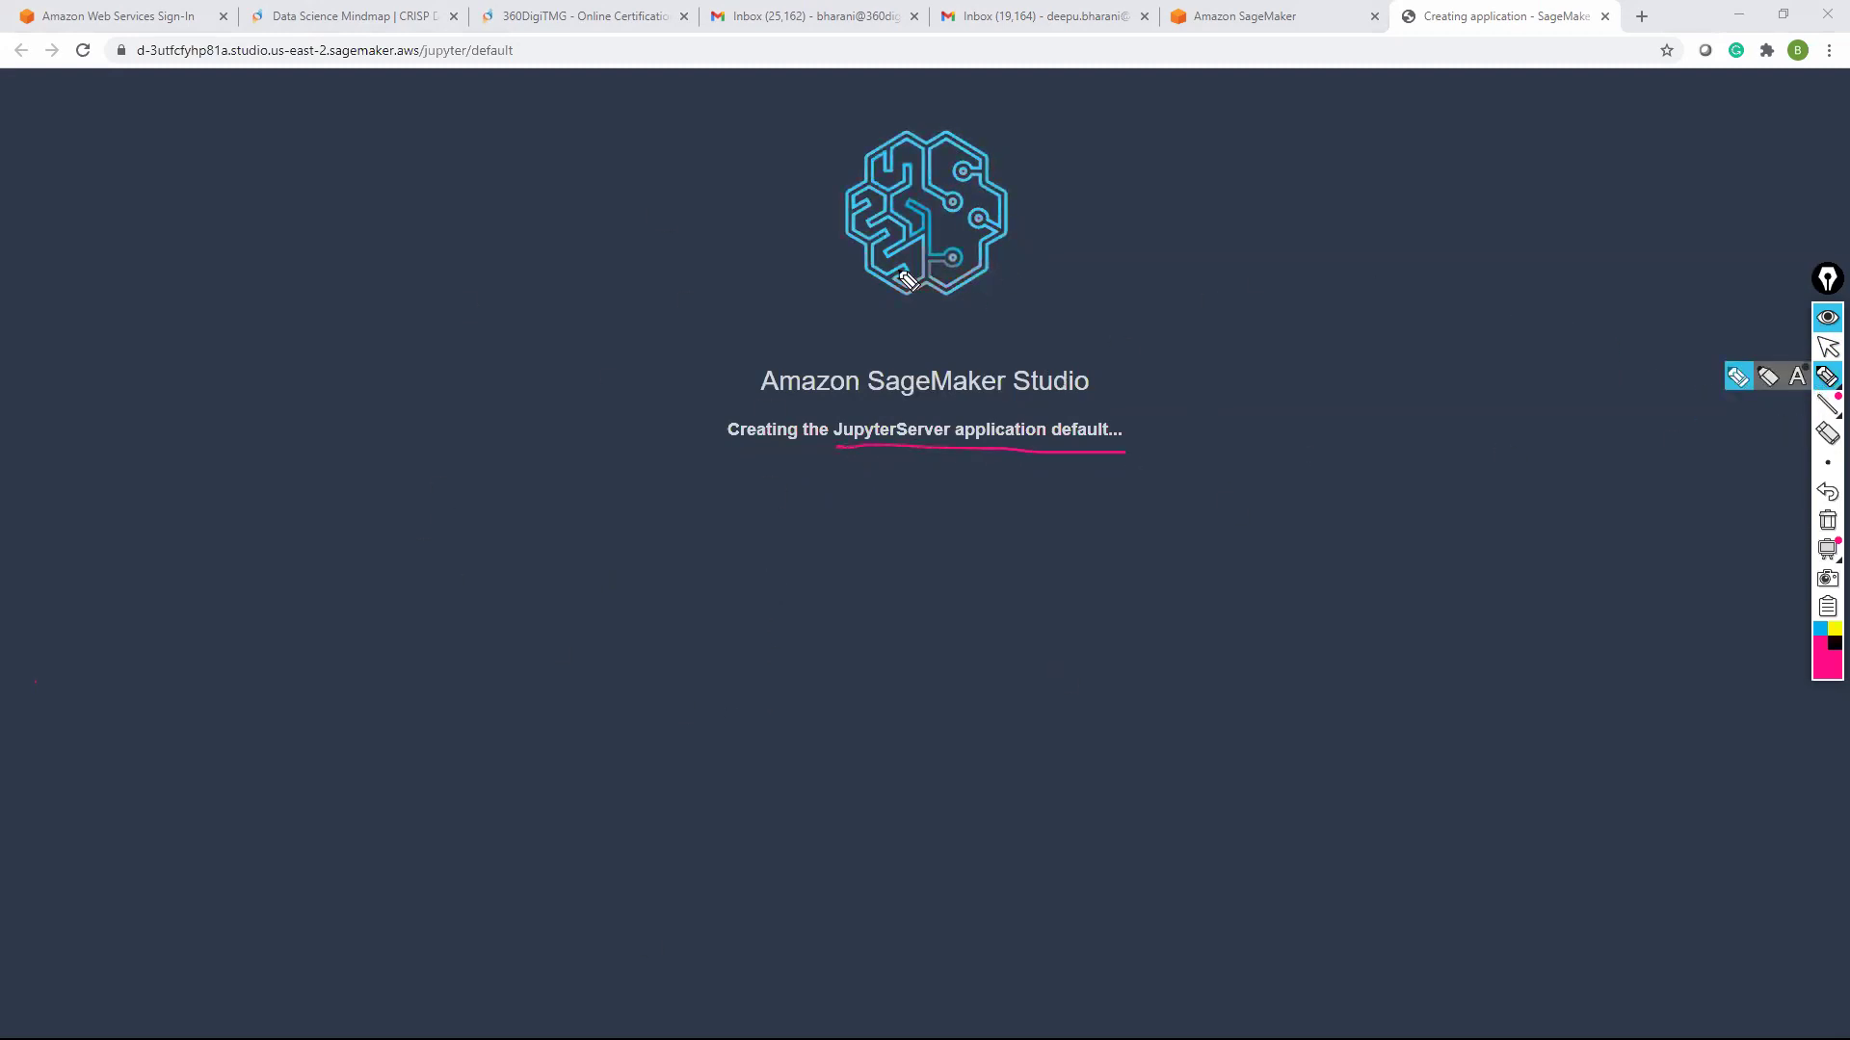
click(1828, 346)
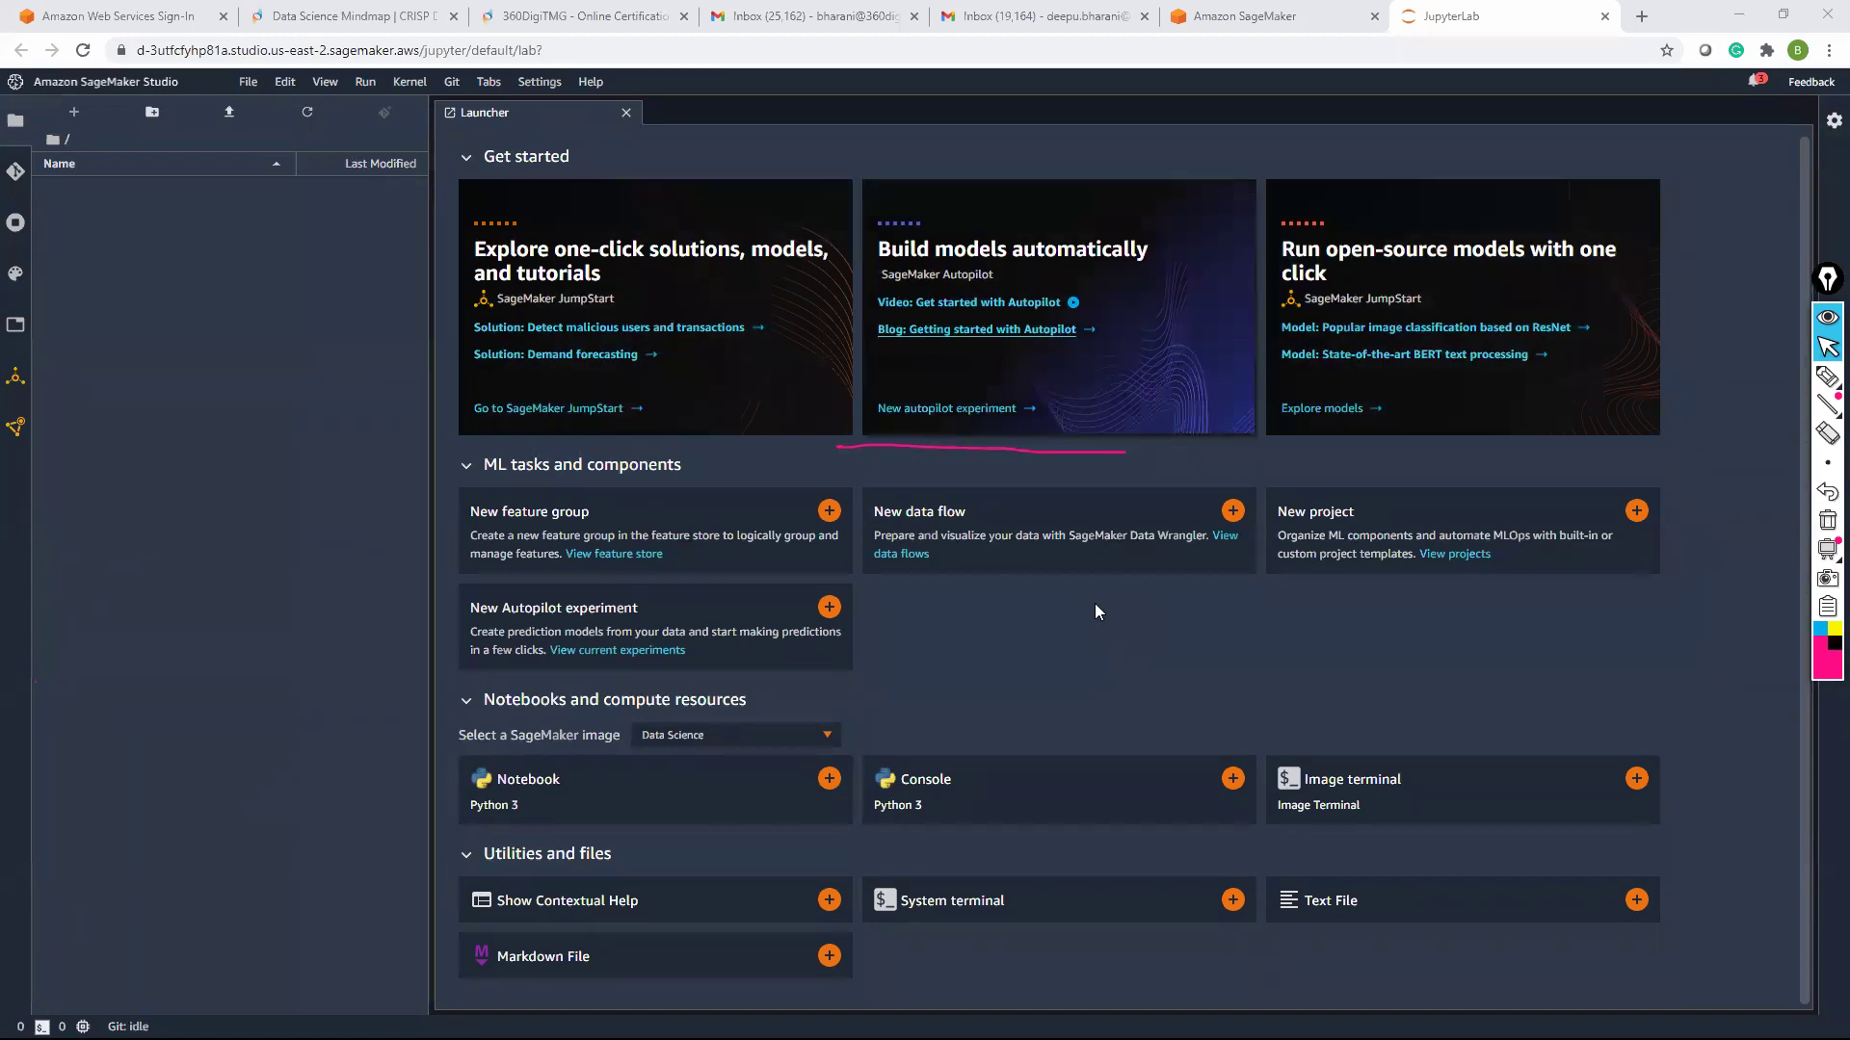
click(1827, 520)
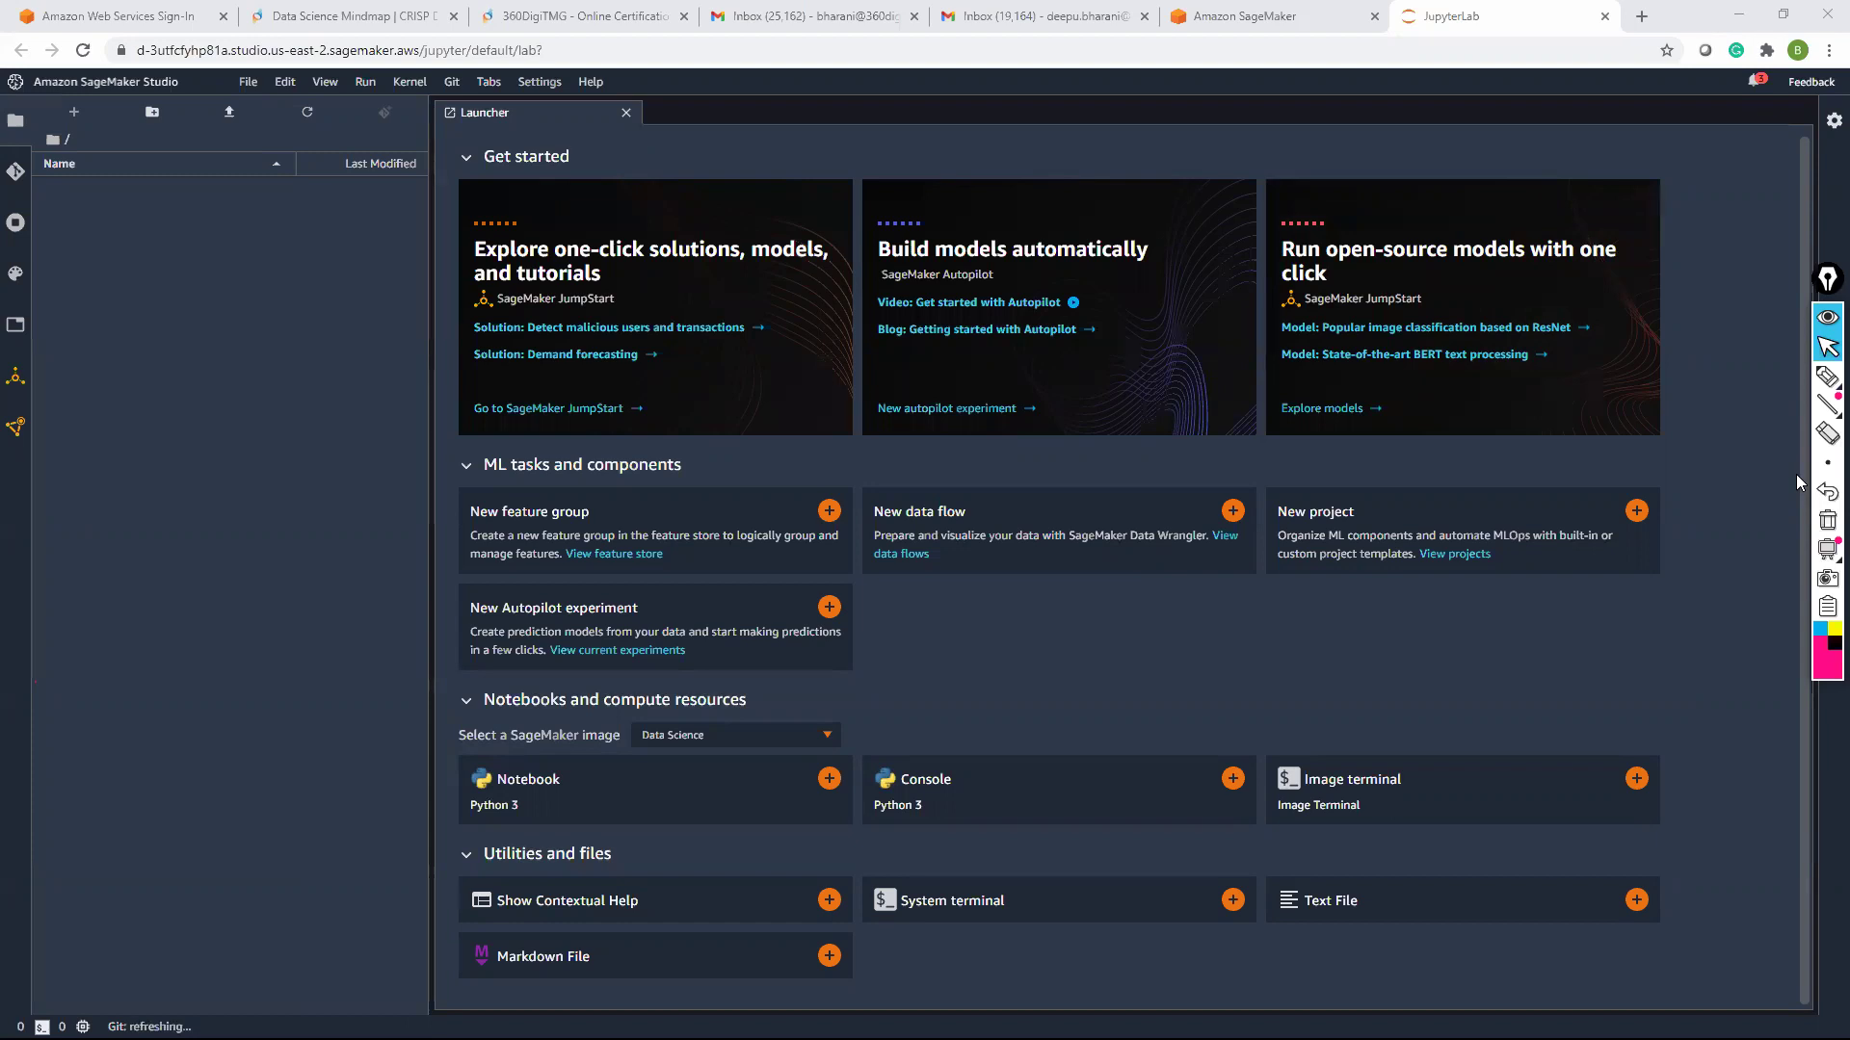
Show the Experiments and trials list among Studio's components and registries
scroll(1795, 474, down, 1)
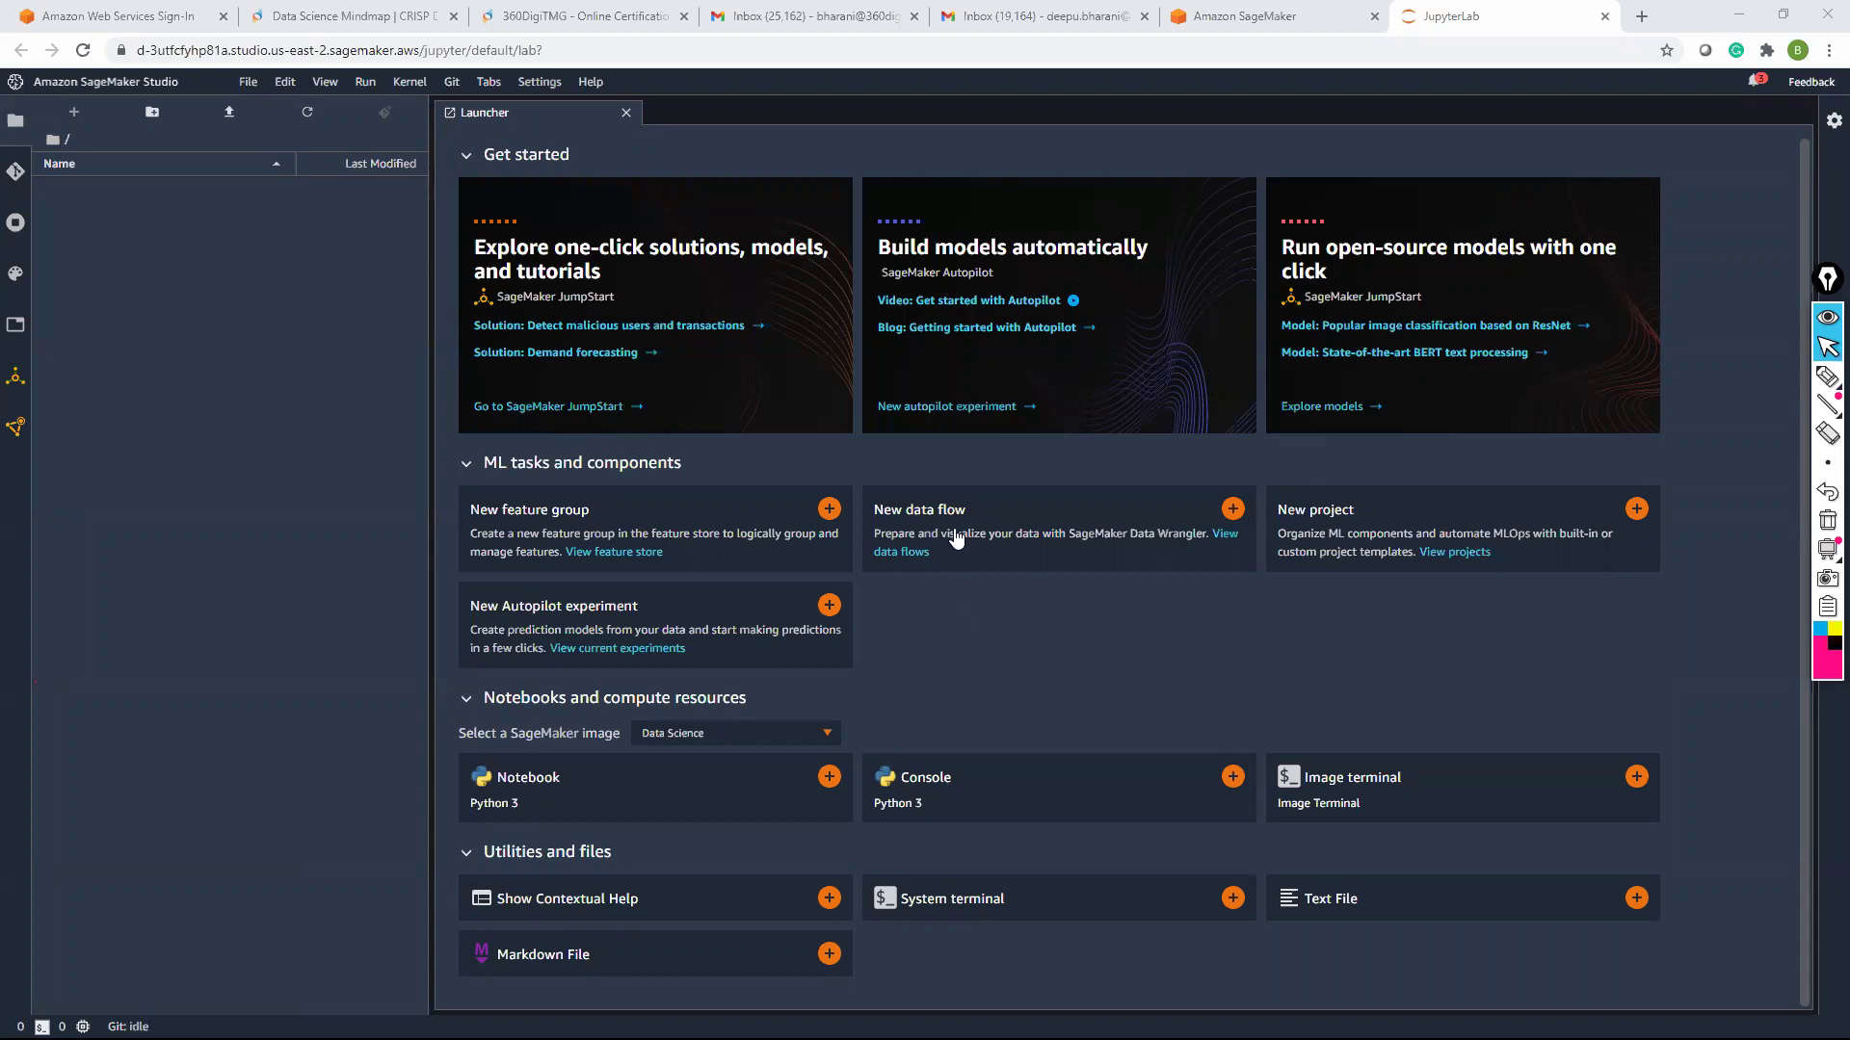
click(16, 426)
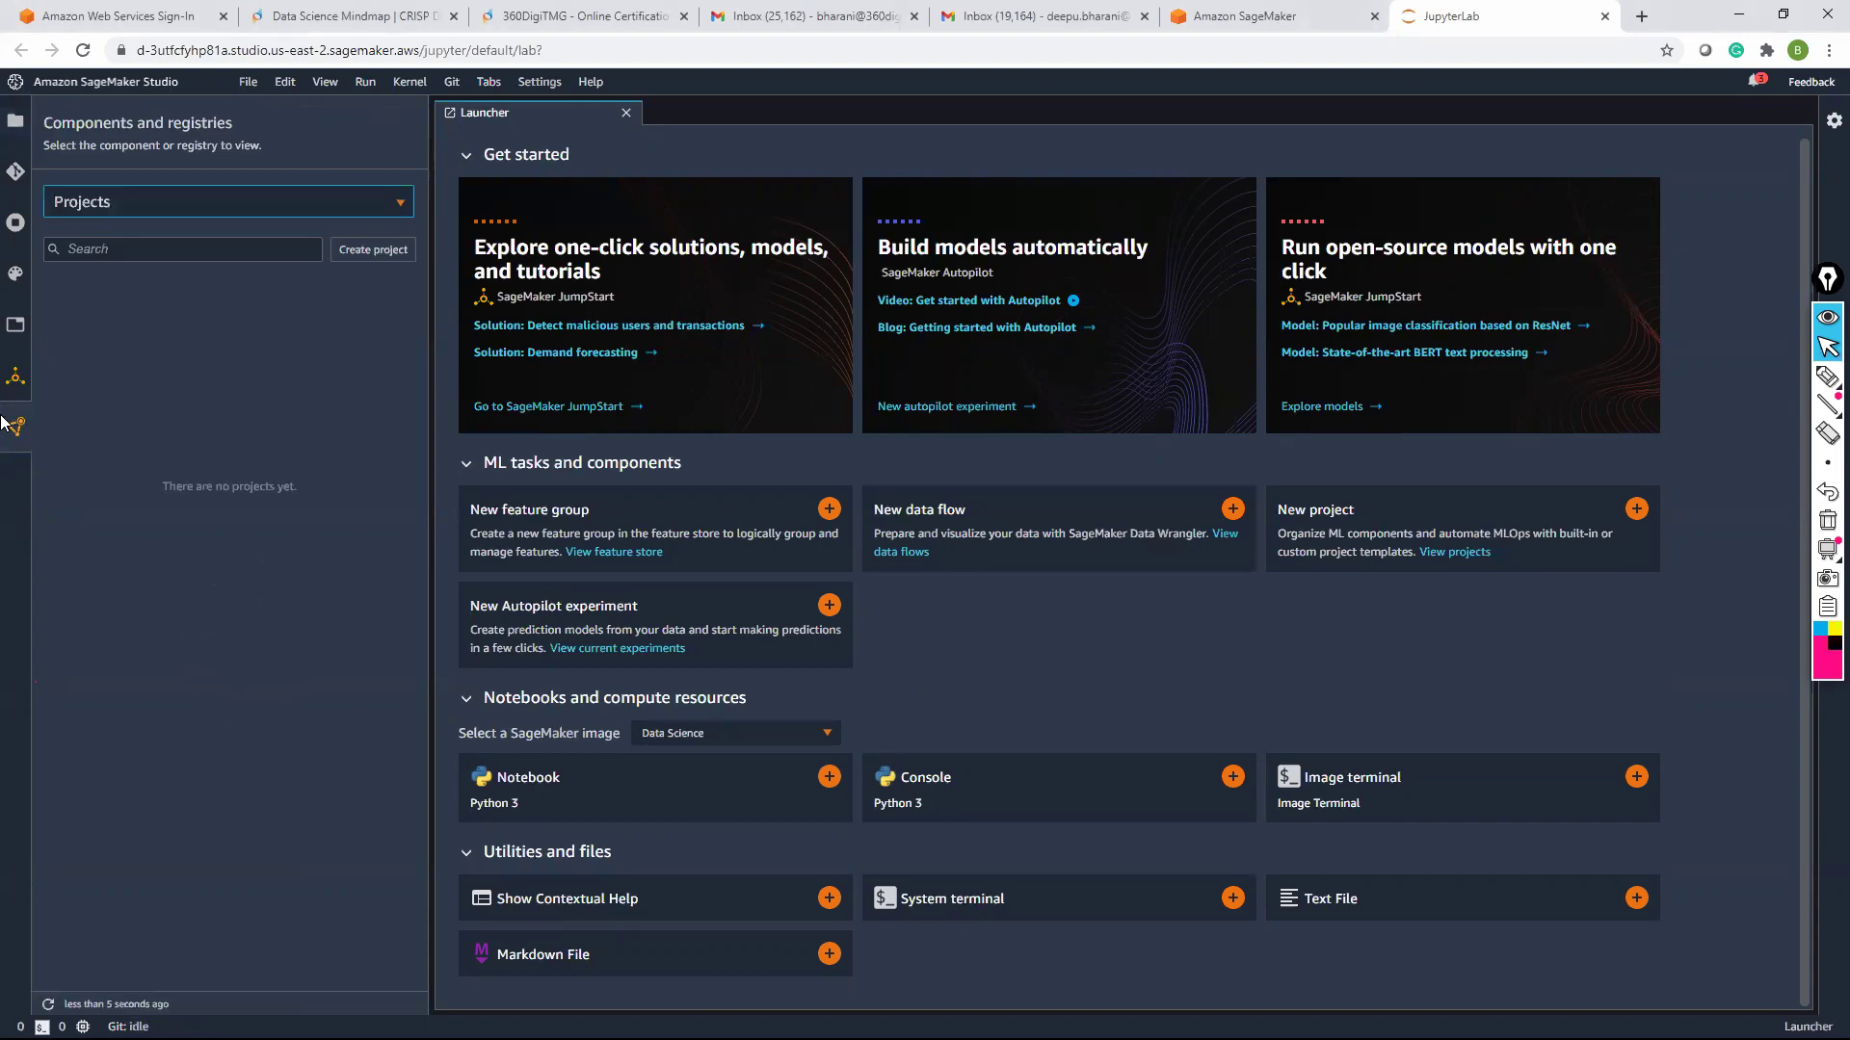
click(400, 207)
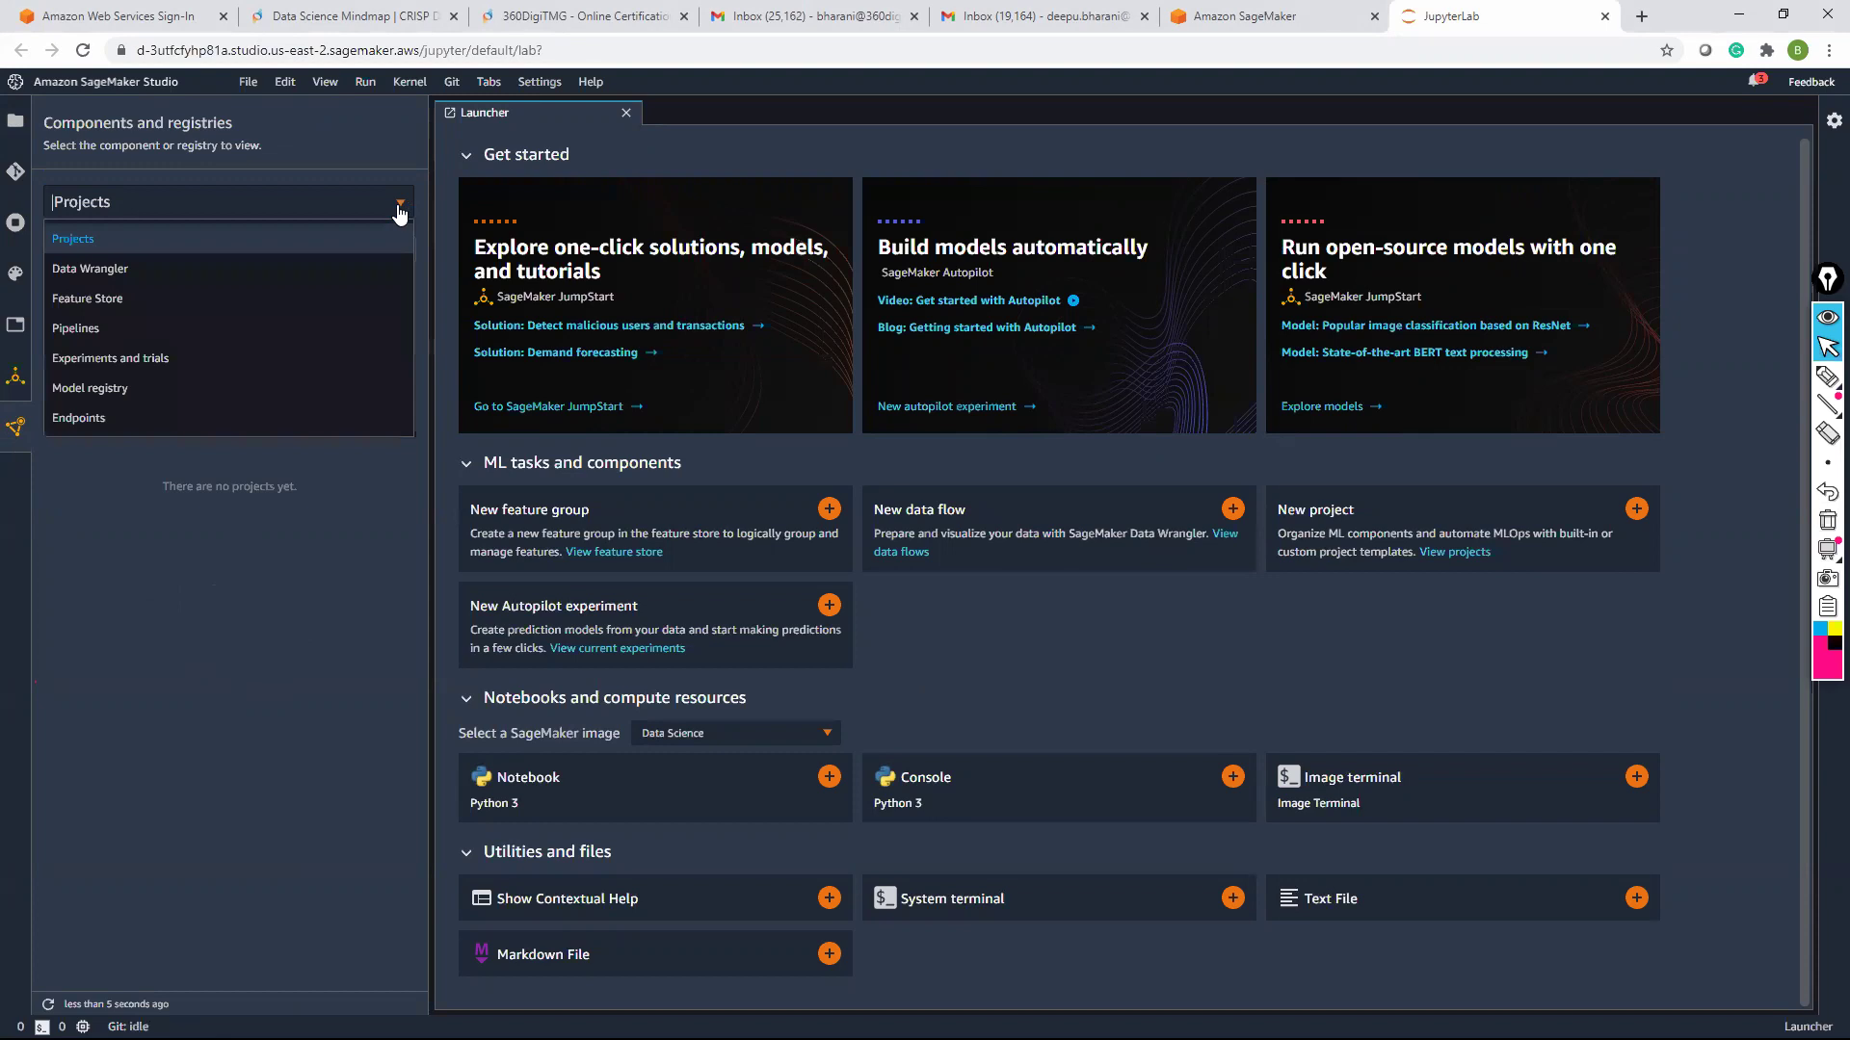
click(192, 358)
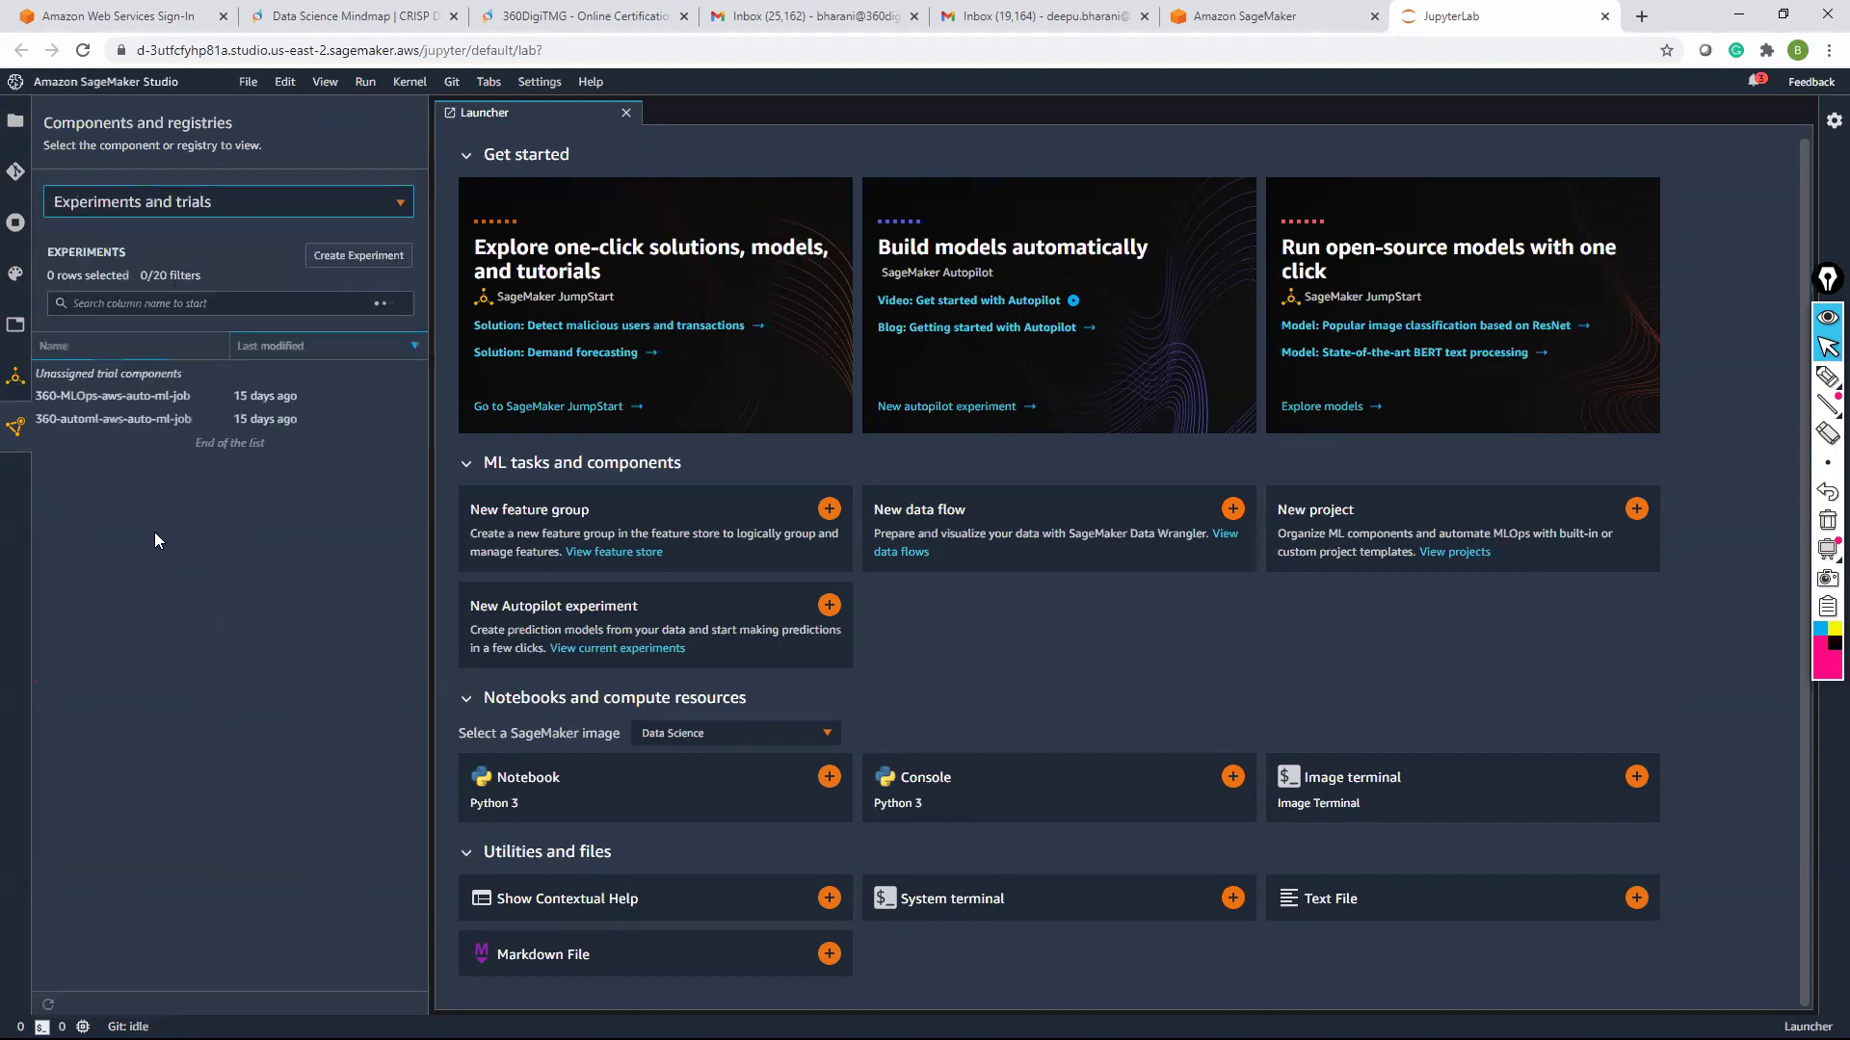
Check which actions are available for the existing 360-MLOps-aws-auto-ml-job and 360-automl-aws-auto-ml-job entries
click(179, 397)
right_click(179, 397)
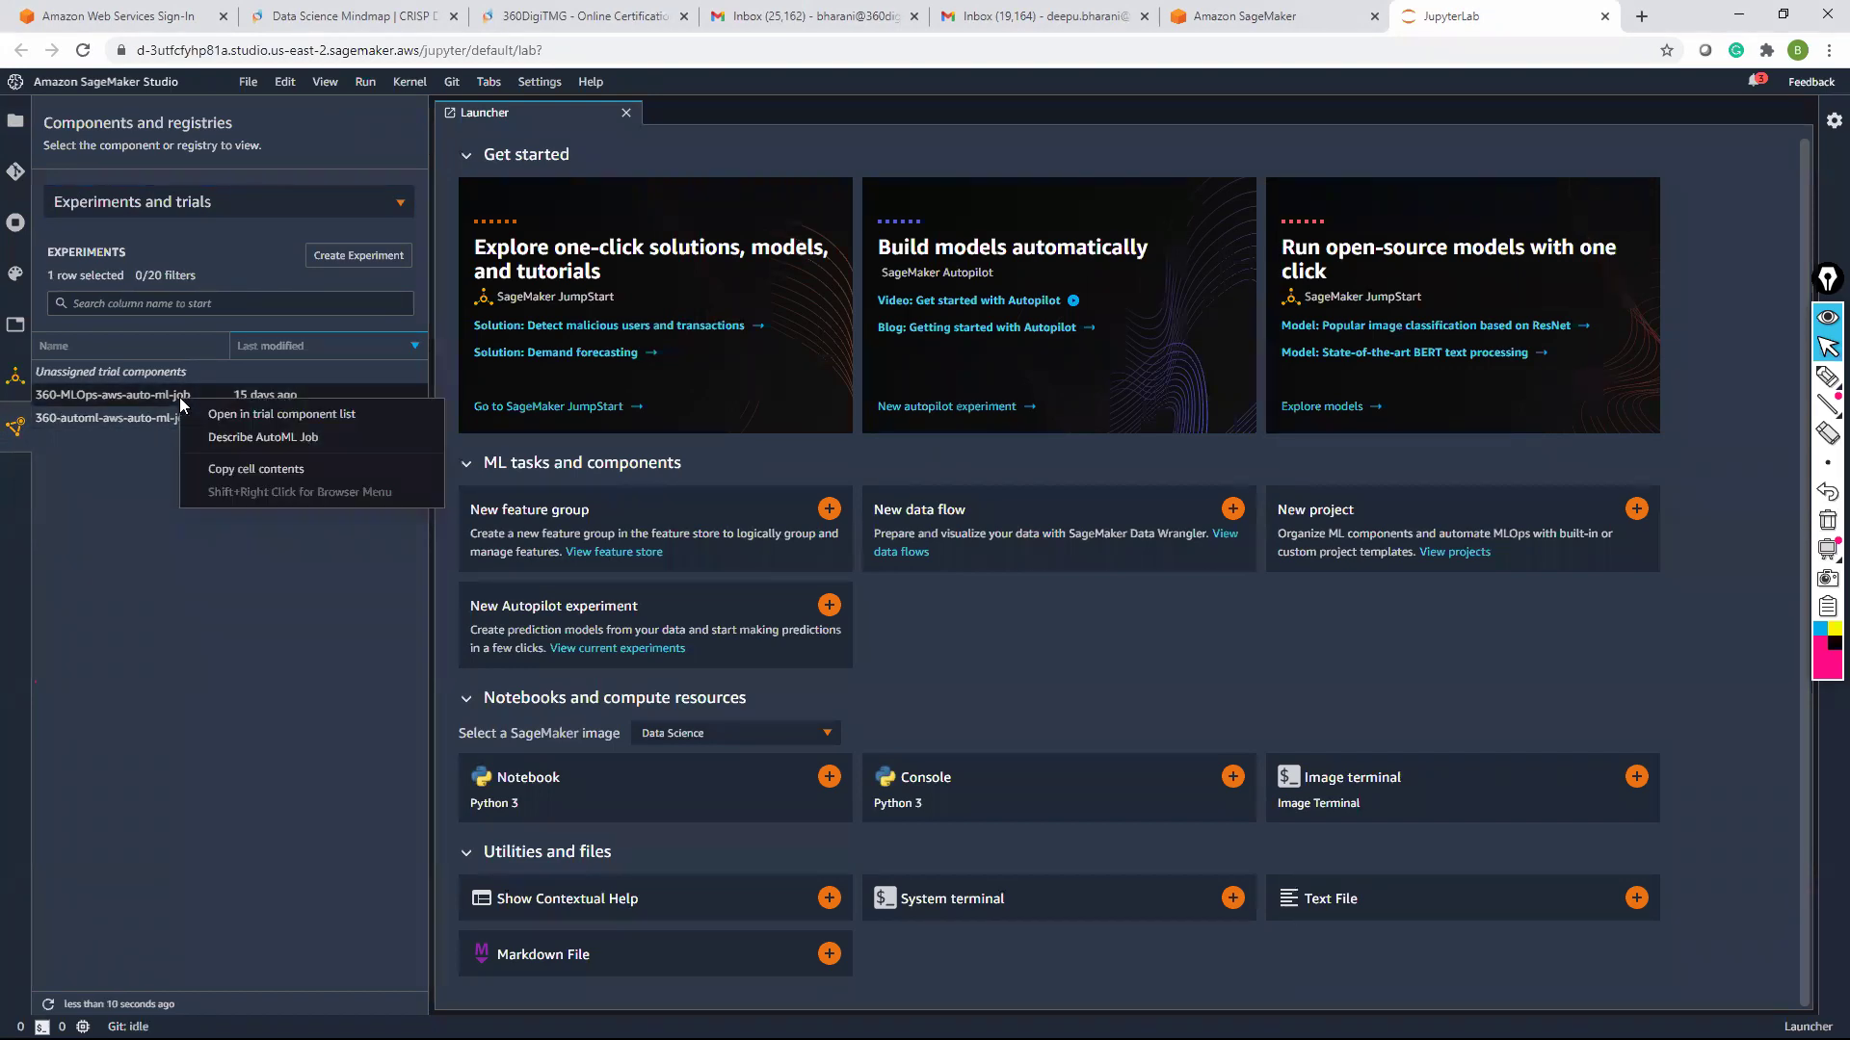
click(135, 420)
right_click(135, 420)
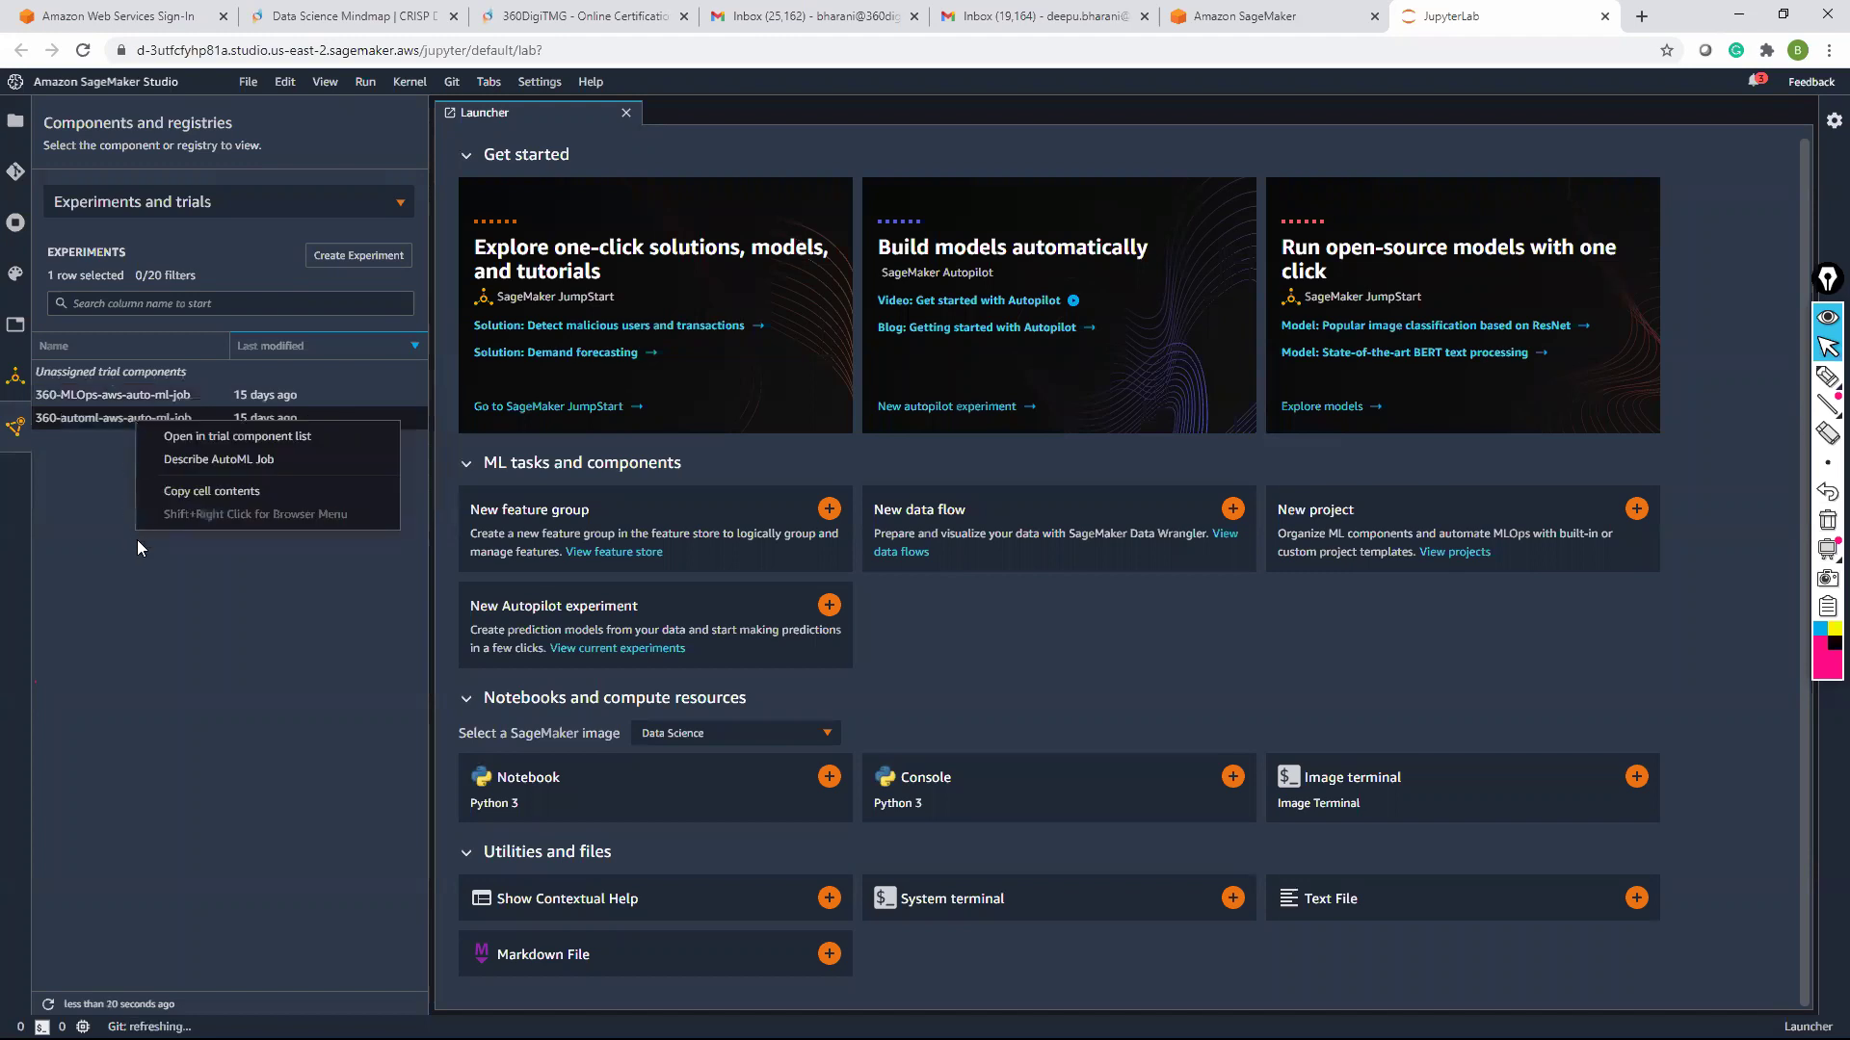
click(140, 561)
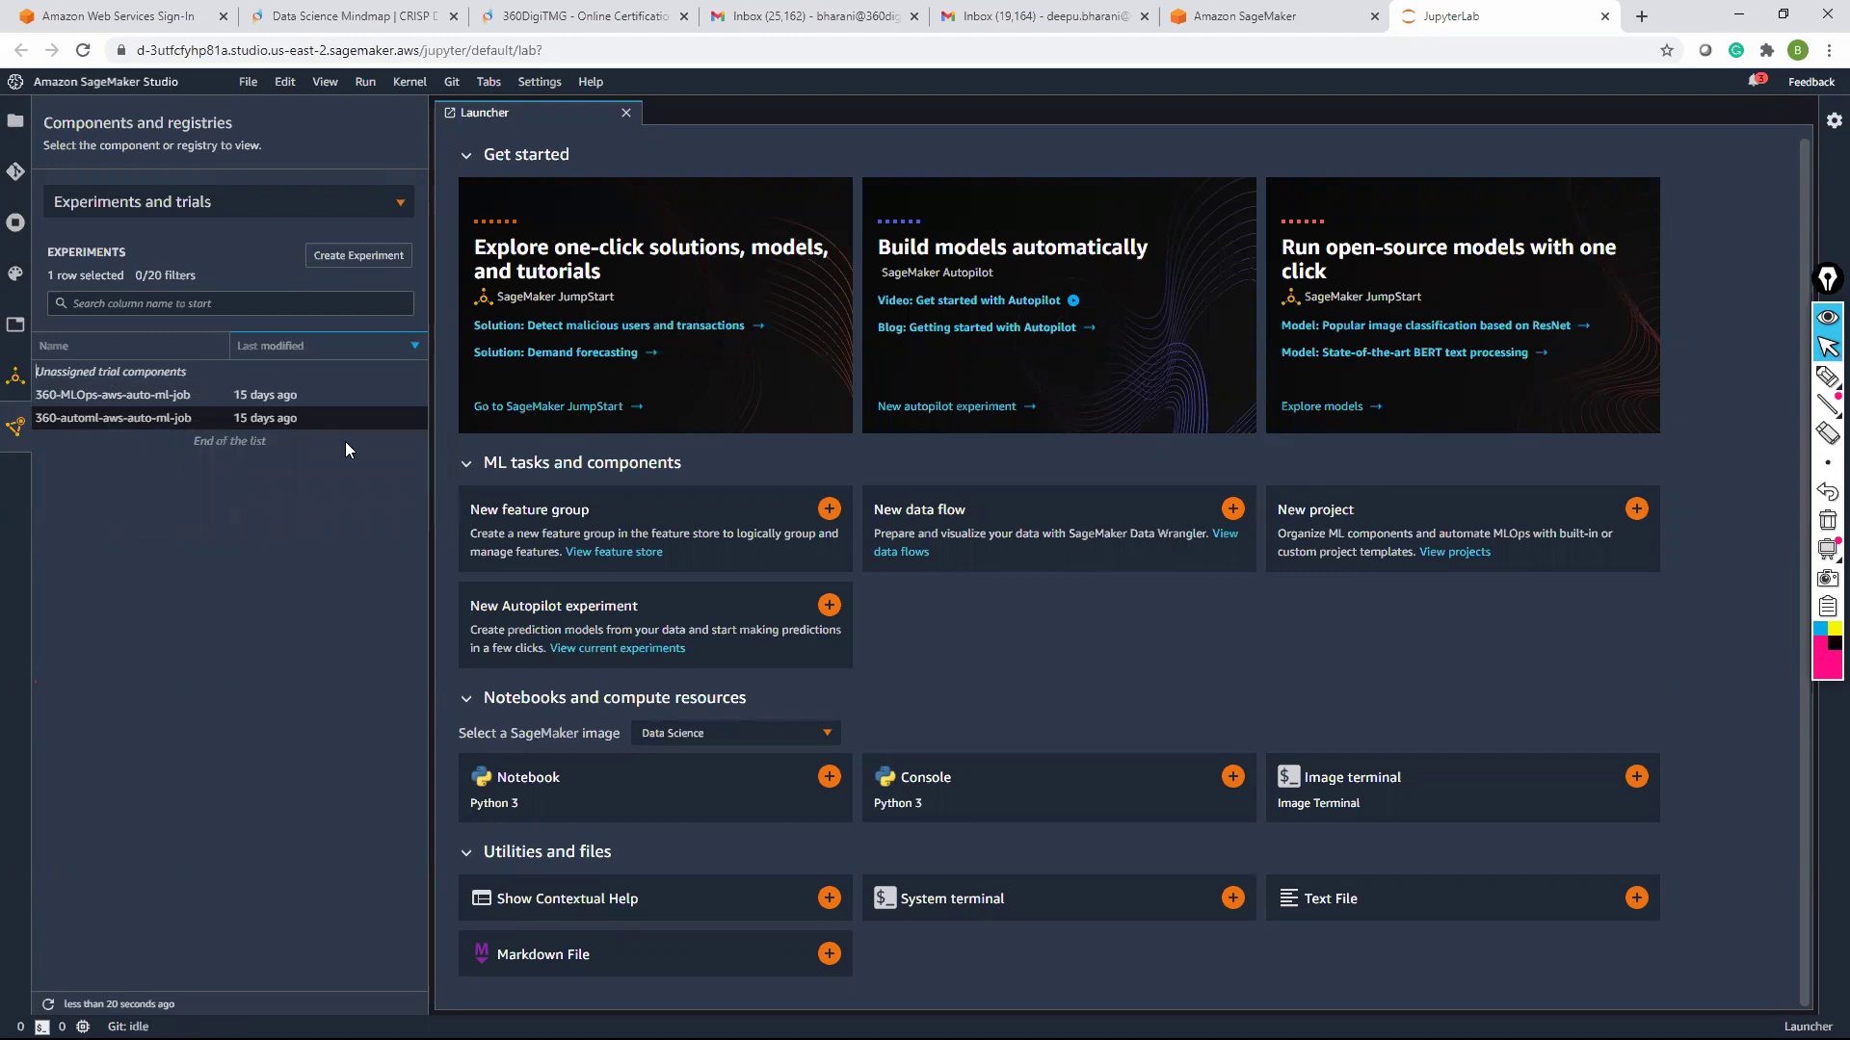
Start a new Autopilot experiment and name it 360DigiTMG-MLonCloud
click(362, 262)
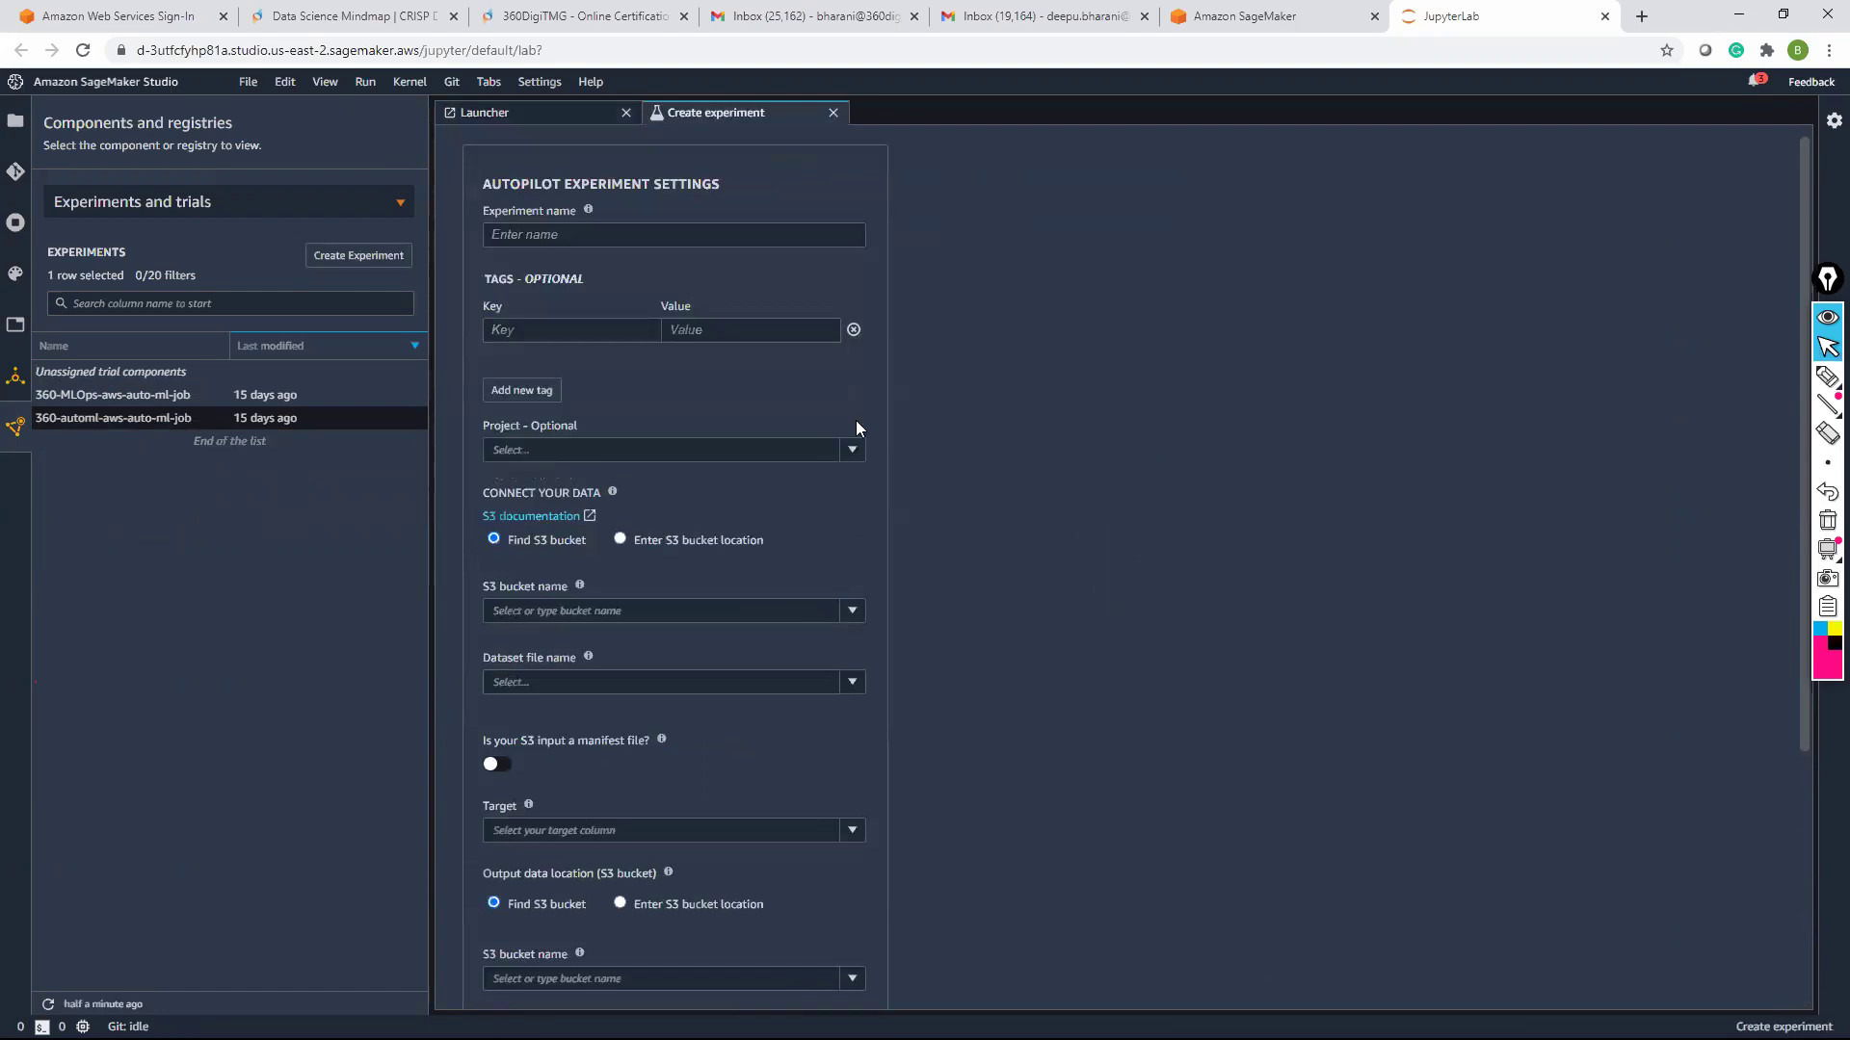
click(672, 235)
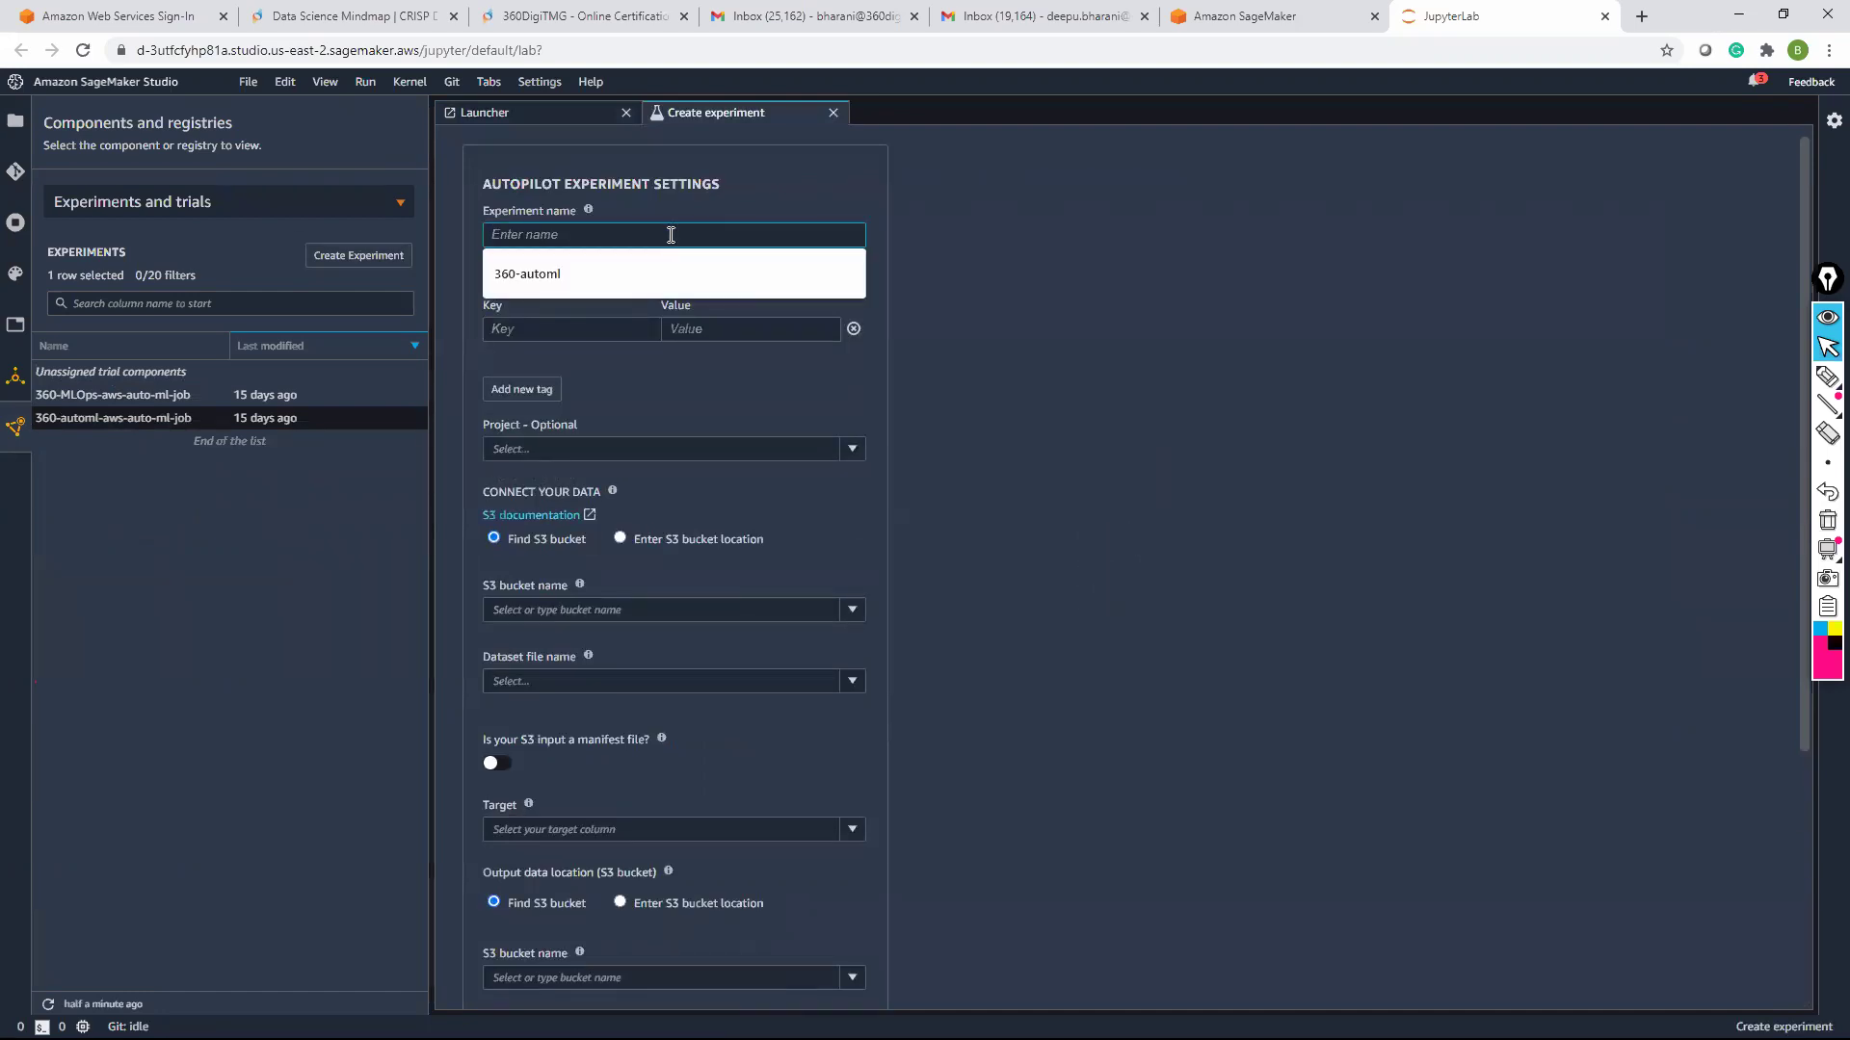
text(360)
text(-a)
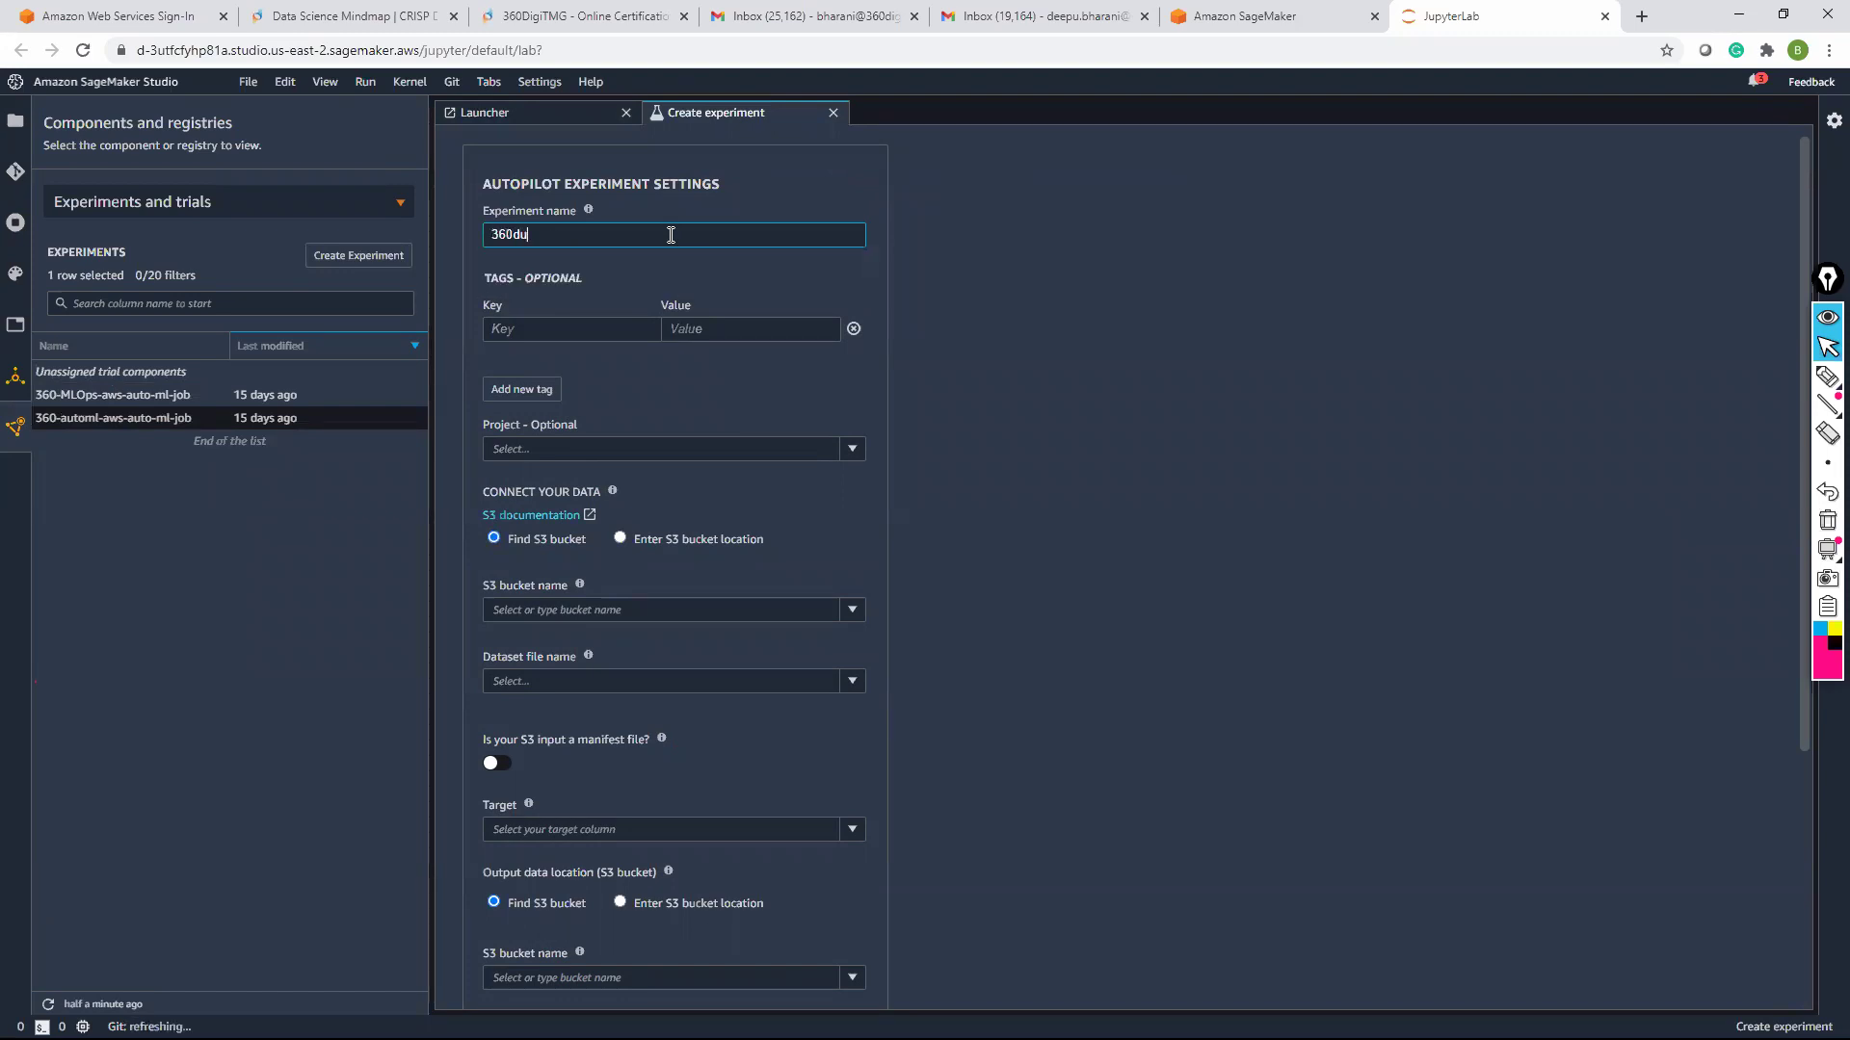
key(BackSpace)
key(BackSpace)
text(DigiTMG-MLonCloud)
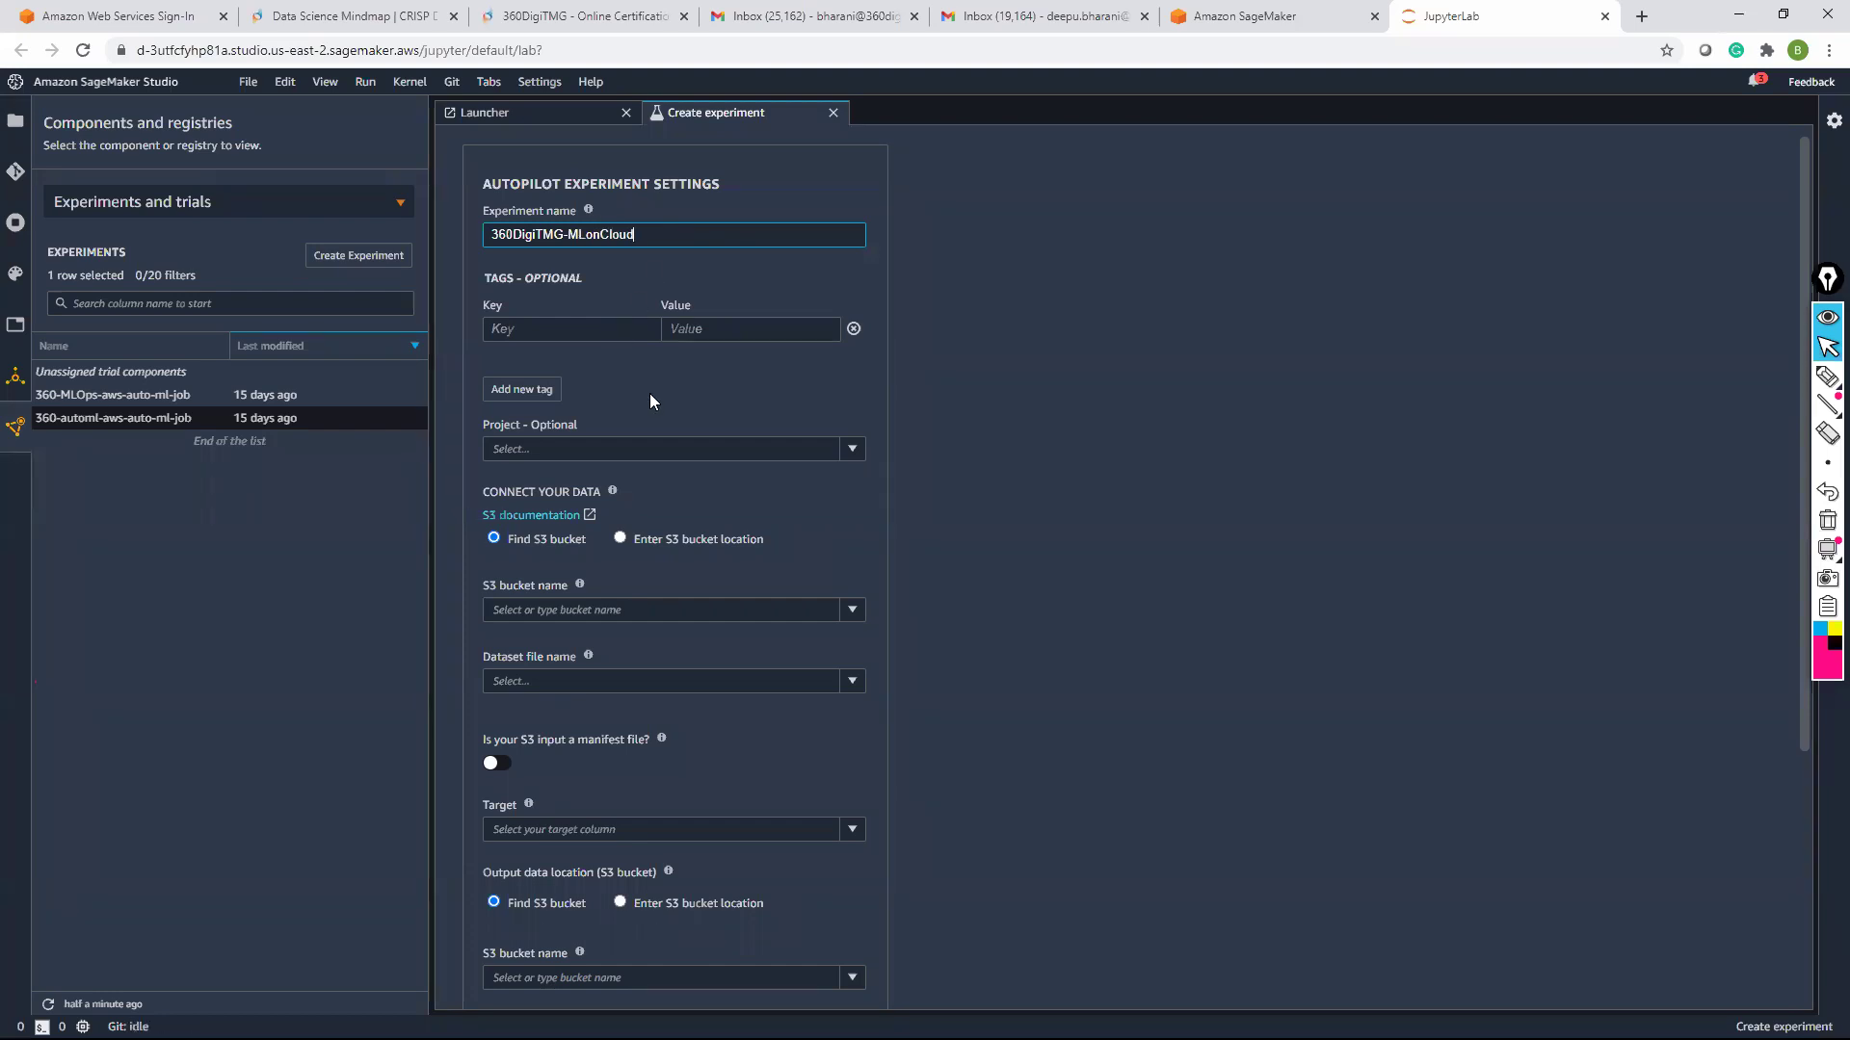
Connect the experiment's input data to the S3 bucket mloncloud-360 with bank-additional.csv as the dataset file
scroll(649, 400, down, 1)
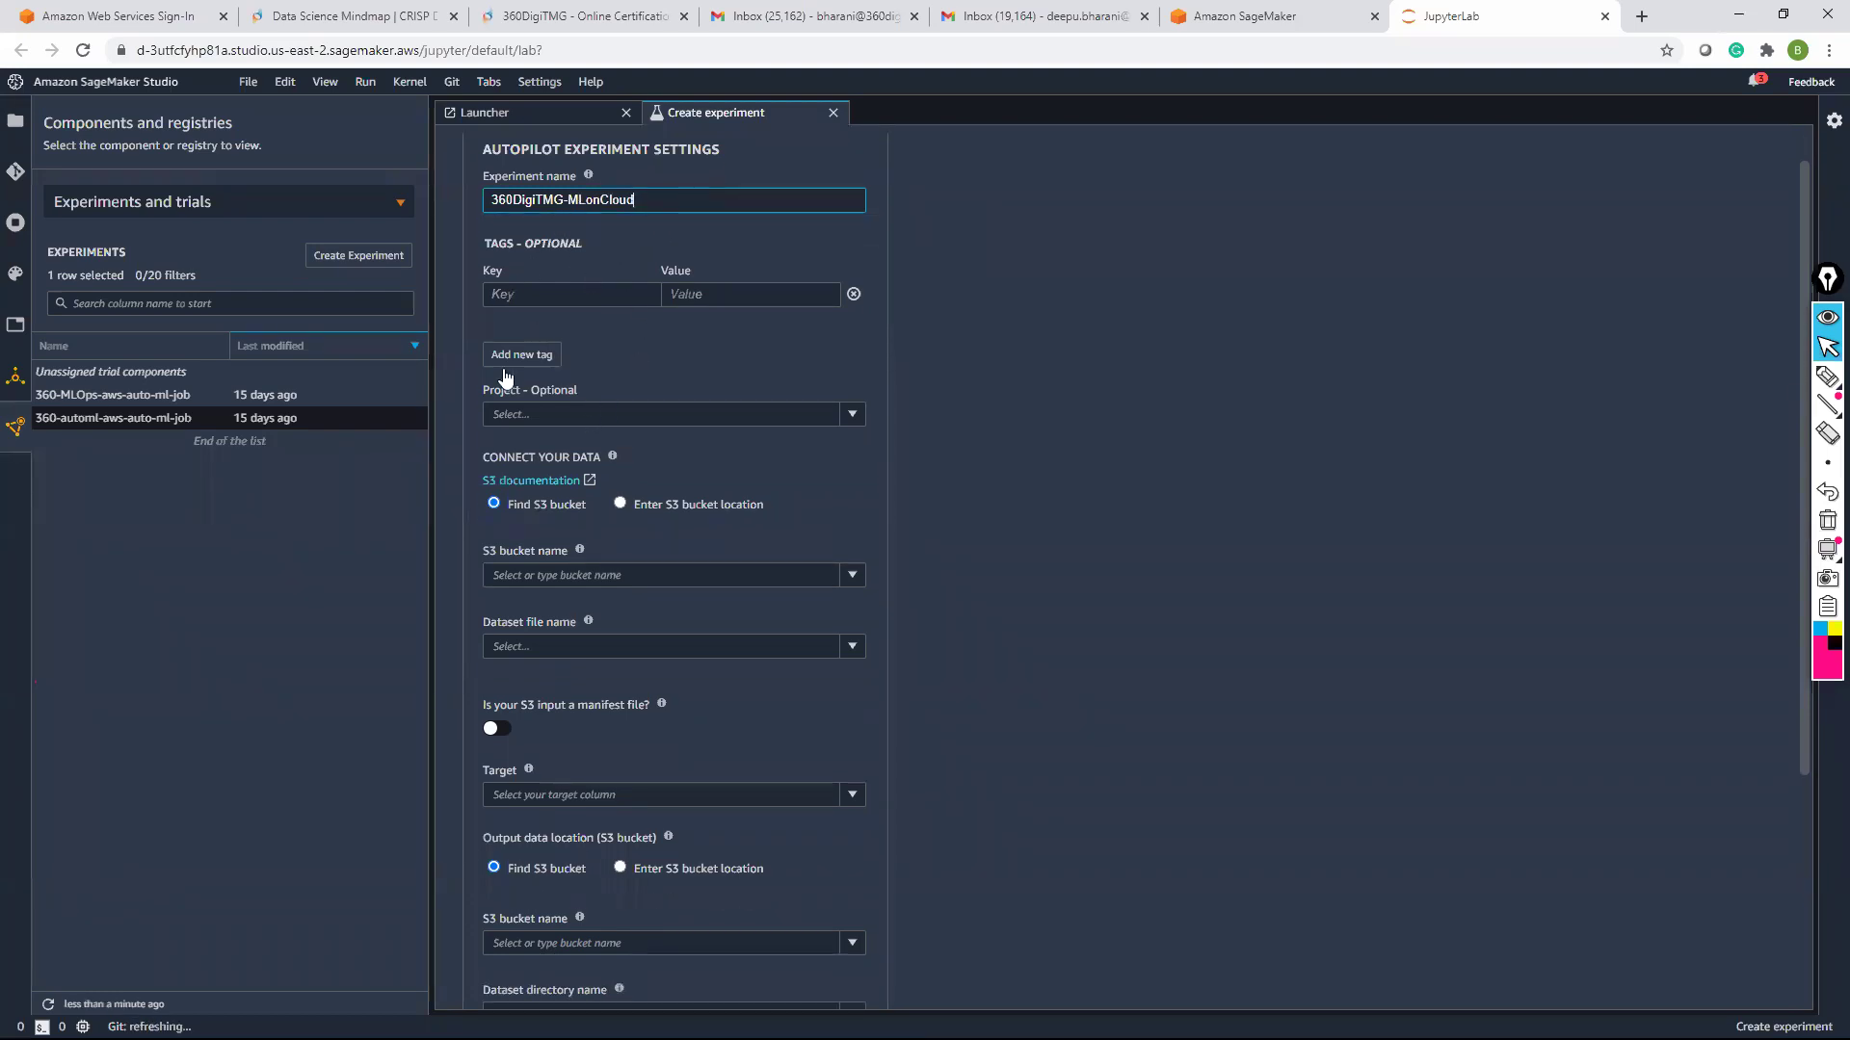
scroll(591, 388, down, 3)
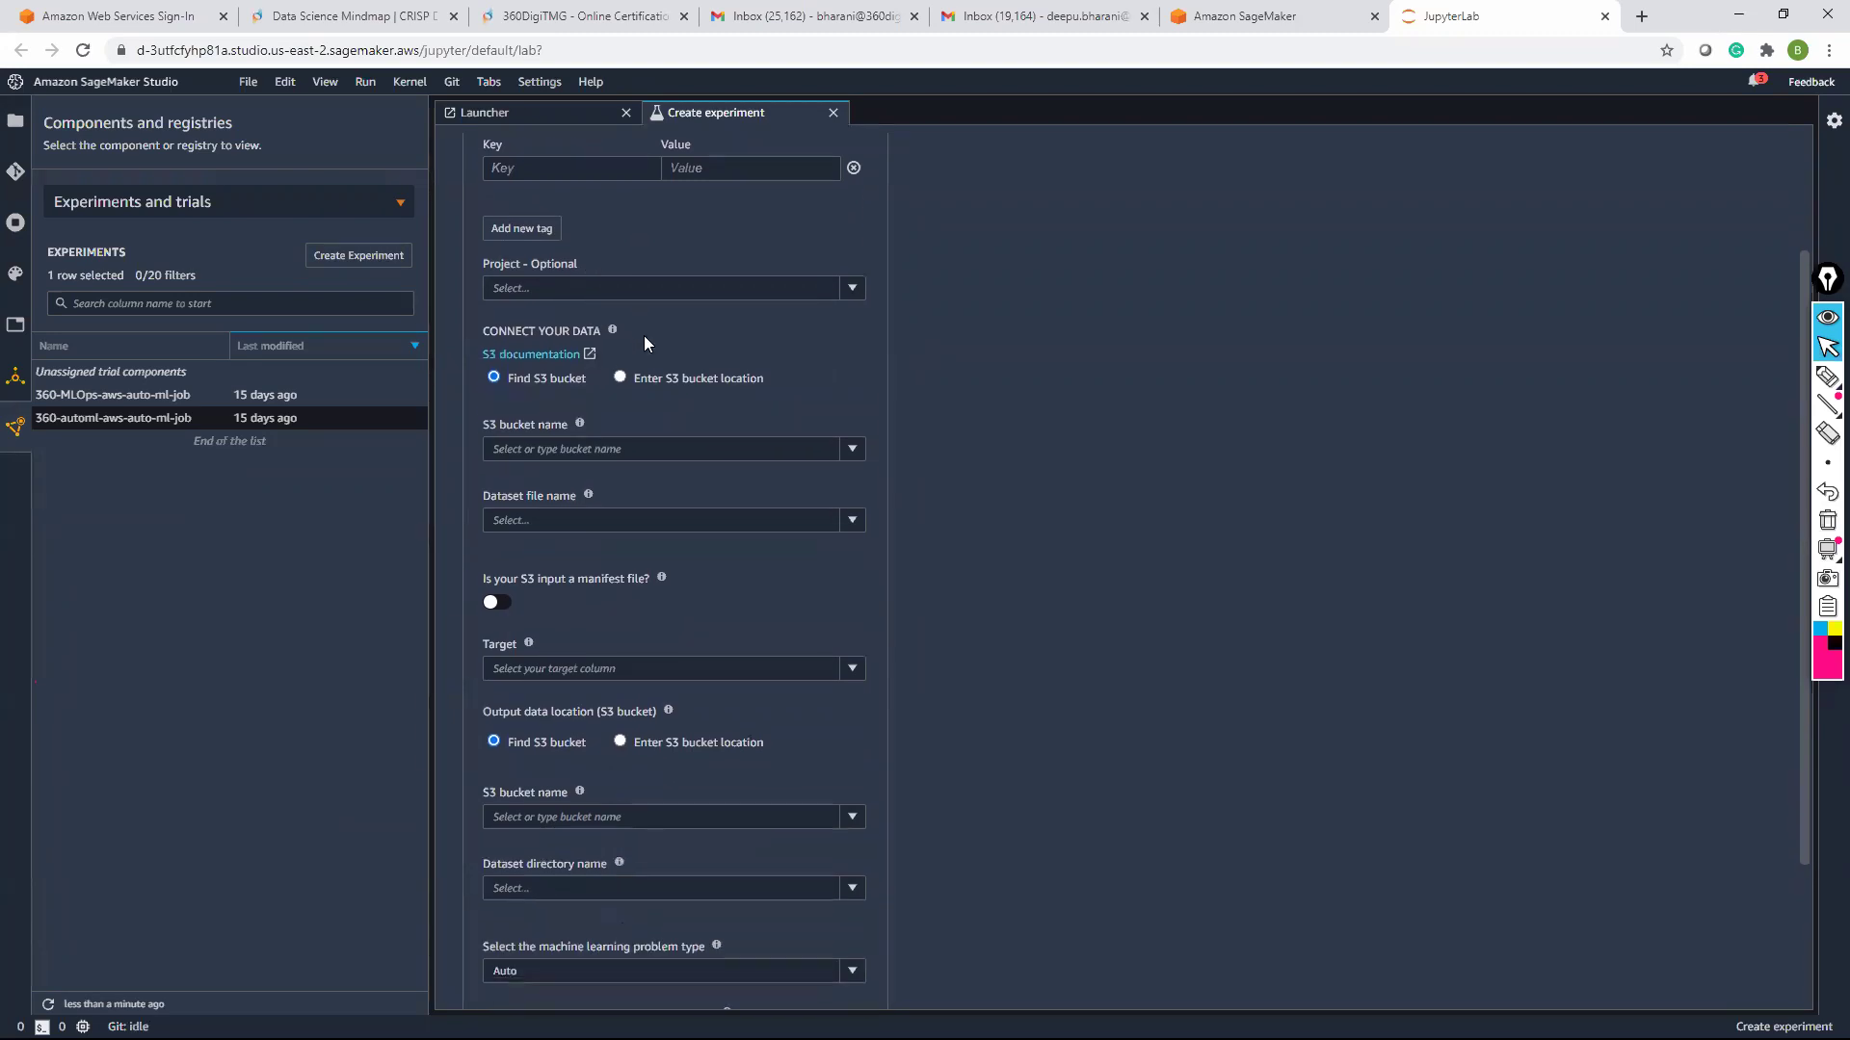
scroll(578, 328, up, 5)
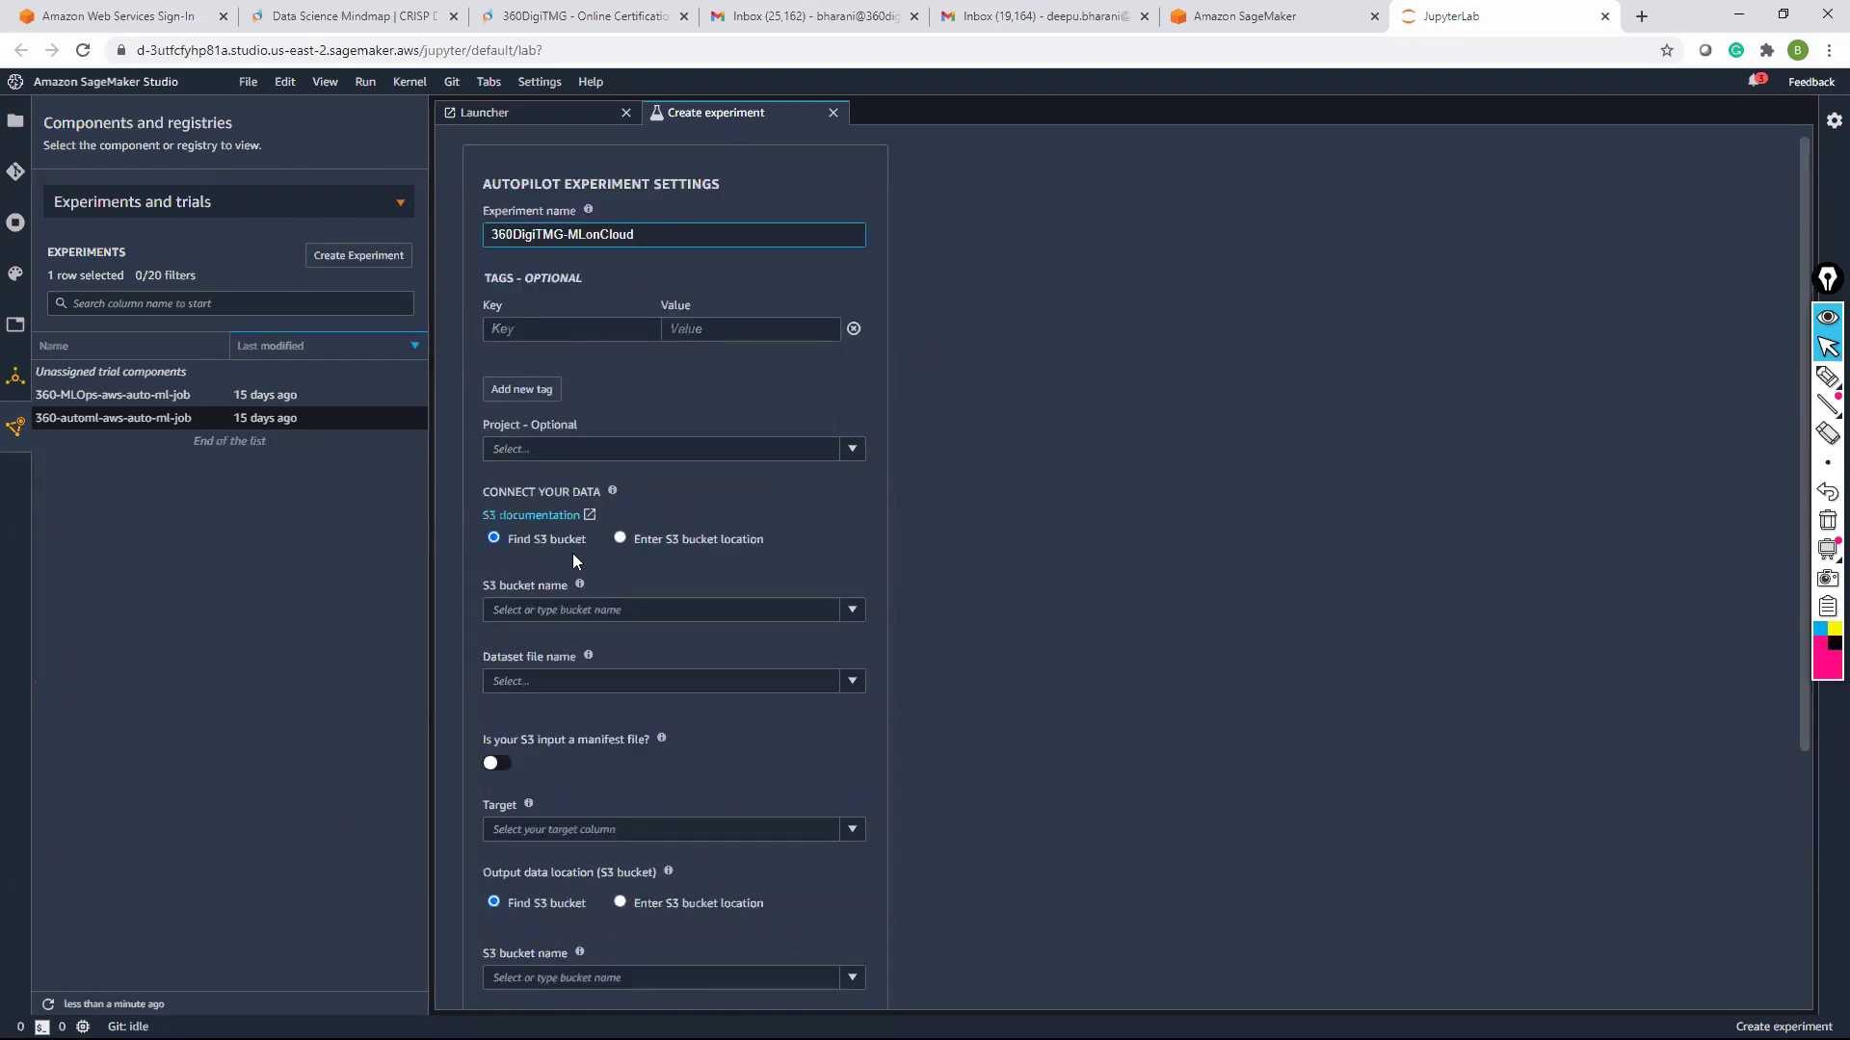
click(852, 608)
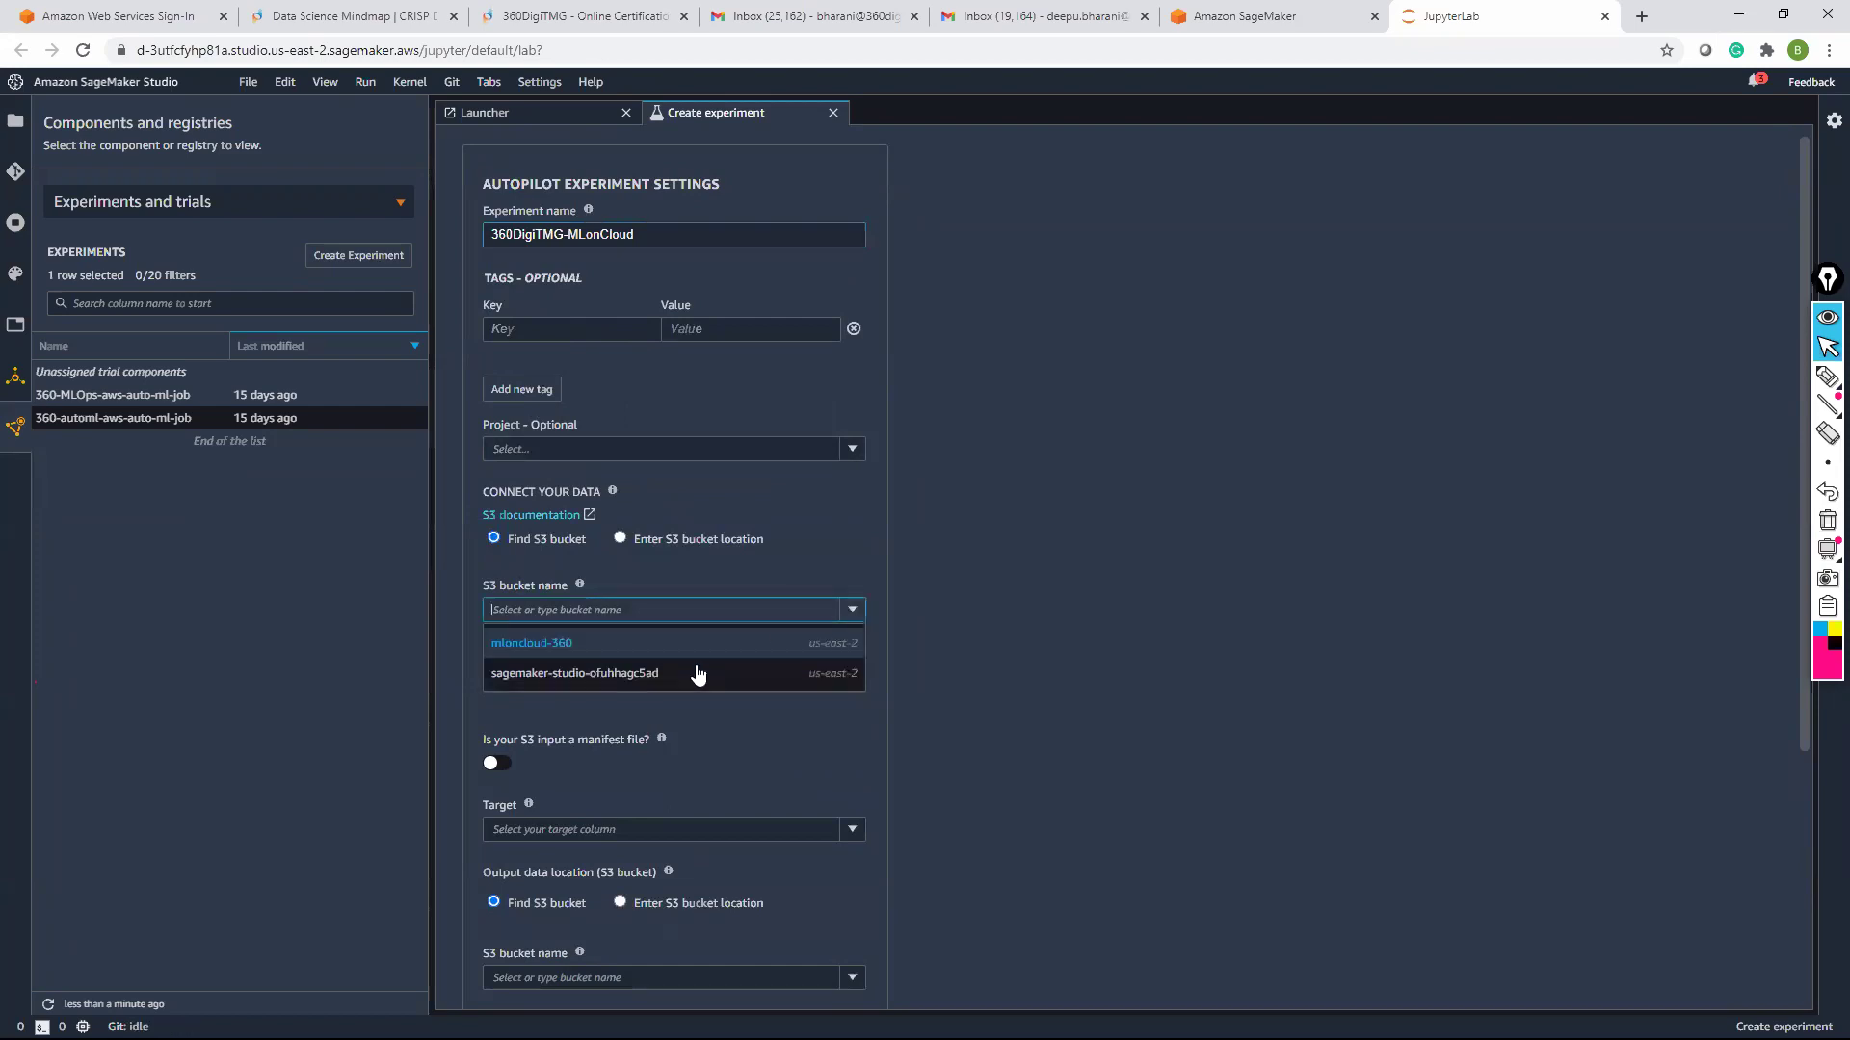
click(545, 644)
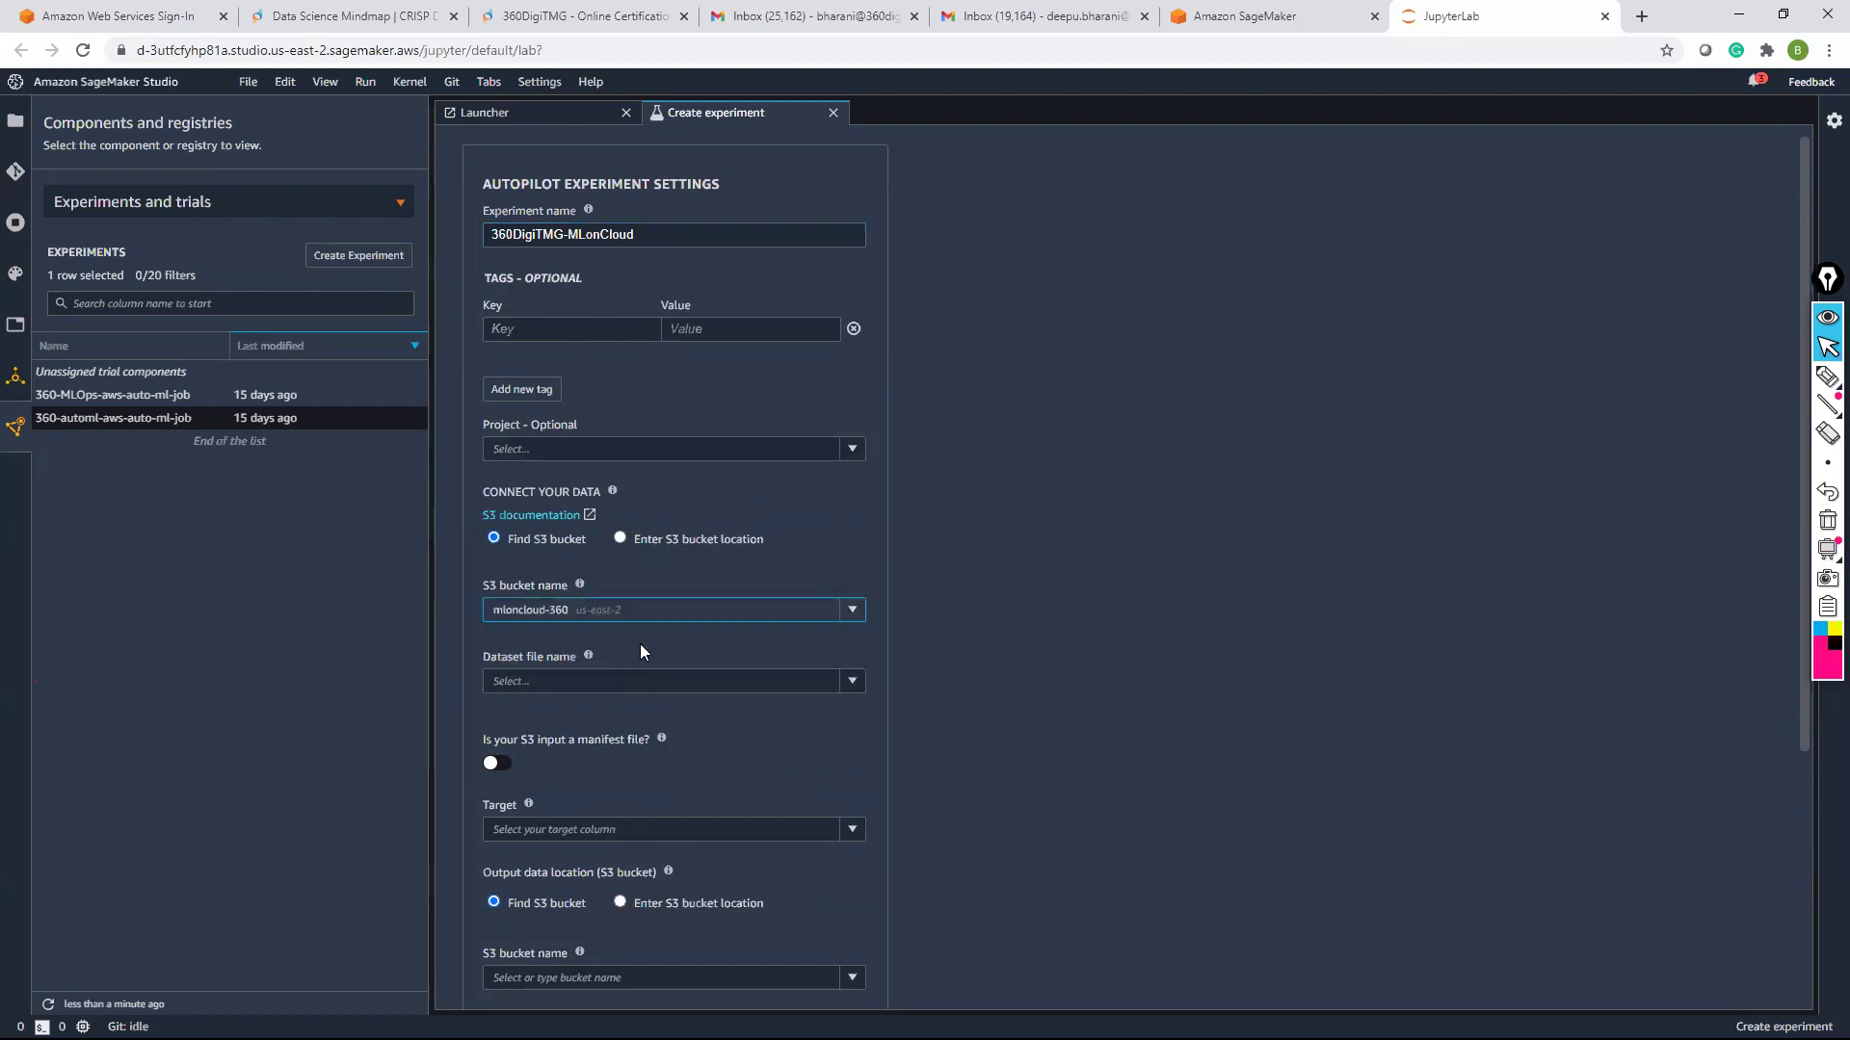
click(832, 680)
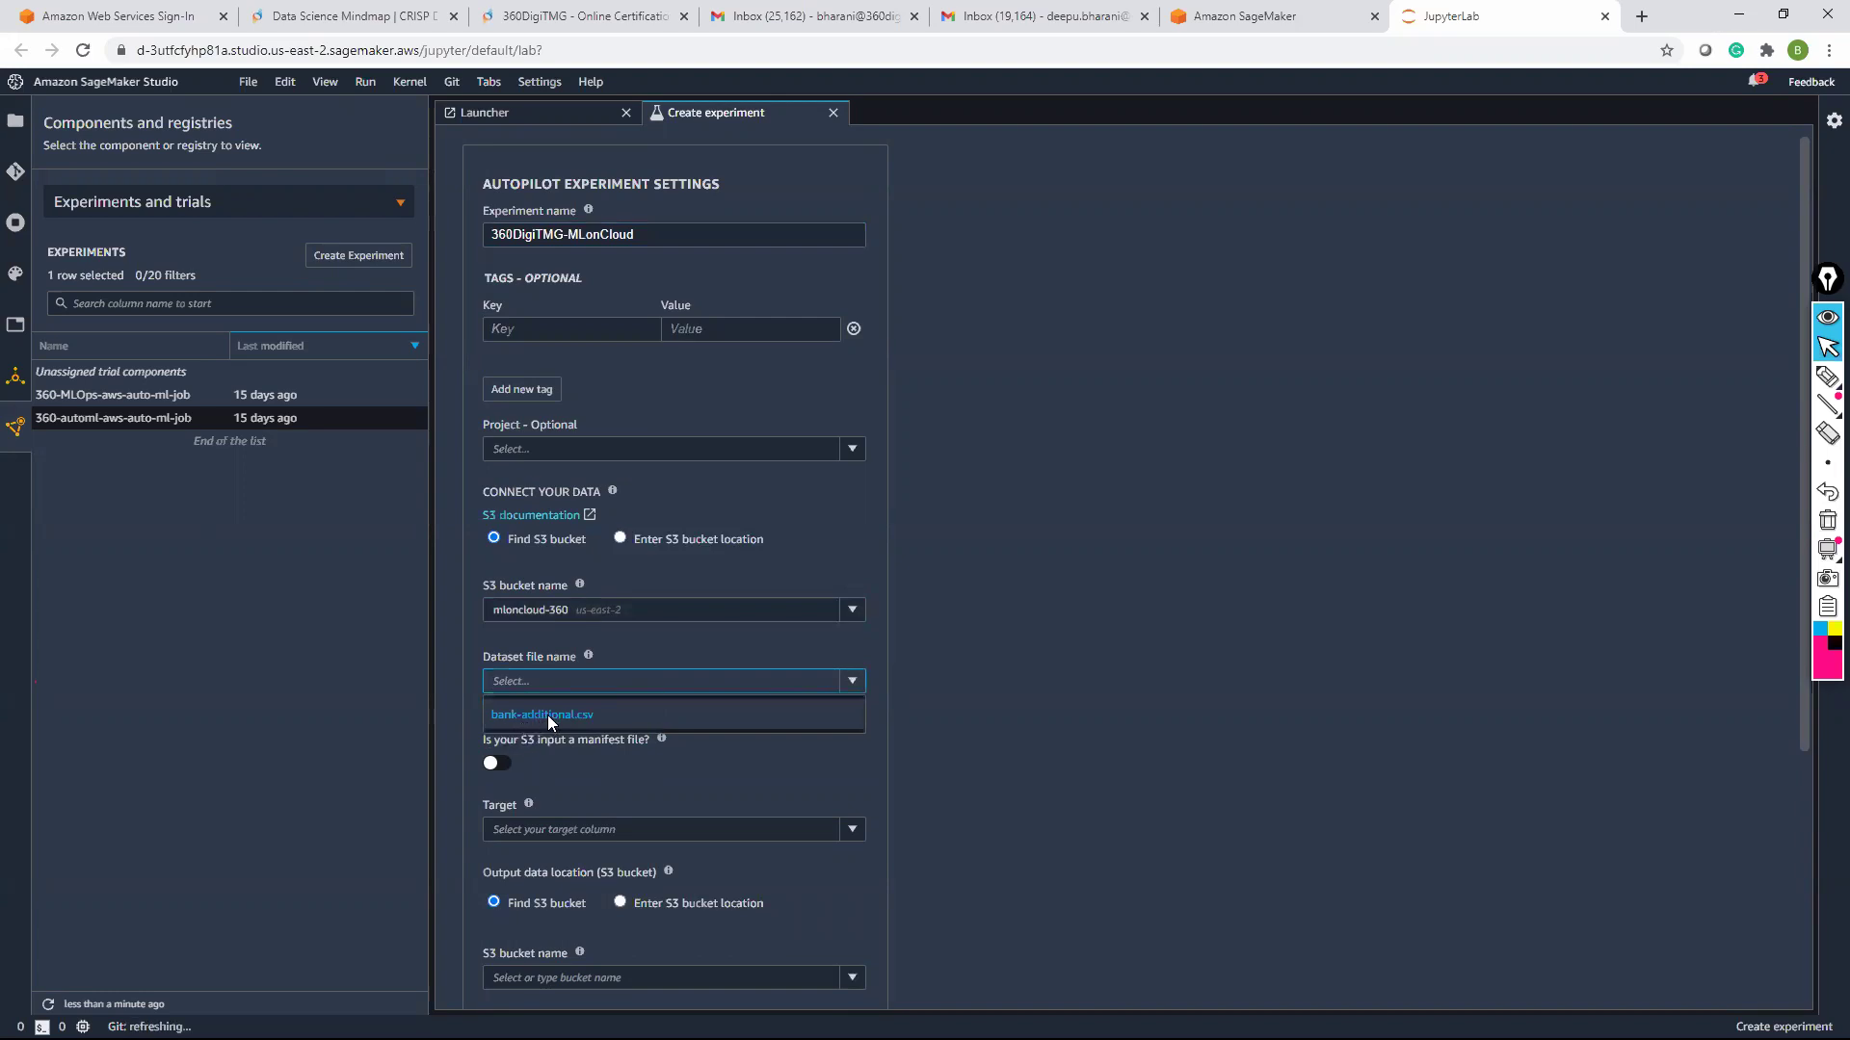
key(Return)
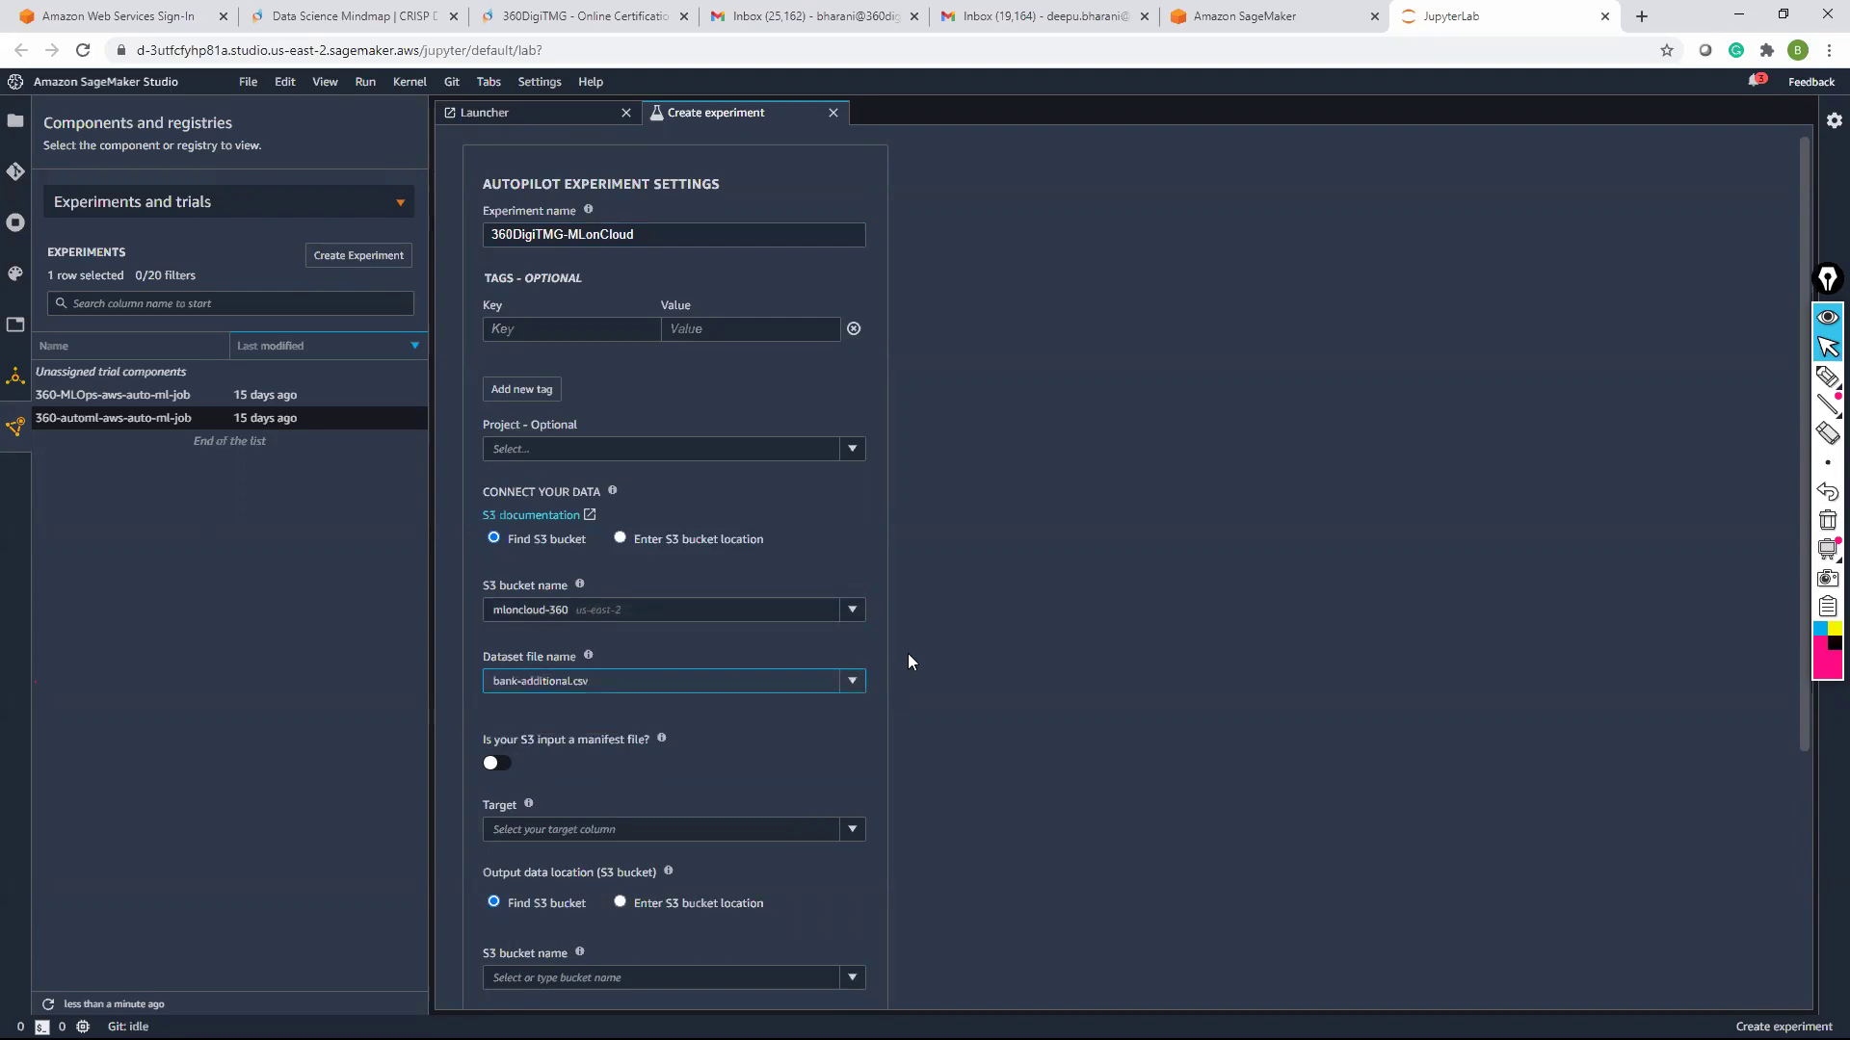
Set the output data location of the experiment to the S3 bucket mloncloud-360
scroll(908, 653, down, 4)
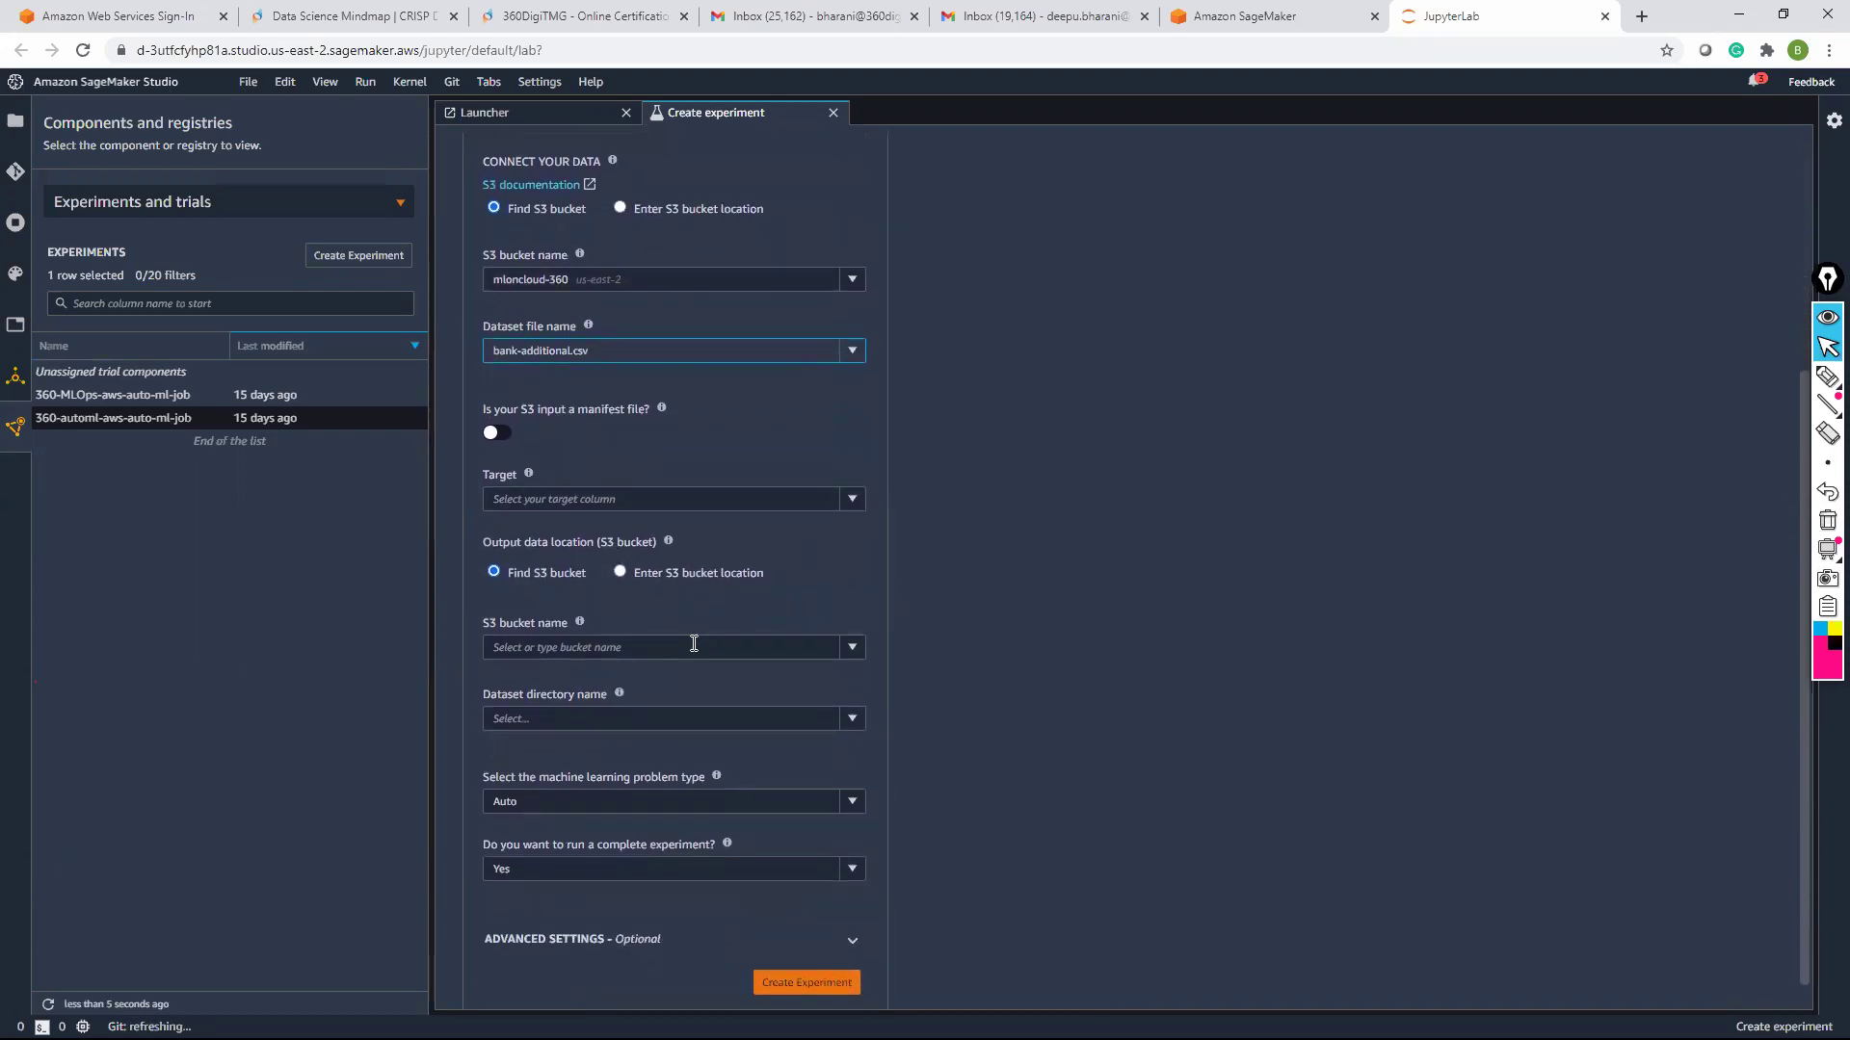
click(690, 643)
click(545, 682)
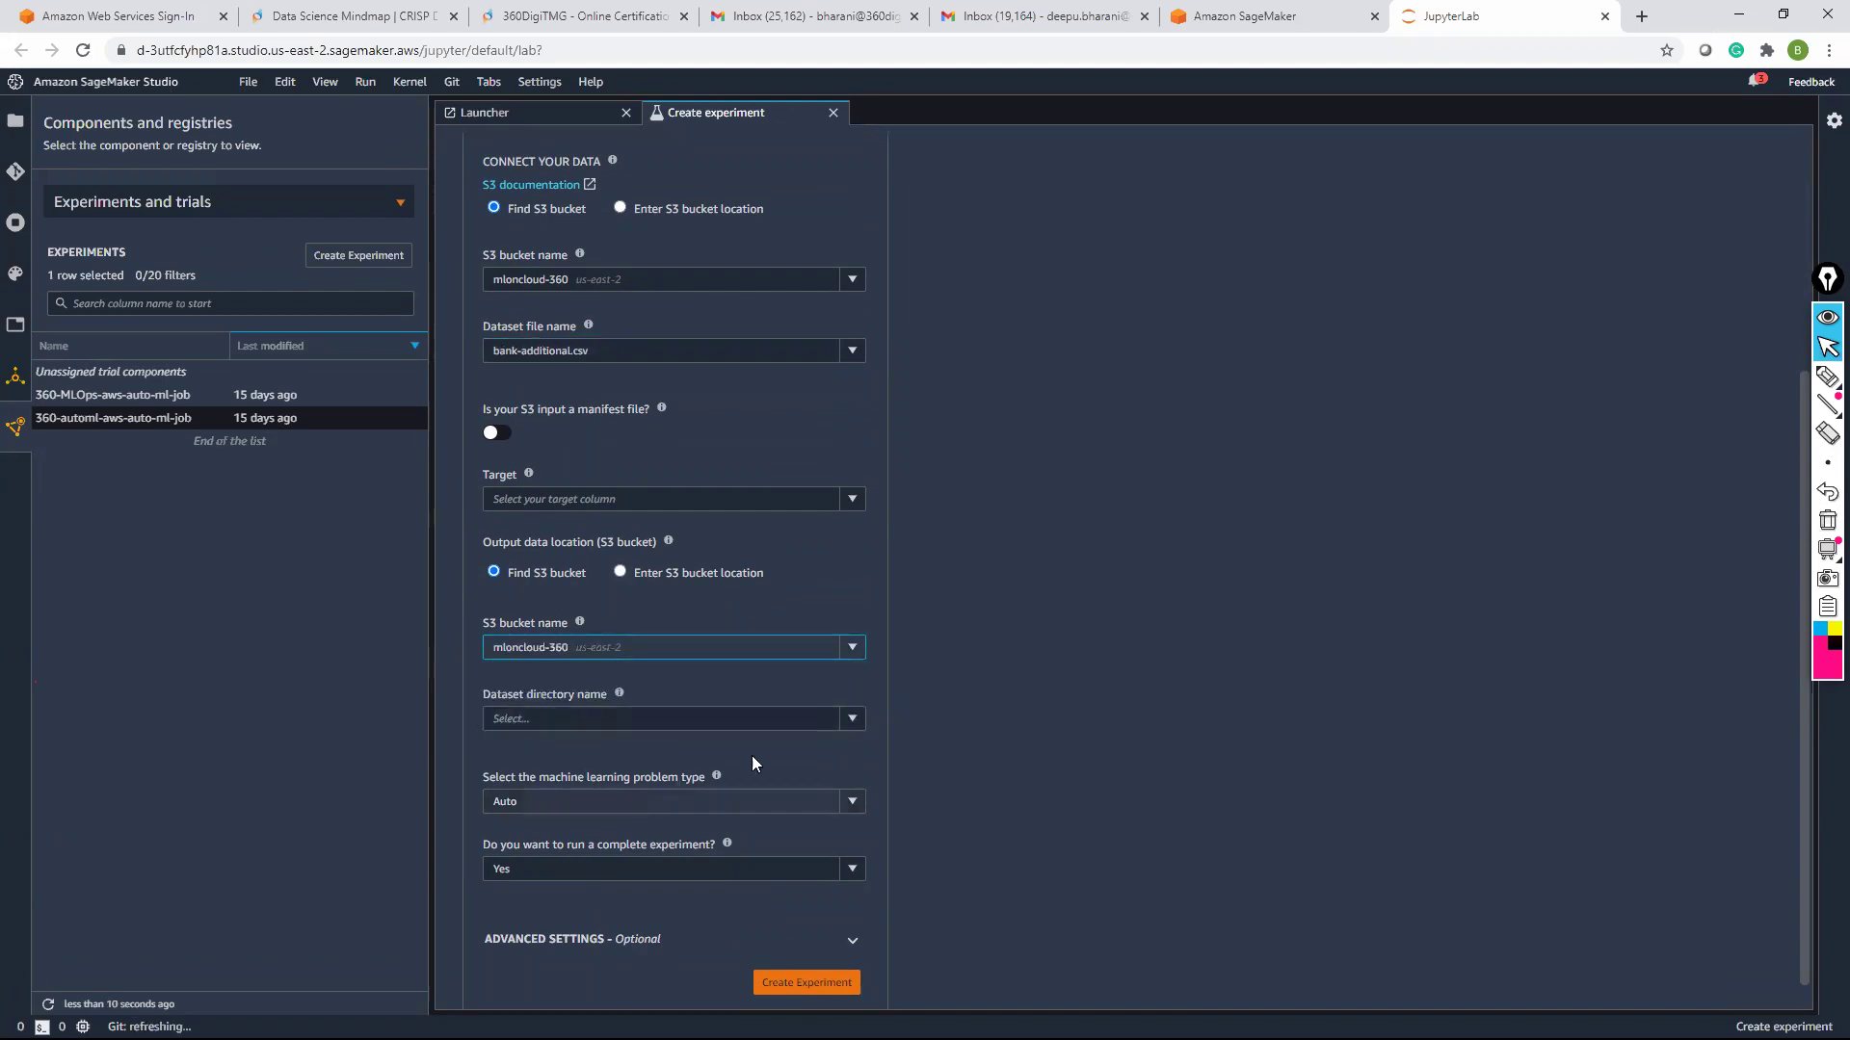
Review the choices for machine learning problem type and for running a complete experiment, keeping Auto and Yes
scroll(655, 758, down, 1)
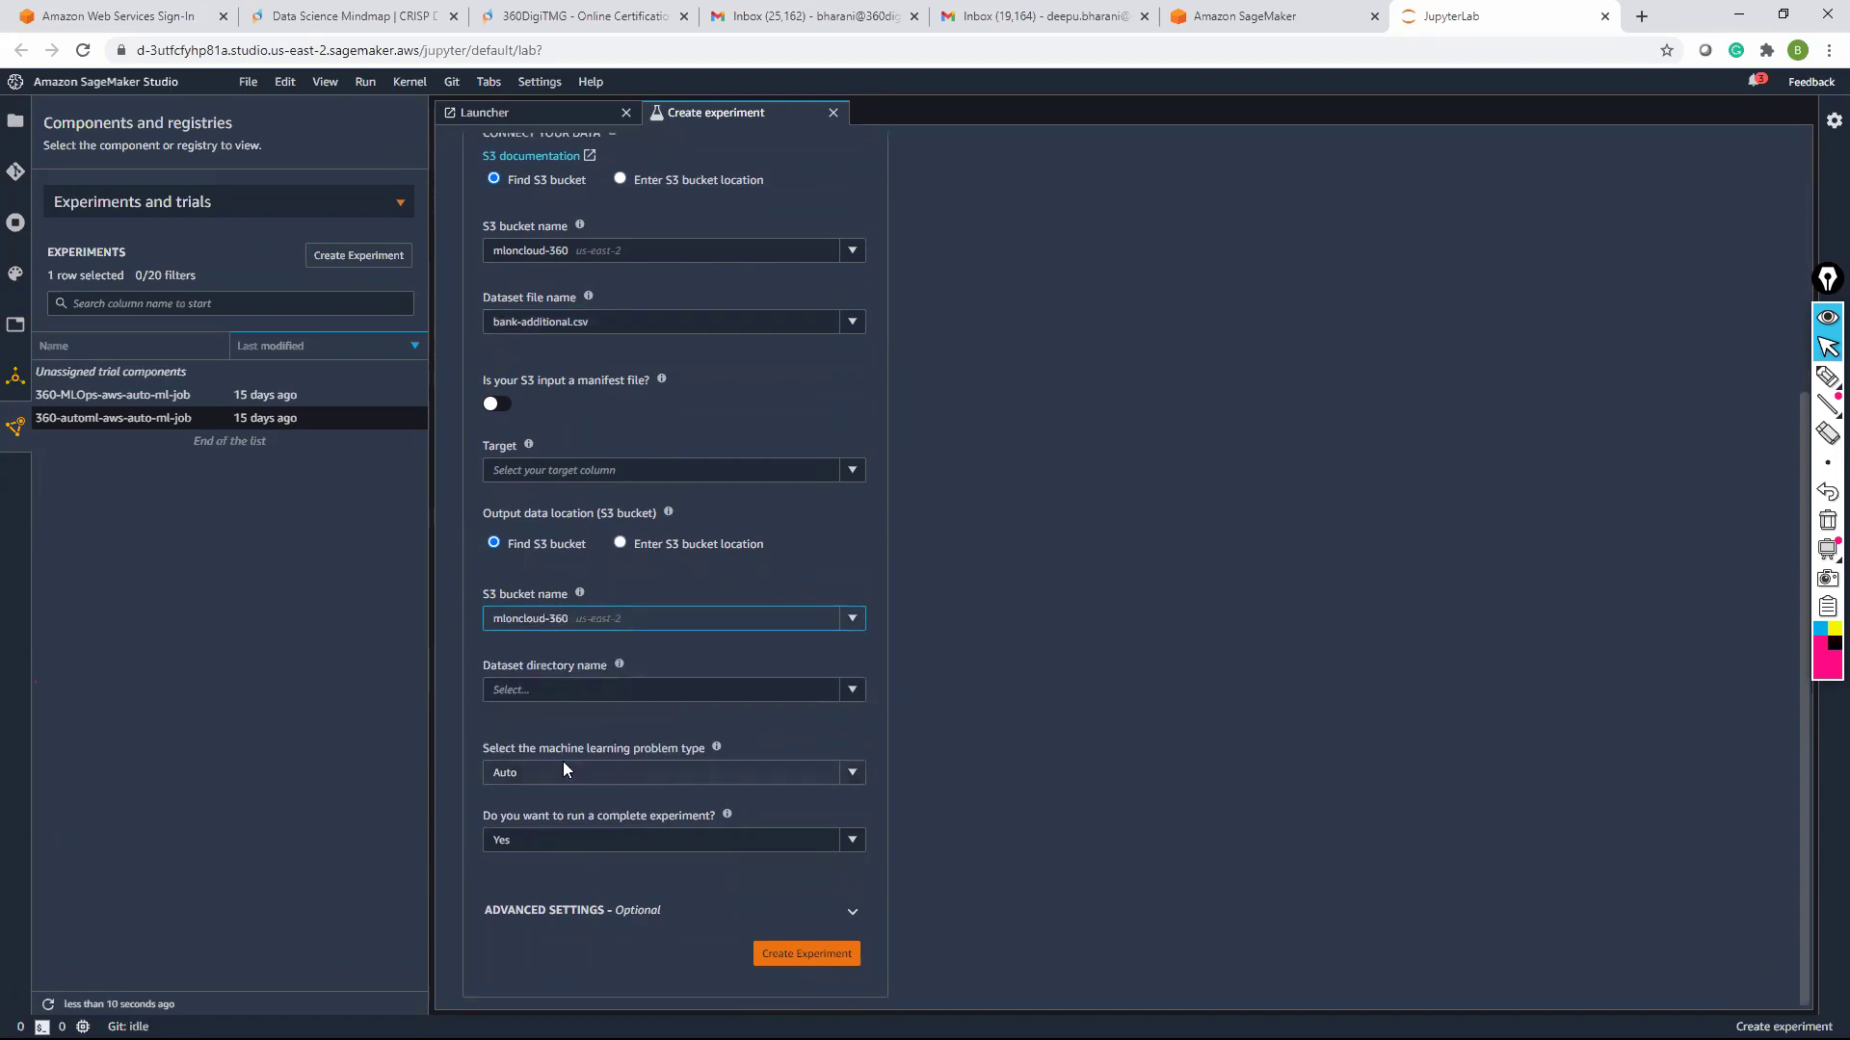
click(839, 771)
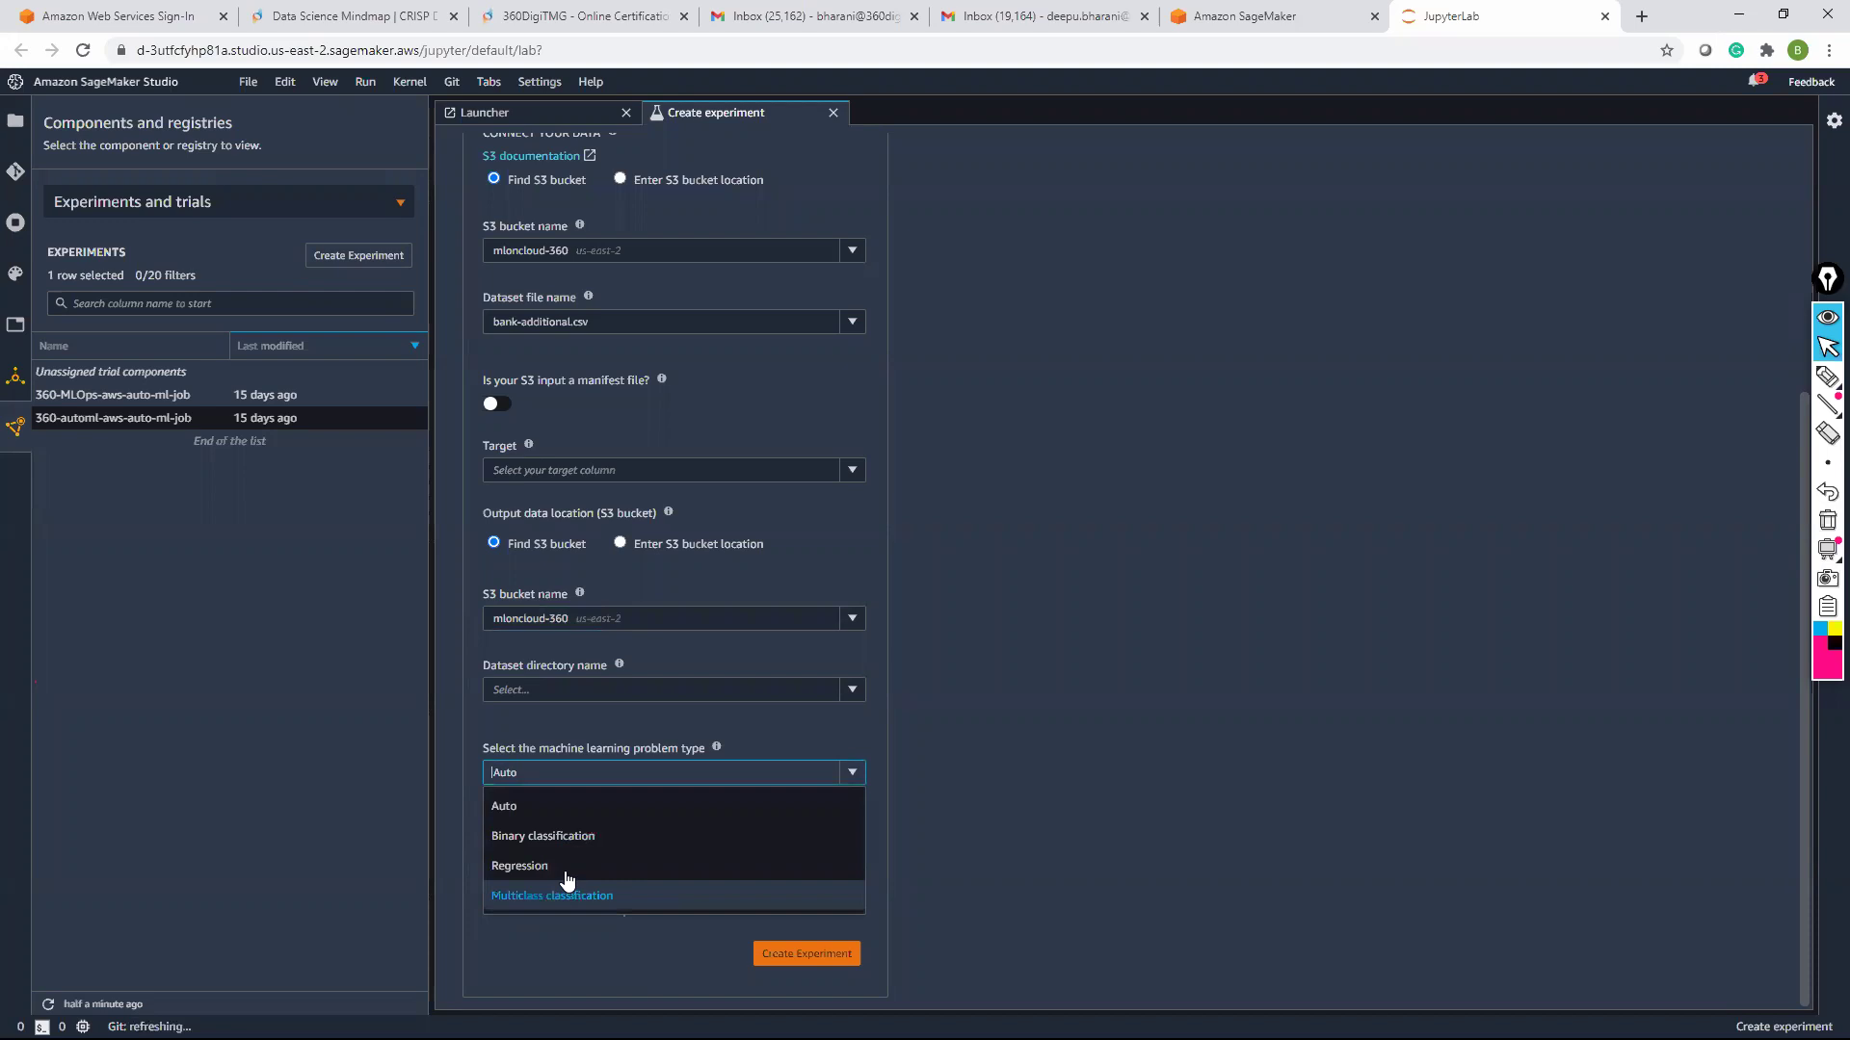
click(521, 770)
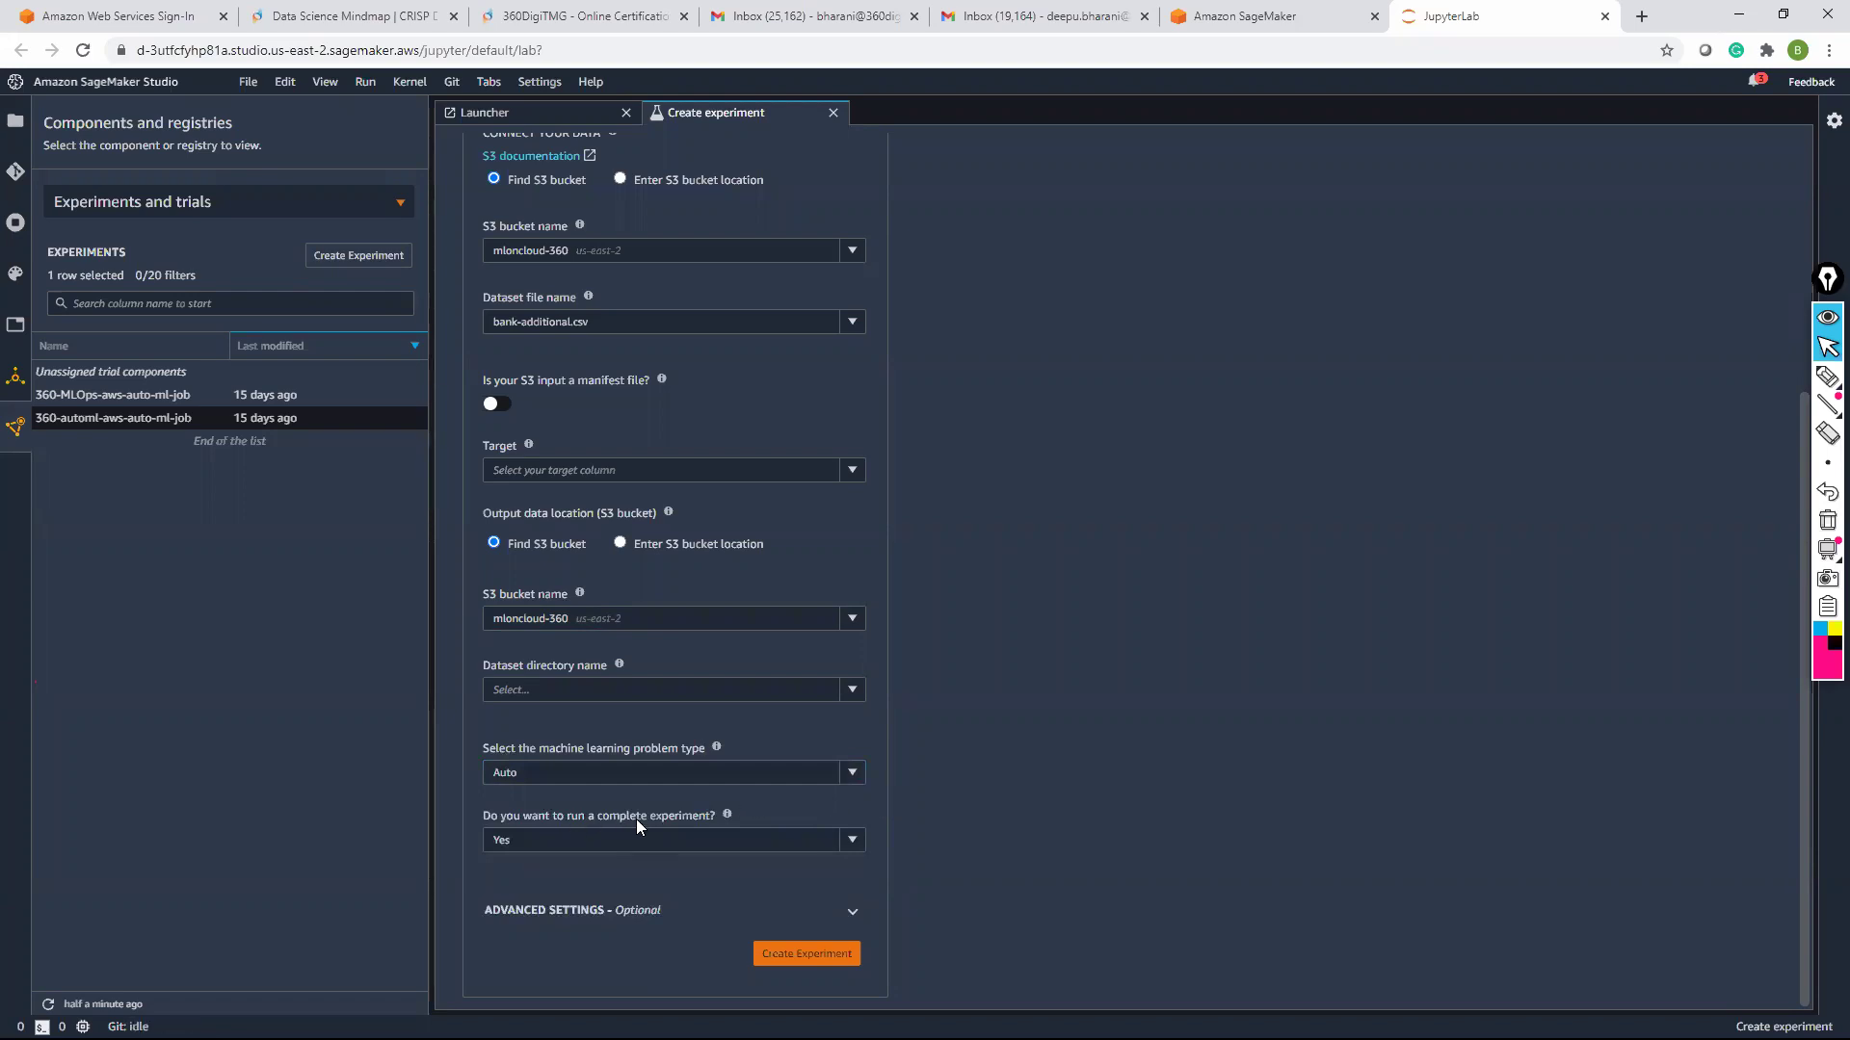
click(847, 842)
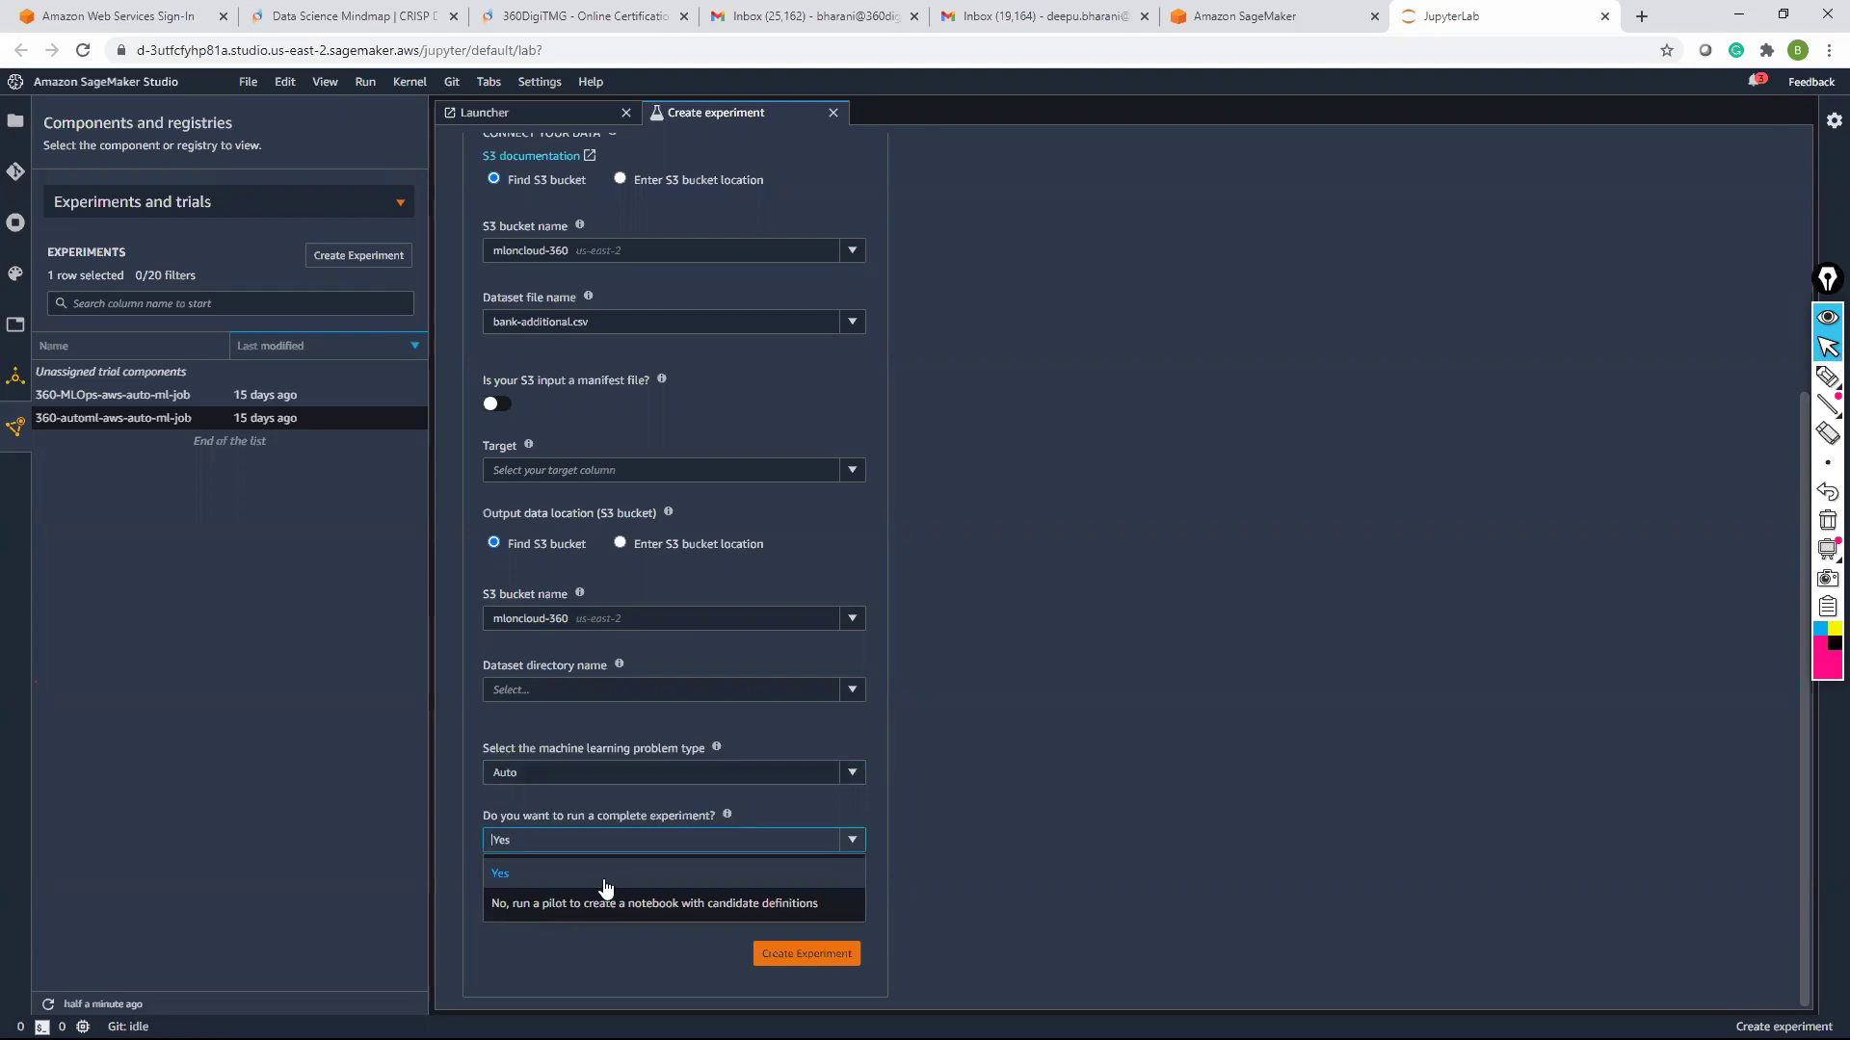
click(950, 832)
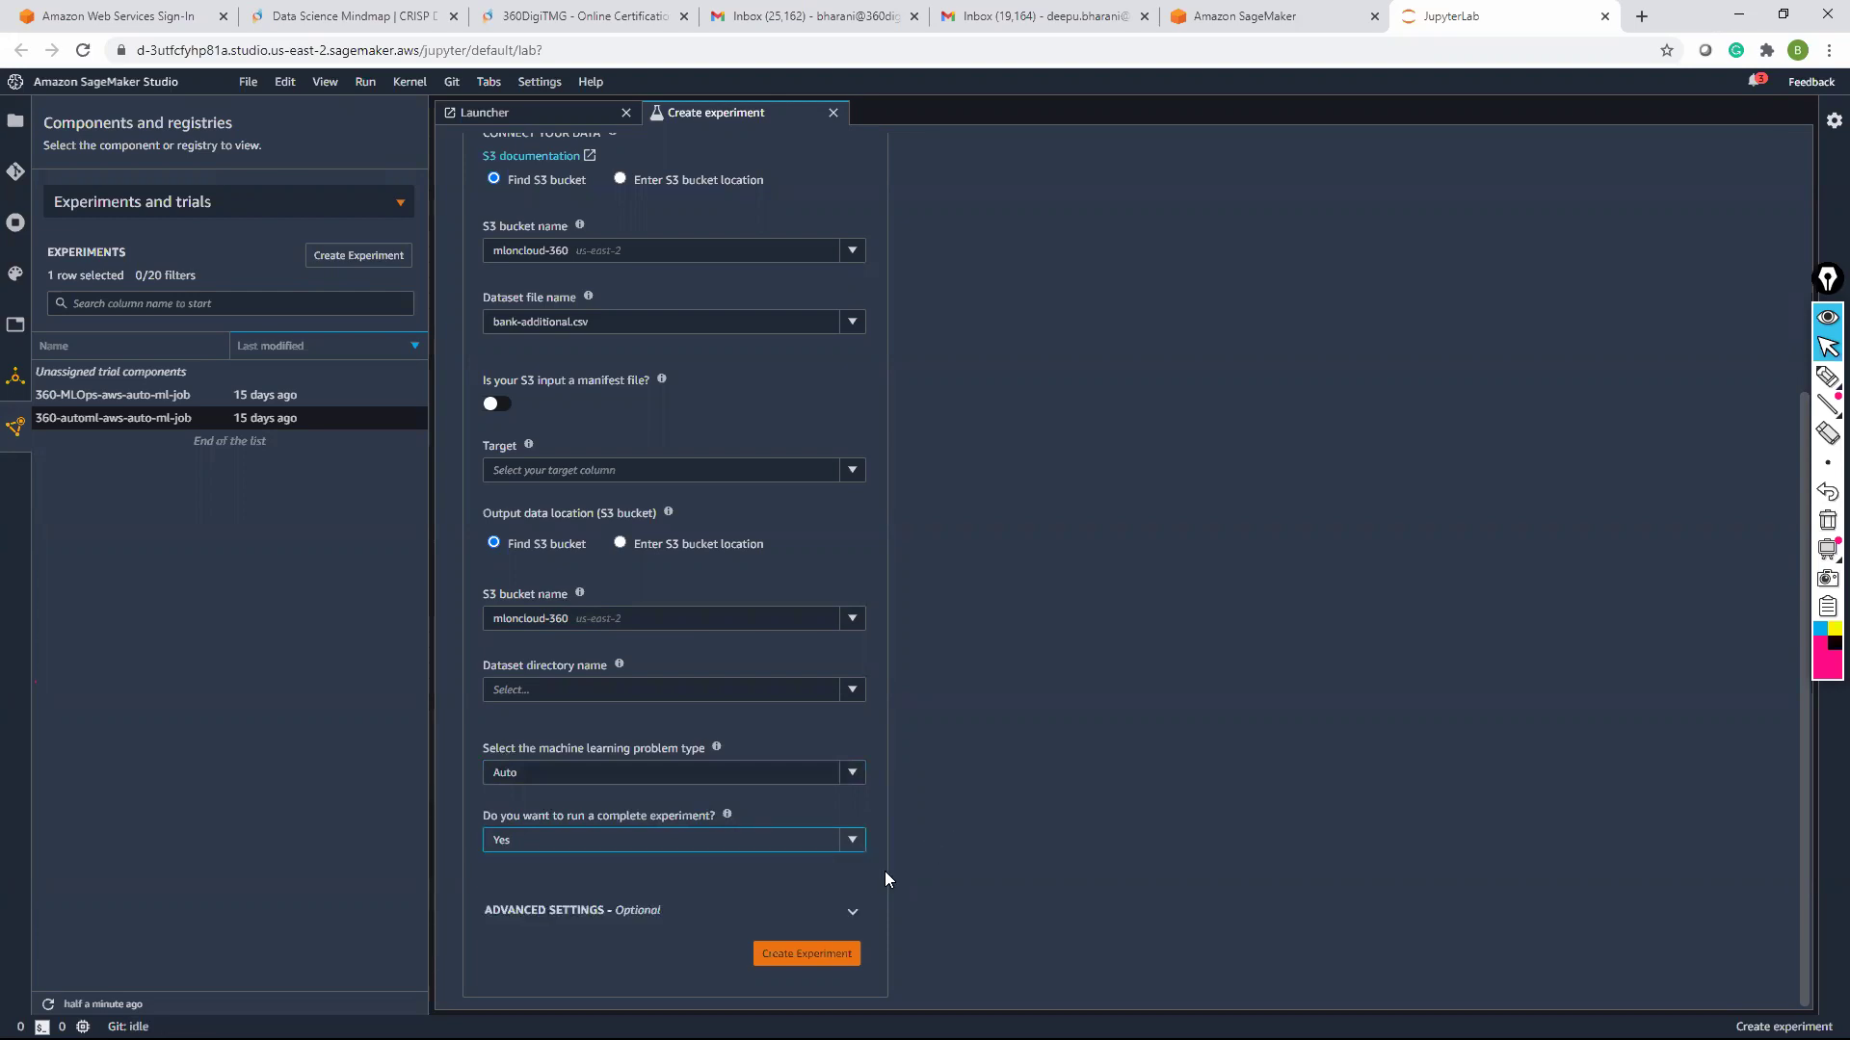
Expand the optional advanced settings of the experiment and try to create it without a target column
click(853, 914)
scroll(852, 910, down, 4)
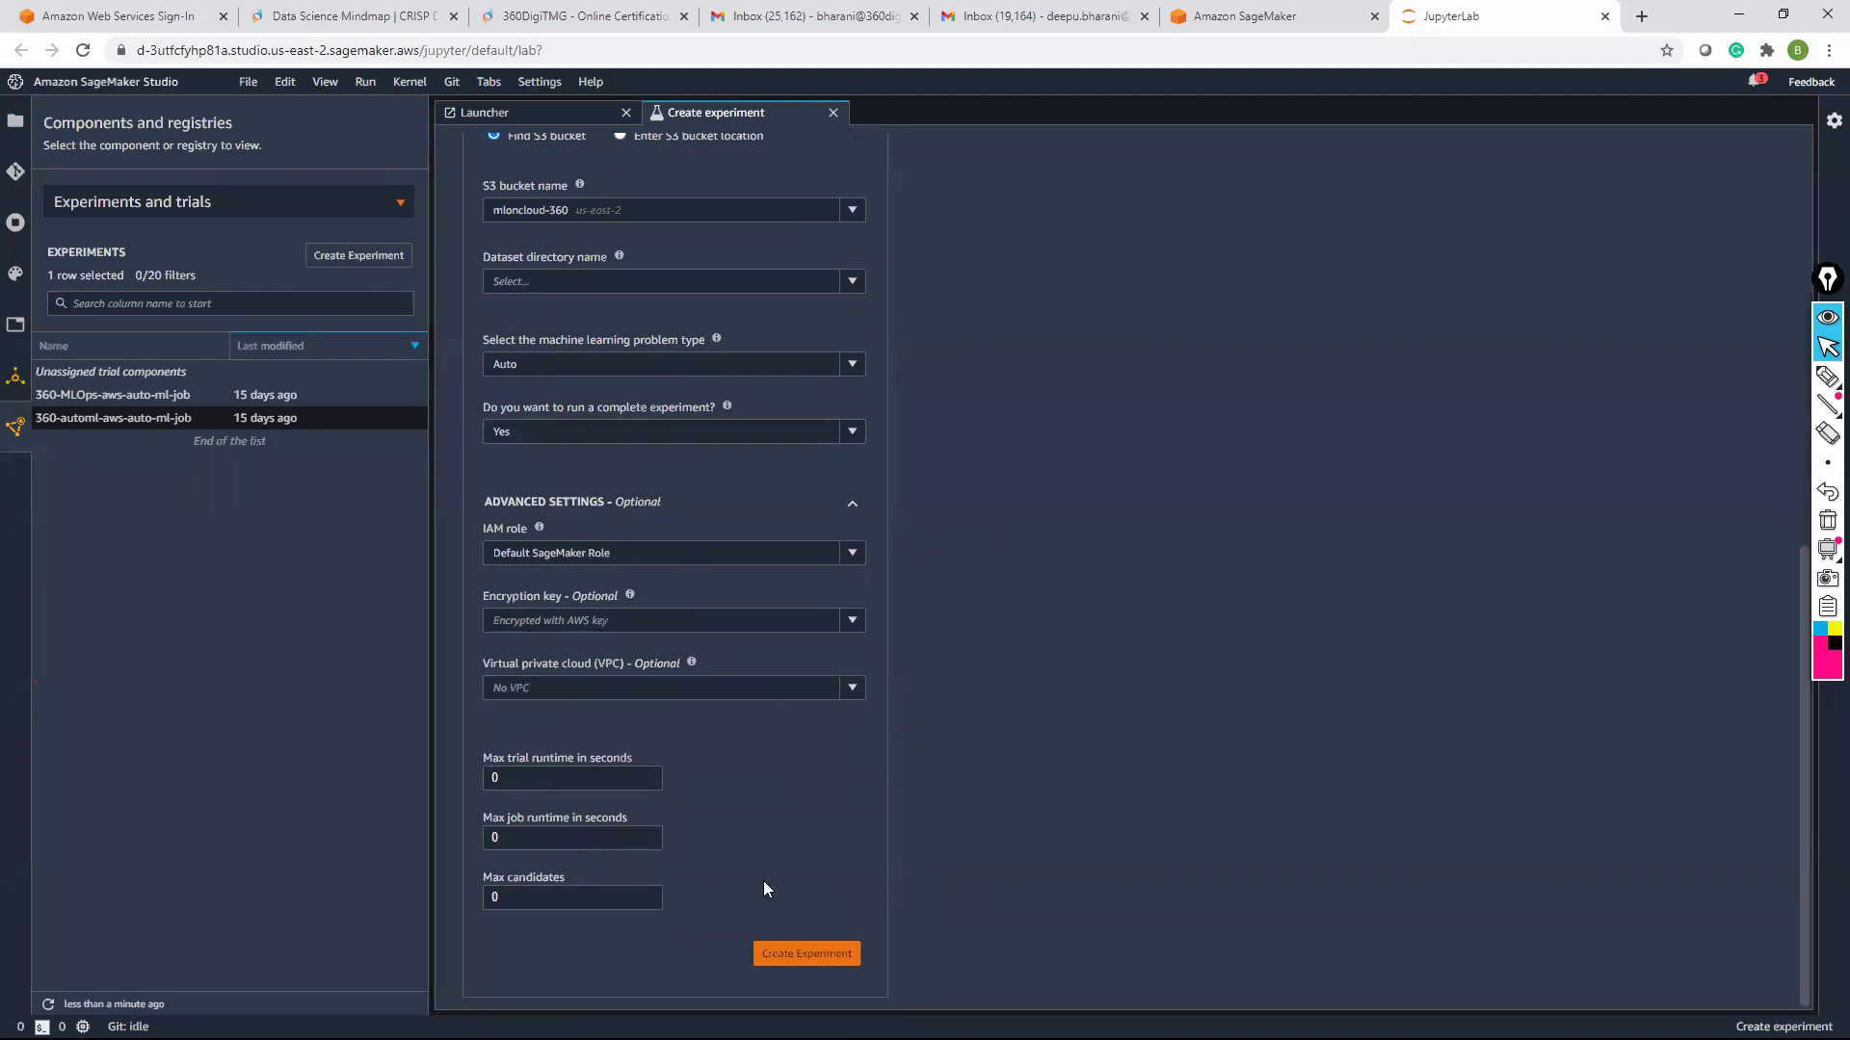
click(809, 955)
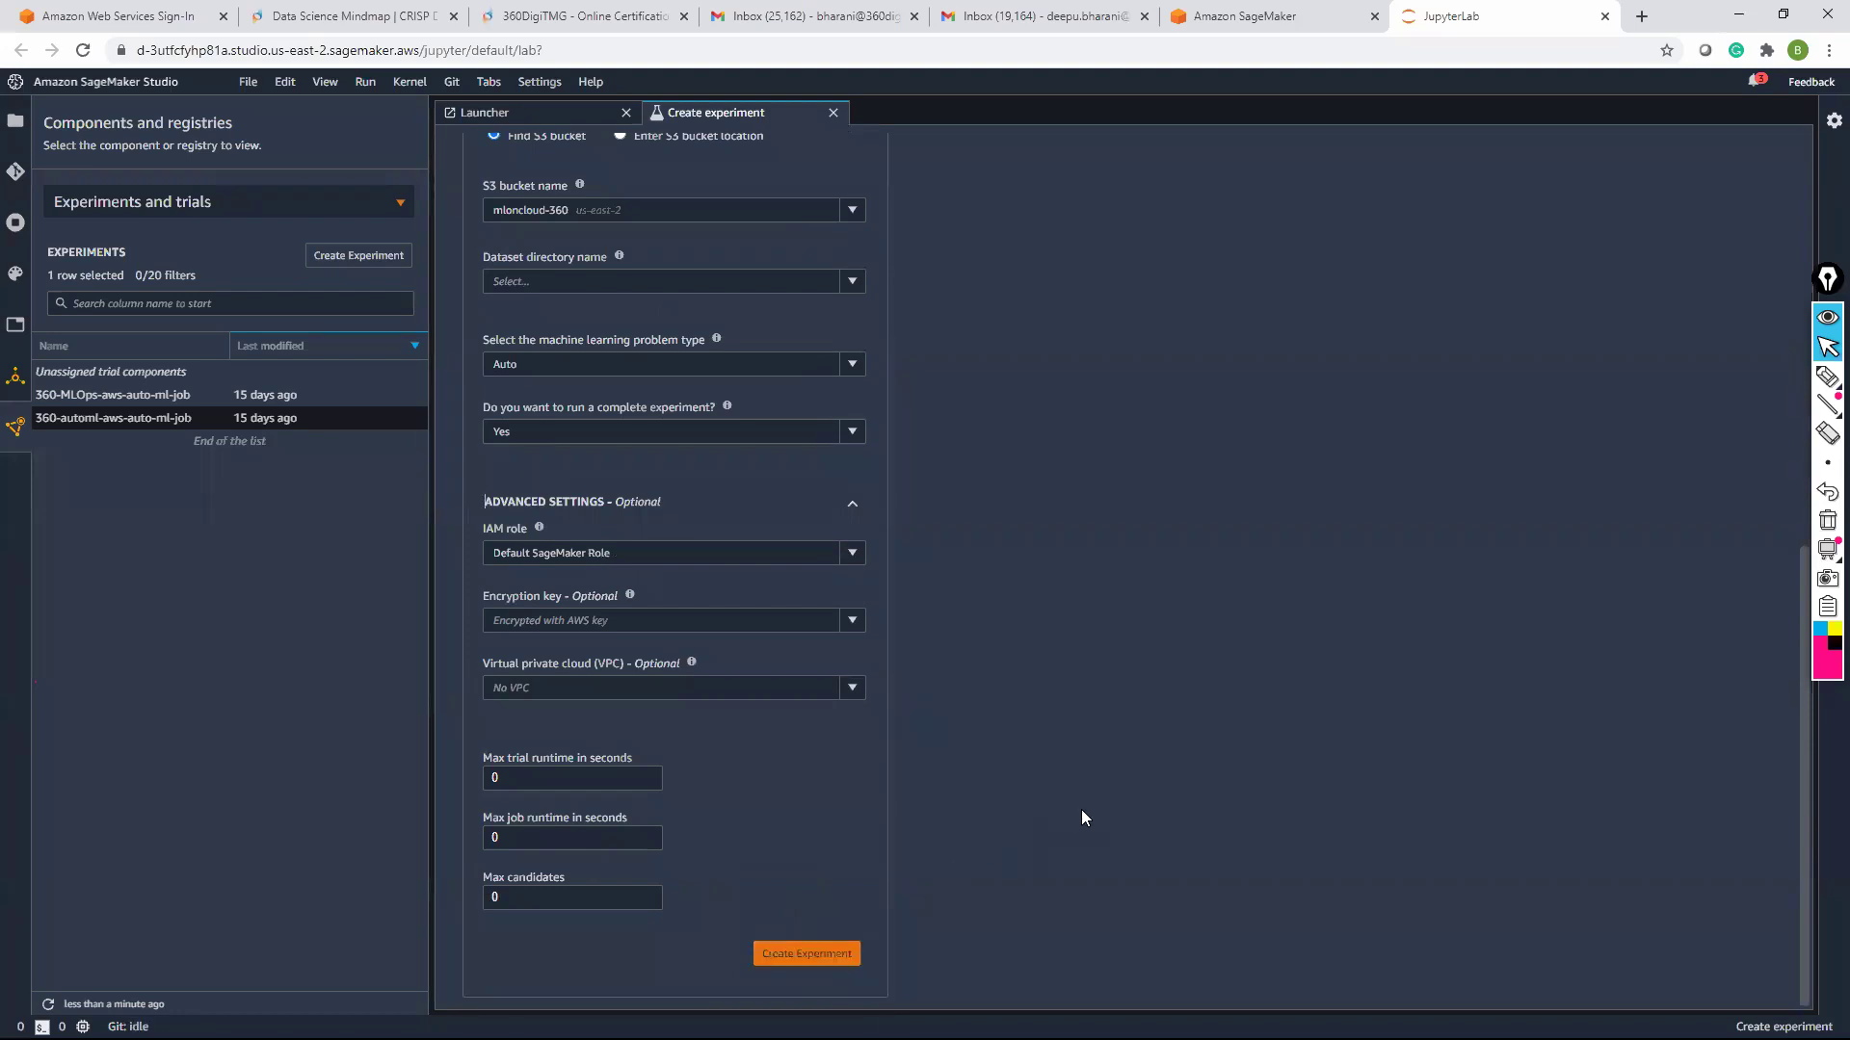
click(796, 958)
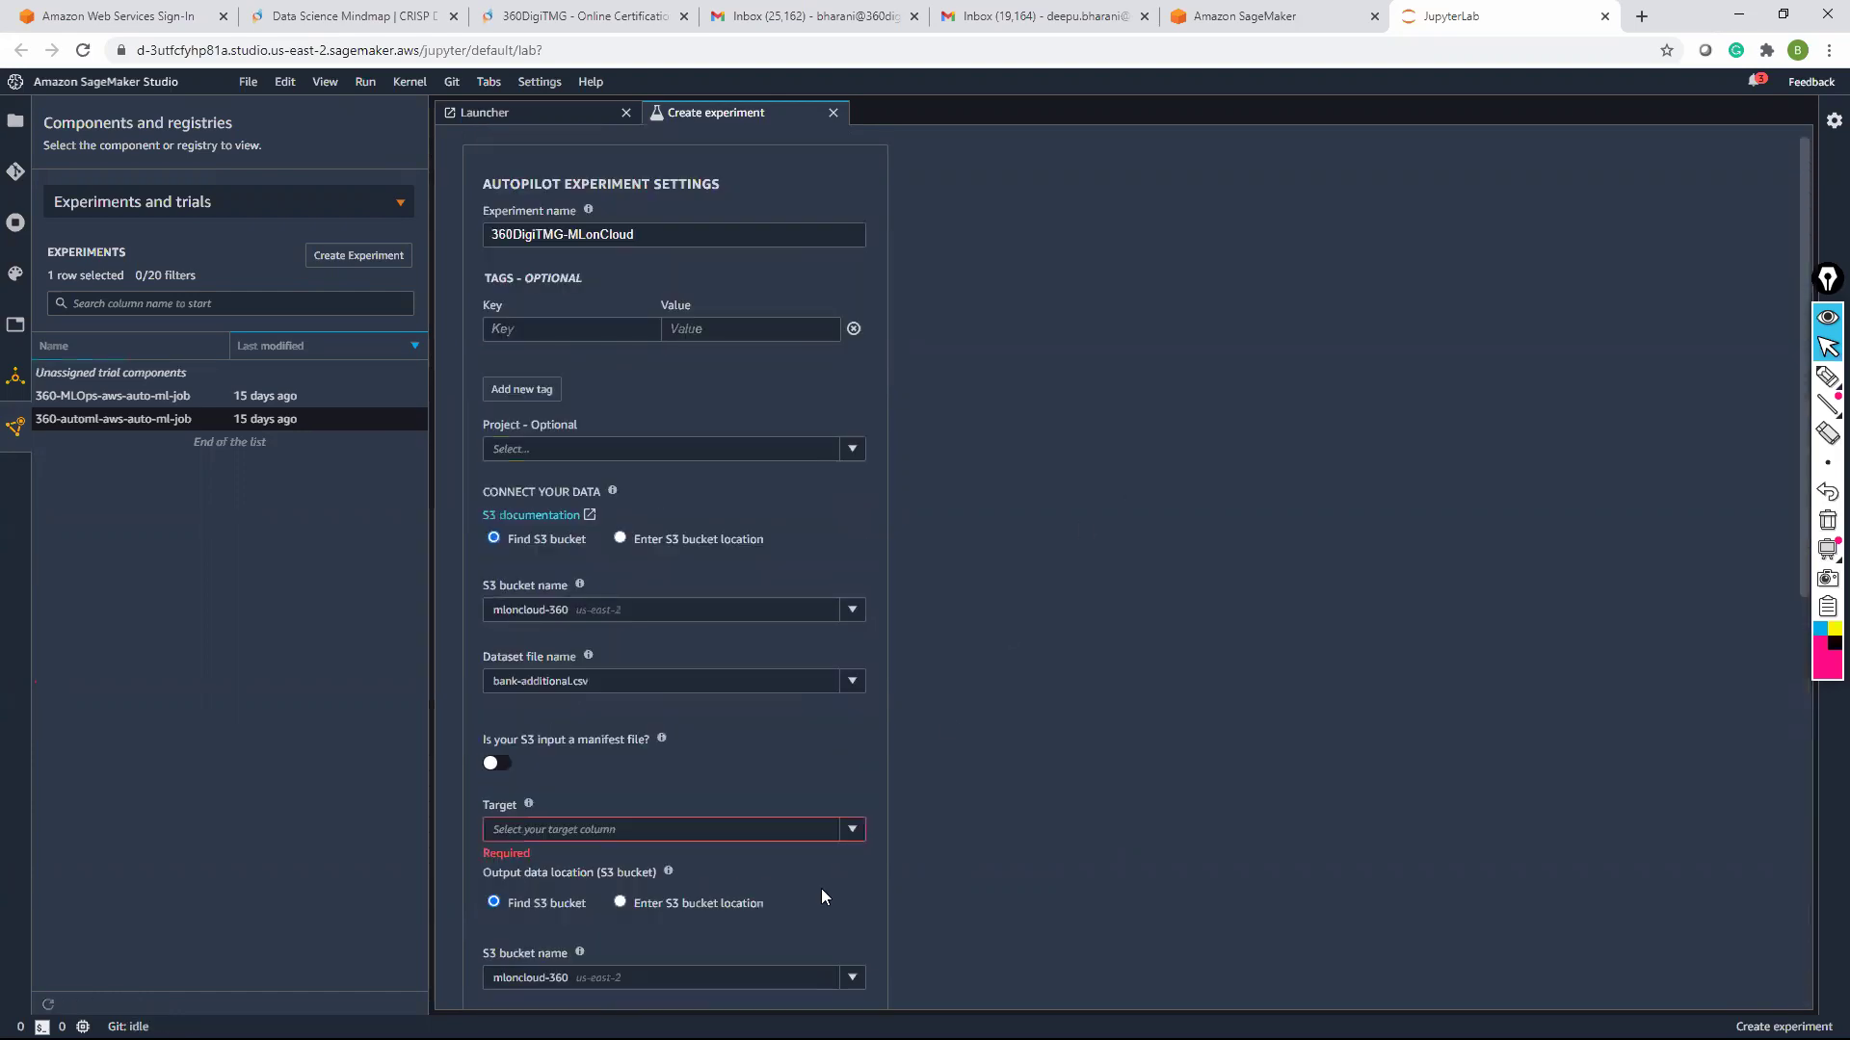
Set the target column to y and create the Autopilot experiment with the default advanced settings
scroll(1061, 726, down, 1)
scroll(1064, 727, down, 1)
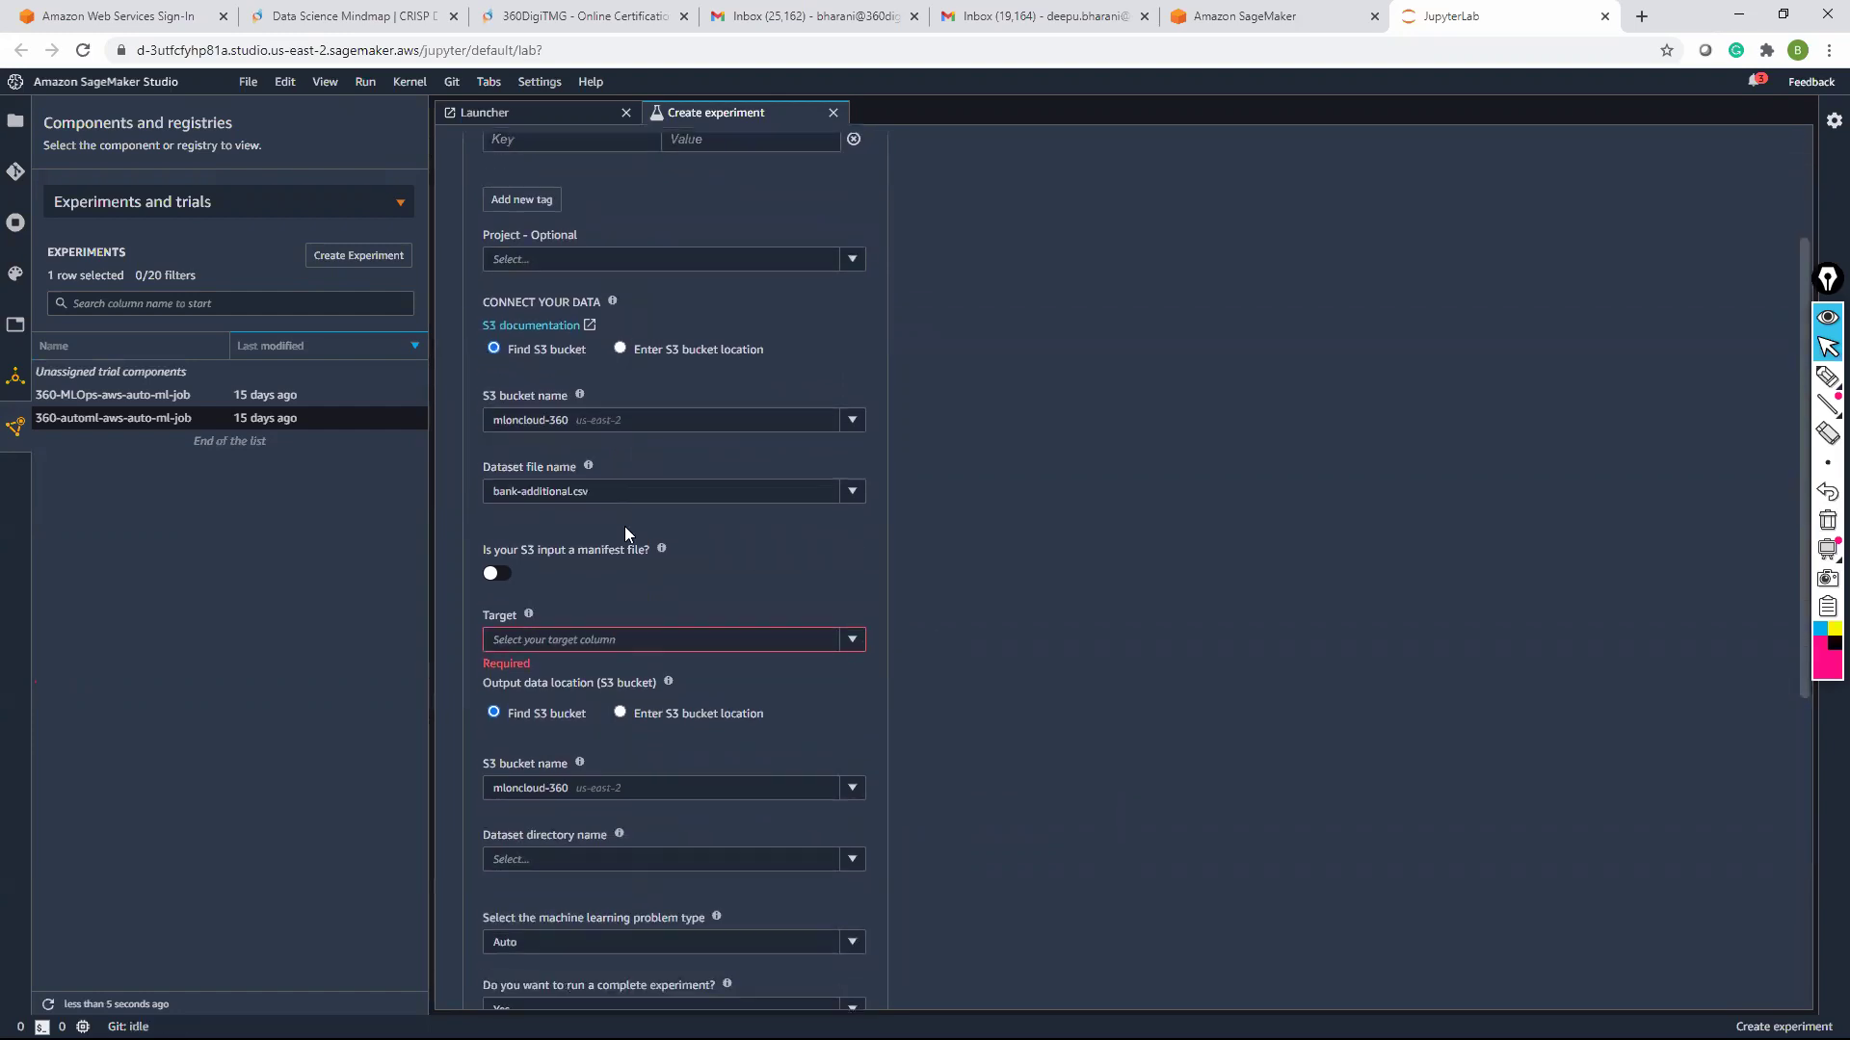
click(852, 640)
scroll(710, 710, down, 4)
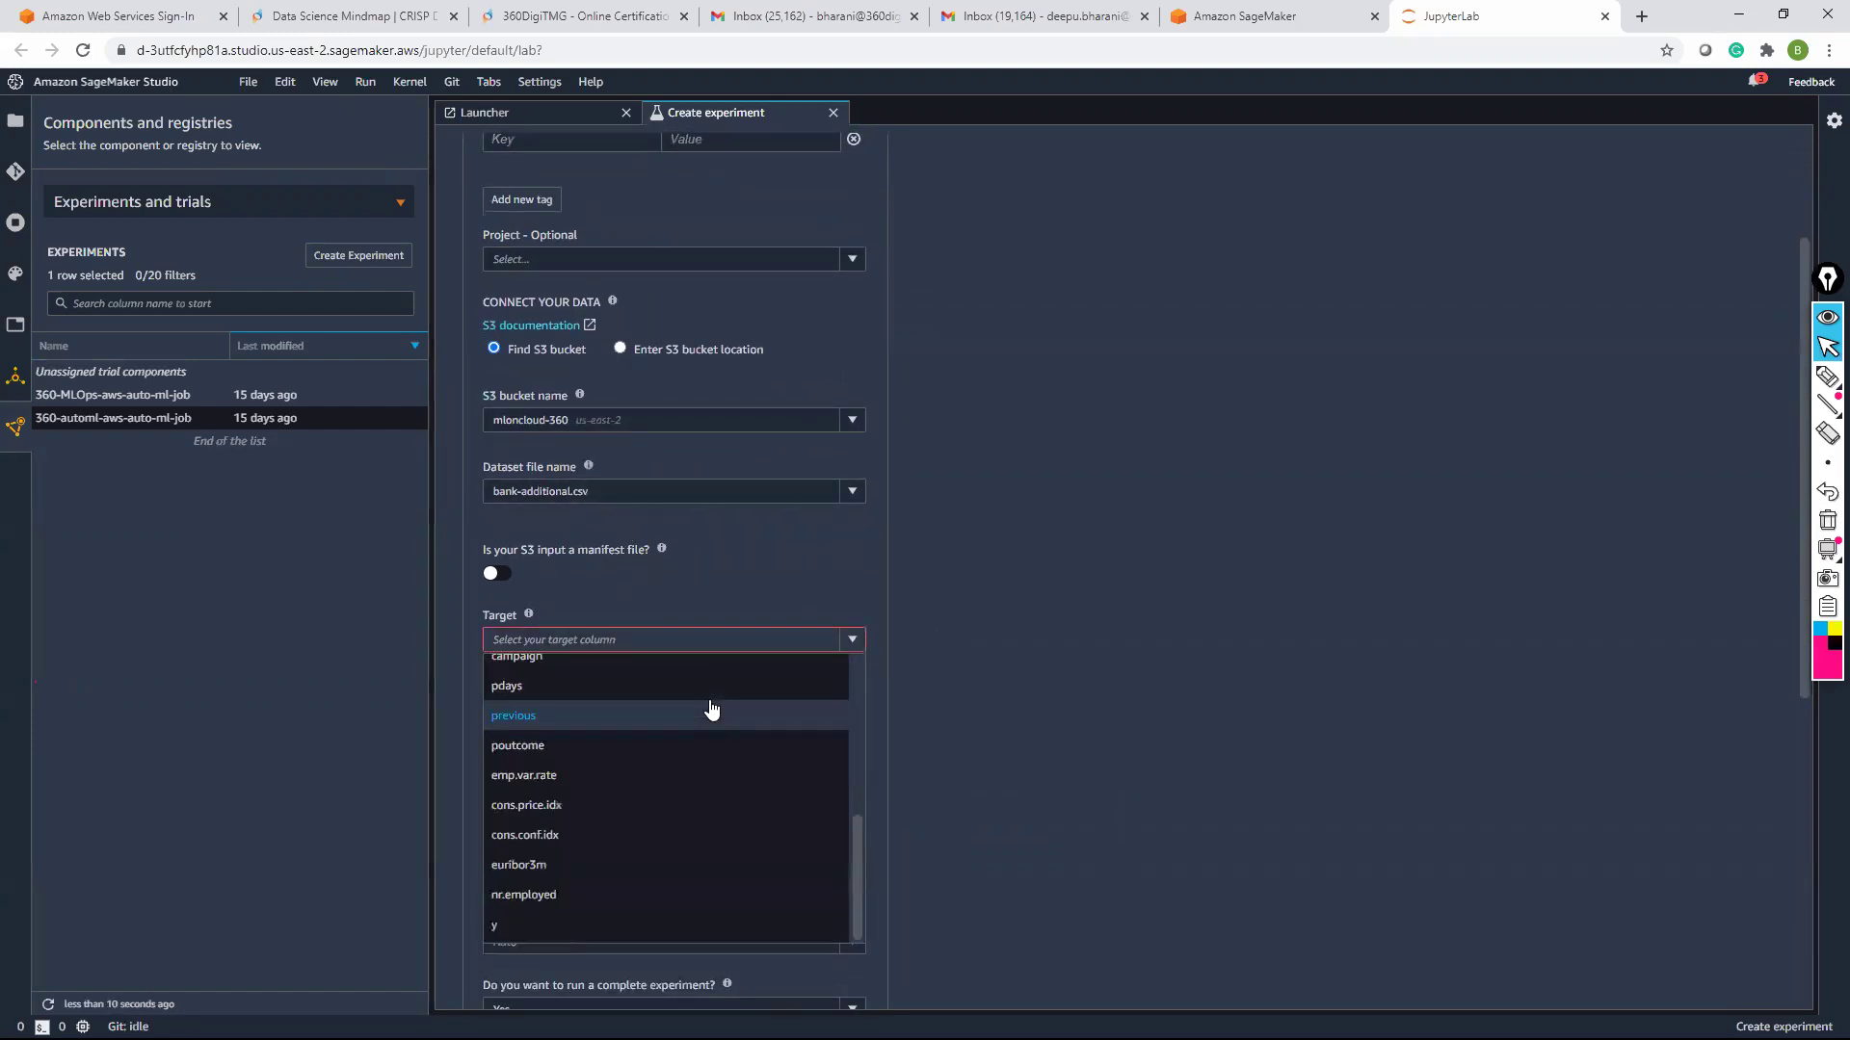
click(532, 923)
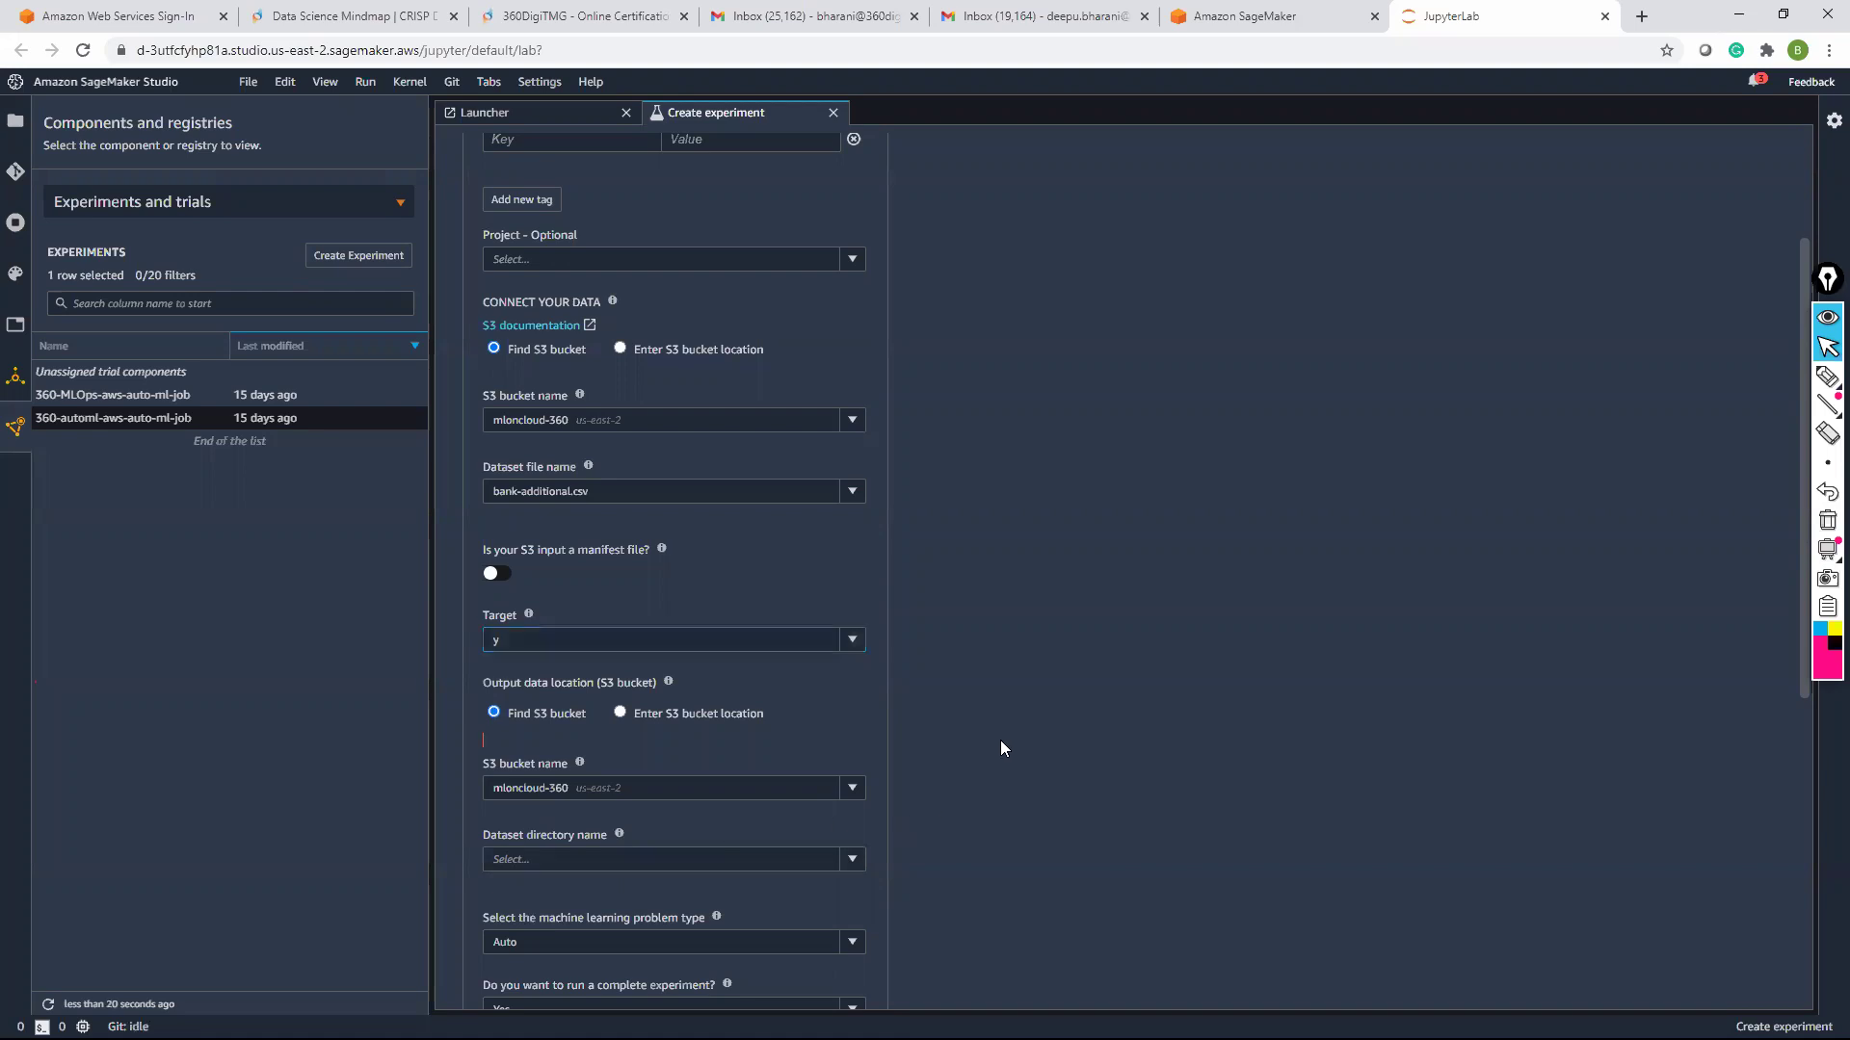
scroll(1000, 747, down, 6)
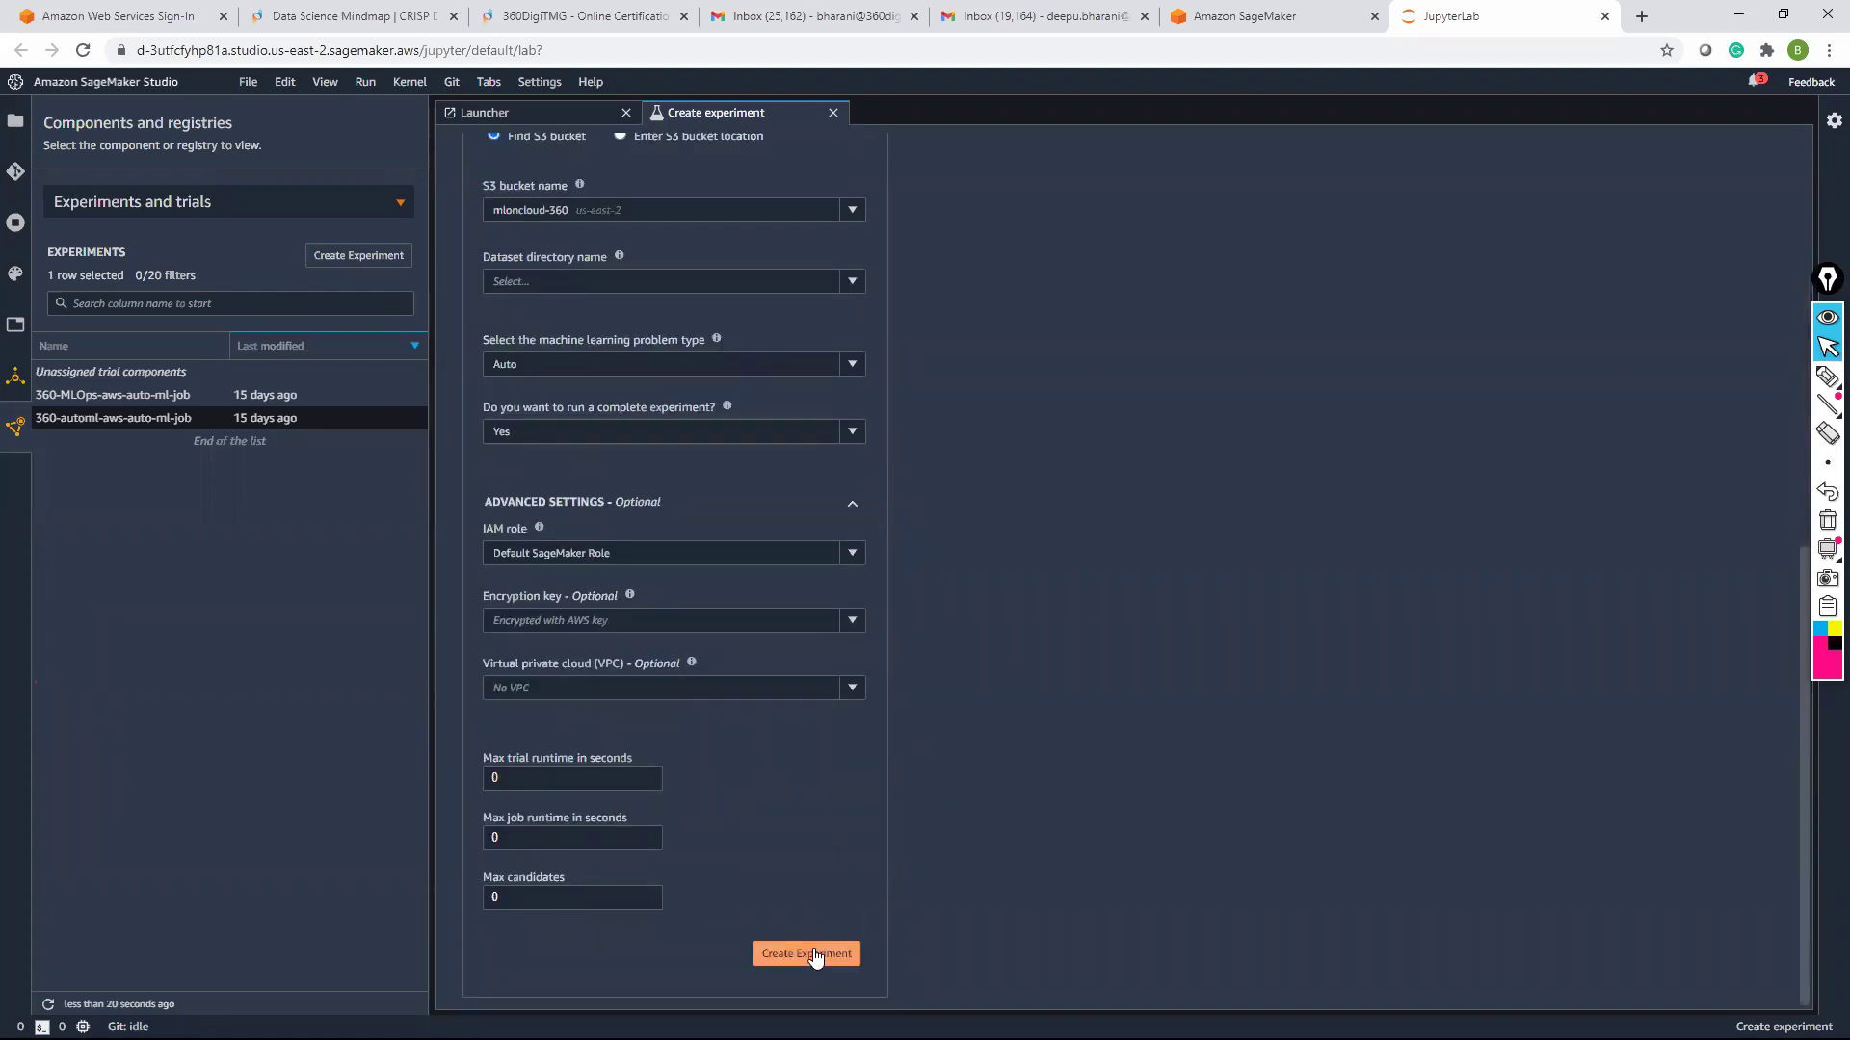
click(814, 954)
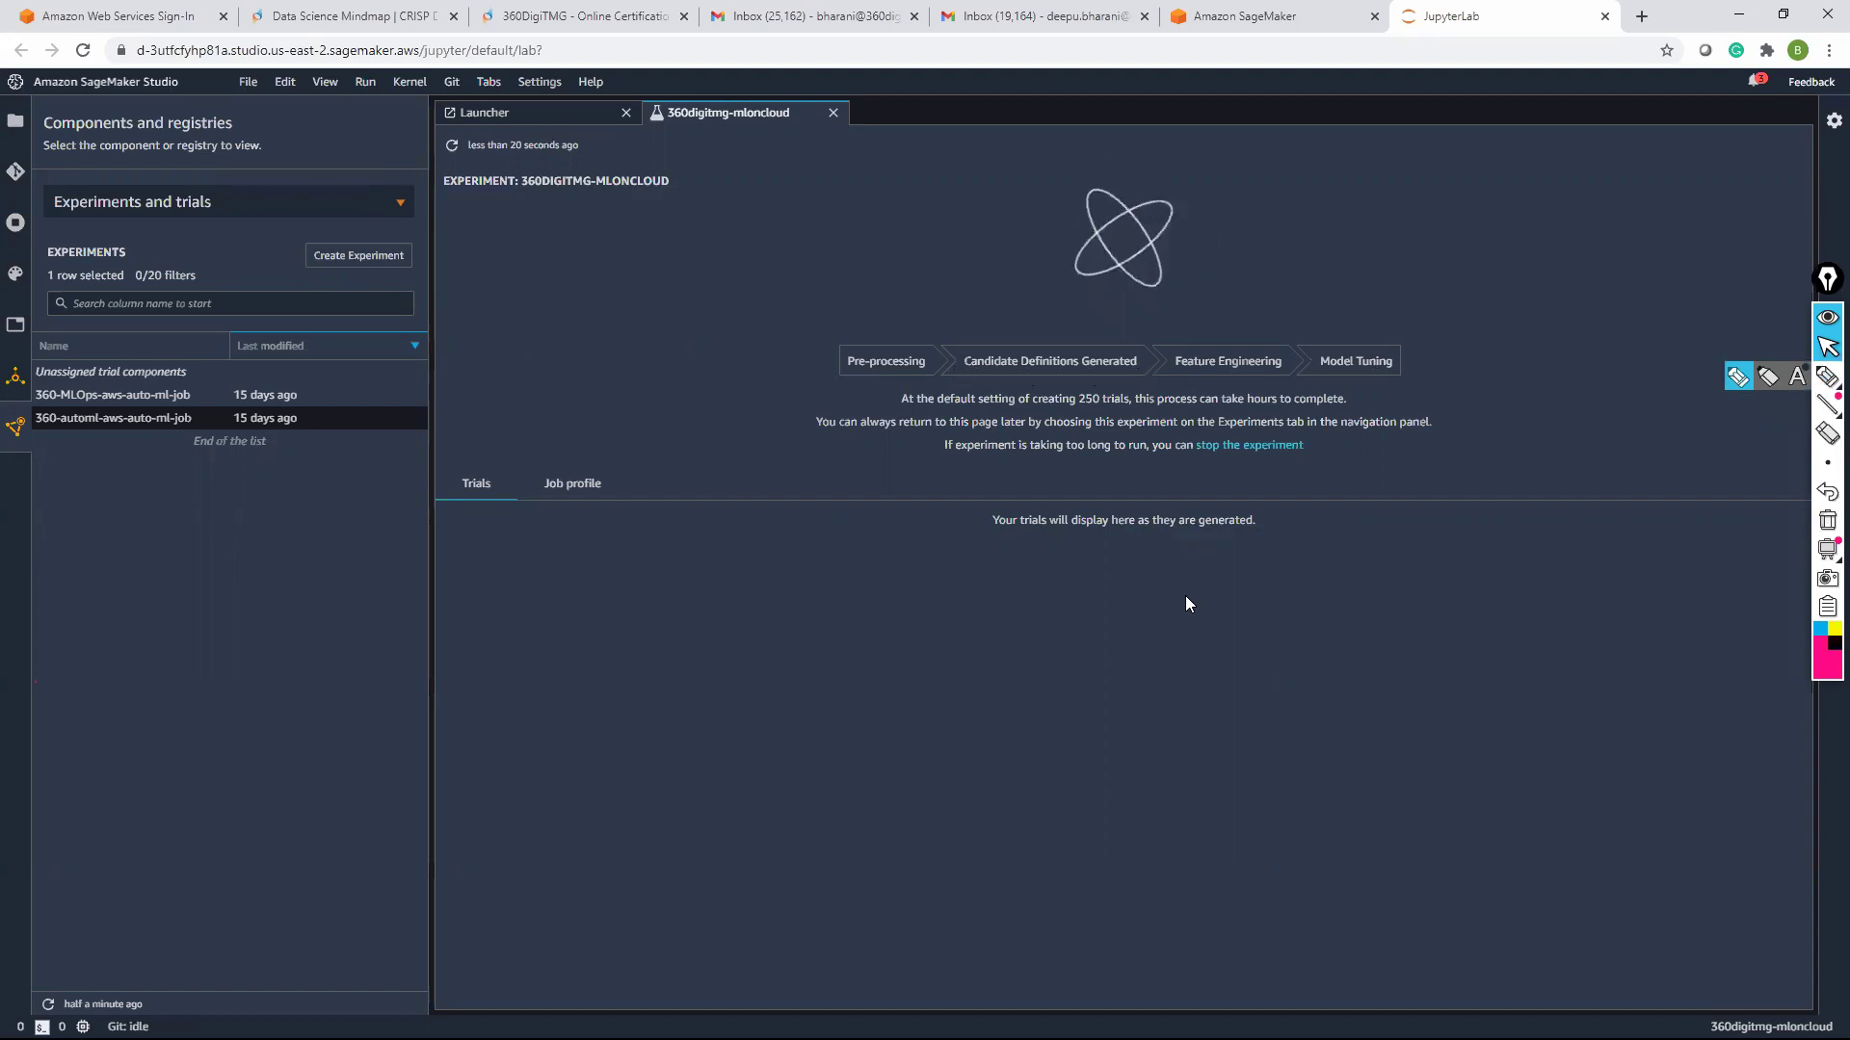
Switch to File Explorer and open bank-additional from the AutoML & ML on Cloud folder in Excel, dismissing the Crystal Ball licence dialogs
key(alt+Tab)
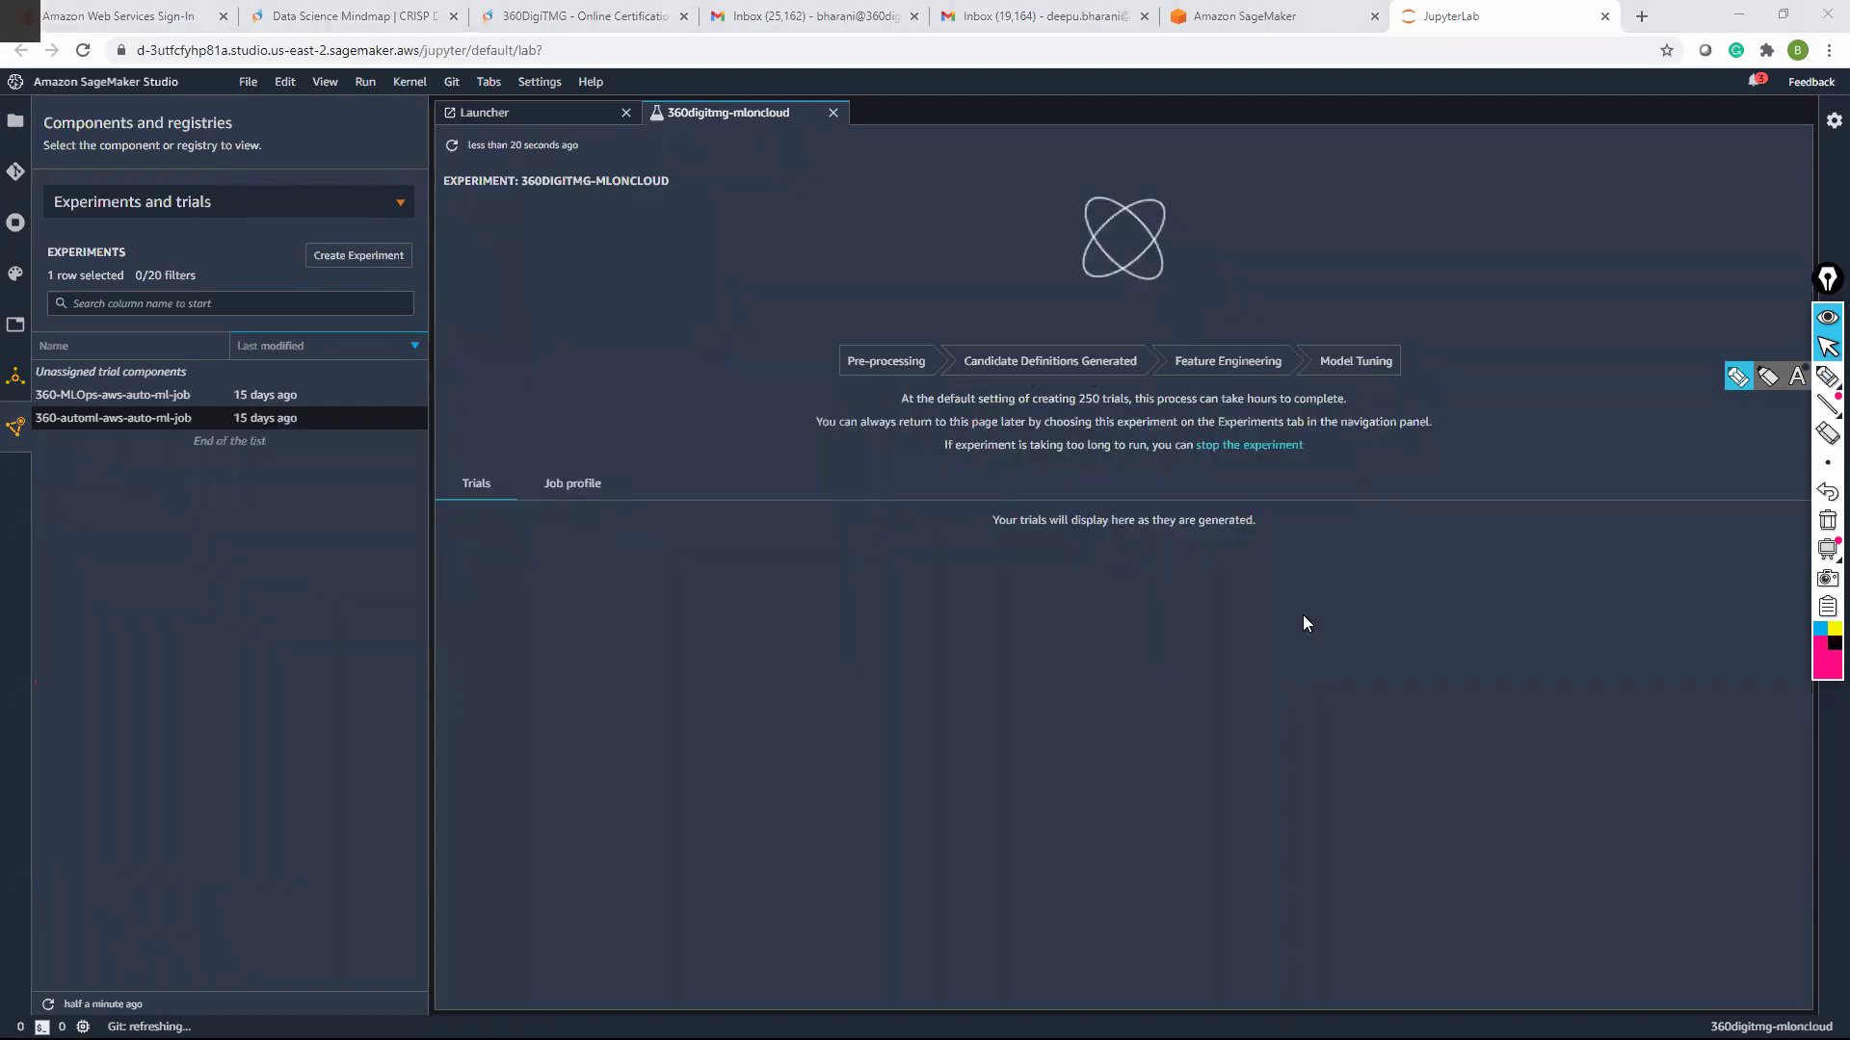
key(alt+Tab)
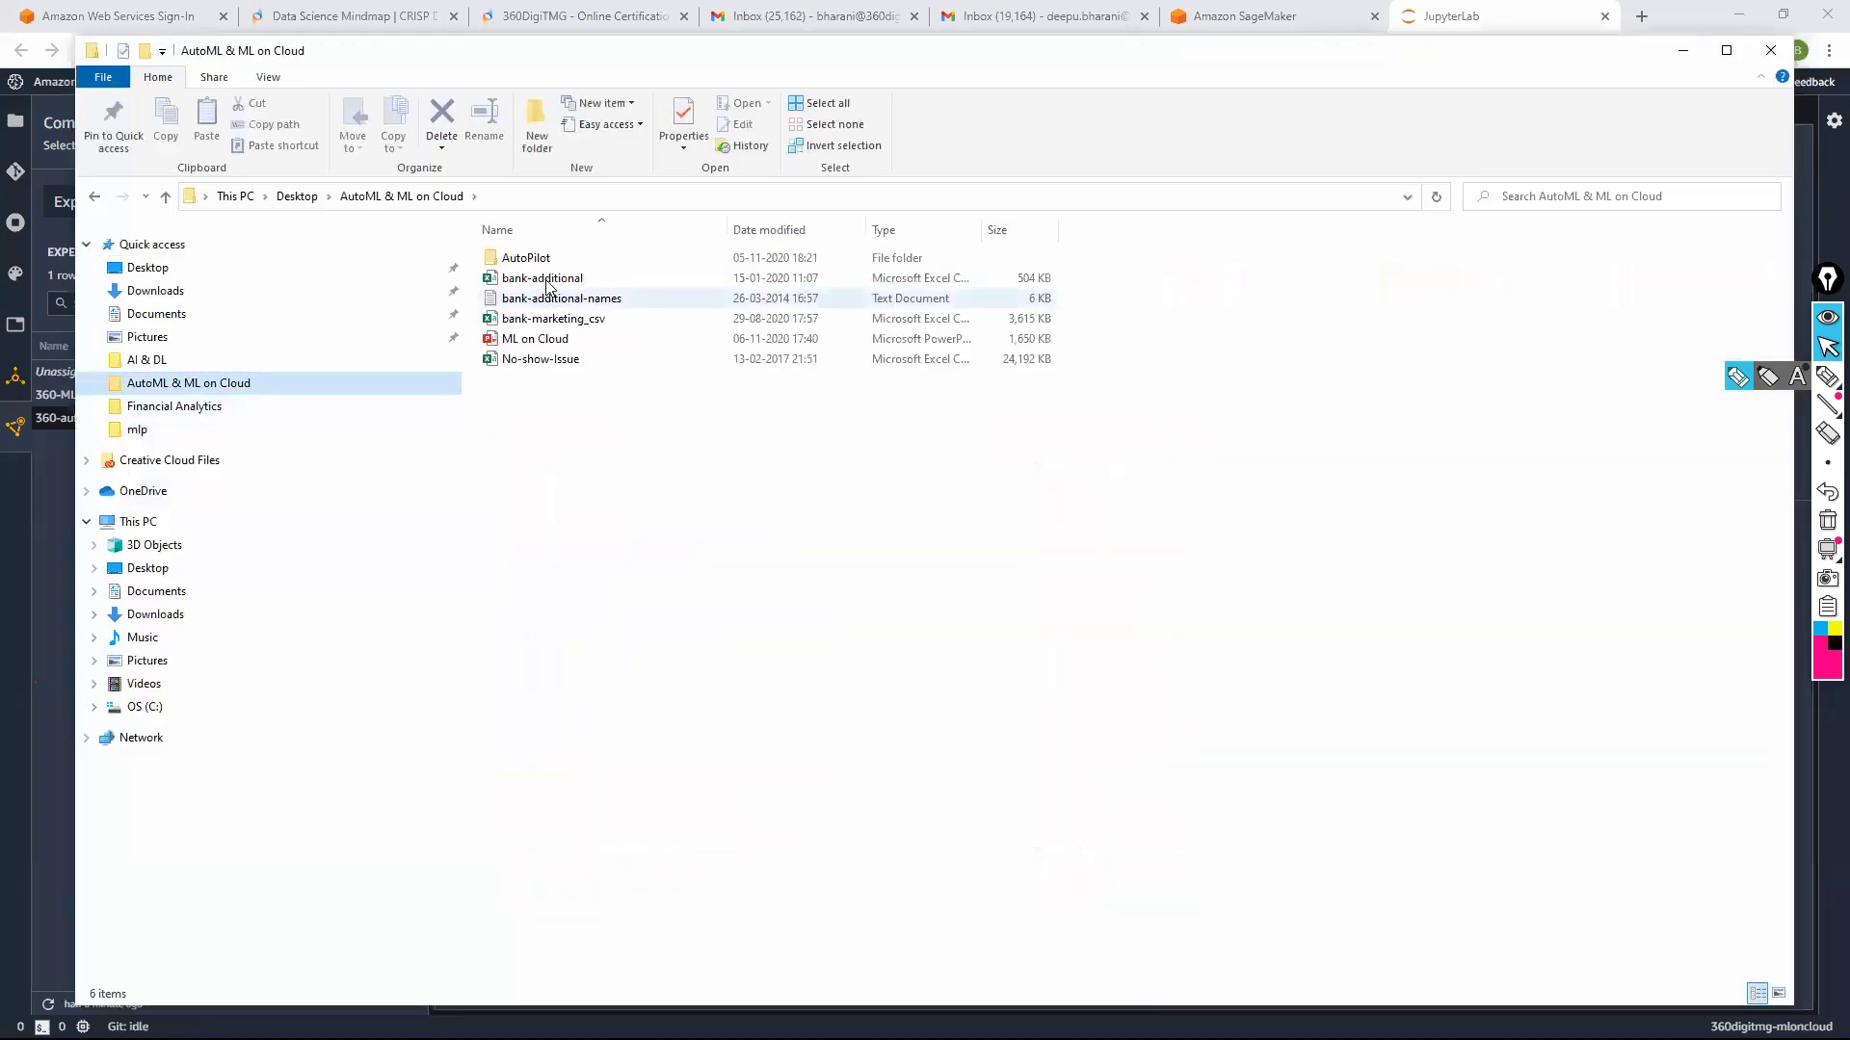
double_click(545, 279)
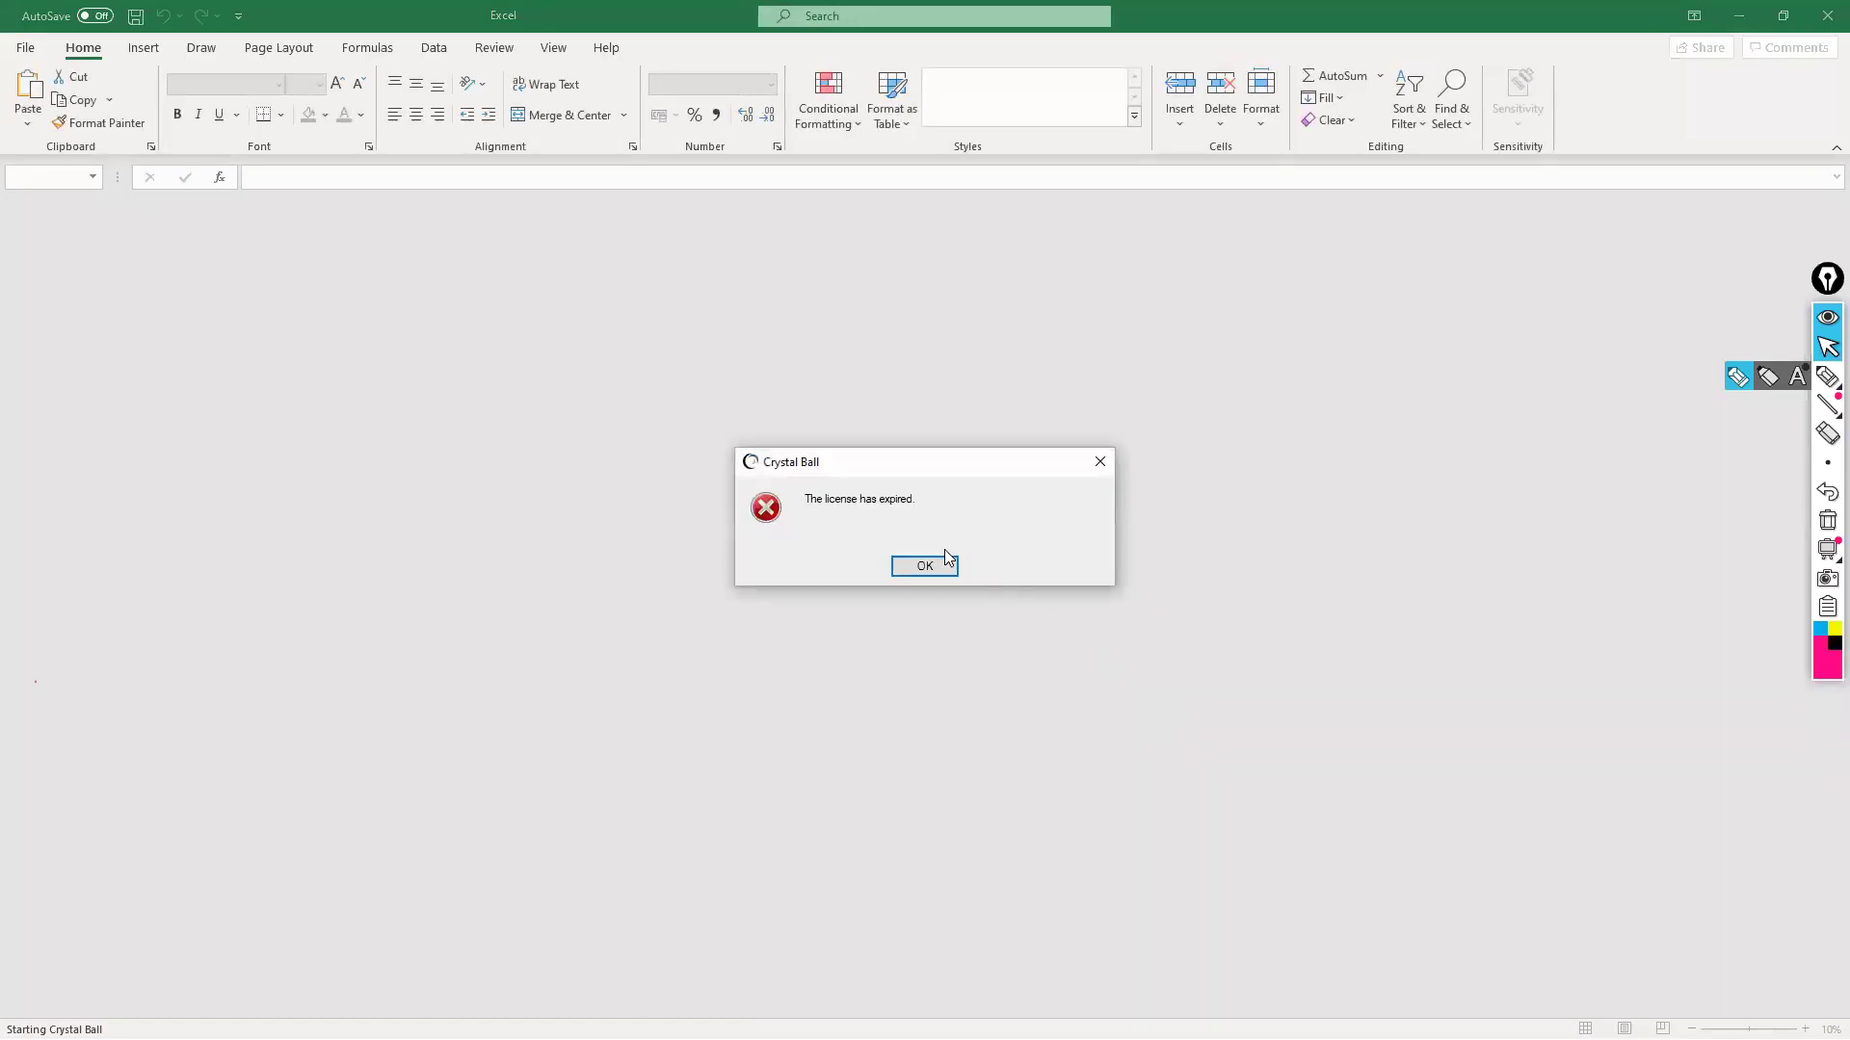
click(936, 564)
click(1040, 585)
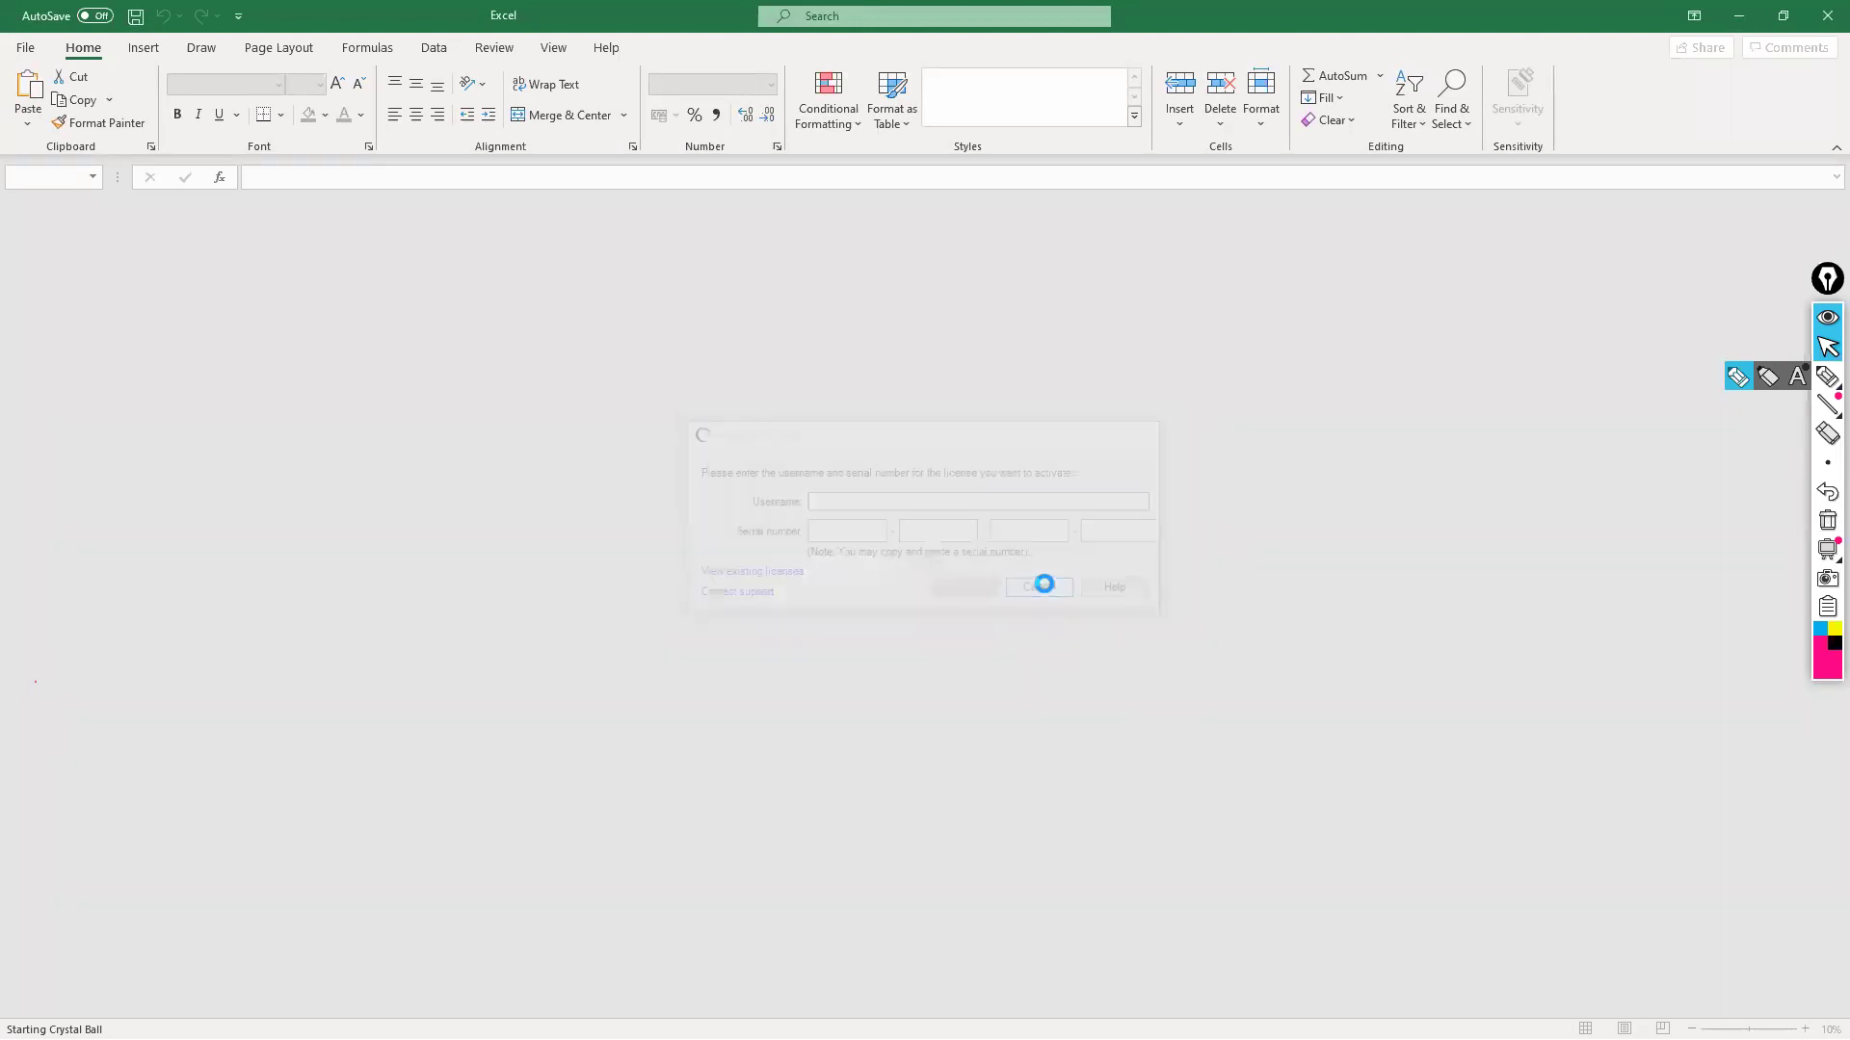
click(927, 566)
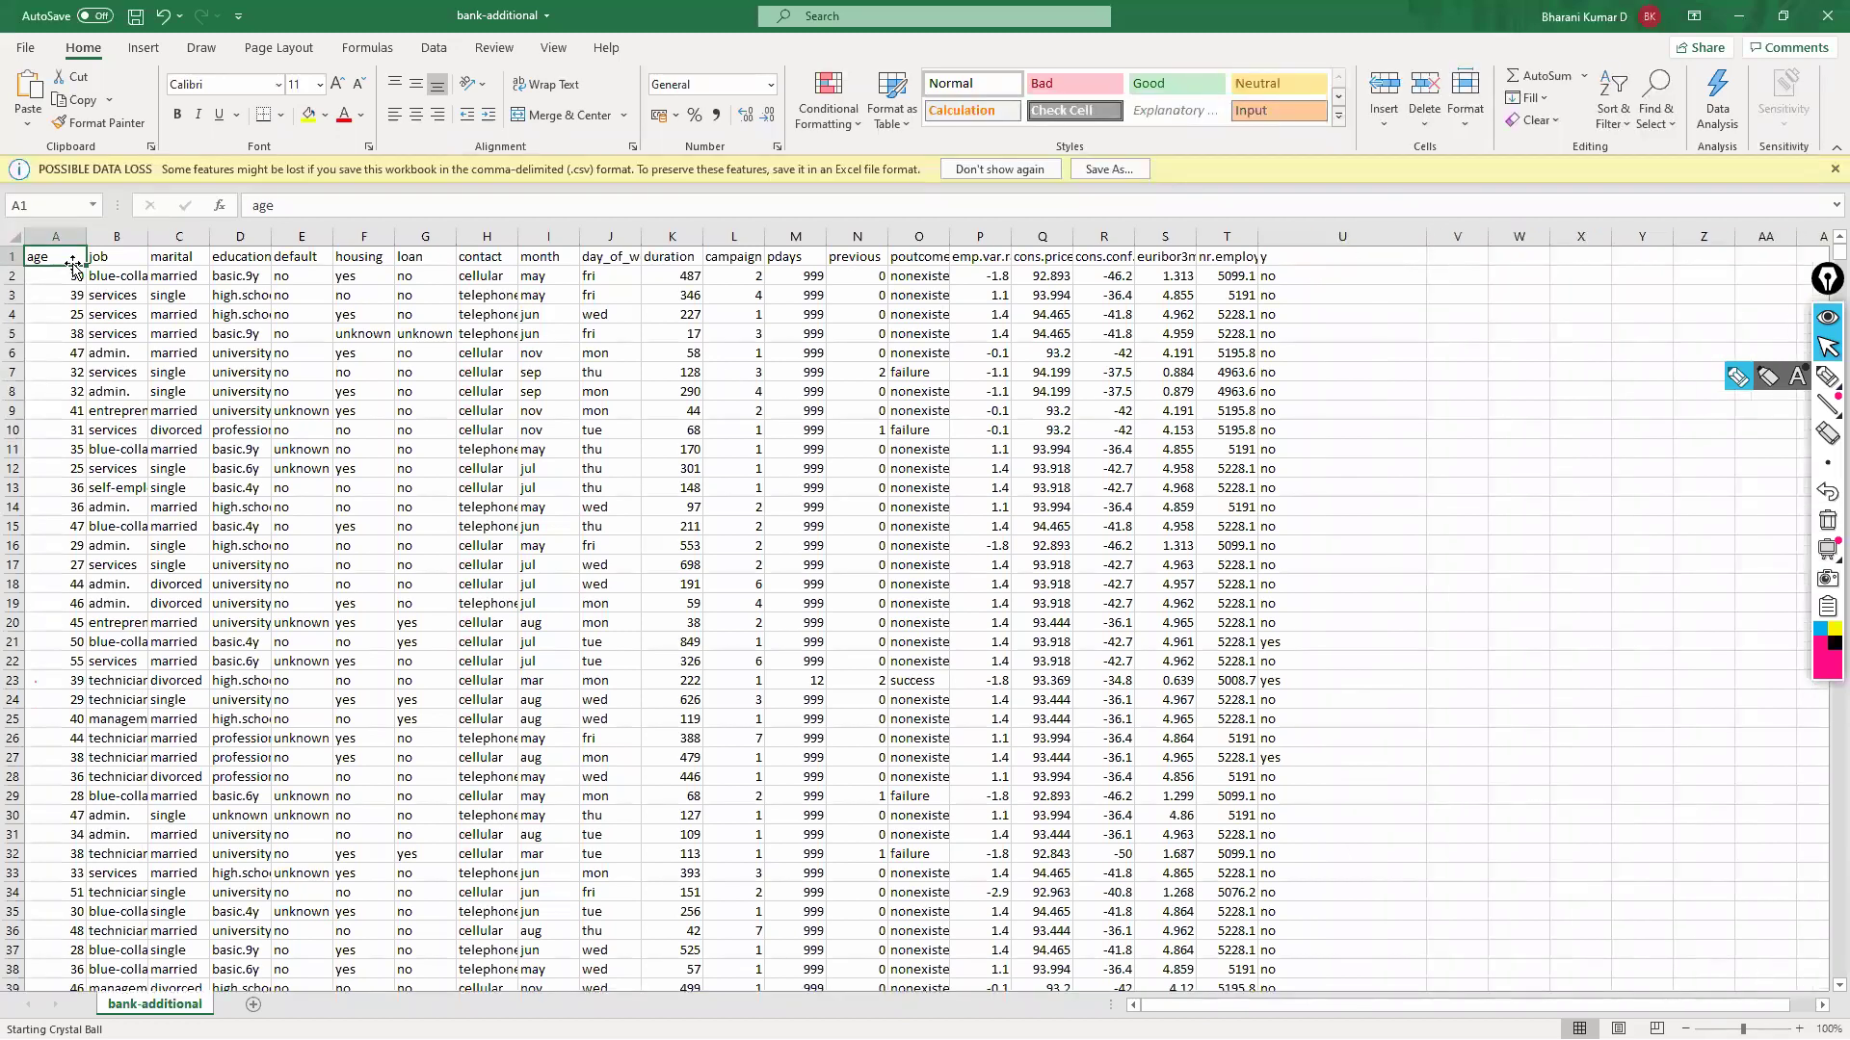
Examine the input columns and the values of target column y in bank-additional, and return to the experiment in SageMaker Studio
drag(56, 236, 1243, 227)
click(1293, 276)
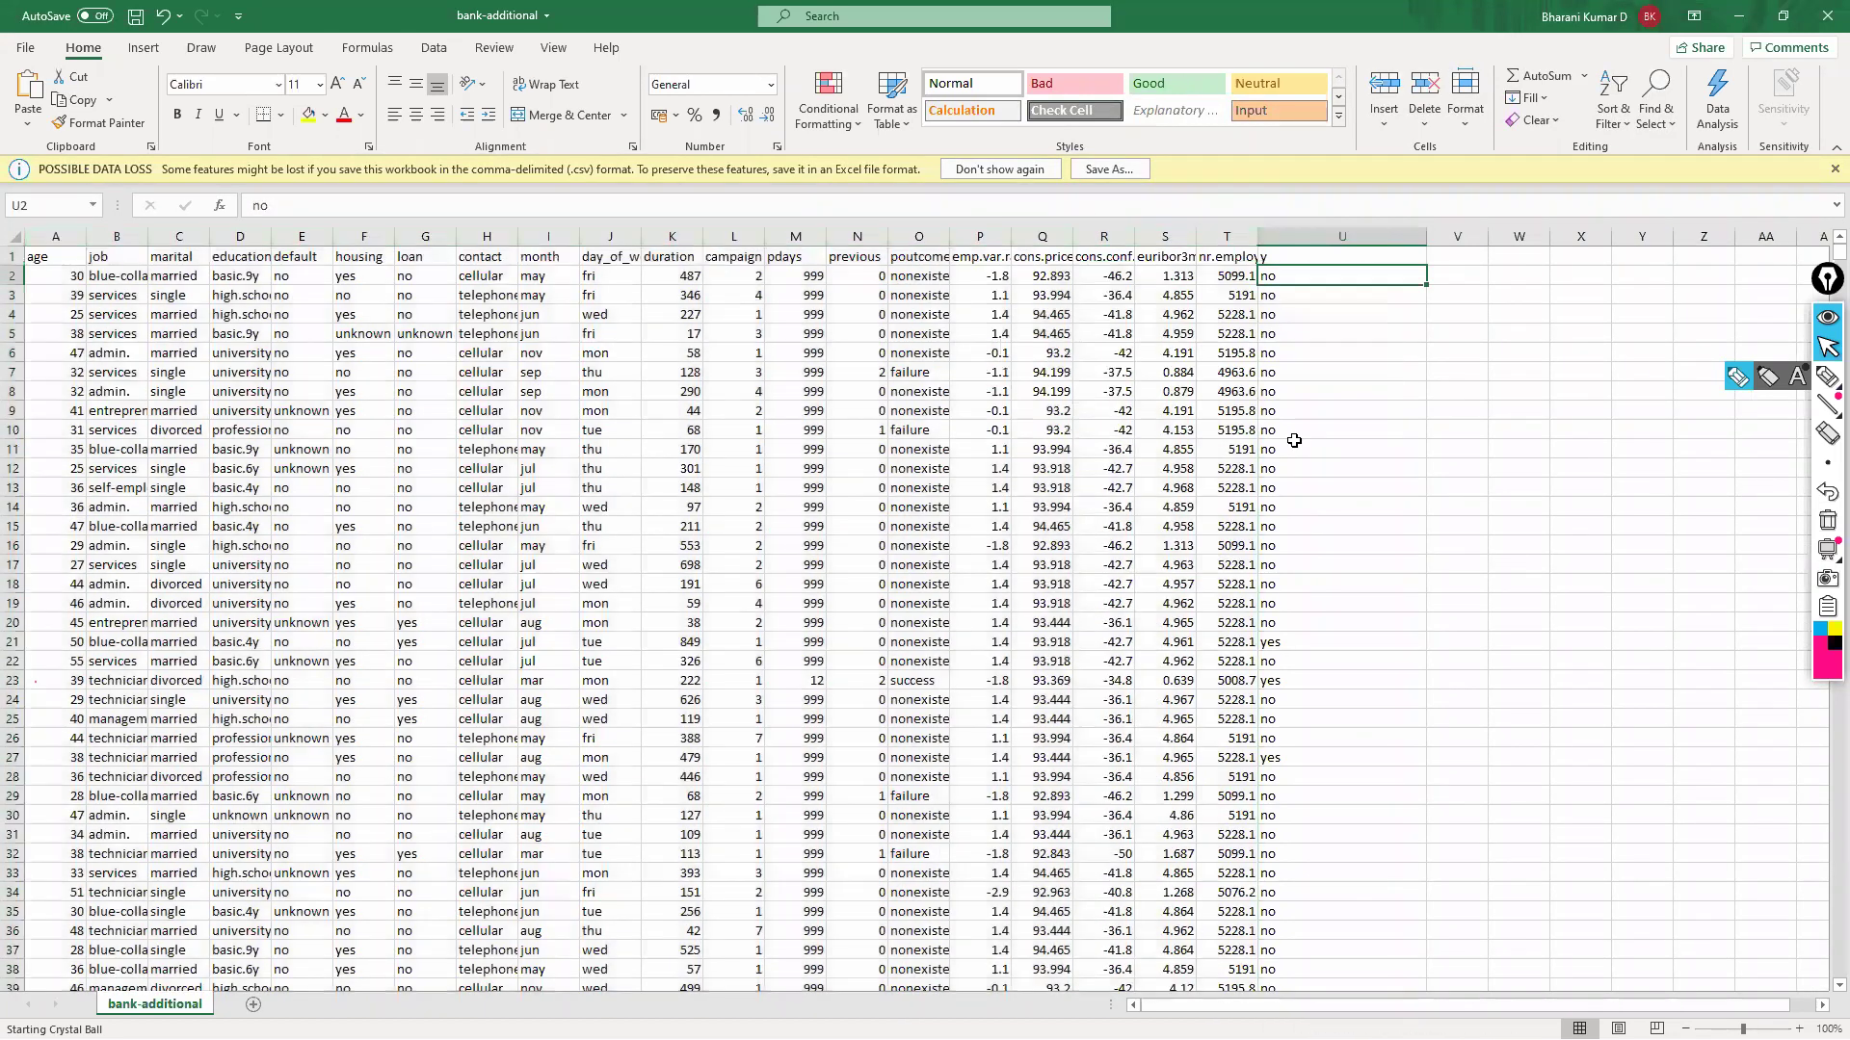
click(1300, 643)
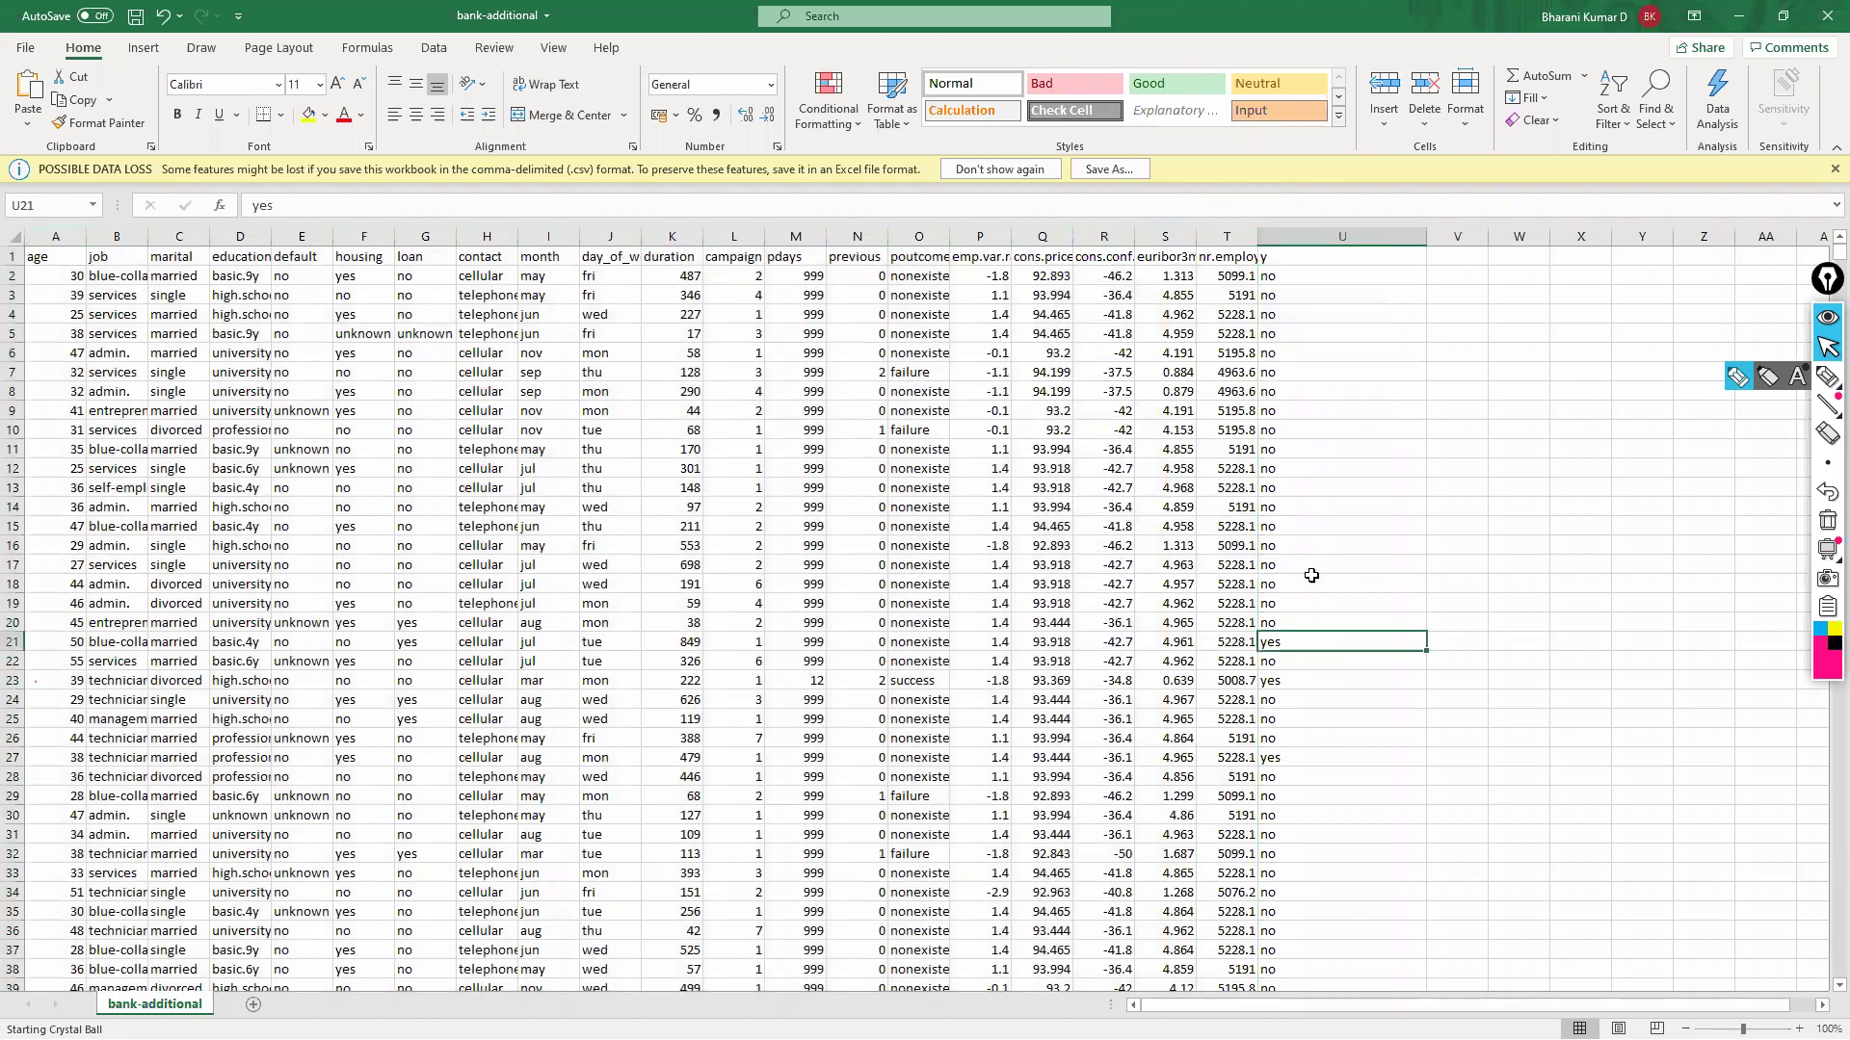
click(1309, 234)
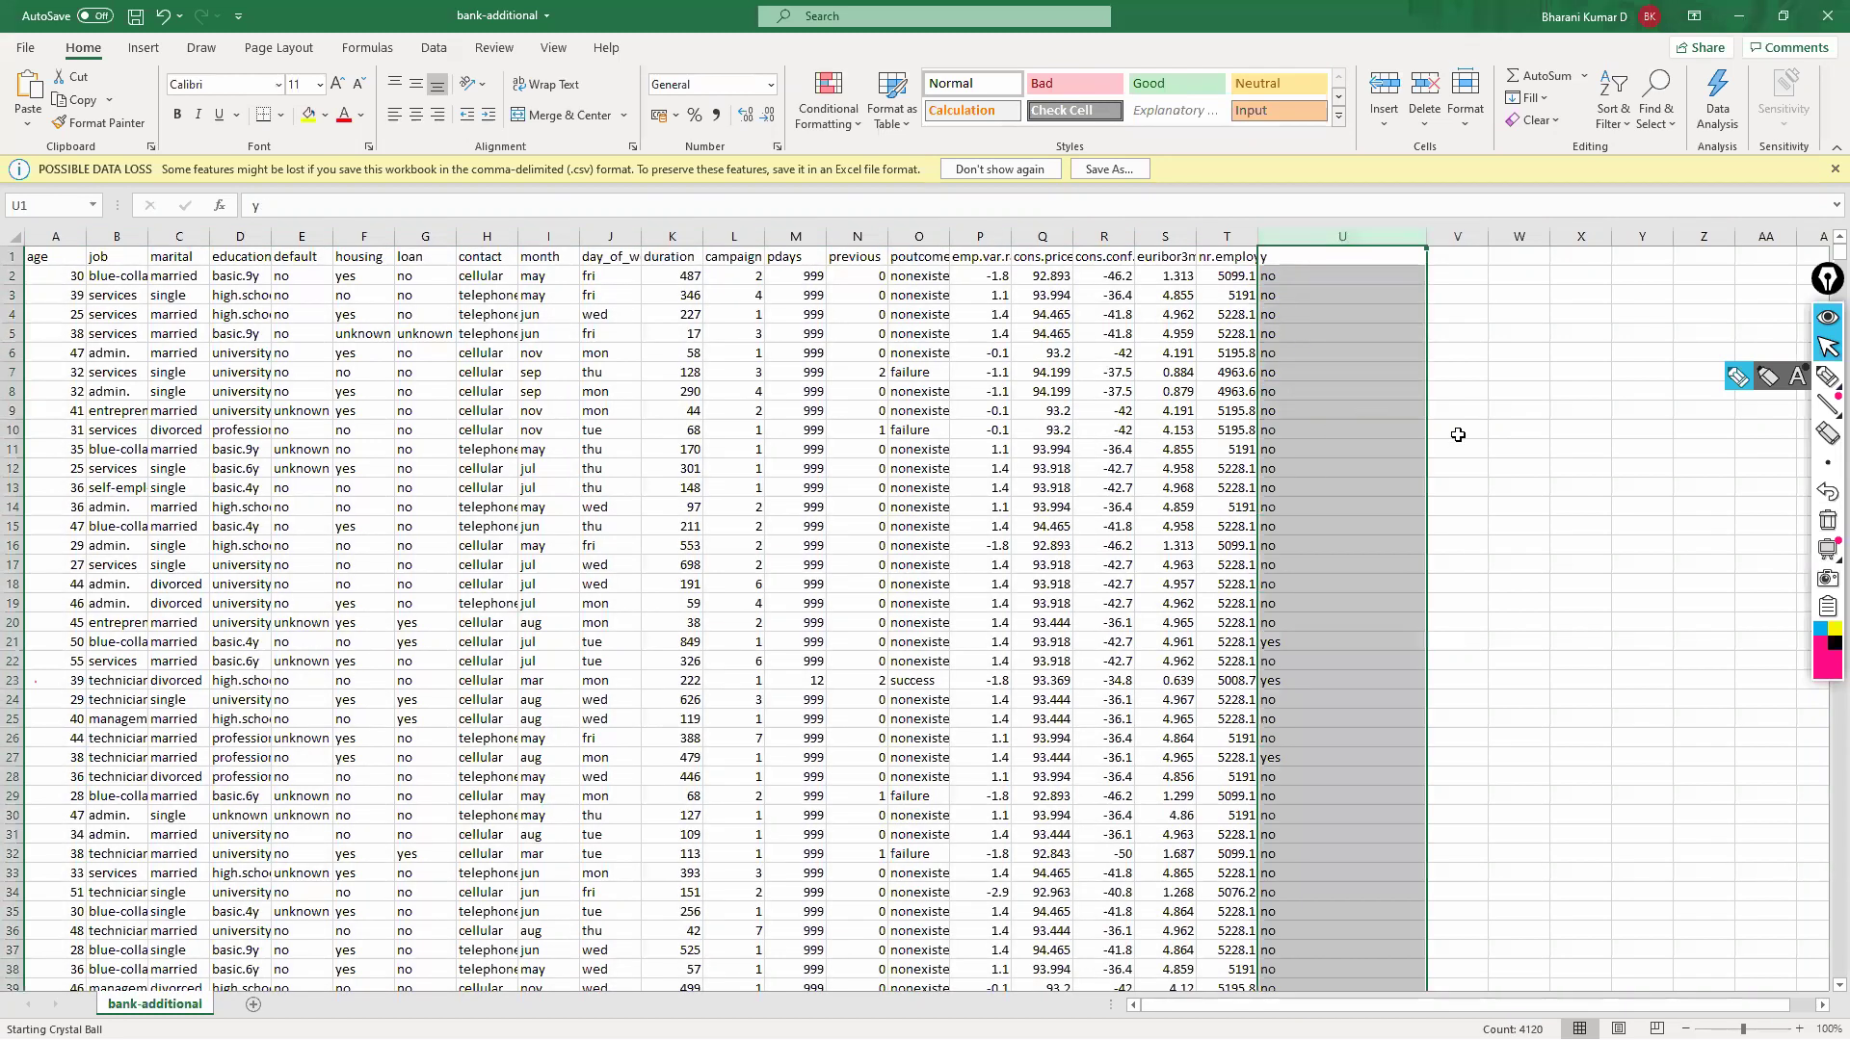
key(alt+Tab)
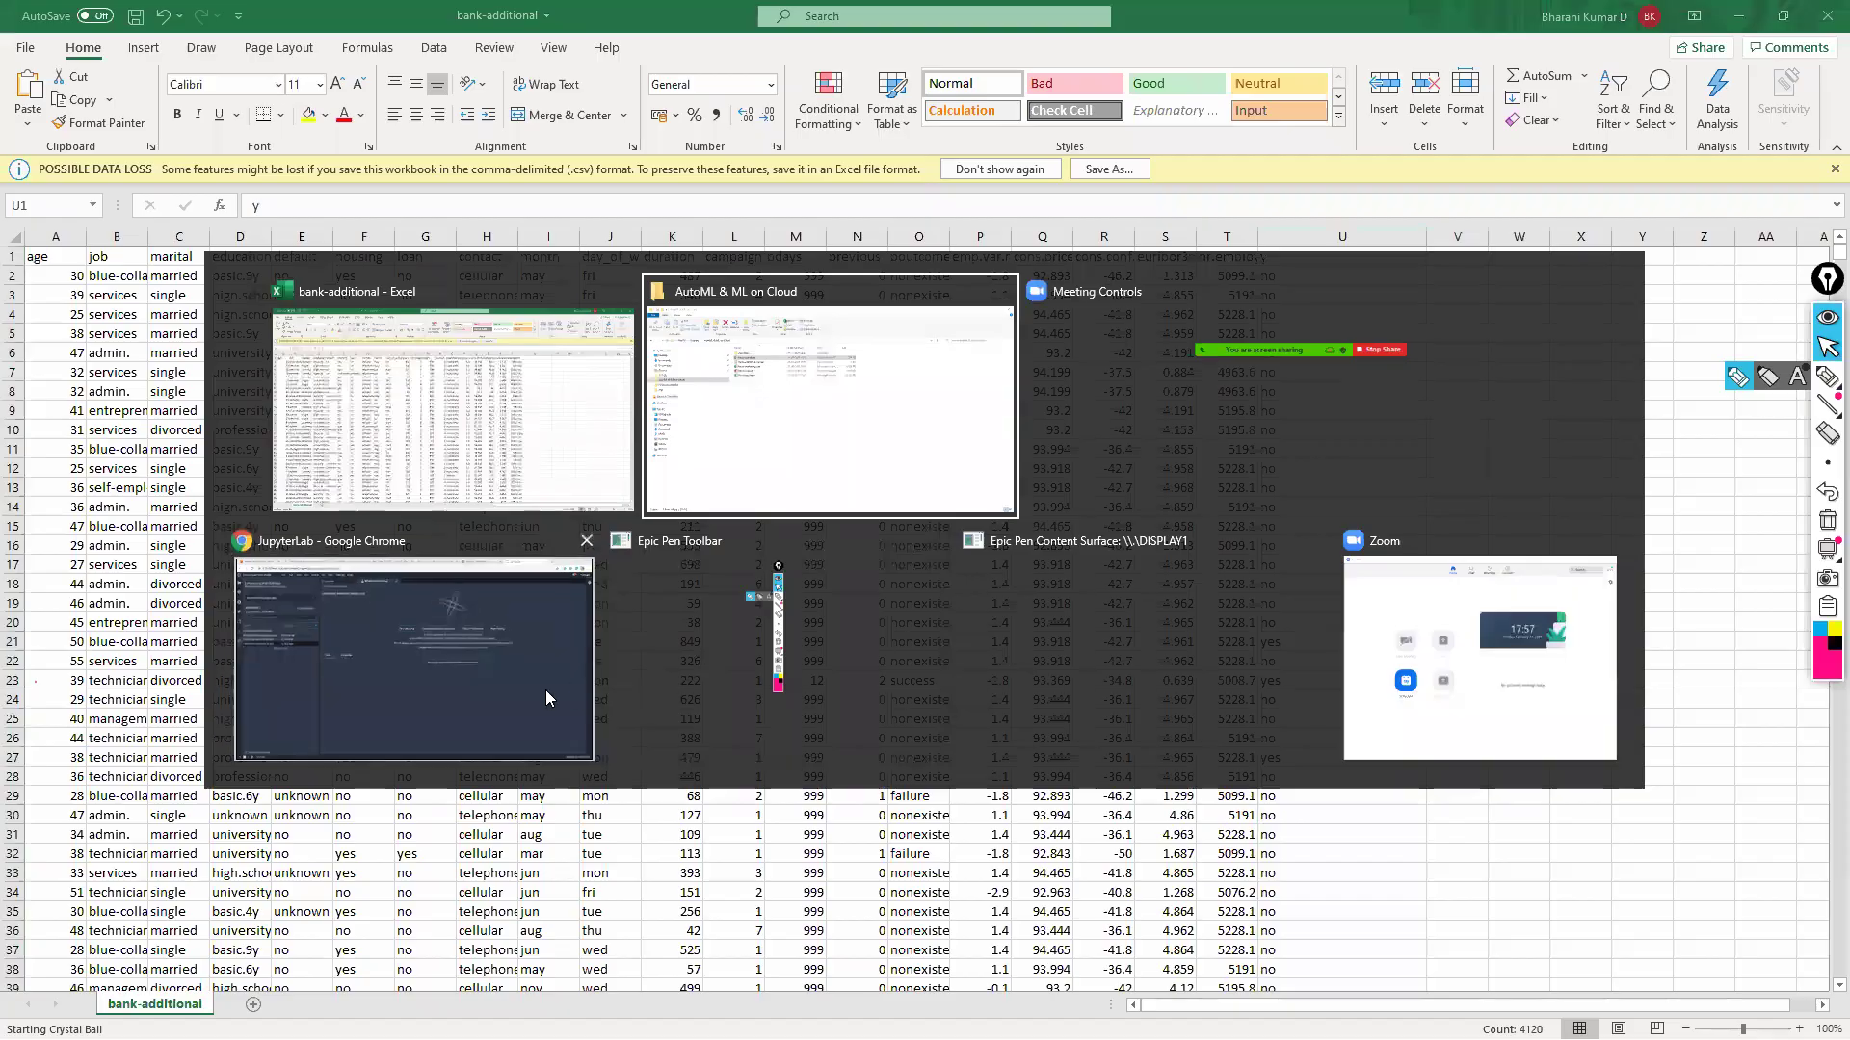
click(591, 693)
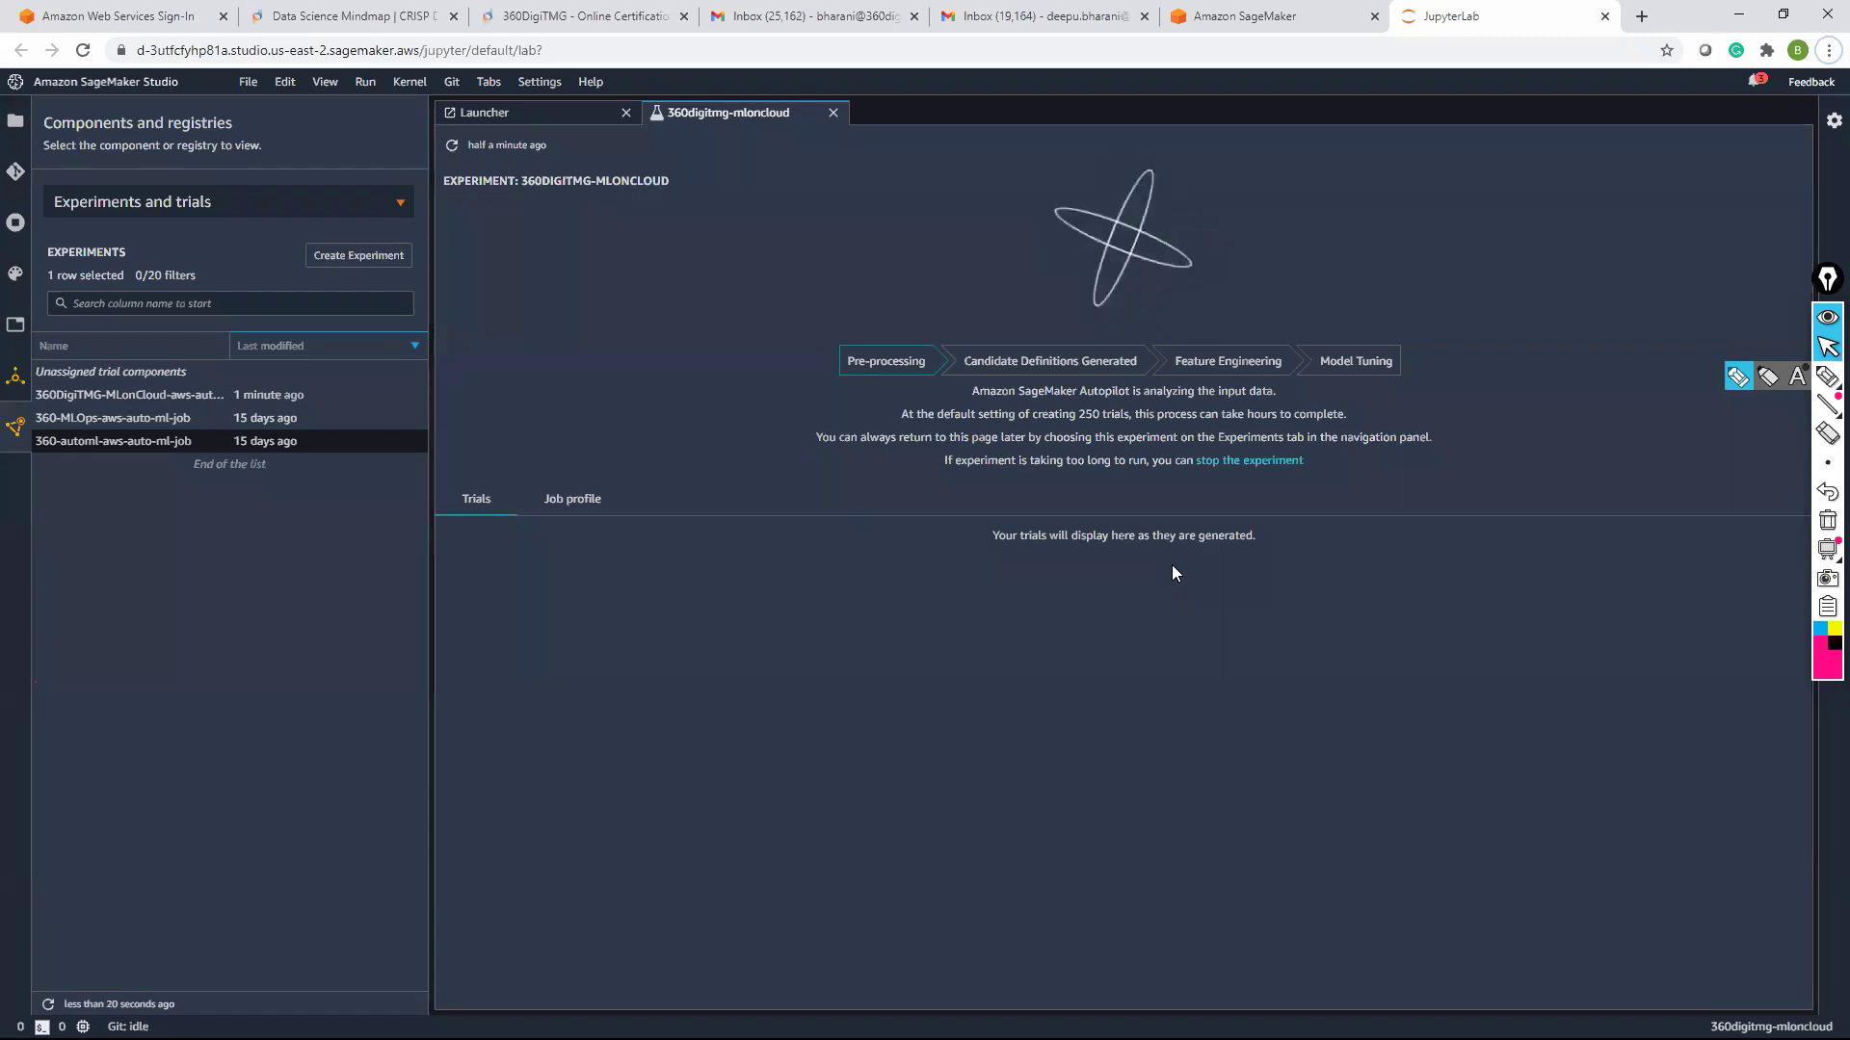
Handwrite XGBoost with the annotation pen beside the experiment's stage list and draw a box around it
click(1827, 376)
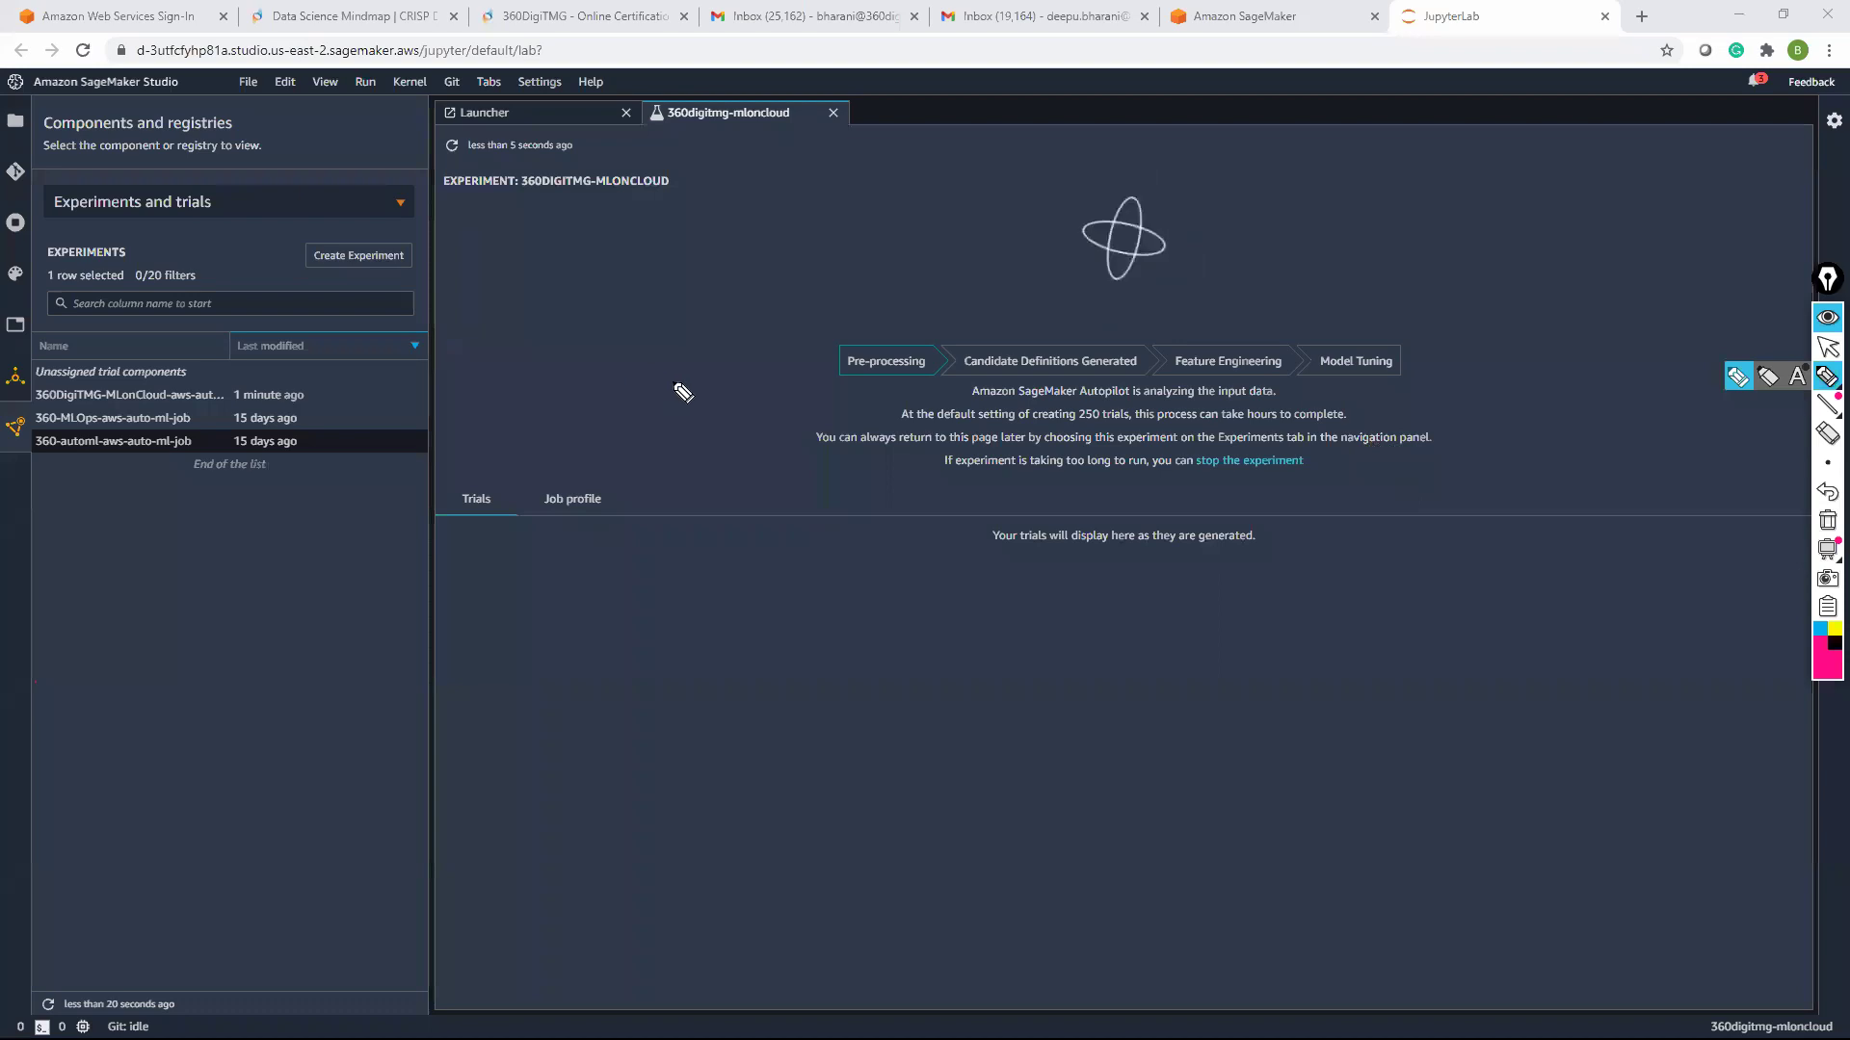
mouse_move(523, 355)
mouse_down()
mouse_move(555, 381)
mouse_move(529, 390)
mouse_move(652, 371)
mouse_move(696, 343)
mouse_up()
mouse_move(540, 416)
mouse_down()
mouse_move(711, 337)
mouse_move(512, 412)
mouse_move(613, 416)
mouse_up()
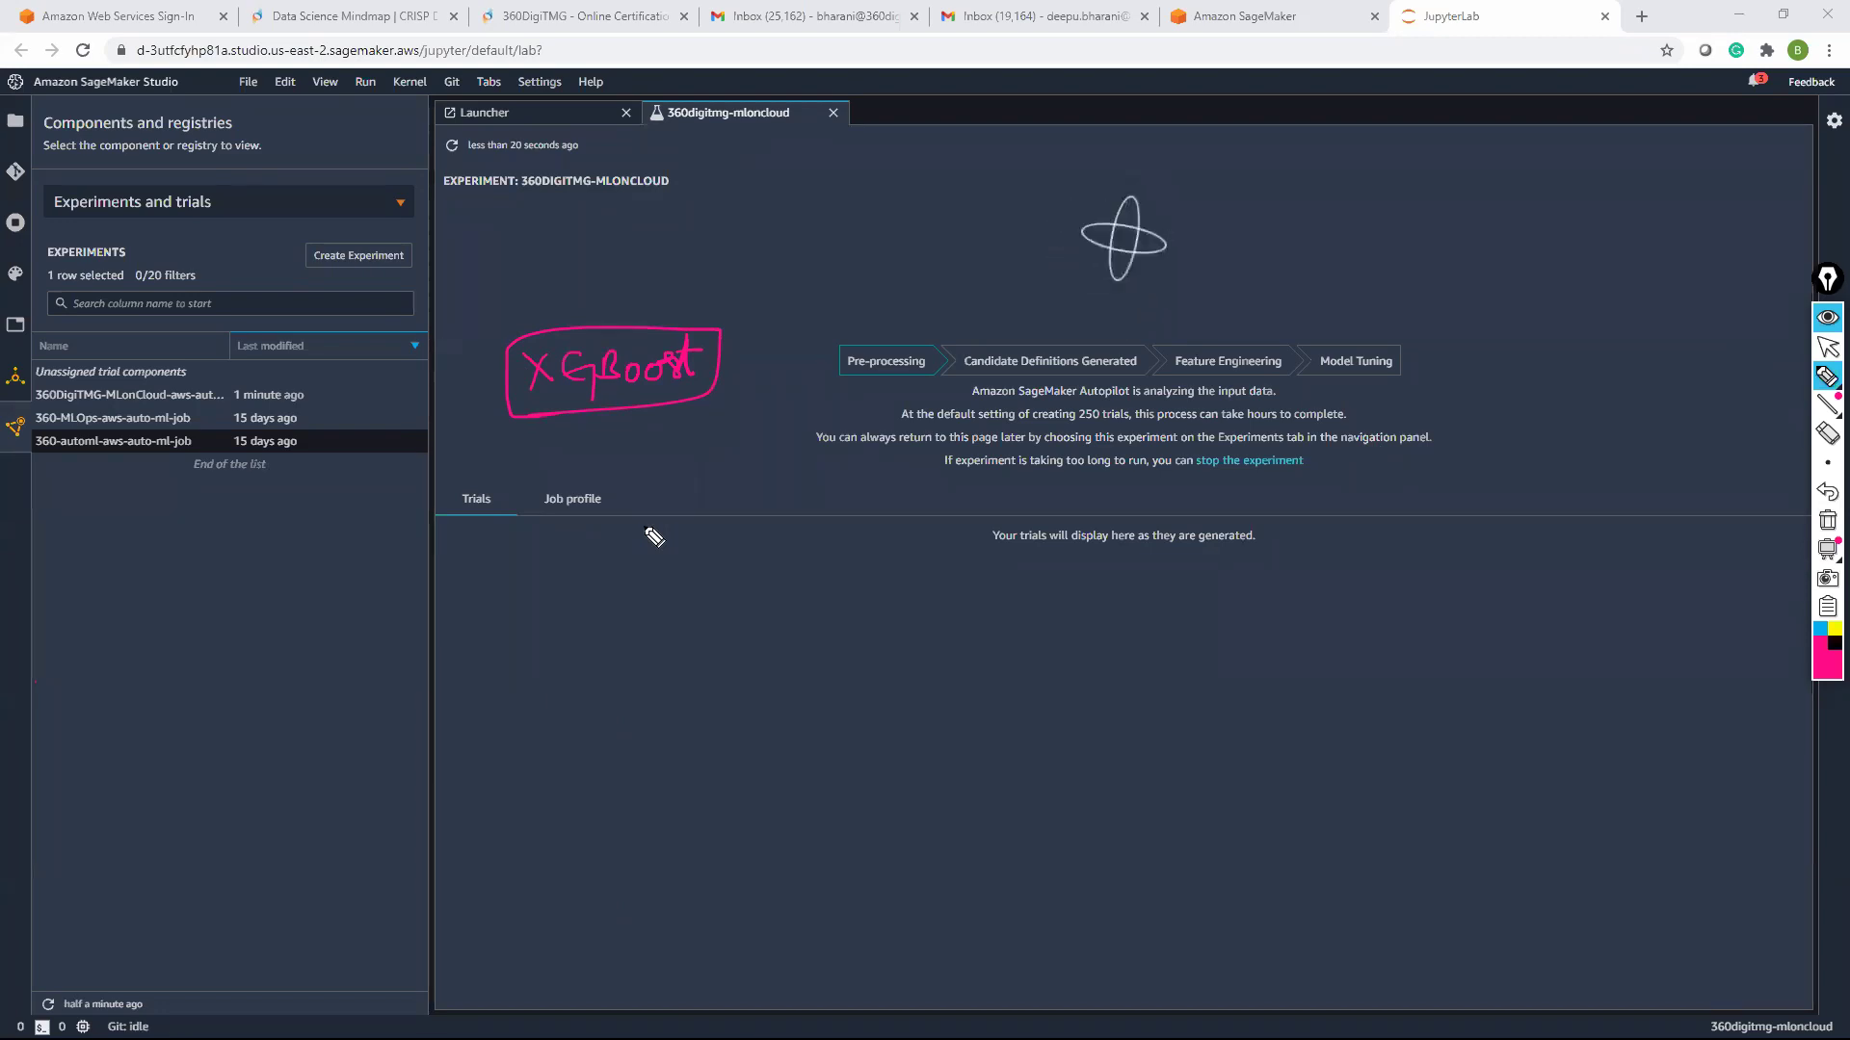
Mark the Pre-processing stage, the trial and duration notes and the experiments list with the pen, and clear all annotations
mouse_move(750, 410)
mouse_down()
mouse_move(825, 384)
mouse_move(816, 407)
mouse_move(887, 342)
mouse_move(834, 387)
mouse_up()
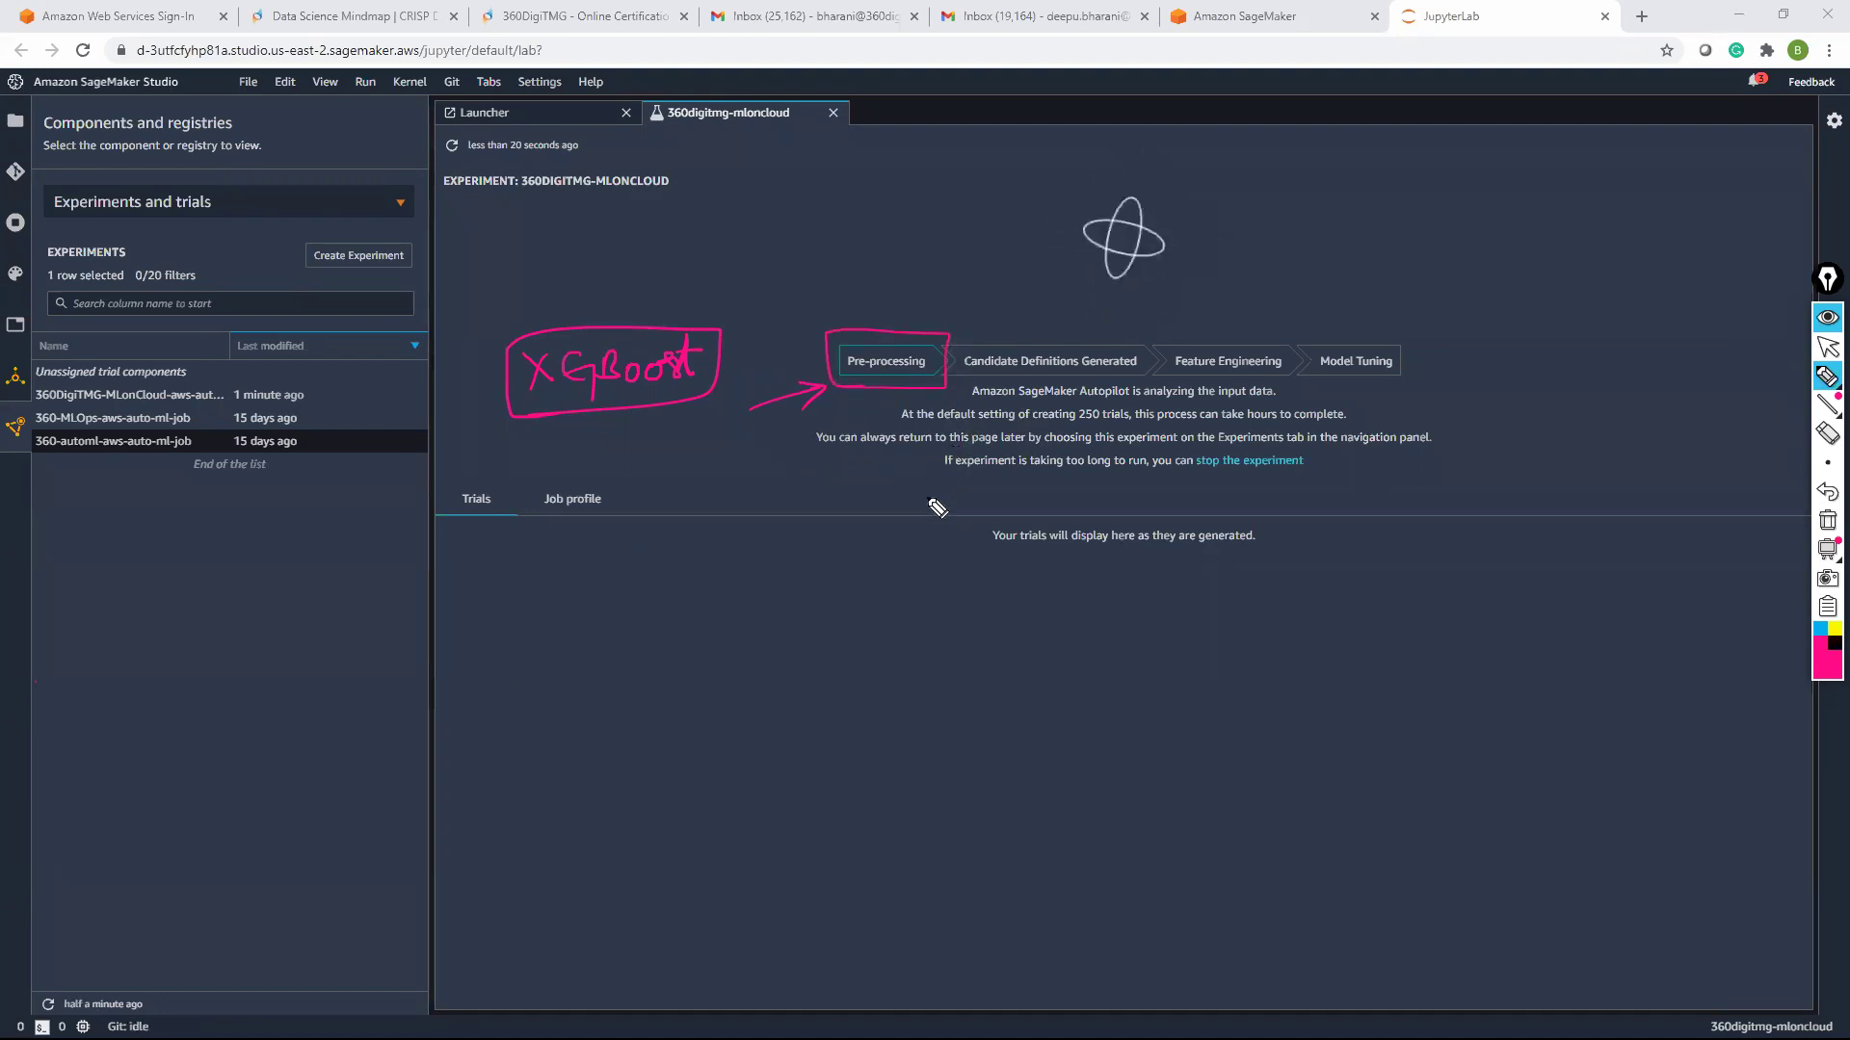
drag(1080, 424, 1132, 423)
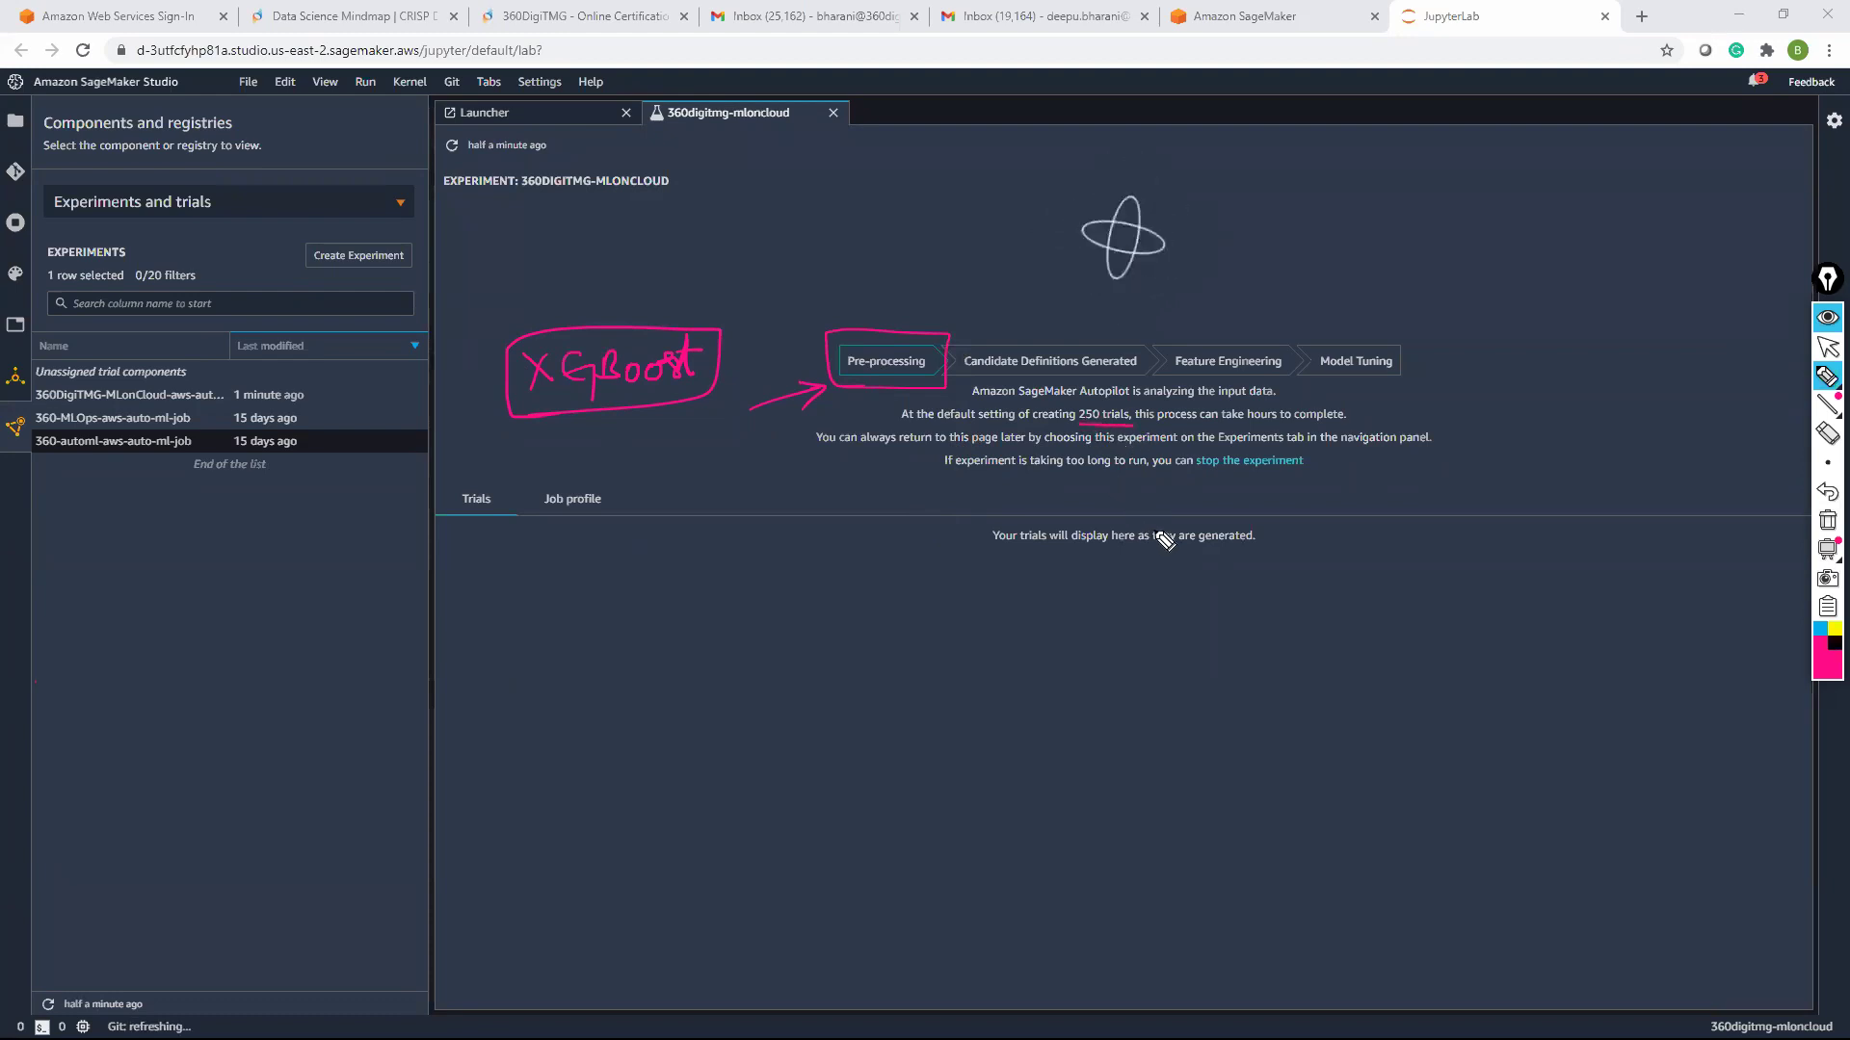
drag(1225, 424, 1380, 422)
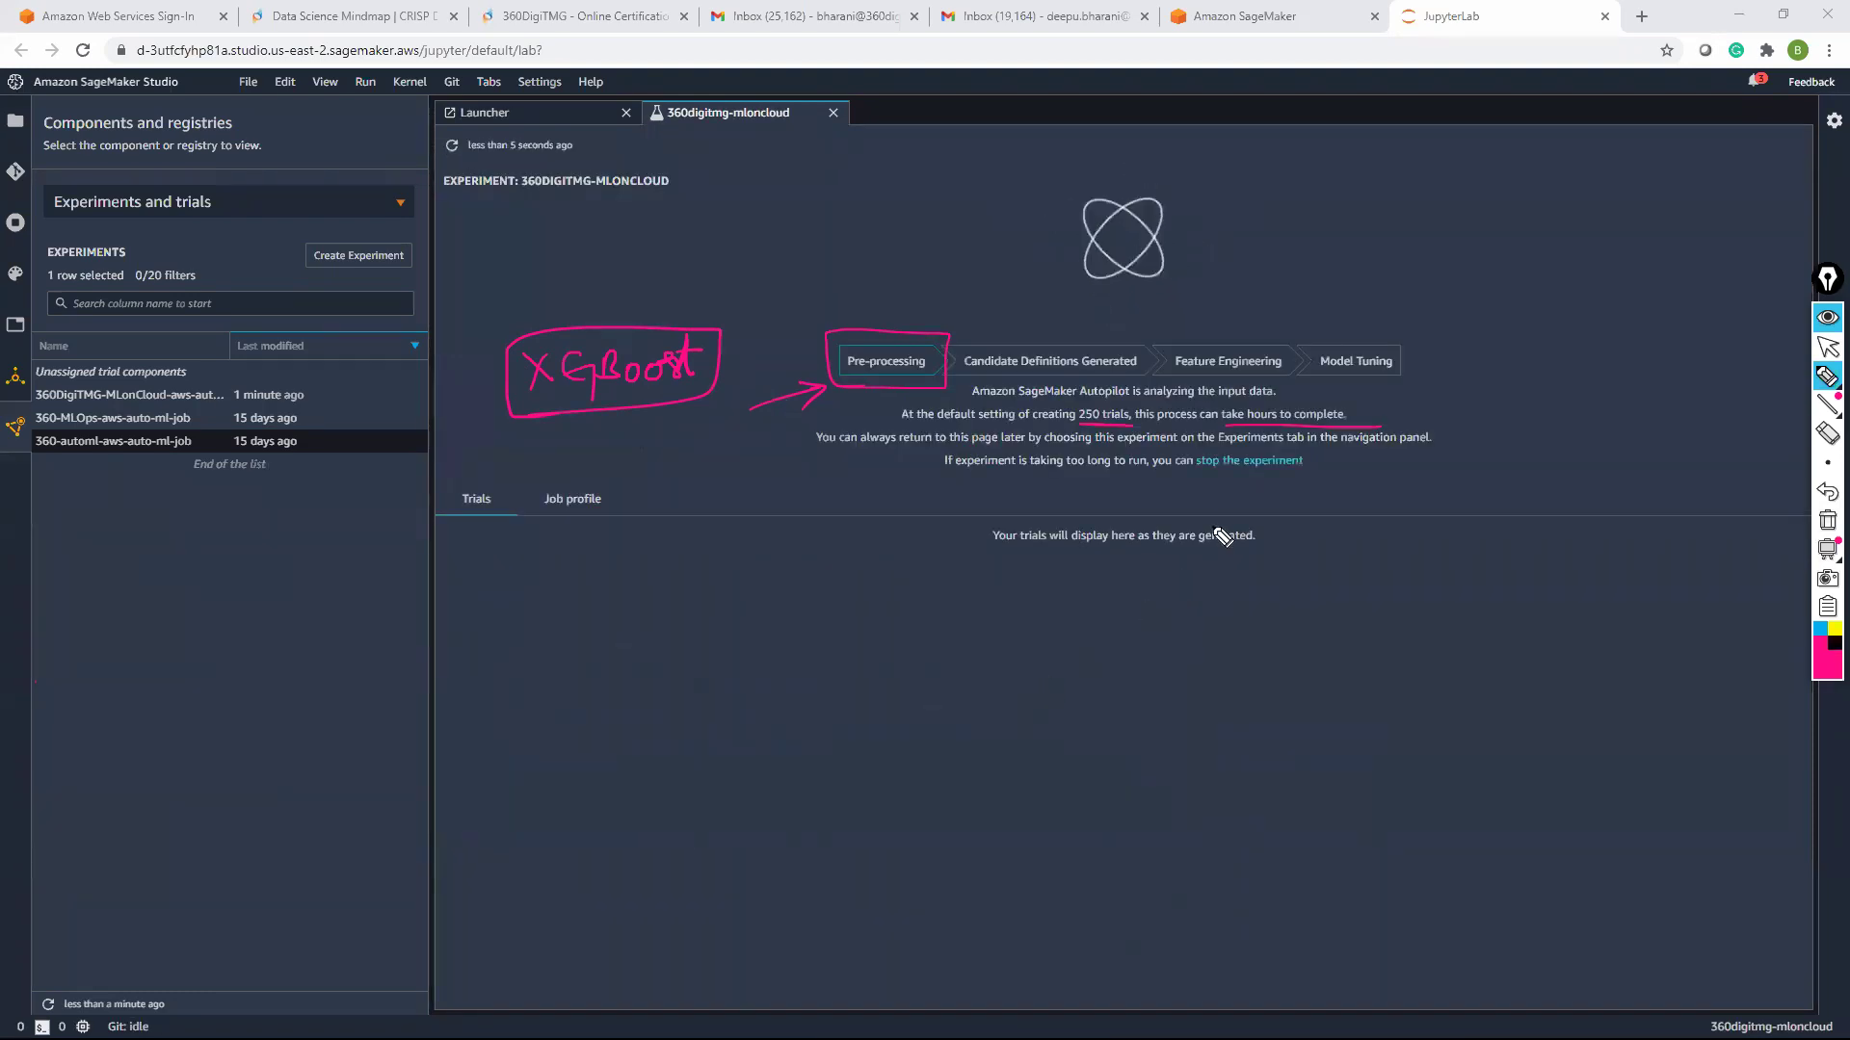
drag(1152, 490, 1305, 493)
mouse_move(146, 509)
mouse_down()
mouse_move(396, 413)
mouse_move(333, 501)
mouse_up()
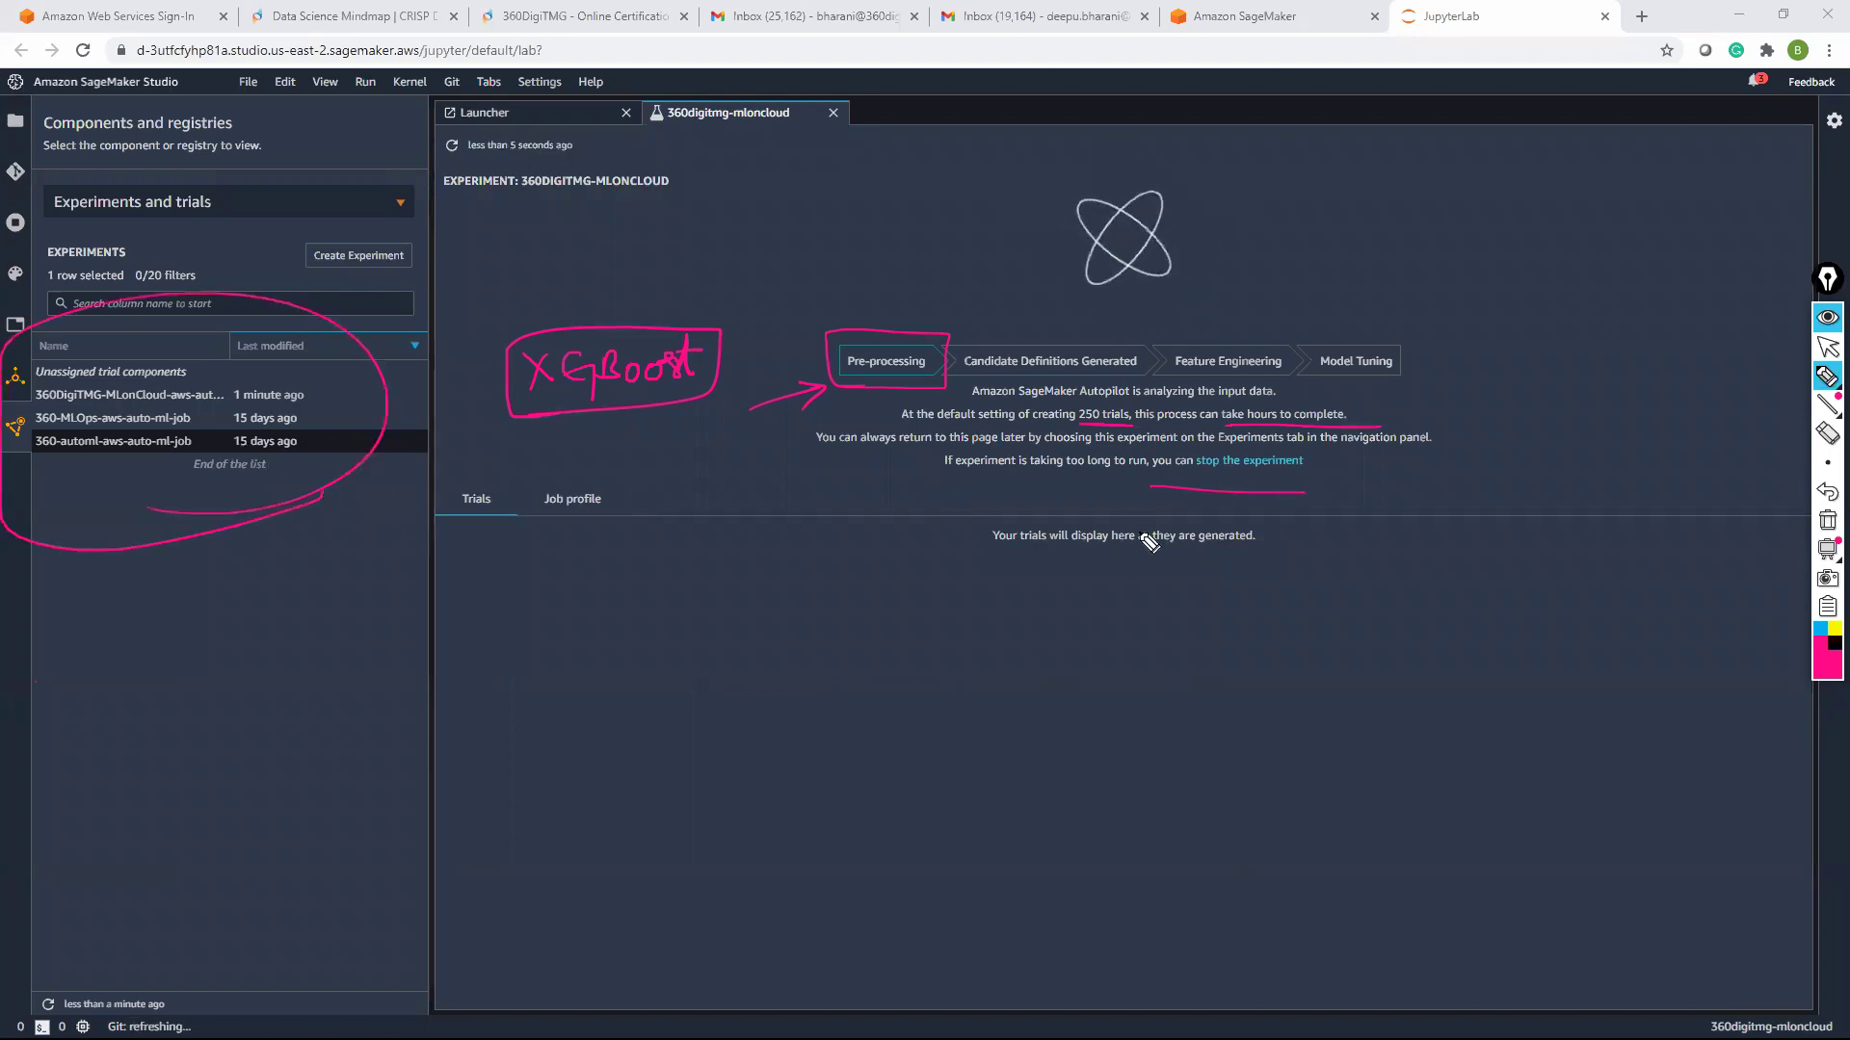
click(1827, 521)
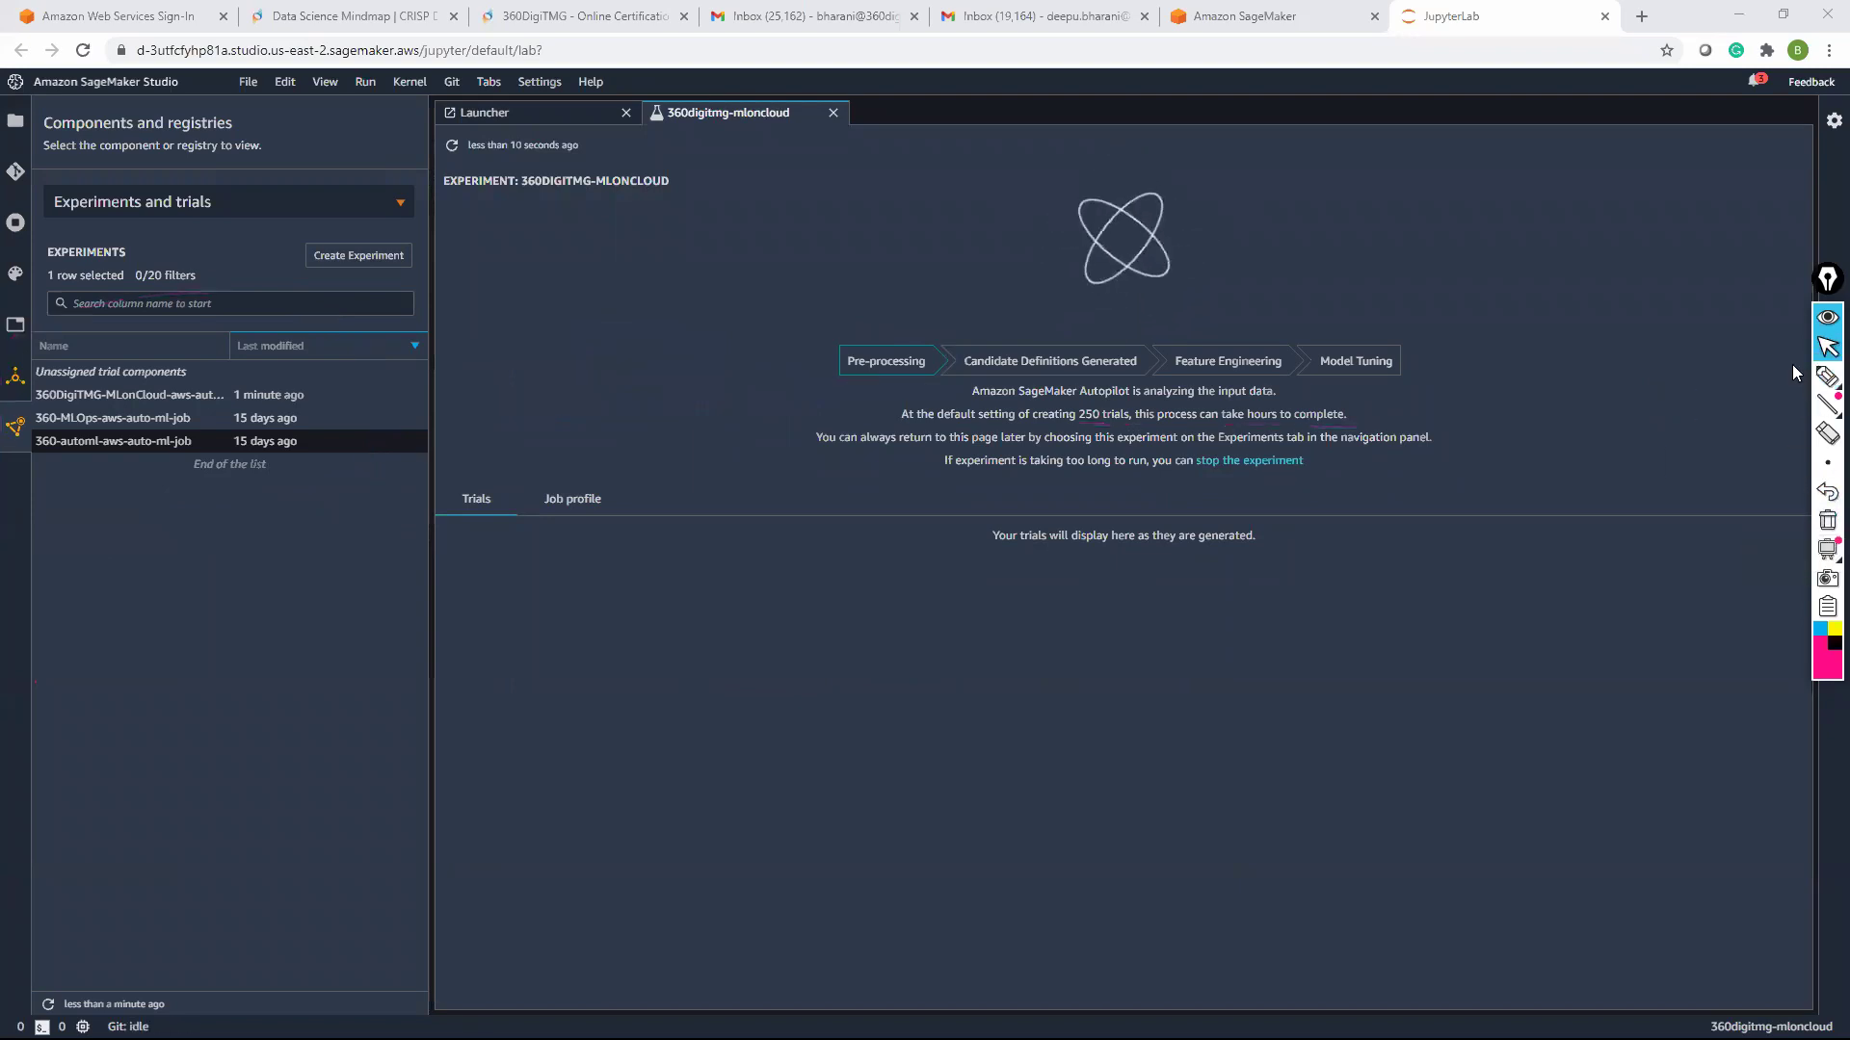
Open the experiment 360-MLOps-aws-auto-ml-job in the trial component list
right_click(133, 420)
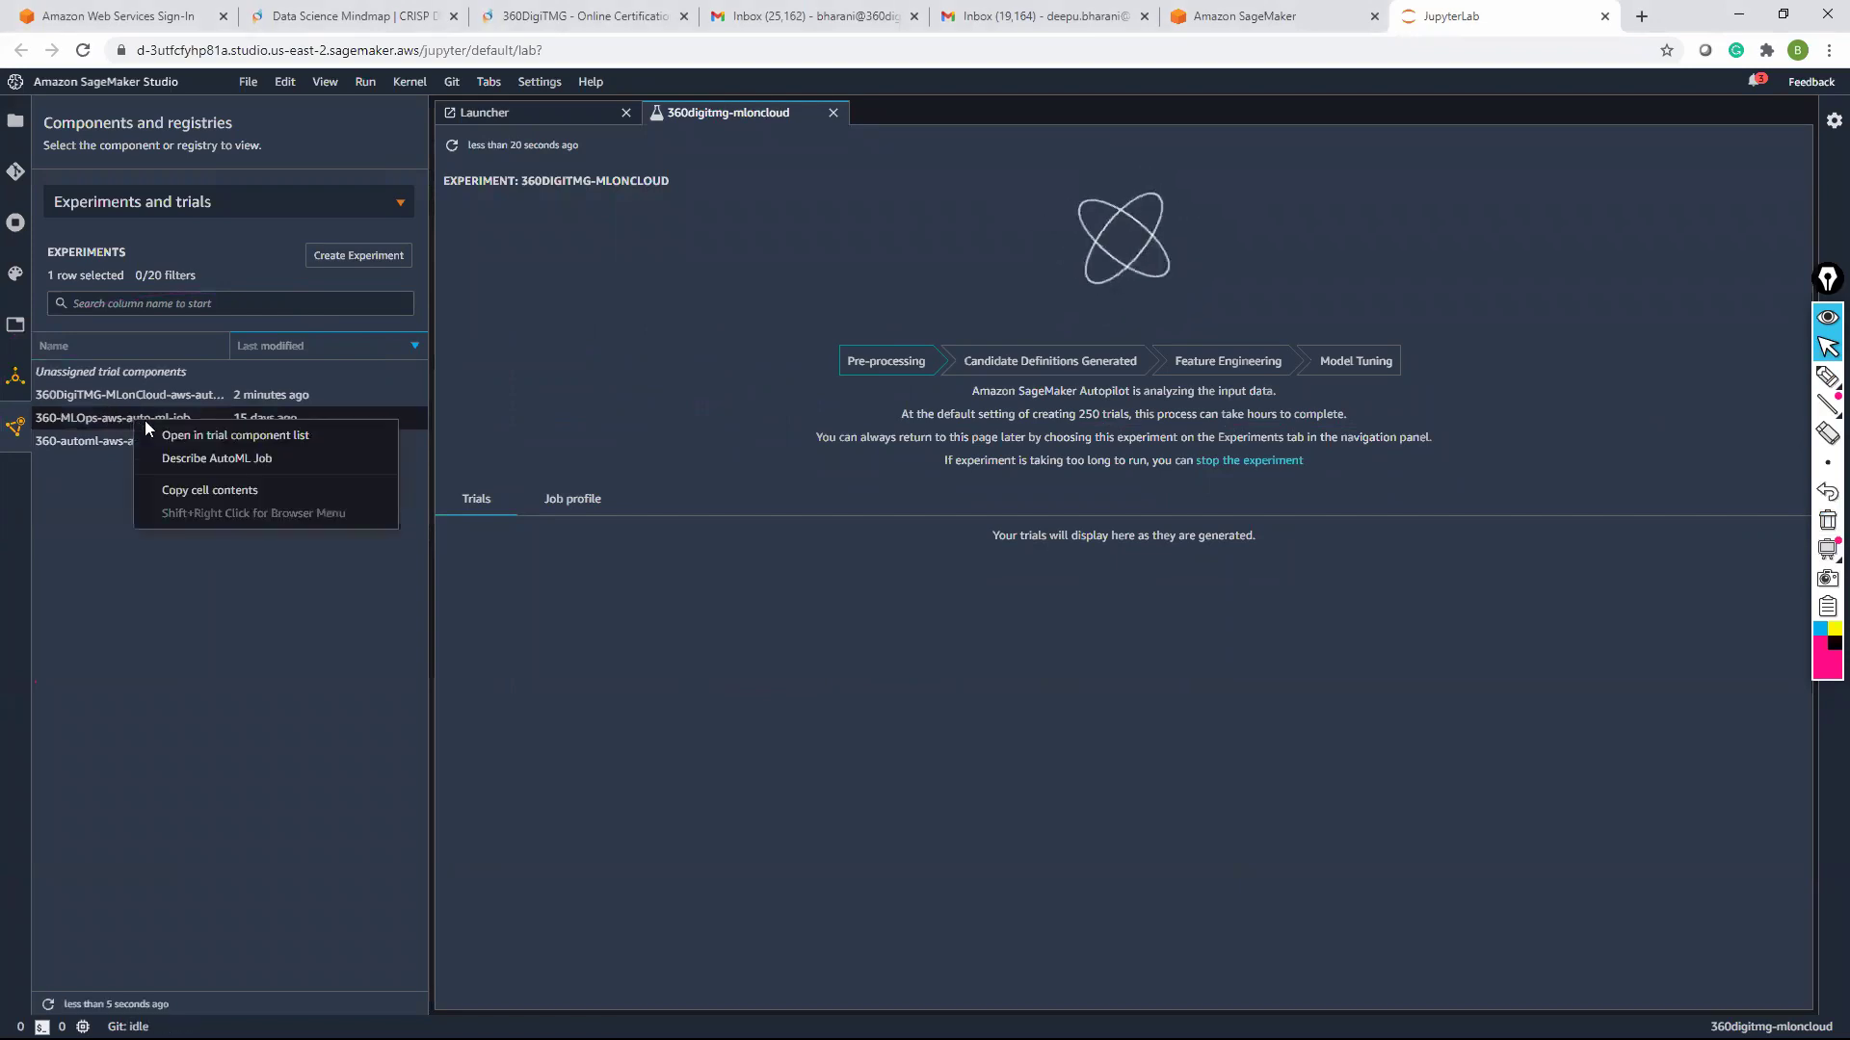
click(231, 435)
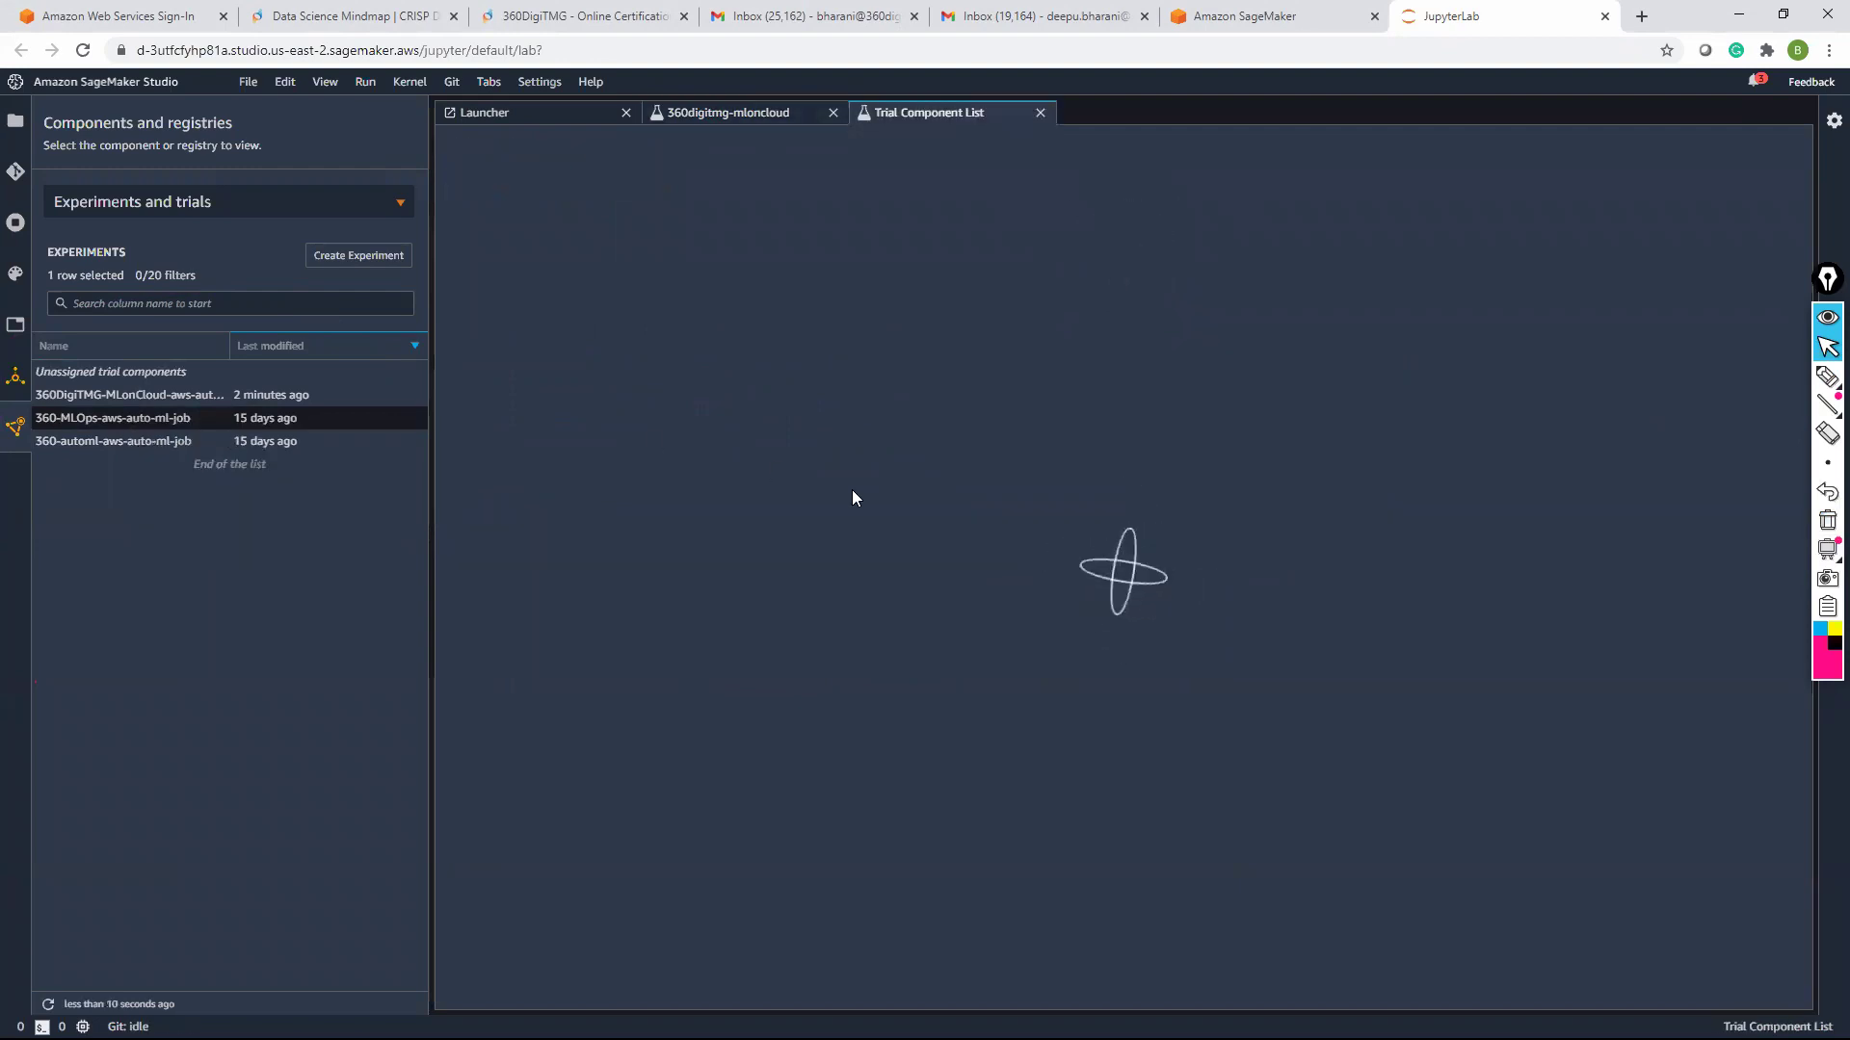